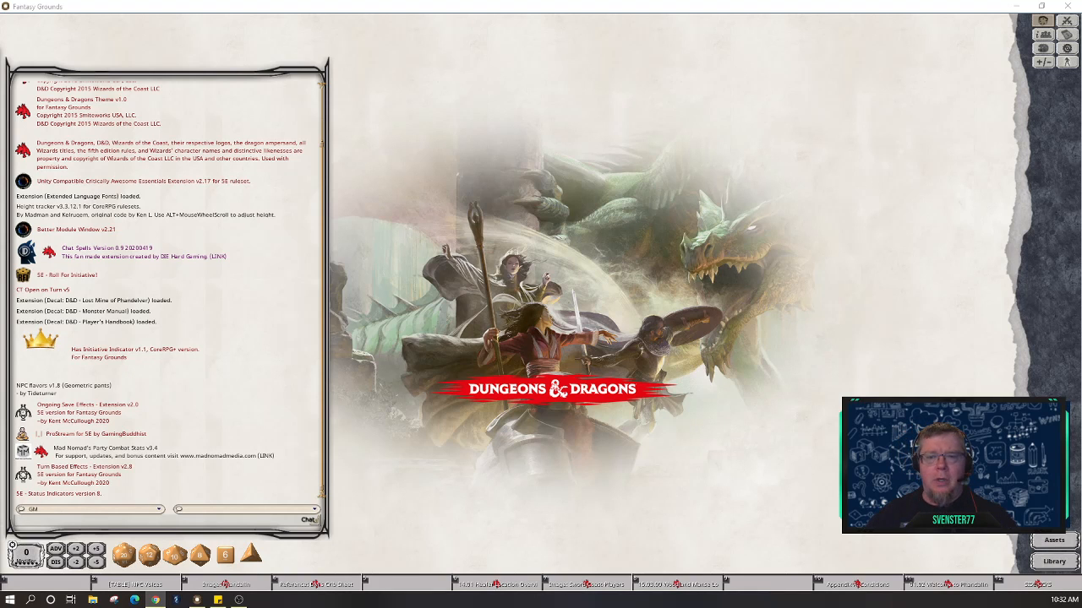
# Step: Switch from the browser to the Fantasy Grounds 5E campaign window
pyautogui.click(806, 252)
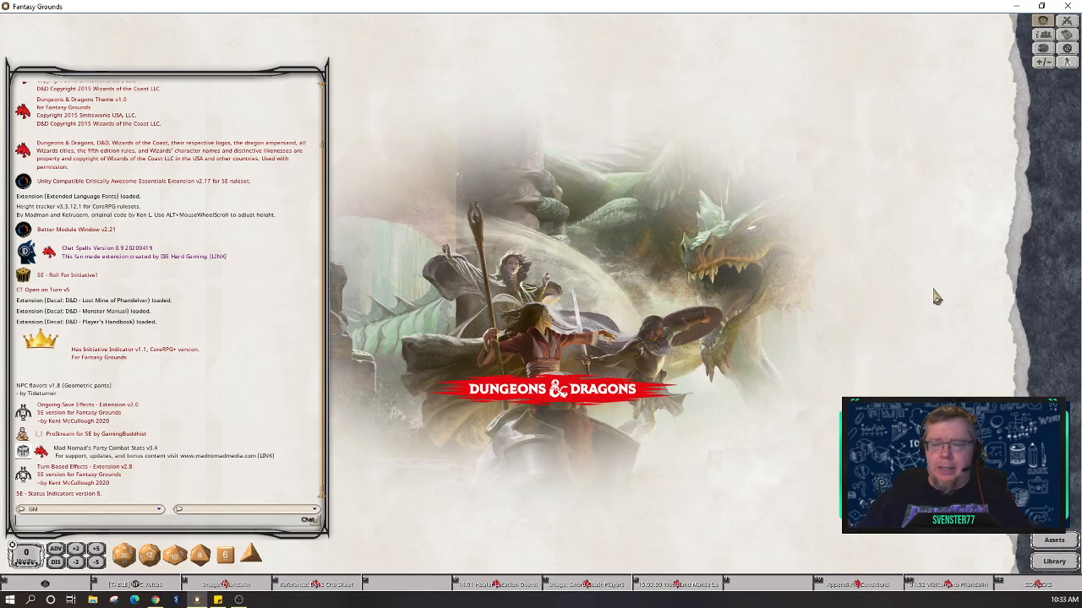
# Step: Open the Healer Location Overview, then follow the DM's Crib Sheet link to Follow-Up Quests
pyautogui.click(513, 590)
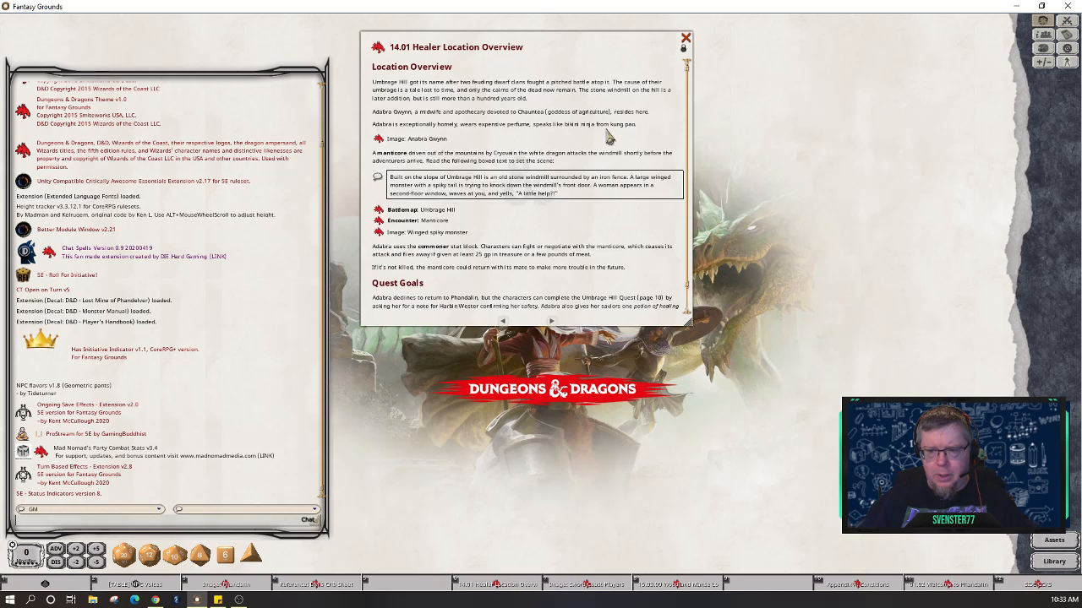
pyautogui.rightClick(731, 114)
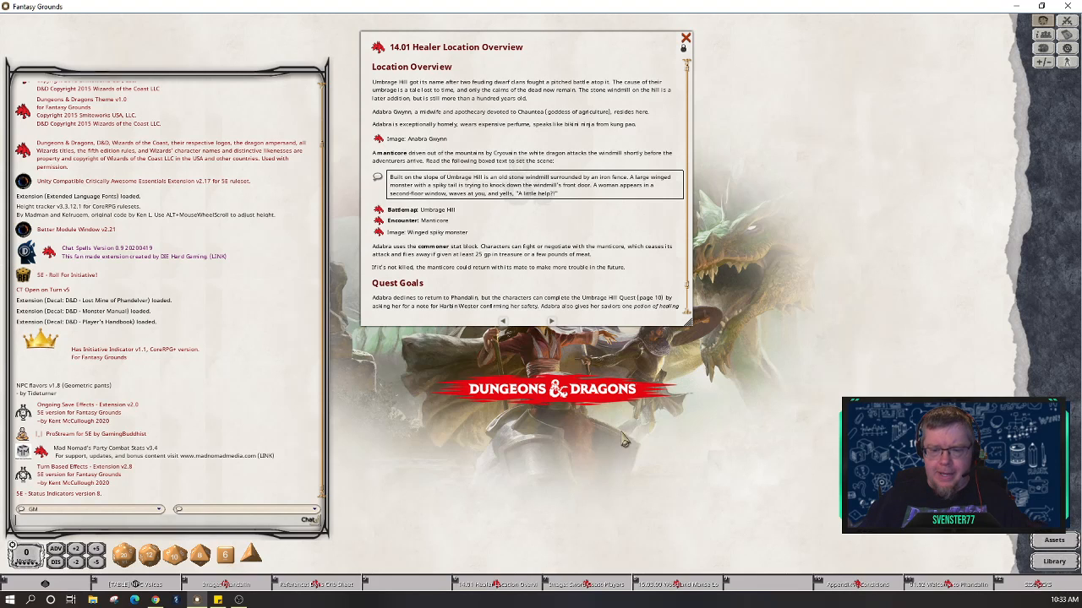
pyautogui.click(315, 585)
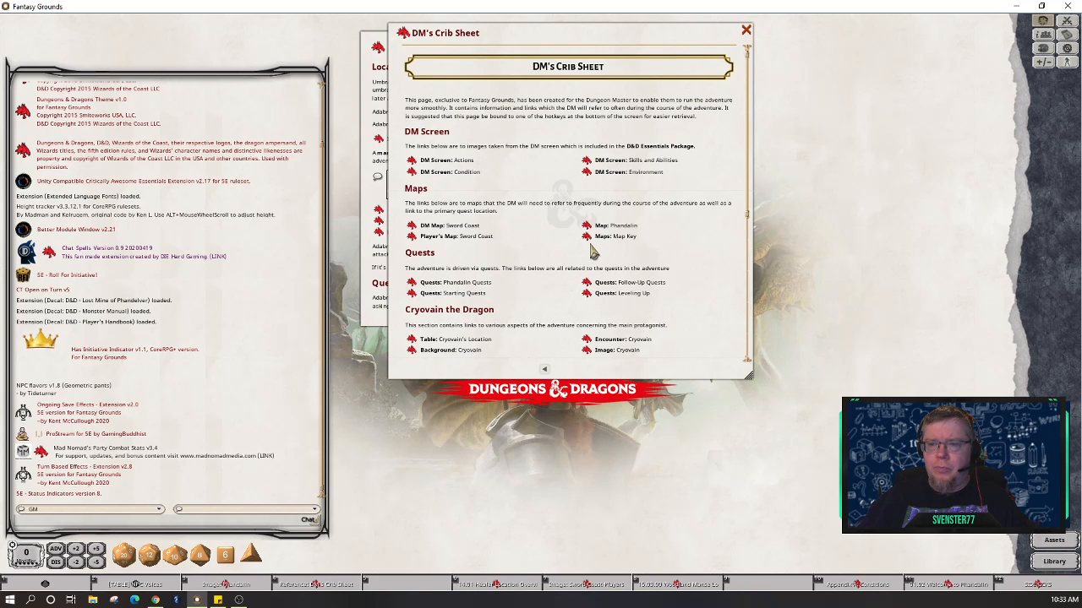
pyautogui.scroll(-5, 593, 250)
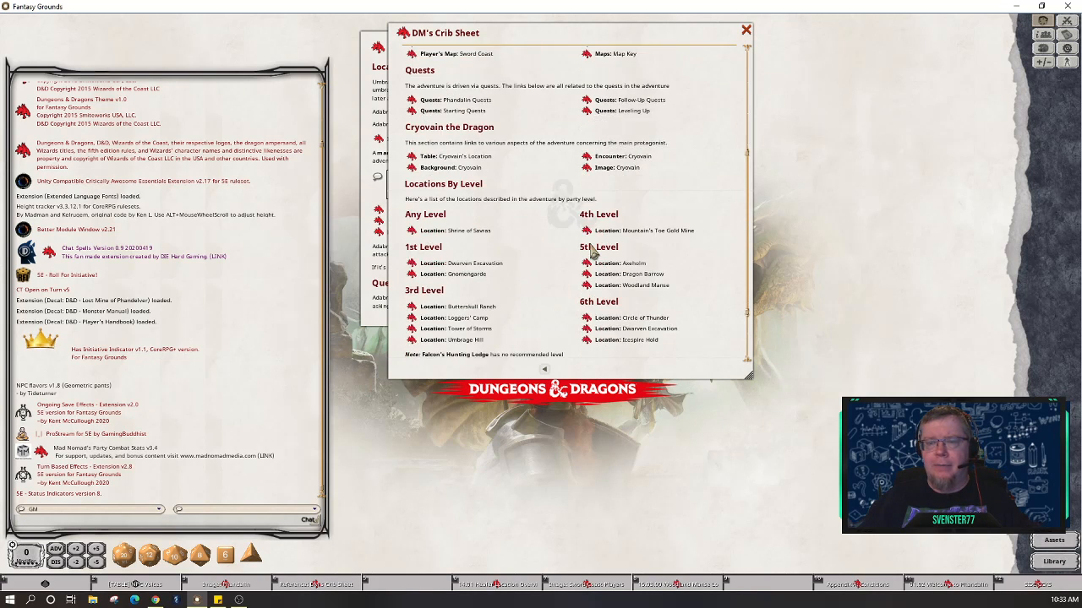
pyautogui.scroll(-1, 593, 250)
pyautogui.scroll(3, 594, 250)
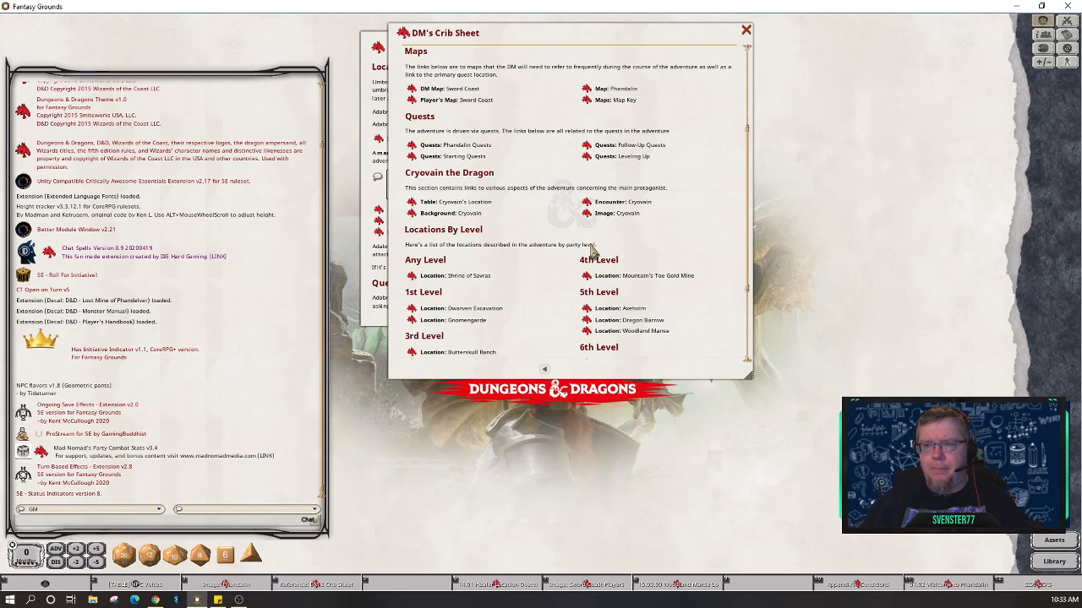
pyautogui.click(587, 147)
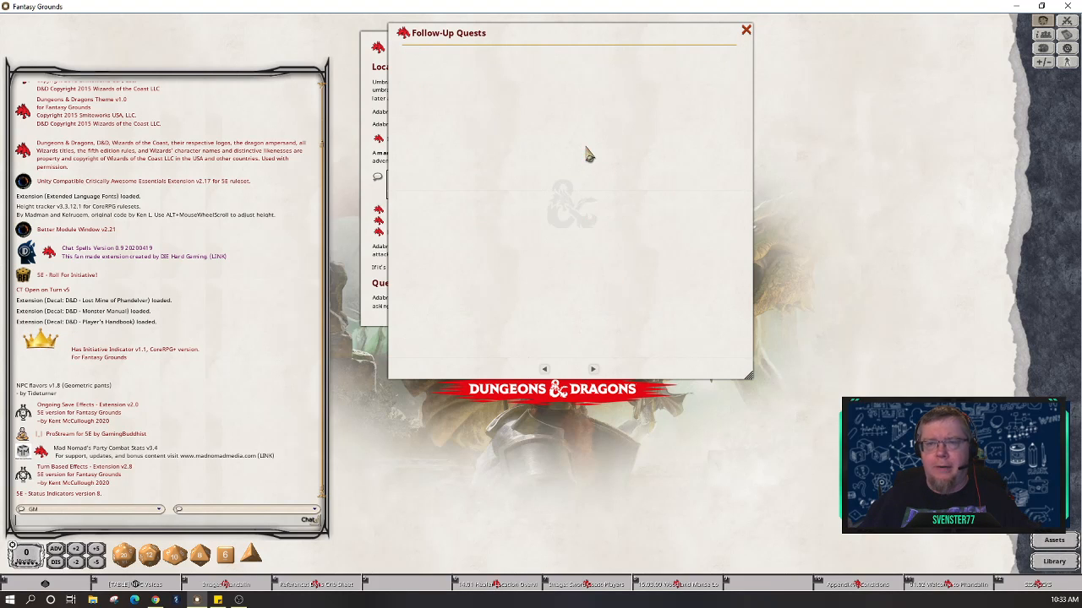
# Step: Place Follow-Up Quests to the right of the Healer overview and shrink the chat panel
pyautogui.moveTo(561, 43); pyautogui.dragTo(311, 139)
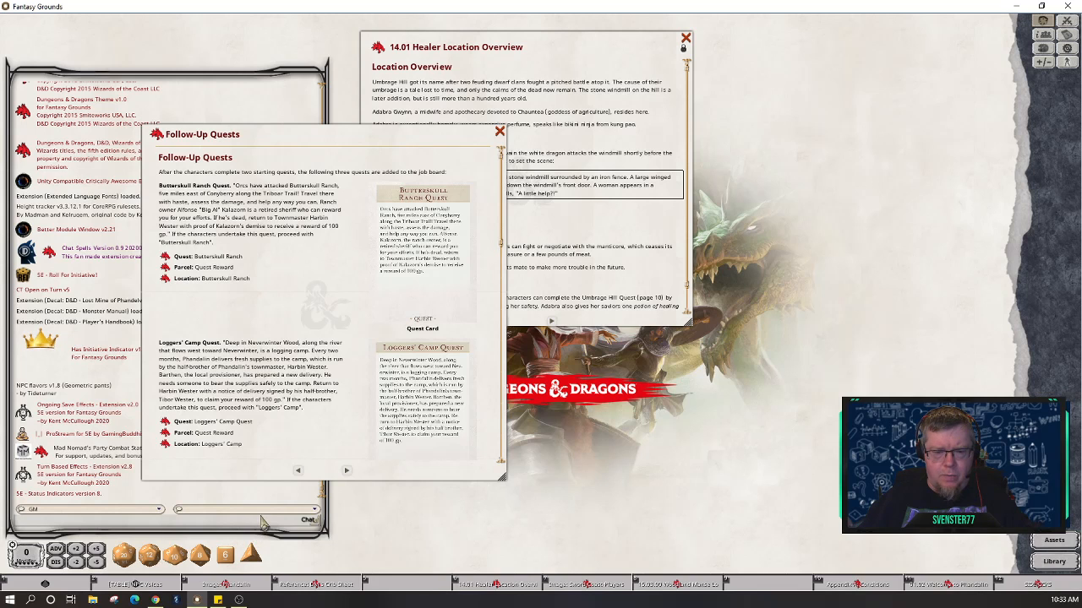
pyautogui.moveTo(326, 139); pyautogui.dragTo(660, 134)
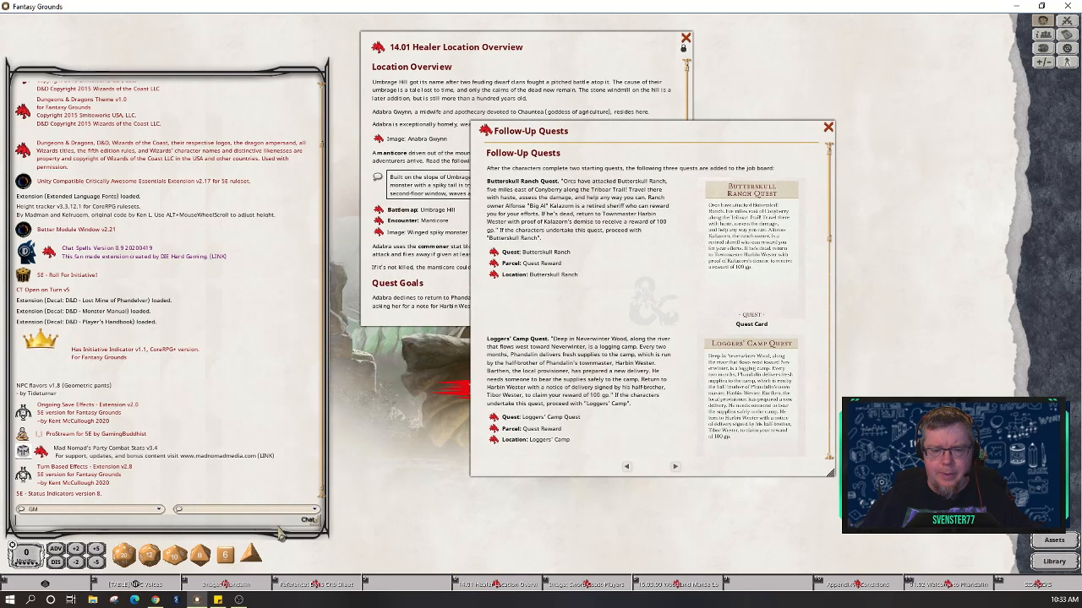
pyautogui.scroll(-1, 289, 435)
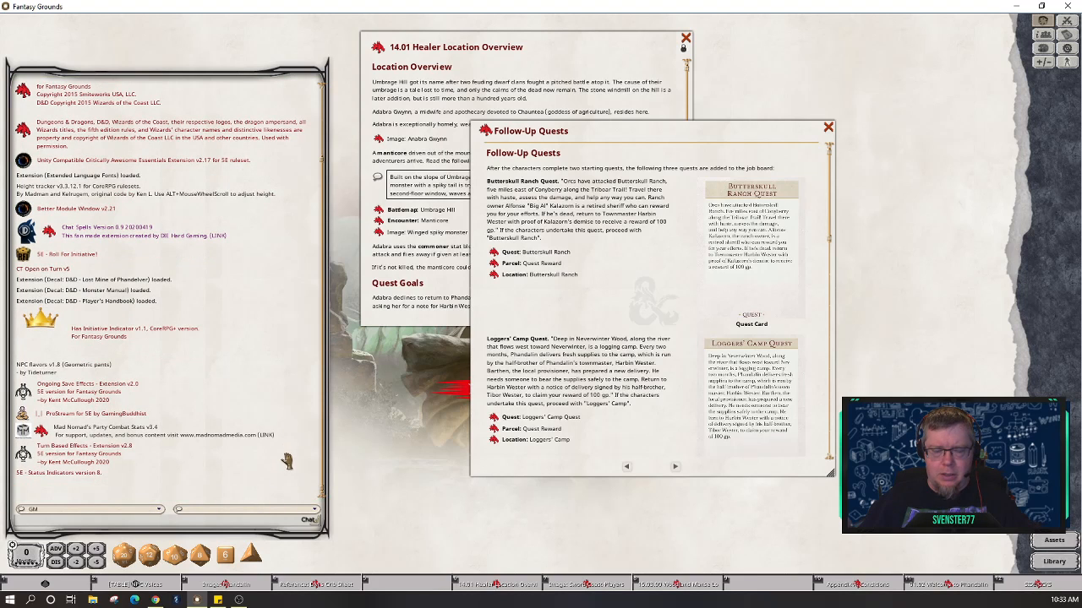
pyautogui.rightClick(287, 460)
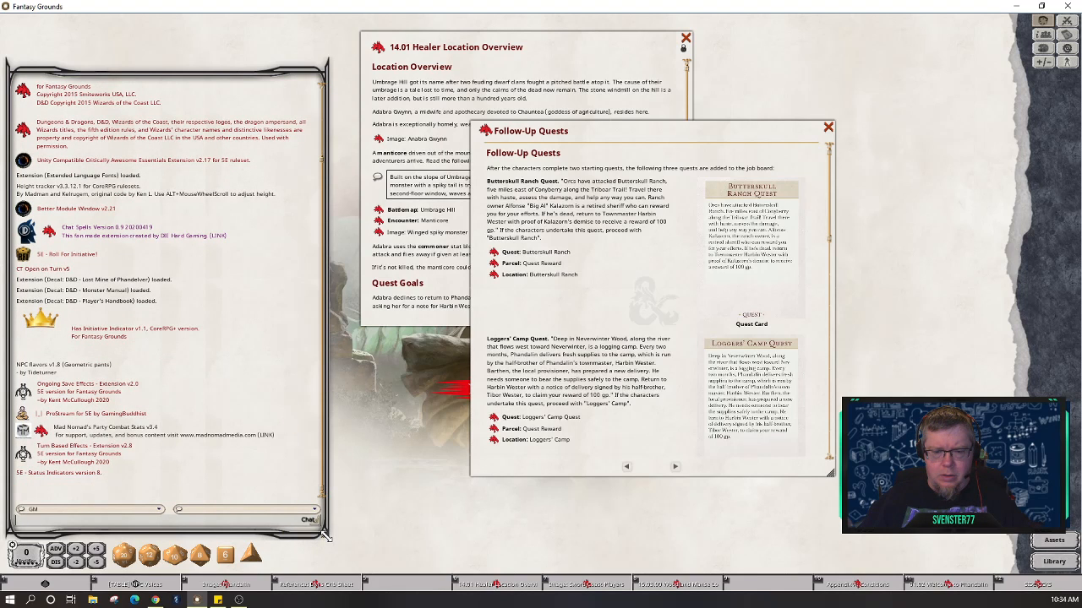
pyautogui.moveTo(326, 536); pyautogui.dragTo(318, 408)
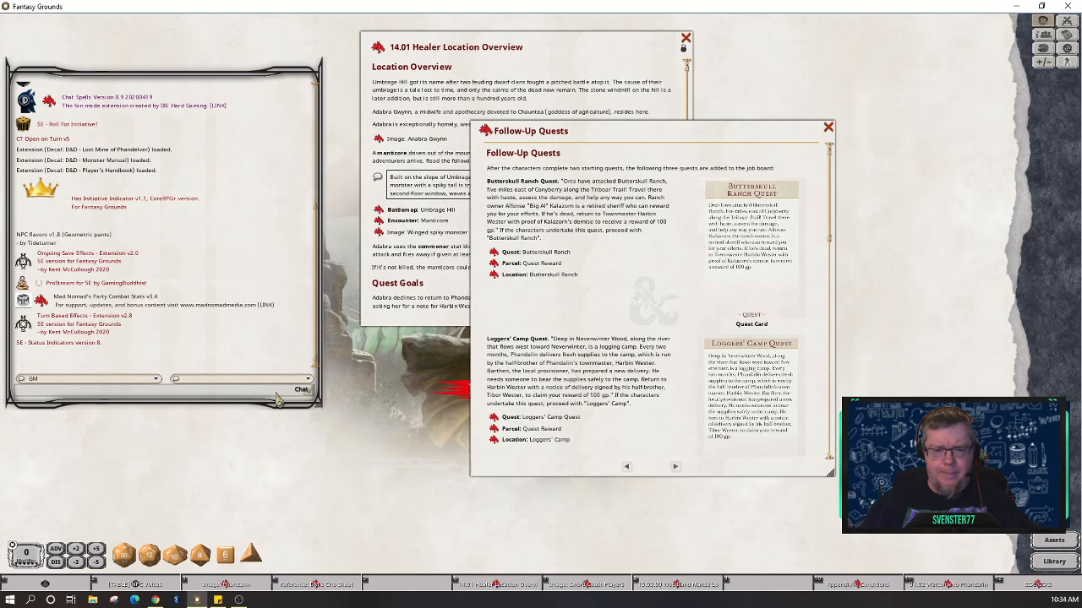
# Step: Set the interface scale to 110 with the /scaleui chat command
pyautogui.write('/')
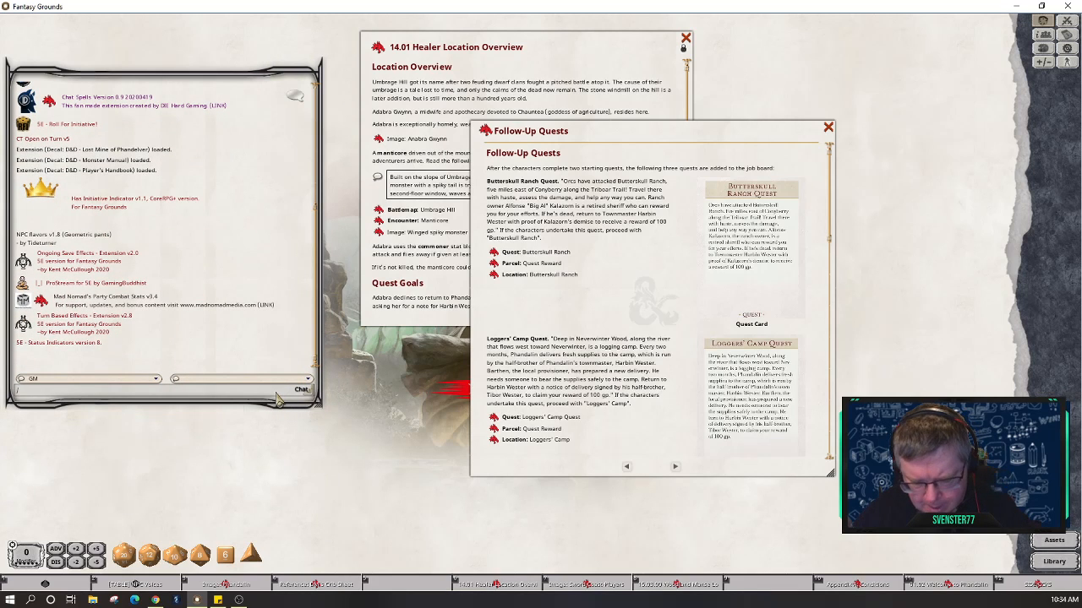
pyautogui.write('scaleui')
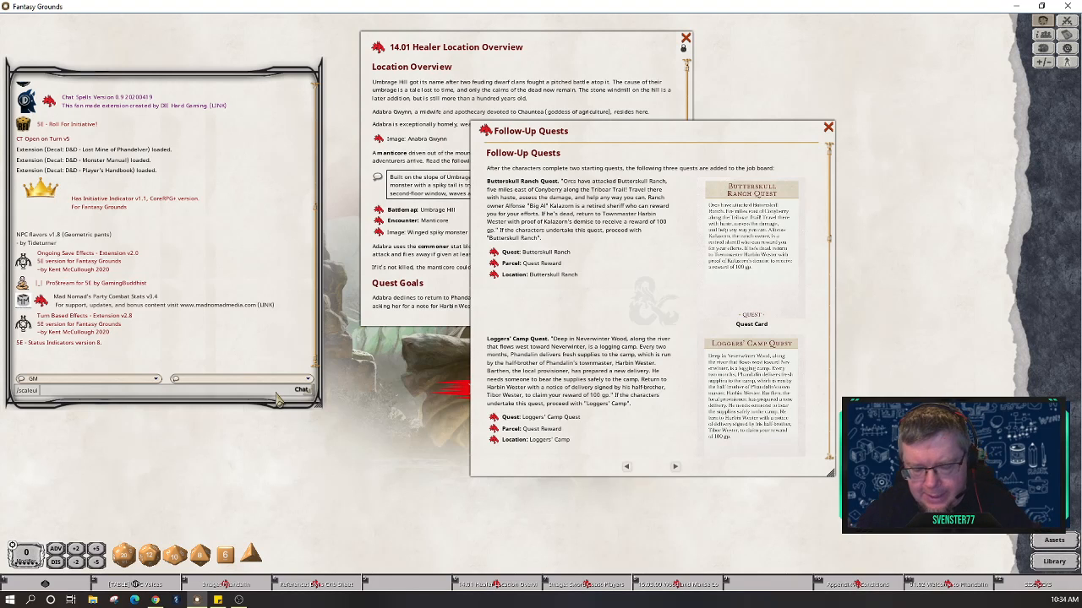
pyautogui.write('110')
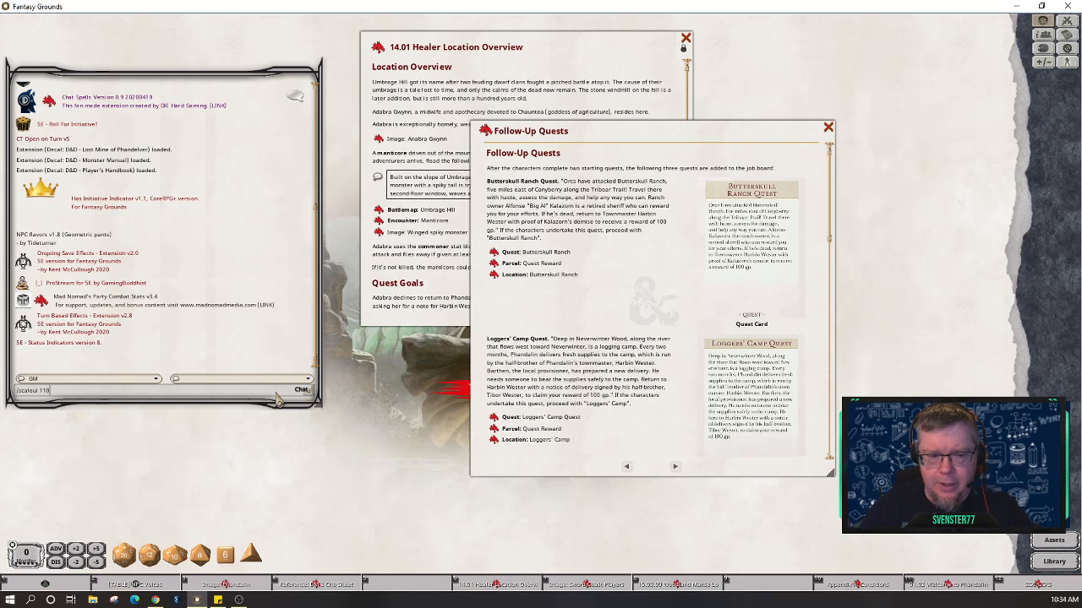
pyautogui.write('0')
pyautogui.press('Return')
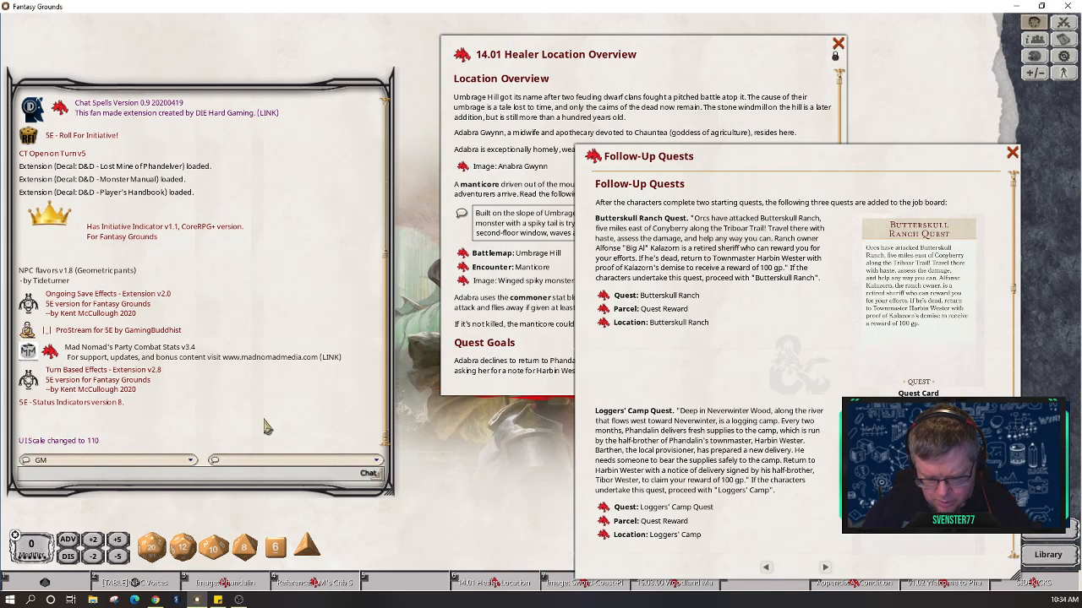
pyautogui.write('sca')
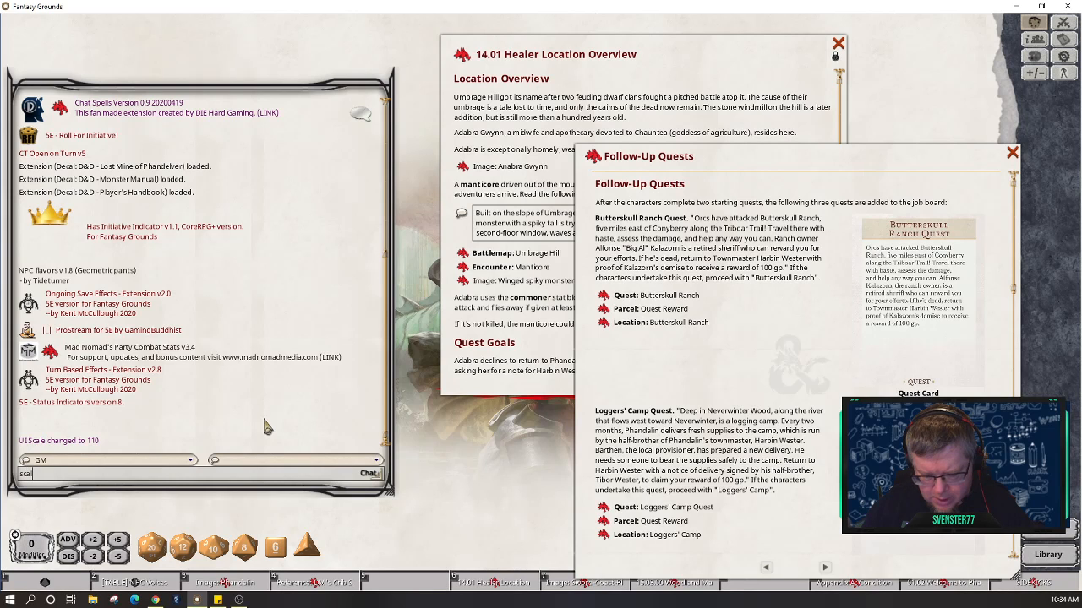
pyautogui.press('BackSpace')
pyautogui.press('BackSpace')
pyautogui.press('BackSpace')
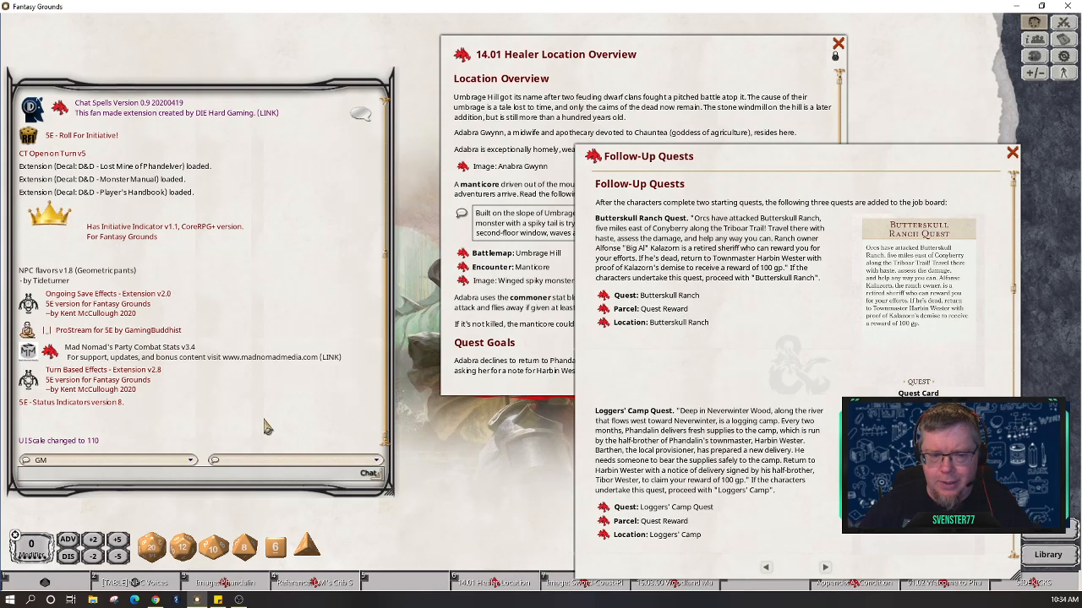
# Step: Nudge the chat panel down slightly and lock its position
pyautogui.moveTo(251, 94); pyautogui.dragTo(252, 121)
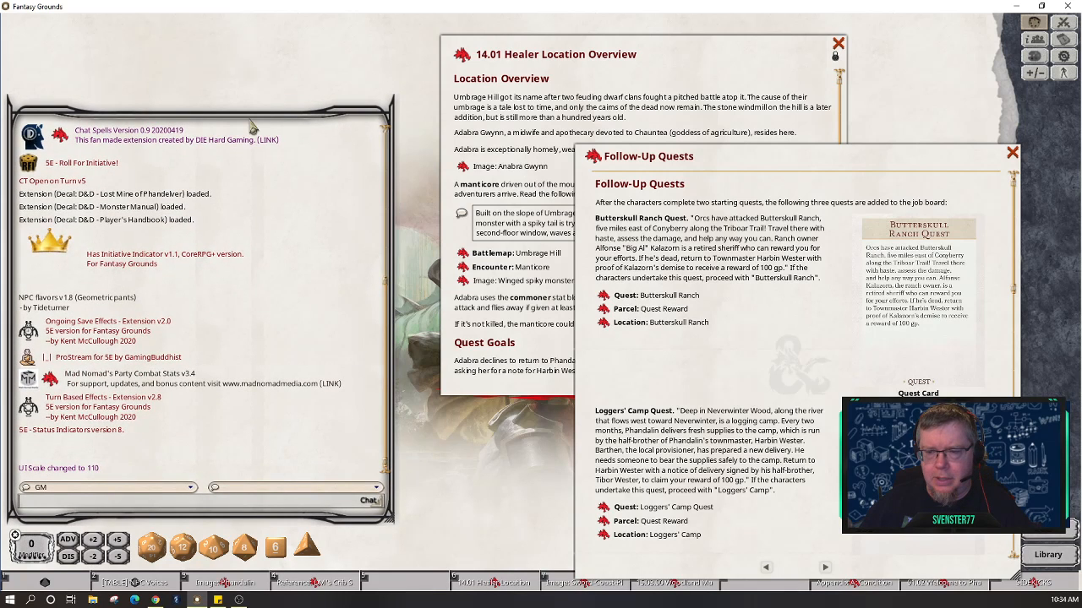
pyautogui.rightClick(310, 211)
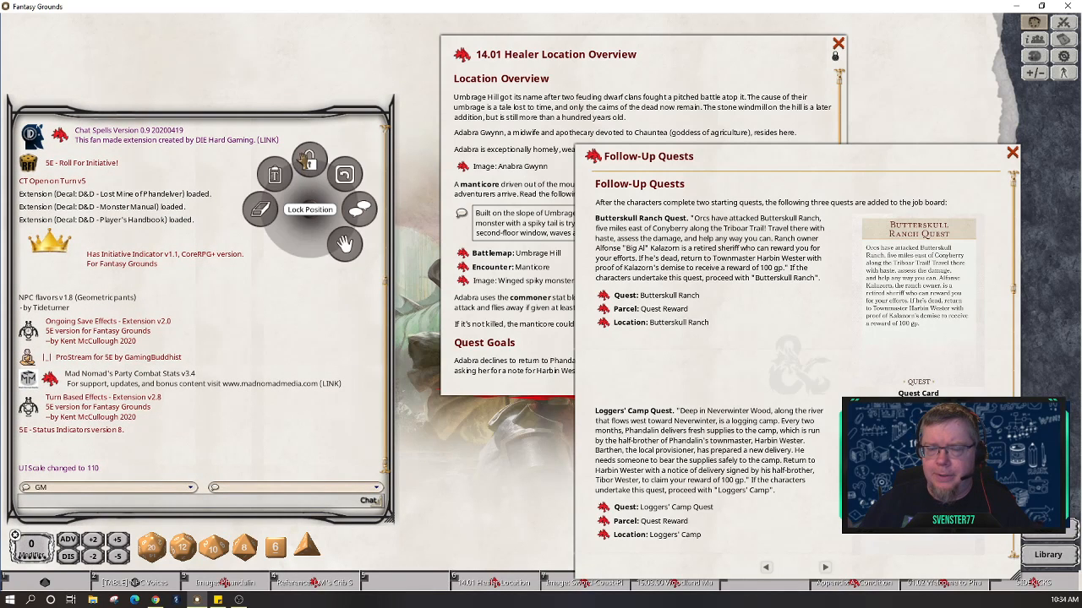
pyautogui.click(307, 161)
# Step: Move Follow-Up Quests up-left and scroll down to the Axeholm Quest
pyautogui.moveTo(772, 366); pyautogui.dragTo(566, 255)
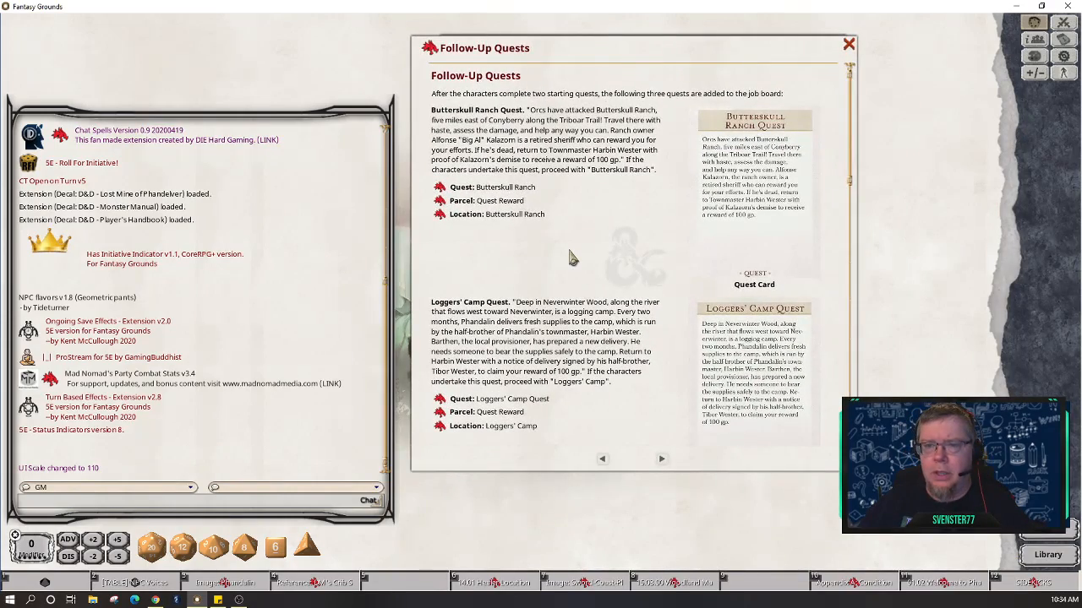
pyautogui.scroll(-5, 636, 214)
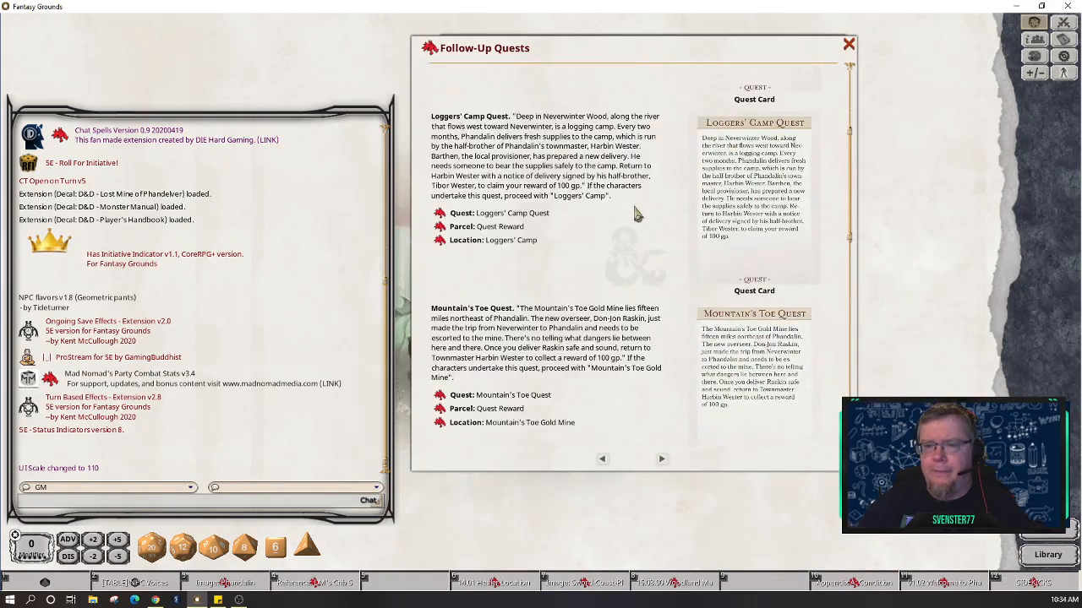
pyautogui.scroll(-5, 636, 215)
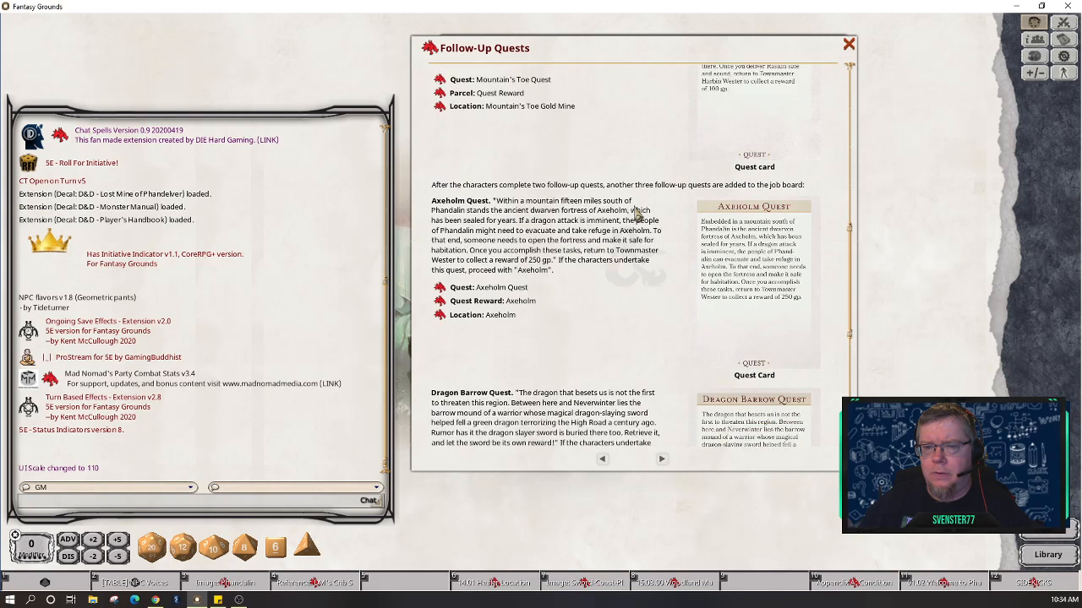
pyautogui.scroll(-1, 636, 214)
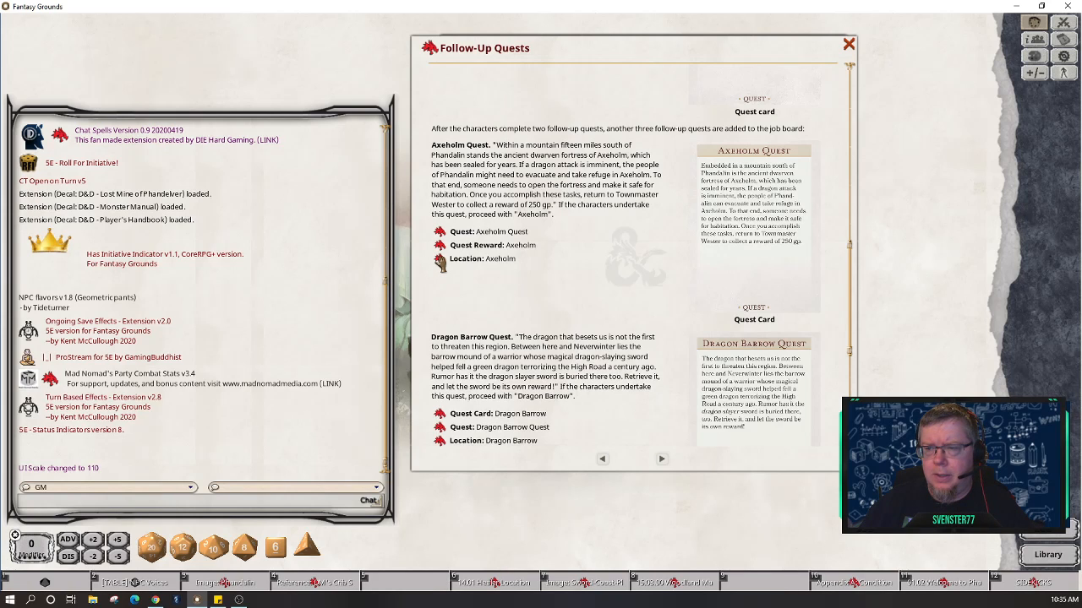
# Step: Open the Axeholm location and page forward to the Axeholm Arrival page
pyautogui.click(439, 260)
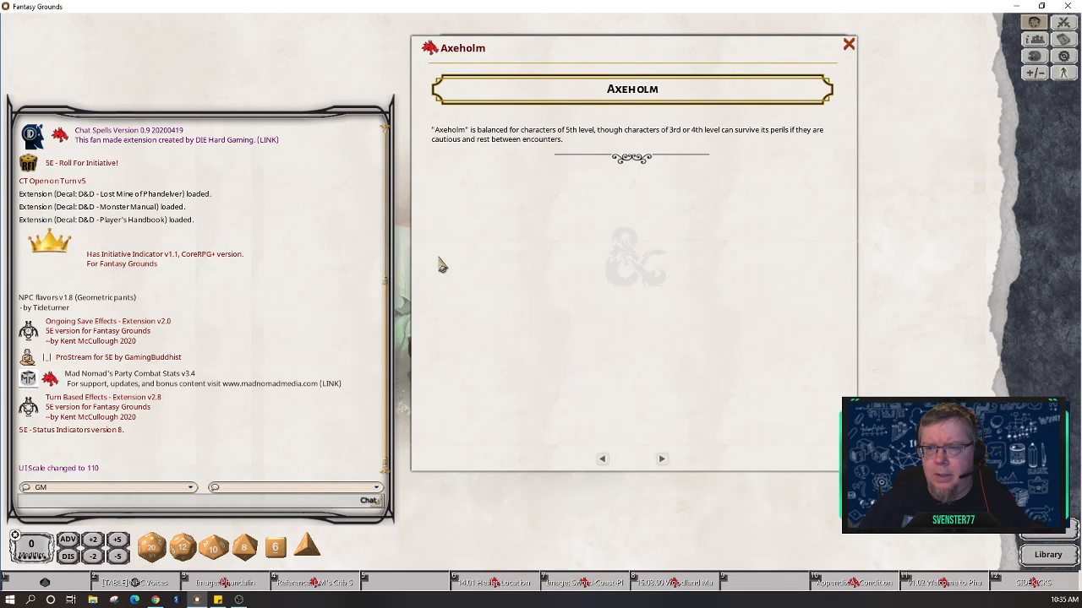
pyautogui.click(662, 460)
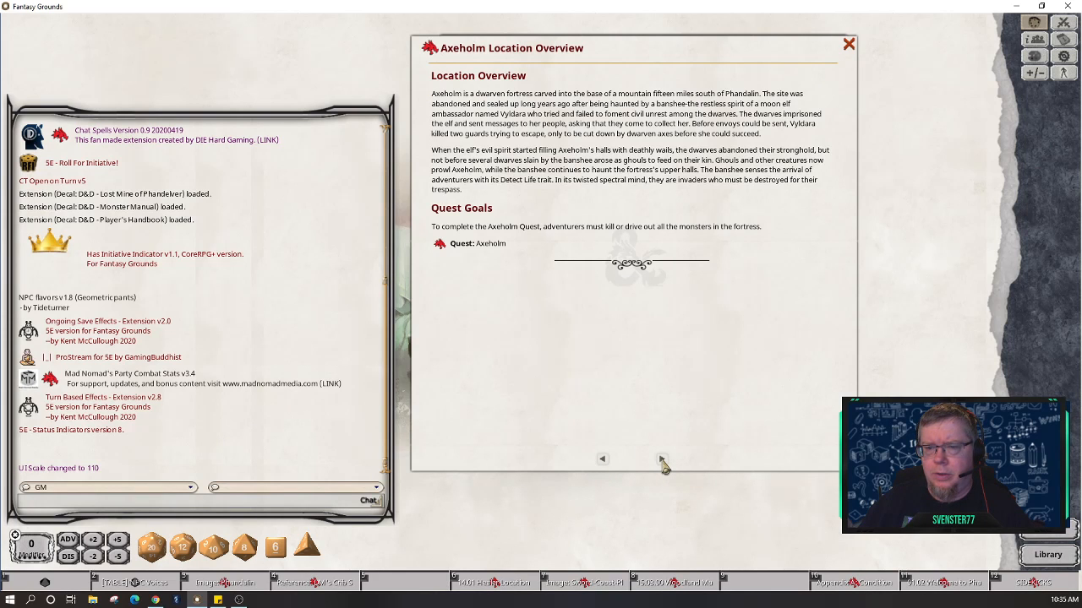
pyautogui.click(662, 460)
pyautogui.click(661, 460)
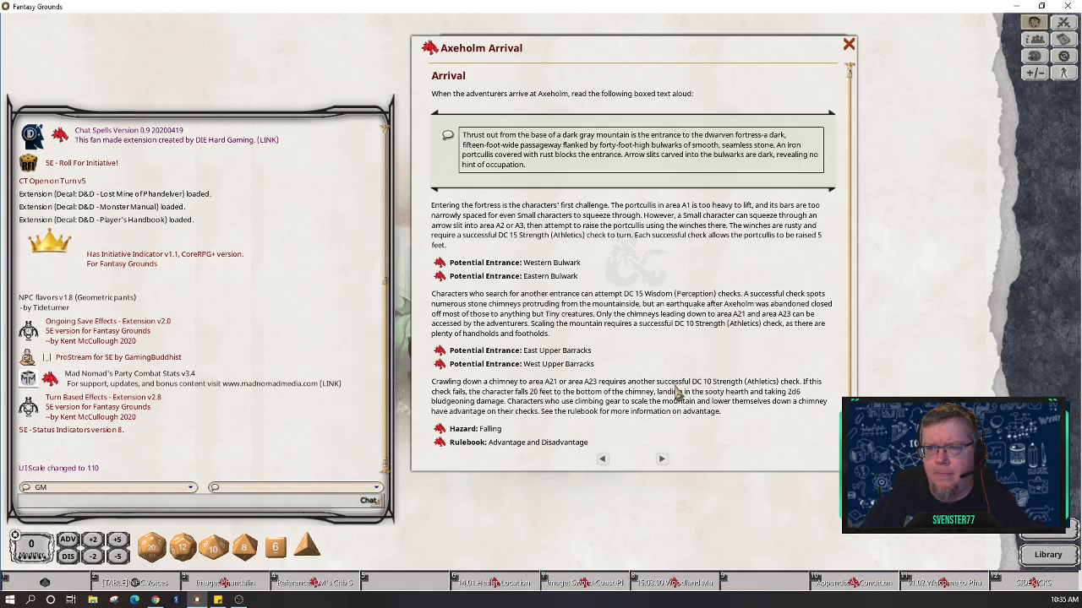
# Step: Post the Axeholm Arrival read-aloud text to chat and open A2. Western Bulwark
pyautogui.click(448, 139)
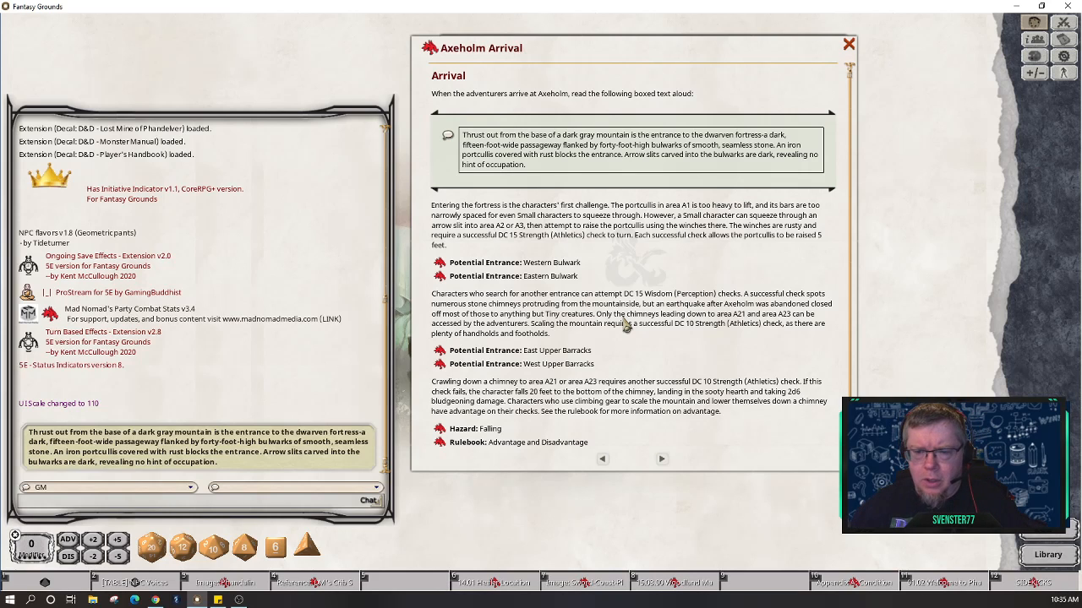
pyautogui.scroll(-1, 625, 327)
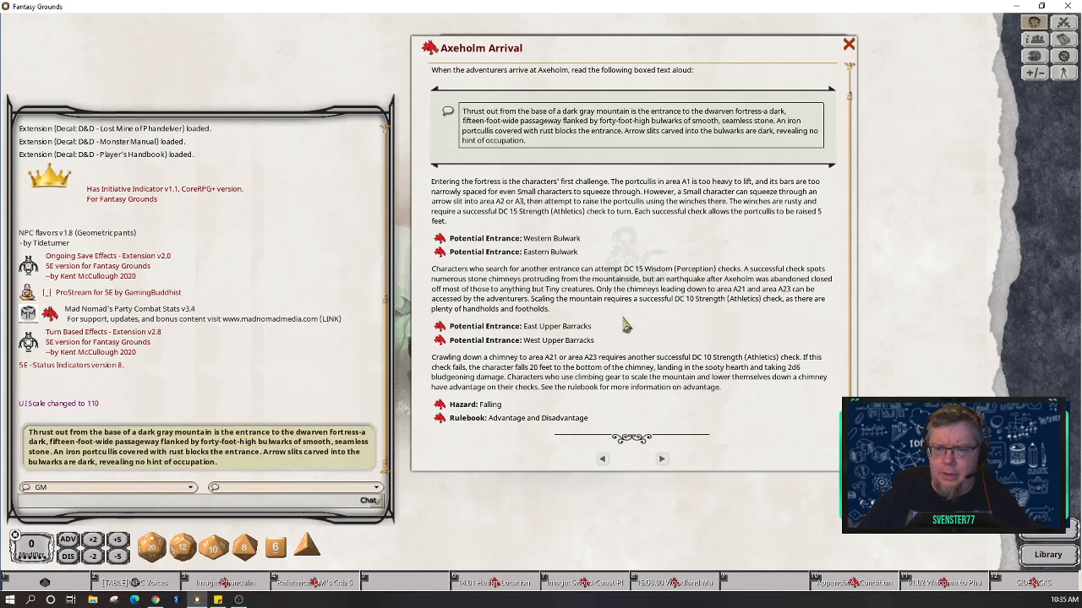
pyautogui.click(440, 243)
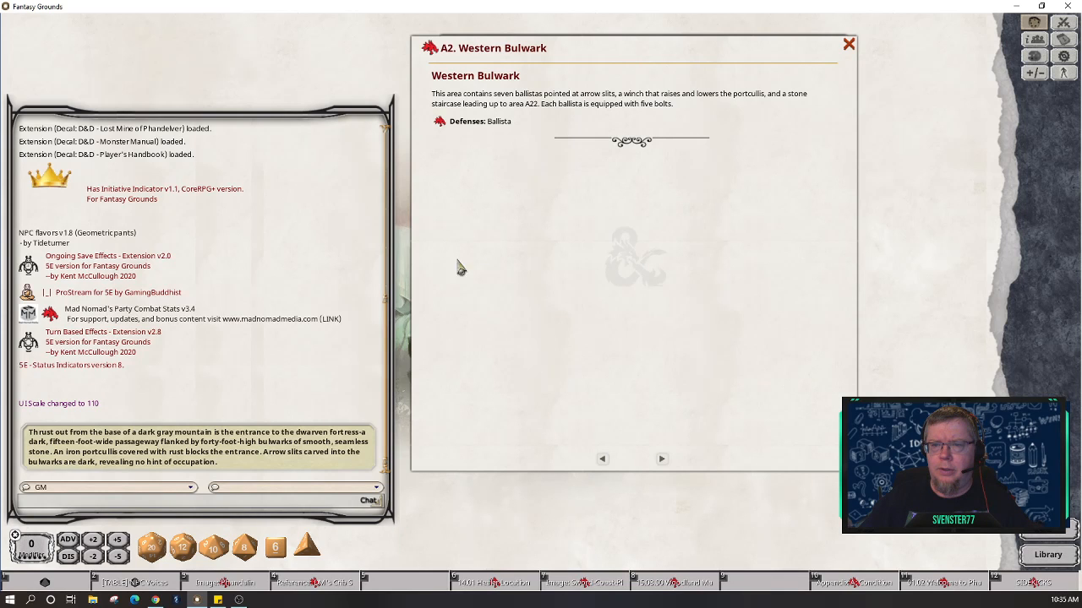
# Step: Go back to A1. Outer Gauntlet, then page forward through A2–A6 to the Armory
pyautogui.click(606, 473)
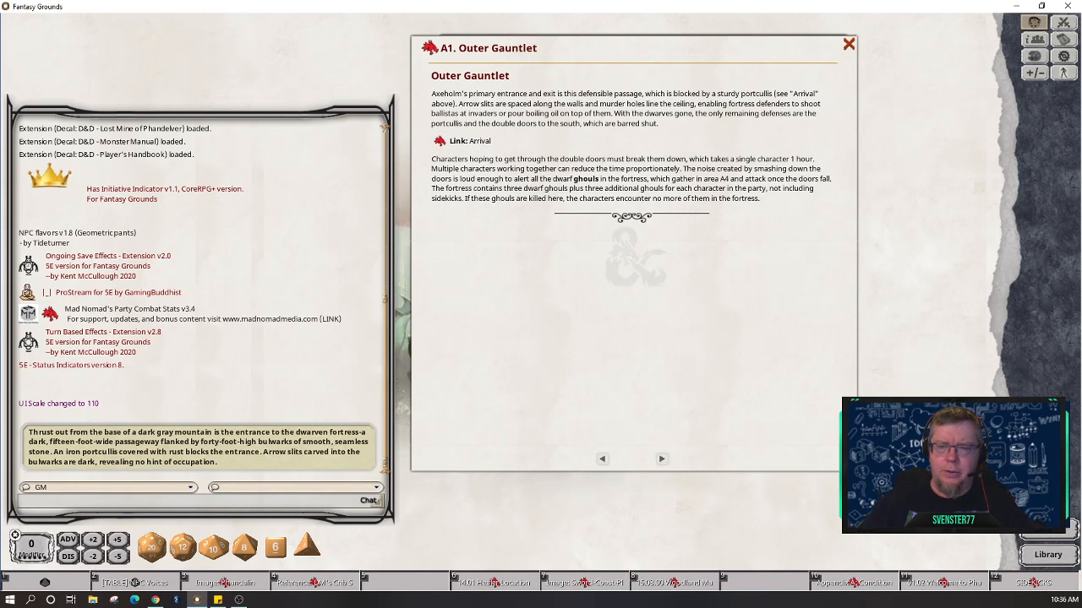
pyautogui.hotkey('alt', 'Tab')
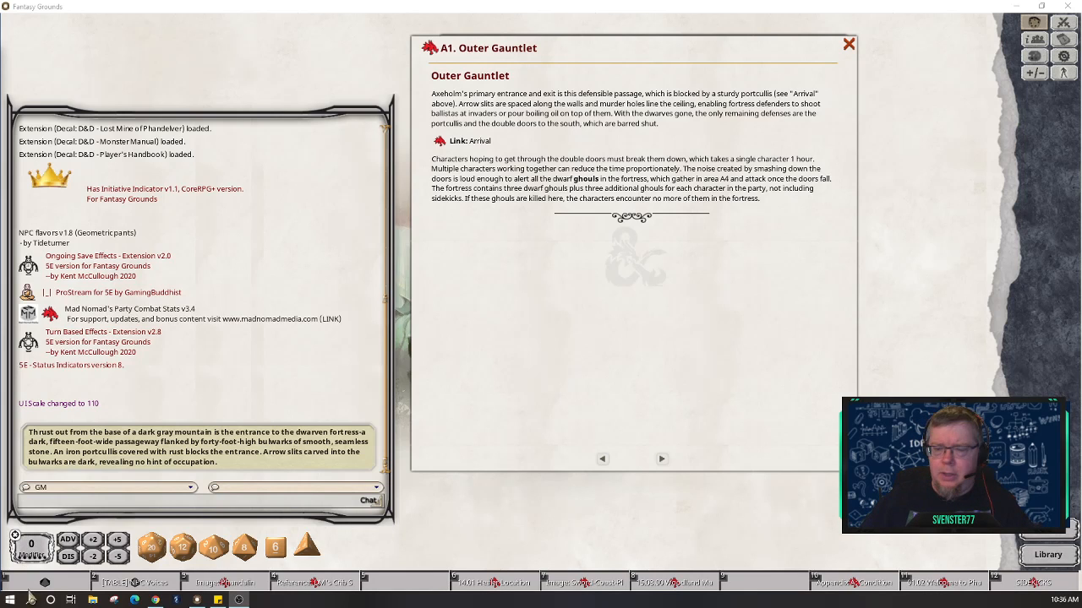
pyautogui.click(662, 461)
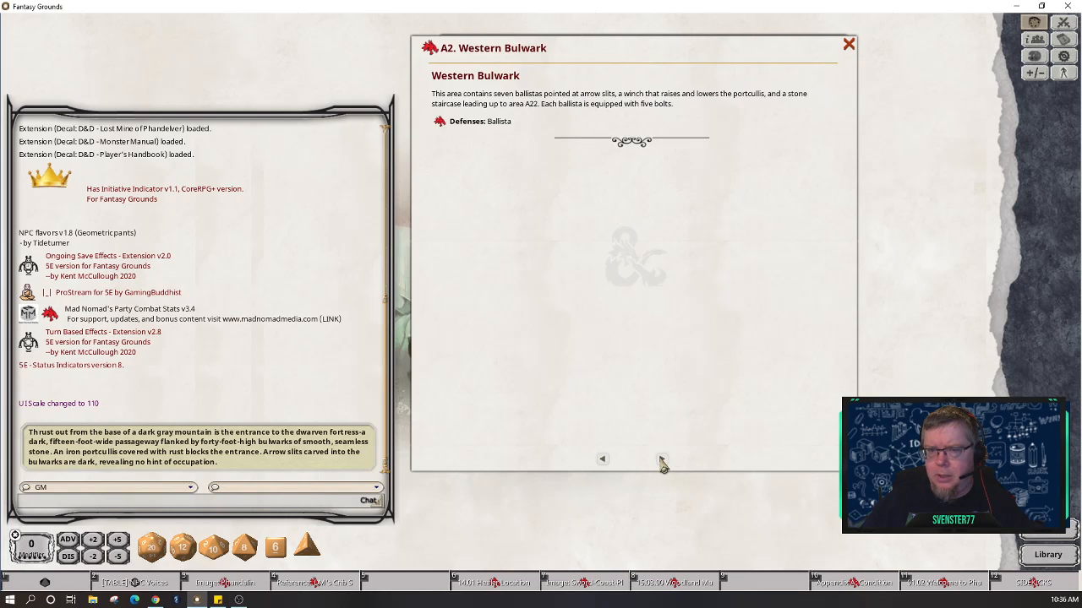
pyautogui.click(662, 461)
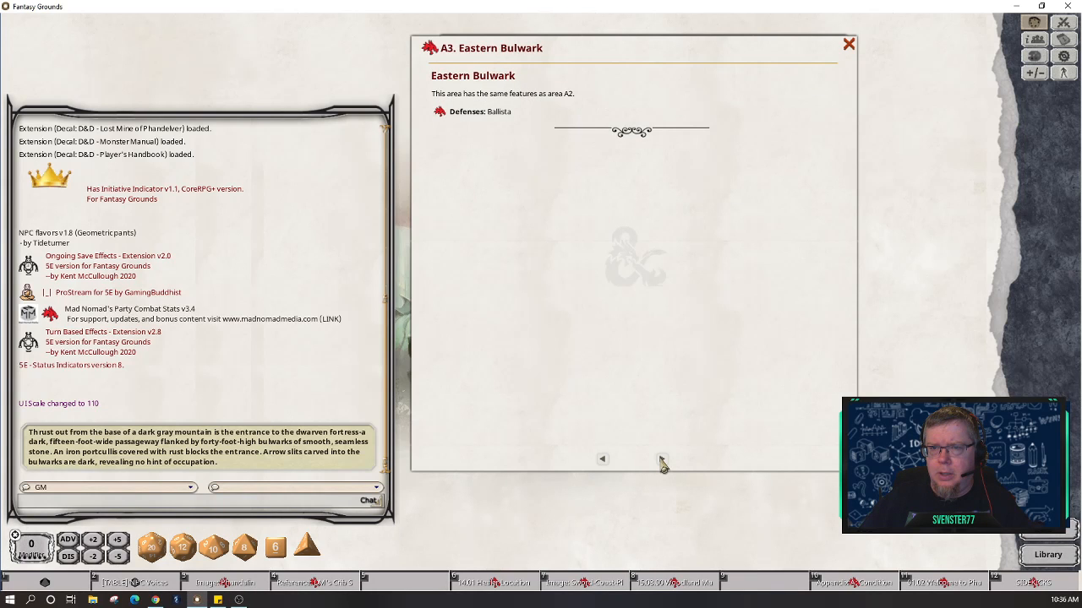
pyautogui.click(661, 460)
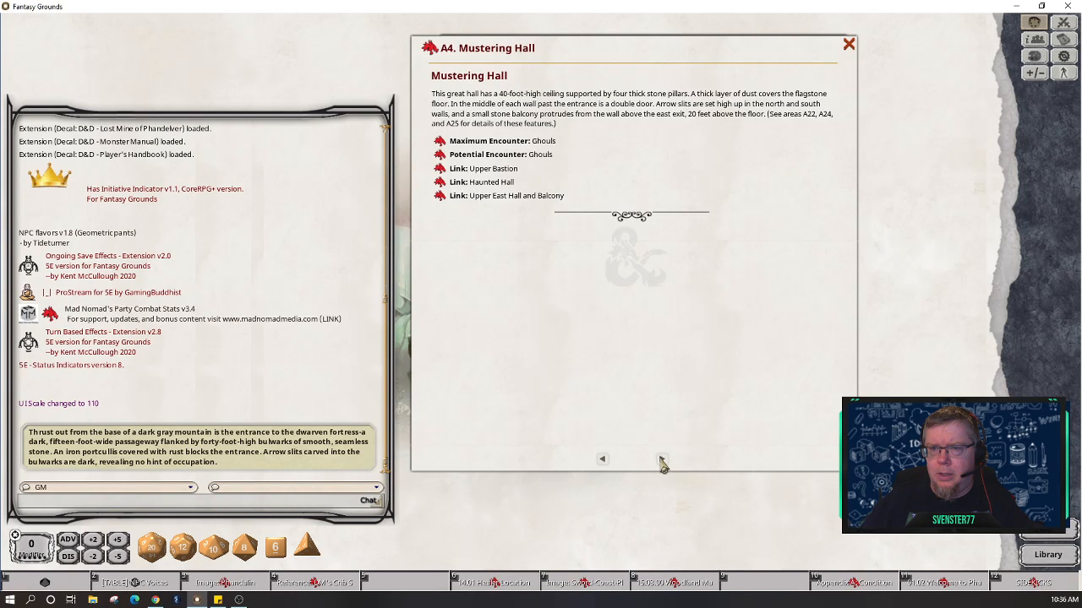
pyautogui.click(662, 460)
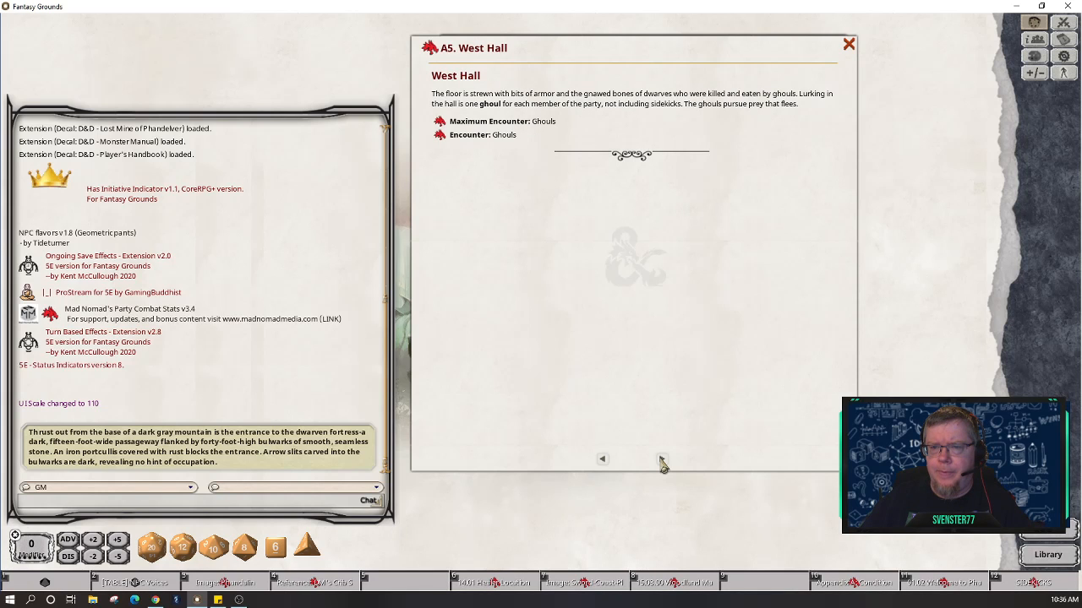
pyautogui.click(662, 461)
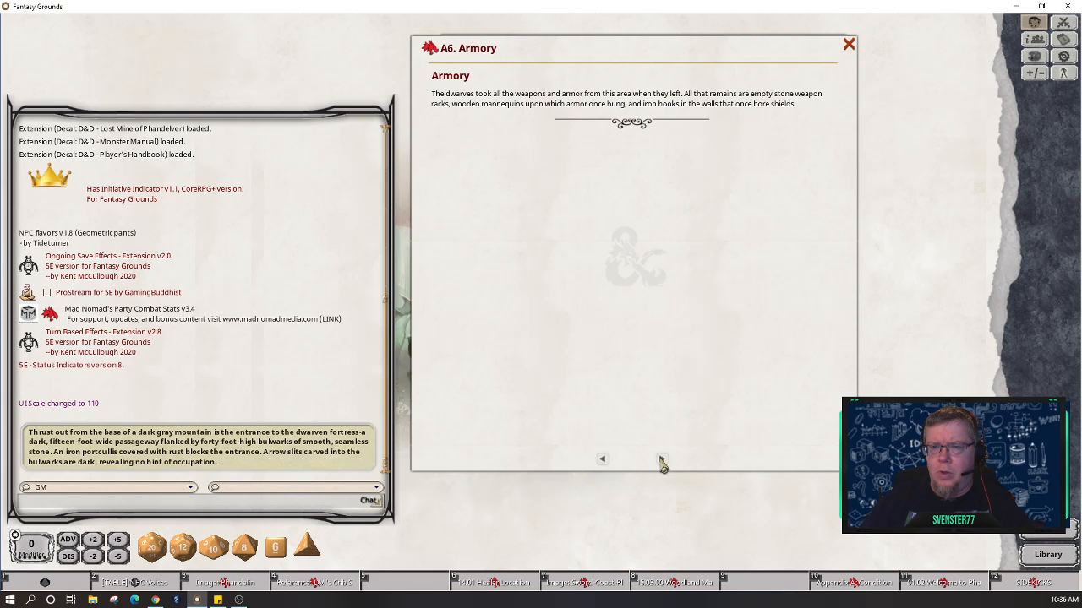
# Step: Step back through the area entries to the A1. Outer Gauntlet page
pyautogui.click(603, 461)
pyautogui.click(604, 460)
pyautogui.click(603, 460)
pyautogui.click(604, 460)
pyautogui.click(604, 460)
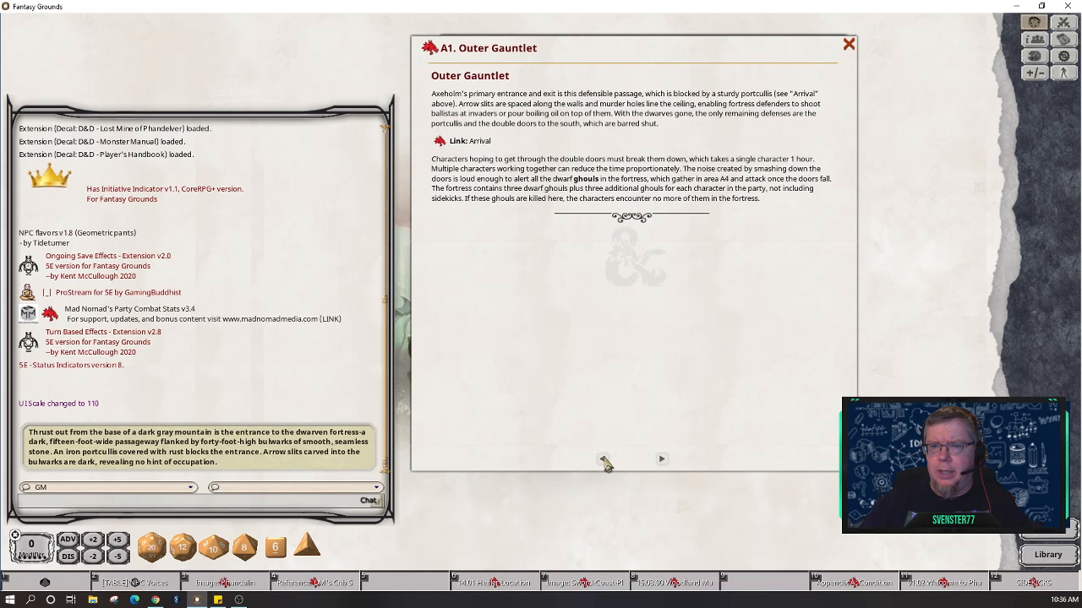
pyautogui.click(604, 461)
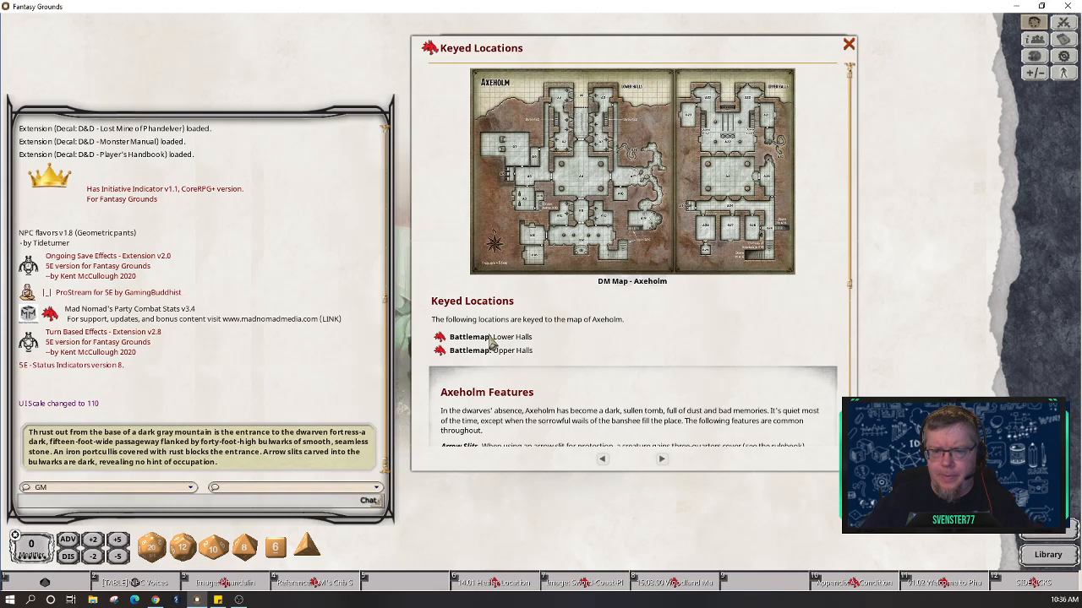
# Step: Open the Lower Halls battlemap and open the Mustering Hall entry from its pin
pyautogui.scroll(-1, 562, 343)
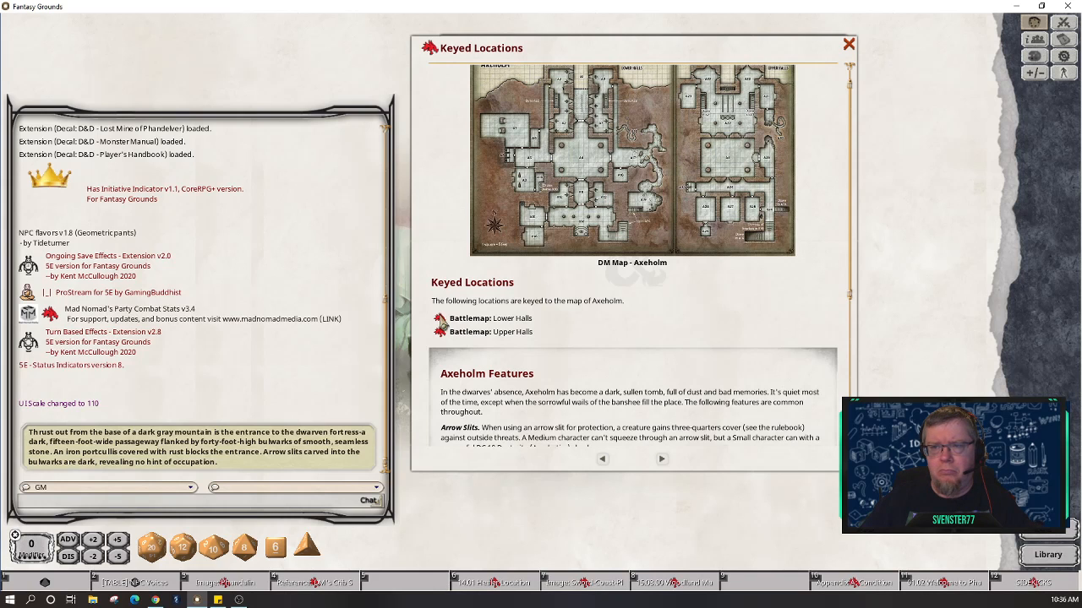
pyautogui.click(441, 324)
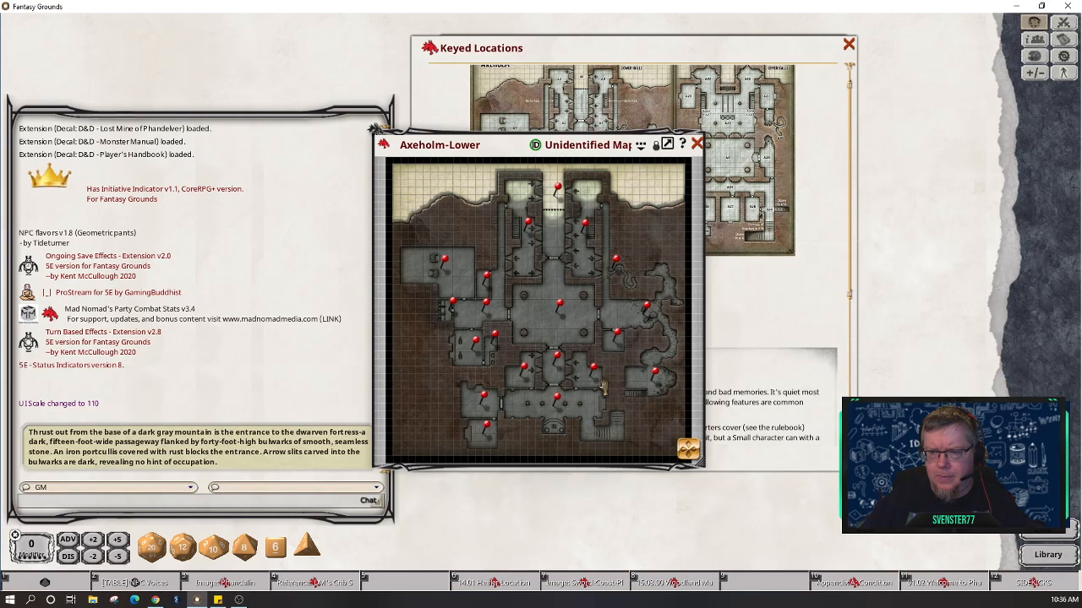
pyautogui.doubleClick(560, 308)
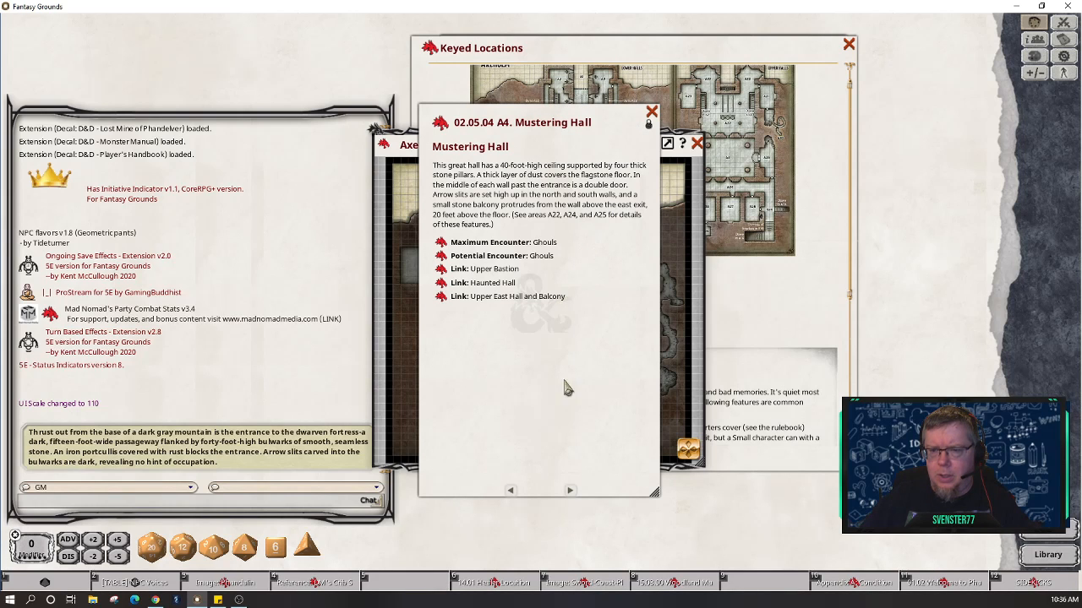
# Step: Page through room entries from Eastern Bulwark to the Throne Room, then close it
pyautogui.click(510, 490)
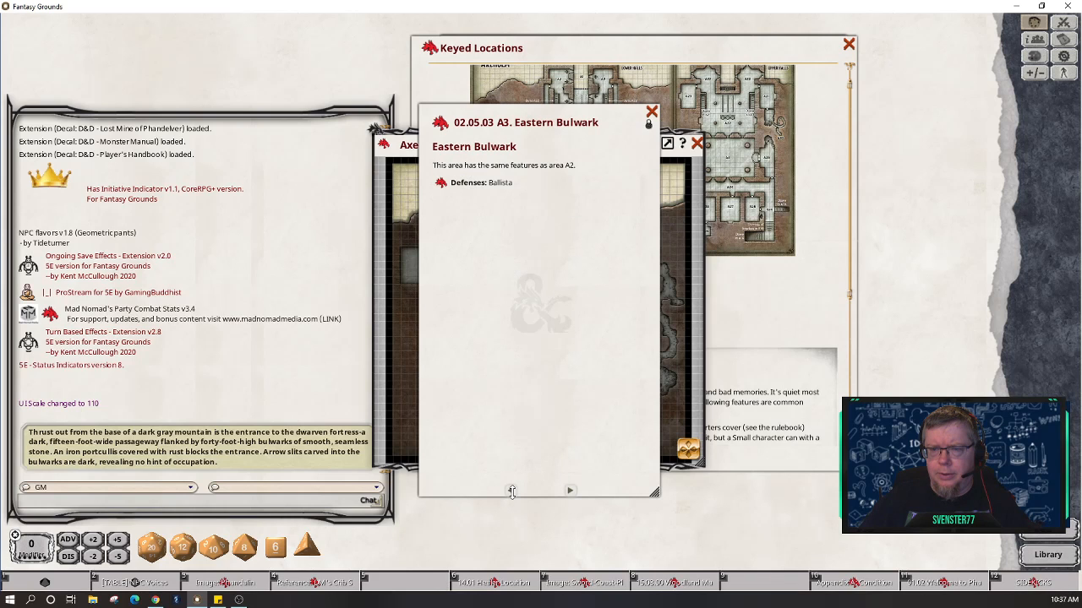
pyautogui.click(571, 490)
pyautogui.click(571, 491)
pyautogui.click(572, 491)
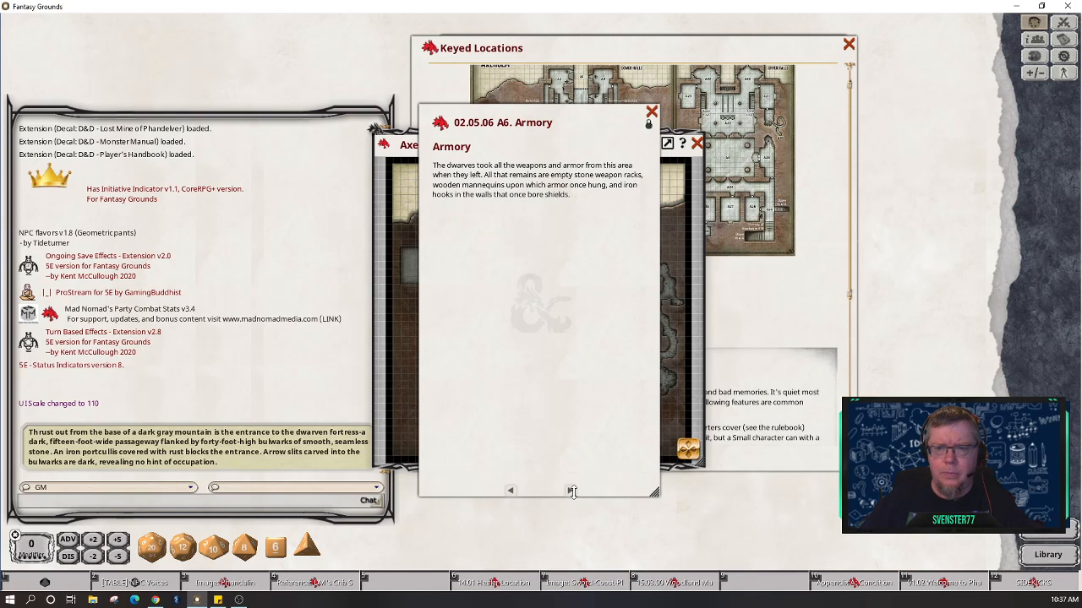
pyautogui.click(572, 491)
pyautogui.click(571, 491)
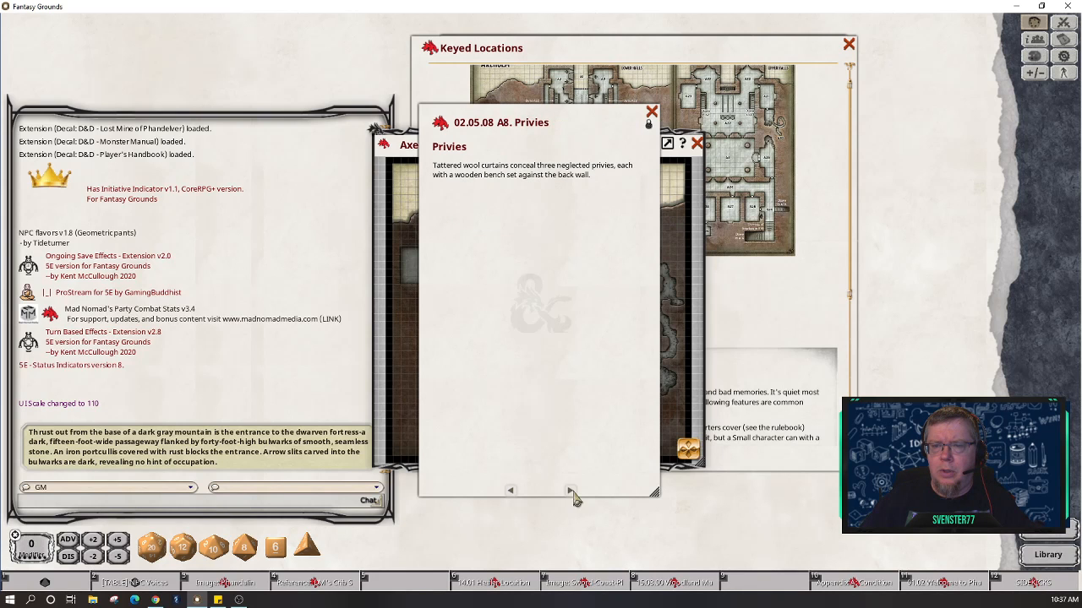
pyautogui.click(571, 491)
pyautogui.click(572, 491)
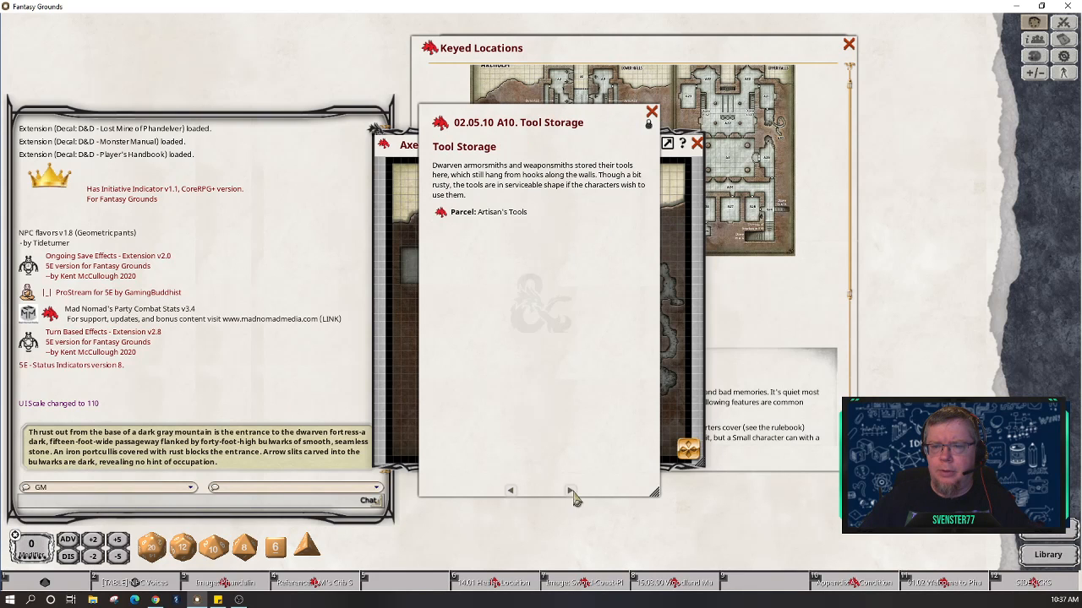
pyautogui.click(572, 491)
pyautogui.click(572, 491)
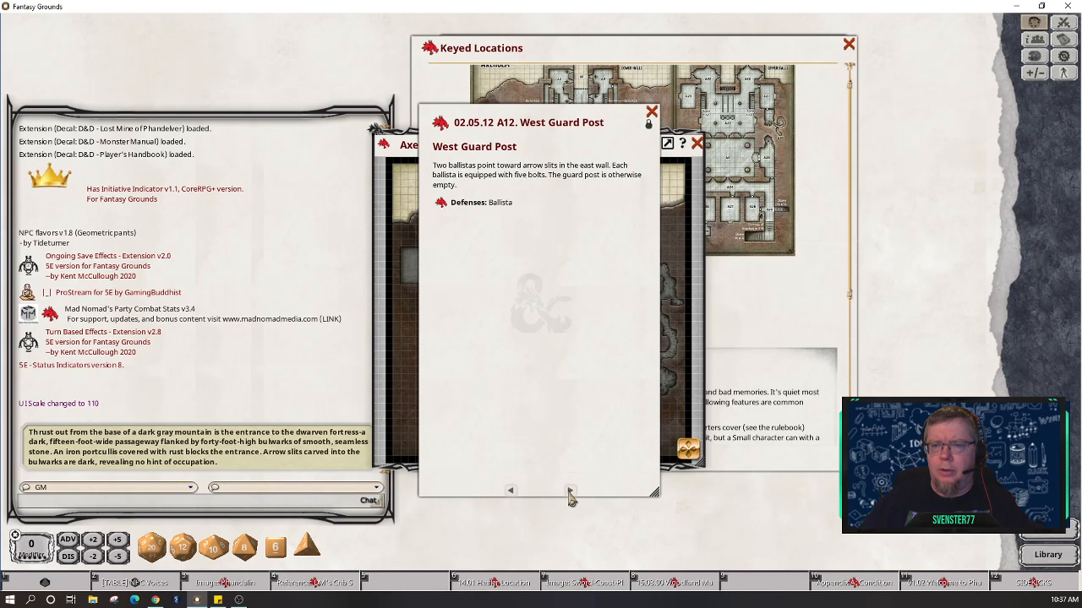
pyautogui.click(572, 491)
pyautogui.click(571, 491)
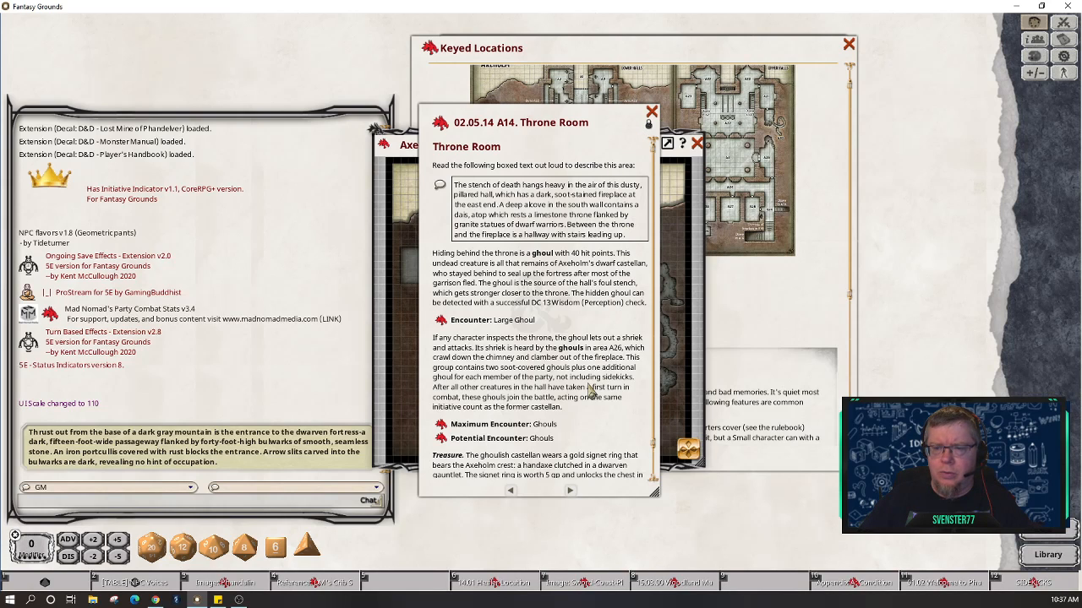
pyautogui.scroll(-2, 590, 392)
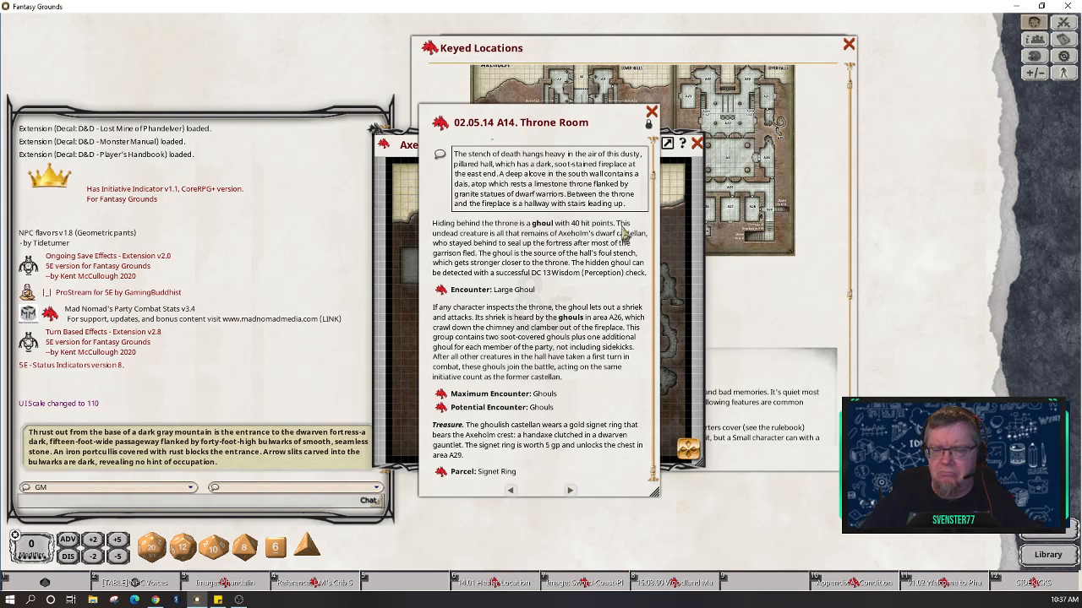
pyautogui.click(652, 113)
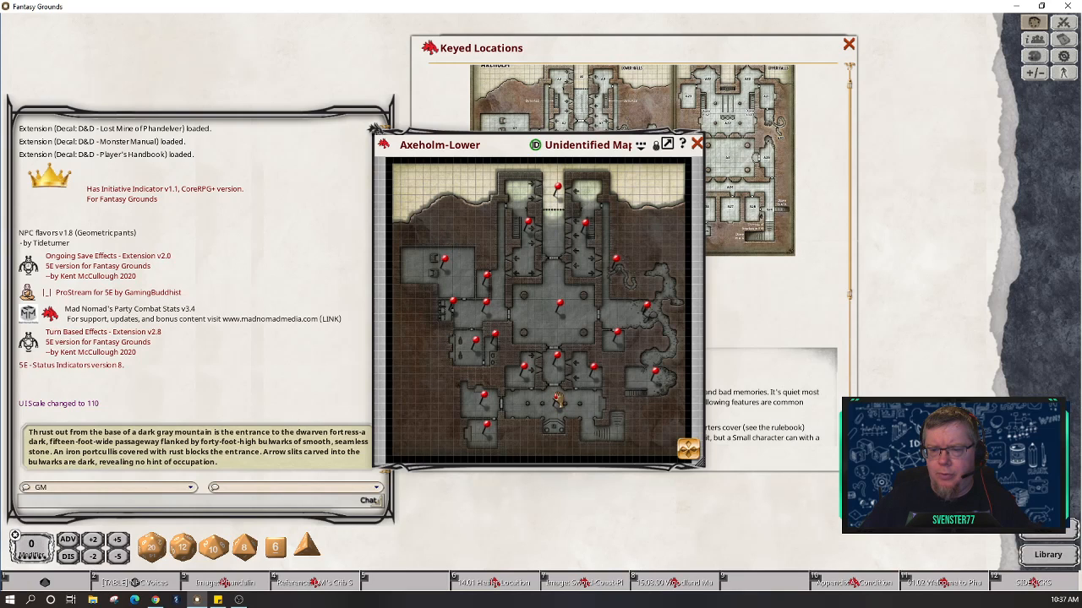
# Step: Reopen the Throne Room entry from its pin, move it aside and enlarge it
pyautogui.doubleClick(559, 399)
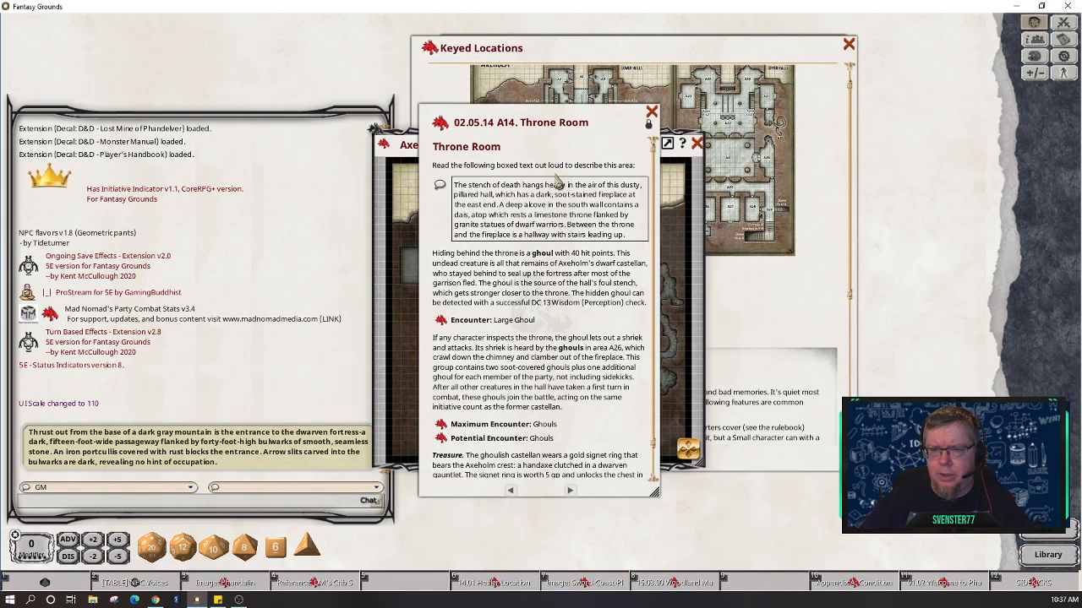
pyautogui.moveTo(554, 145); pyautogui.dragTo(283, 108)
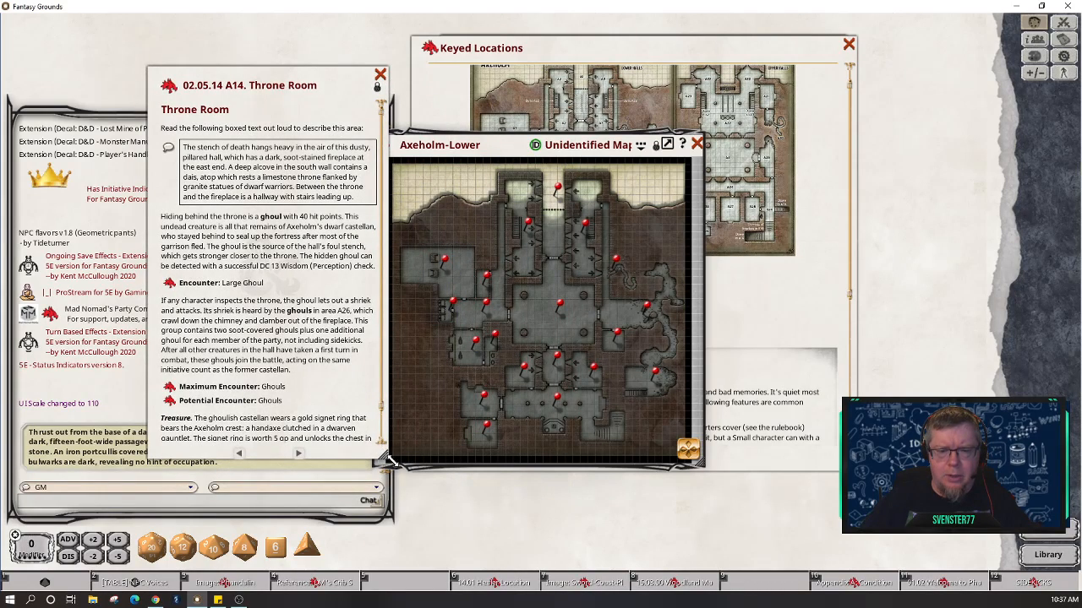
pyautogui.moveTo(389, 460); pyautogui.dragTo(509, 464)
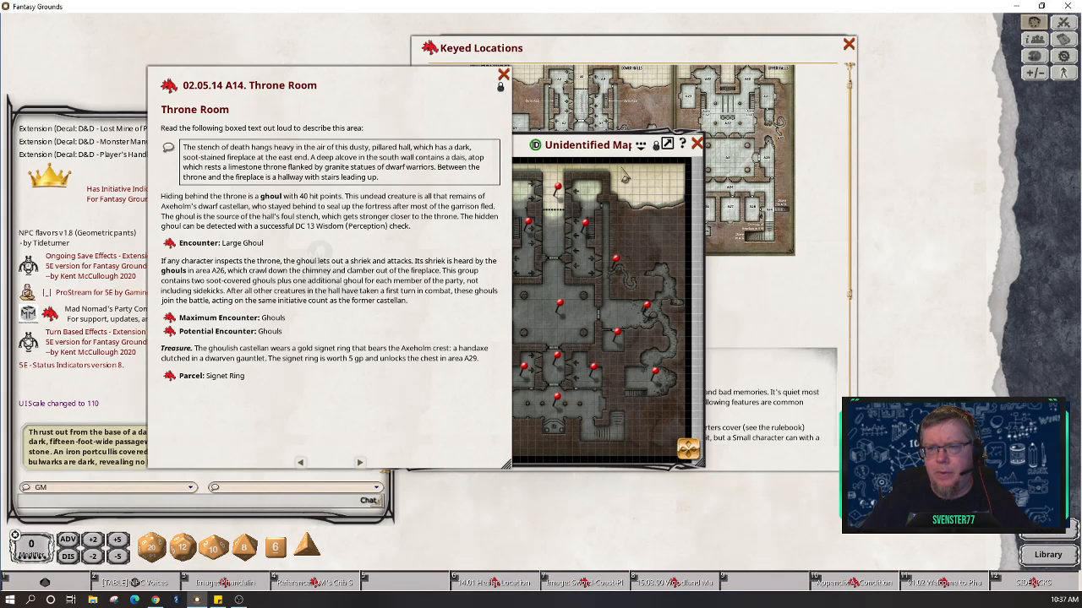
# Step: Enlarge the Axeholm-Lower map, zoom to the throne and show its layers panel
pyautogui.moveTo(623, 166); pyautogui.dragTo(797, 131)
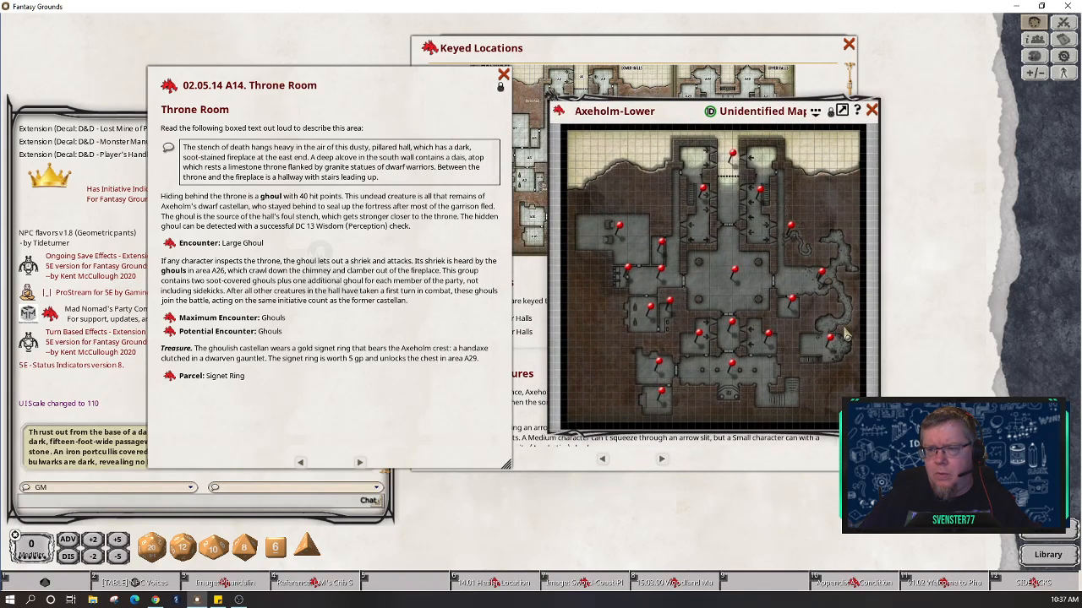
pyautogui.scroll(3, 710, 369)
pyautogui.scroll(3, 710, 368)
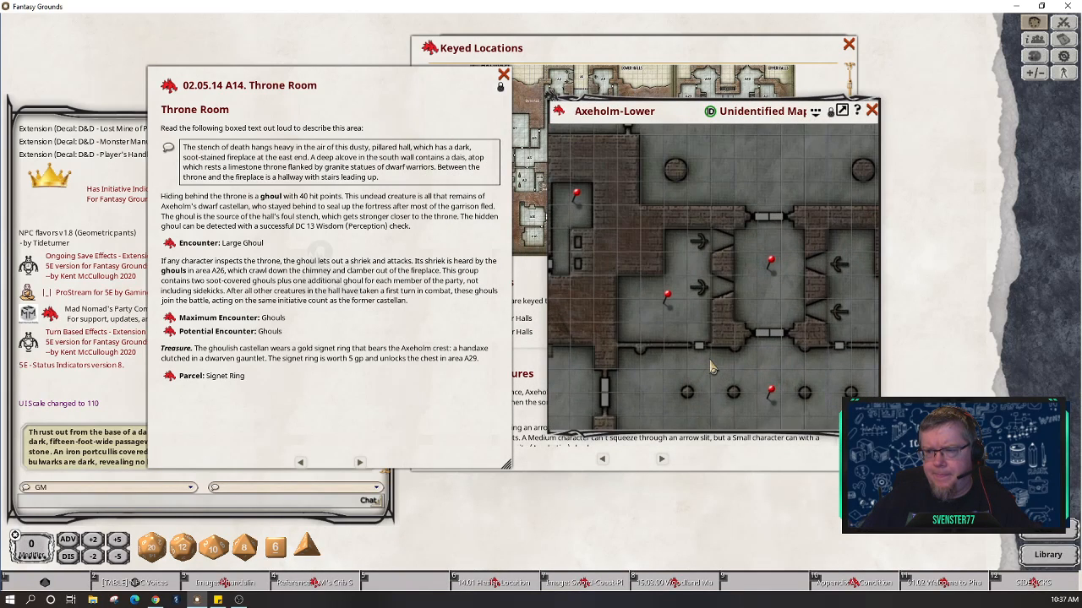
pyautogui.moveTo(877, 438); pyautogui.dragTo(966, 550)
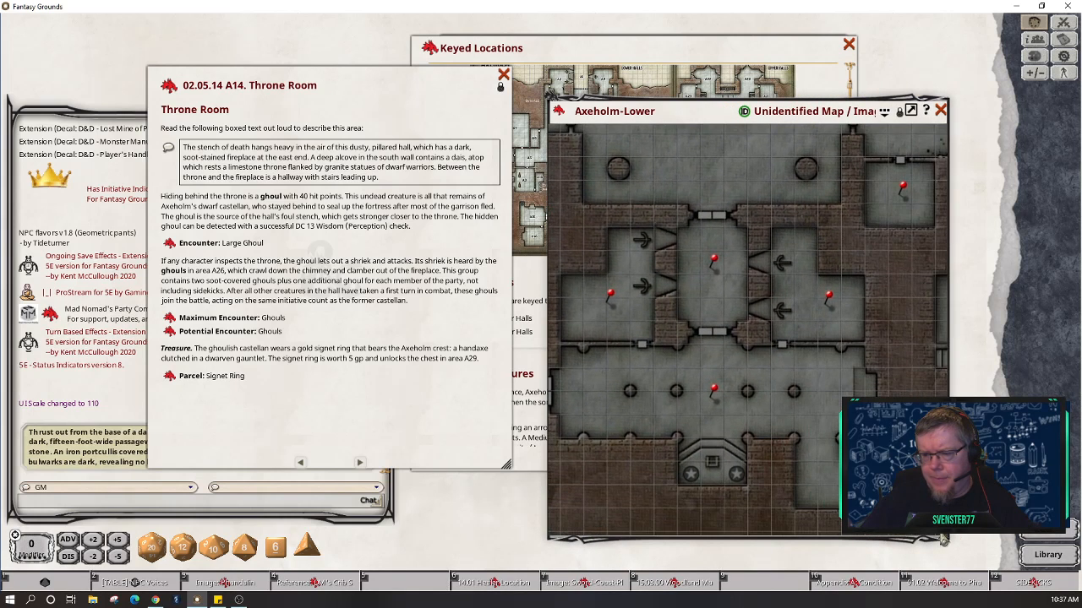
pyautogui.scroll(1, 710, 459)
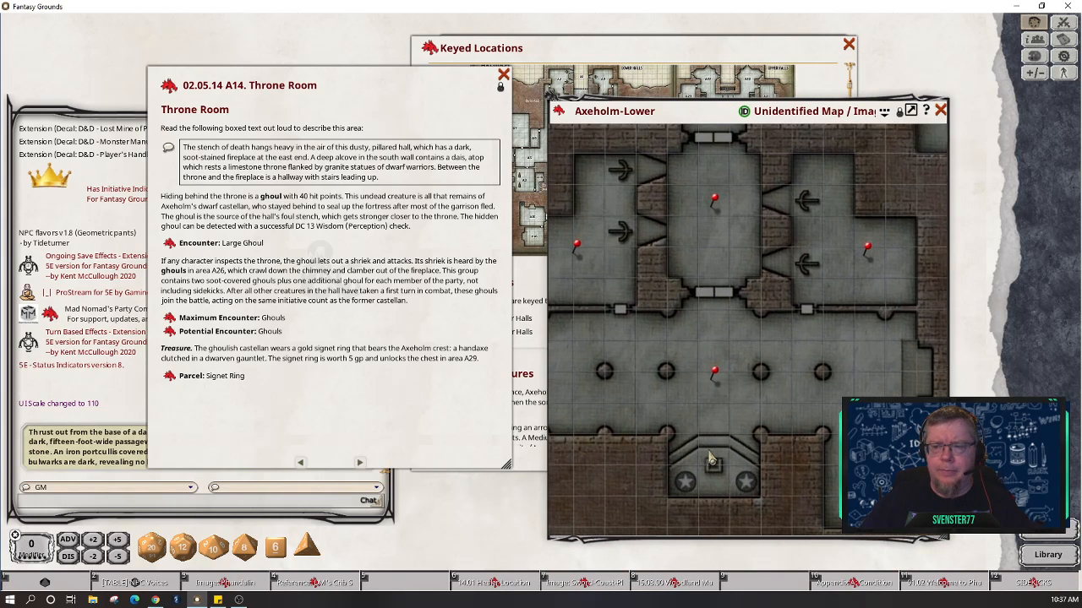
pyautogui.scroll(1, 710, 459)
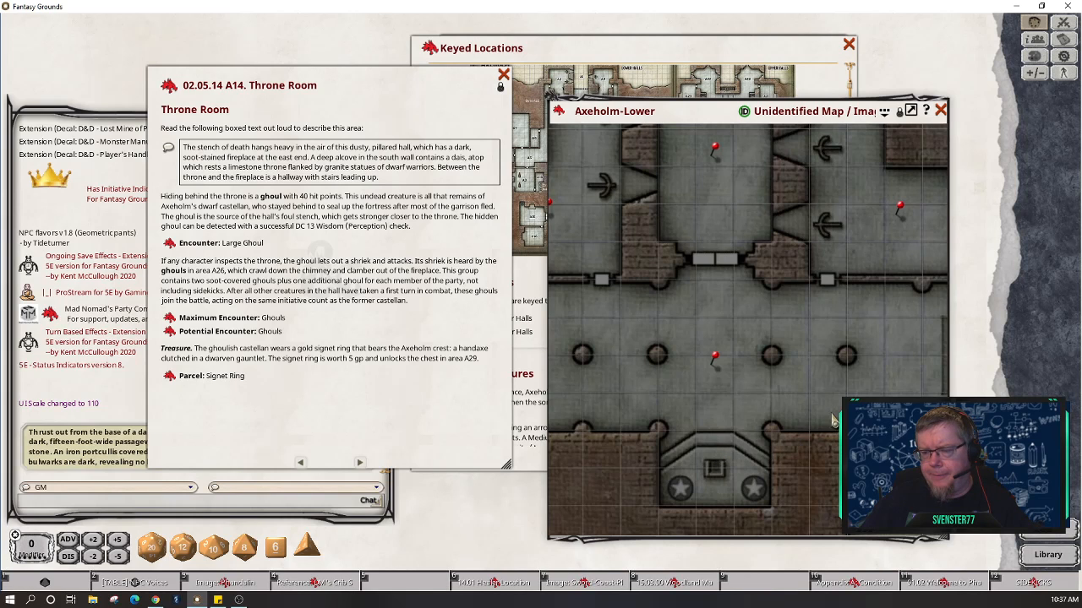
pyautogui.click(885, 111)
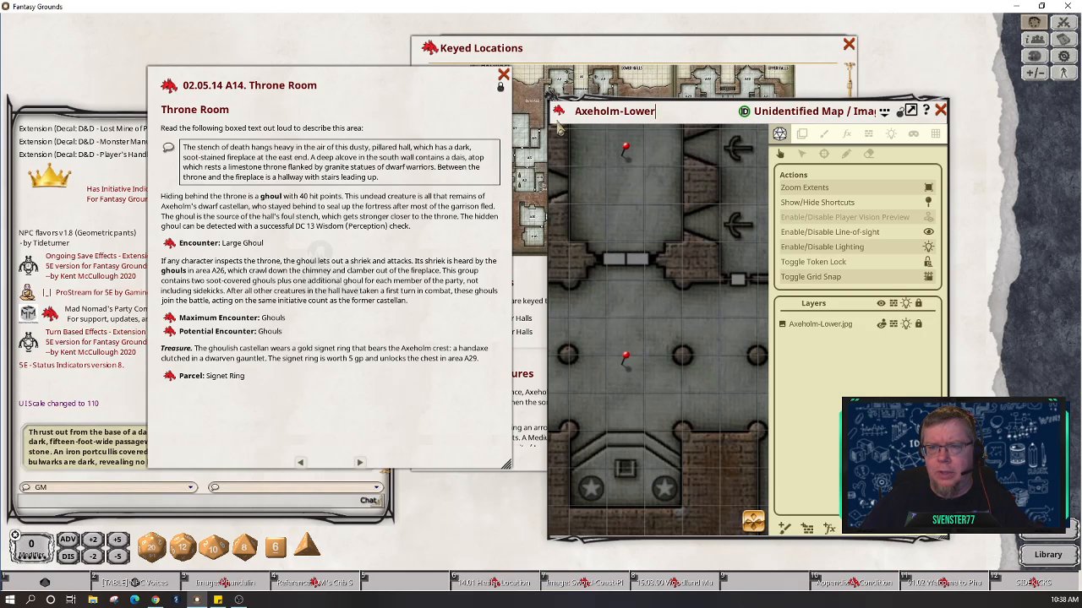
# Step: Move the Axeholm-Lower window up and left and widen it to show more halls
pyautogui.moveTo(557, 126); pyautogui.dragTo(549, 44)
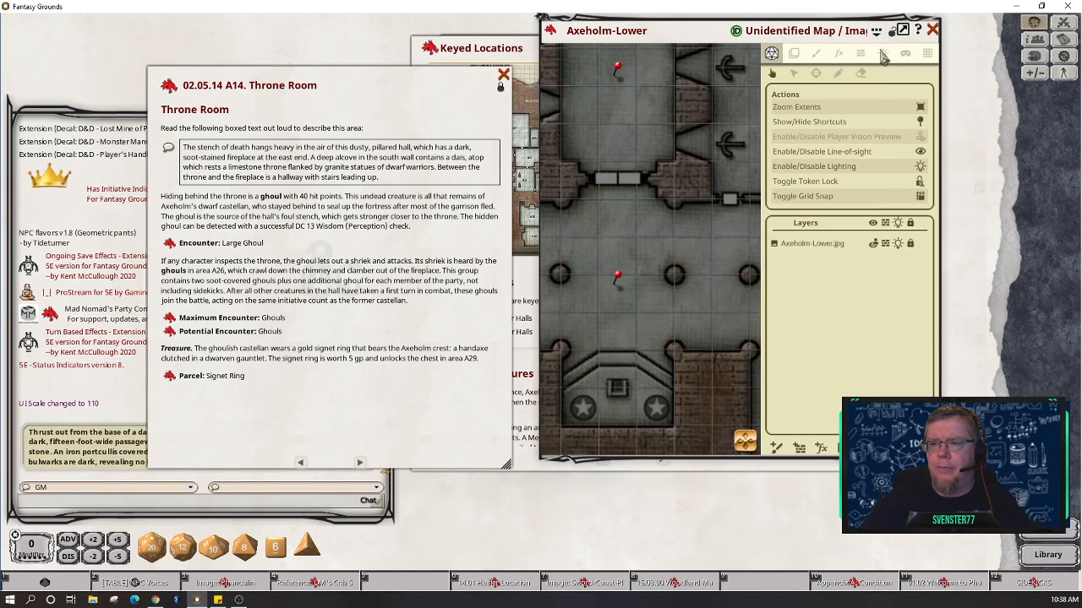
pyautogui.moveTo(936, 462); pyautogui.dragTo(1000, 551)
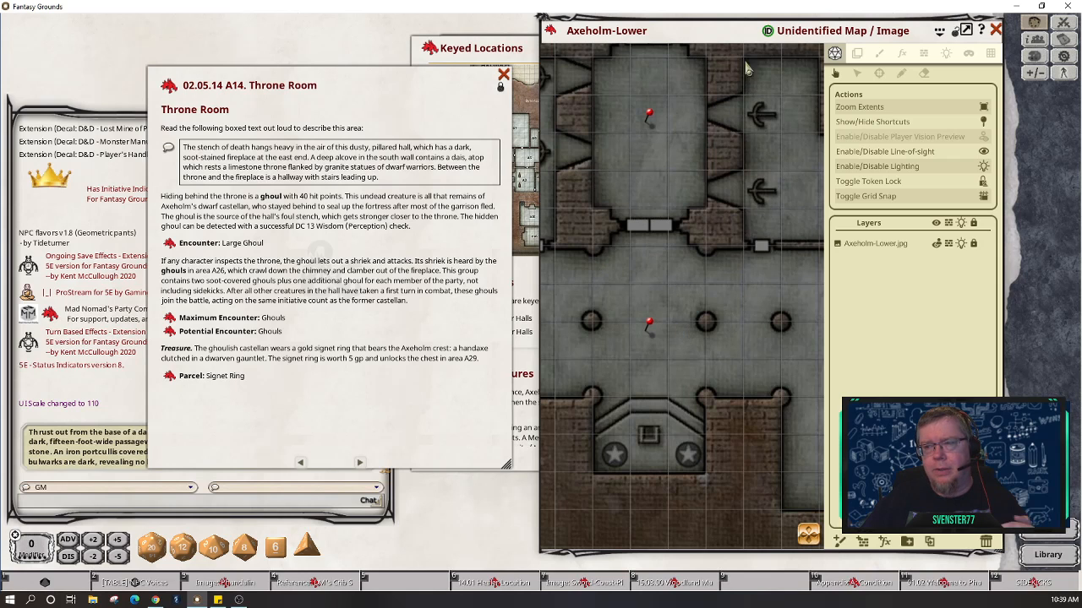
pyautogui.doubleClick(638, 33)
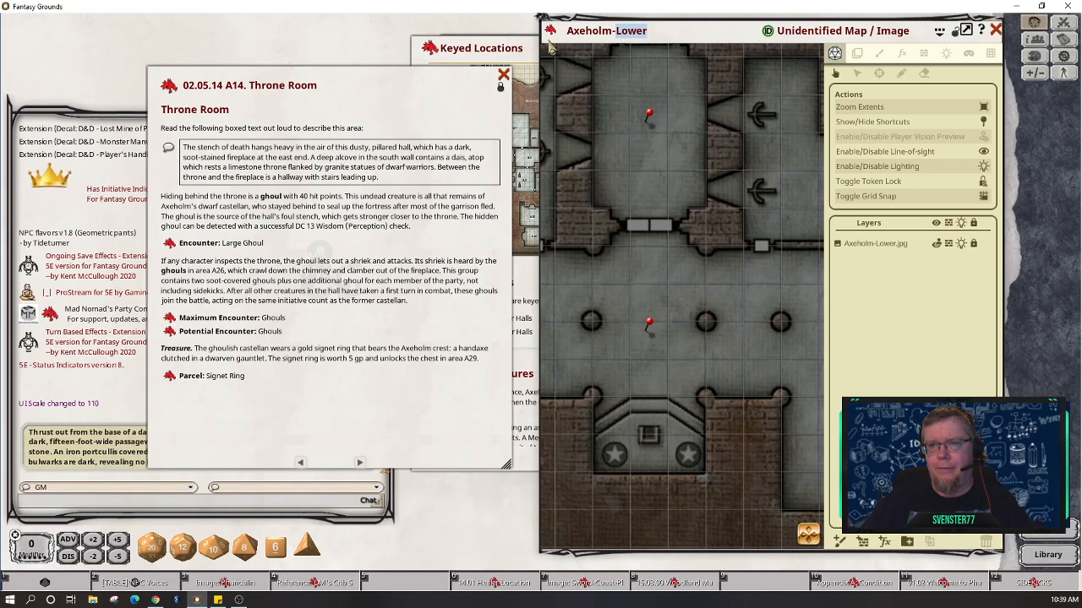
pyautogui.moveTo(550, 48); pyautogui.dragTo(484, 48)
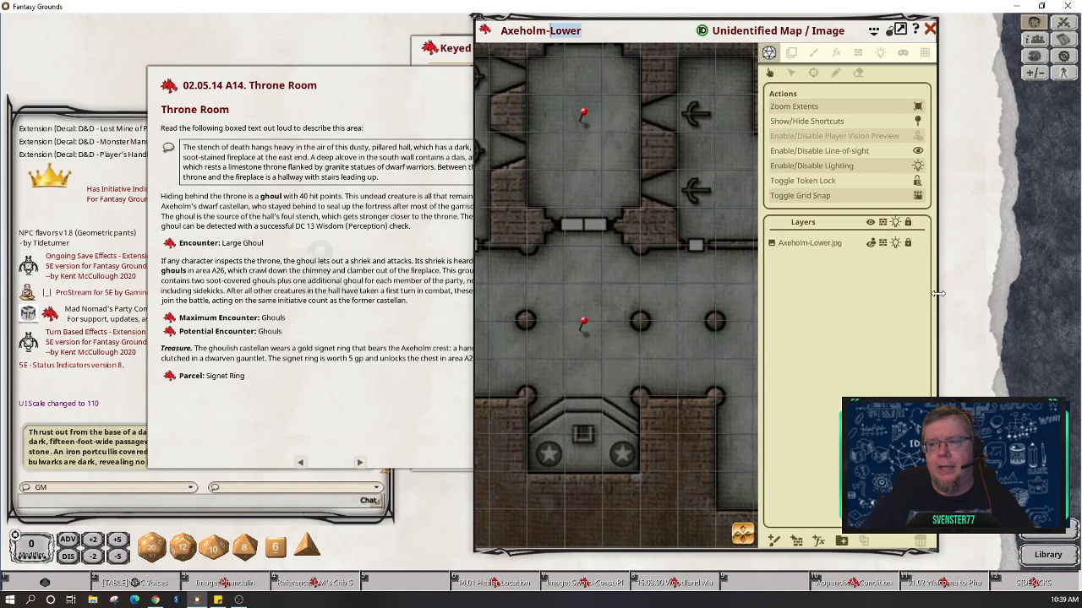
pyautogui.moveTo(938, 293); pyautogui.dragTo(1038, 294)
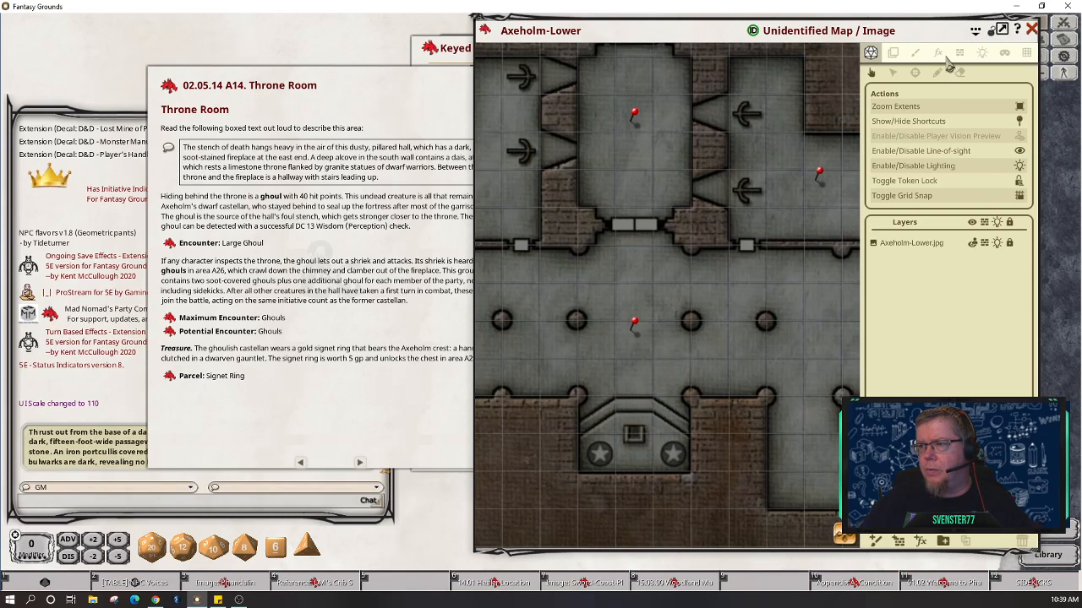
# Step: Add a Candle preset light with flicker speed 0 and open its colour picker
pyautogui.click(982, 54)
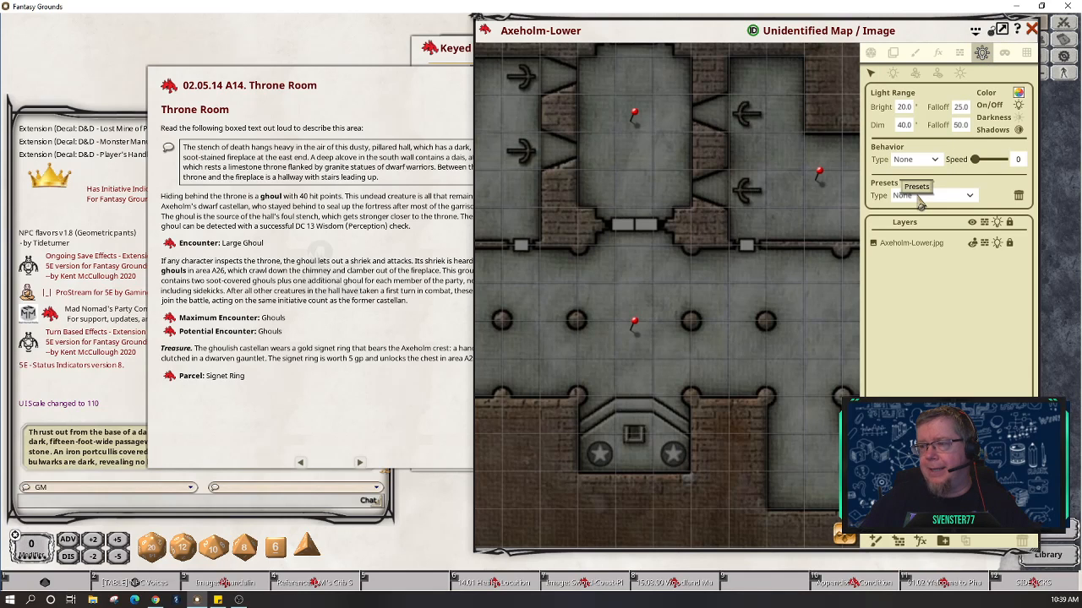
pyautogui.click(969, 195)
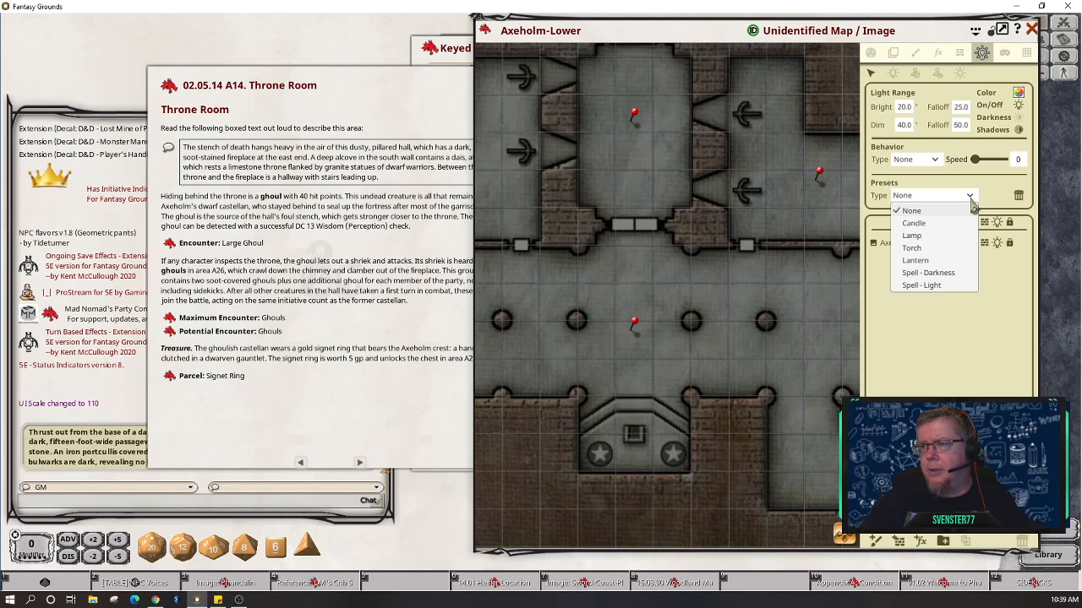
pyautogui.click(921, 223)
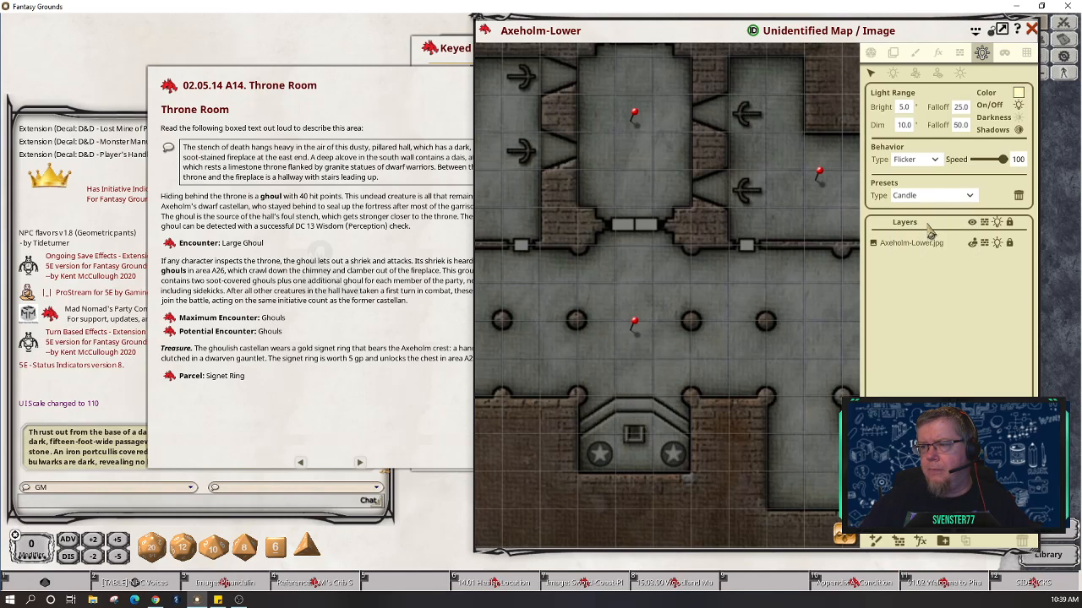
pyautogui.click(895, 78)
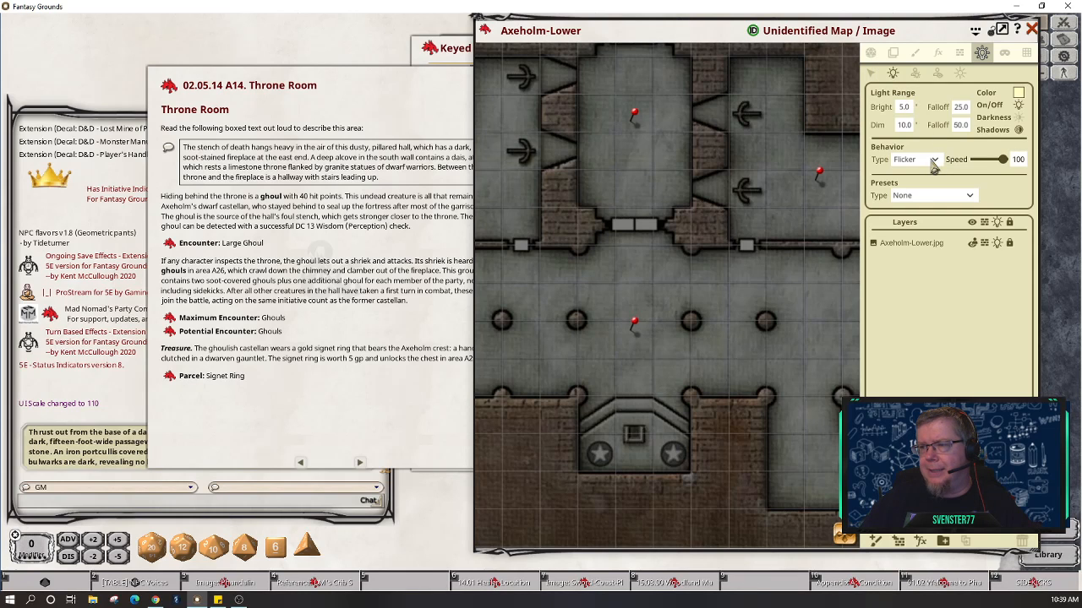
pyautogui.click(970, 196)
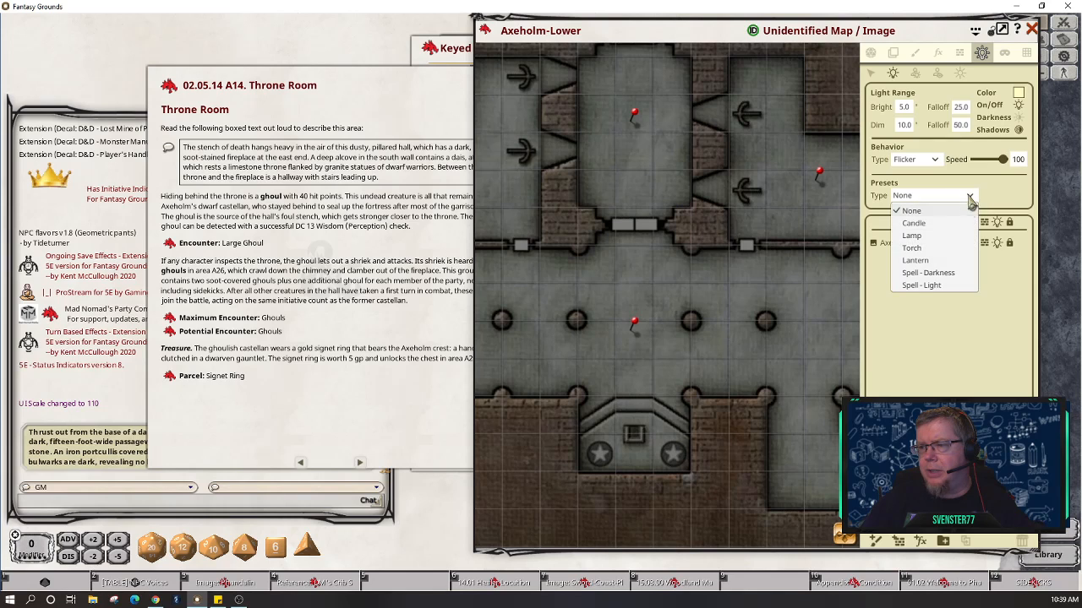
pyautogui.click(931, 224)
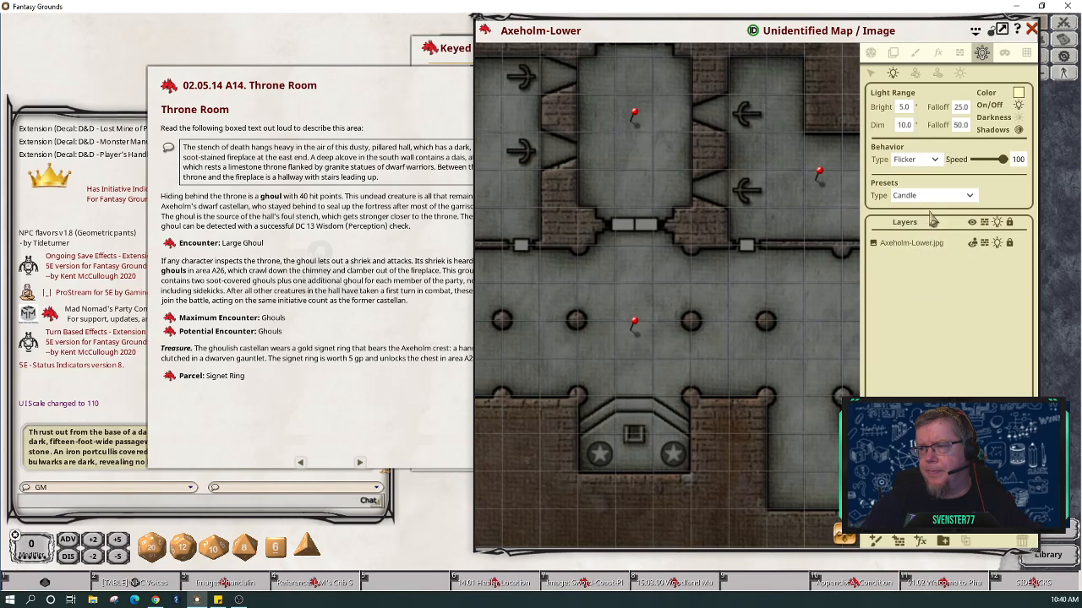
pyautogui.moveTo(1004, 165); pyautogui.dragTo(979, 172)
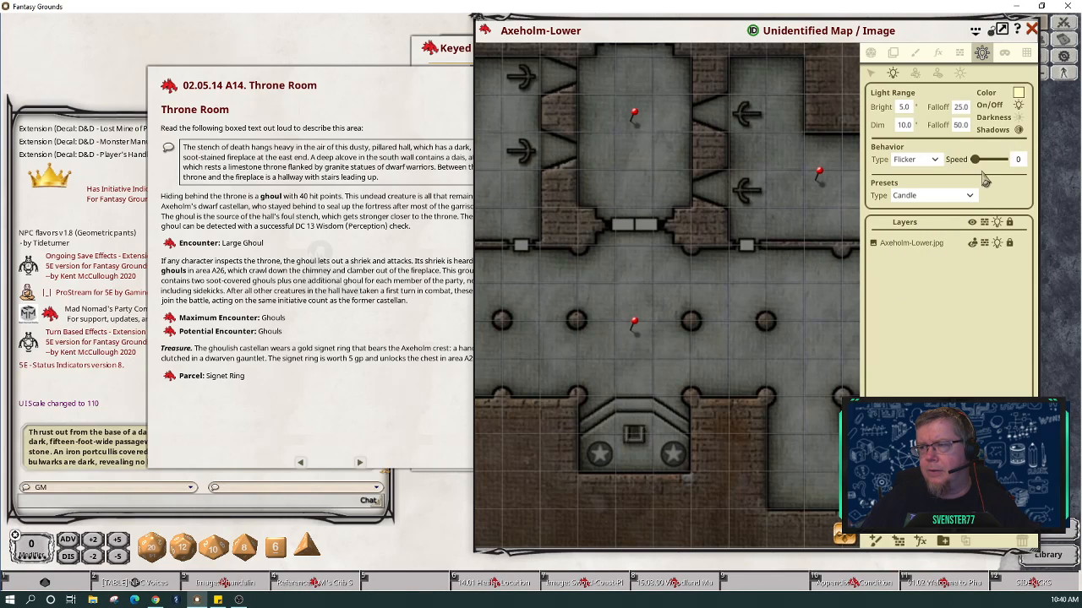
pyautogui.click(1019, 95)
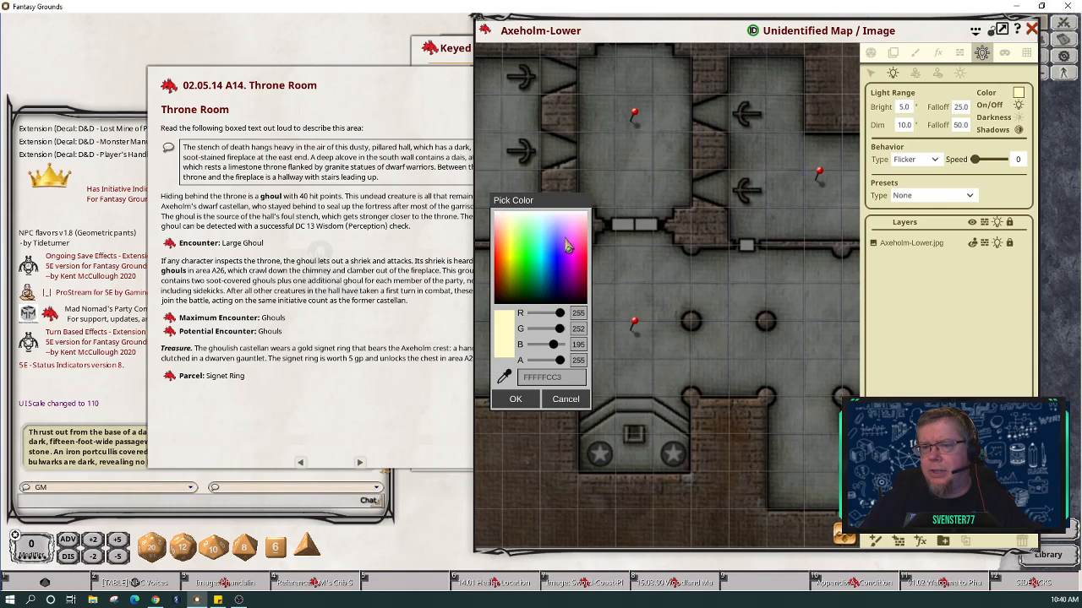
# Step: Set the new light's colour to orange FFFFA948 (R 255, G 169, B 72)
pyautogui.click(510, 241)
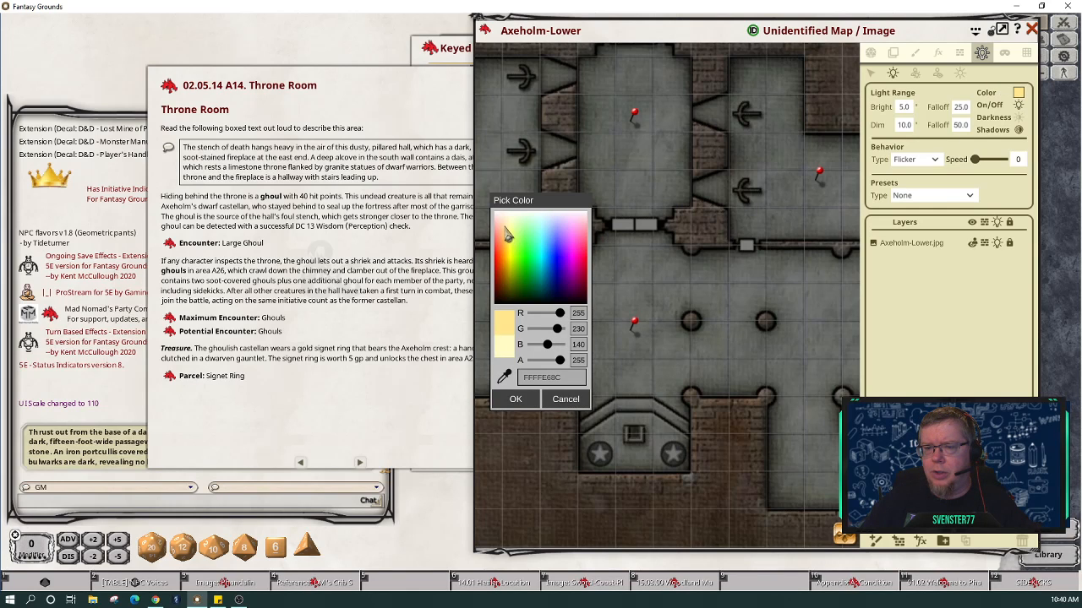
pyautogui.click(506, 245)
pyautogui.click(506, 252)
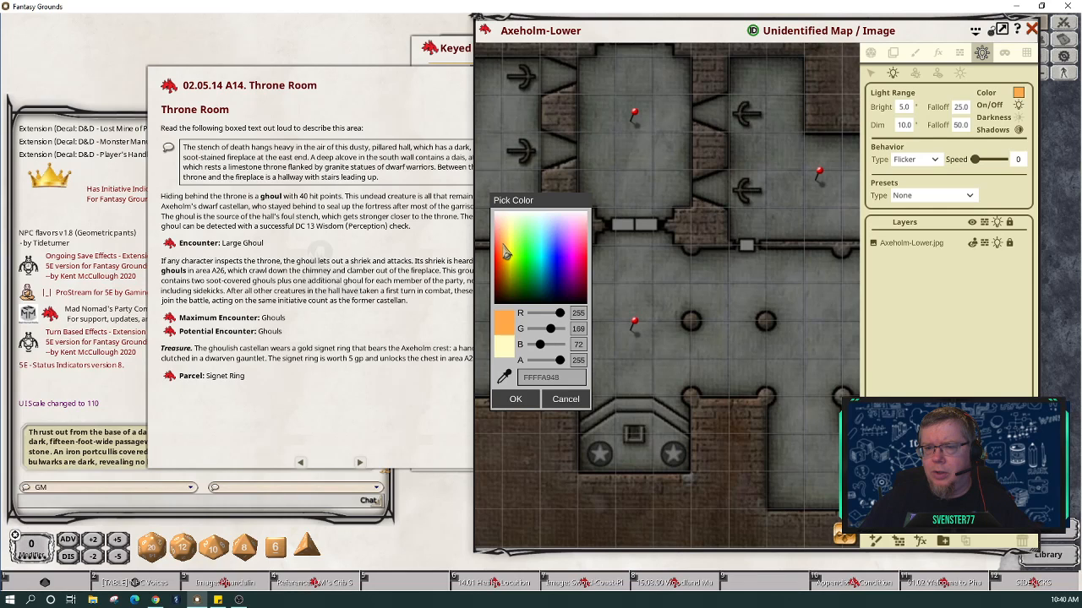
pyautogui.click(517, 399)
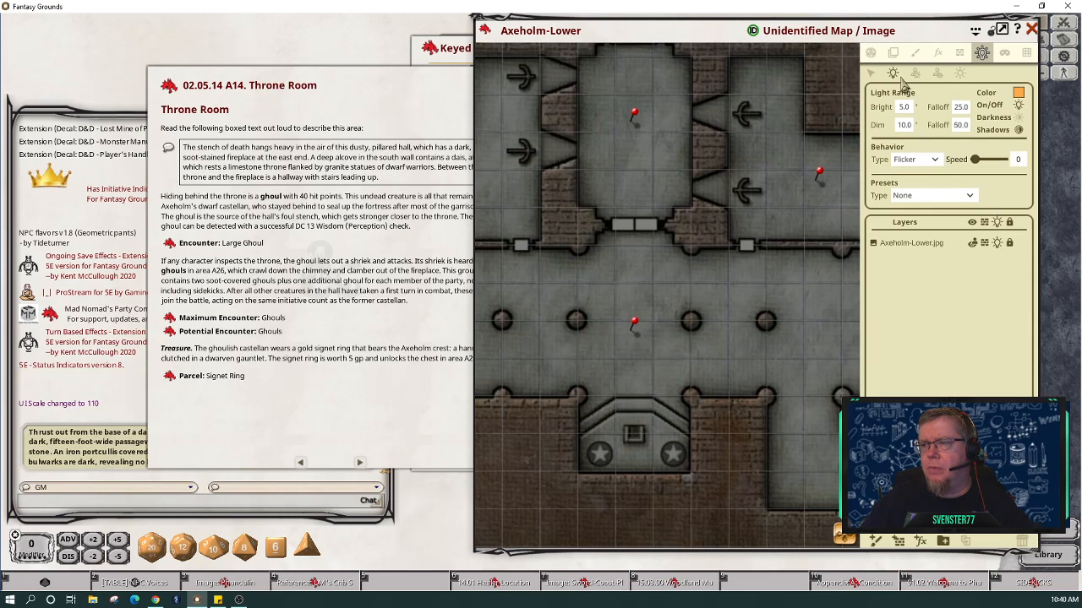
# Step: Place orange lights on the left and right star alcoves, then turn on Player Vision Preview
pyautogui.click(601, 454)
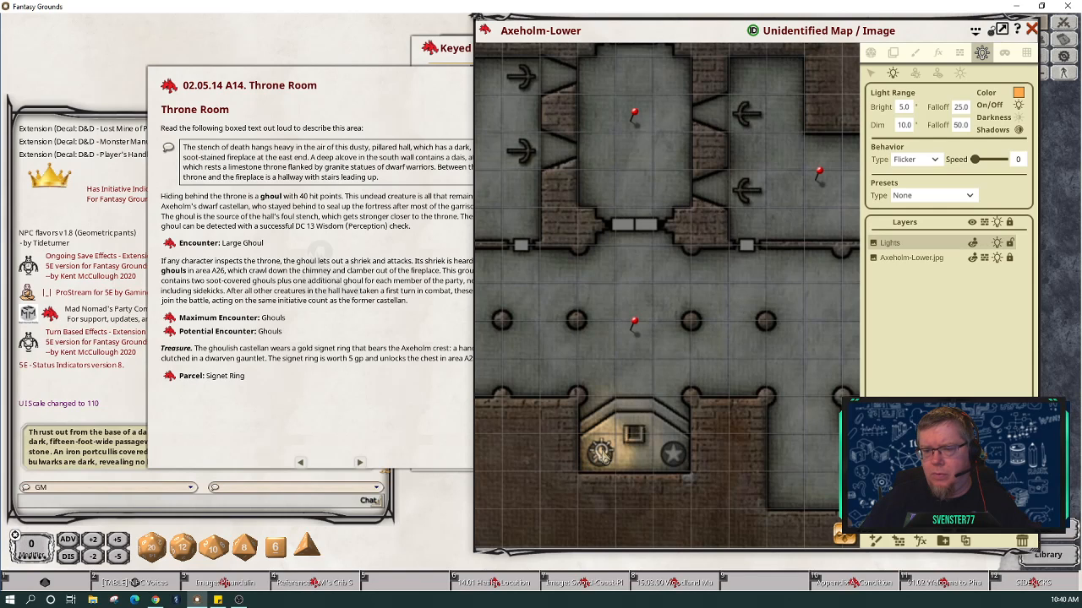
pyautogui.click(673, 454)
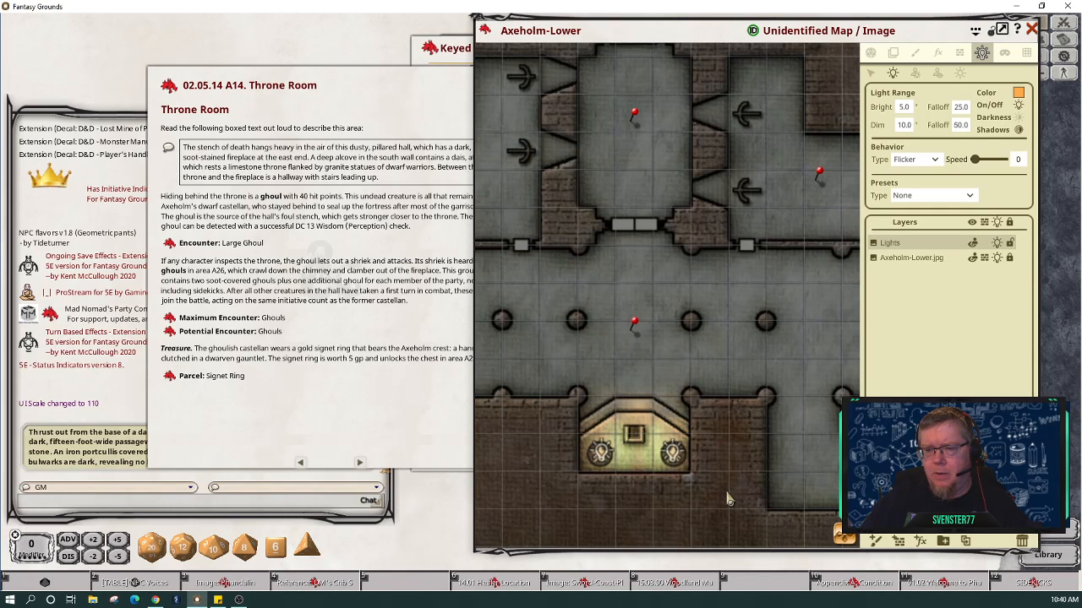
pyautogui.click(872, 54)
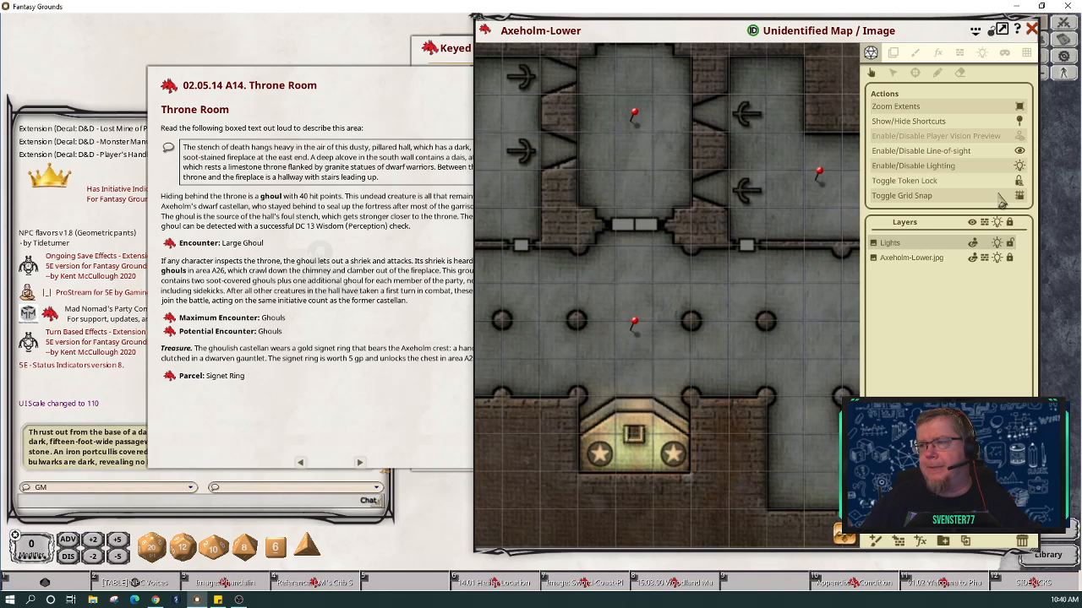
pyautogui.click(1018, 138)
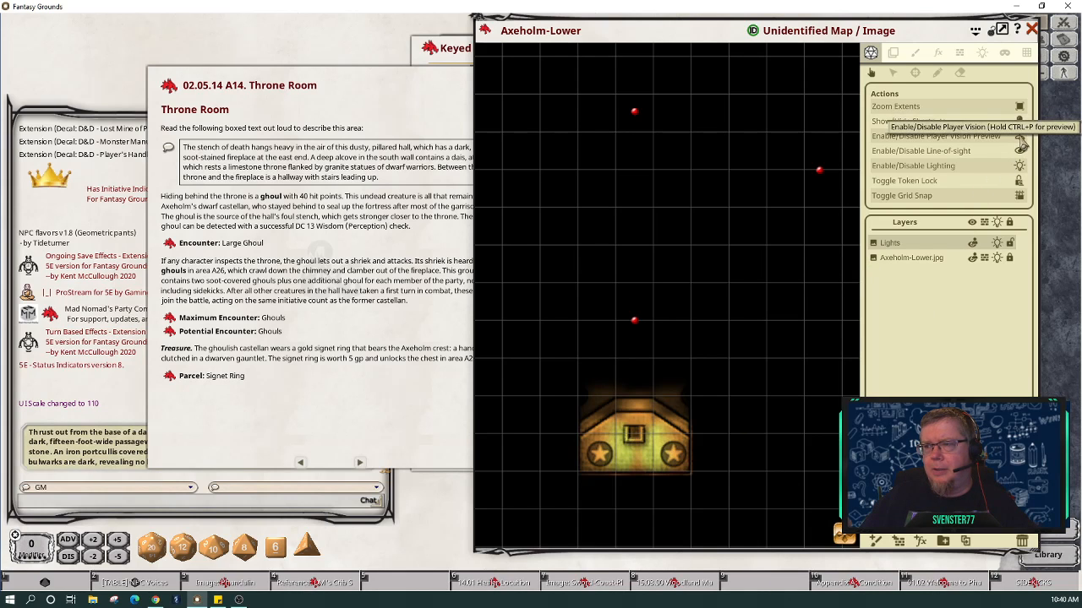
# Step: Turn off Player Vision Preview, then pan and zoom out to show the upper rooms
pyautogui.click(1021, 138)
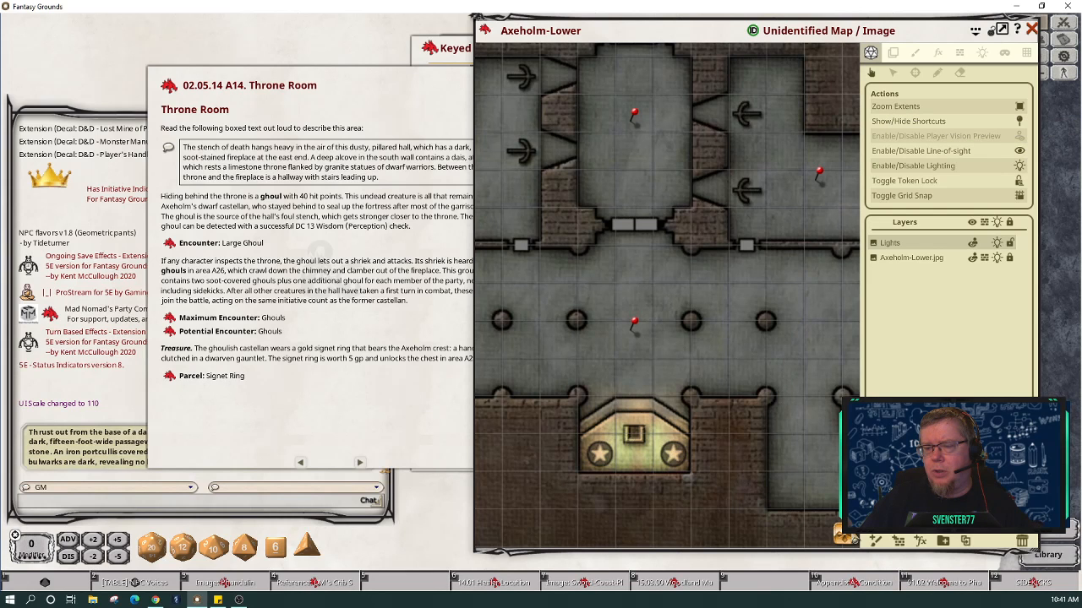
pyautogui.moveTo(676, 278); pyautogui.dragTo(685, 402)
pyautogui.moveTo(723, 289); pyautogui.dragTo(753, 404)
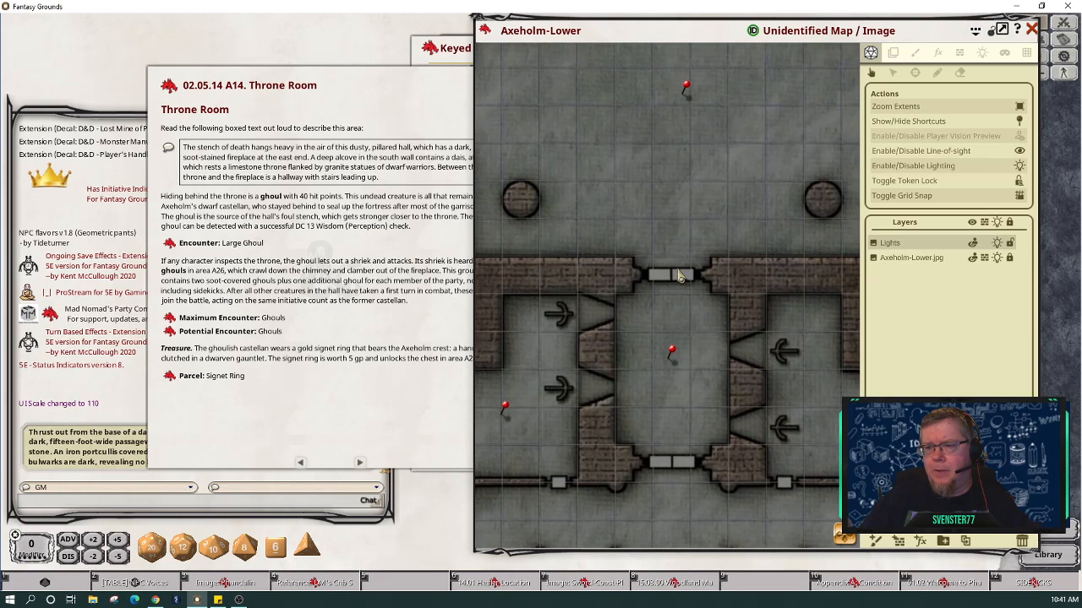
pyautogui.scroll(-5, 735, 267)
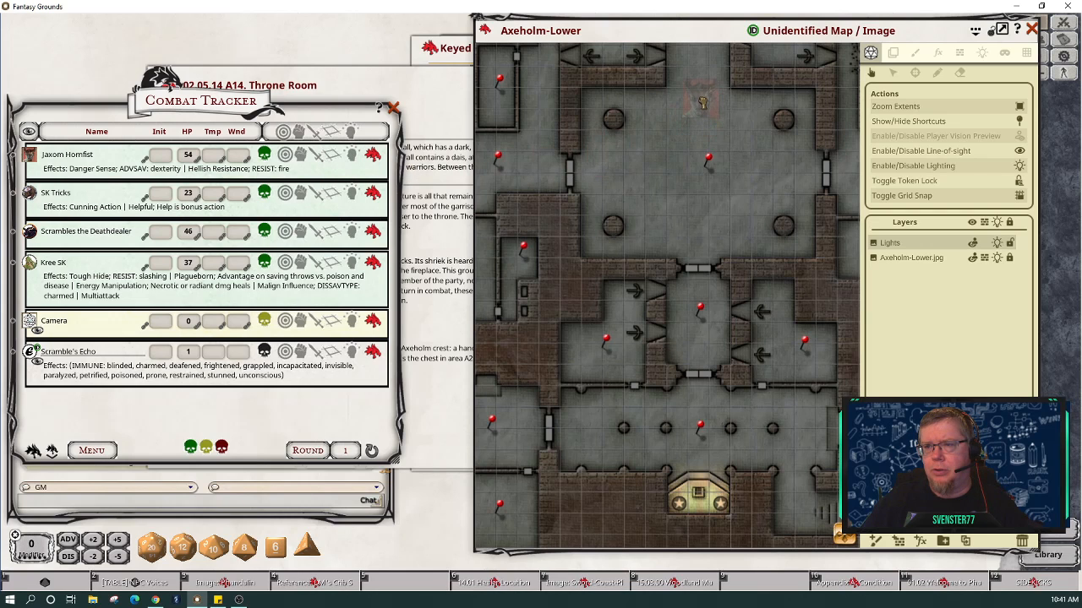
# Step: Drop a character token in the upper room and preview what players see from it
pyautogui.moveTo(699, 103); pyautogui.dragTo(698, 101)
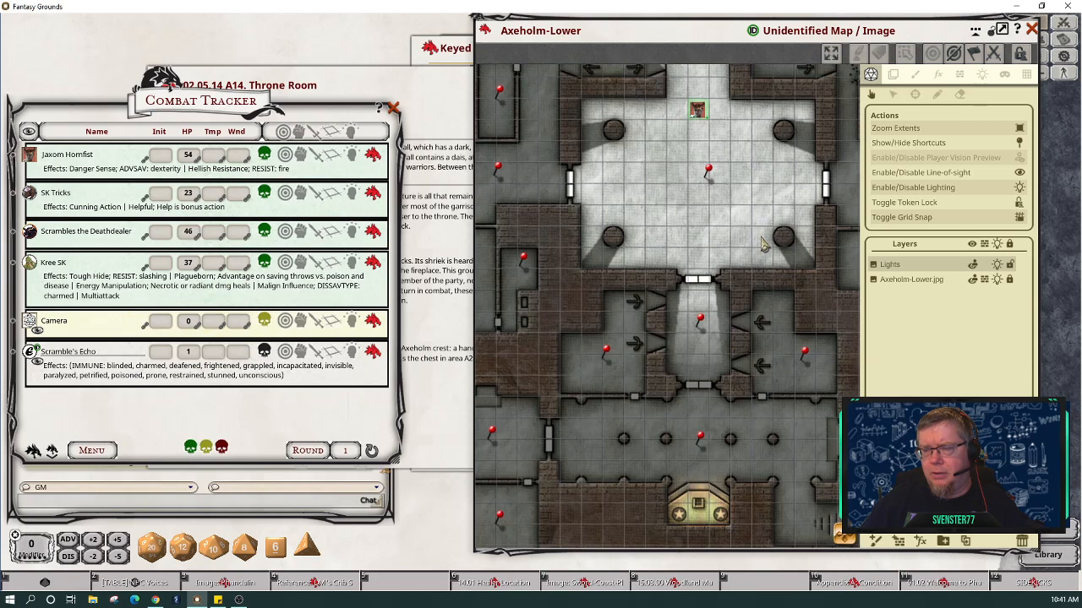
pyautogui.click(1020, 159)
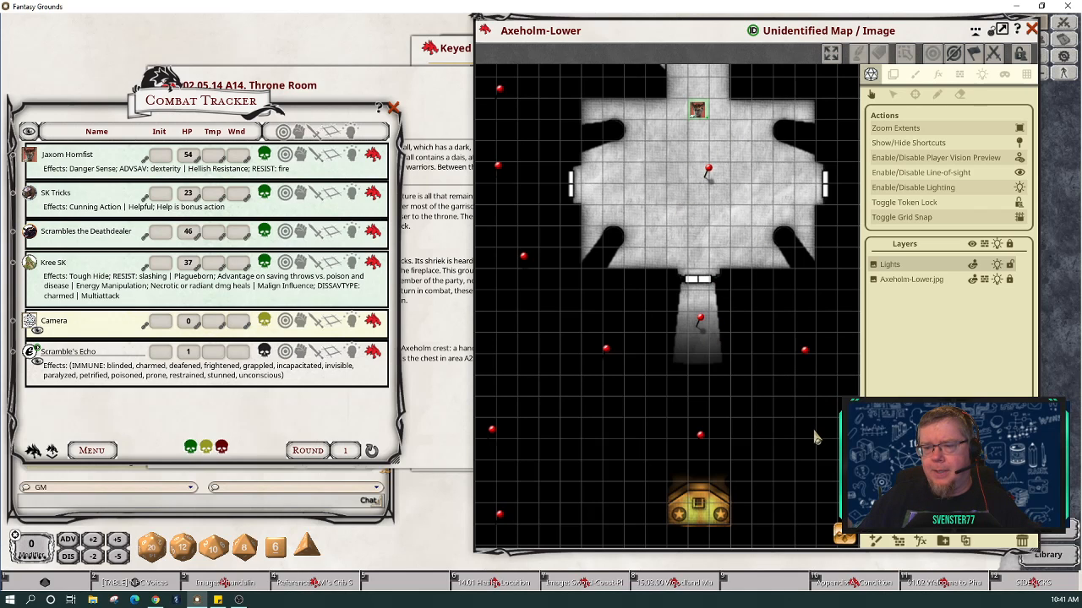
pyautogui.scroll(-3, 815, 438)
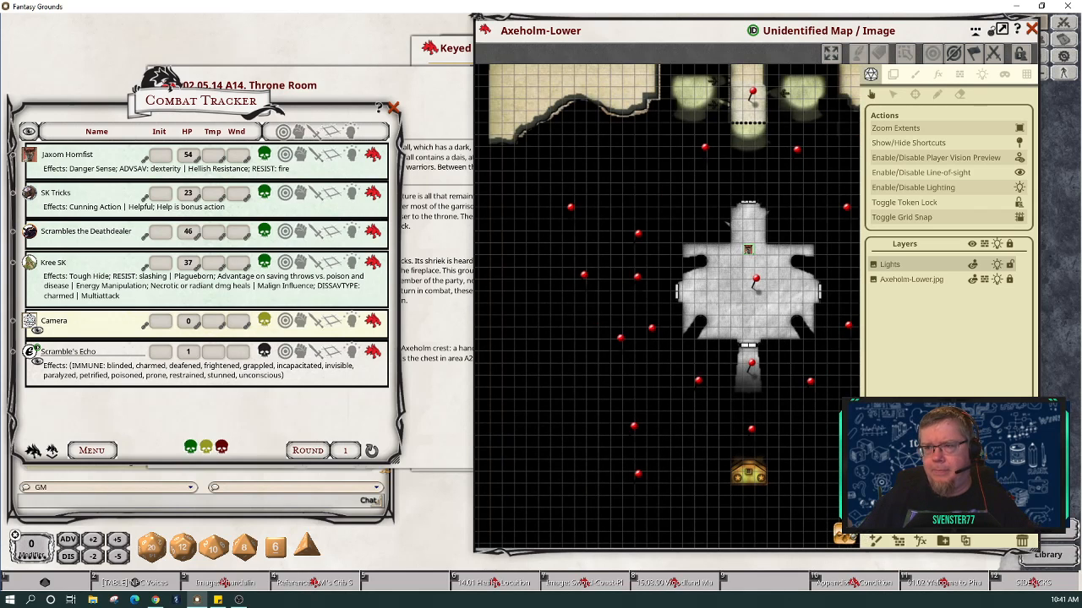
pyautogui.moveTo(794, 399); pyautogui.dragTo(702, 409)
pyautogui.scroll(-1, 702, 408)
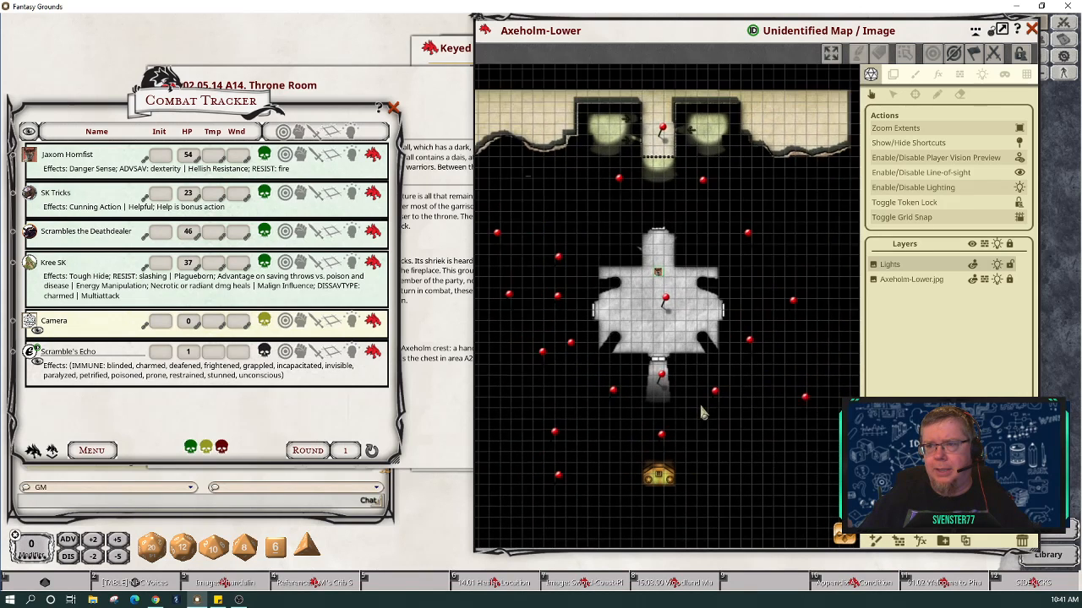
pyautogui.scroll(-1, 702, 412)
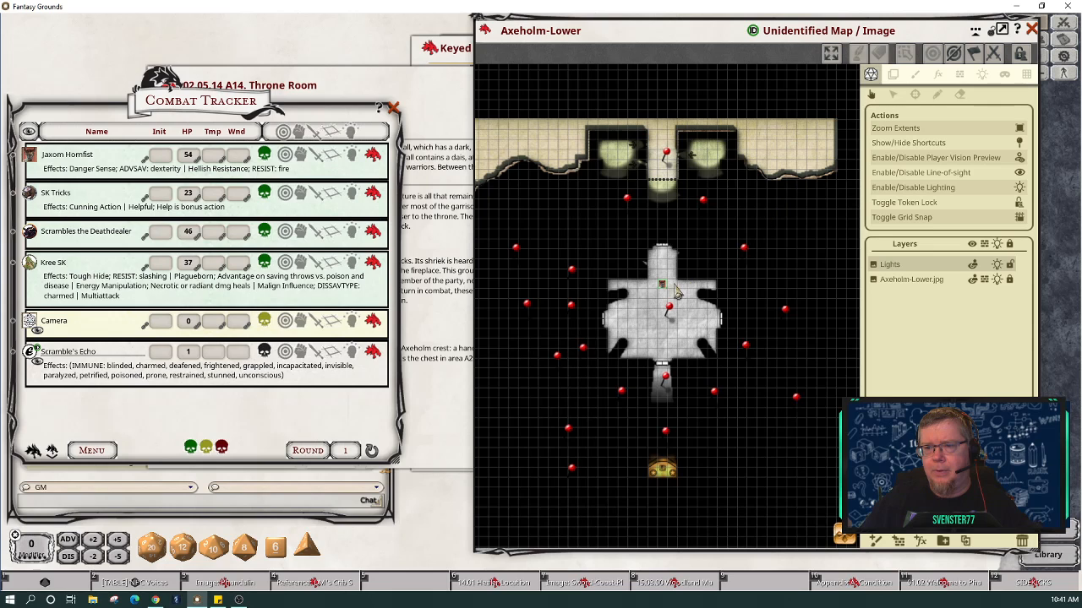
# Step: Move the token up the corridor, then close and reopen the corridor door
pyautogui.moveTo(662, 285); pyautogui.dragTo(662, 257)
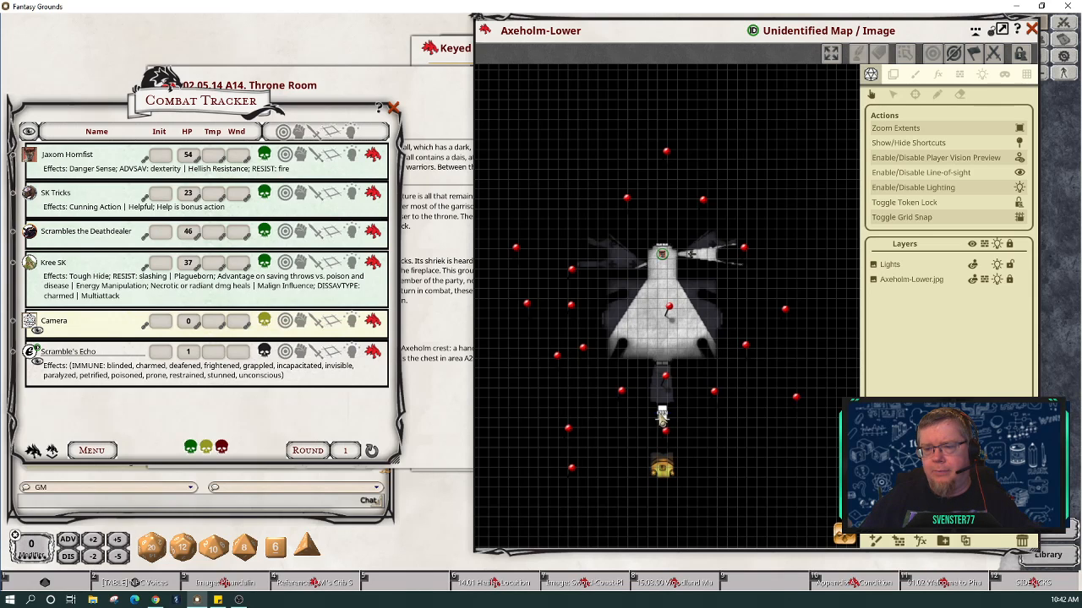
pyautogui.click(661, 415)
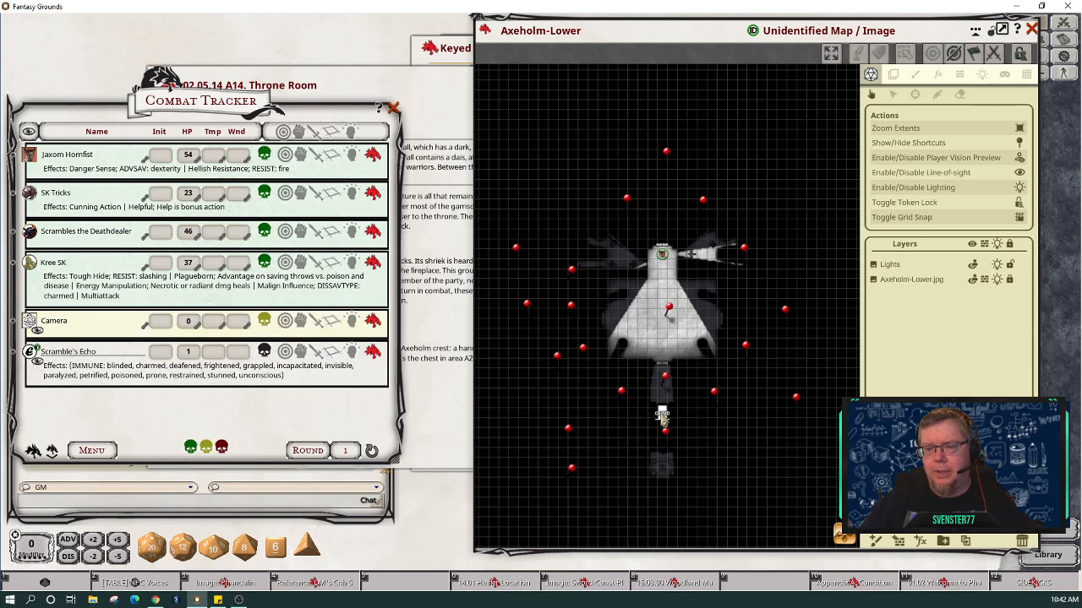
pyautogui.click(662, 415)
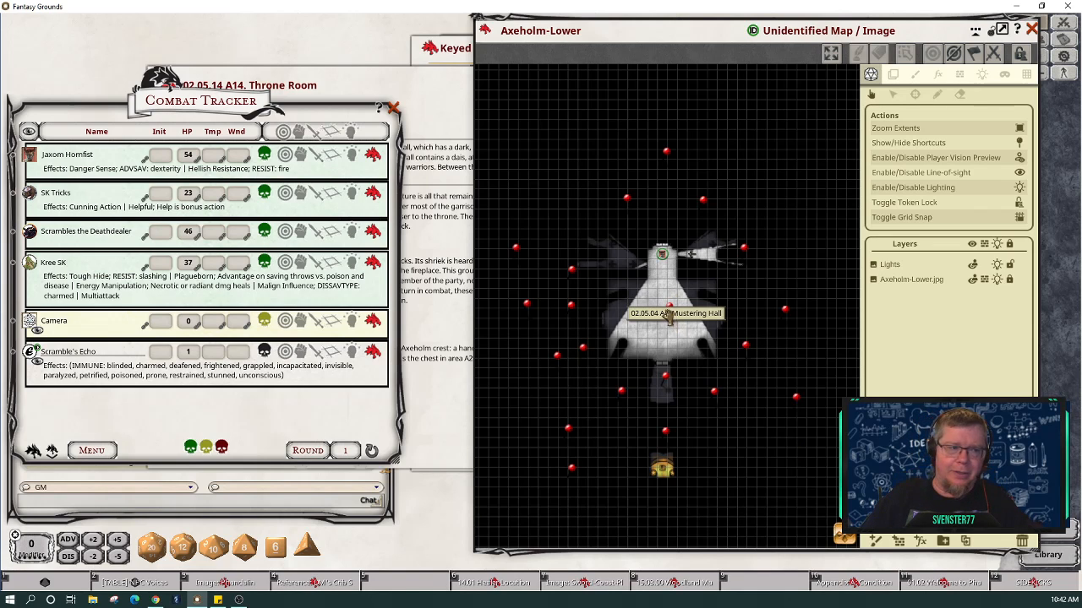
pyautogui.scroll(3, 667, 320)
pyautogui.scroll(2, 664, 311)
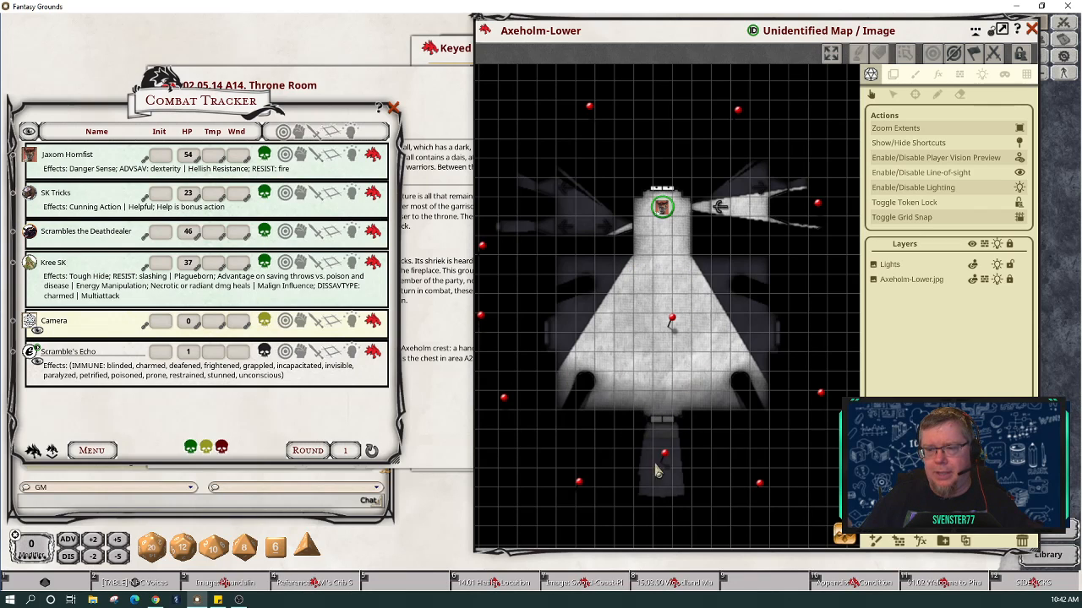
# Step: Delete the character token from the map via its Delete This Token option
pyautogui.scroll(-1, 755, 481)
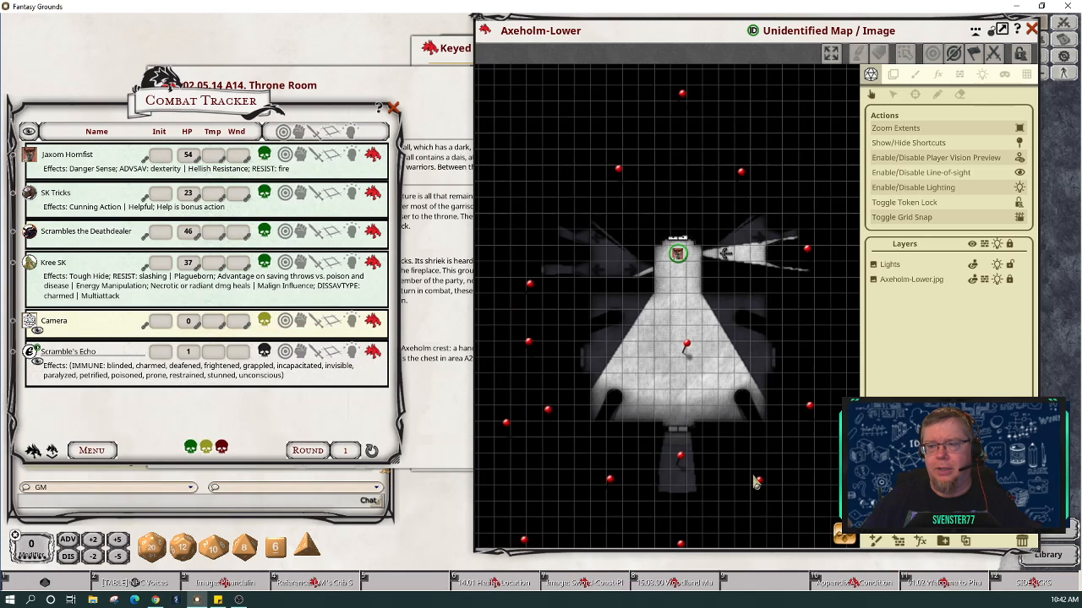
pyautogui.moveTo(703, 412); pyautogui.dragTo(635, 341)
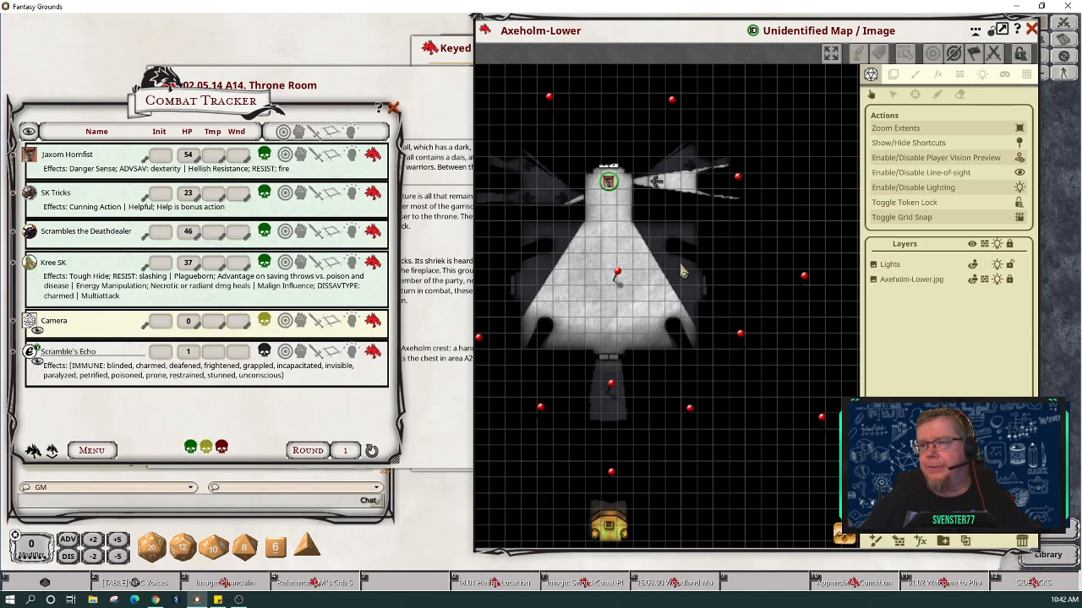
pyautogui.rightClick(612, 193)
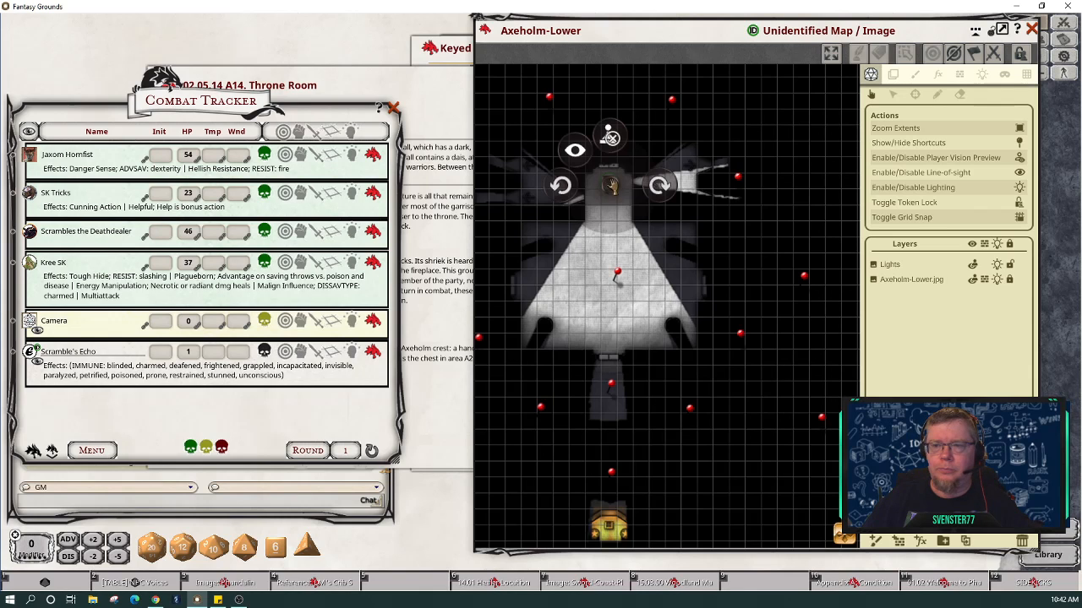
pyautogui.moveTo(602, 138)
pyautogui.click(550, 138)
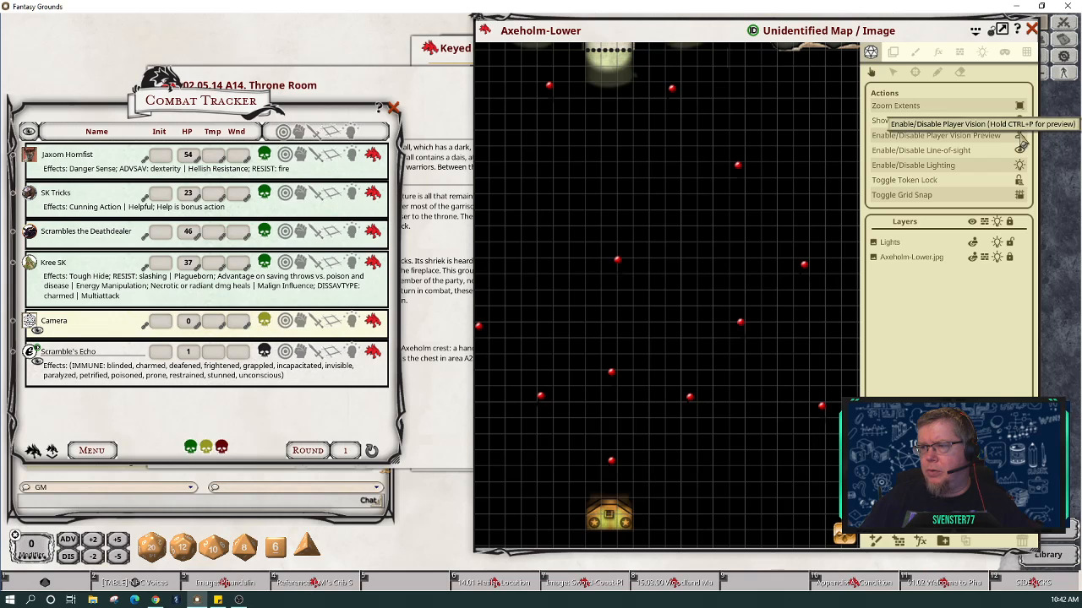
# Step: Turn off player vision preview, zoom in on the star-marked bottom alcove, and shift the map window left
pyautogui.click(1020, 136)
pyautogui.scroll(-5, 738, 244)
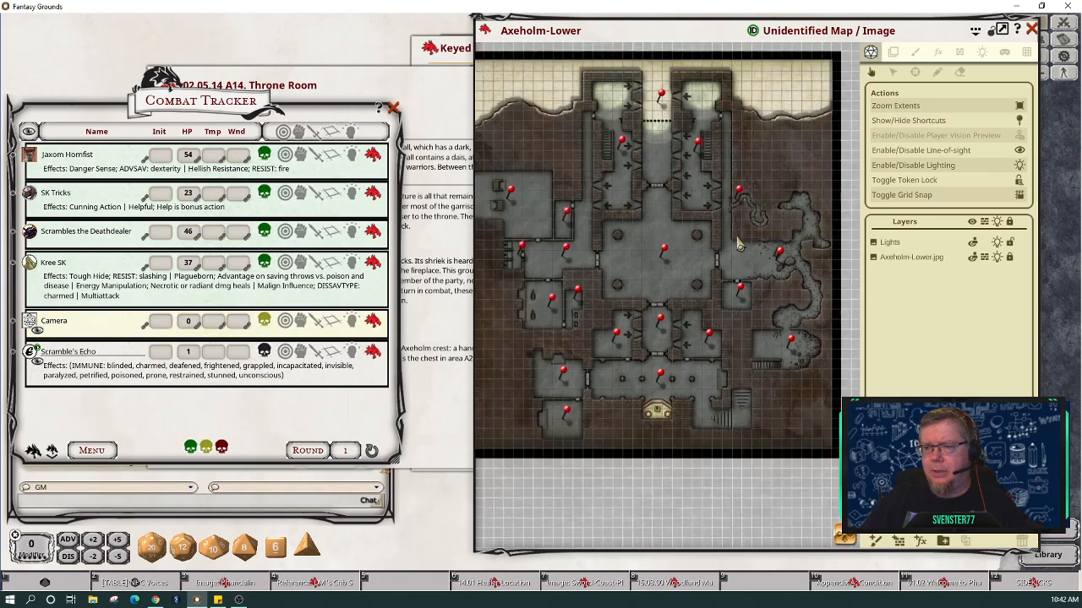
pyautogui.scroll(1, 738, 243)
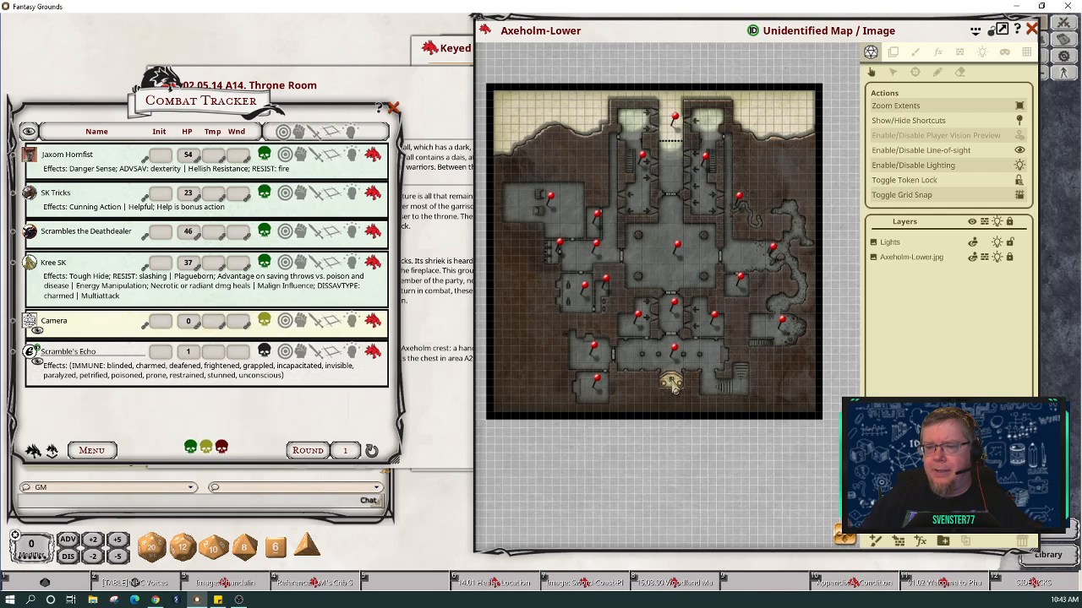
pyautogui.scroll(10, 672, 385)
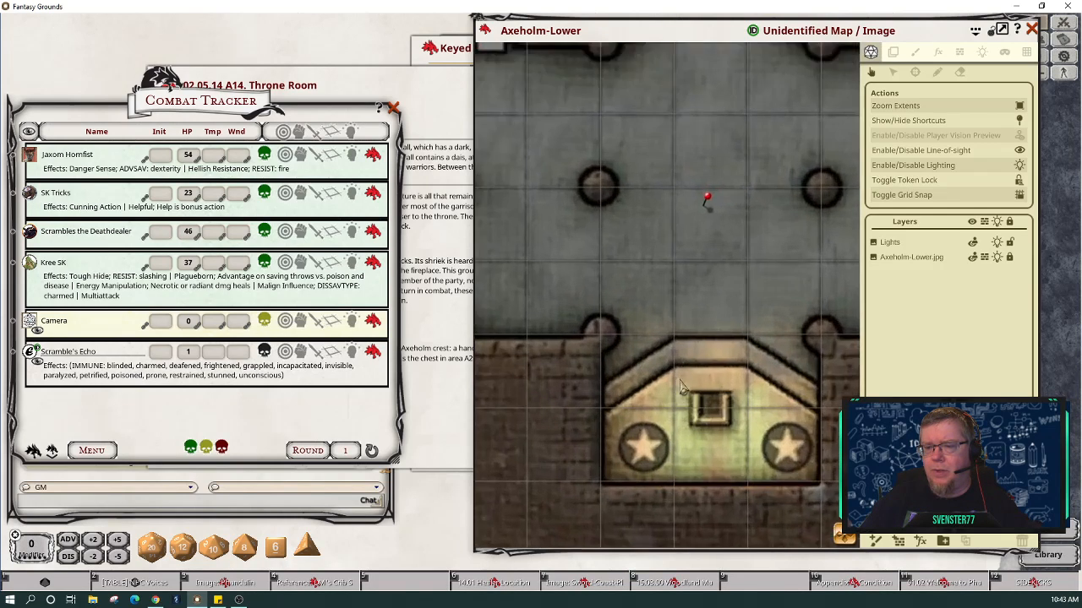
pyautogui.scroll(3, 681, 383)
pyautogui.moveTo(845, 534); pyautogui.dragTo(867, 542)
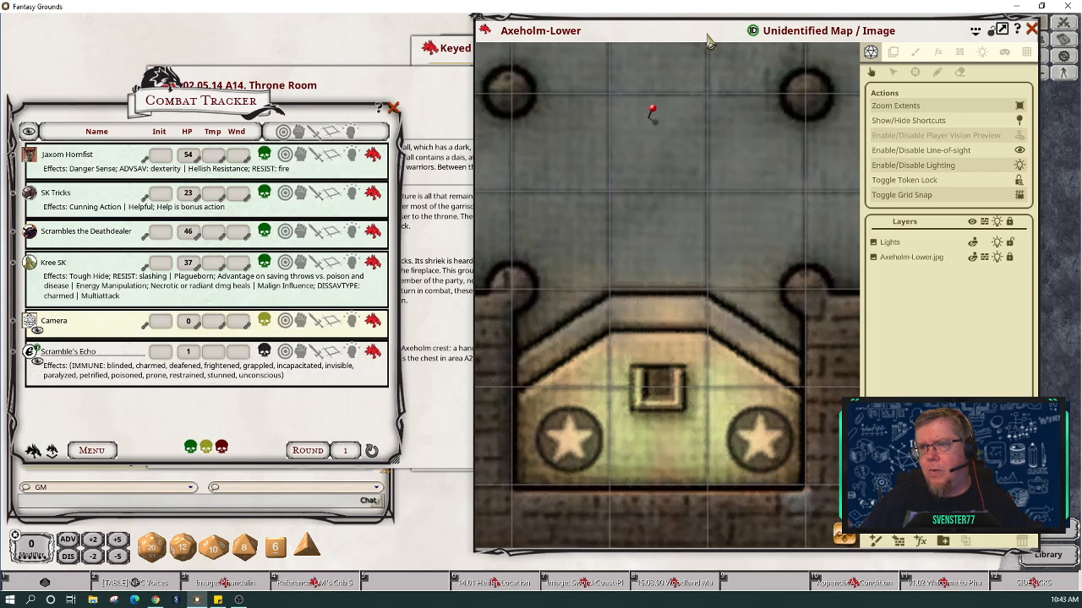
pyautogui.moveTo(491, 49); pyautogui.dragTo(429, 58)
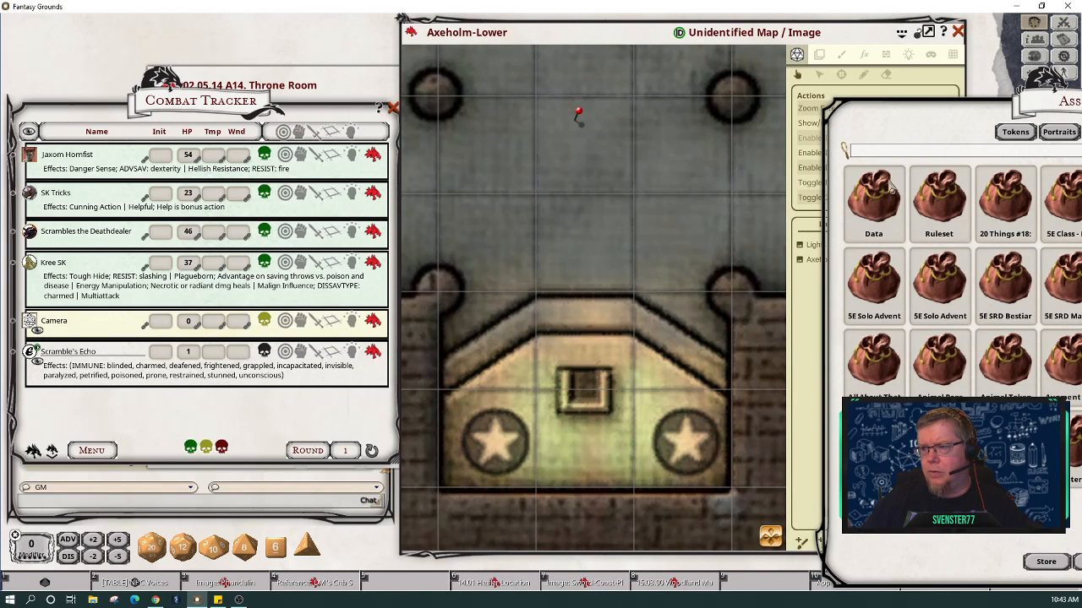
# Step: Move the Assets window left, select the map's tile tool, and search assets for 'dwarf'
pyautogui.moveTo(923, 115); pyautogui.dragTo(134, 63)
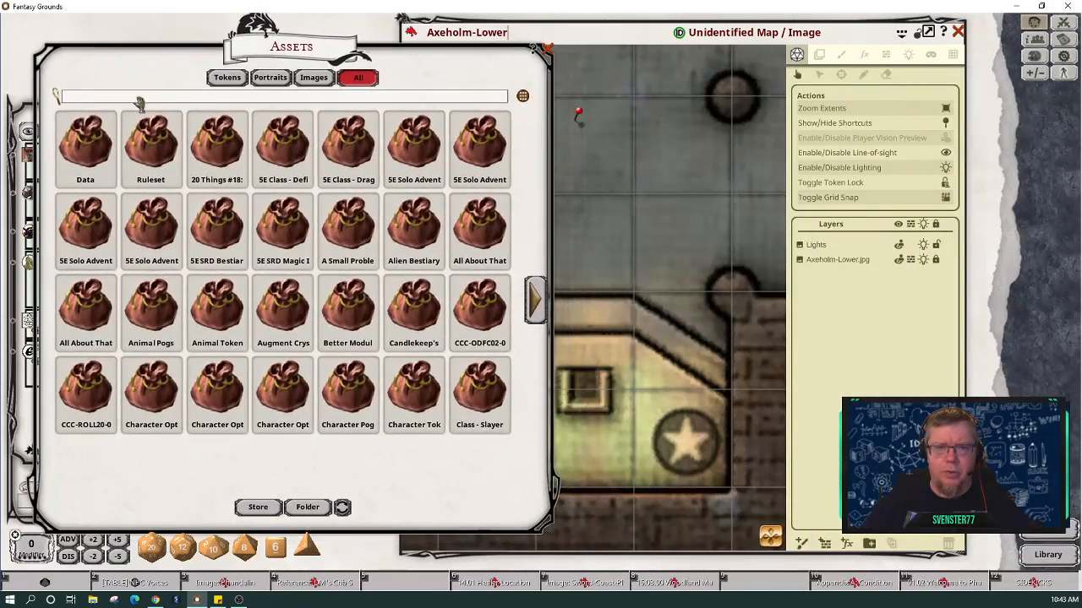
pyautogui.click(820, 55)
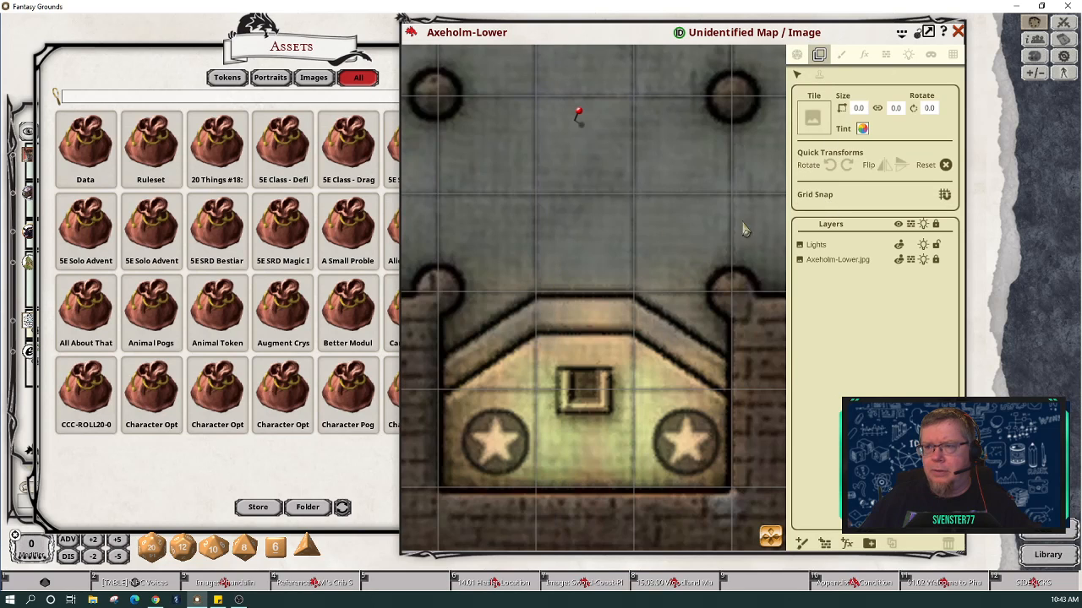
pyautogui.click(89, 100)
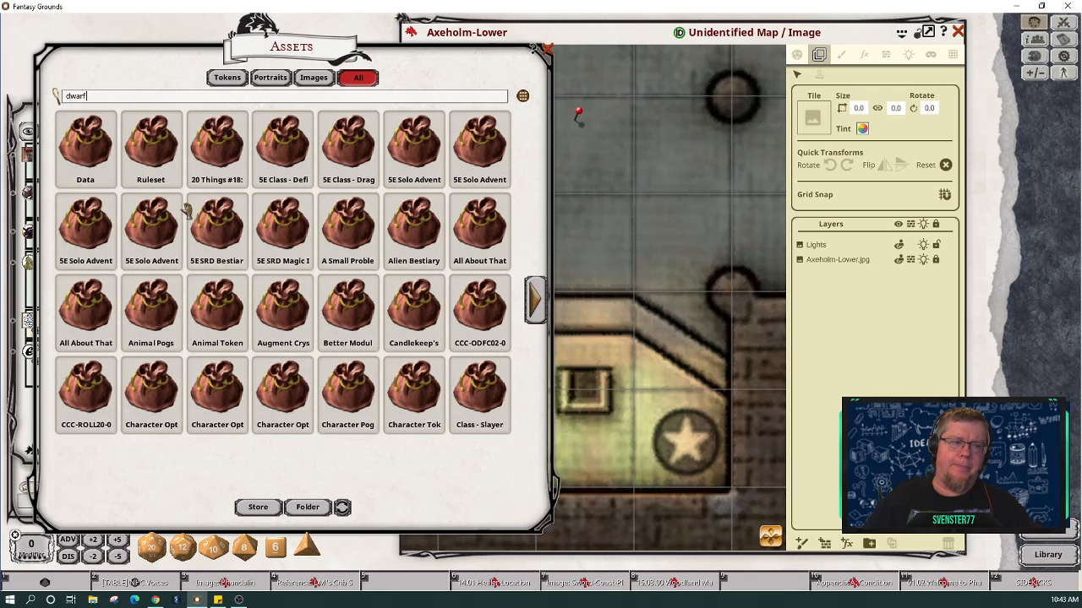
pyautogui.press('Return')
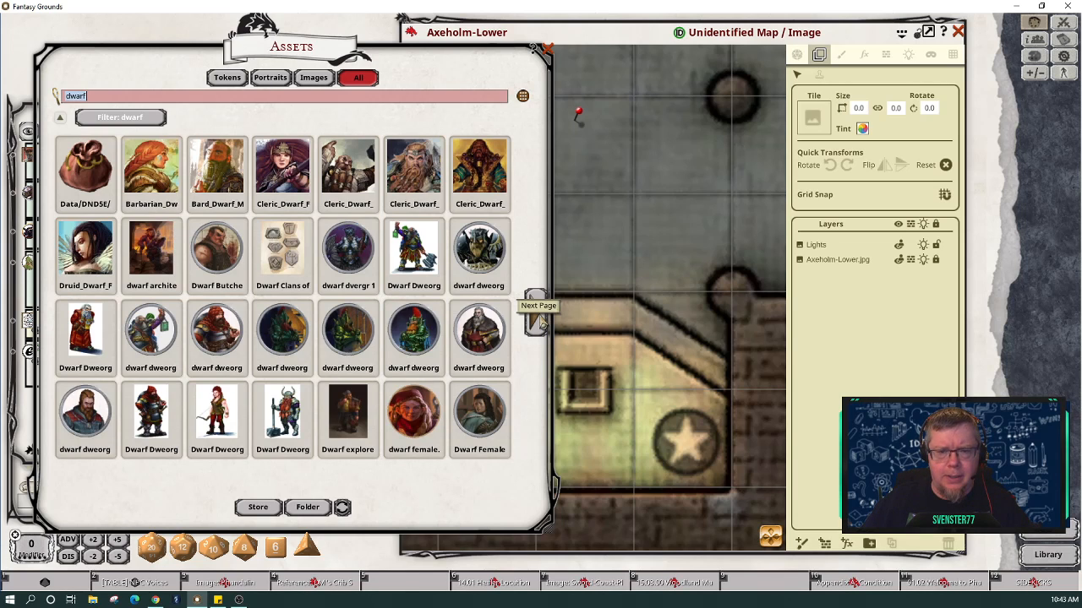
# Step: Page through the dwarf results and load dwarf_male_adventurer_a_01 into the map's Tile slot
pyautogui.click(541, 324)
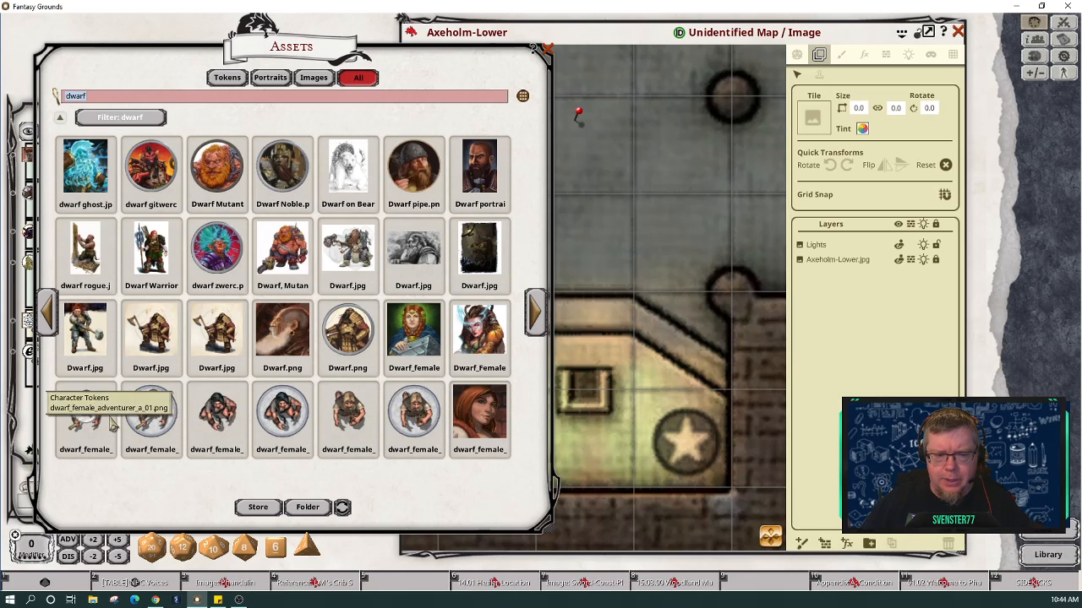
pyautogui.click(541, 319)
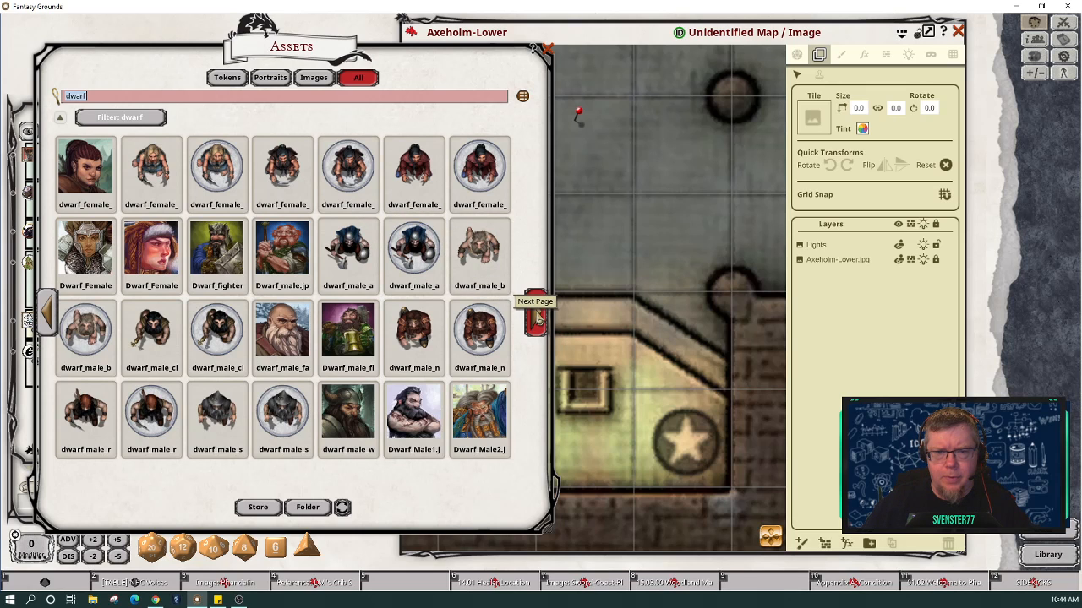
pyautogui.click(537, 317)
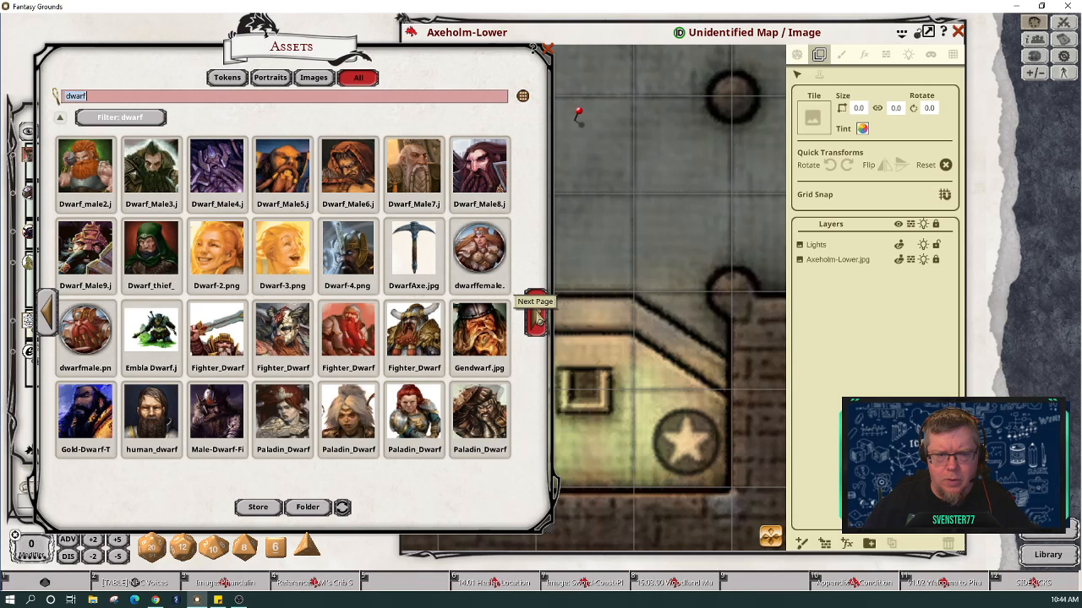
pyautogui.click(537, 317)
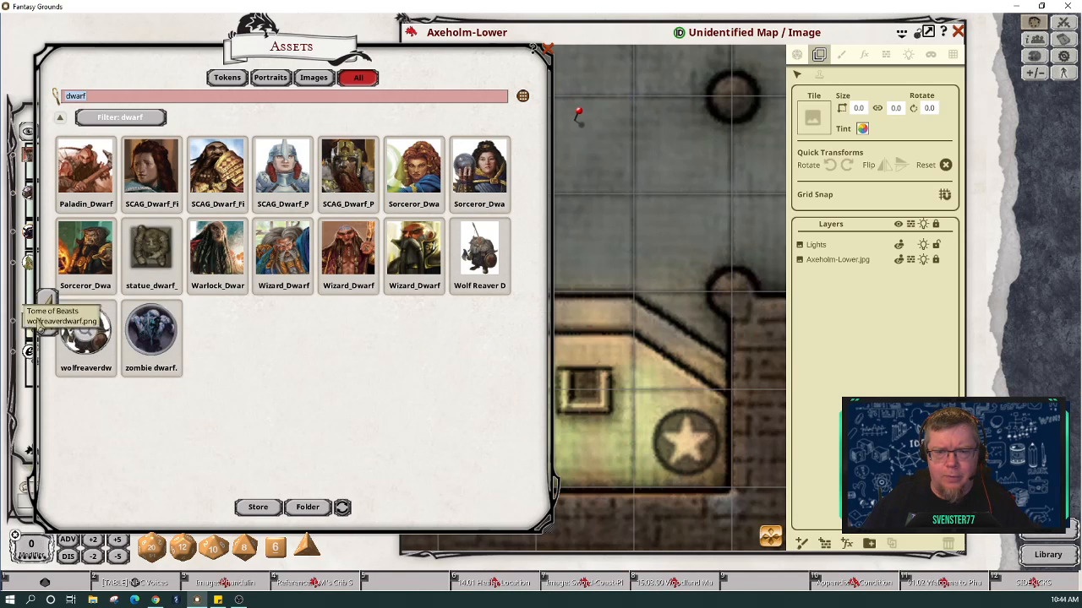
pyautogui.click(48, 319)
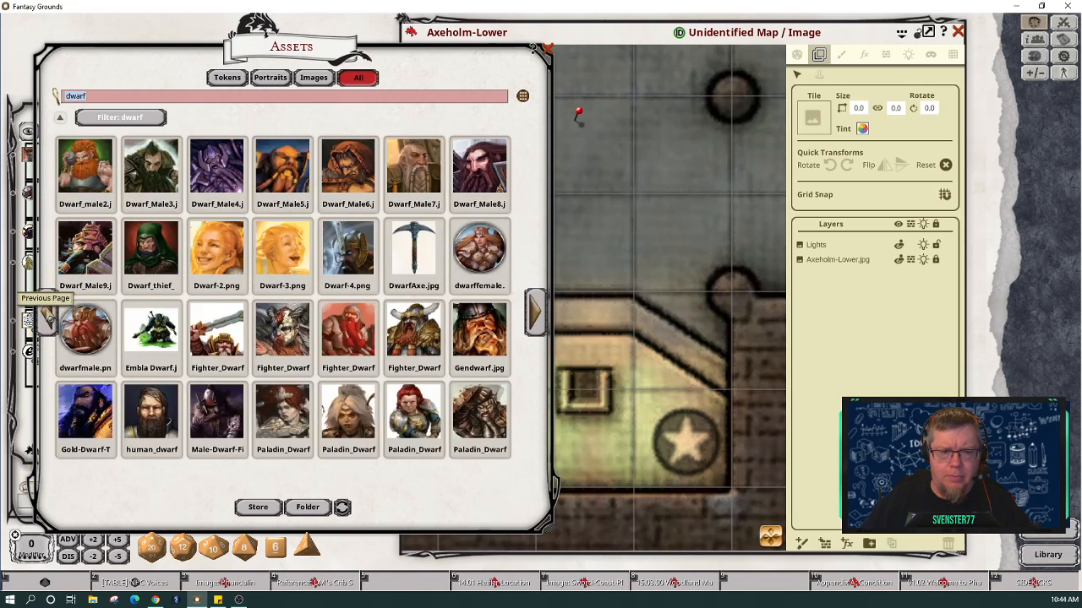
pyautogui.click(47, 319)
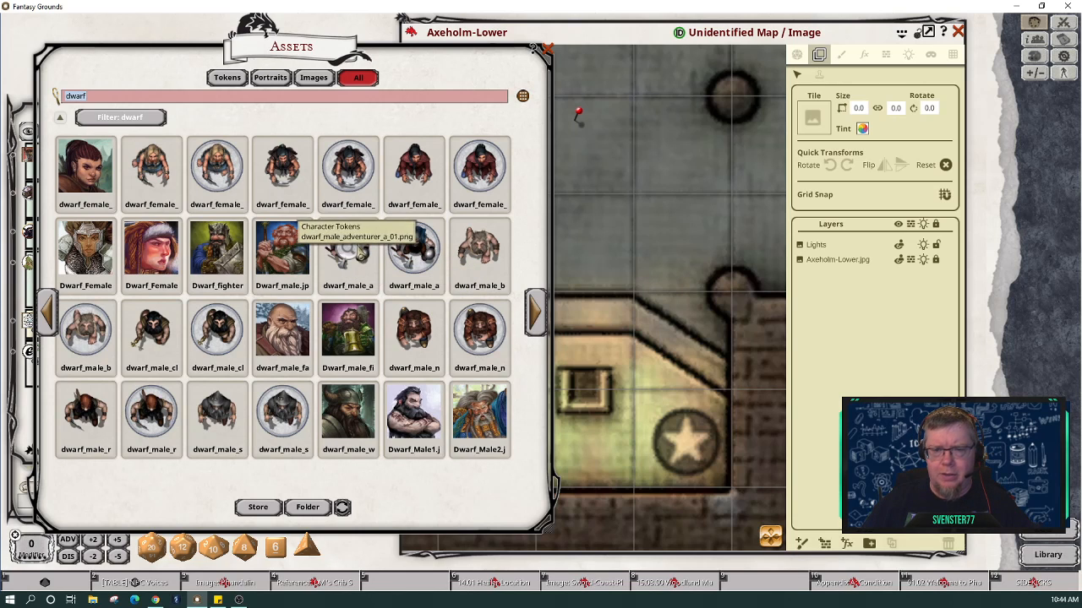
pyautogui.moveTo(360, 254); pyautogui.dragTo(816, 113)
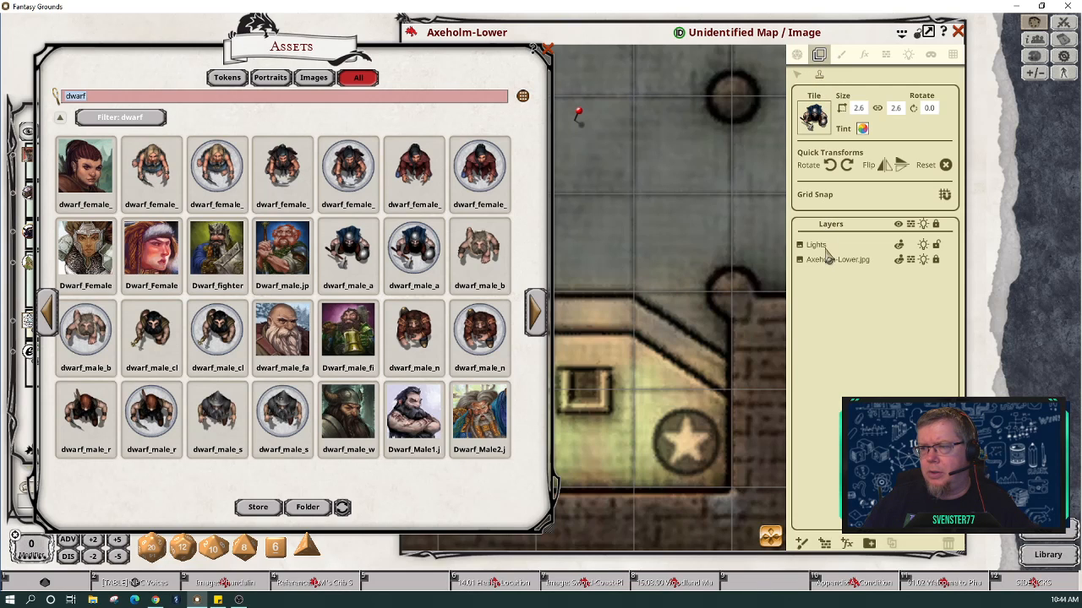
# Step: Add a new painting layer and rename it 'Statues'
pyautogui.click(802, 544)
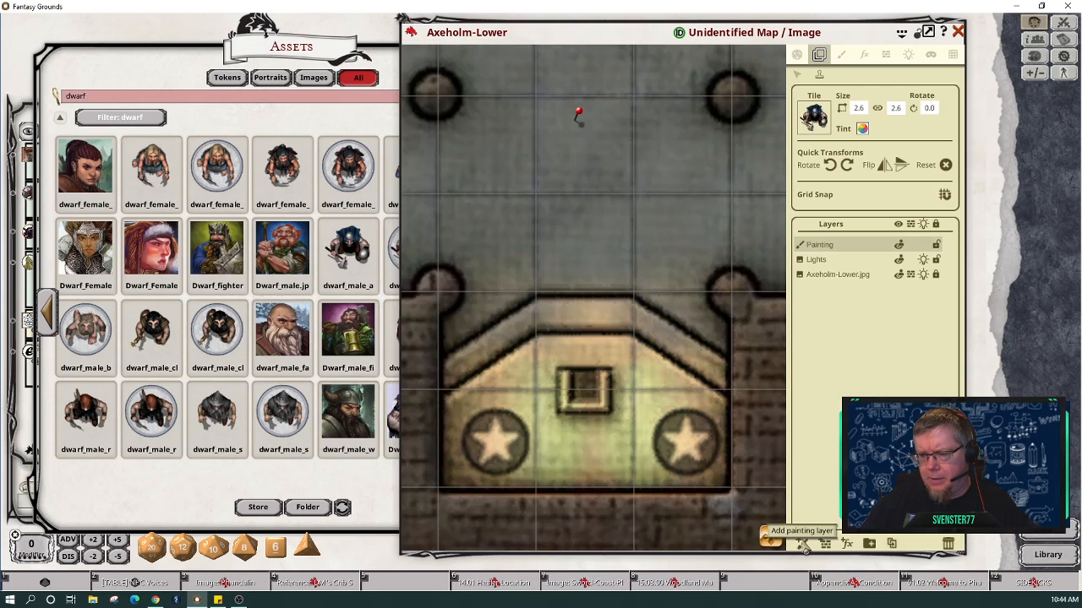
pyautogui.doubleClick(832, 250)
pyautogui.write('Statues')
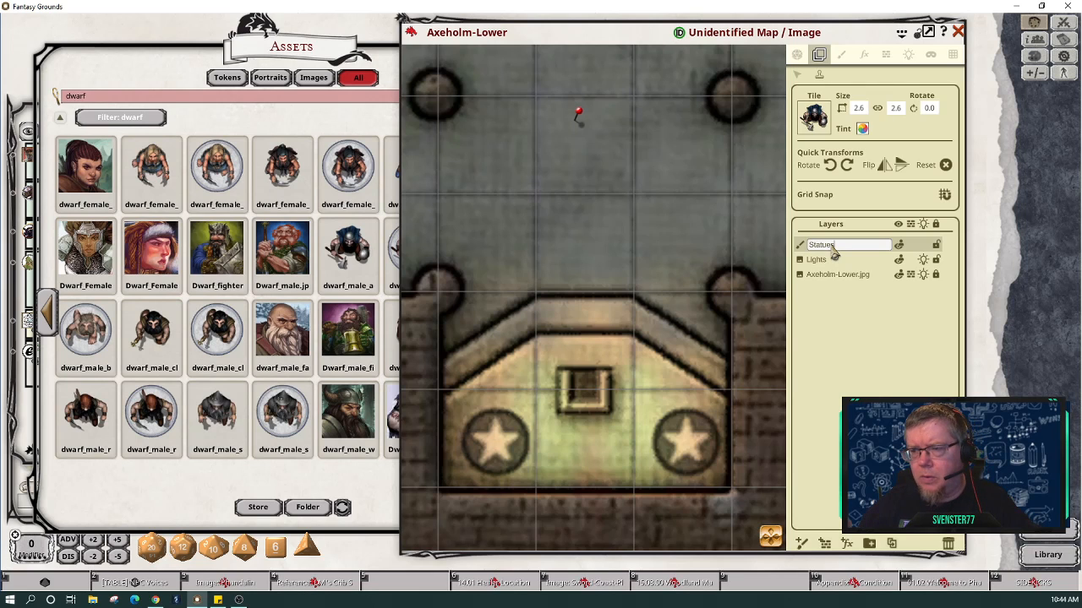
pyautogui.press('Return')
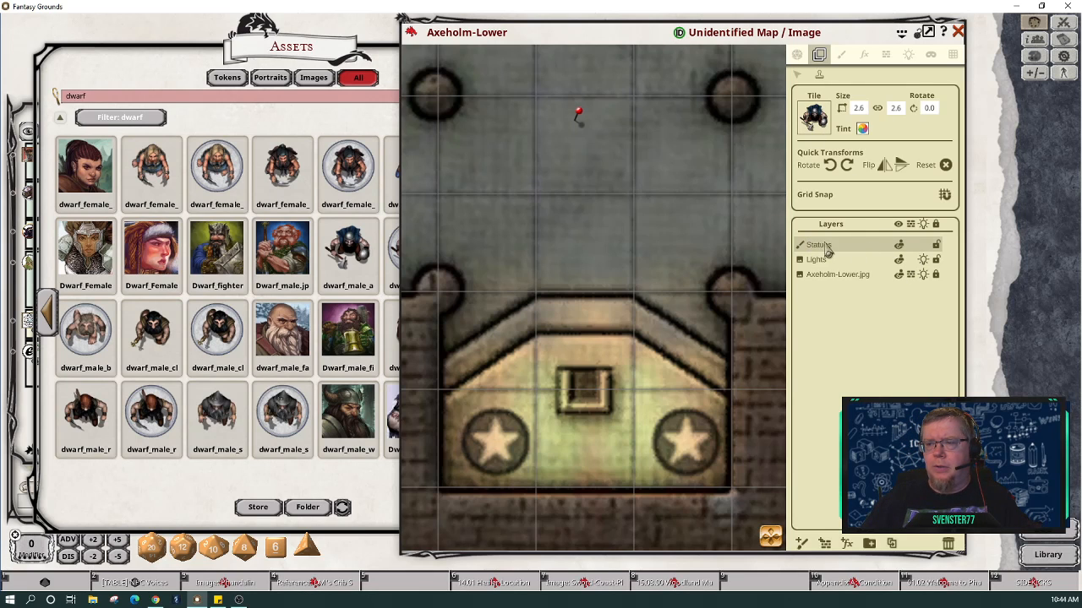
# Step: Try tile tint colours in the Pick Color dialog, ending at white FFFFFFFF
pyautogui.click(862, 129)
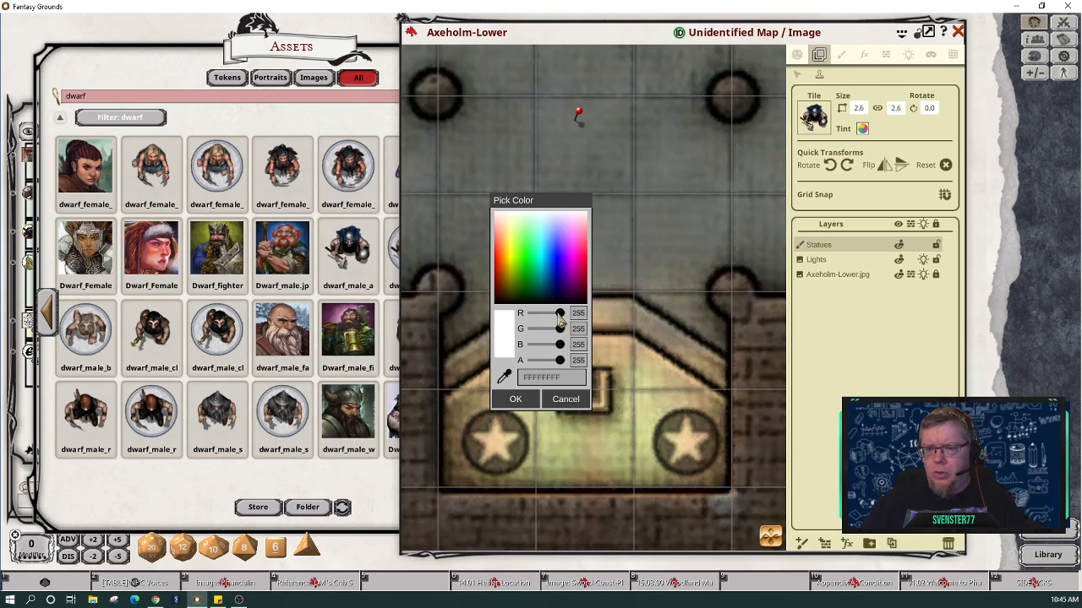
pyautogui.moveTo(560, 319); pyautogui.dragTo(532, 353)
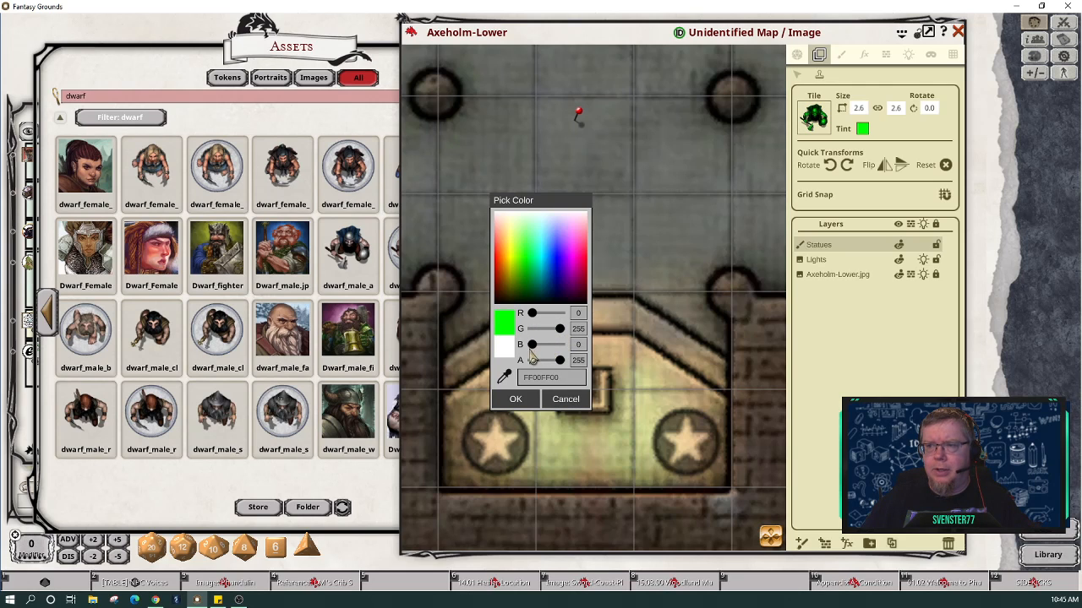
pyautogui.moveTo(533, 313); pyautogui.dragTo(568, 364)
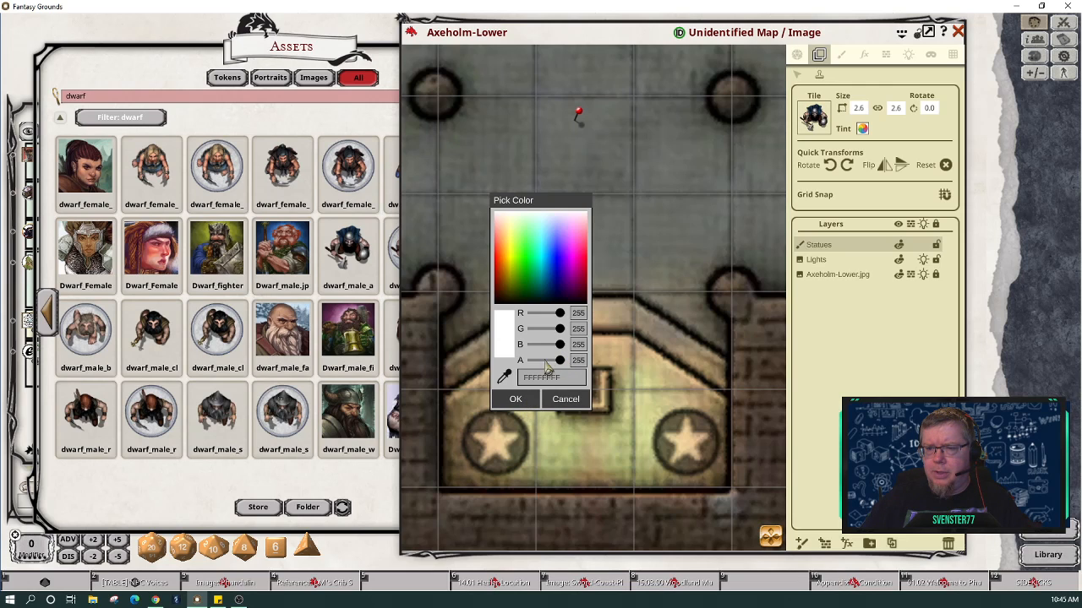
# Step: Cancel the tint picker, set the dwarf tile size to 1.1, and stamp it on the left star
pyautogui.click(563, 402)
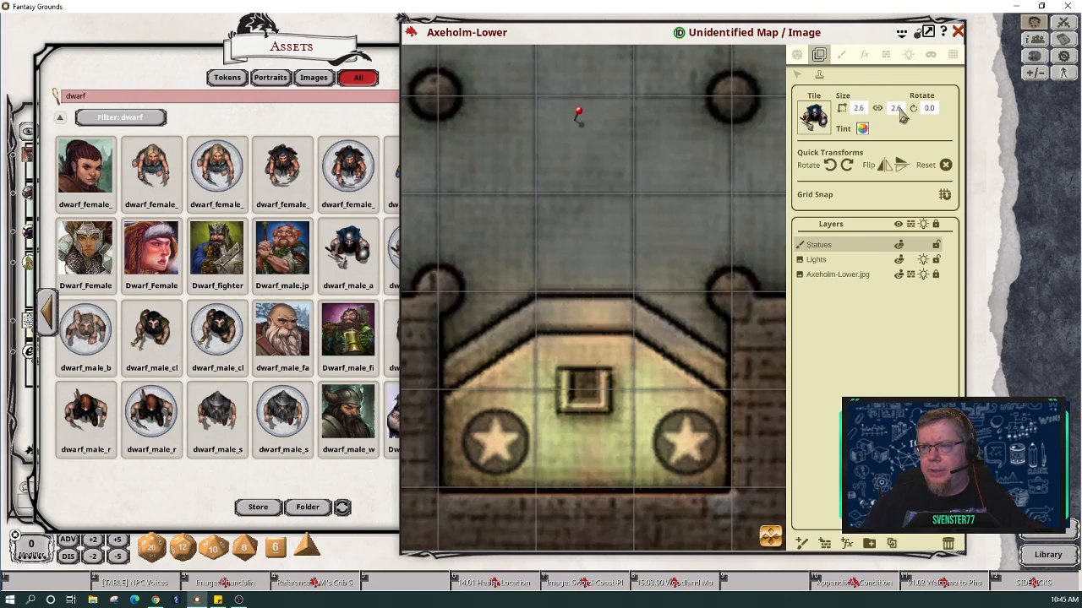
pyautogui.click(858, 110)
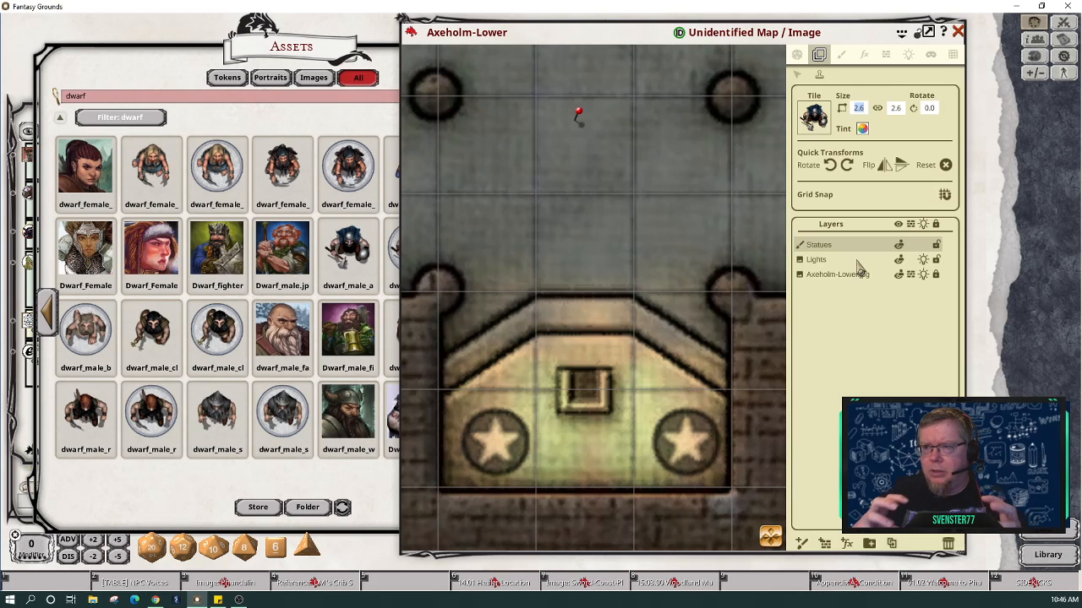
pyautogui.write('1.1')
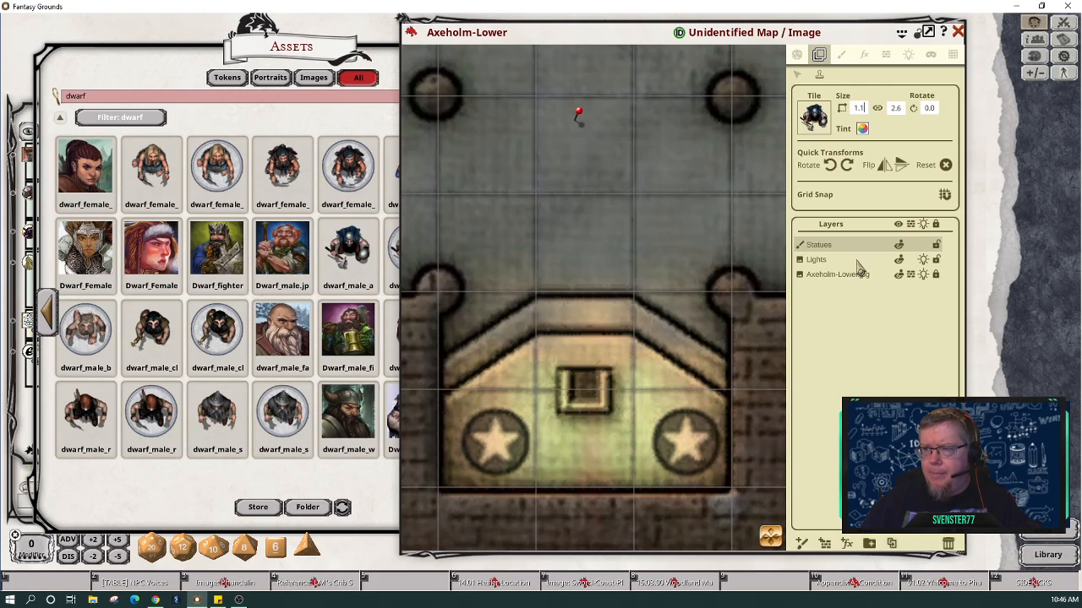
pyautogui.click(879, 109)
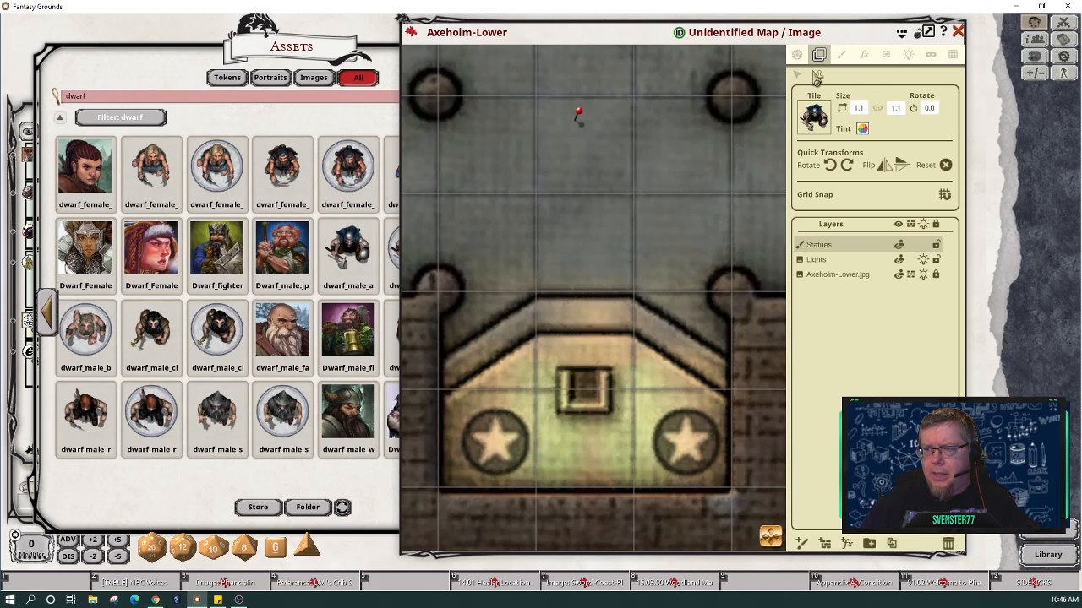
pyautogui.click(494, 444)
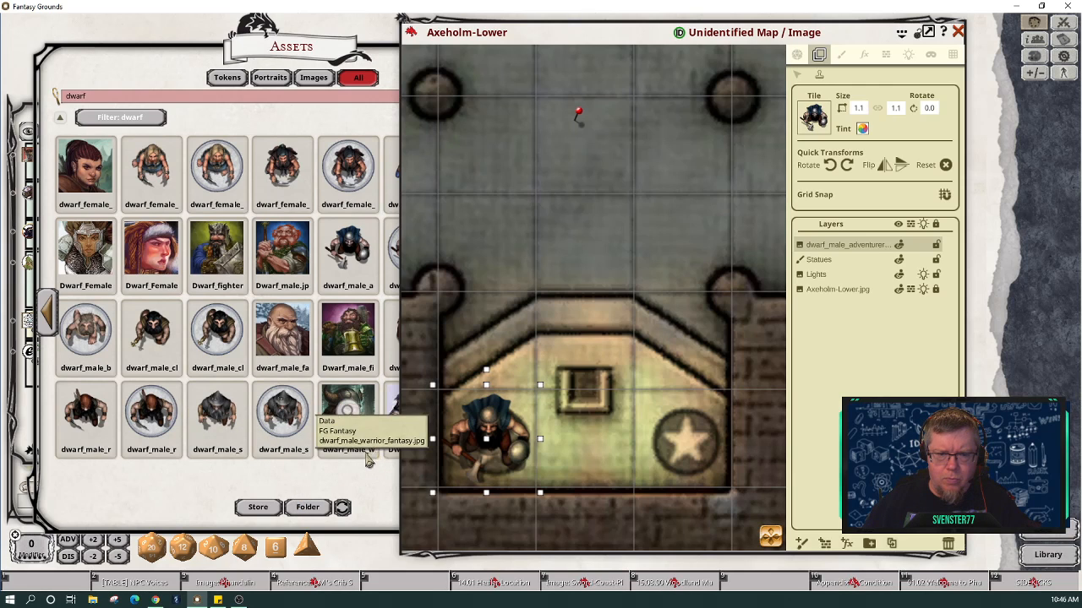
# Step: Load a different dwarf image into the tile slot and rotate it to 180 degrees
pyautogui.click(342, 492)
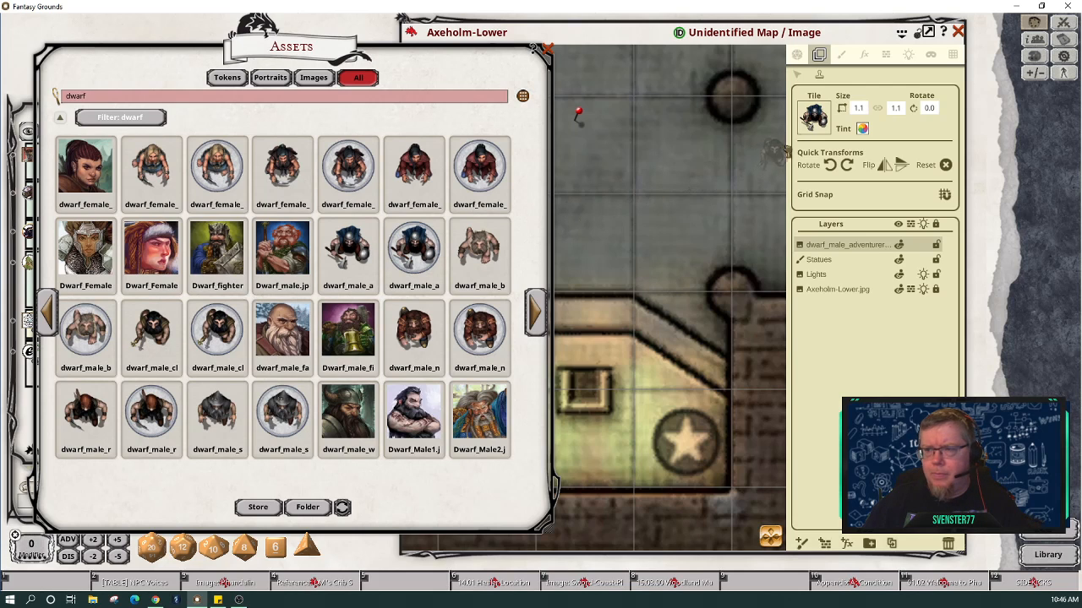
pyautogui.moveTo(818, 120); pyautogui.dragTo(820, 120)
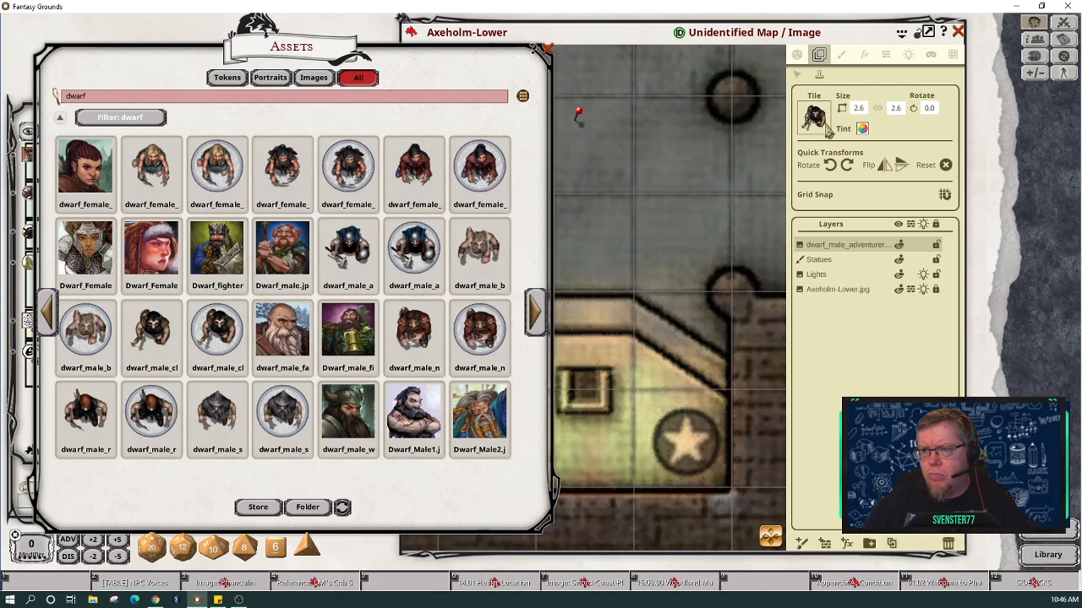
pyautogui.click(847, 166)
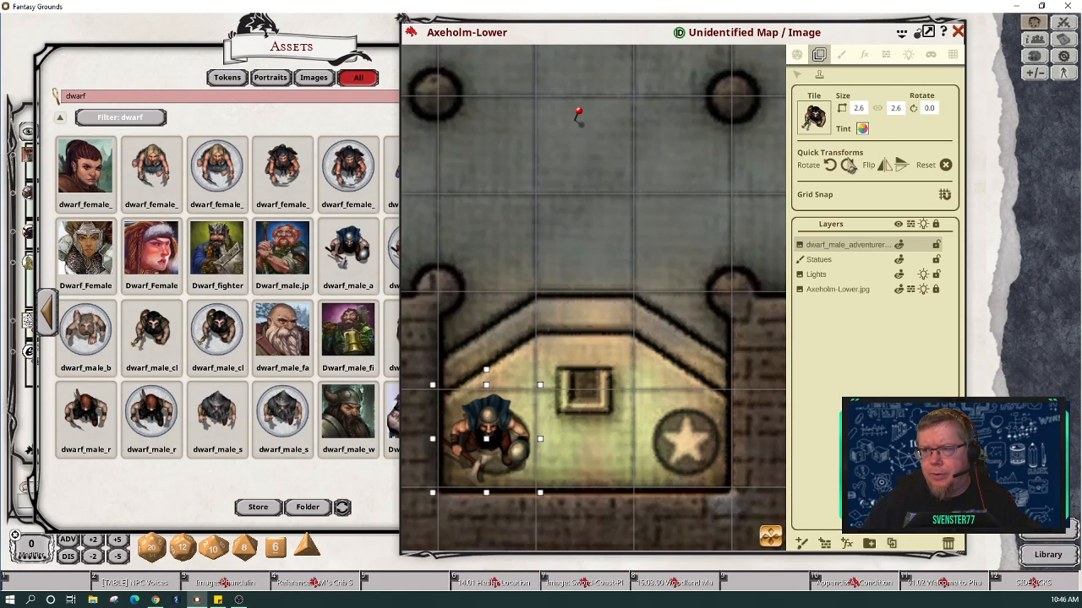
pyautogui.click(849, 167)
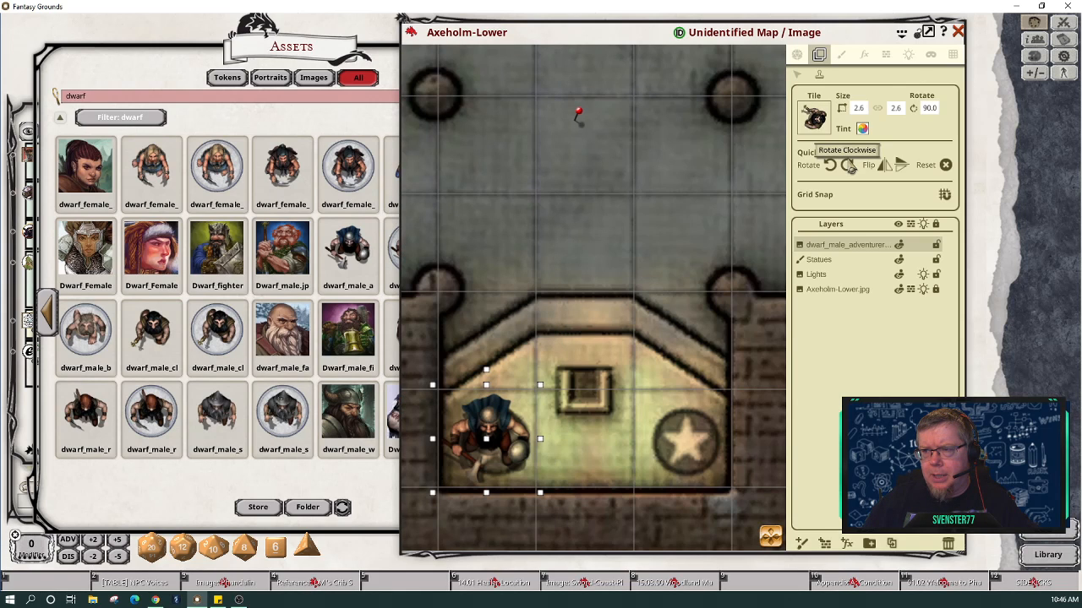
pyautogui.click(848, 167)
pyautogui.click(848, 167)
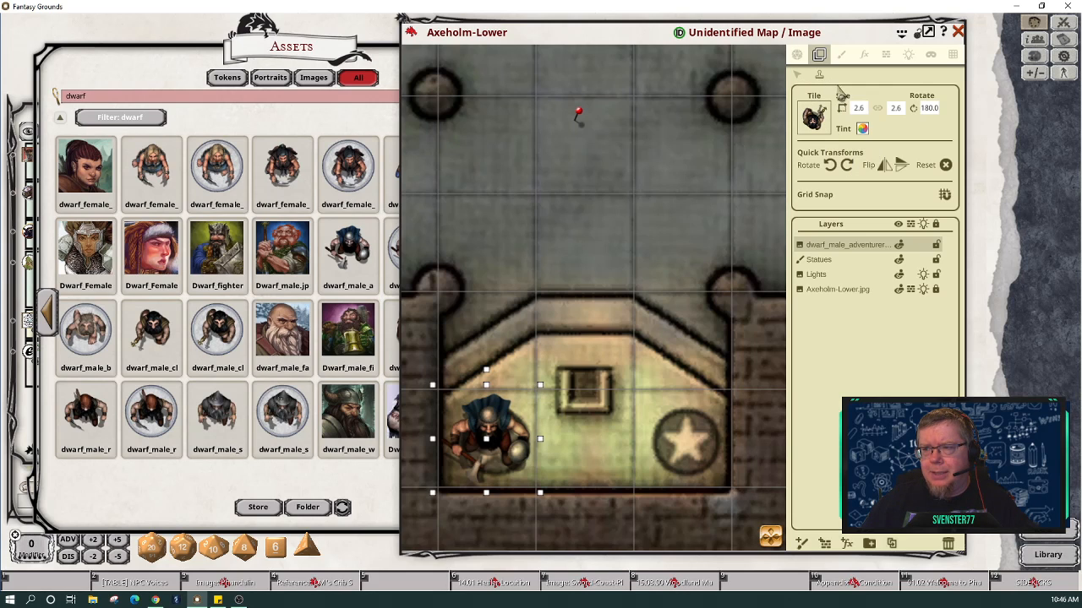
# Step: Set tile size 1.2 by 1.2, stamp the dwarf cleric on the right star, and select Statues
pyautogui.click(857, 109)
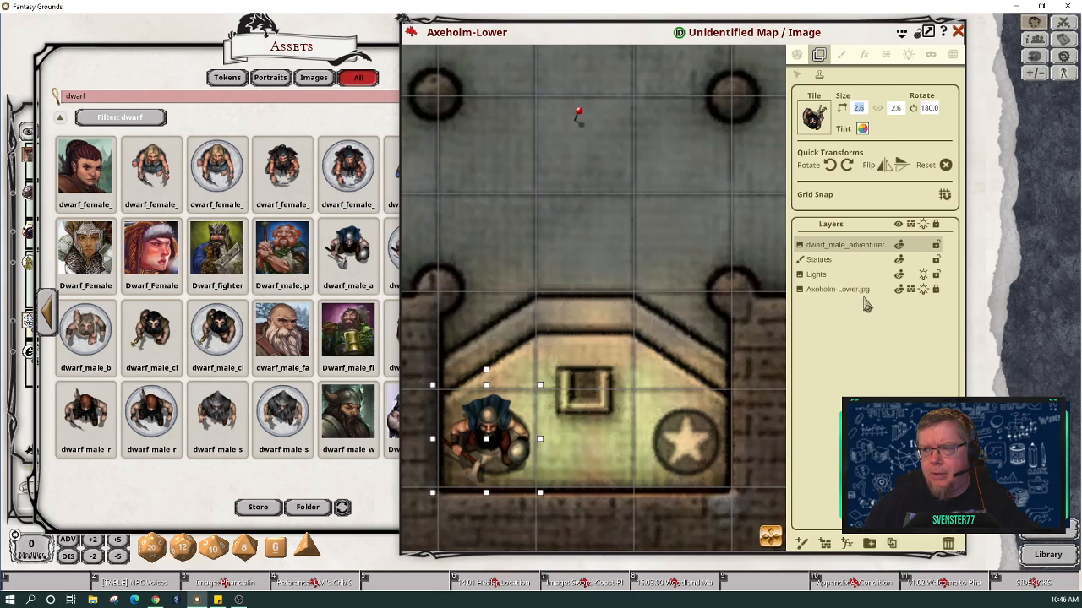
pyautogui.write('1.2')
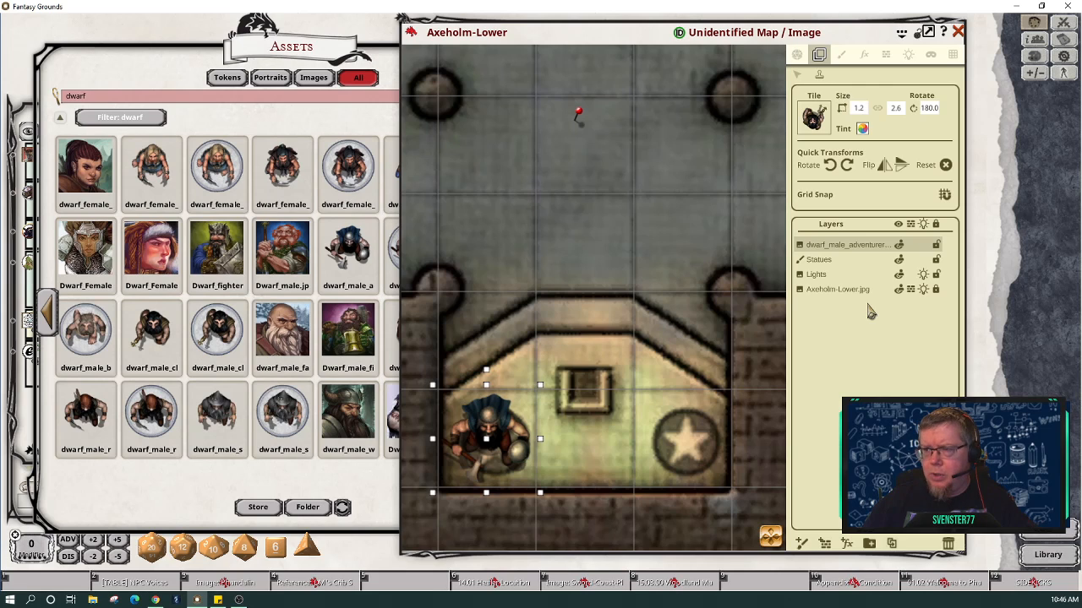
pyautogui.click(896, 108)
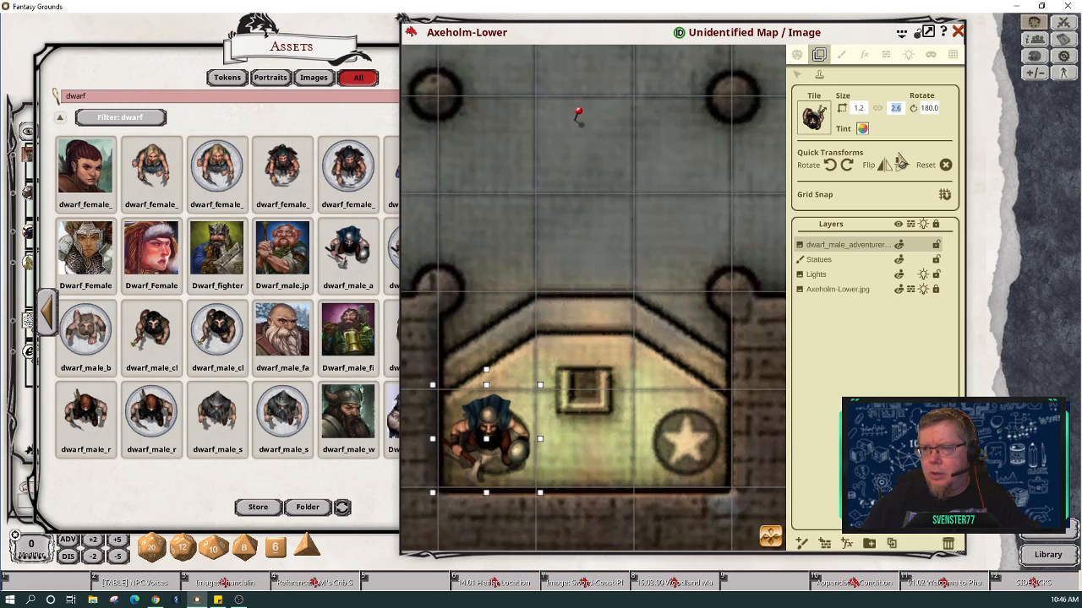
pyautogui.write('1.2')
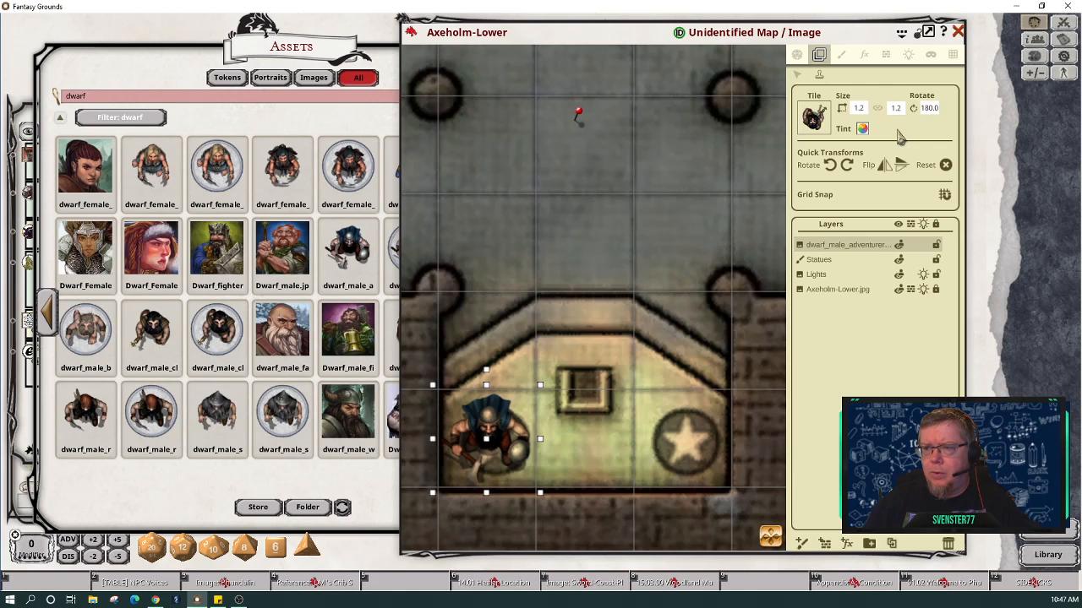
pyautogui.click(684, 443)
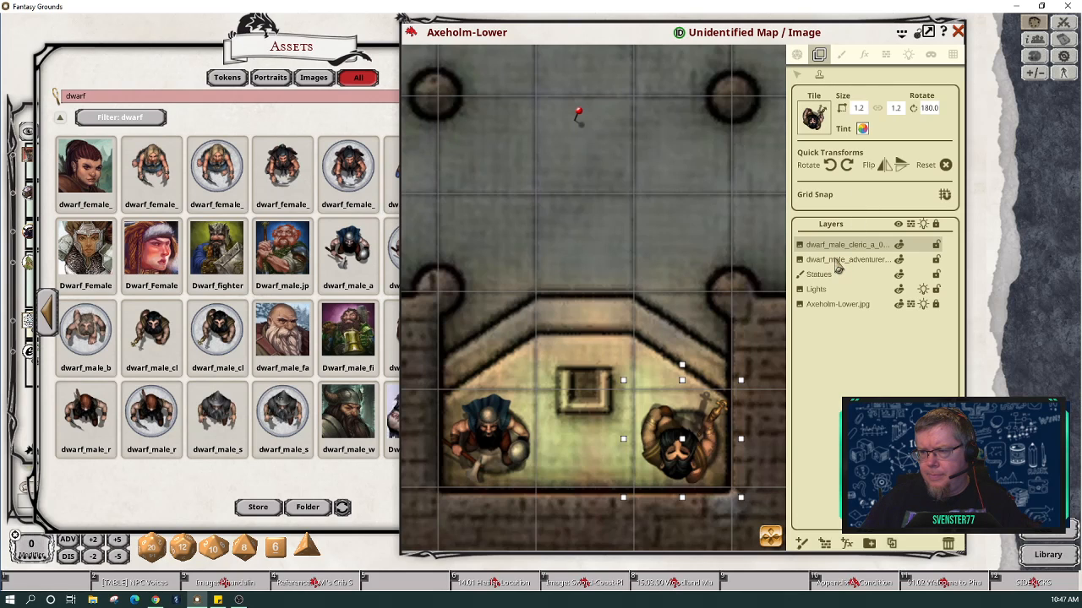
pyautogui.moveTo(836, 265); pyautogui.dragTo(836, 265)
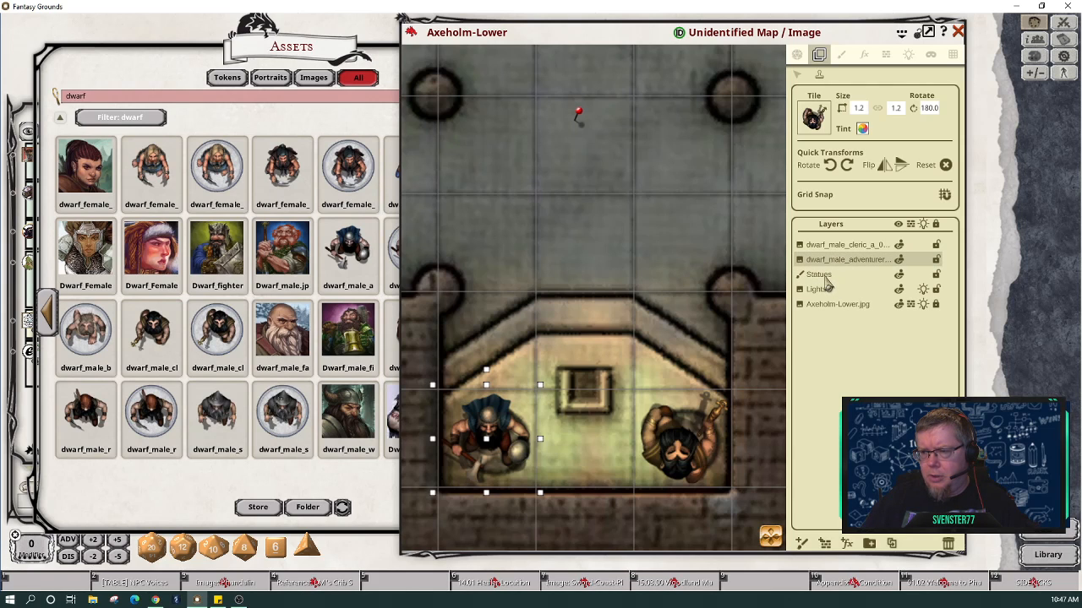
pyautogui.click(825, 278)
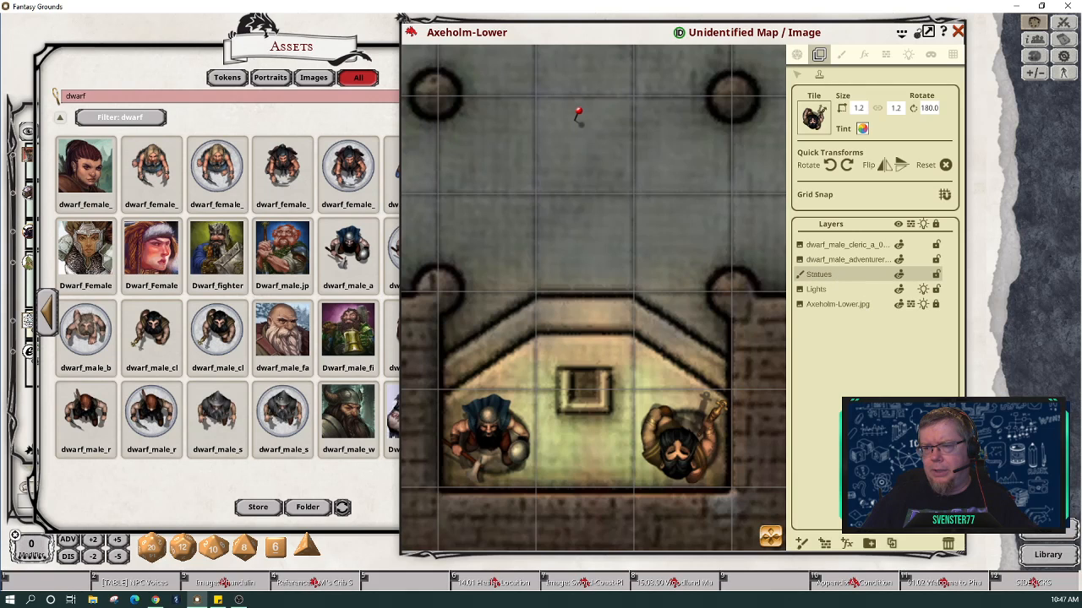
# Step: Delete the old Statues layer from the layer list
pyautogui.click(948, 544)
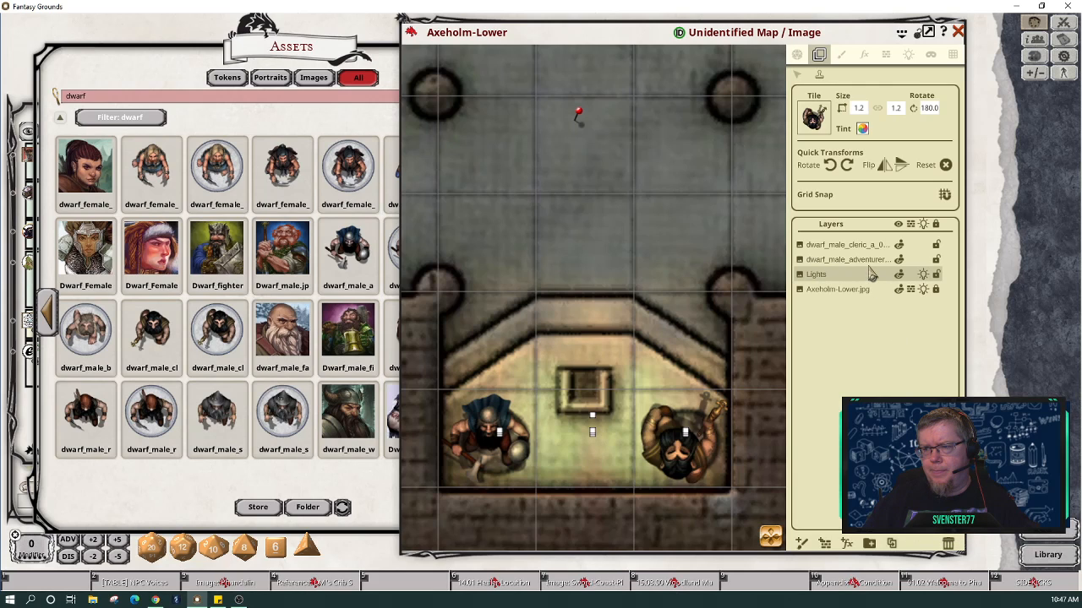
pyautogui.click(841, 58)
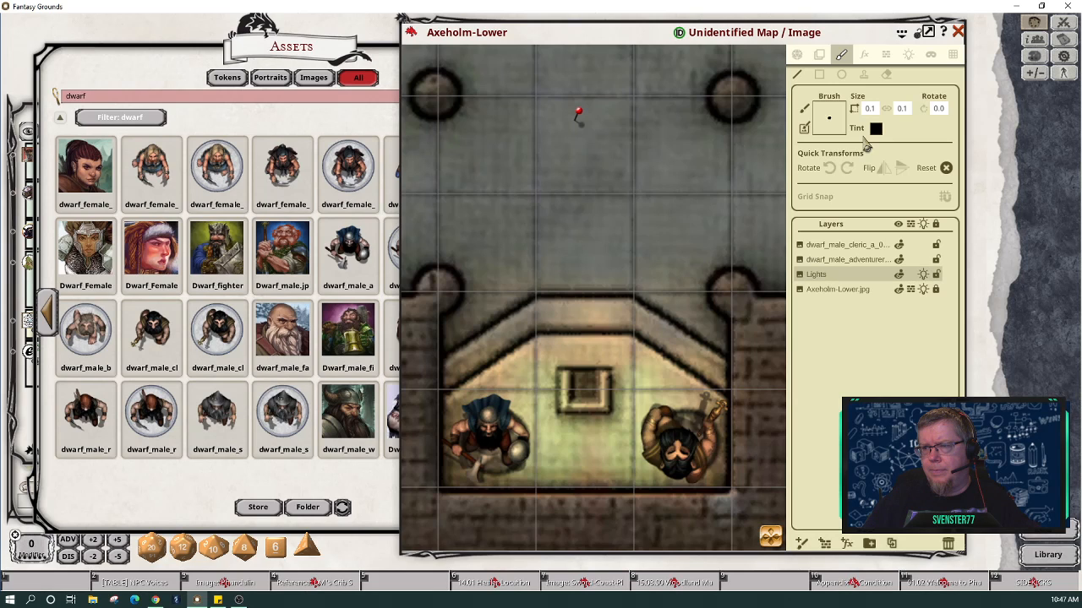
pyautogui.click(819, 55)
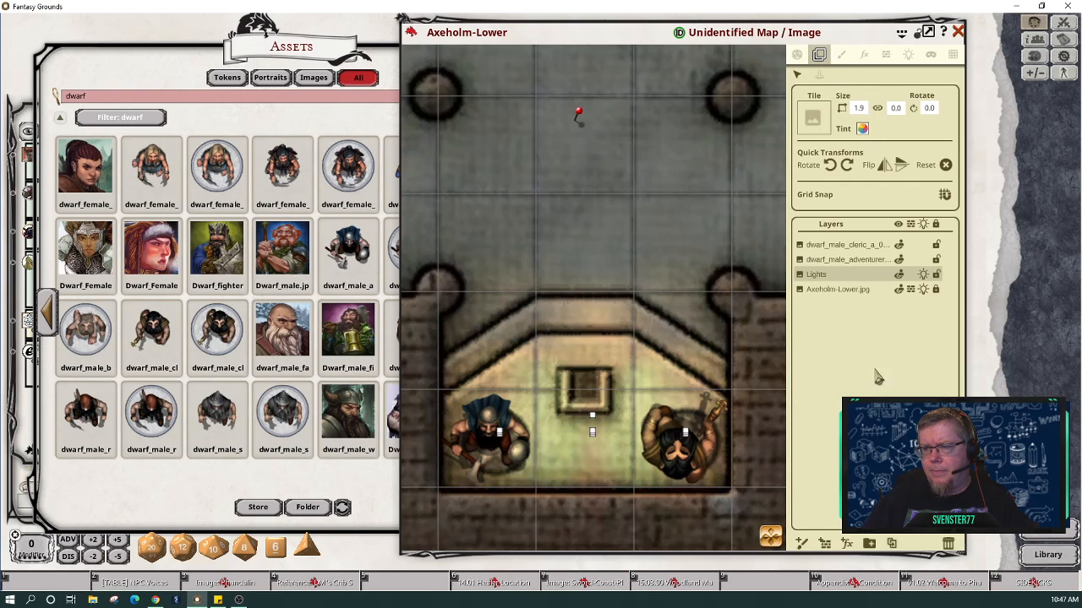
# Step: Create a new layer folder named 'Statues' and move the dwarf cleric tile into it
pyautogui.click(869, 543)
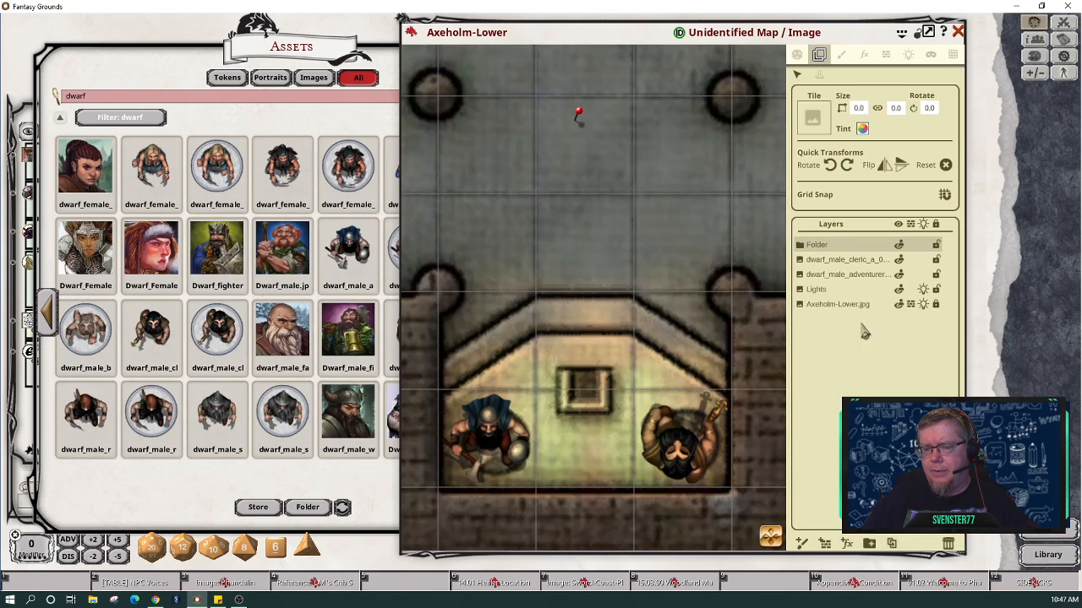
pyautogui.doubleClick(816, 247)
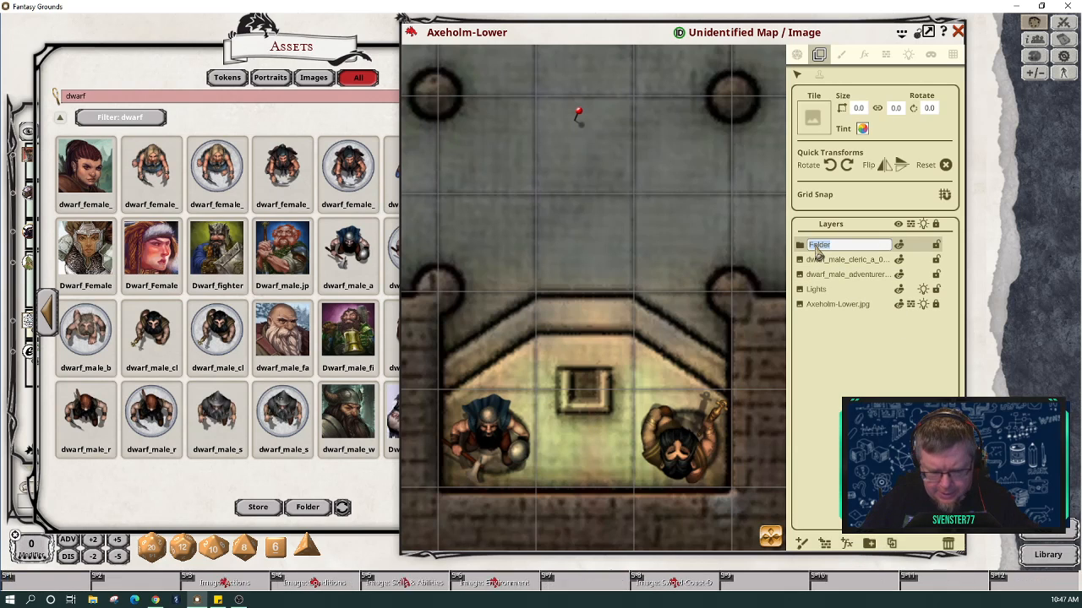
pyautogui.write('Statues')
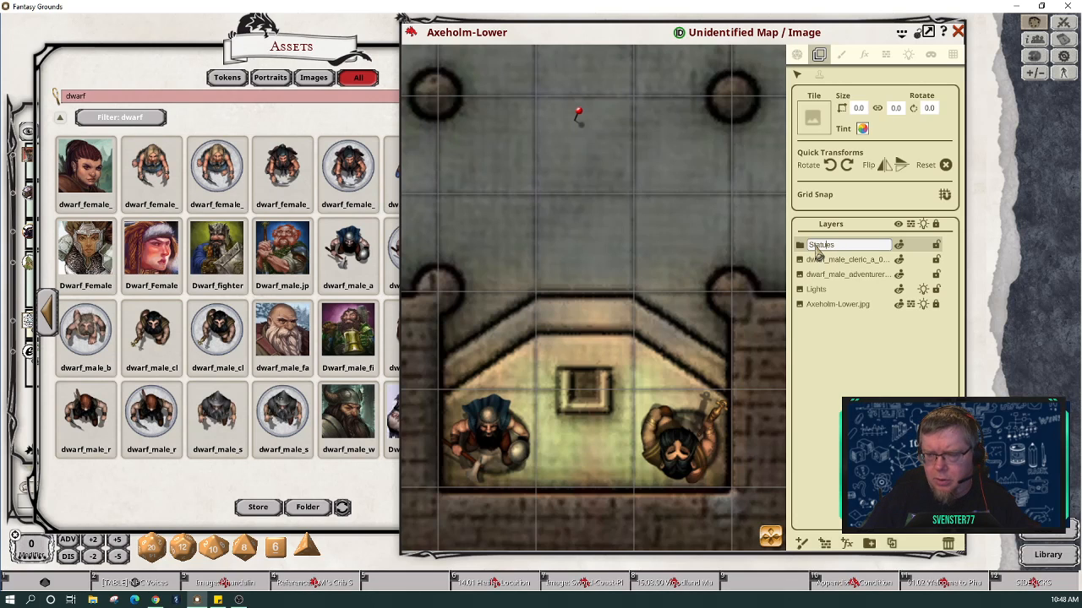
pyautogui.press('Return')
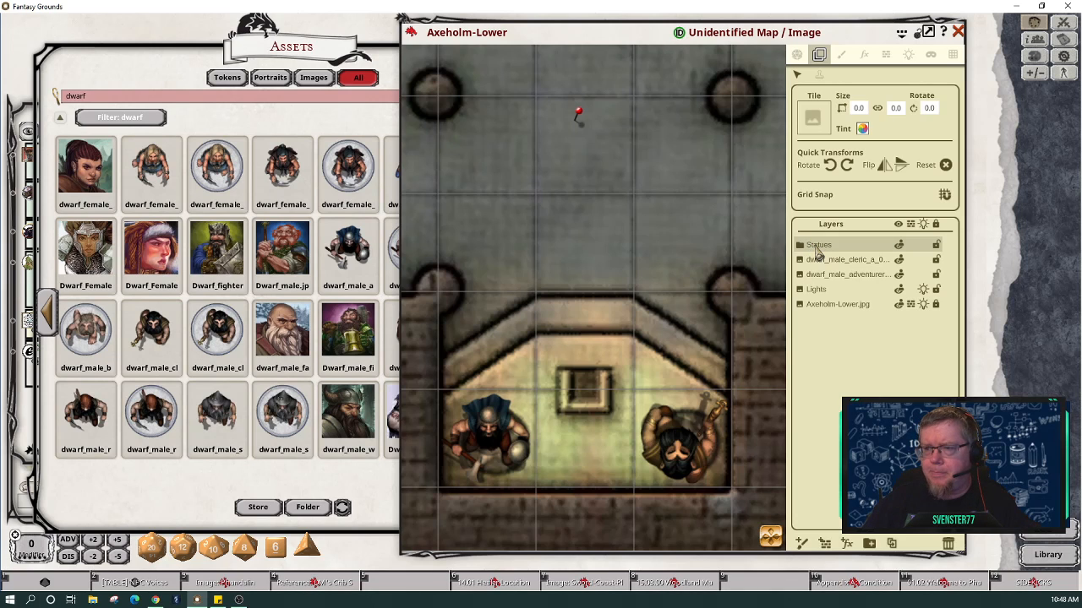
pyautogui.moveTo(816, 261); pyautogui.dragTo(826, 252)
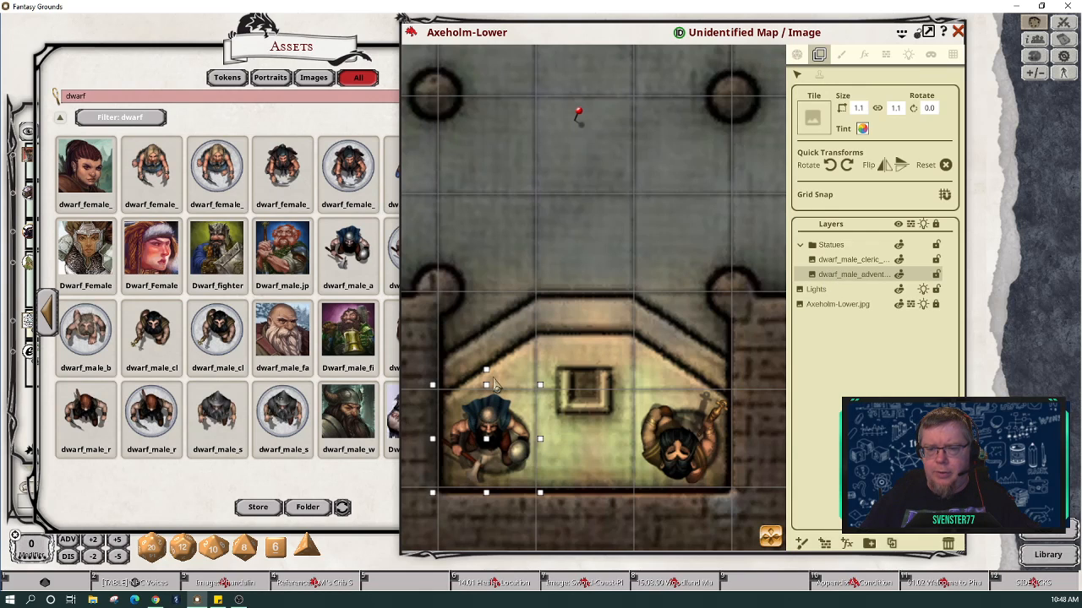
# Step: Turn the left dwarf adventurer statue 180 degrees and select the Axeholm-Lower.jpg map layer
pyautogui.click(846, 166)
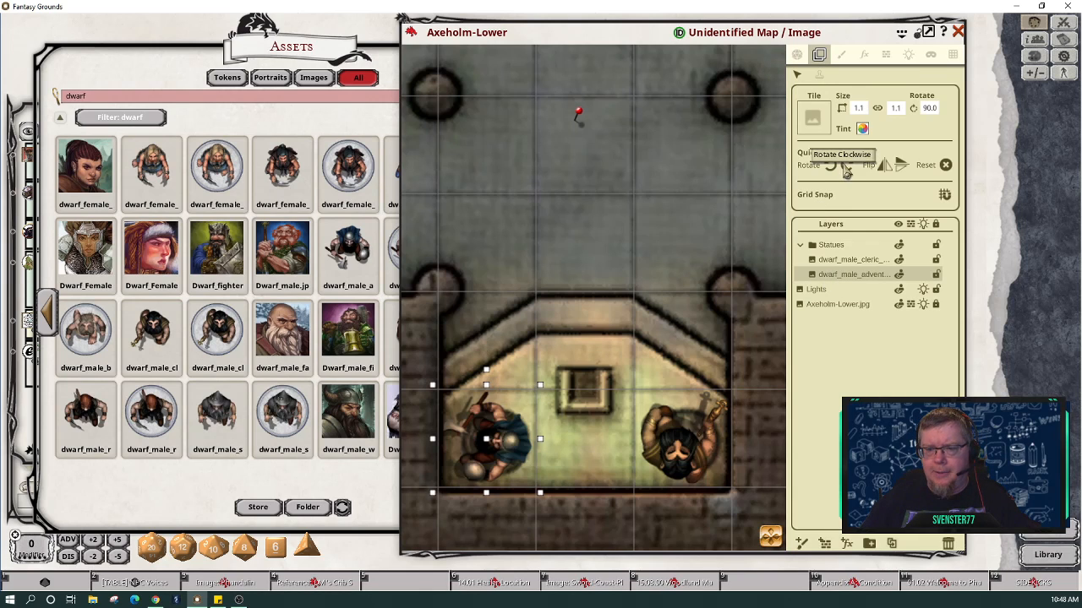
pyautogui.click(846, 166)
pyautogui.click(846, 166)
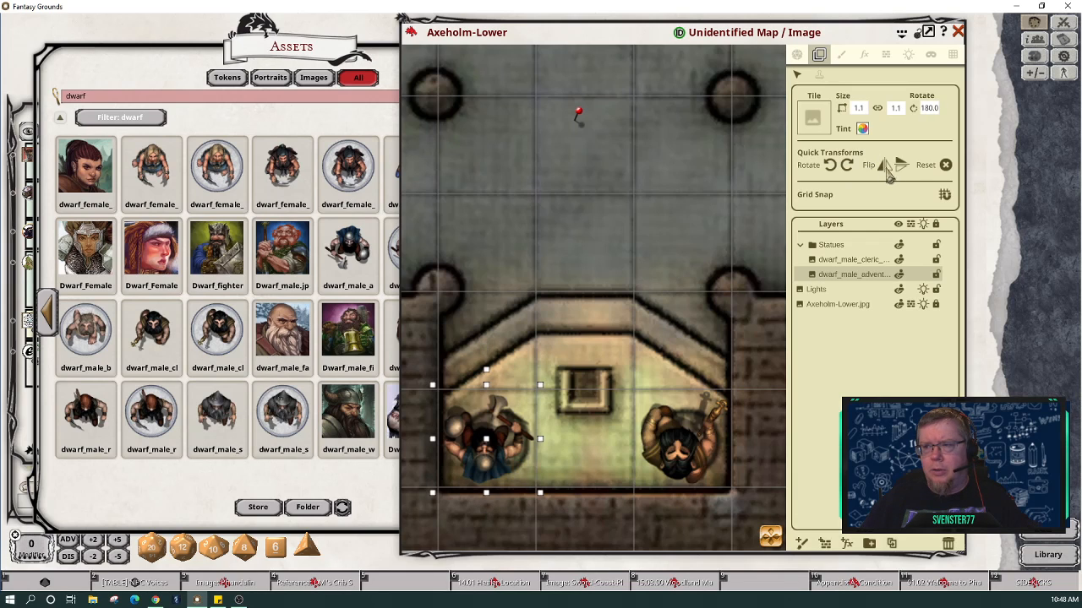
pyautogui.click(612, 464)
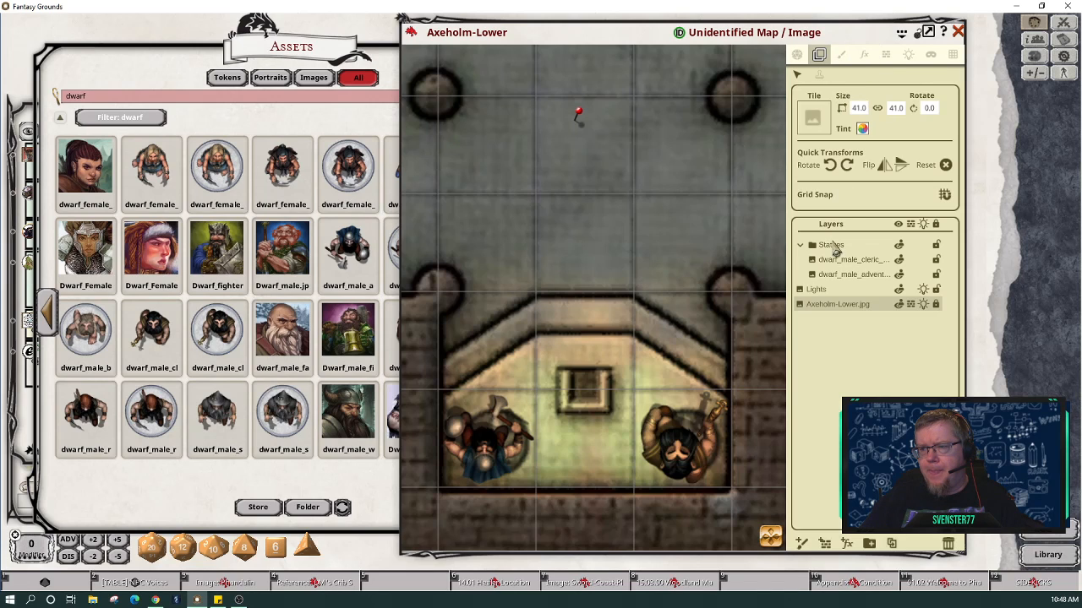
# Step: Apply a Grayscale FX type to the Axeholm-Lower map from the effects settings
pyautogui.click(863, 56)
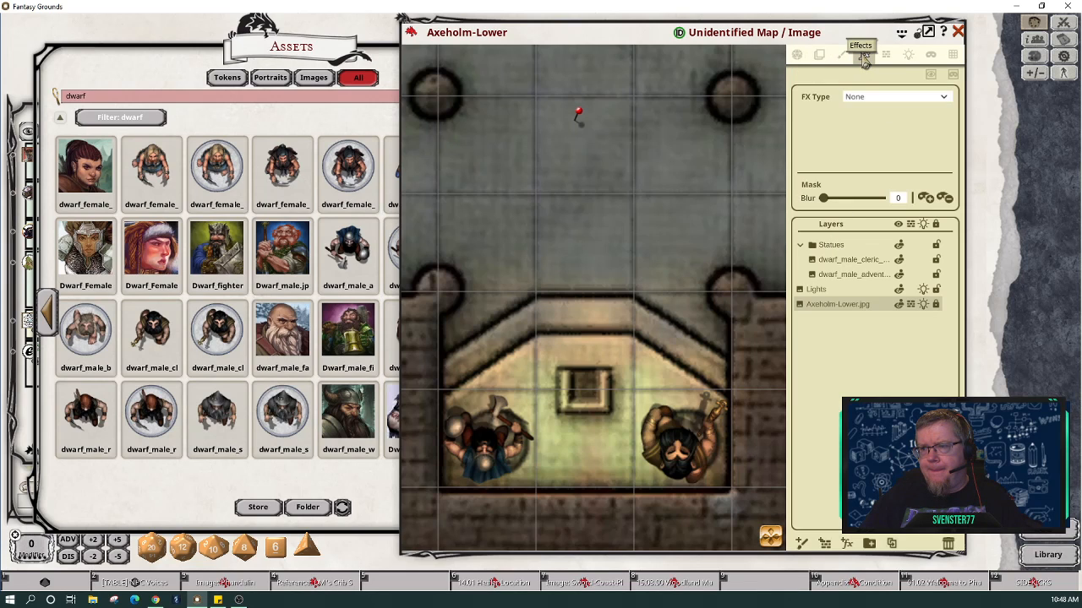
pyautogui.click(943, 99)
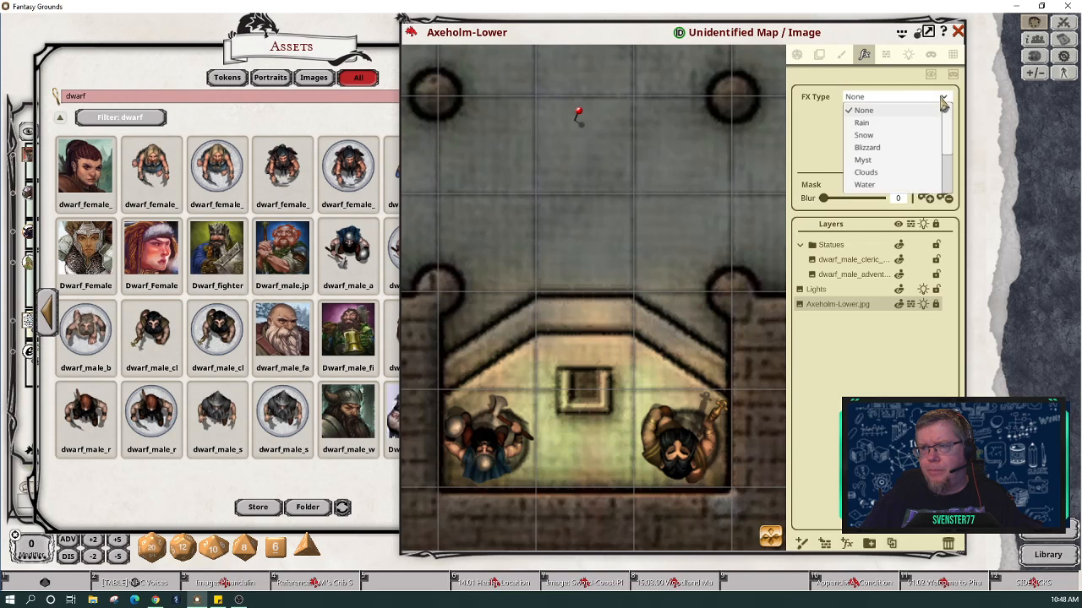
pyautogui.scroll(-2, 928, 131)
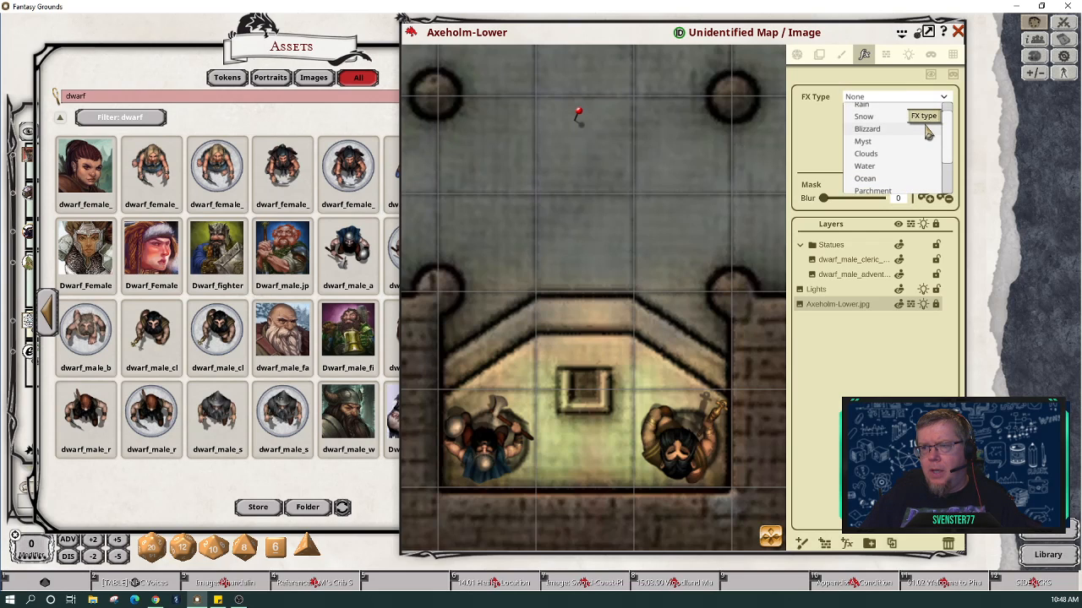
pyautogui.scroll(-2, 928, 131)
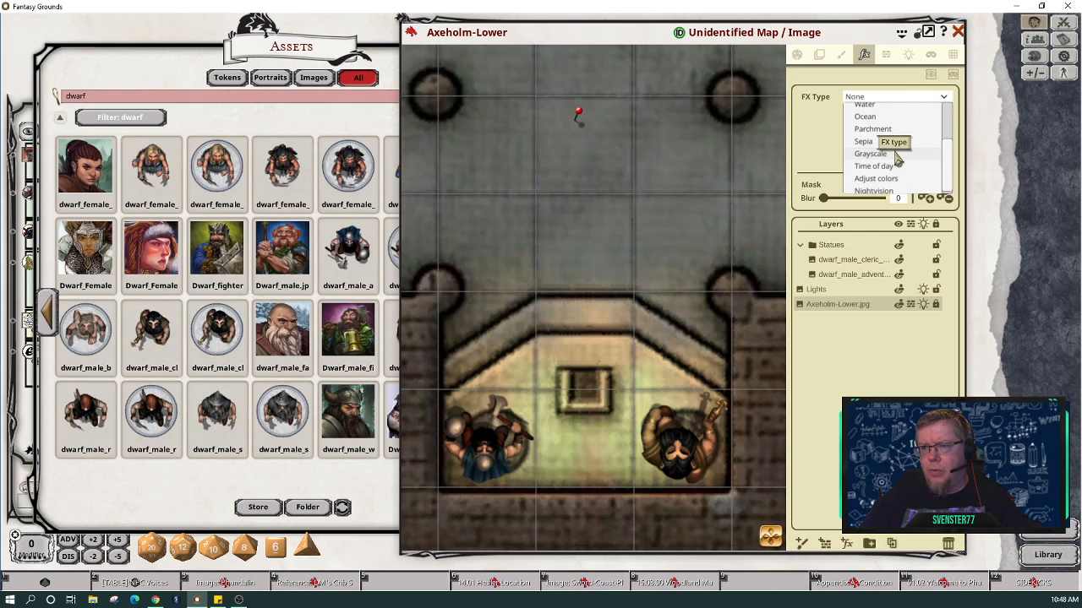
pyautogui.click(898, 158)
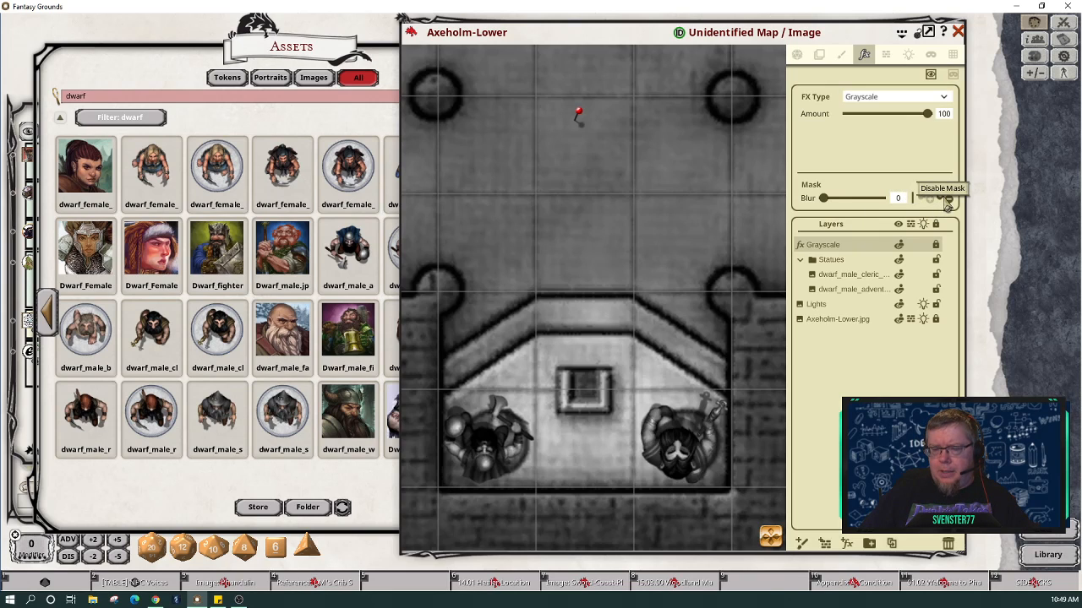
# Step: Toggle the Grayscale effect's mask and outline a mask area around the left statue
pyautogui.click(947, 200)
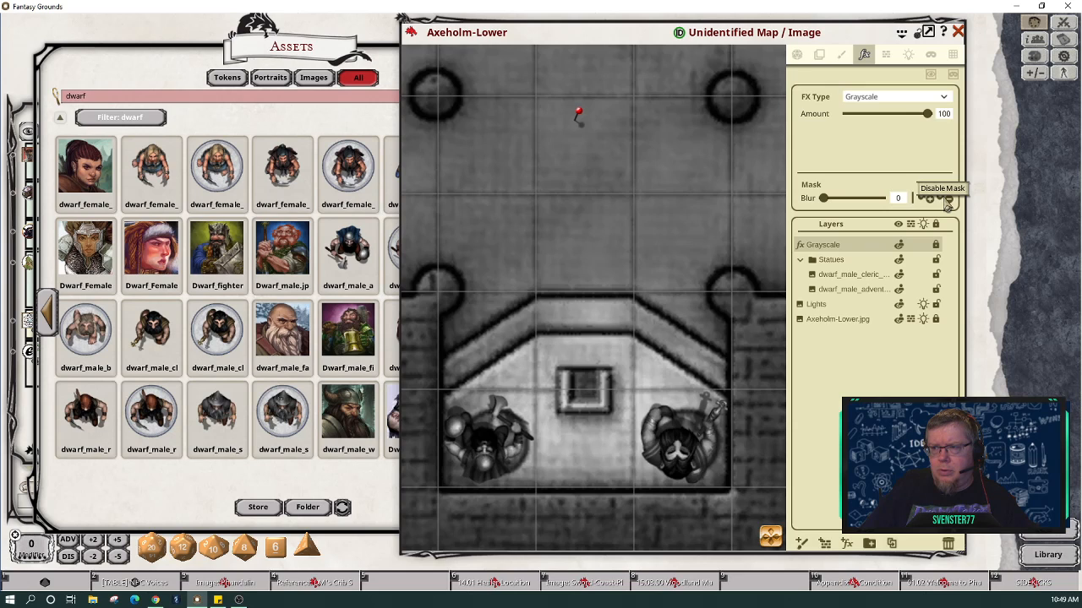
pyautogui.scroll(-1, 683, 242)
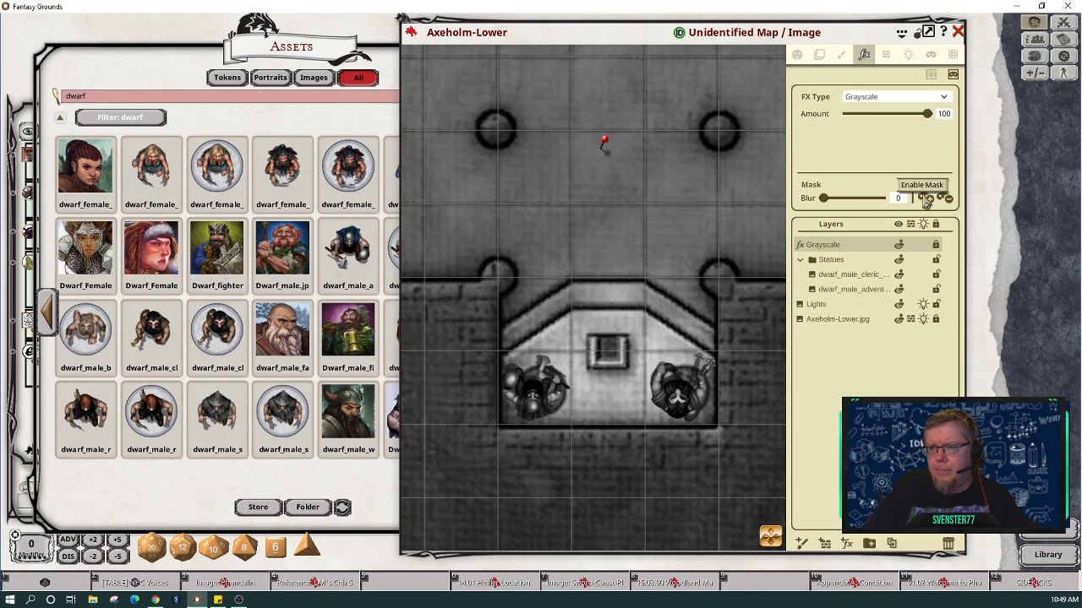
pyautogui.click(931, 75)
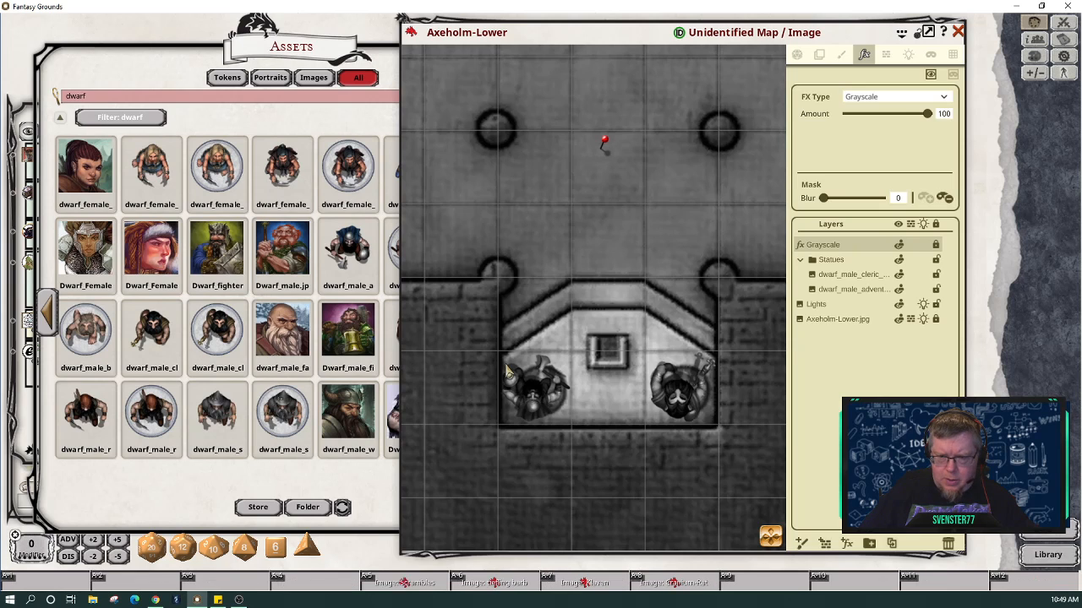
pyautogui.moveTo(512, 361)
pyautogui.mouseDown()
pyautogui.moveTo(563, 364)
pyautogui.moveTo(576, 396)
pyautogui.moveTo(569, 423)
pyautogui.moveTo(517, 430)
pyautogui.moveTo(500, 394)
pyautogui.moveTo(511, 369)
pyautogui.mouseUp()
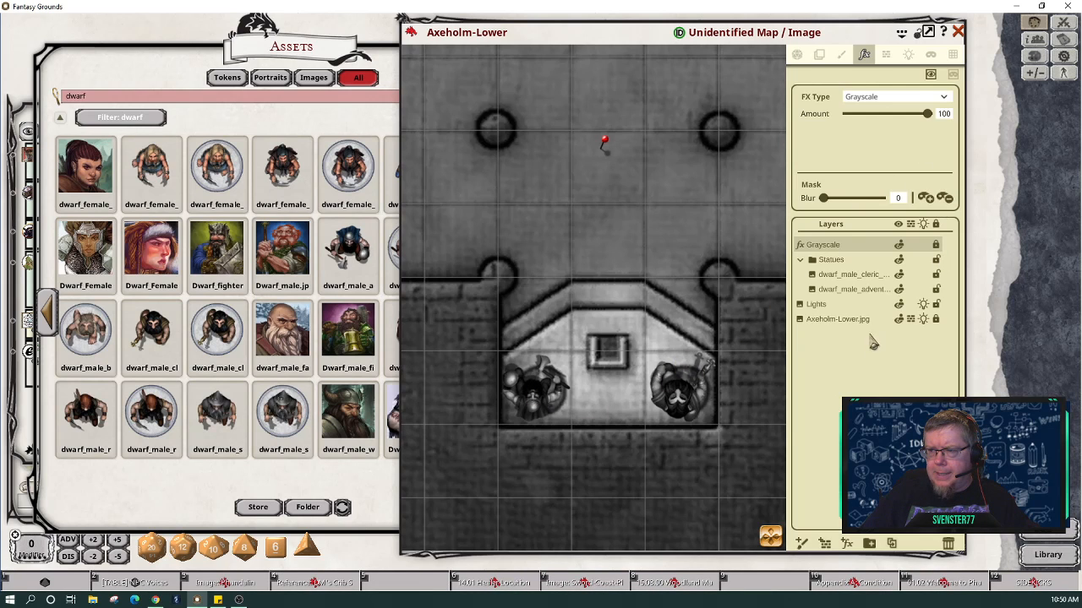
# Step: Cycle the Grayscale effect layer's visibility until it reads Visible to All
pyautogui.scroll(-2, 726, 338)
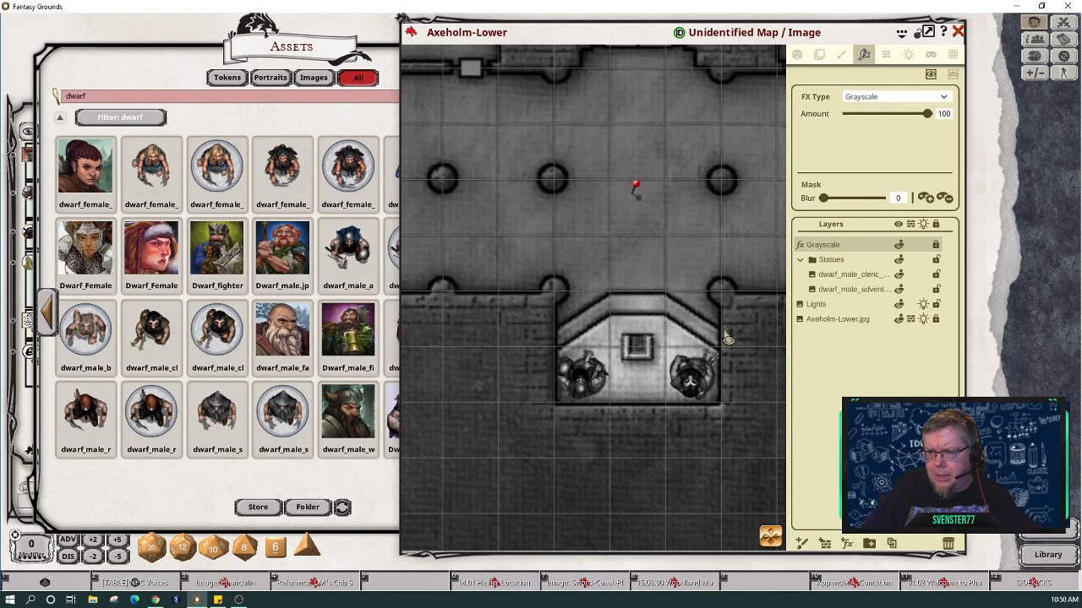
pyautogui.scroll(-3, 726, 338)
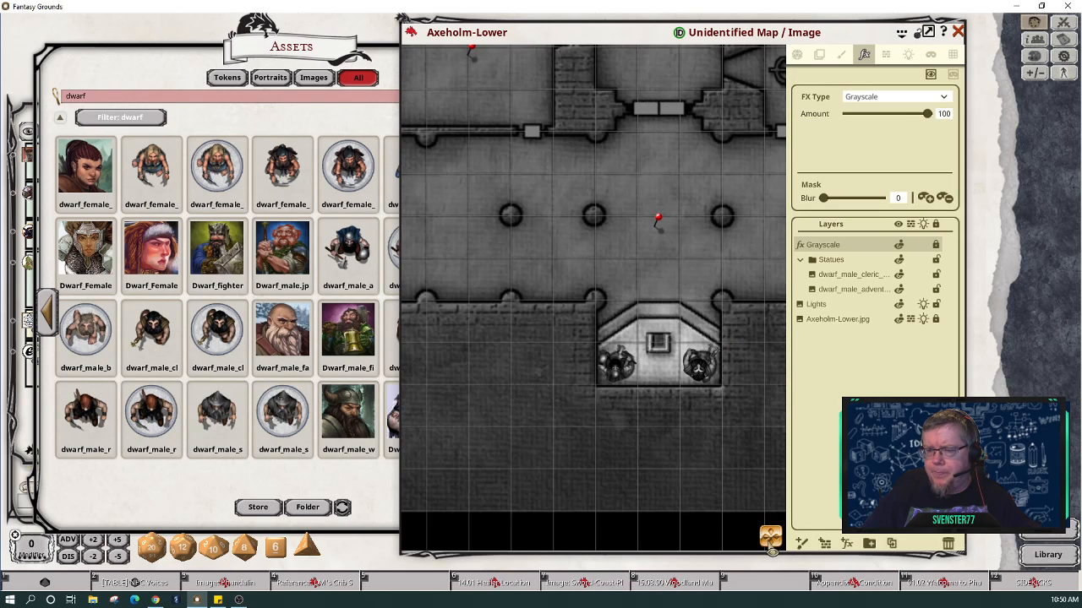
pyautogui.moveTo(769, 538); pyautogui.dragTo(759, 496)
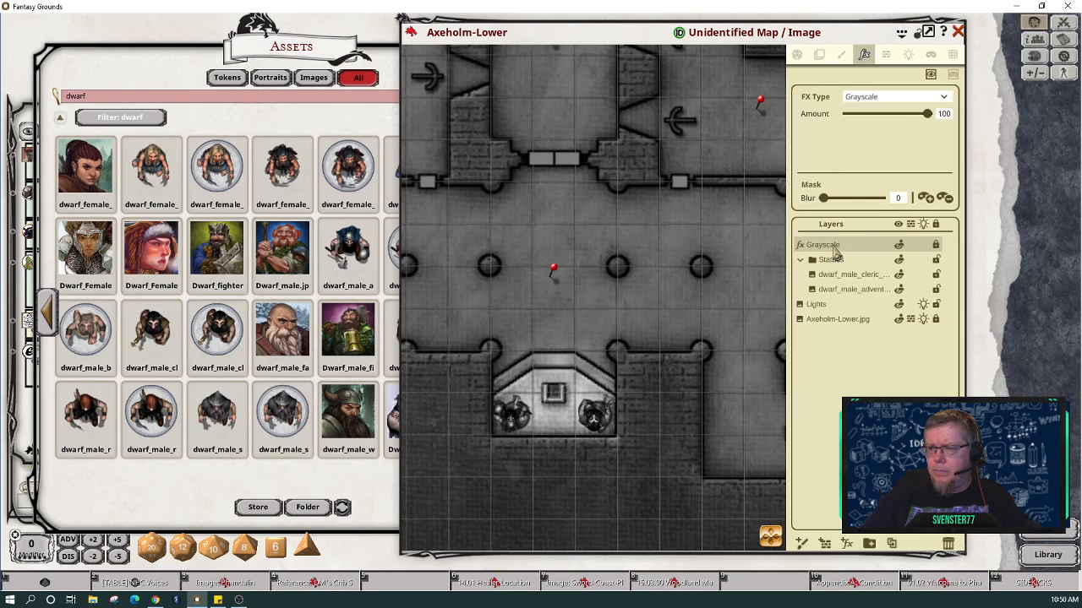
pyautogui.click(899, 246)
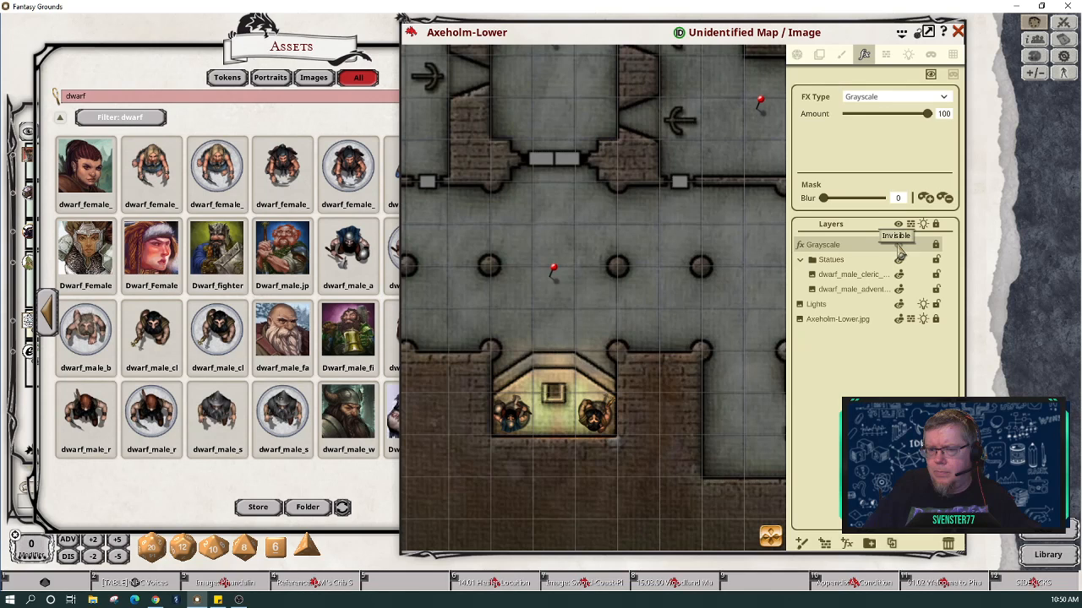
pyautogui.click(899, 248)
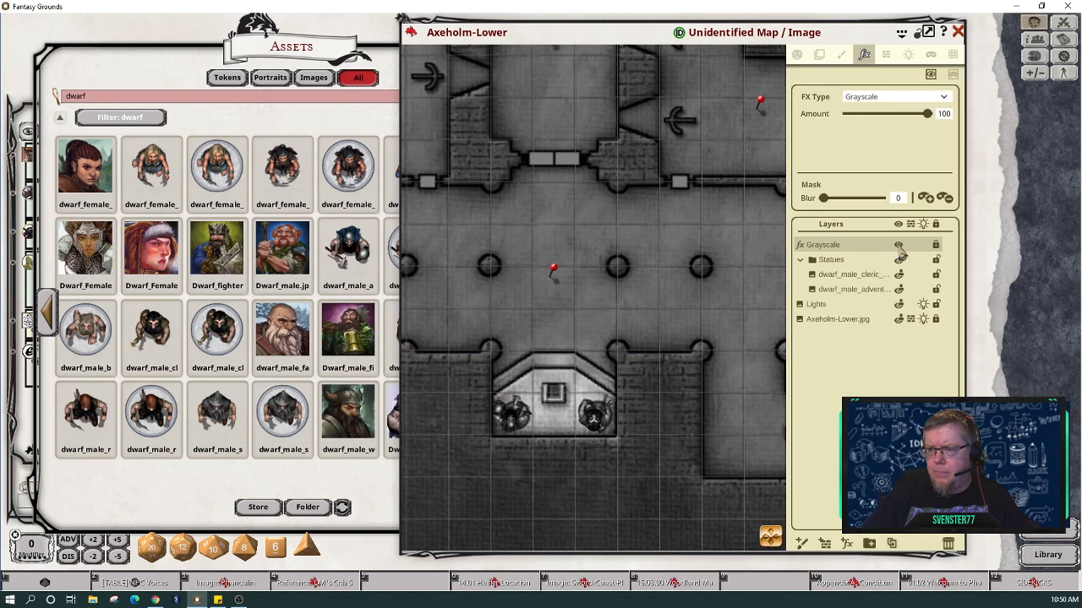
pyautogui.click(900, 251)
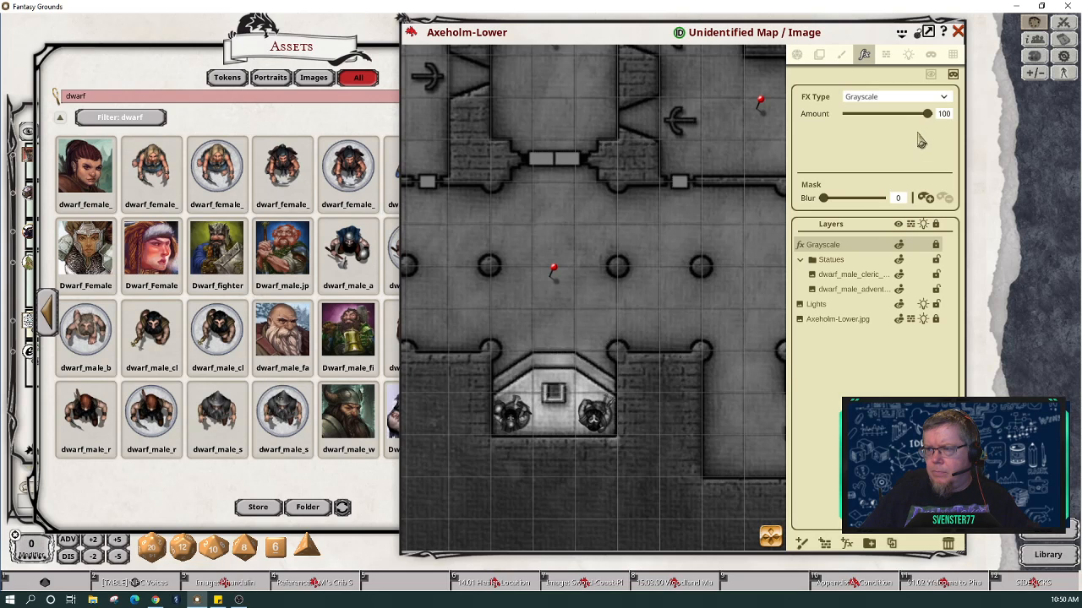
# Step: Enable the Grayscale mask in Reveal Area mode, adjust its blur, and move it into Statues
pyautogui.click(932, 75)
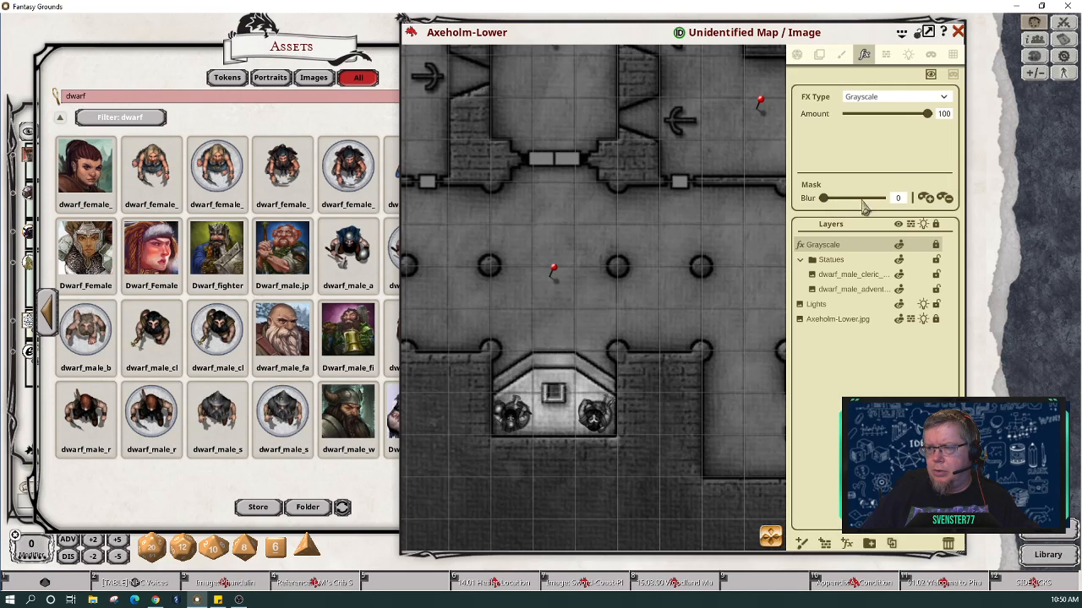
pyautogui.click(930, 203)
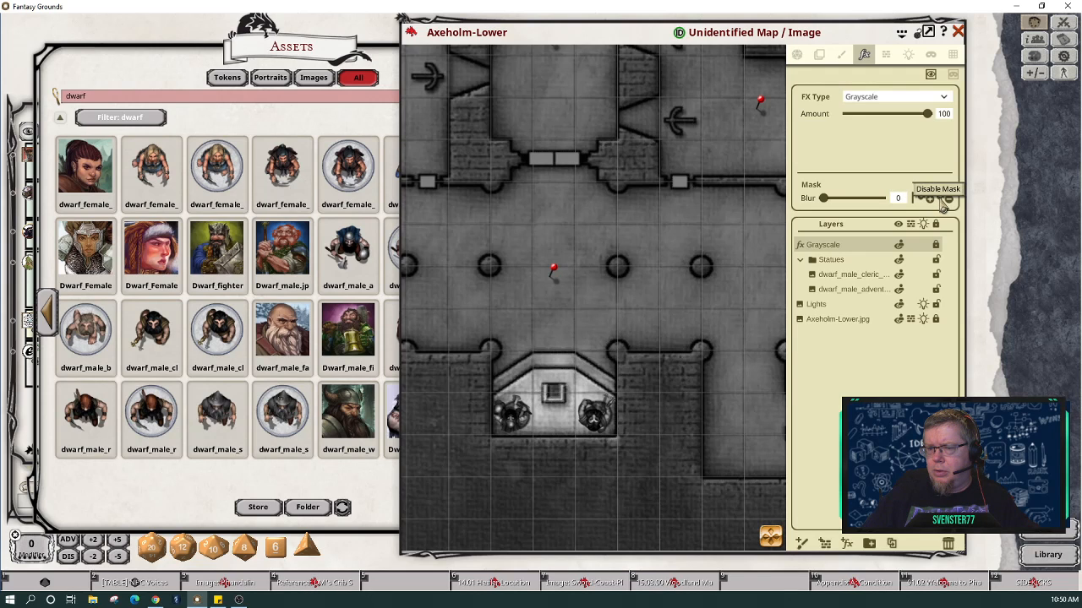
pyautogui.moveTo(826, 201)
pyautogui.mouseDown()
pyautogui.moveTo(897, 204)
pyautogui.moveTo(826, 206)
pyautogui.moveTo(821, 189)
pyautogui.mouseUp()
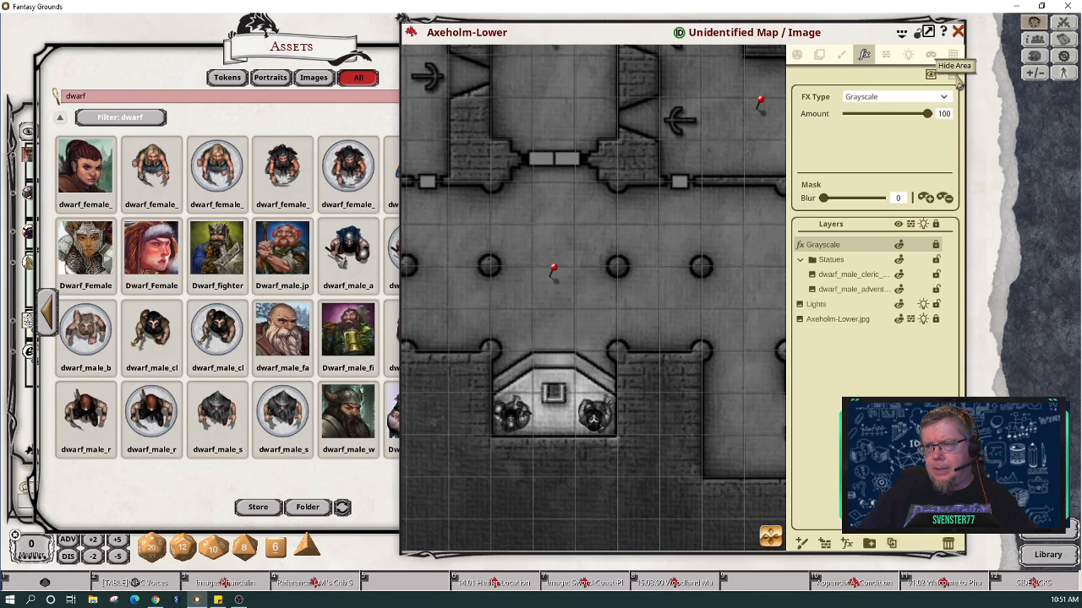
pyautogui.moveTo(810, 246); pyautogui.dragTo(814, 262)
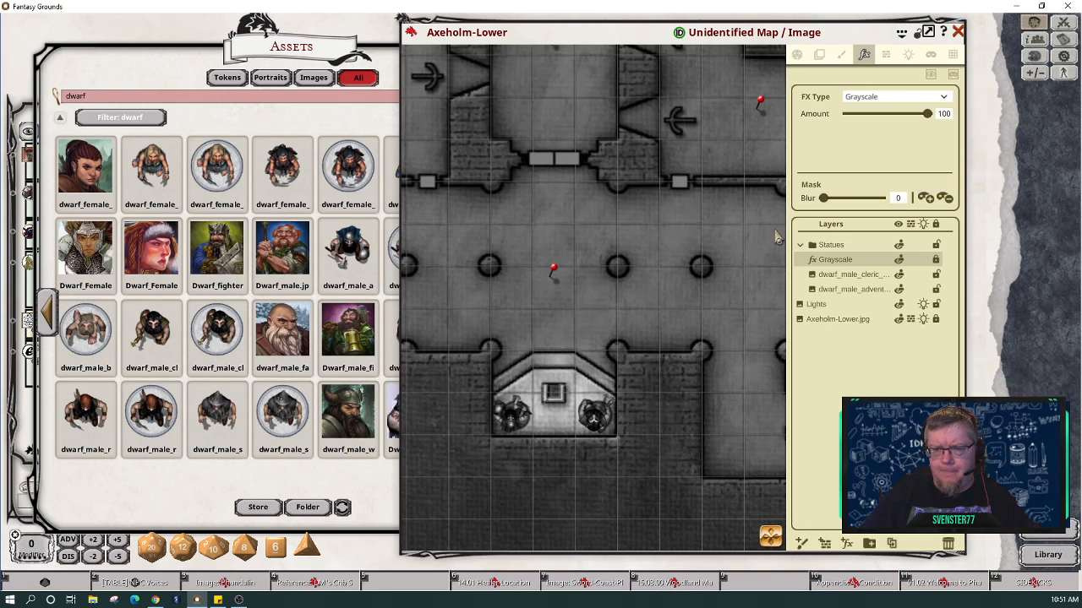
# Step: Draw hide and reveal mask rectangles covering the entire Axeholm-Lower map
pyautogui.scroll(-3, 682, 295)
pyautogui.scroll(1, 682, 295)
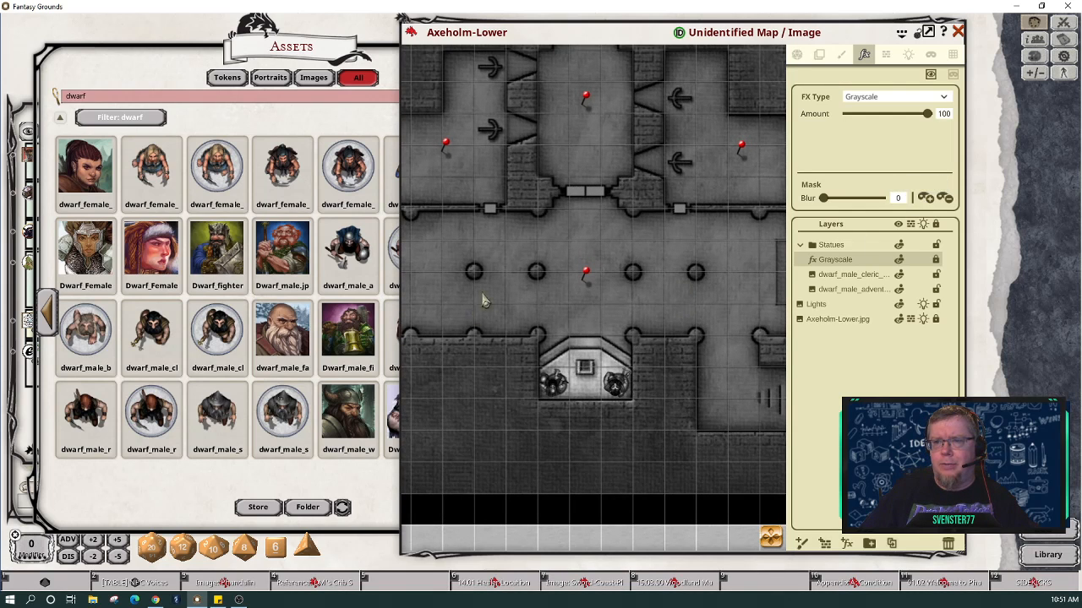
pyautogui.scroll(-5, 541, 283)
pyautogui.scroll(-1, 571, 292)
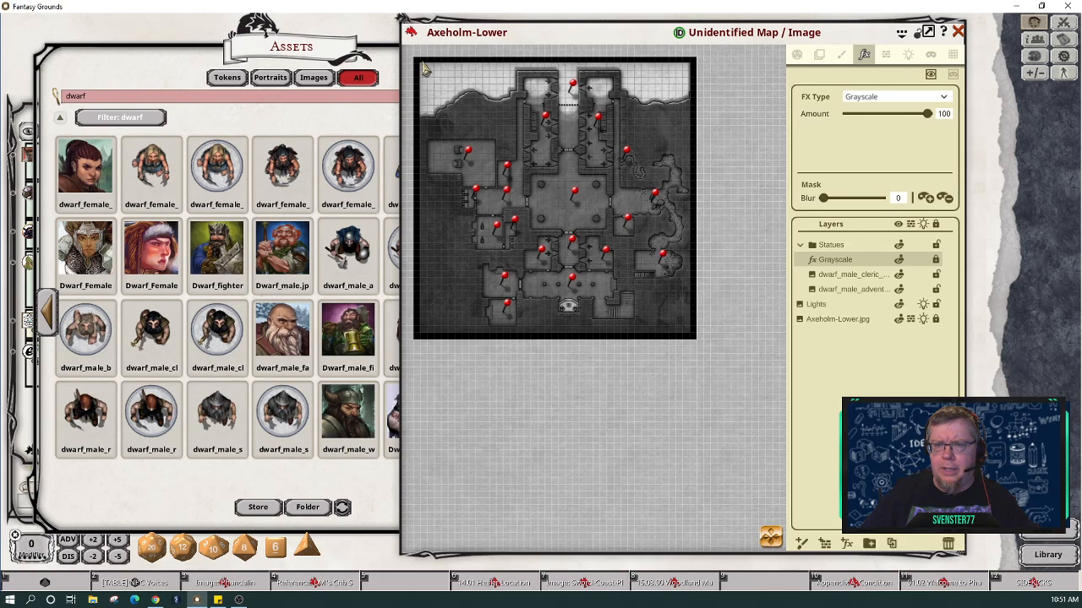
pyautogui.moveTo(424, 71); pyautogui.dragTo(695, 343)
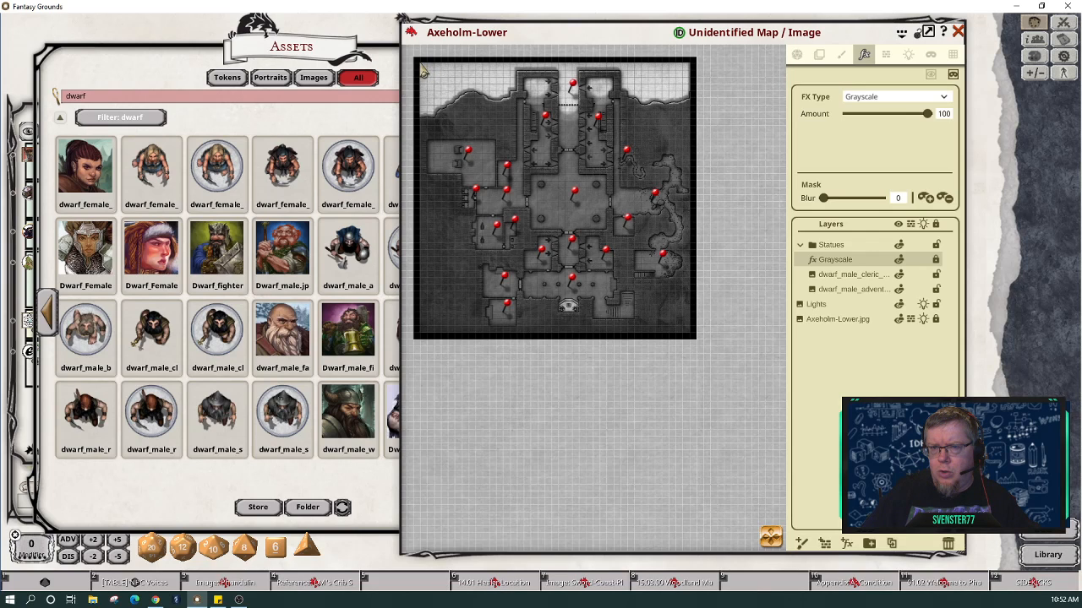
pyautogui.moveTo(423, 72); pyautogui.dragTo(694, 341)
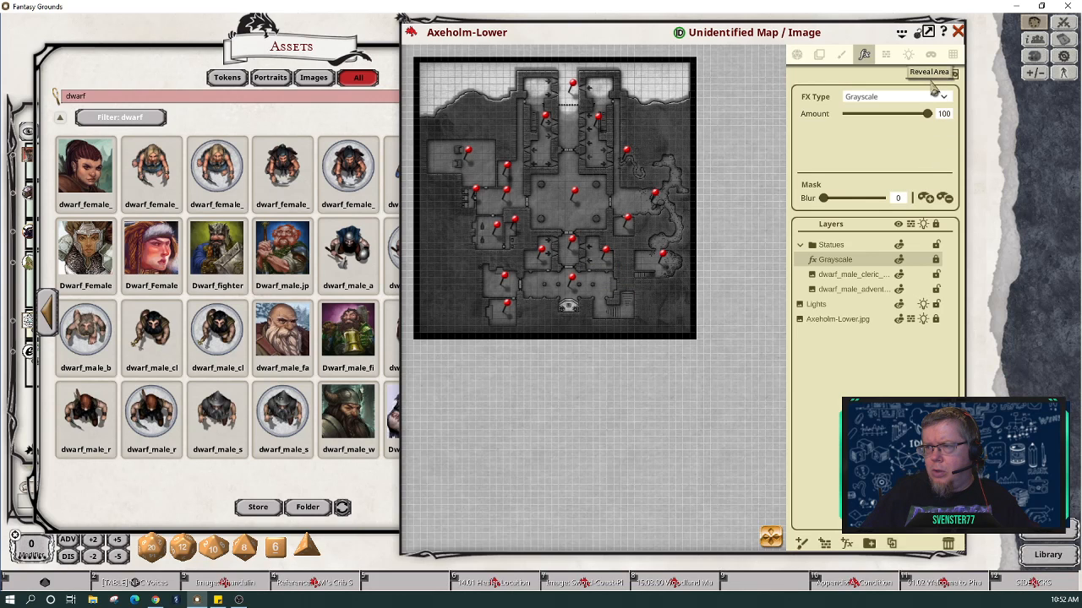
pyautogui.scroll(6, 566, 252)
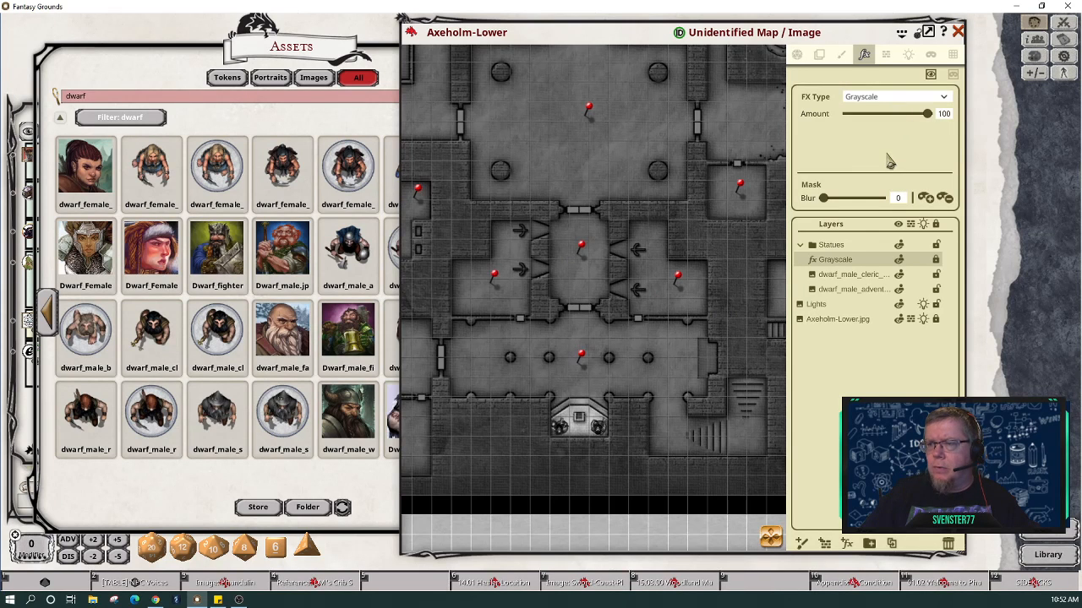
# Step: Switch the effect type to Rain, toggle Reveal then Hide Area, and disable the mask
pyautogui.click(943, 96)
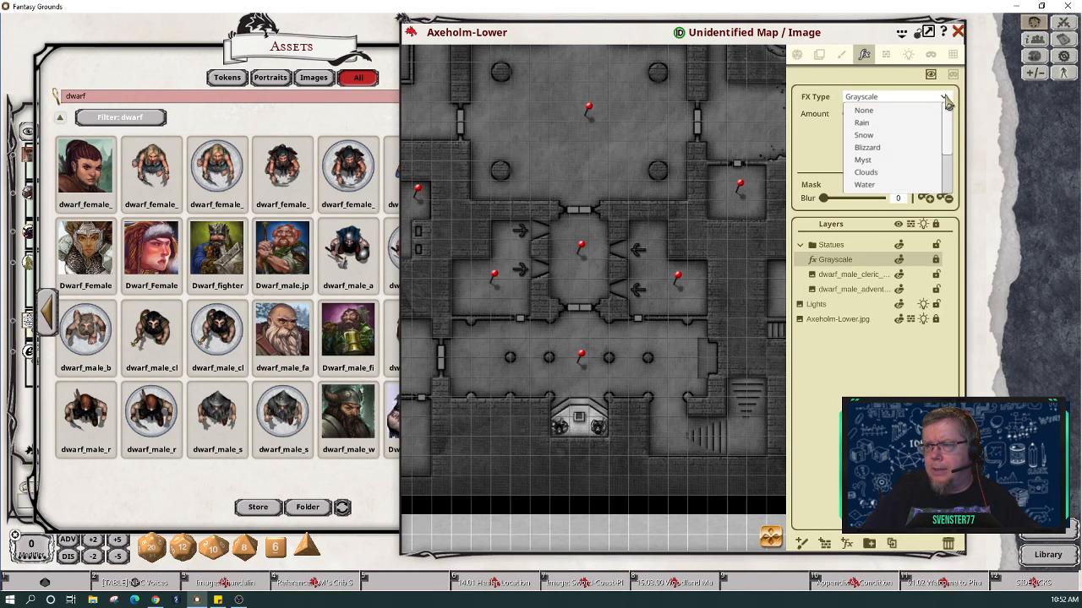
pyautogui.click(893, 124)
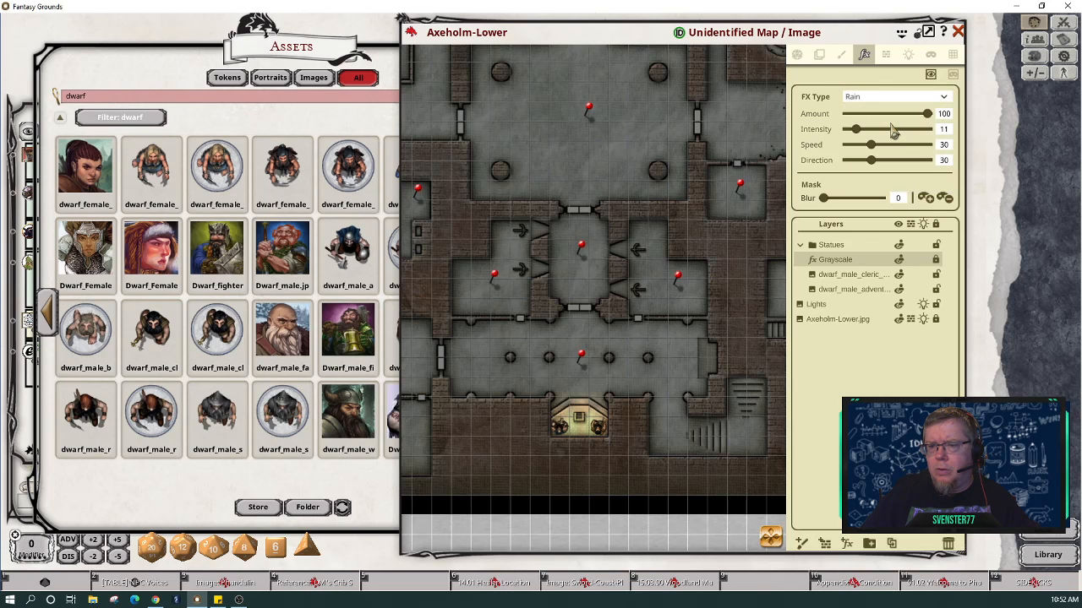
pyautogui.click(933, 79)
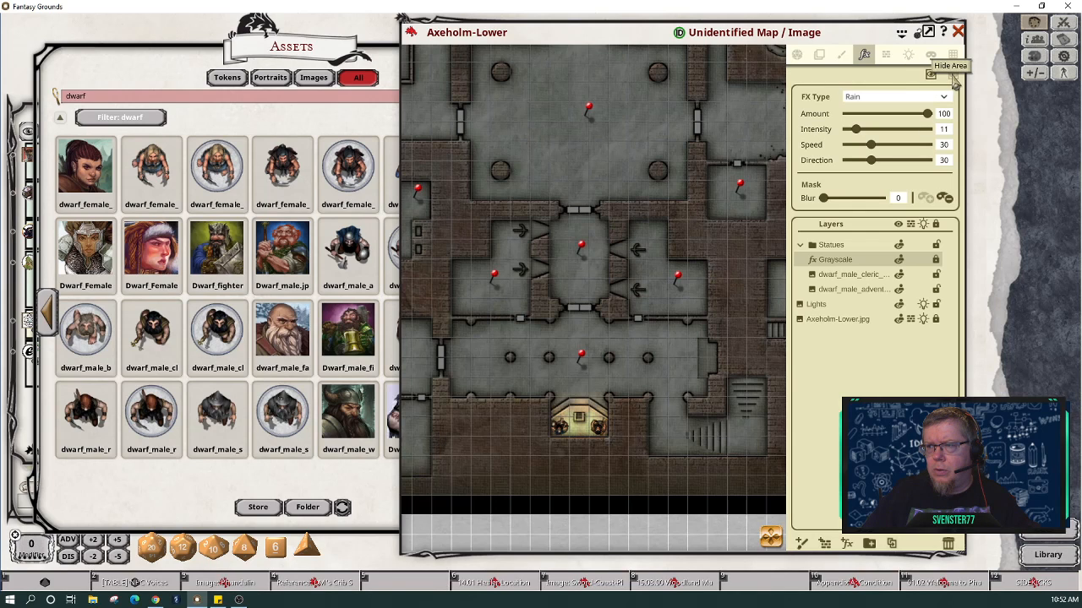
pyautogui.click(953, 76)
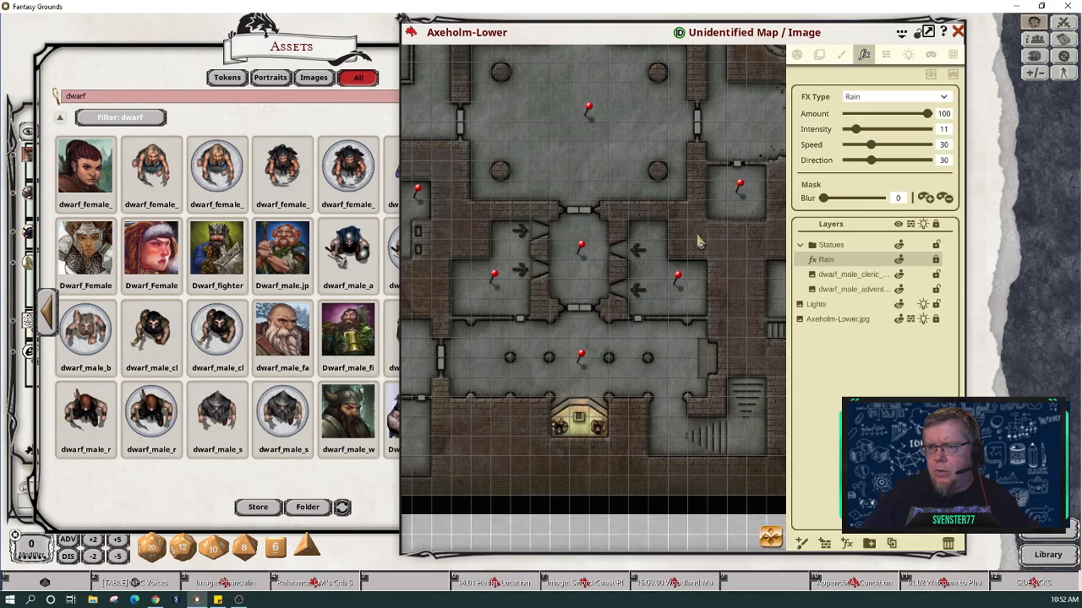
pyautogui.scroll(2, 698, 242)
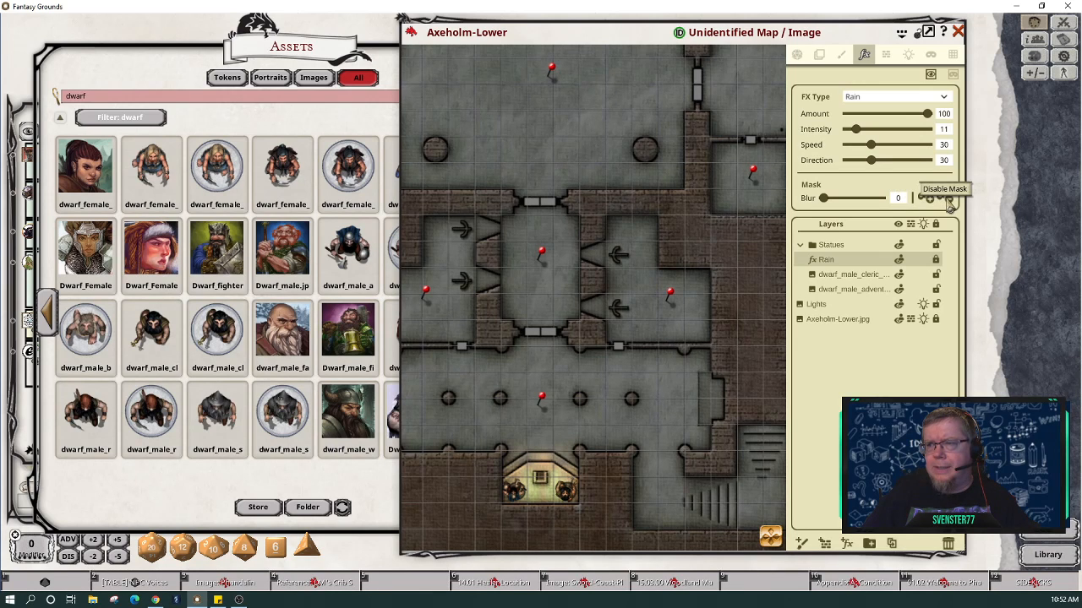
pyautogui.click(949, 204)
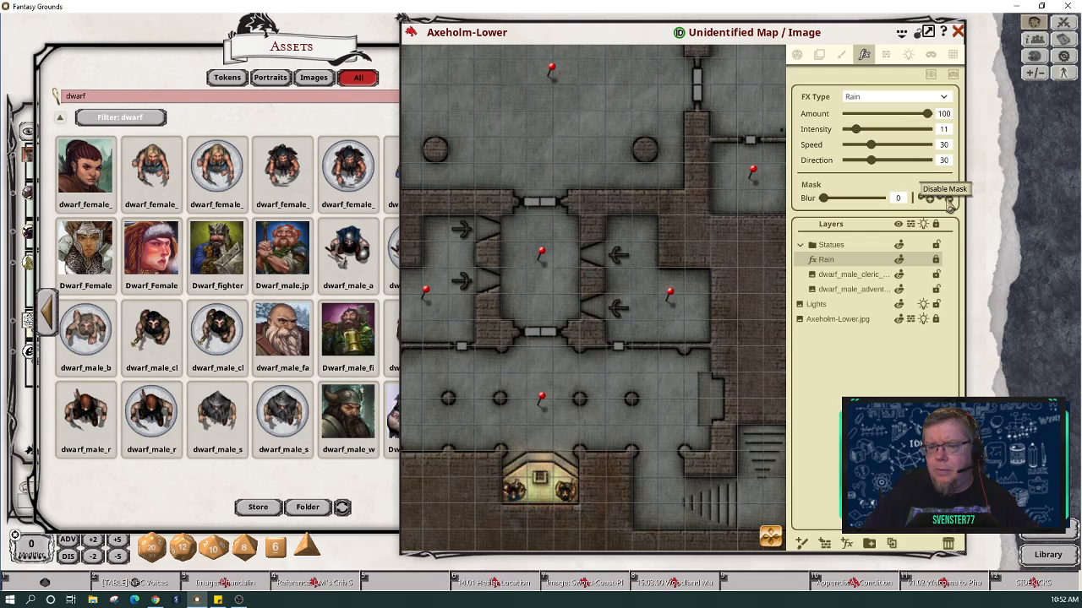
pyautogui.click(946, 99)
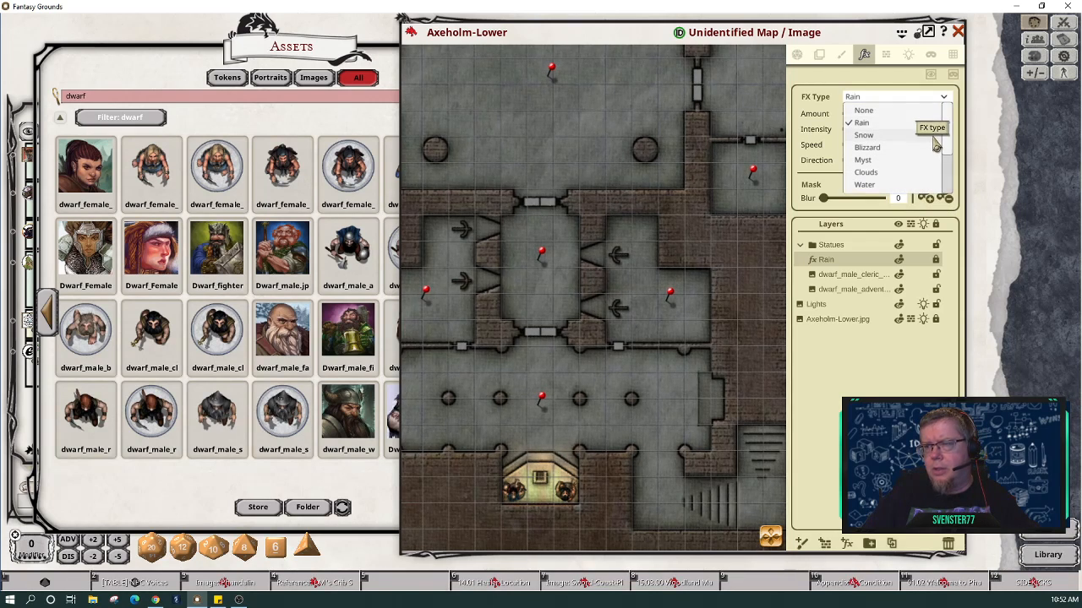
# Step: Pick Adjust colors from the FX Type list for the Statues effect
pyautogui.scroll(-2, 936, 145)
pyautogui.scroll(-4, 935, 146)
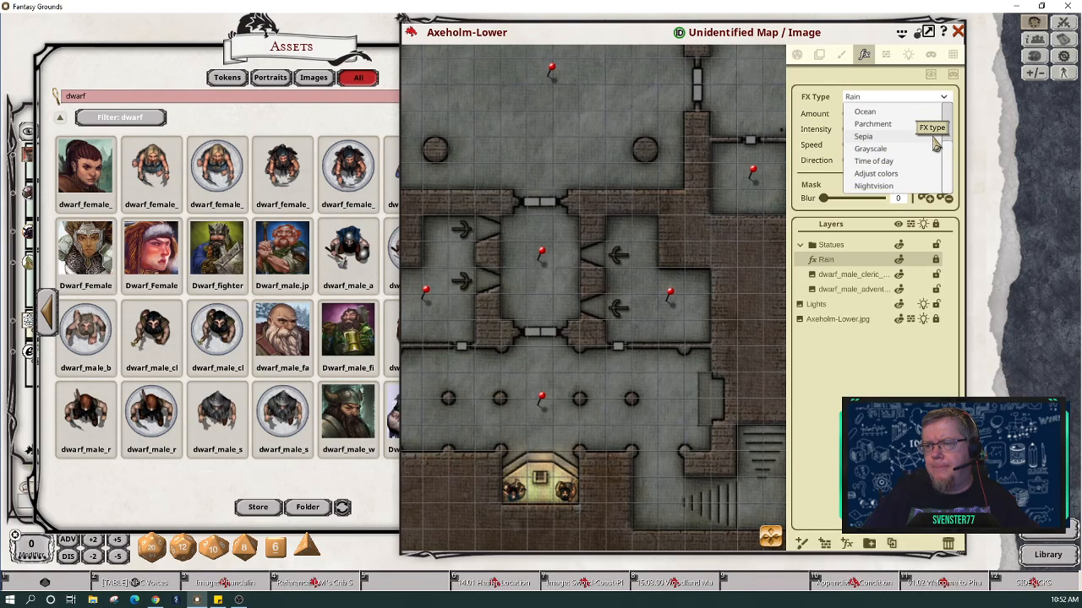
pyautogui.click(902, 177)
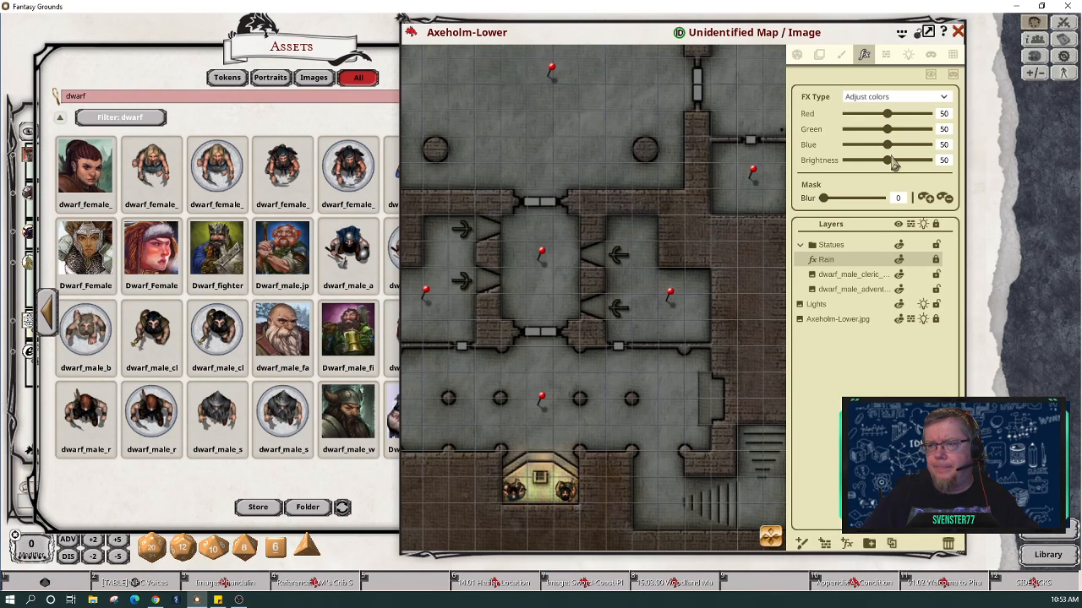
# Step: Set Brightness 54 and Blue 0, enable the mask, and tint only the statue alcove yellow
pyautogui.moveTo(890, 167)
pyautogui.mouseDown()
pyautogui.moveTo(850, 166)
pyautogui.moveTo(924, 170)
pyautogui.moveTo(888, 169)
pyautogui.moveTo(901, 168)
pyautogui.mouseUp()
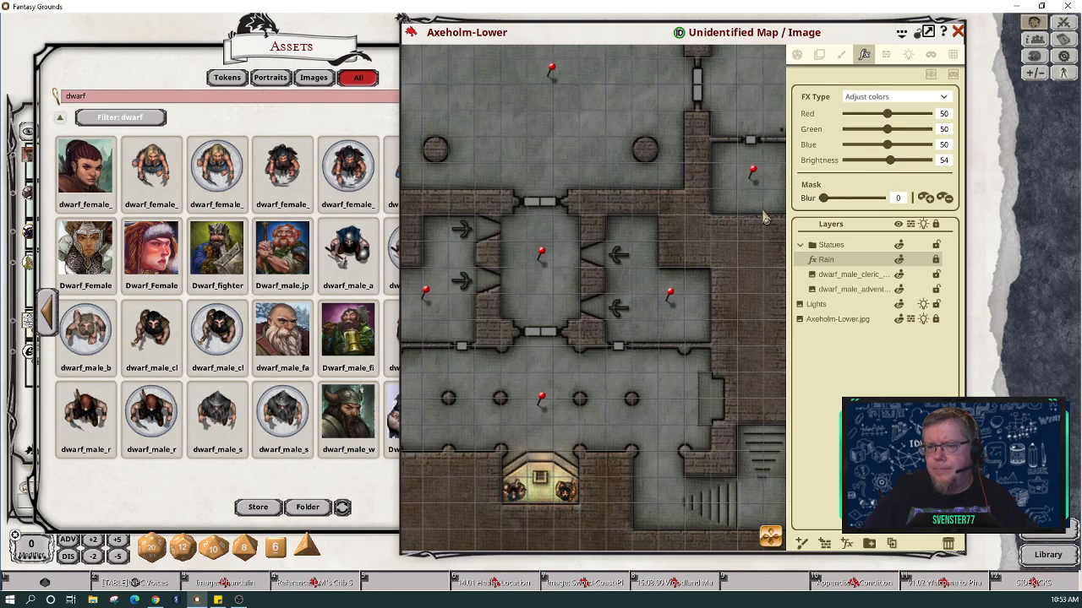
pyautogui.scroll(-4, 704, 228)
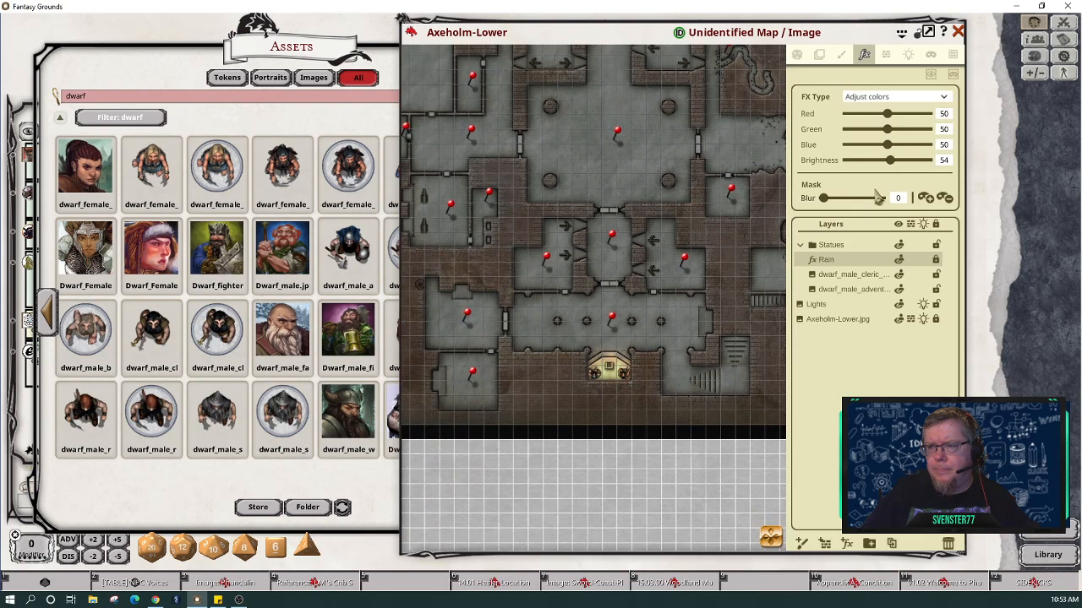
pyautogui.moveTo(888, 146); pyautogui.dragTo(844, 144)
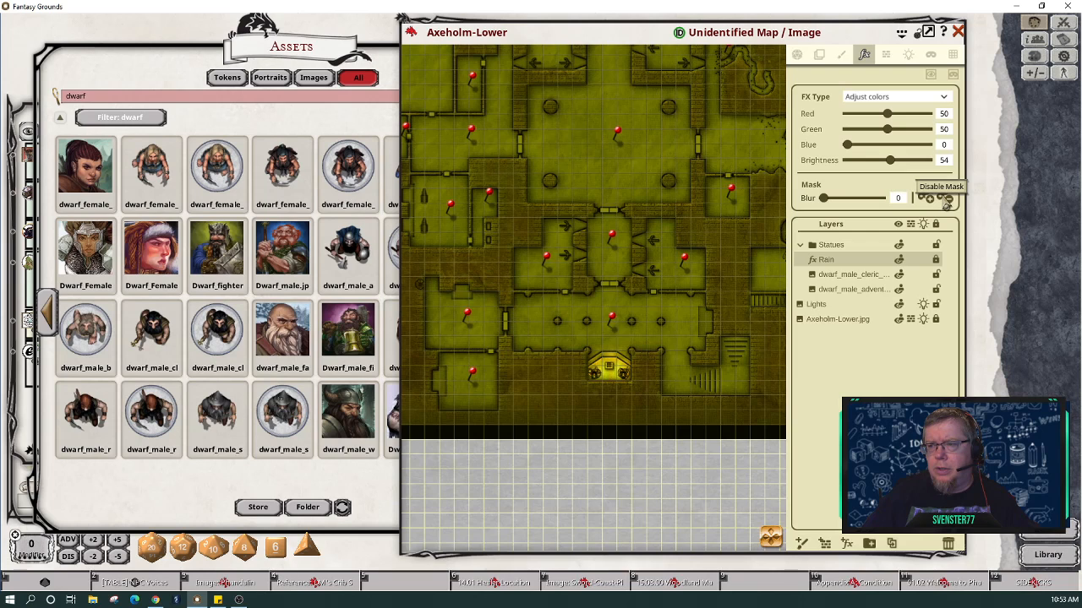
pyautogui.click(933, 203)
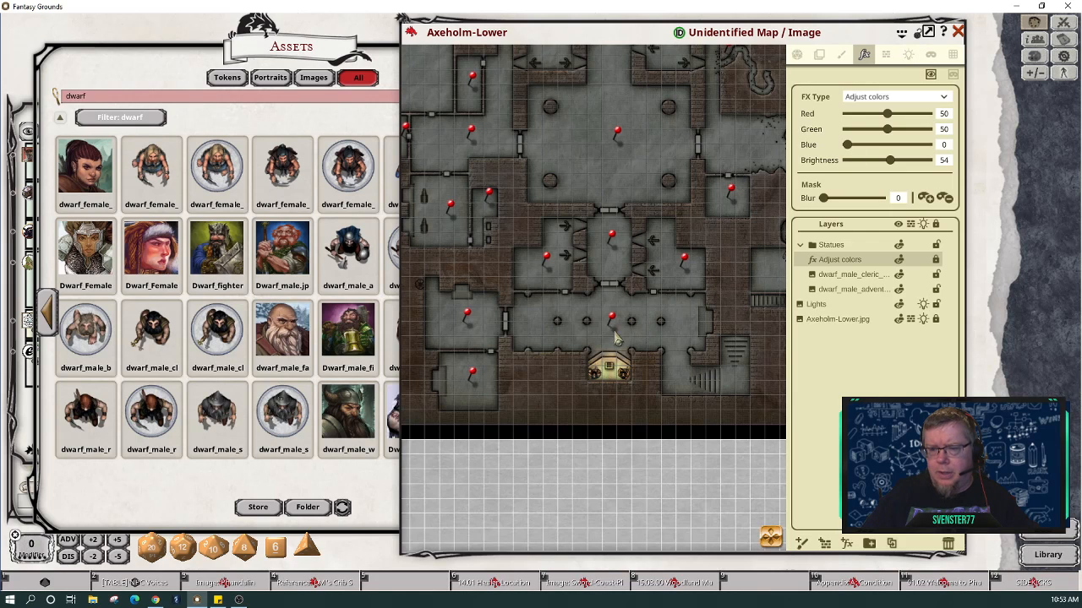
pyautogui.moveTo(583, 353); pyautogui.dragTo(646, 406)
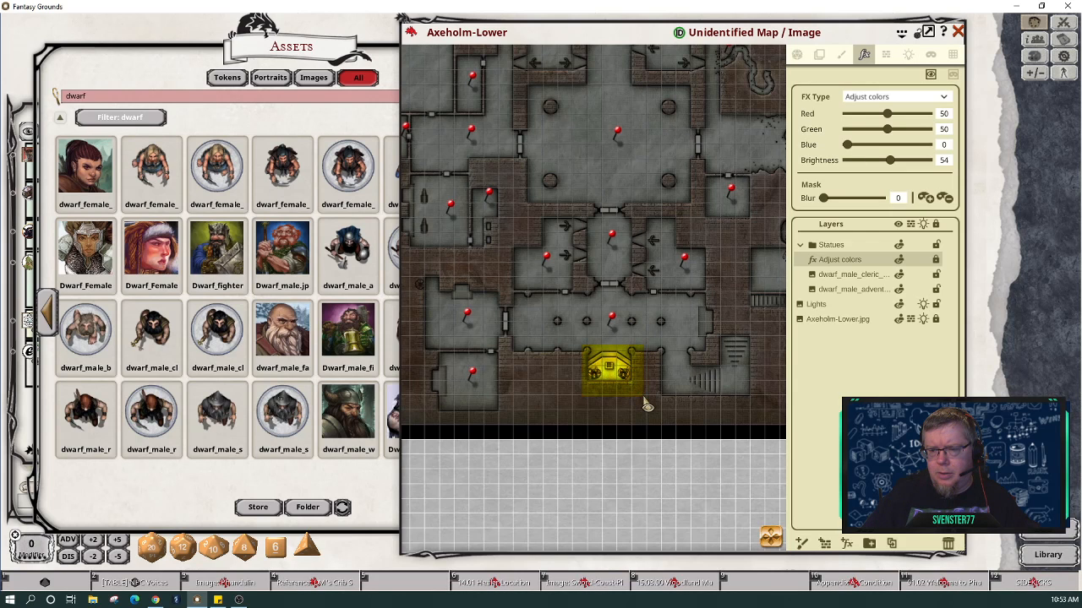
pyautogui.scroll(5, 648, 405)
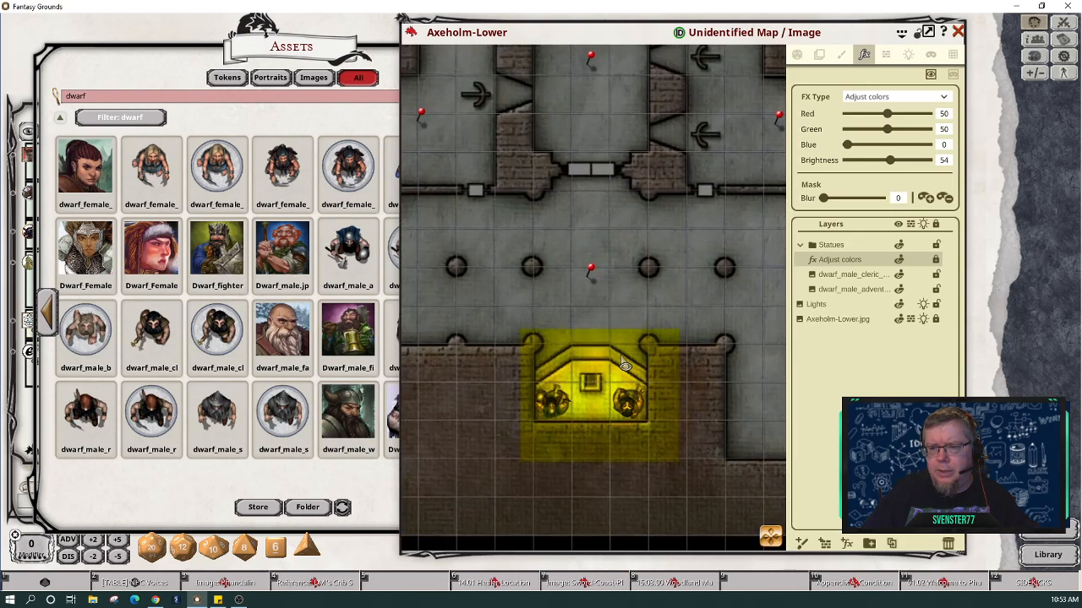
# Step: Switch the Statues effect to Grayscale, check the grey map, and try a weaker amount
pyautogui.click(944, 98)
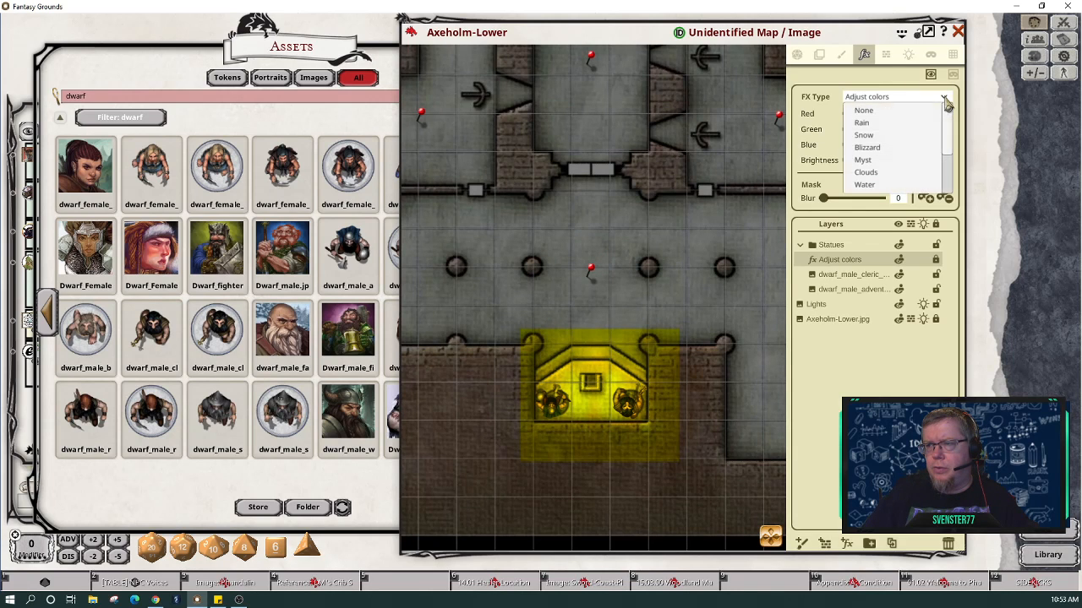
pyautogui.scroll(-3, 913, 160)
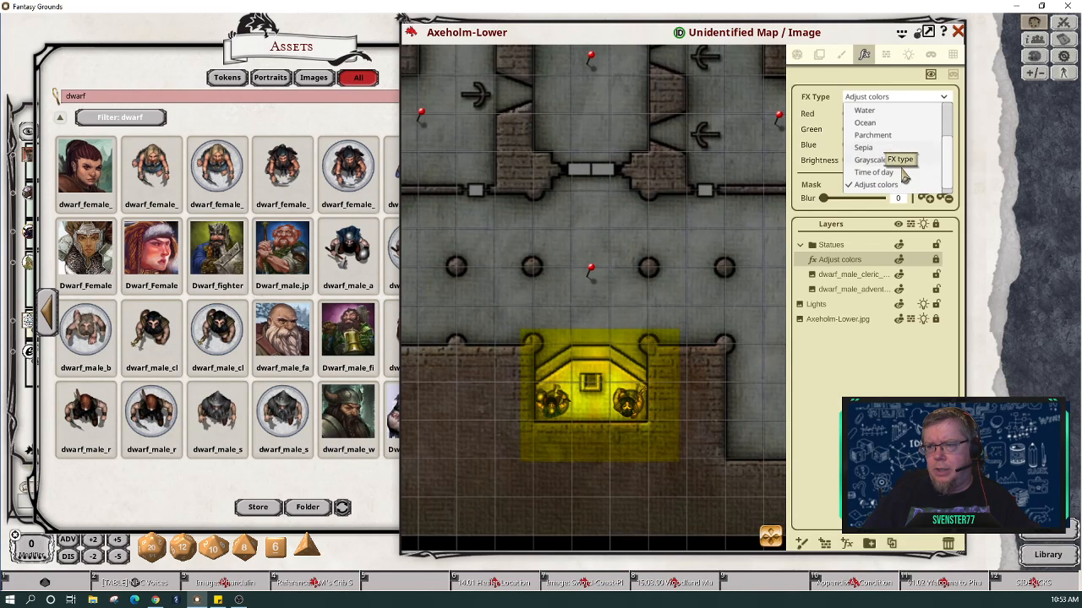
pyautogui.click(898, 162)
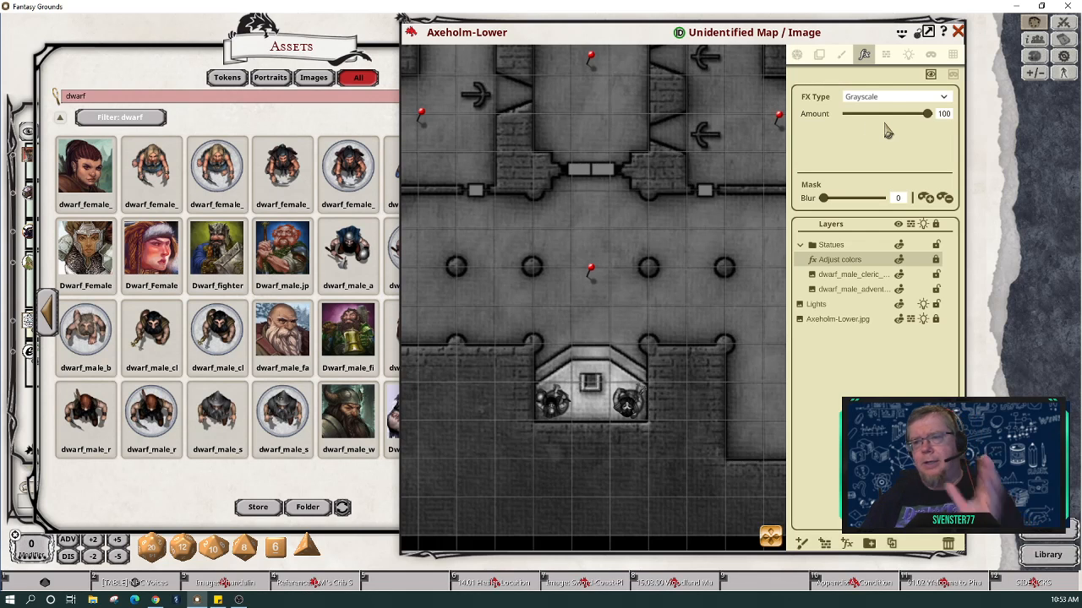
pyautogui.scroll(-5, 663, 269)
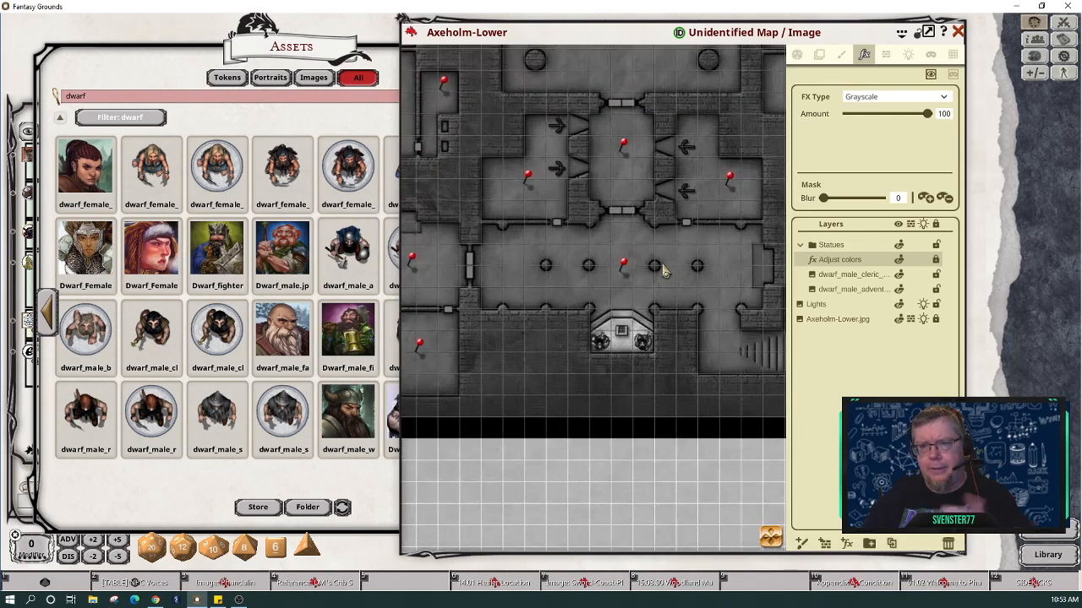
pyautogui.scroll(3, 663, 269)
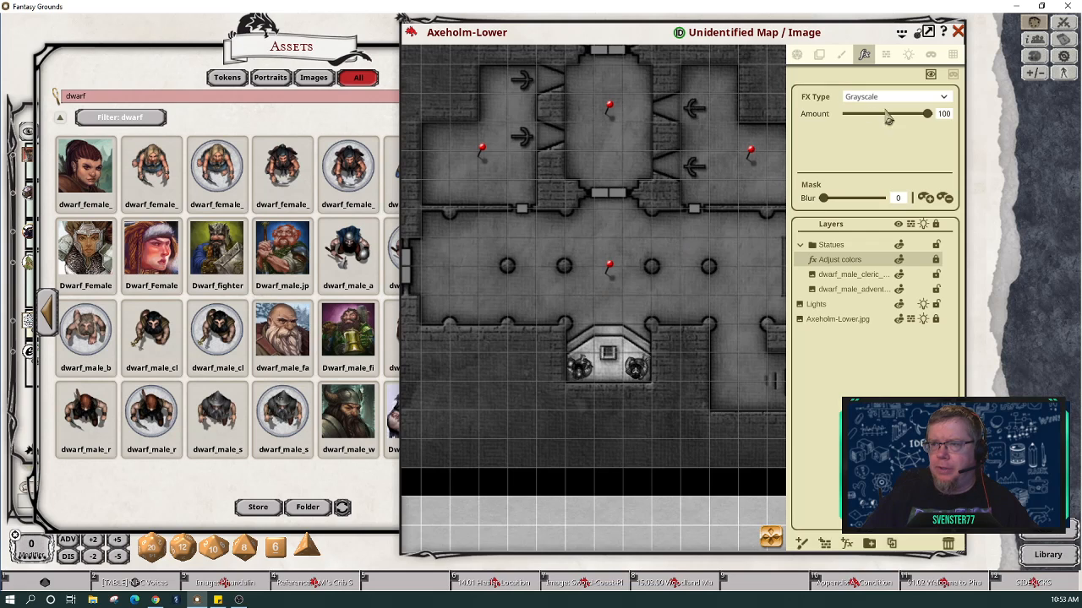
pyautogui.moveTo(931, 121); pyautogui.dragTo(1010, 114)
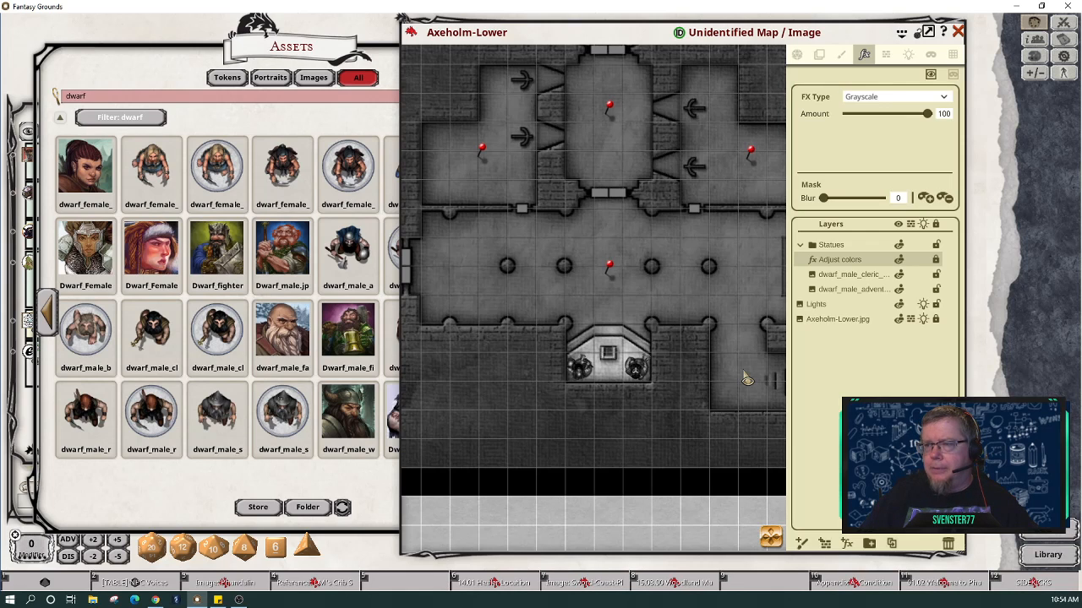
# Step: Change the statue effect type to Sepia with amount 60
pyautogui.click(948, 98)
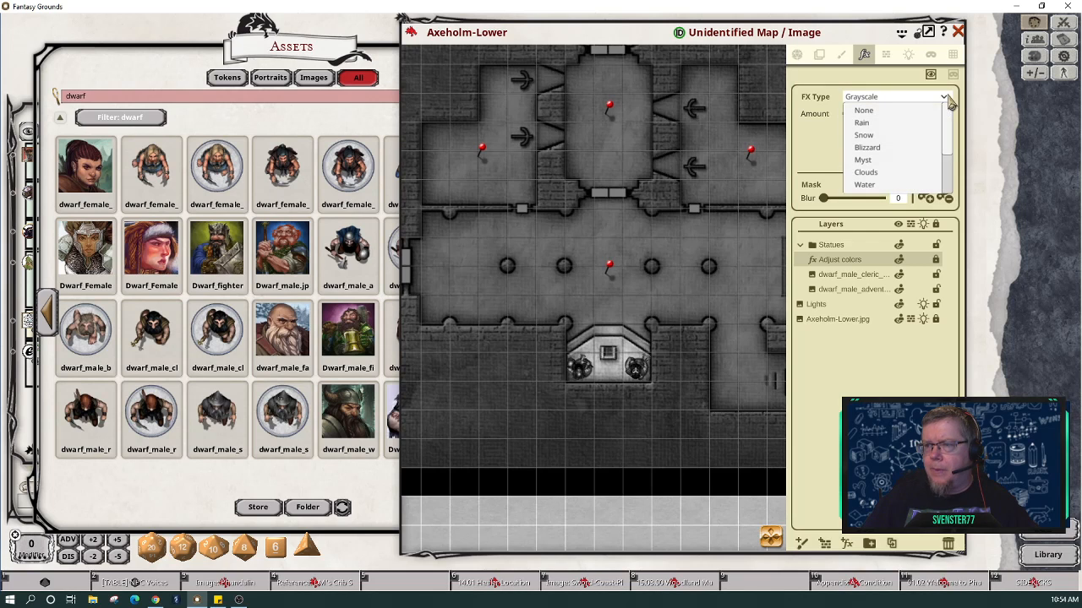
pyautogui.scroll(-4, 945, 153)
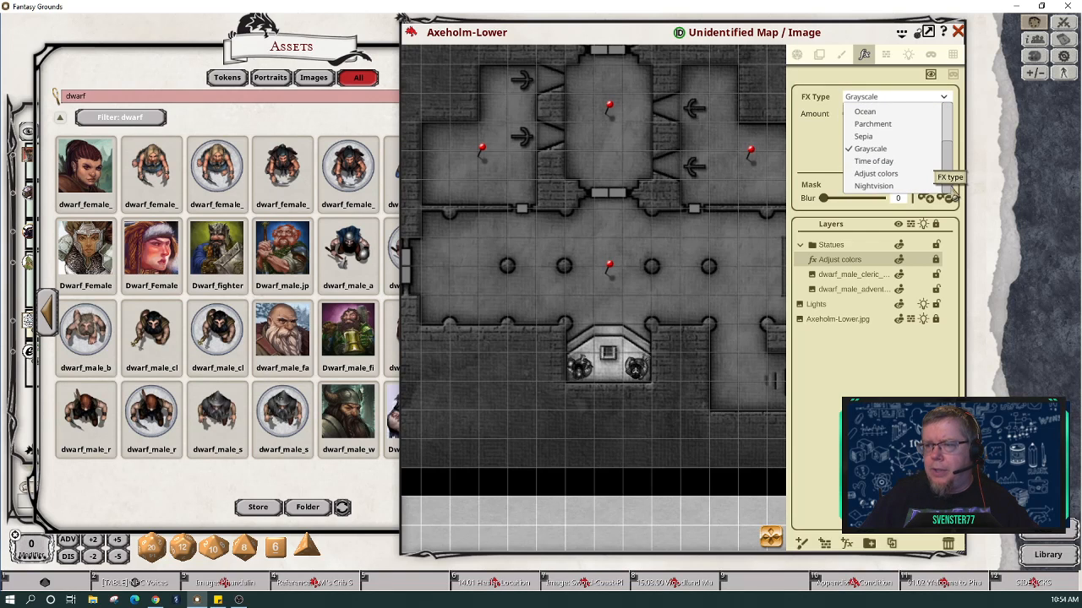
pyautogui.scroll(4, 944, 119)
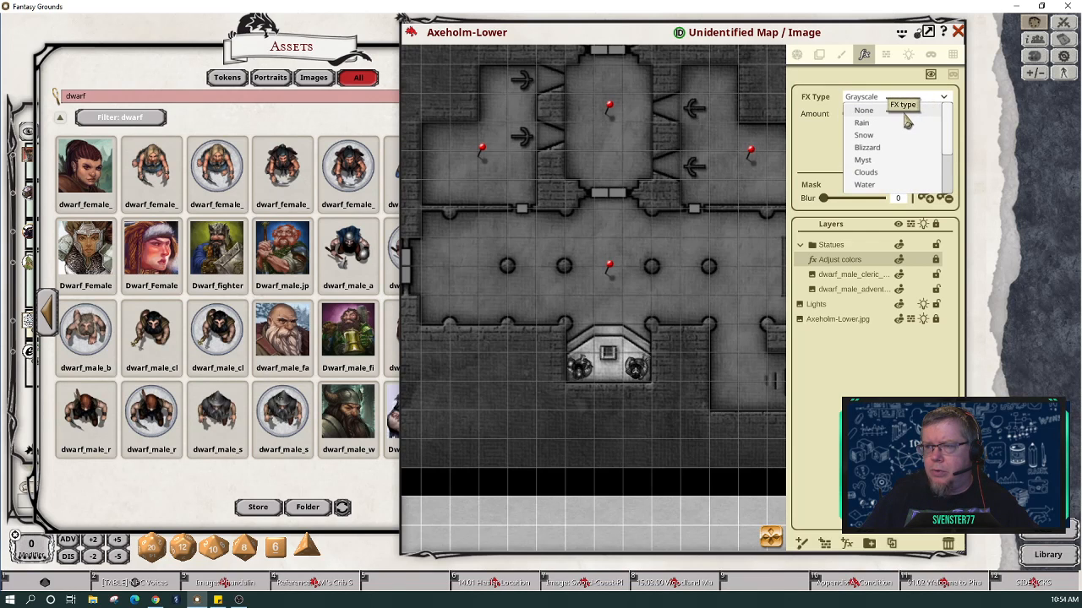
pyautogui.scroll(-1, 900, 169)
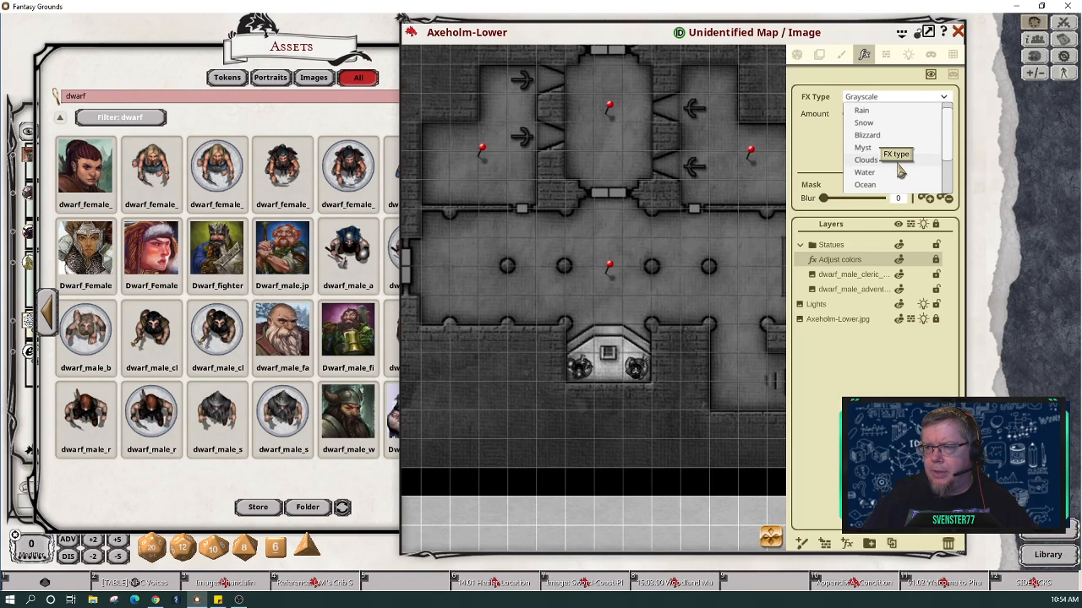
pyautogui.scroll(-3, 901, 169)
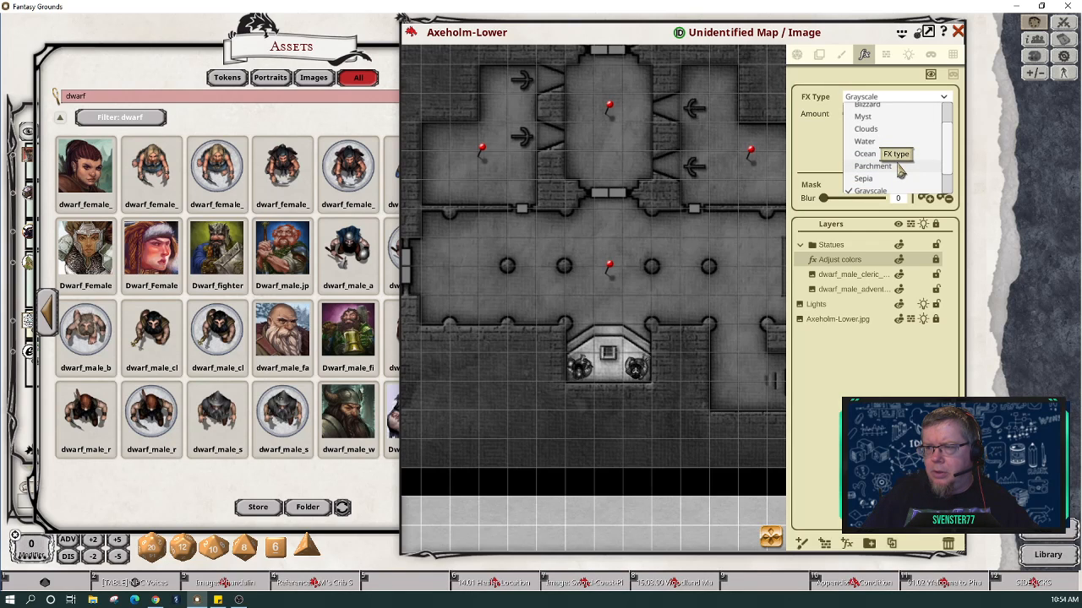
pyautogui.scroll(-1, 901, 169)
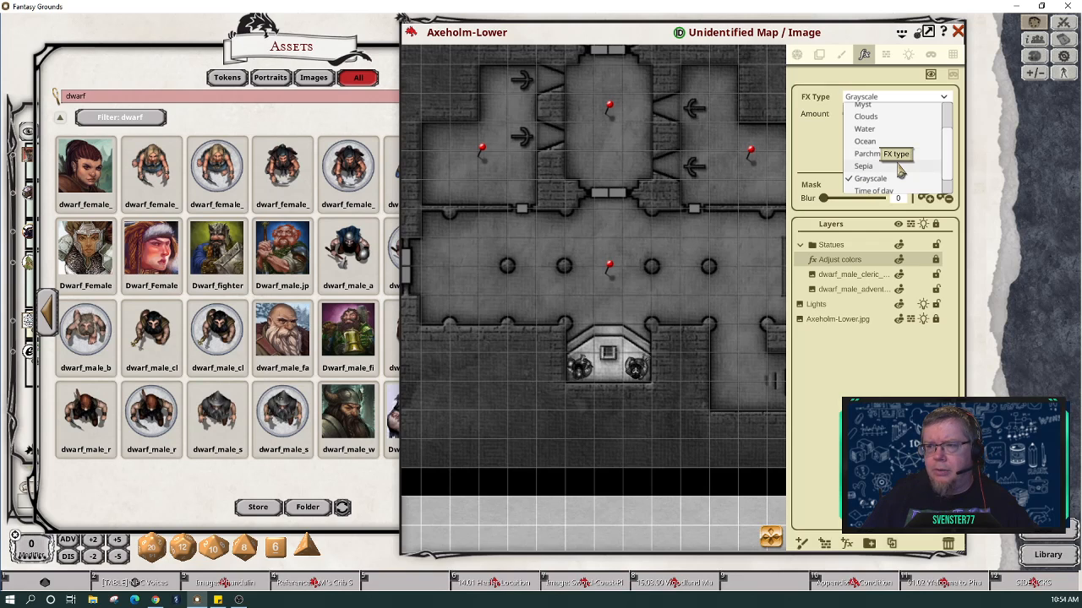
pyautogui.click(901, 167)
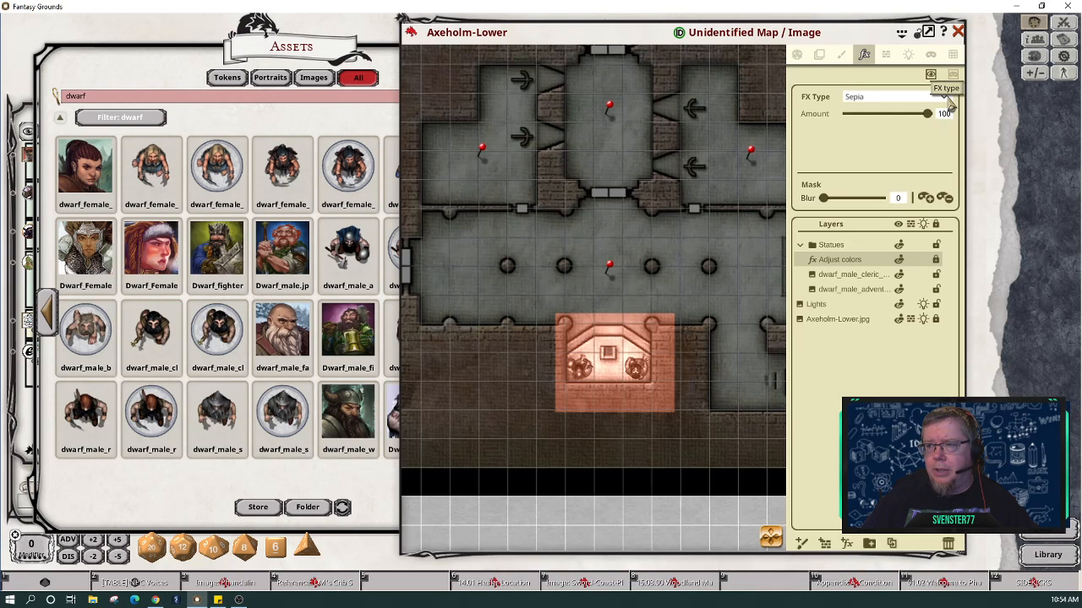
pyautogui.moveTo(928, 114); pyautogui.dragTo(899, 124)
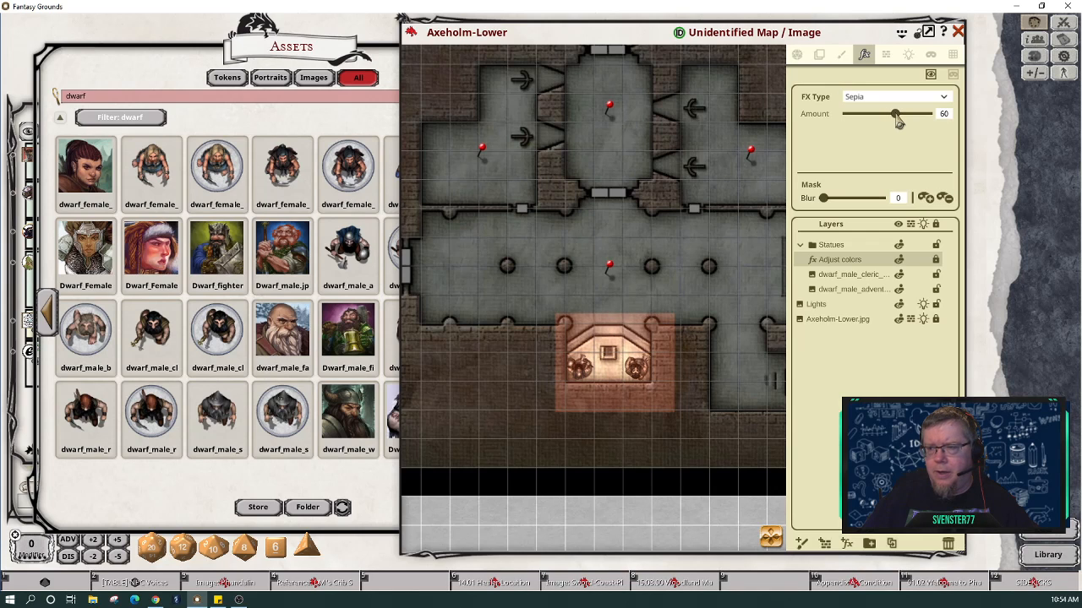
# Step: Try the Parchment effect, then revert to Sepia and zoom in on the statues
pyautogui.click(944, 98)
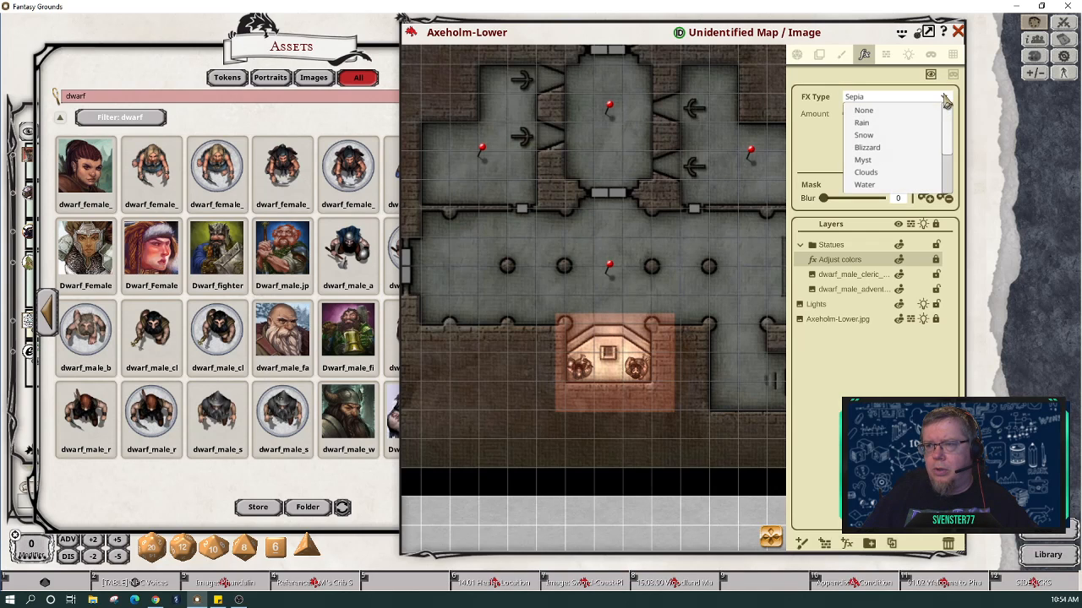
pyautogui.scroll(-3, 915, 162)
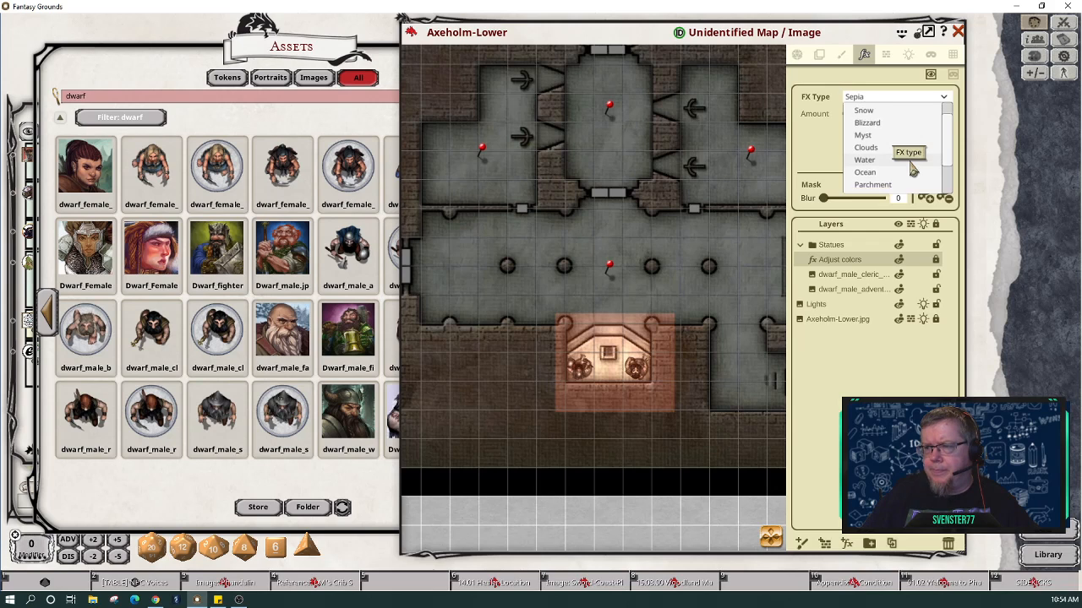
pyautogui.scroll(-3, 913, 169)
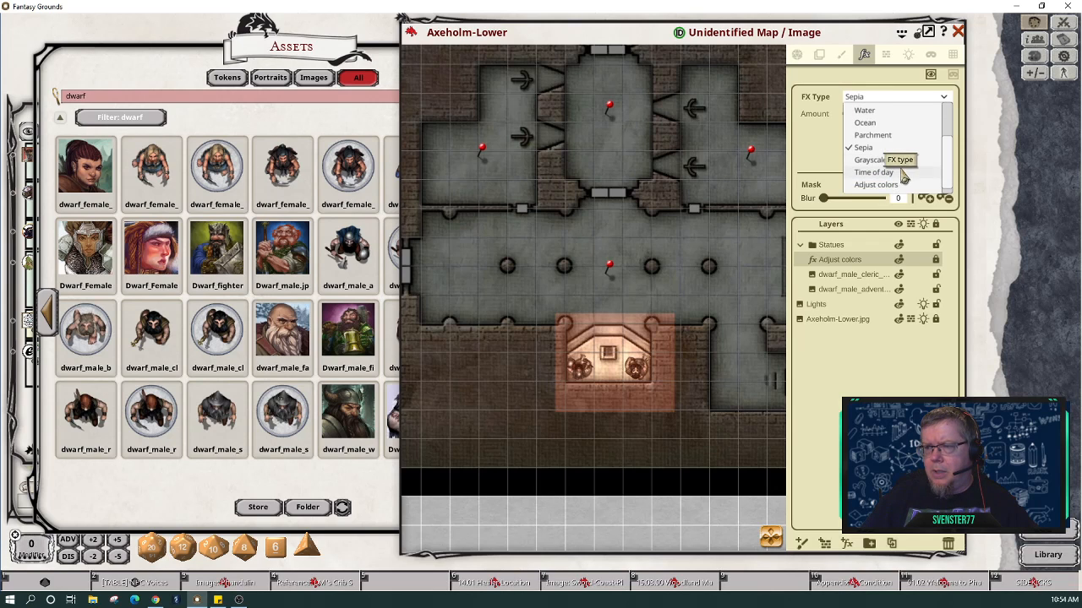
pyautogui.click(896, 137)
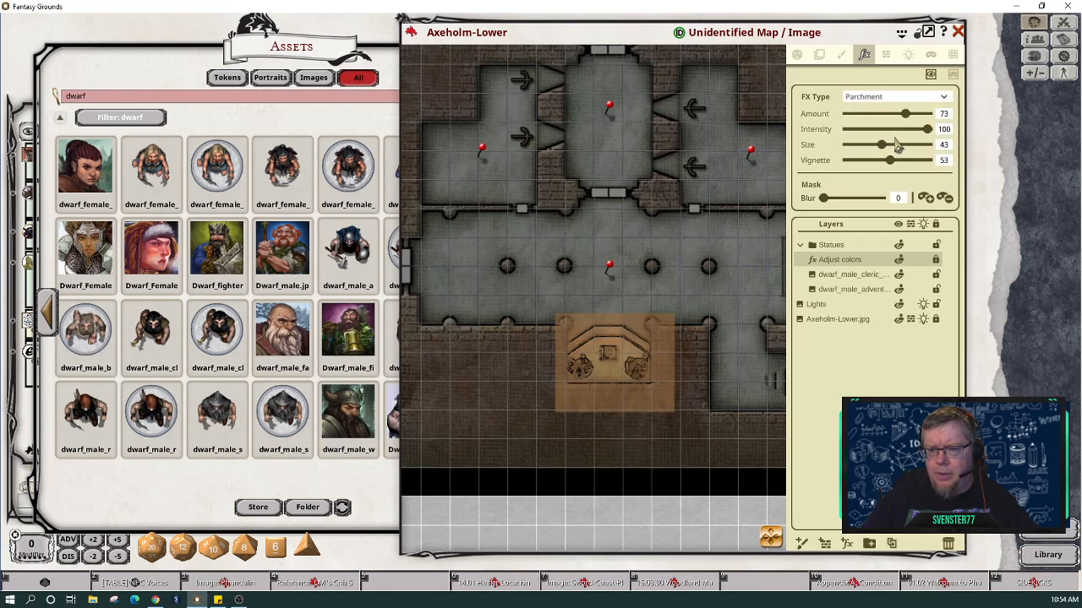
pyautogui.click(944, 97)
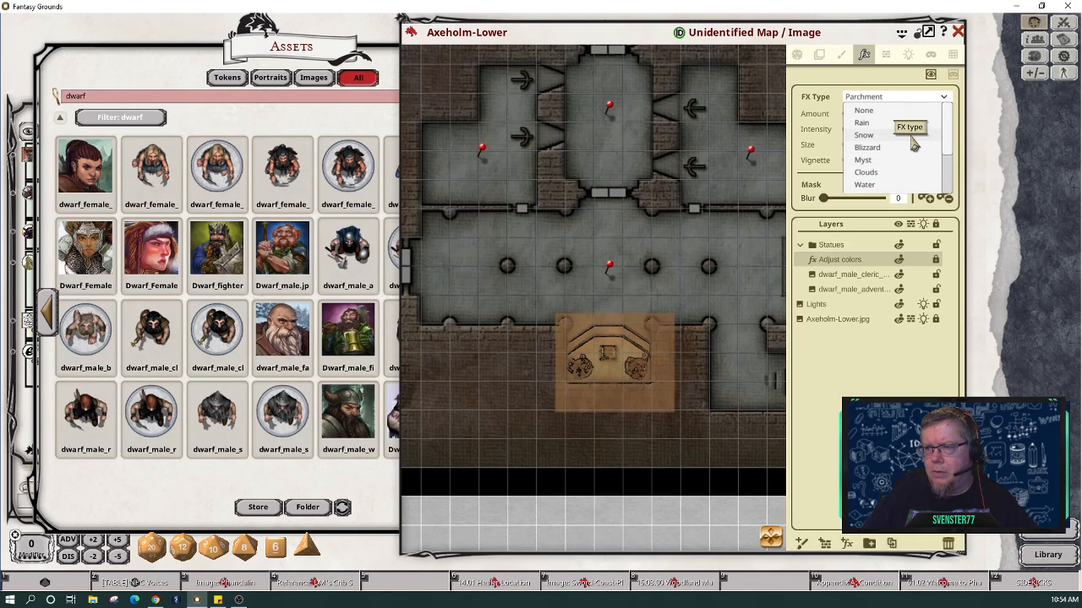
pyautogui.scroll(-3, 916, 169)
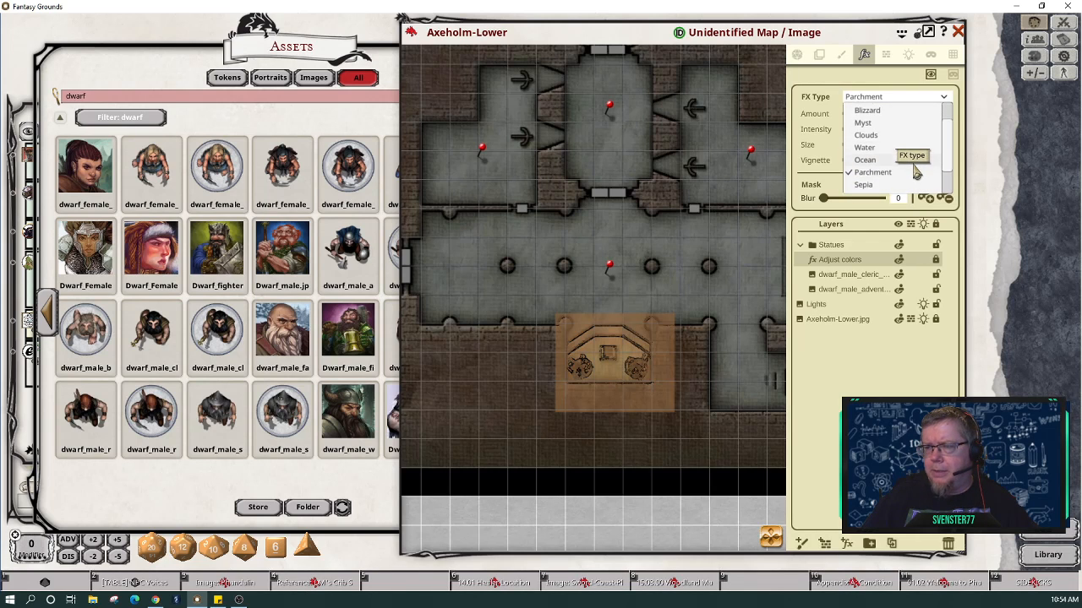
pyautogui.scroll(-1, 916, 170)
pyautogui.click(916, 169)
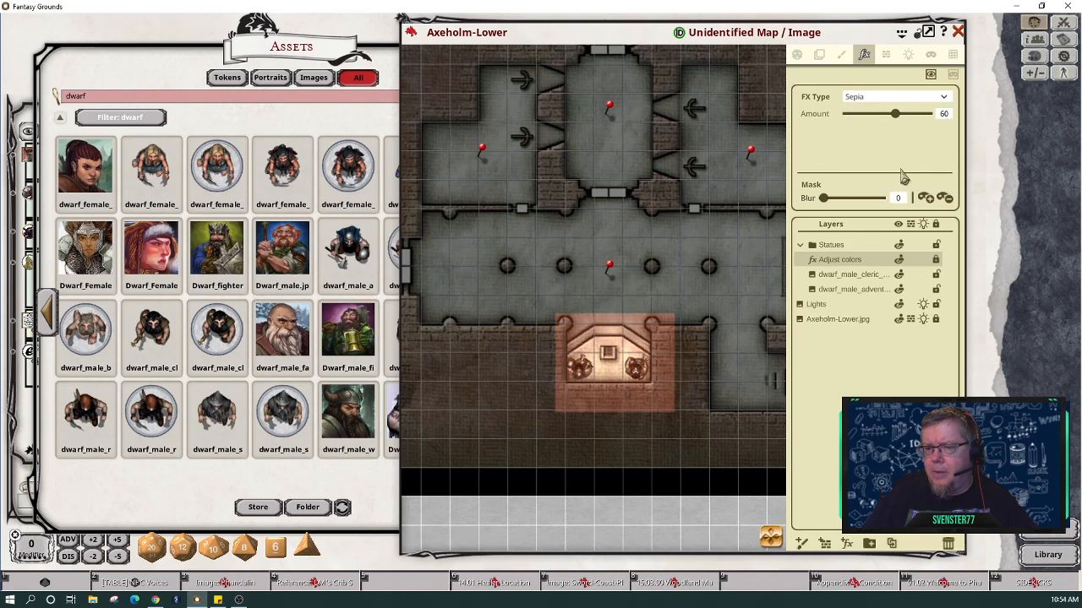
pyautogui.scroll(1, 632, 364)
pyautogui.scroll(2, 631, 353)
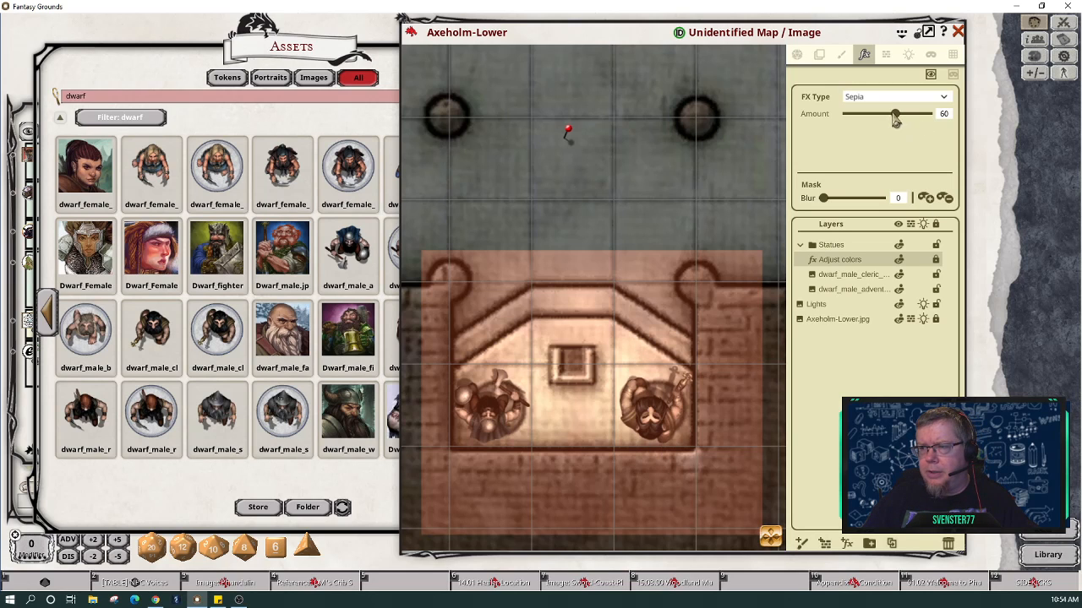
# Step: Raise the sepia to 83, hide it from the alcove's top, and set mask blur 51
pyautogui.moveTo(896, 119); pyautogui.dragTo(915, 120)
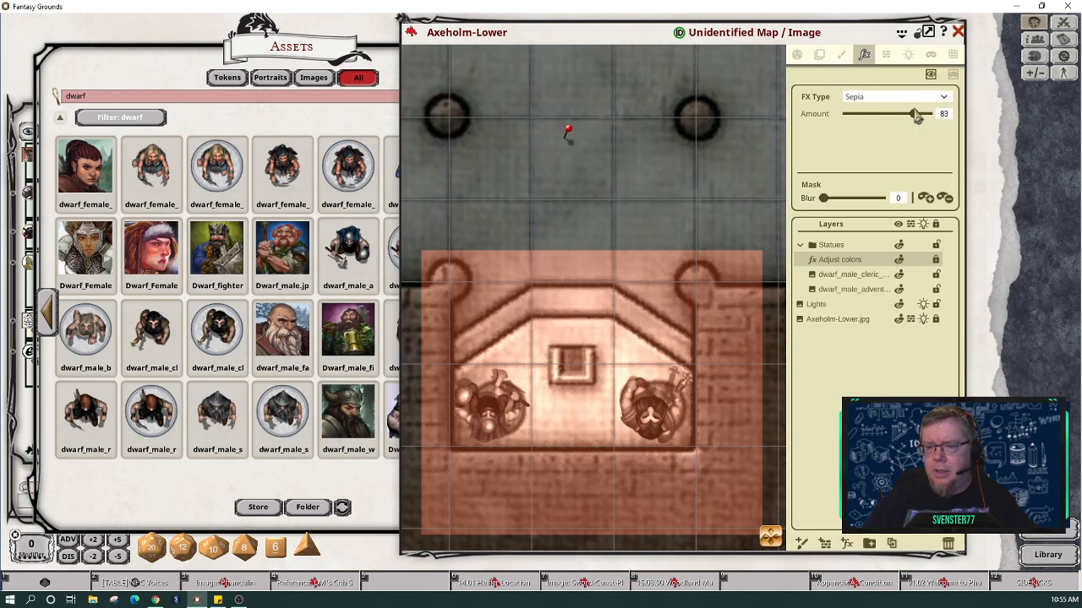
pyautogui.click(954, 77)
pyautogui.moveTo(411, 249); pyautogui.dragTo(770, 369)
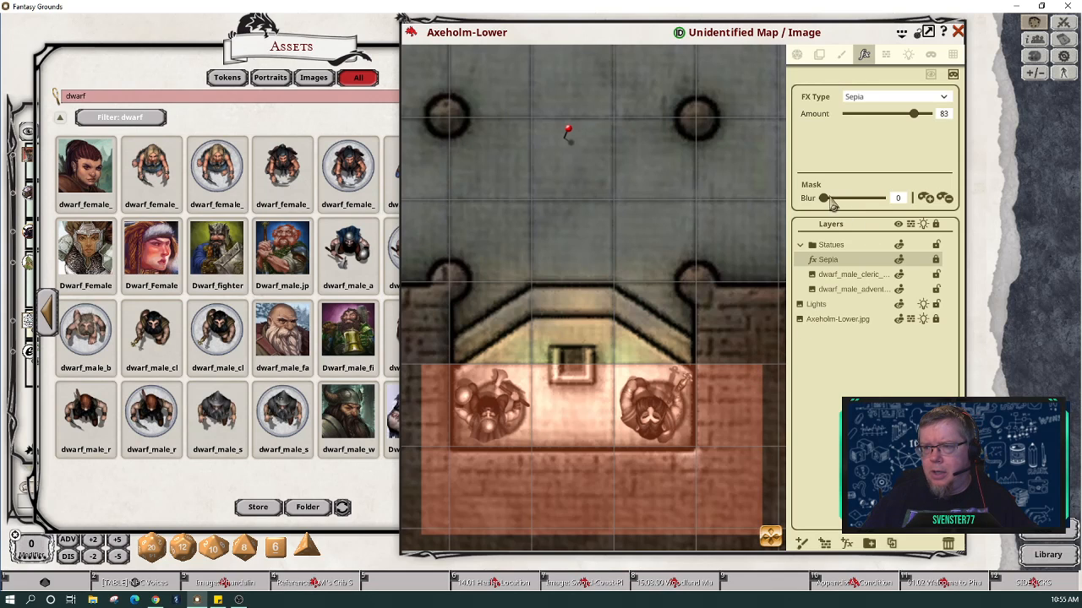
pyautogui.moveTo(826, 203); pyautogui.dragTo(854, 205)
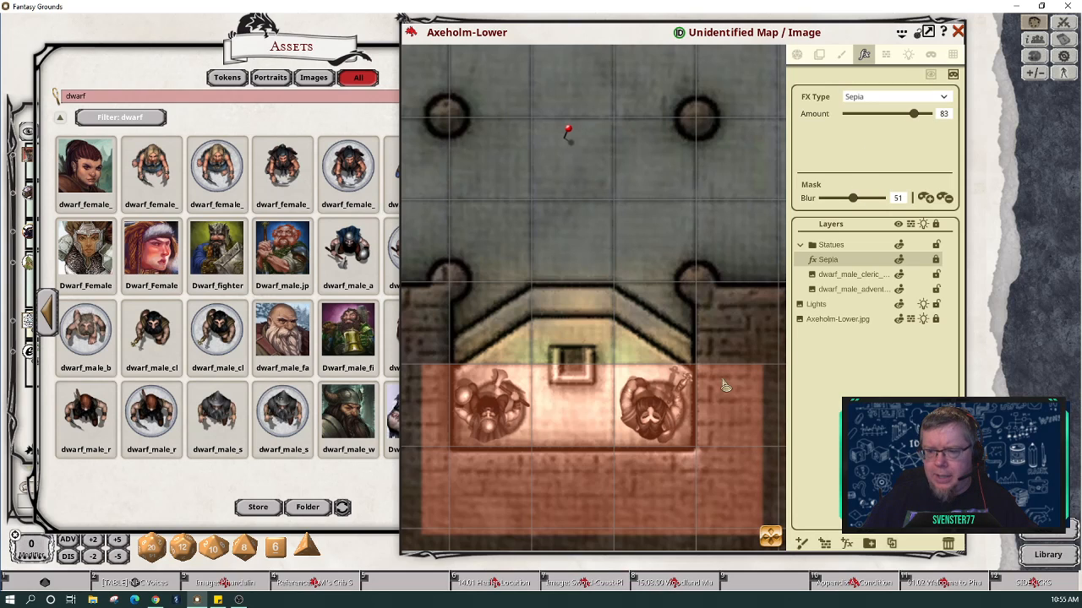
pyautogui.moveTo(699, 355); pyautogui.dragTo(766, 548)
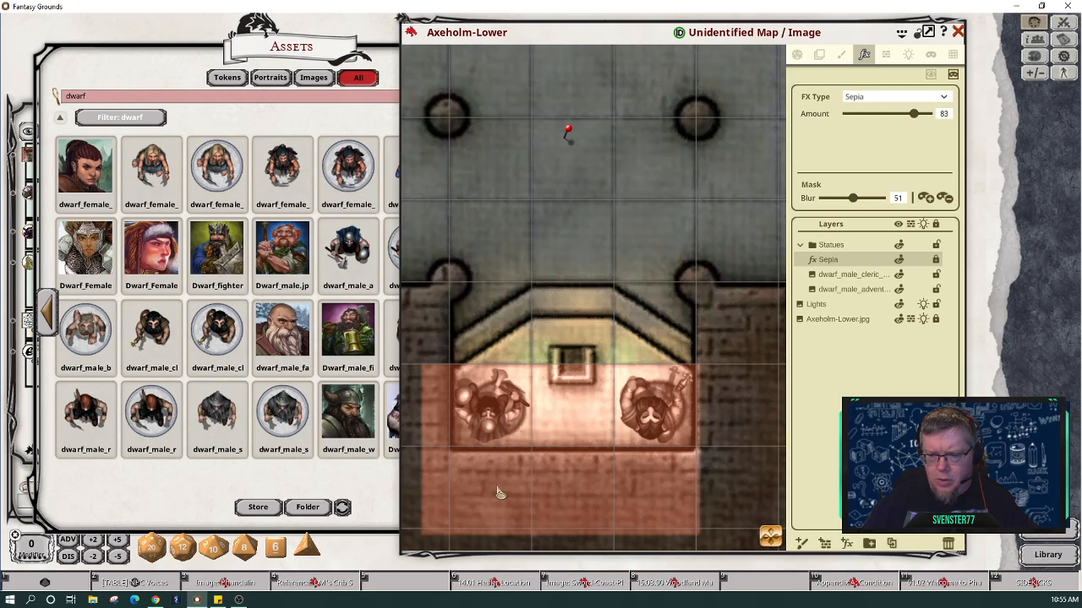
# Step: Hide the sepia from the bottom strip, left edge, middle column and, freehand, the left statue
pyautogui.moveTo(446, 472); pyautogui.dragTo(718, 554)
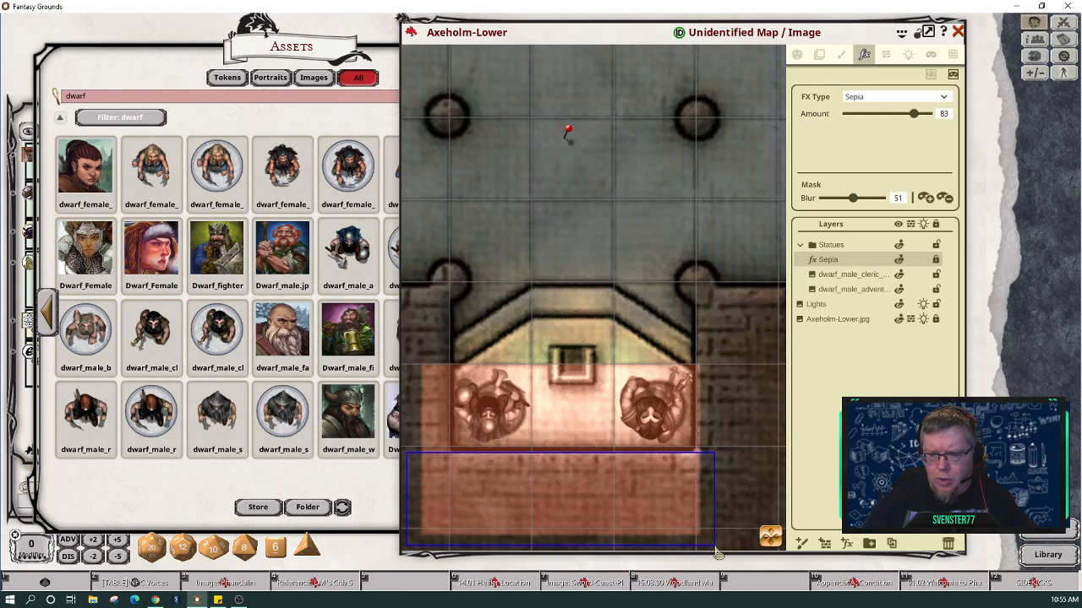
pyautogui.moveTo(420, 365); pyautogui.dragTo(460, 480)
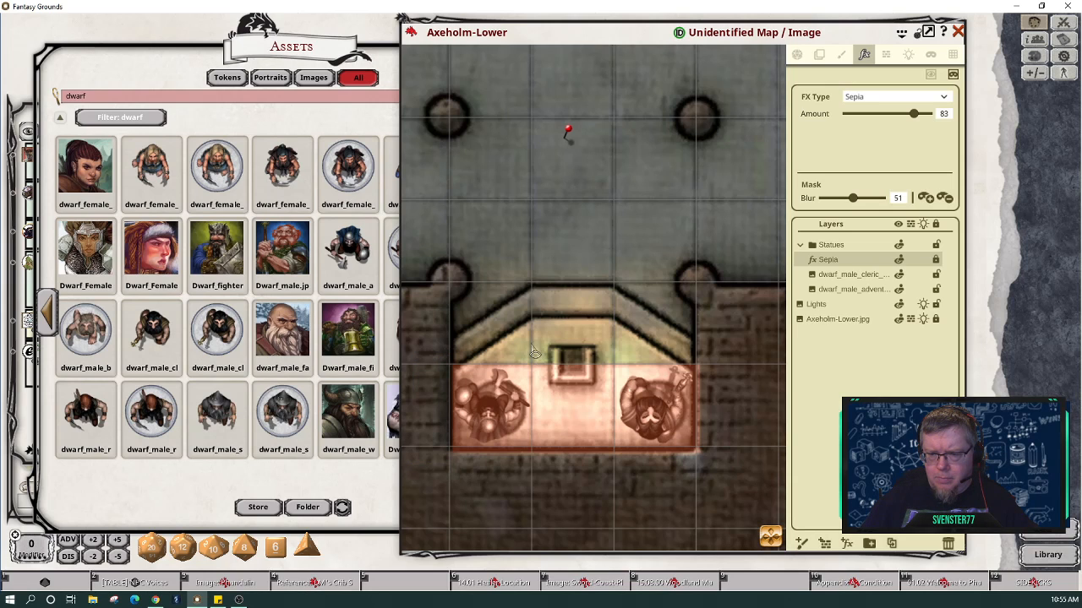
pyautogui.moveTo(533, 352); pyautogui.dragTo(615, 480)
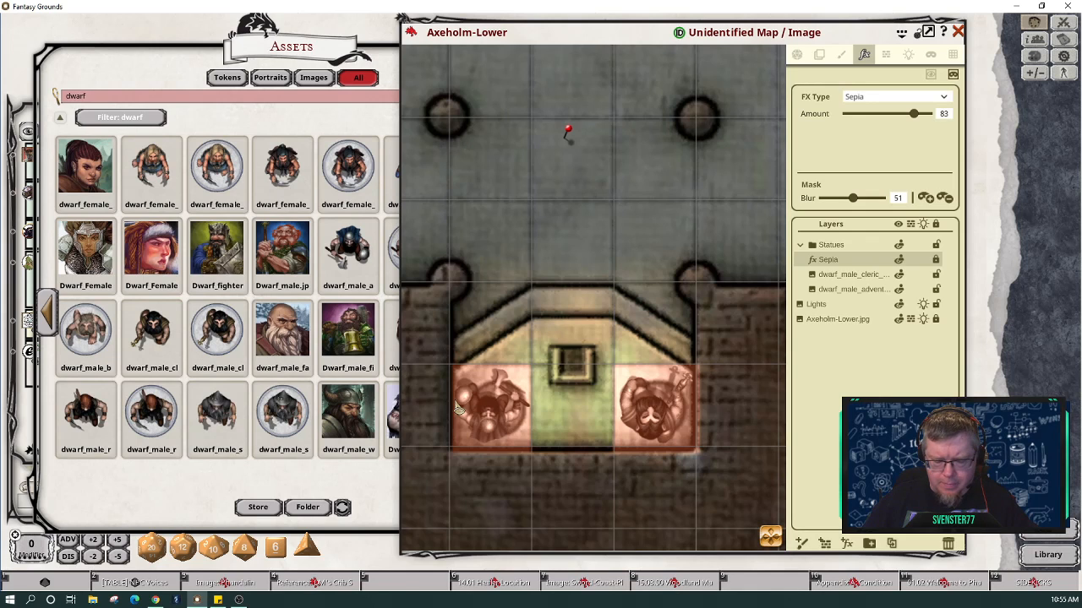
pyautogui.press('alt')
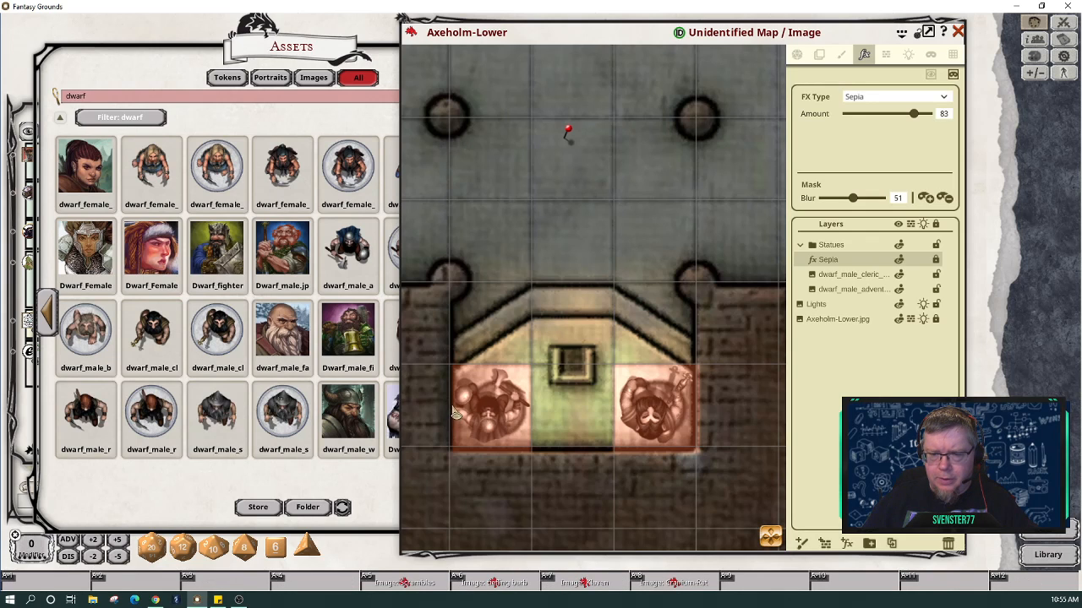
pyautogui.moveTo(456, 392)
pyautogui.mouseDown()
pyautogui.moveTo(488, 390)
pyautogui.moveTo(504, 370)
pyautogui.moveTo(505, 389)
pyautogui.moveTo(533, 417)
pyautogui.moveTo(485, 450)
pyautogui.moveTo(458, 419)
pyautogui.moveTo(462, 408)
pyautogui.mouseUp()
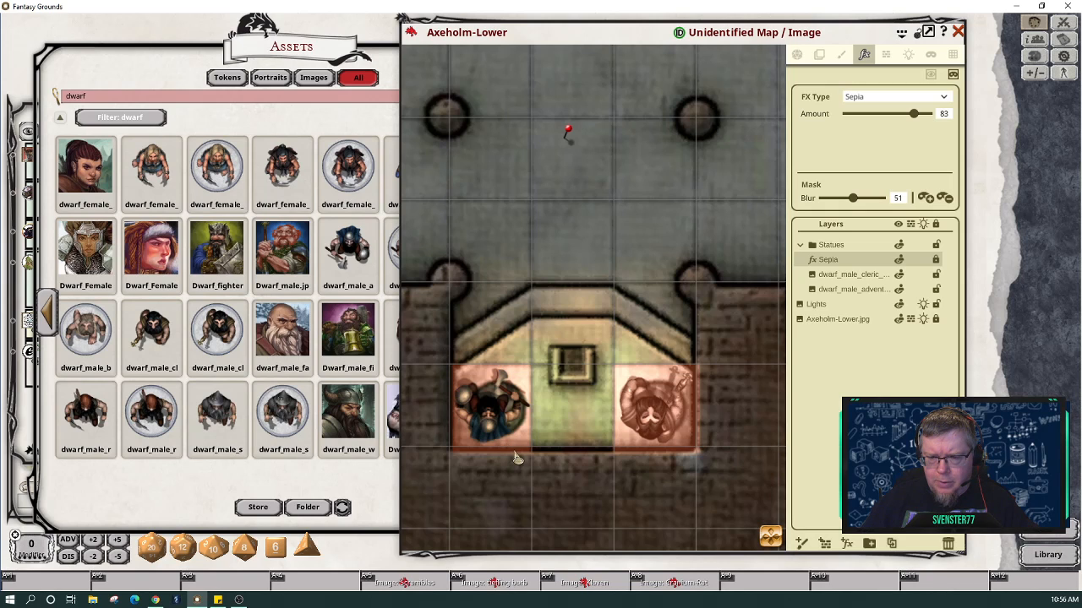
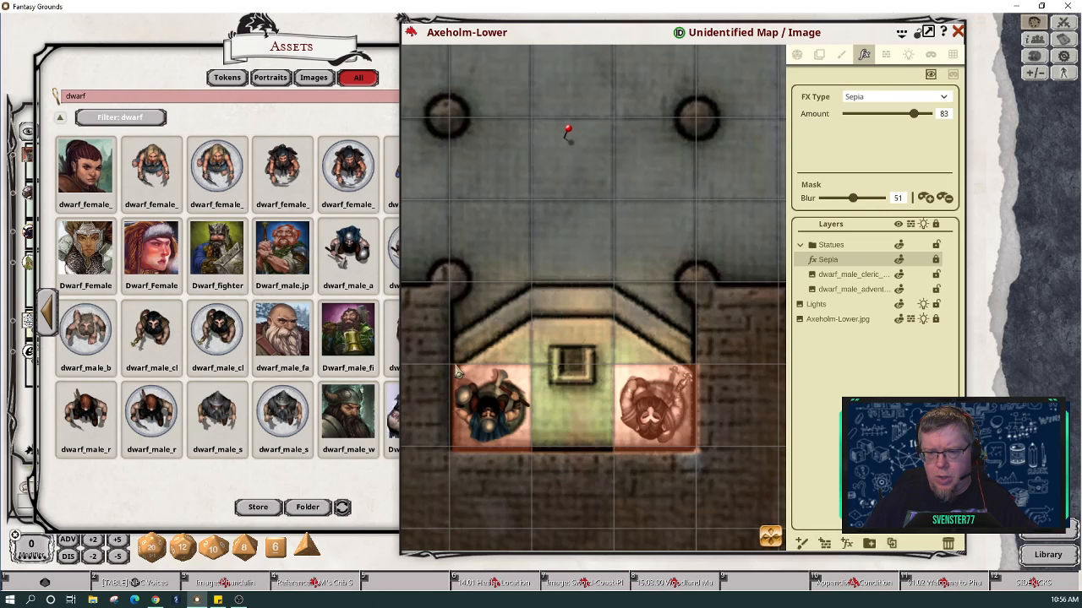
# Step: Erase the square sepia mask over both dwarf statues, then repaint sepia onto just the left dwarf
pyautogui.click(952, 74)
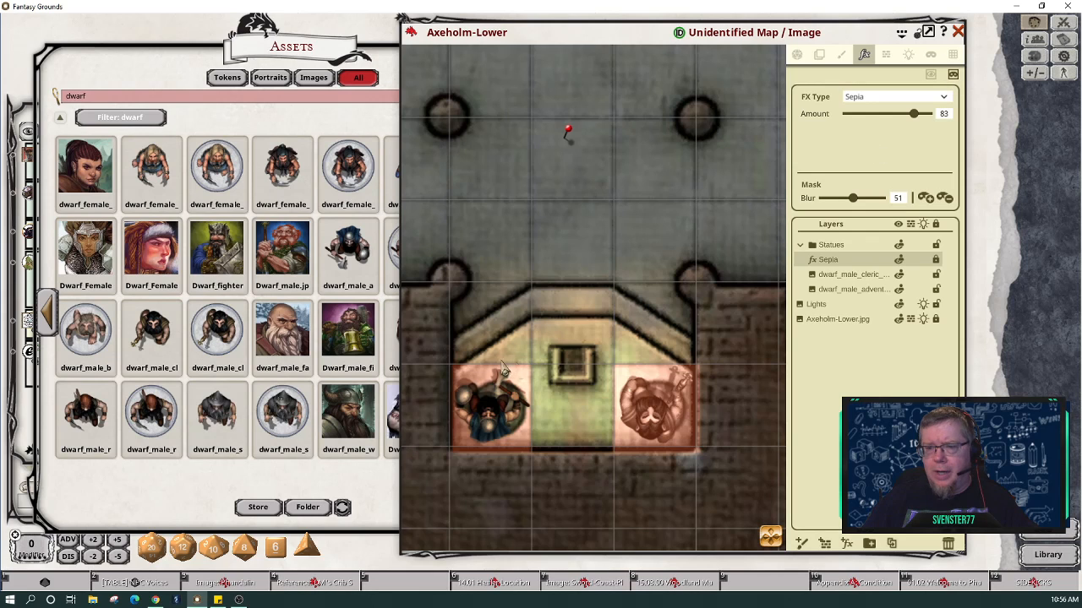
pyautogui.moveTo(446, 365); pyautogui.dragTo(714, 464)
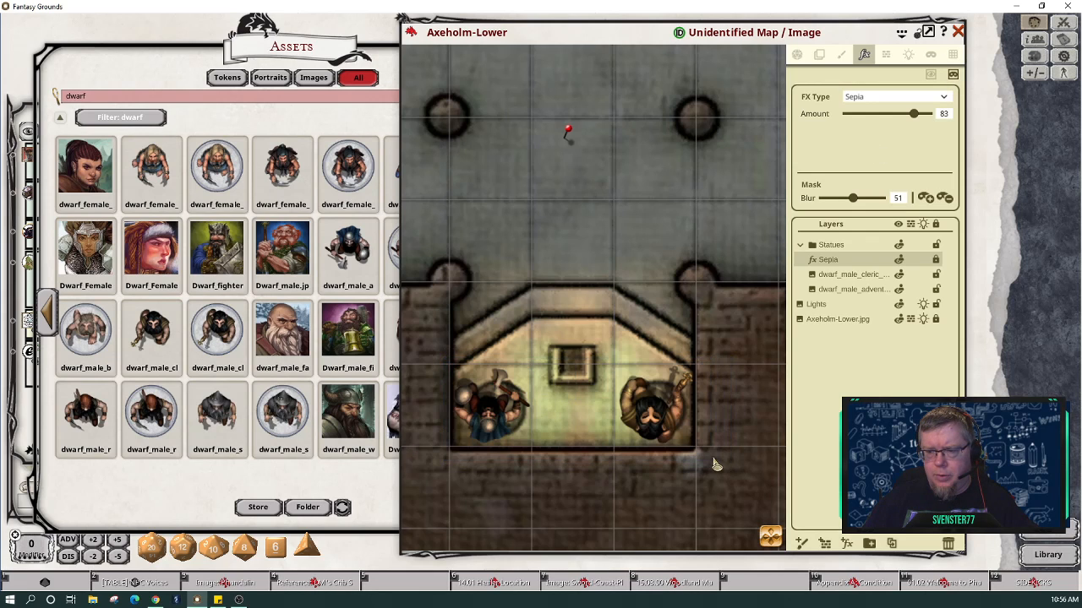
pyautogui.click(930, 74)
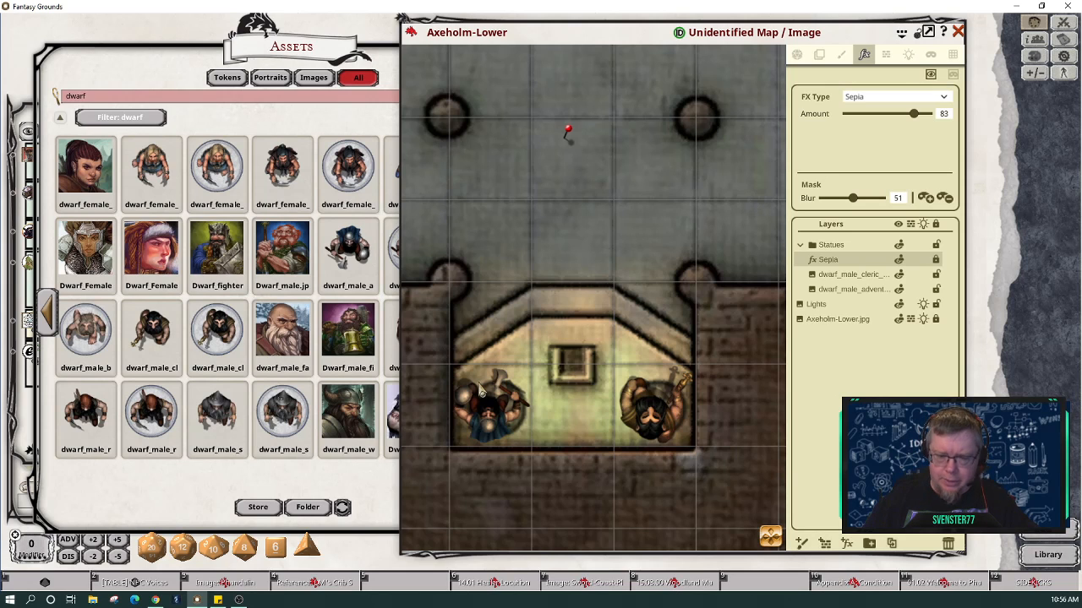
pyautogui.scroll(3, 463, 395)
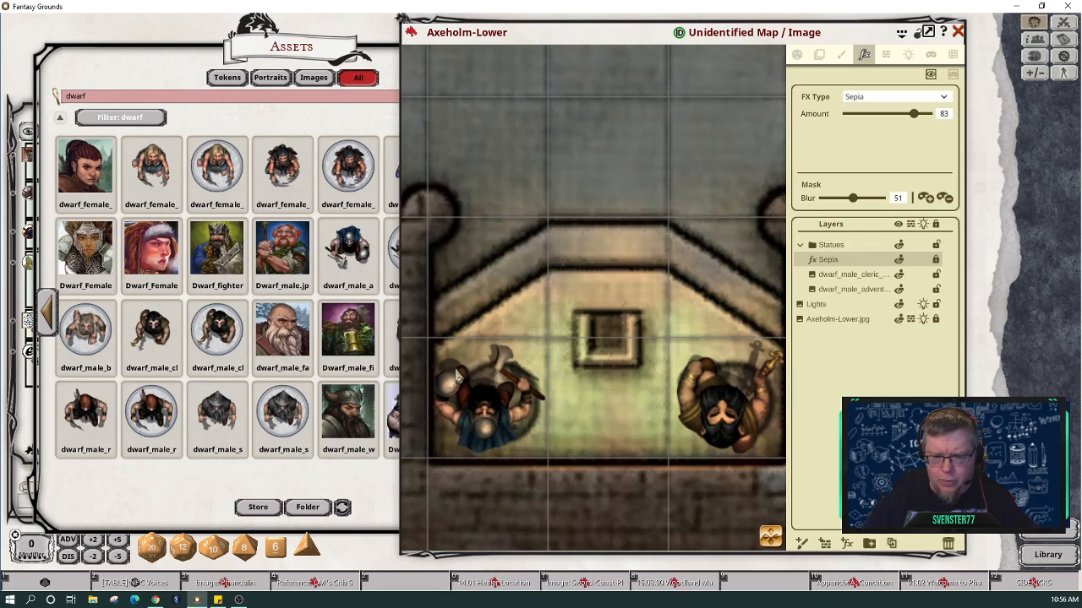
pyautogui.press('alt')
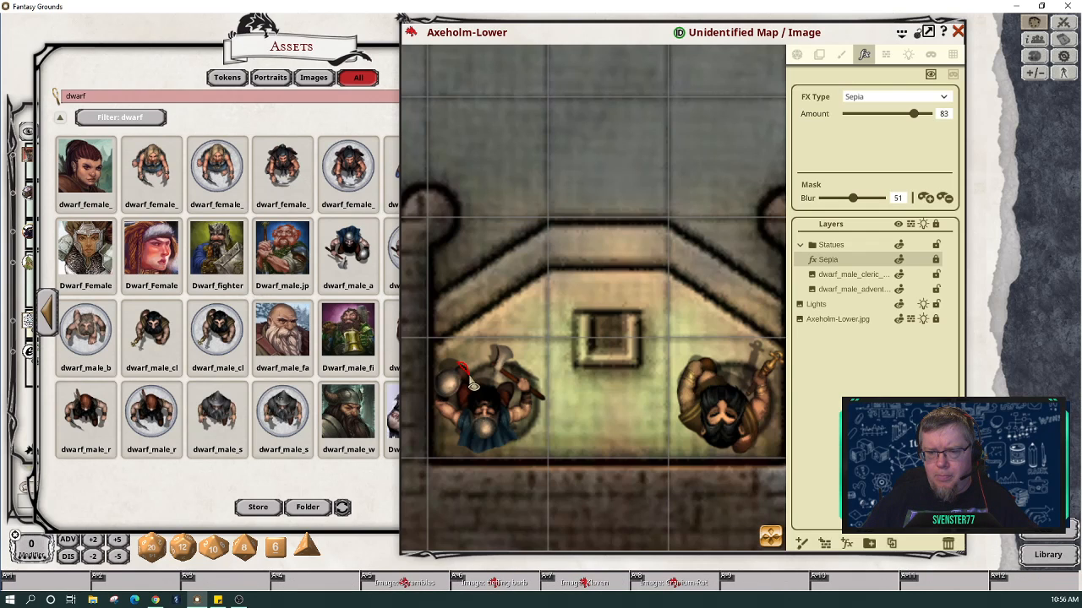
pyautogui.moveTo(473, 385)
pyautogui.mouseDown()
pyautogui.moveTo(510, 353)
pyautogui.moveTo(514, 374)
pyautogui.moveTo(551, 411)
pyautogui.moveTo(539, 440)
pyautogui.moveTo(507, 453)
pyautogui.moveTo(456, 453)
pyautogui.moveTo(436, 398)
pyautogui.moveTo(461, 375)
pyautogui.mouseUp()
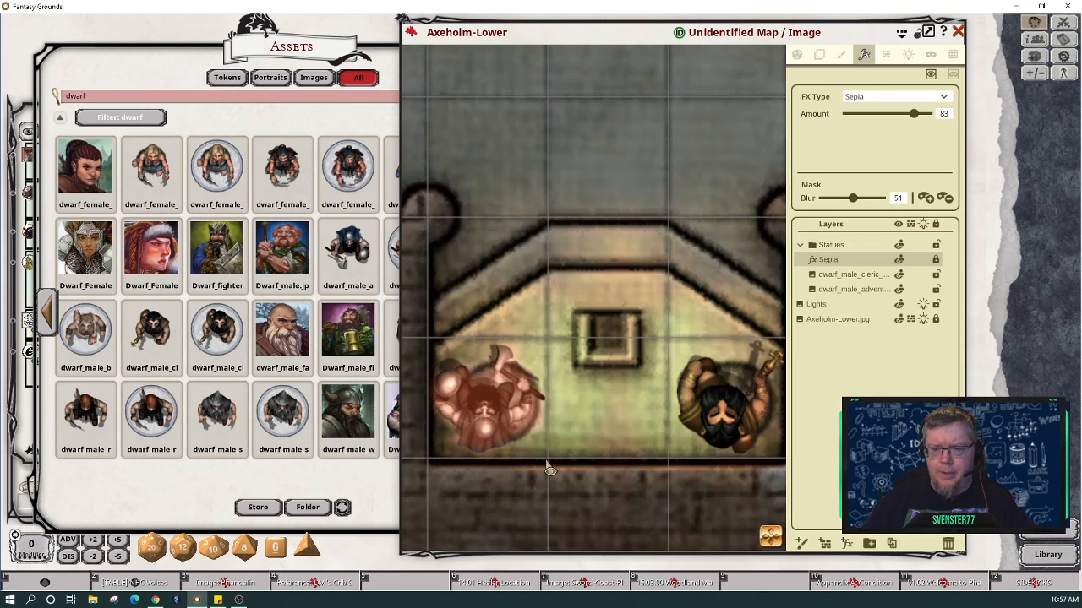
# Step: Paint the sepia mask onto the right dwarf statue
pyautogui.click(770, 538)
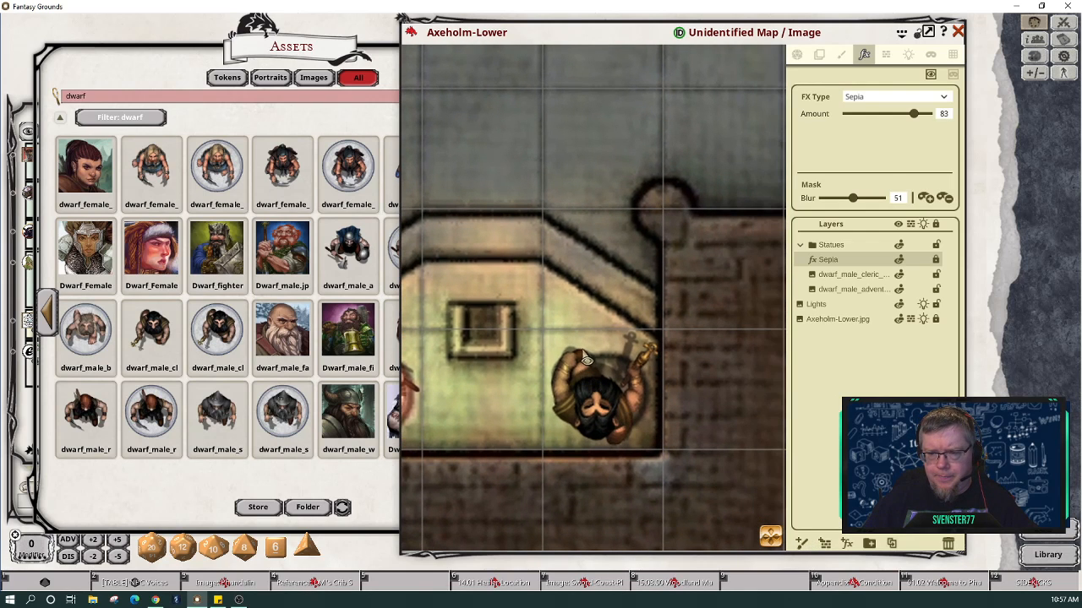
pyautogui.press('alt')
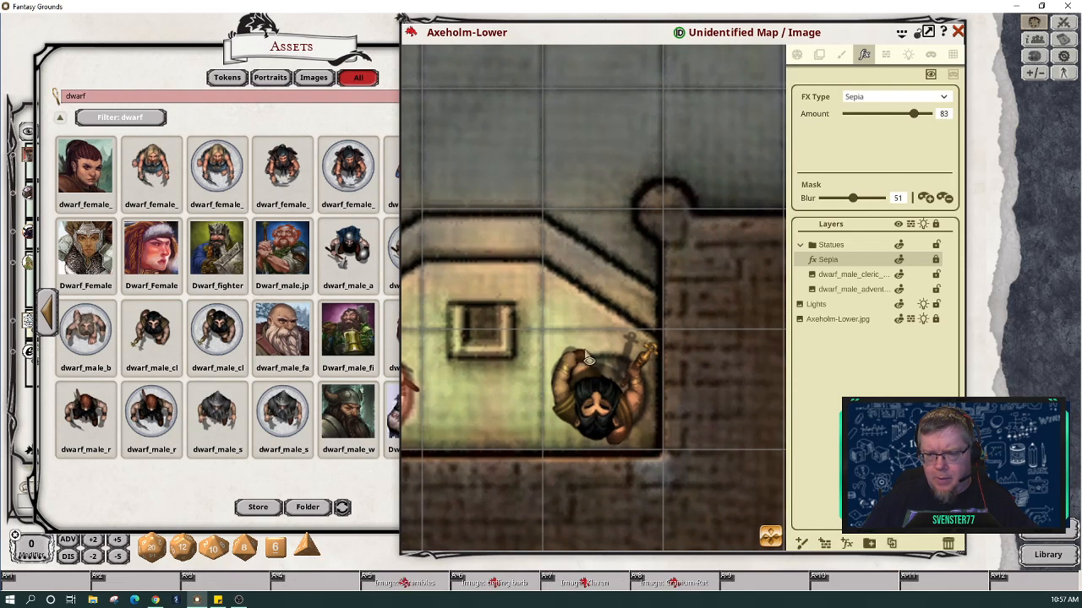
pyautogui.moveTo(595, 369)
pyautogui.mouseDown()
pyautogui.moveTo(645, 367)
pyautogui.moveTo(660, 353)
pyautogui.moveTo(642, 379)
pyautogui.moveTo(639, 440)
pyautogui.moveTo(617, 454)
pyautogui.moveTo(586, 451)
pyautogui.moveTo(558, 425)
pyautogui.moveTo(558, 373)
pyautogui.moveTo(590, 357)
pyautogui.mouseUp()
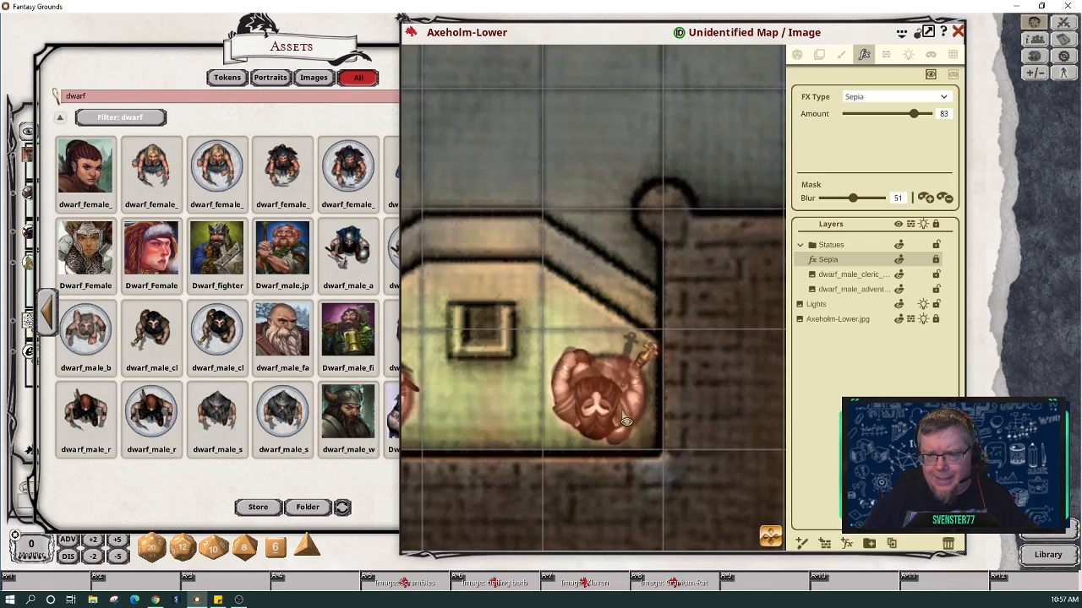
# Step: Try the Grayscale effect type, then switch back to Sepia and zoom into the alcove
pyautogui.scroll(-4, 473, 420)
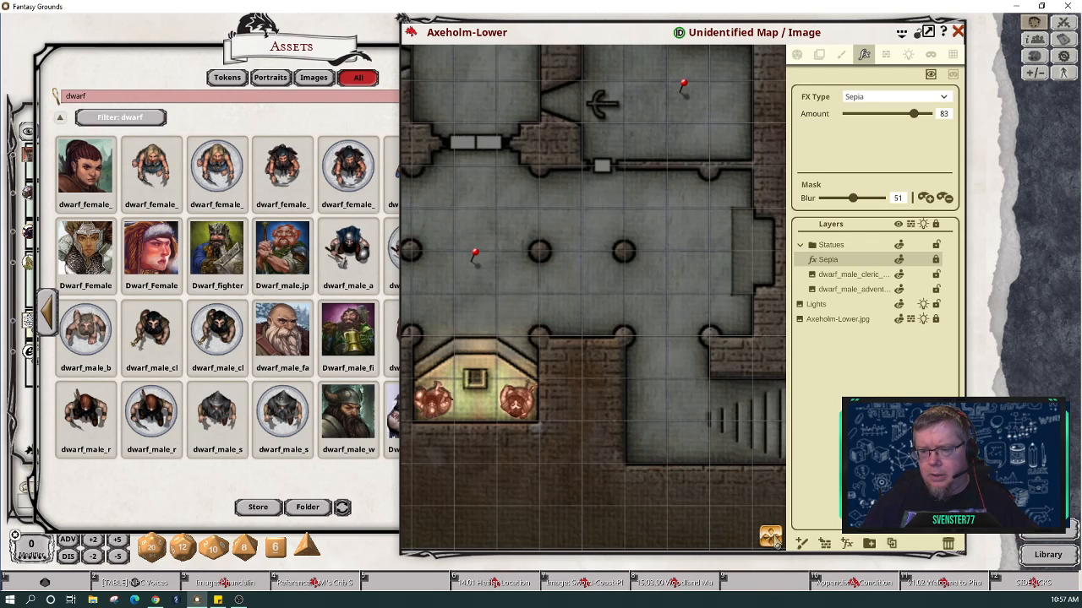
pyautogui.moveTo(769, 535); pyautogui.dragTo(734, 534)
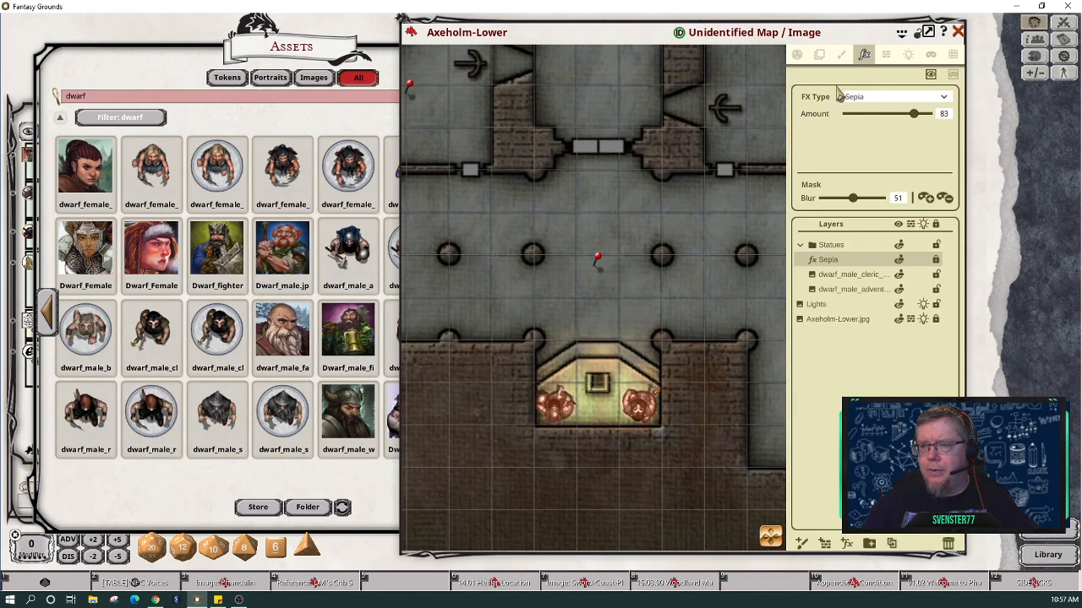
pyautogui.click(938, 100)
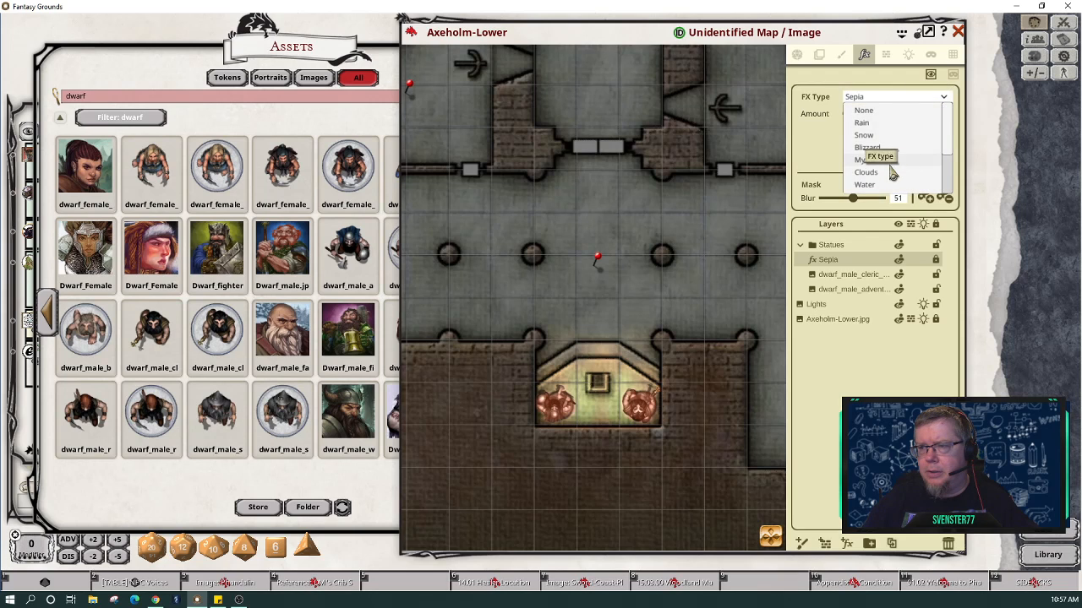
pyautogui.scroll(-4, 888, 165)
pyautogui.scroll(-1, 892, 173)
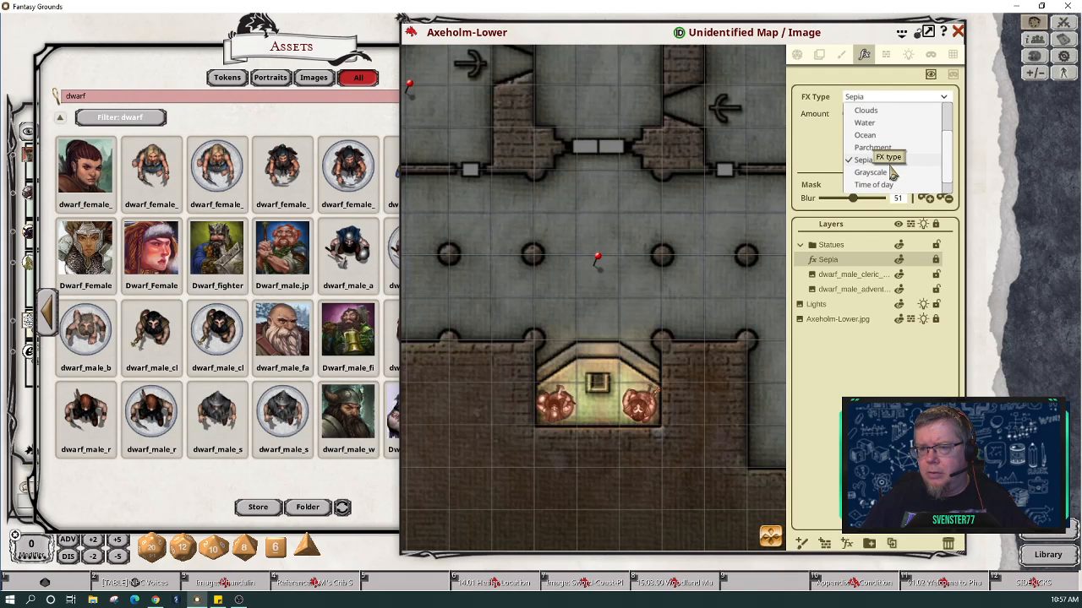
pyautogui.click(887, 173)
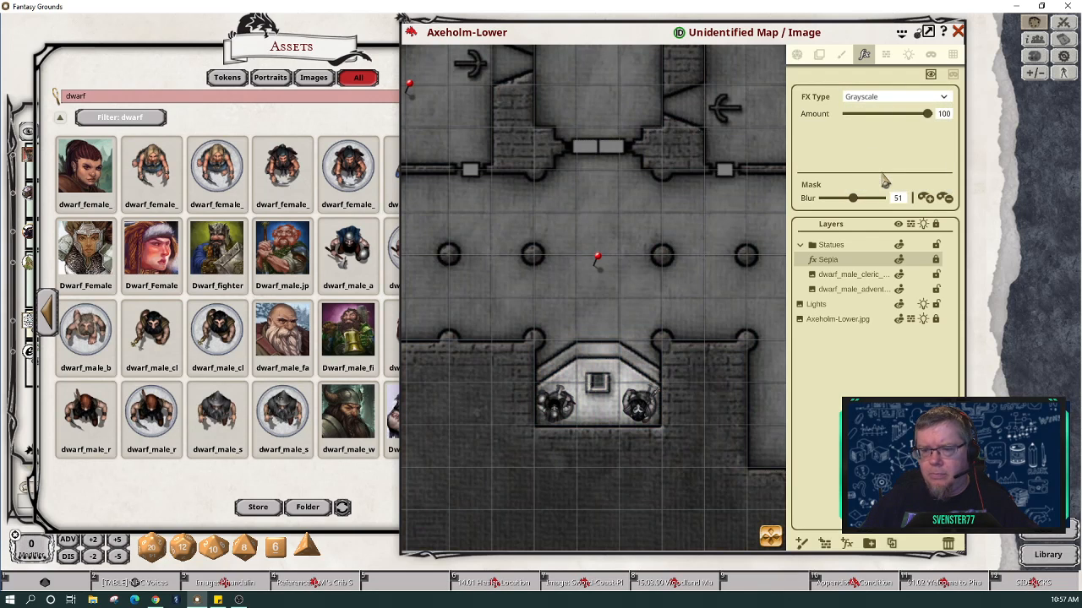
pyautogui.click(942, 96)
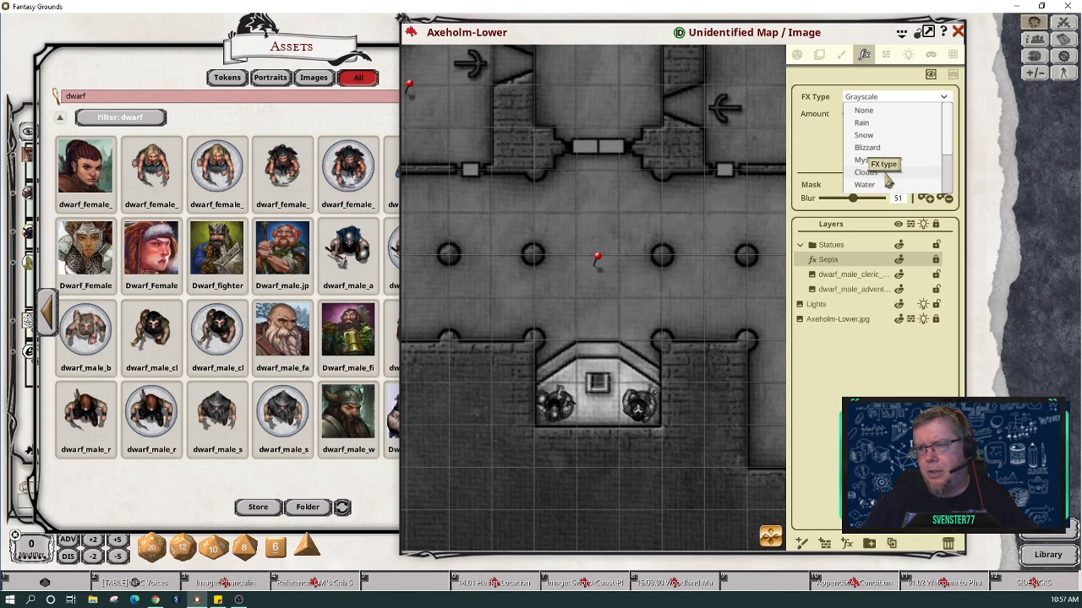
pyautogui.scroll(-3, 892, 169)
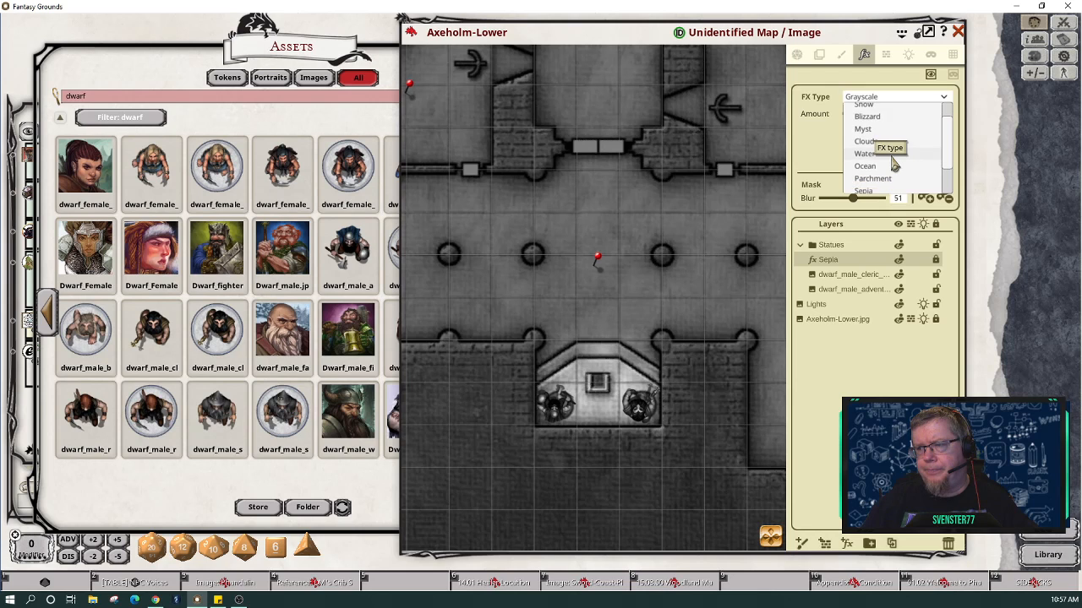
pyautogui.scroll(-1, 888, 169)
pyautogui.click(871, 179)
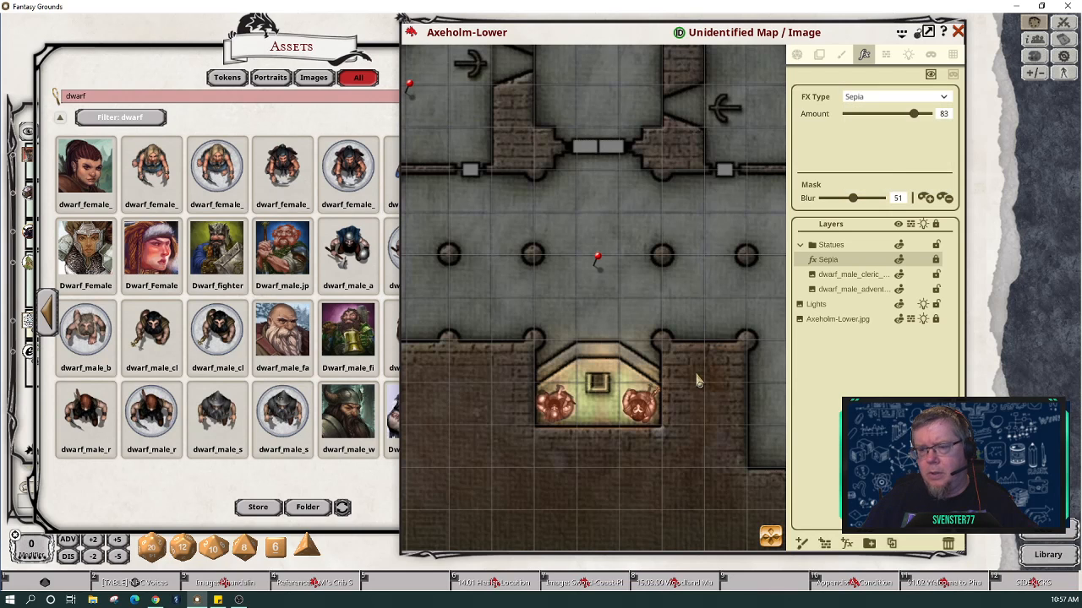
pyautogui.scroll(-3, 699, 386)
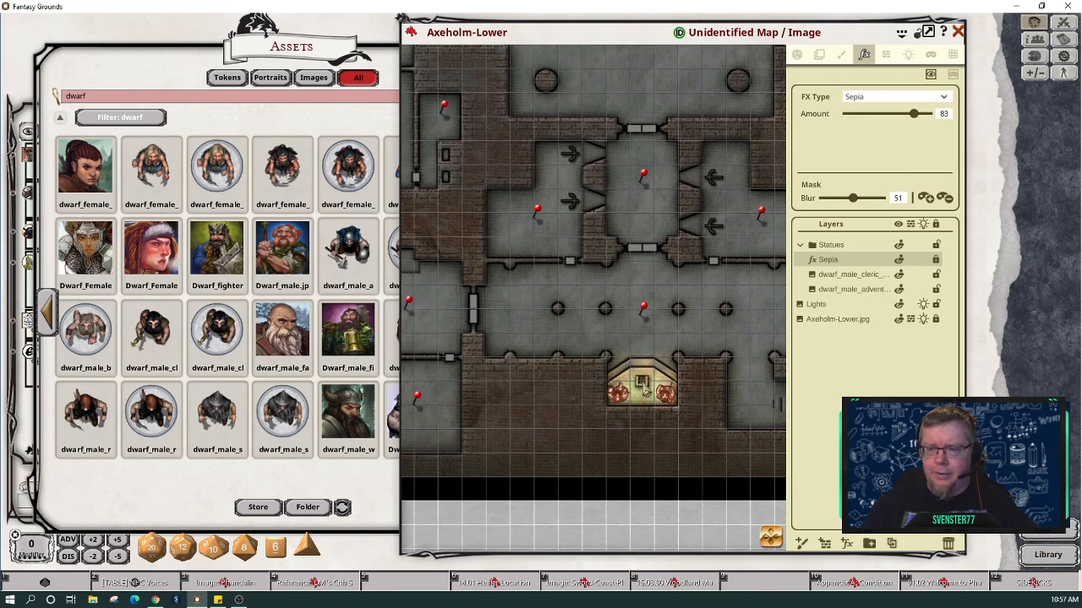
pyautogui.scroll(5, 673, 399)
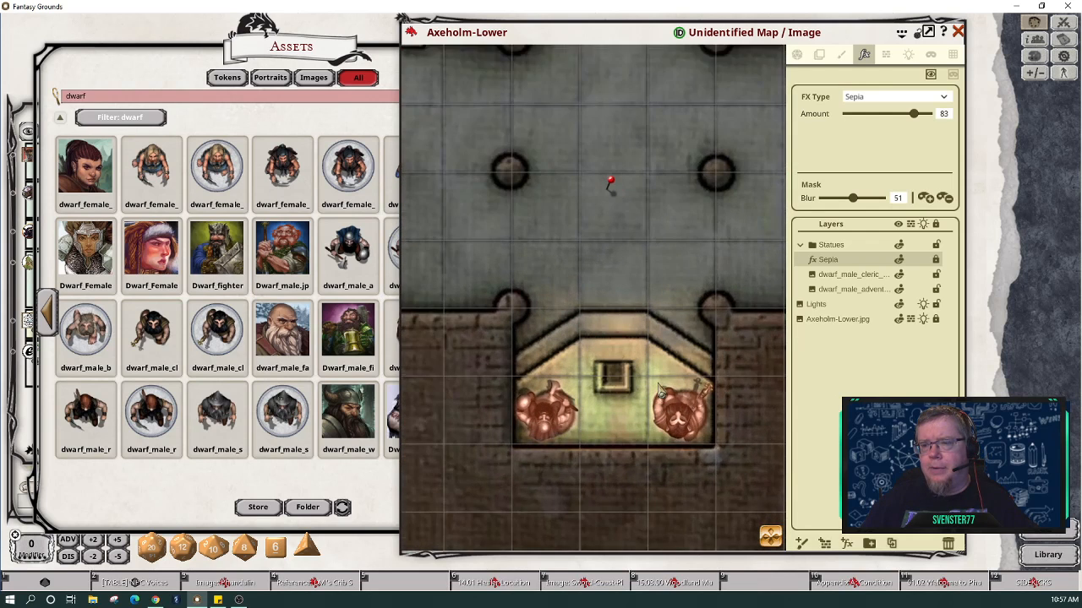
# Step: Set the Lights layer's light range to bright 2.5 and dim 7.5
pyautogui.click(909, 54)
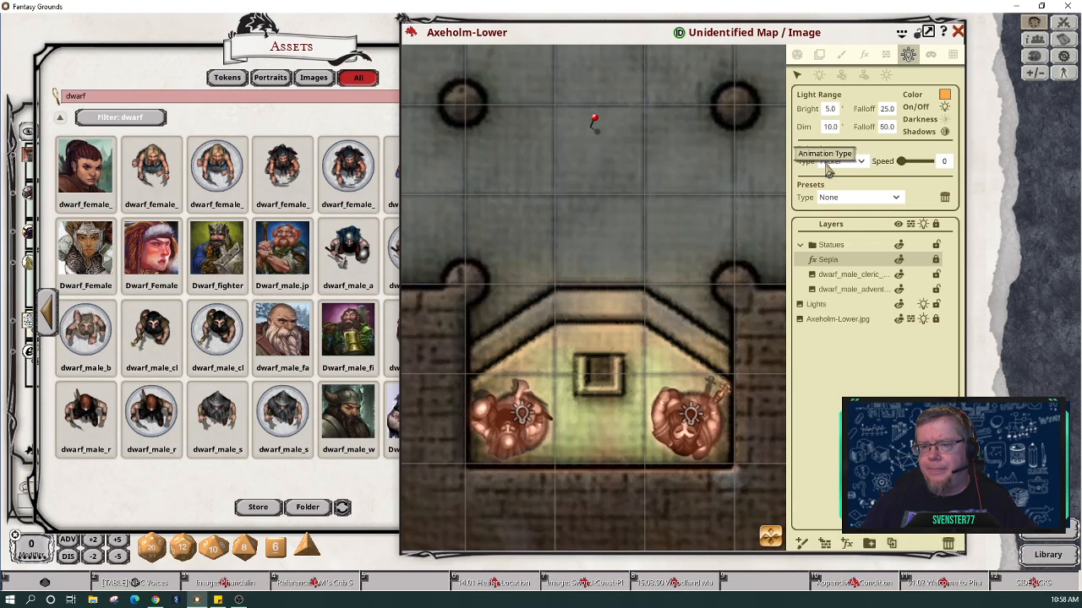
pyautogui.click(830, 110)
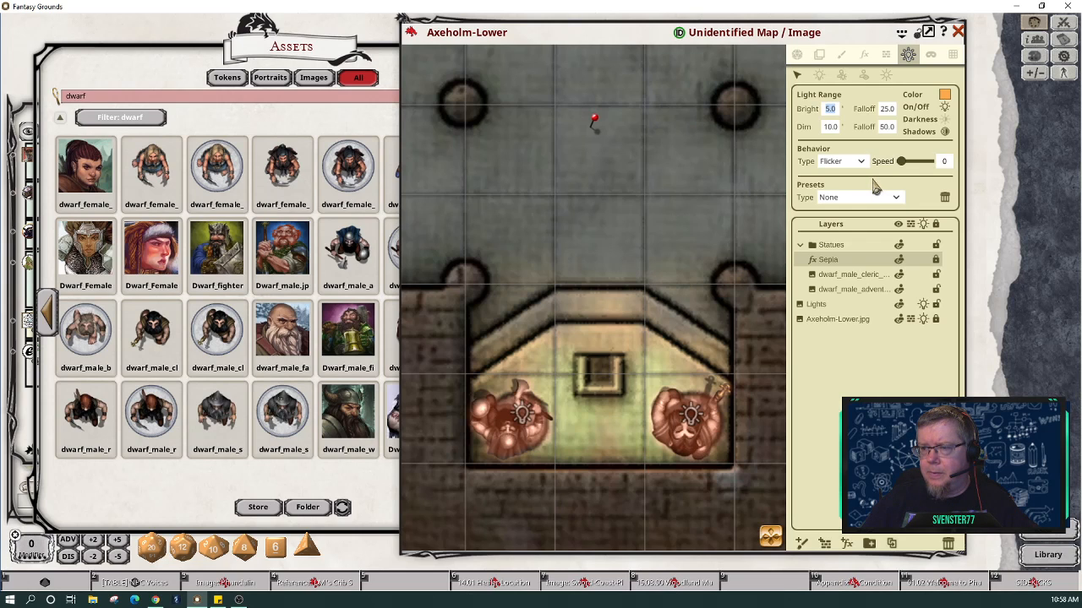
pyautogui.click(818, 306)
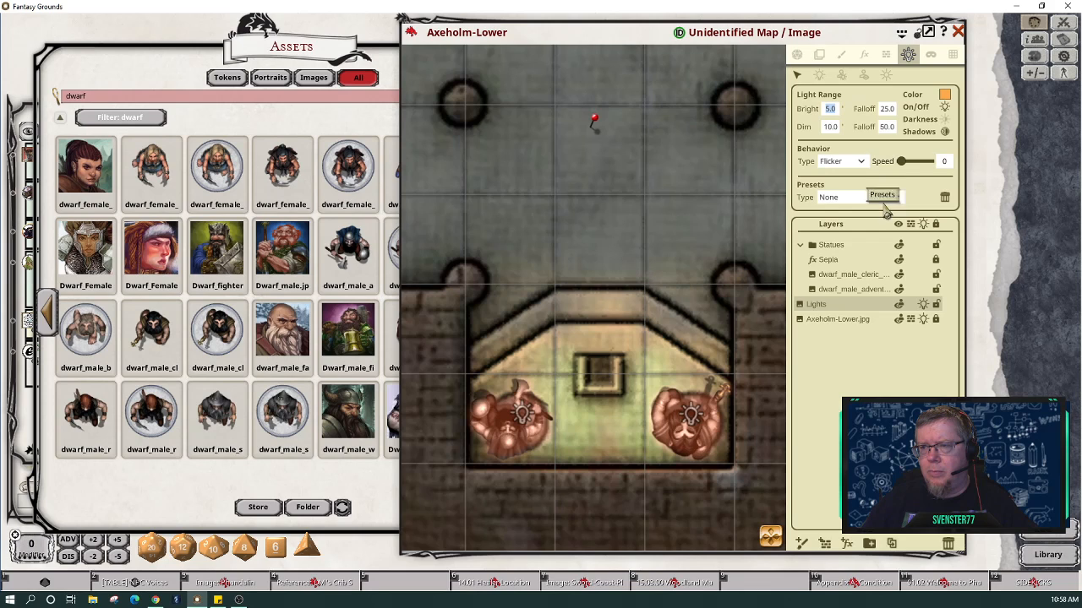
pyautogui.write('2.5')
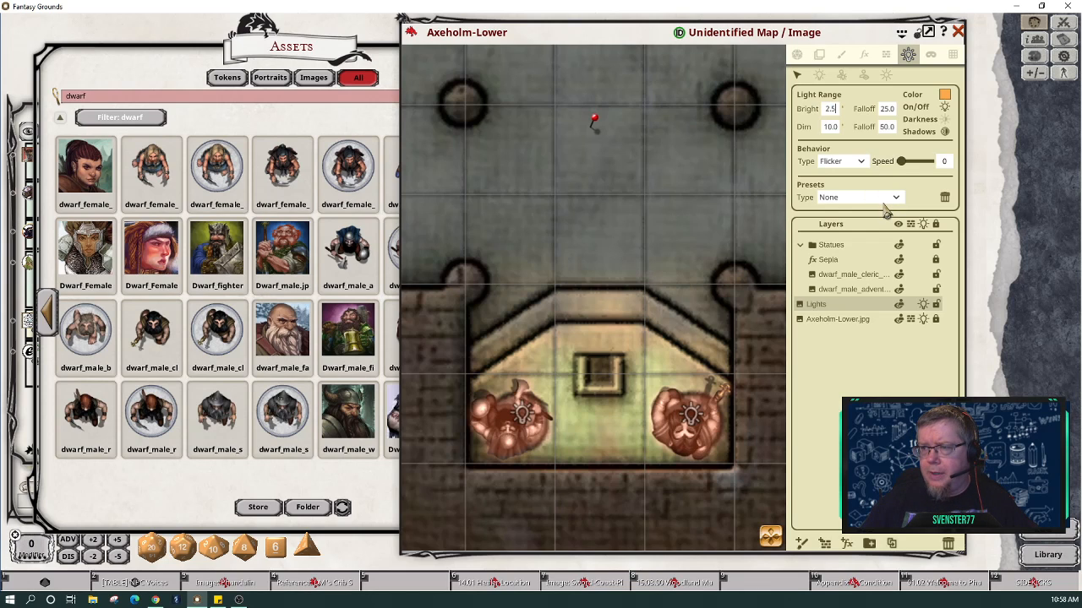
pyautogui.click(832, 131)
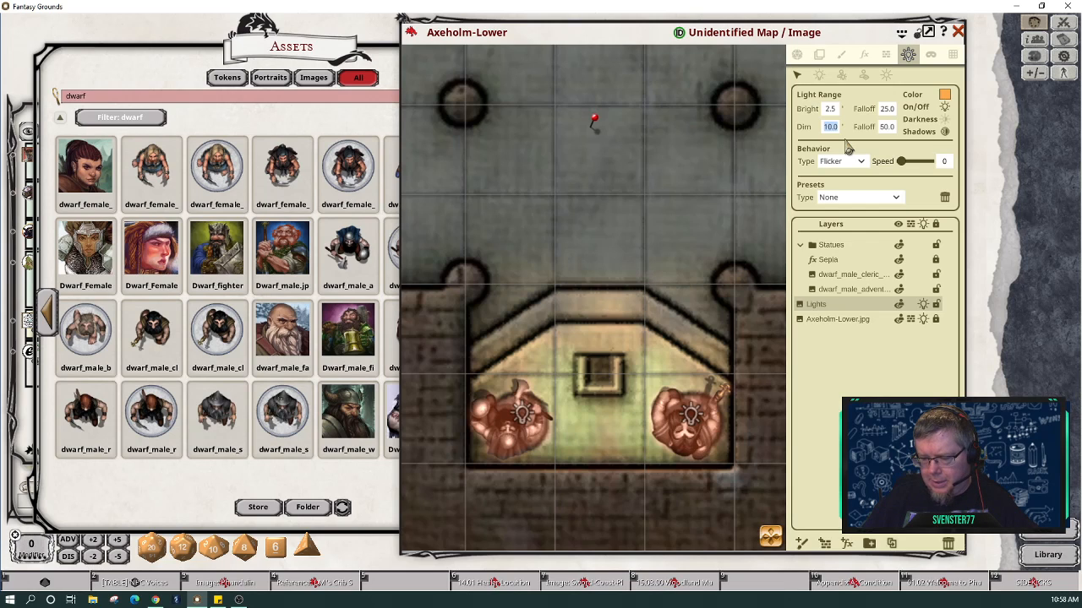
pyautogui.write('7.5')
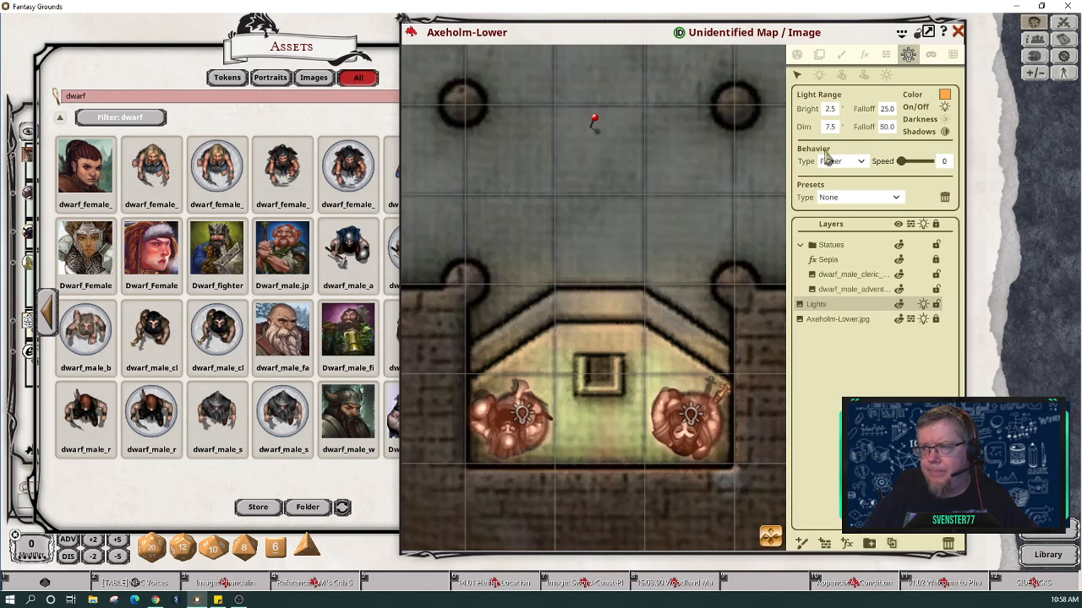
# Step: Give the left statue's light a bright range of 2.5 and dim range of 7.5
pyautogui.click(522, 415)
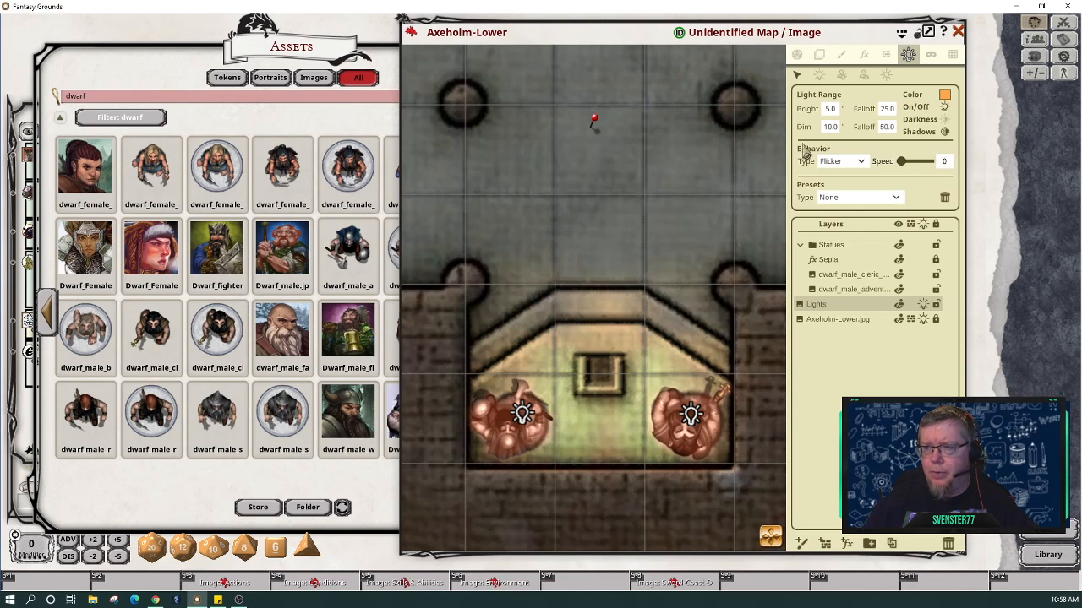
pyautogui.click(830, 109)
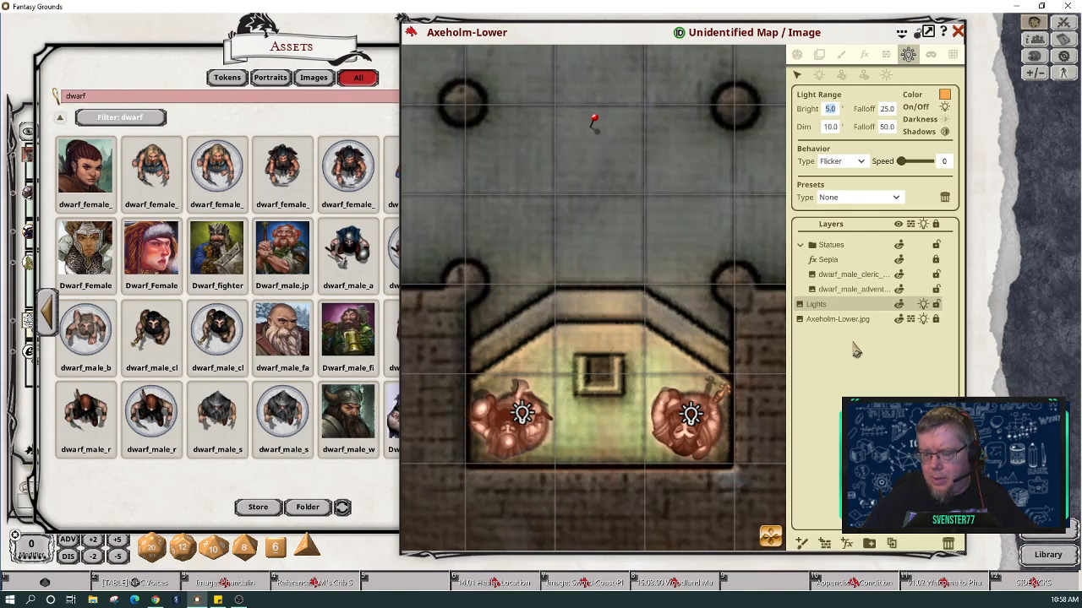
pyautogui.write('2.5')
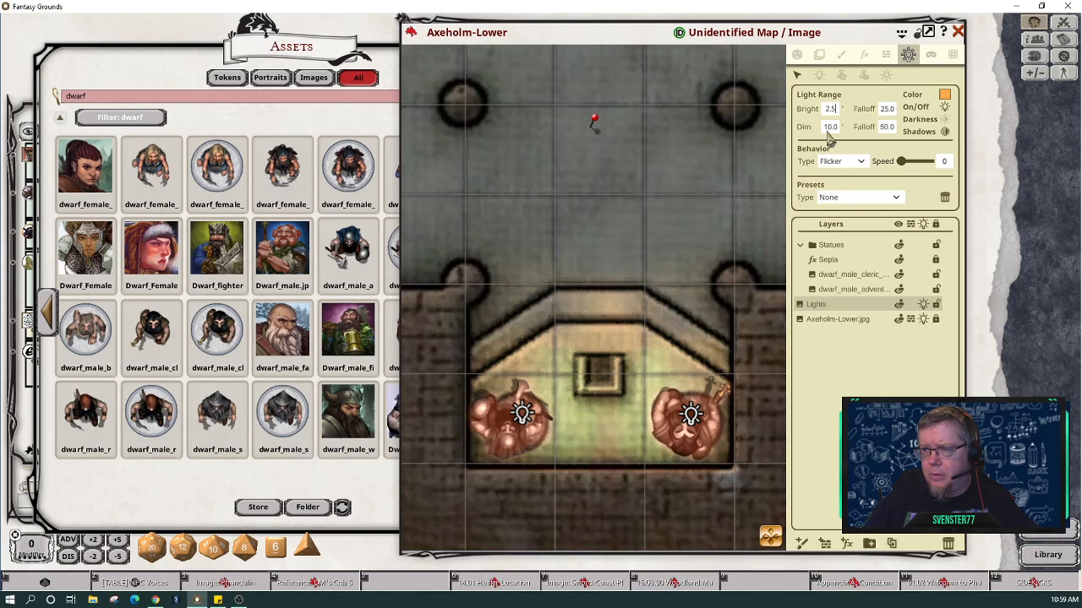
pyautogui.press('Tab')
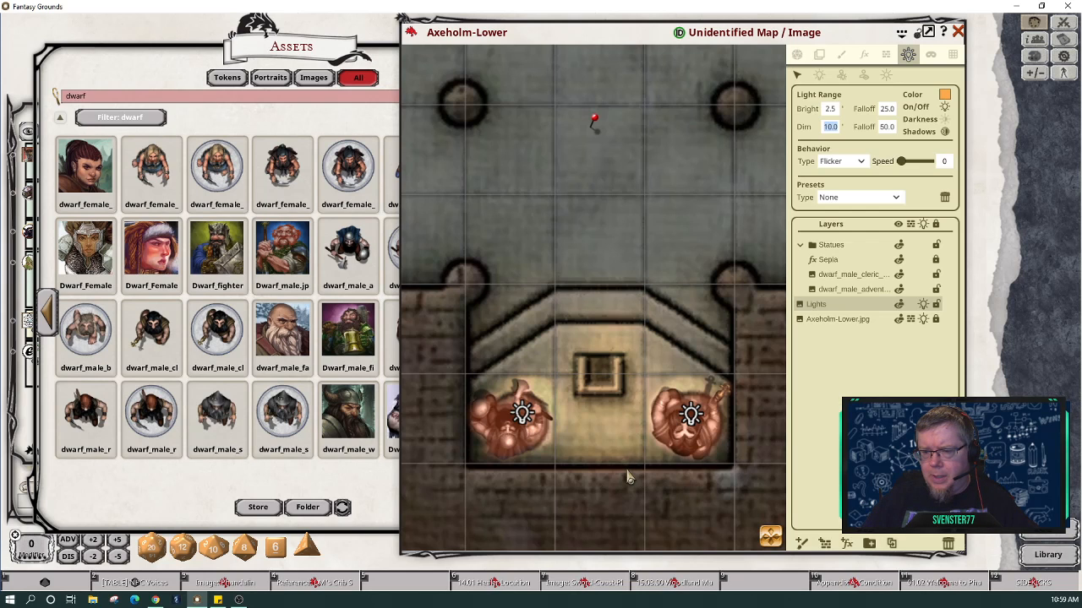
pyautogui.scroll(-1, 617, 463)
pyautogui.scroll(-2, 617, 463)
pyautogui.scroll(2, 617, 464)
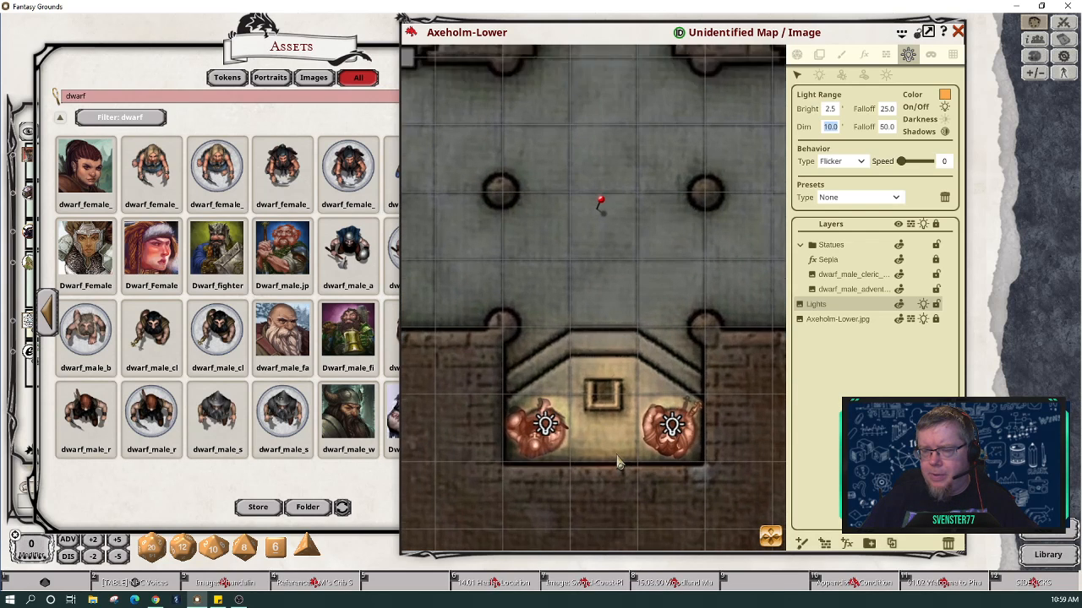
pyautogui.write('7.5')
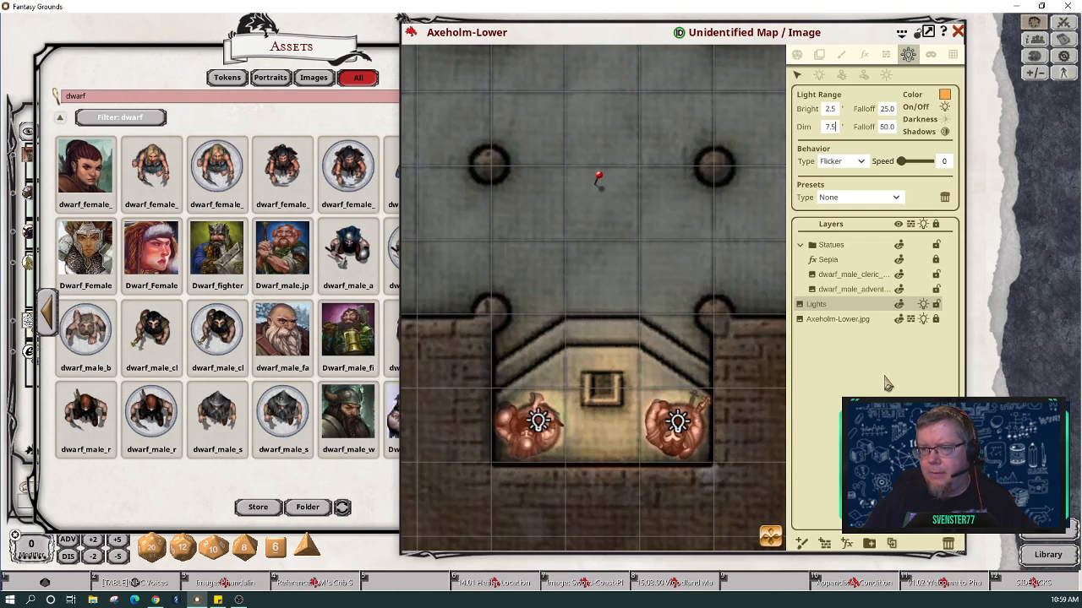
pyautogui.press('Return')
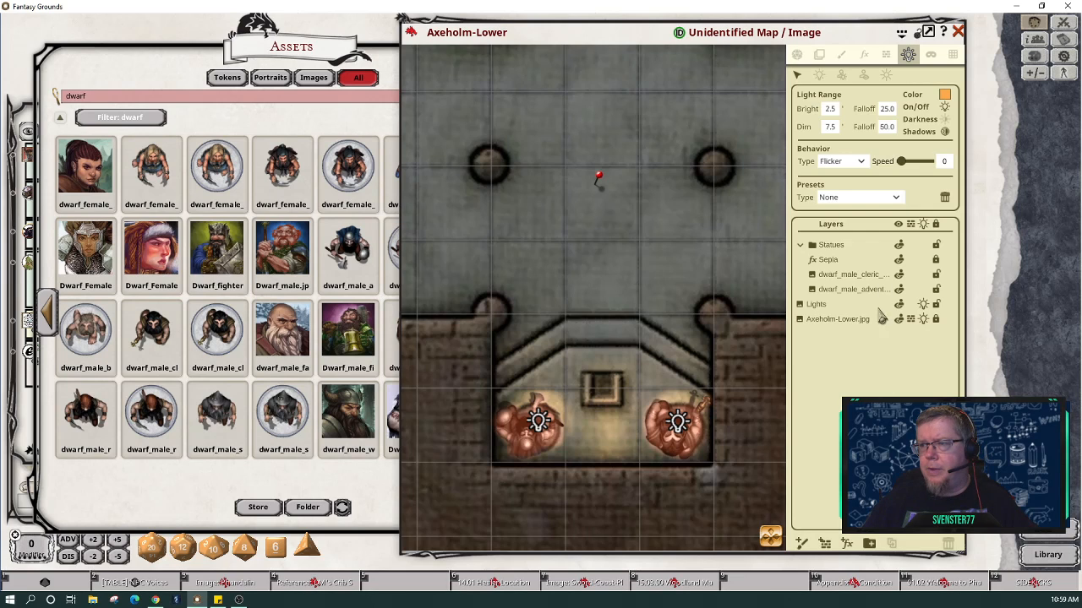
# Step: Enable Player Vision Preview and zoom out to see the statue room as players do
pyautogui.click(798, 57)
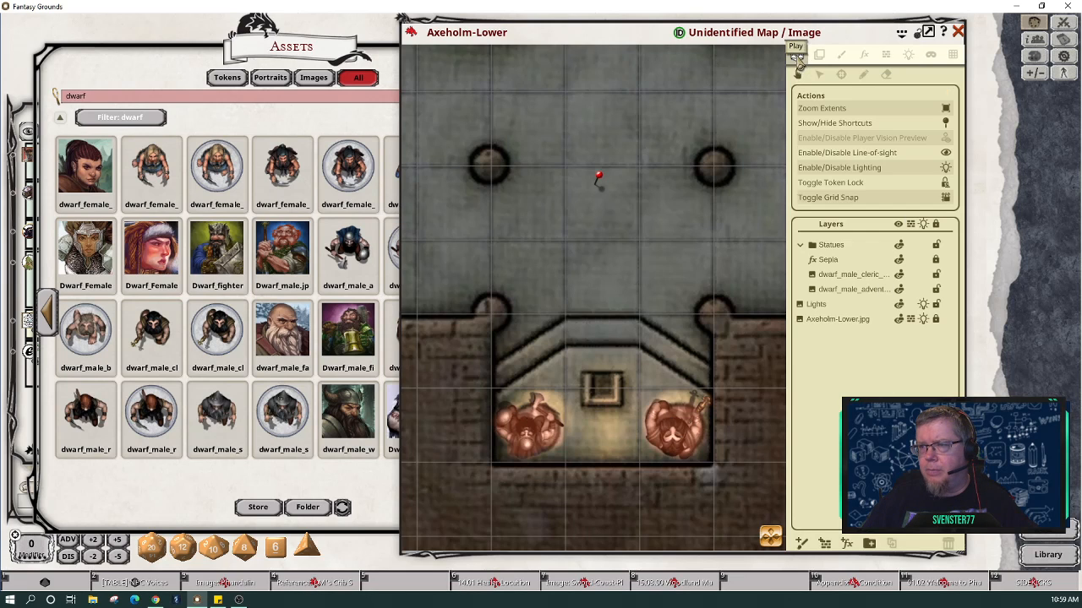
pyautogui.click(947, 144)
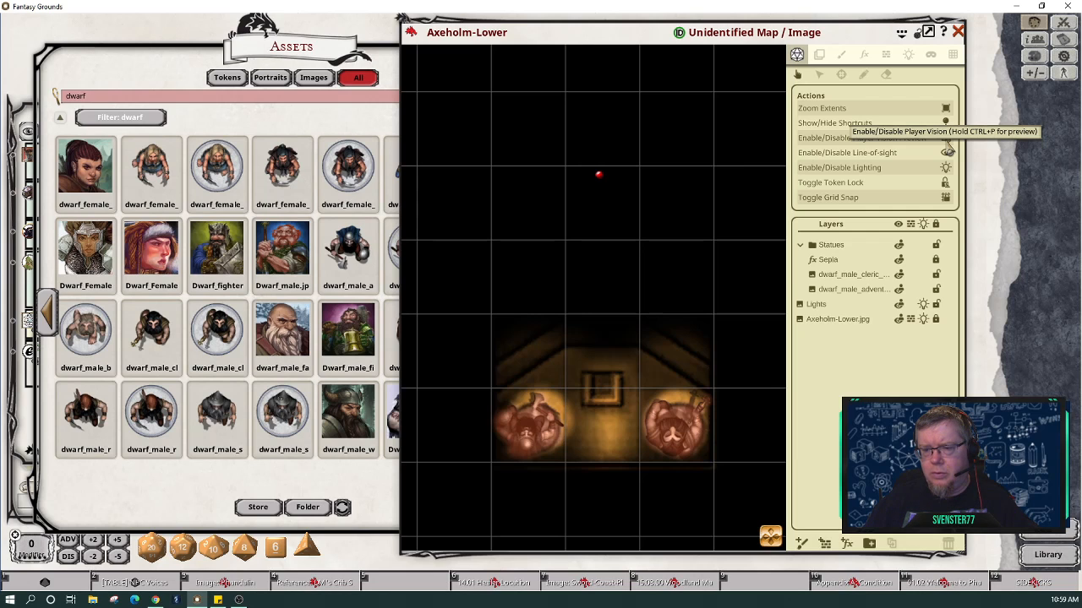
pyautogui.scroll(-5, 681, 212)
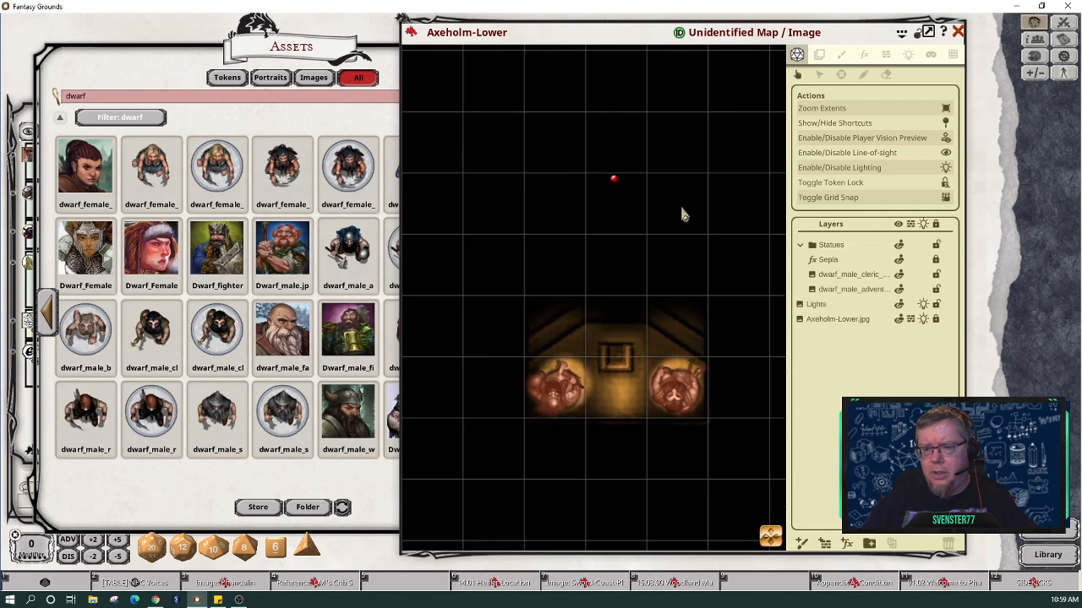
pyautogui.scroll(-1, 681, 212)
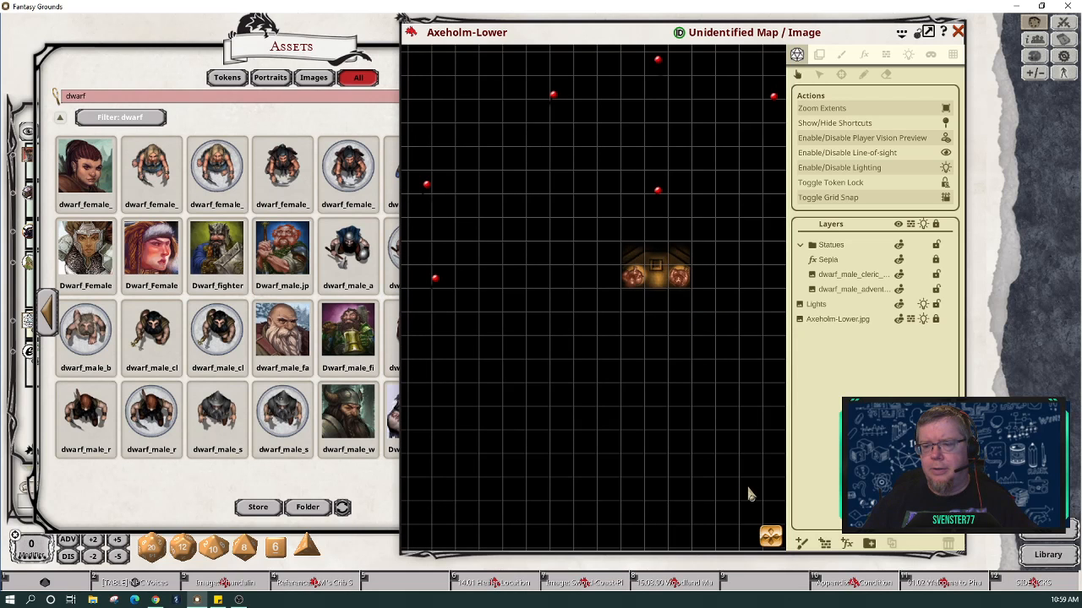
pyautogui.moveTo(786, 493); pyautogui.dragTo(787, 494)
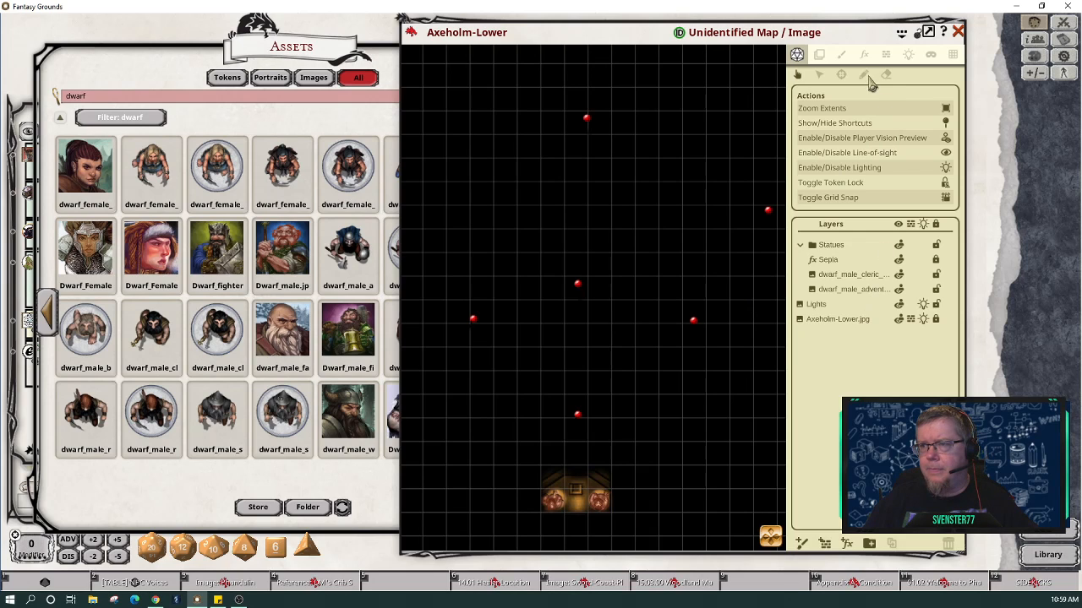
pyautogui.click(911, 56)
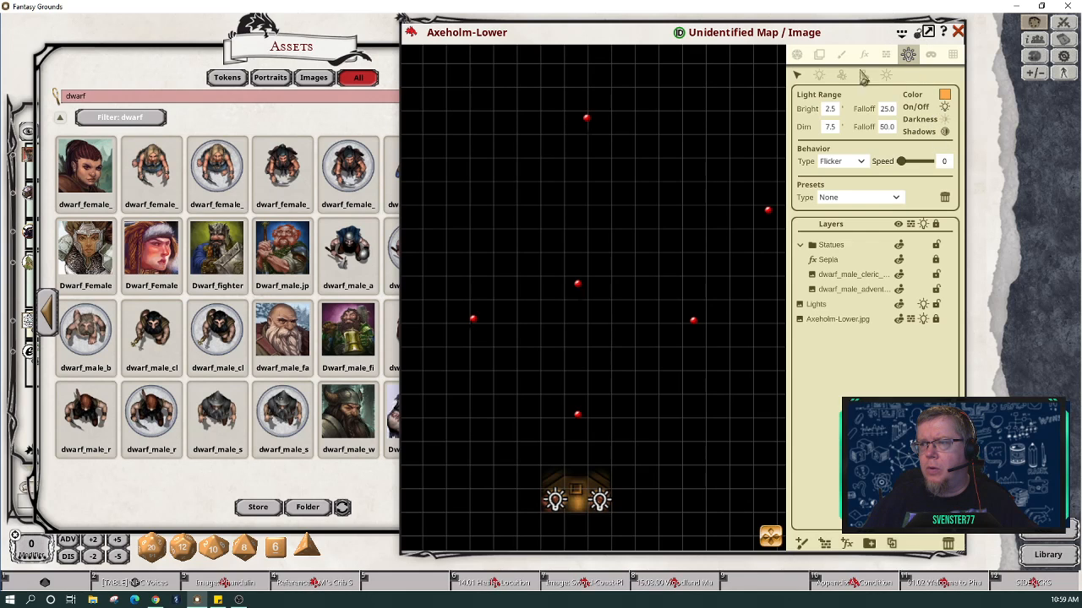
# Step: Turn off the player vision preview and pan to the fortress entrance corridors
pyautogui.click(801, 55)
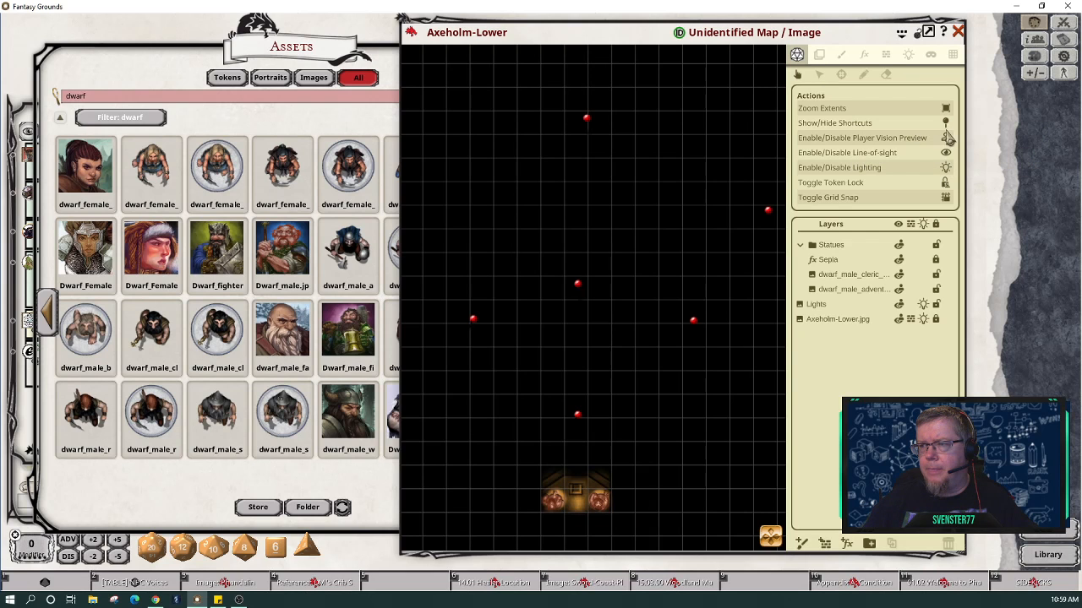
pyautogui.click(946, 138)
pyautogui.scroll(-3, 617, 420)
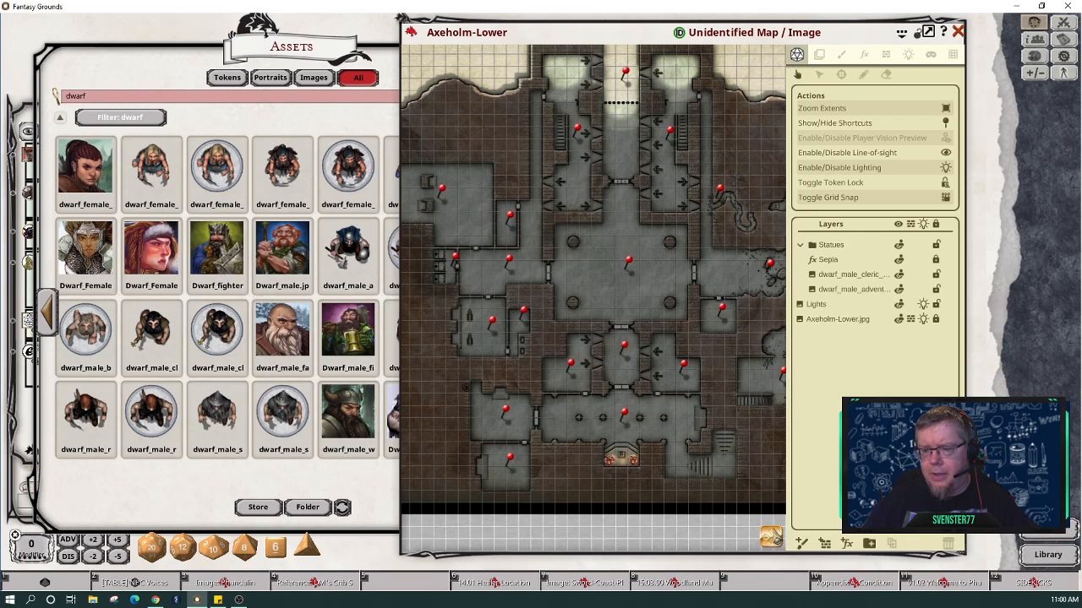
pyautogui.moveTo(637, 480); pyautogui.dragTo(624, 467)
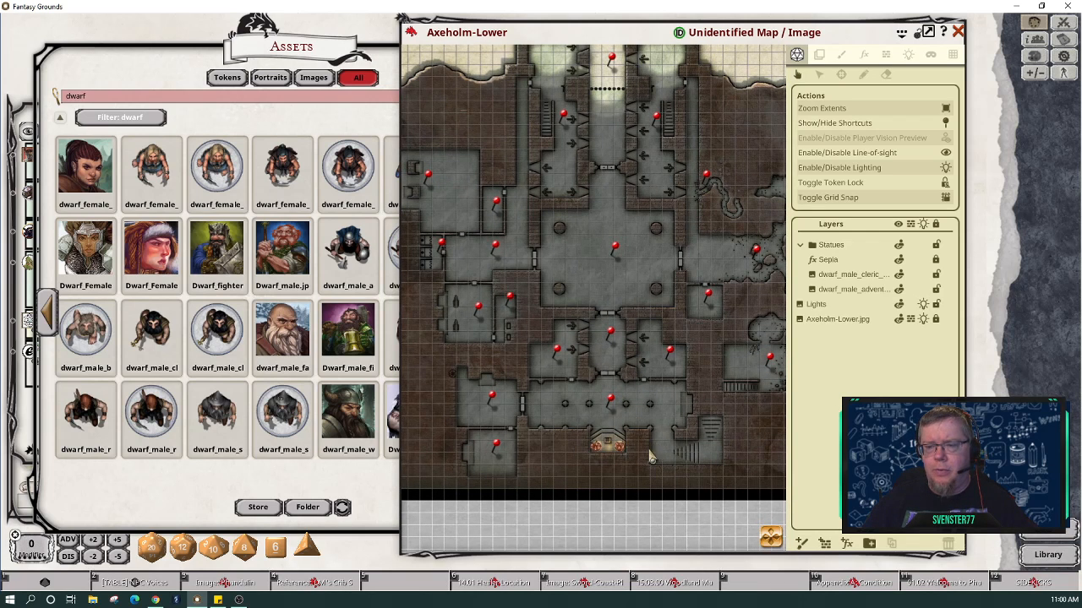
pyautogui.scroll(2, 609, 284)
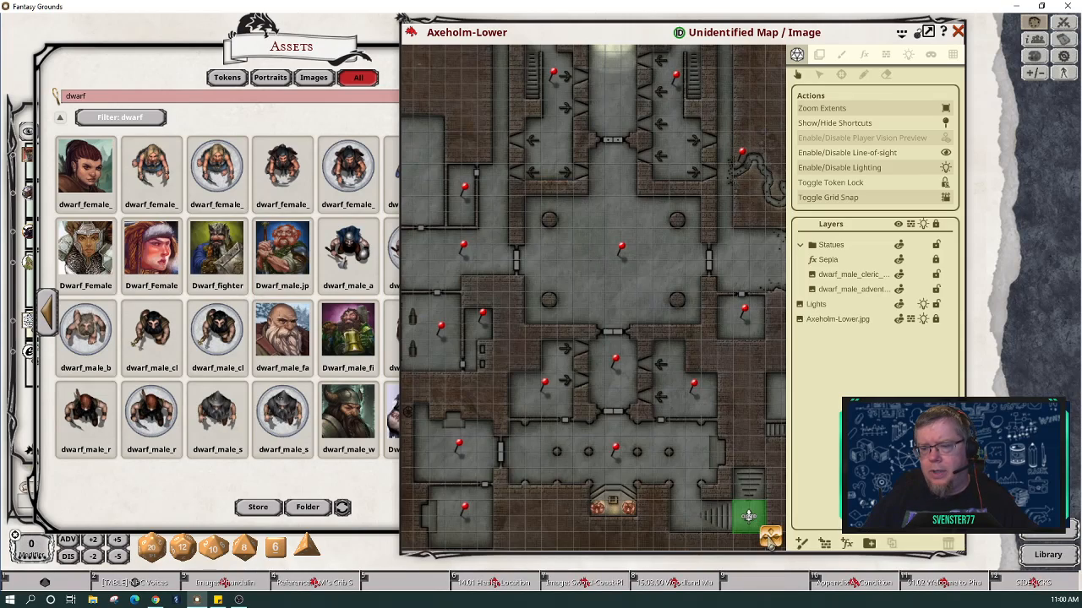
pyautogui.moveTo(772, 235); pyautogui.dragTo(756, 465)
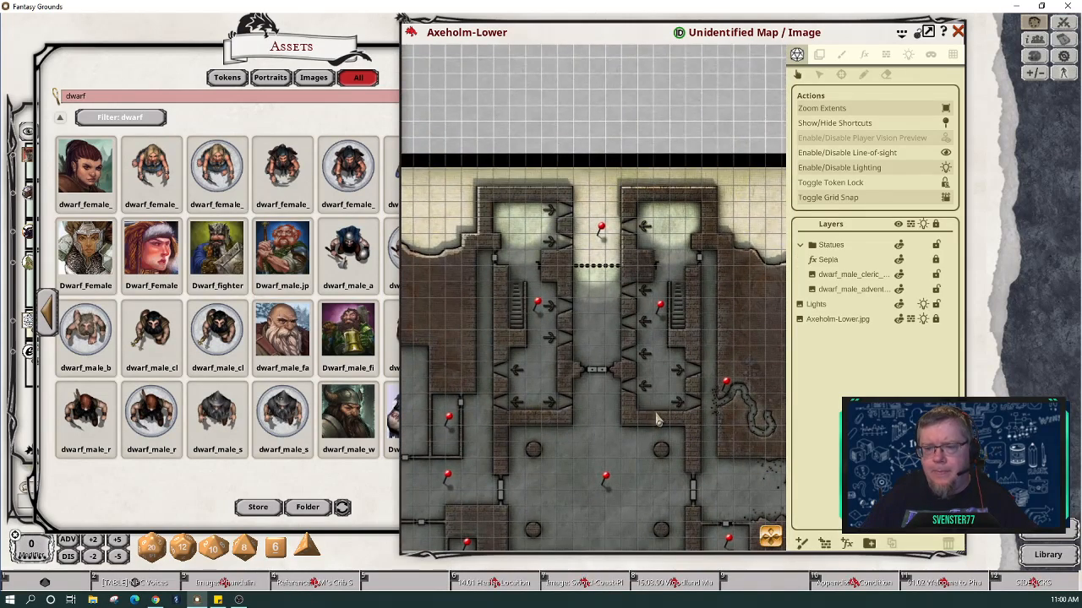
pyautogui.scroll(2, 655, 418)
pyautogui.scroll(-2, 634, 382)
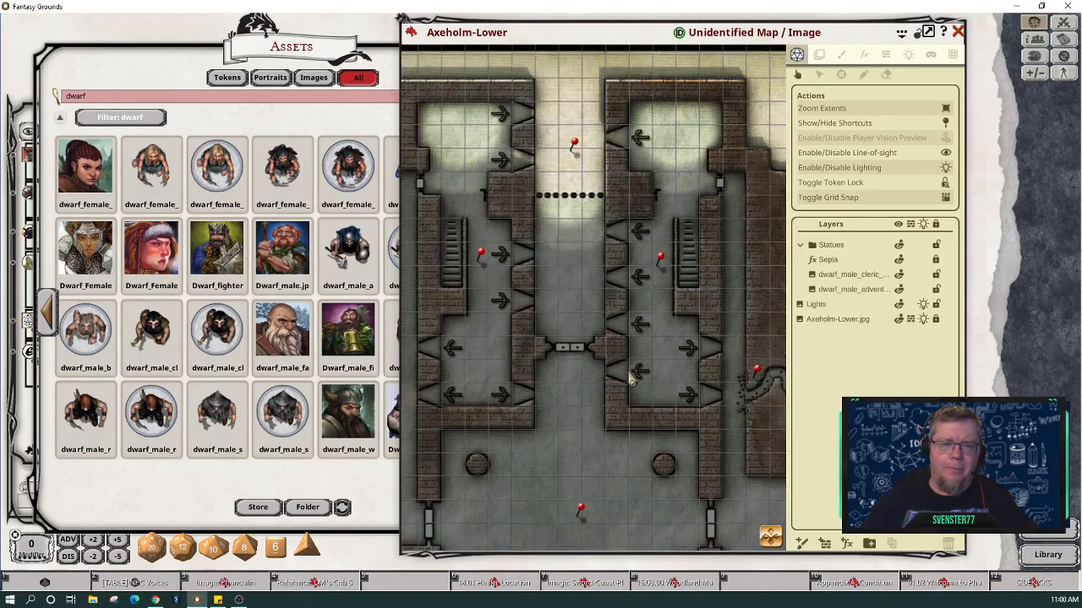
pyautogui.click(349, 127)
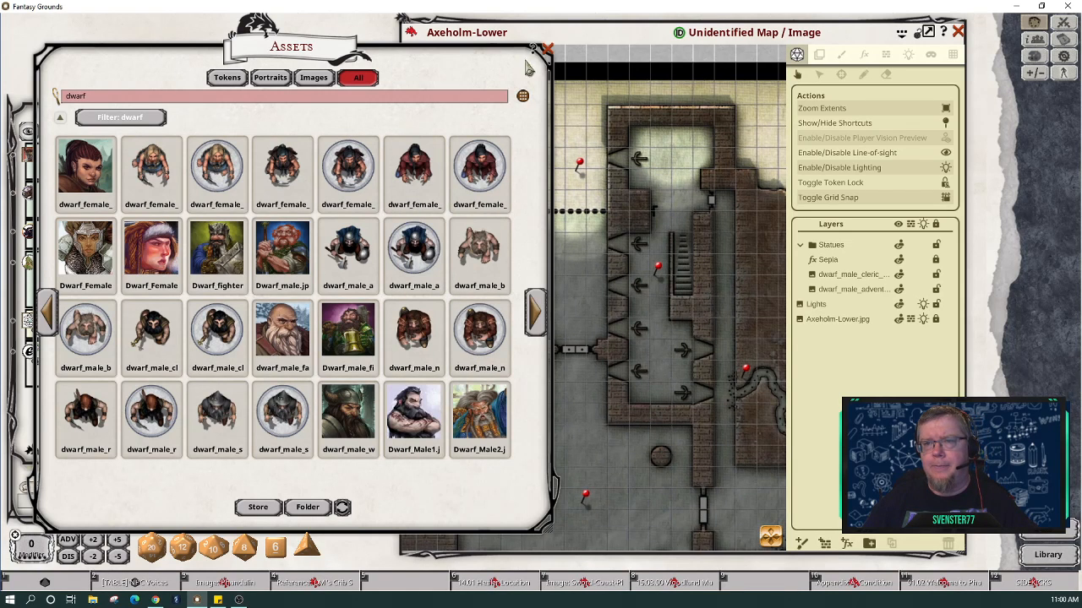
pyautogui.click(571, 40)
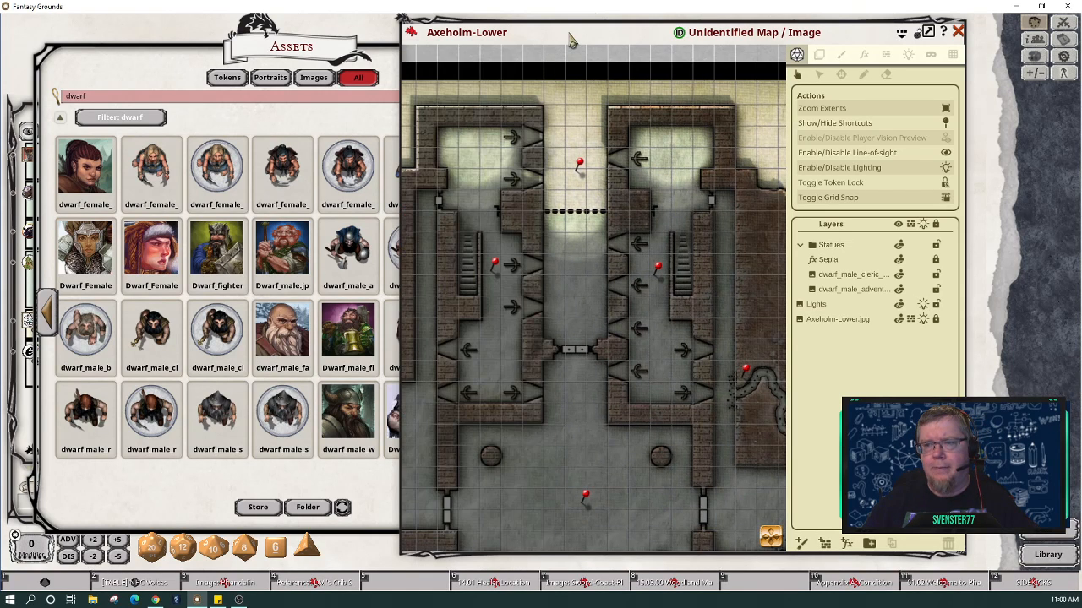
# Step: Open the A1 Outer Gauntlet entry, page through to A5. West Hall, and place it beside the map
pyautogui.click(578, 167)
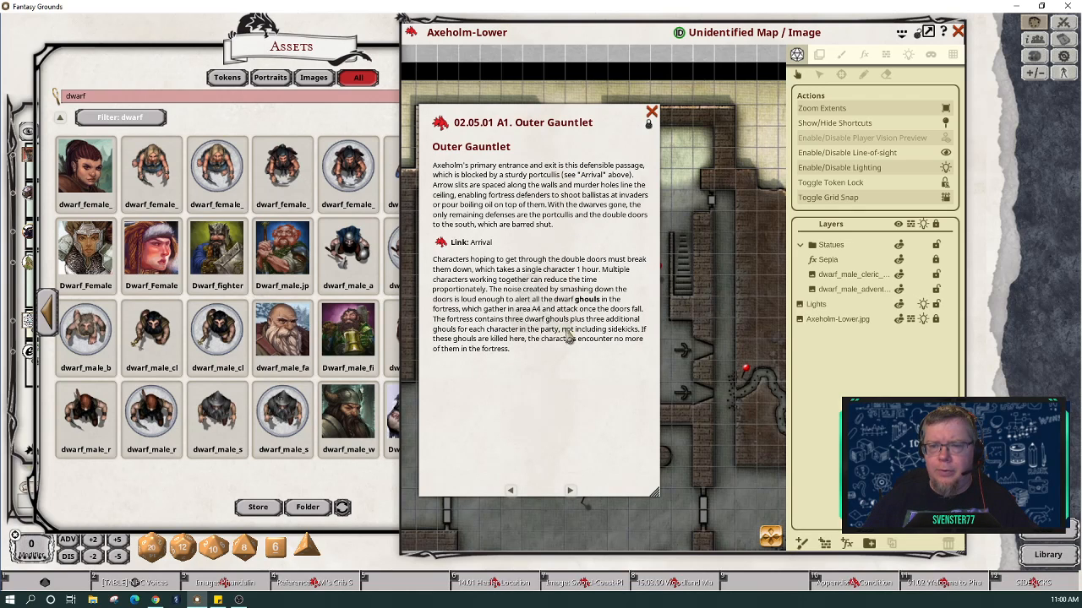
pyautogui.click(569, 490)
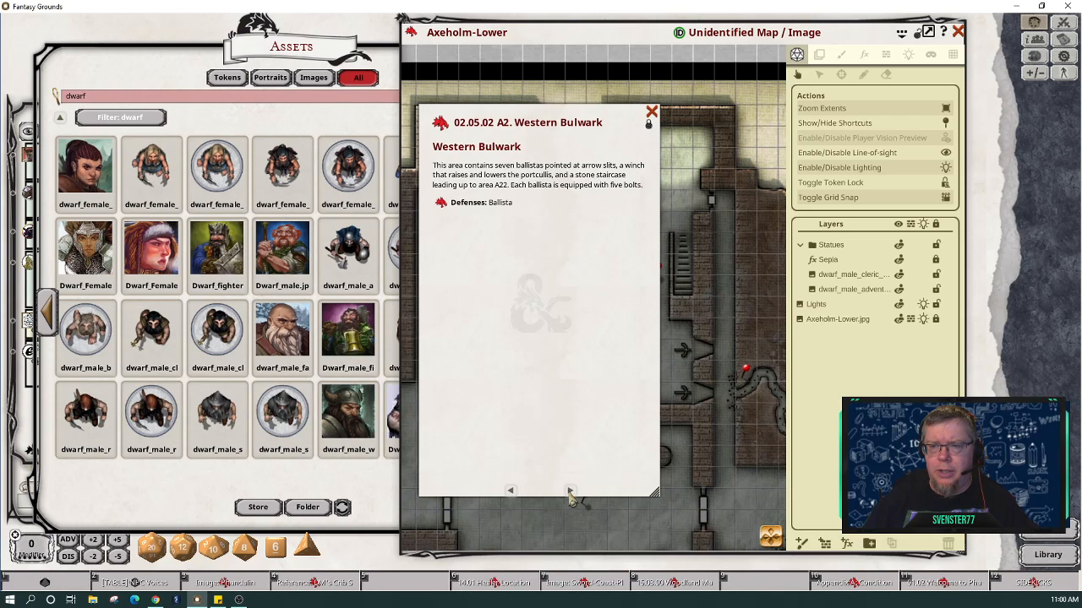
pyautogui.click(569, 490)
pyautogui.click(569, 490)
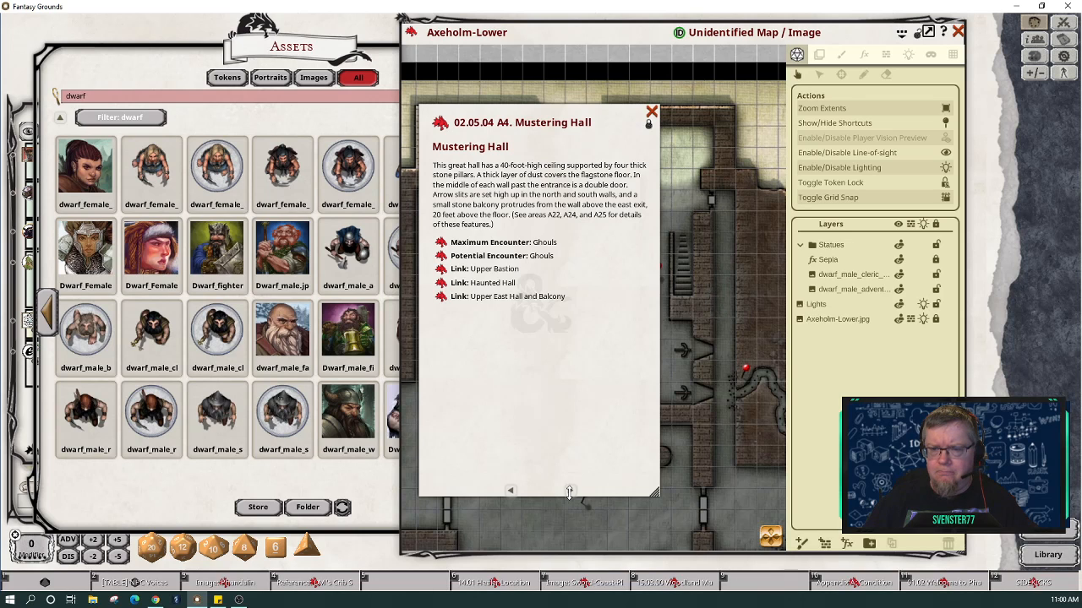
pyautogui.click(569, 491)
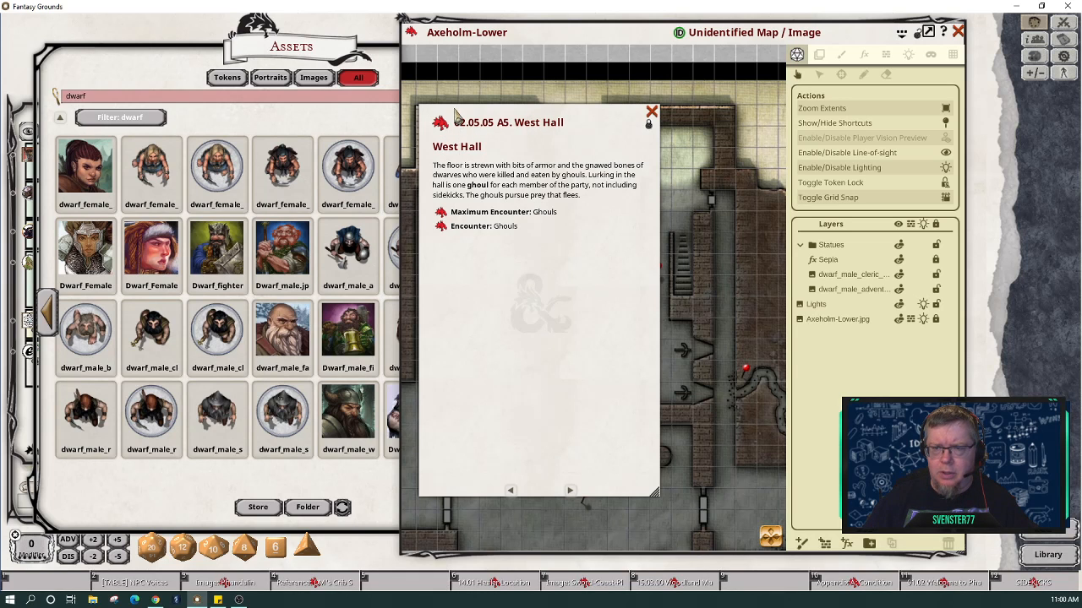
pyautogui.moveTo(471, 111); pyautogui.dragTo(864, 162)
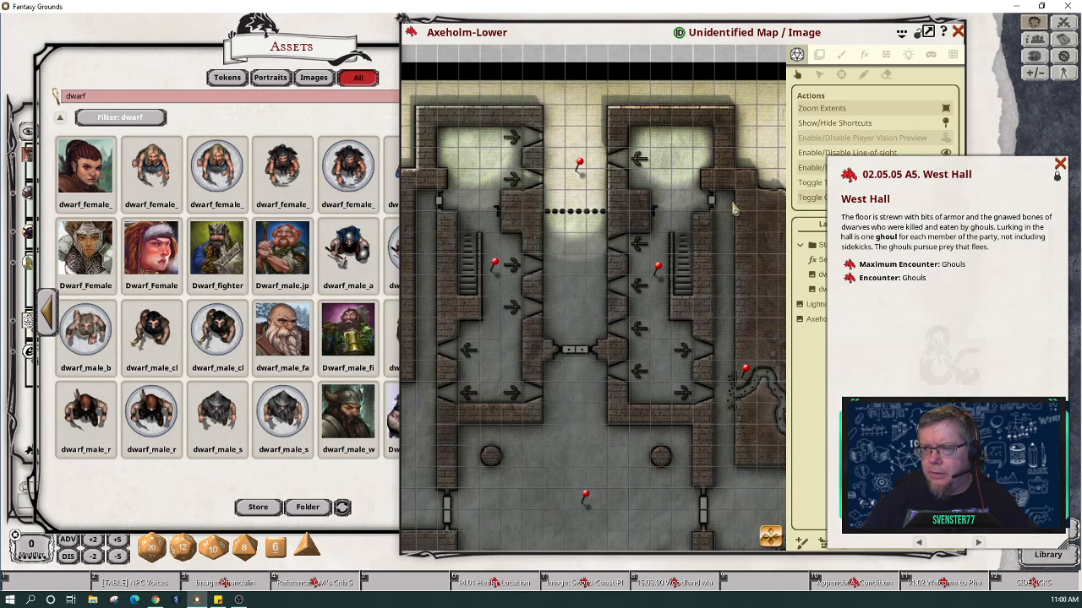
# Step: Pan the map toward the western rooms and search the assets for 'bone'
pyautogui.scroll(-3, 547, 431)
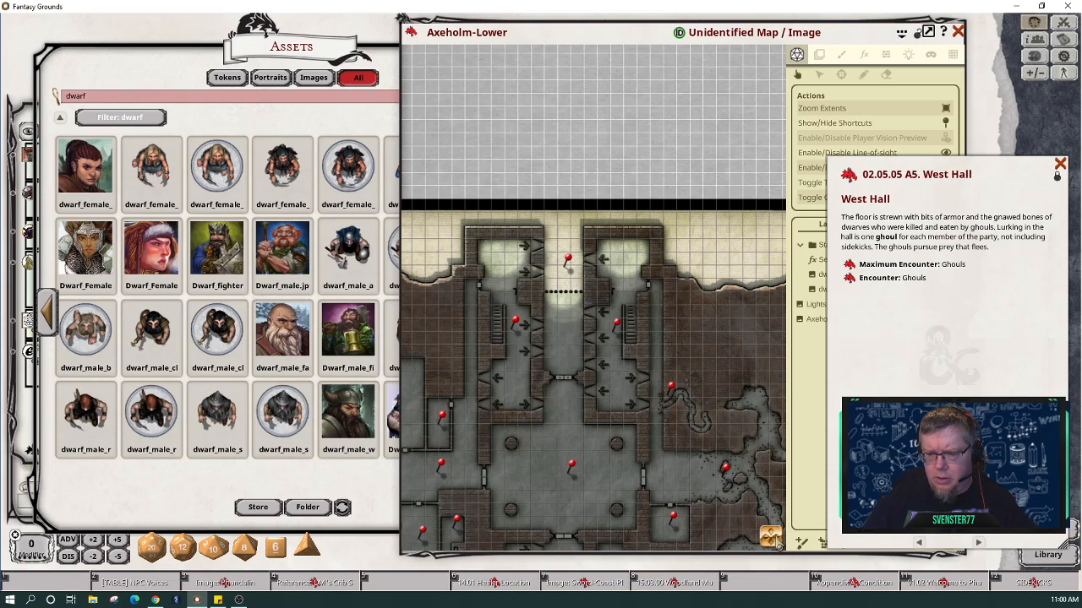
pyautogui.moveTo(519, 517); pyautogui.dragTo(655, 507)
pyautogui.scroll(3, 621, 482)
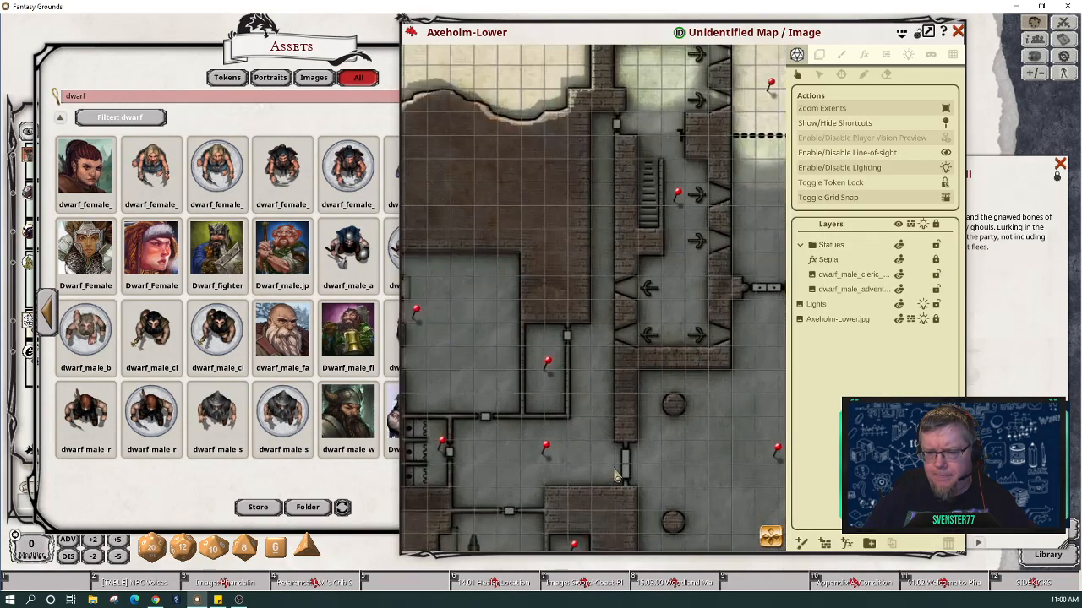
pyautogui.moveTo(769, 541)
pyautogui.mouseDown()
pyautogui.moveTo(742, 543)
pyautogui.moveTo(767, 547)
pyautogui.mouseUp()
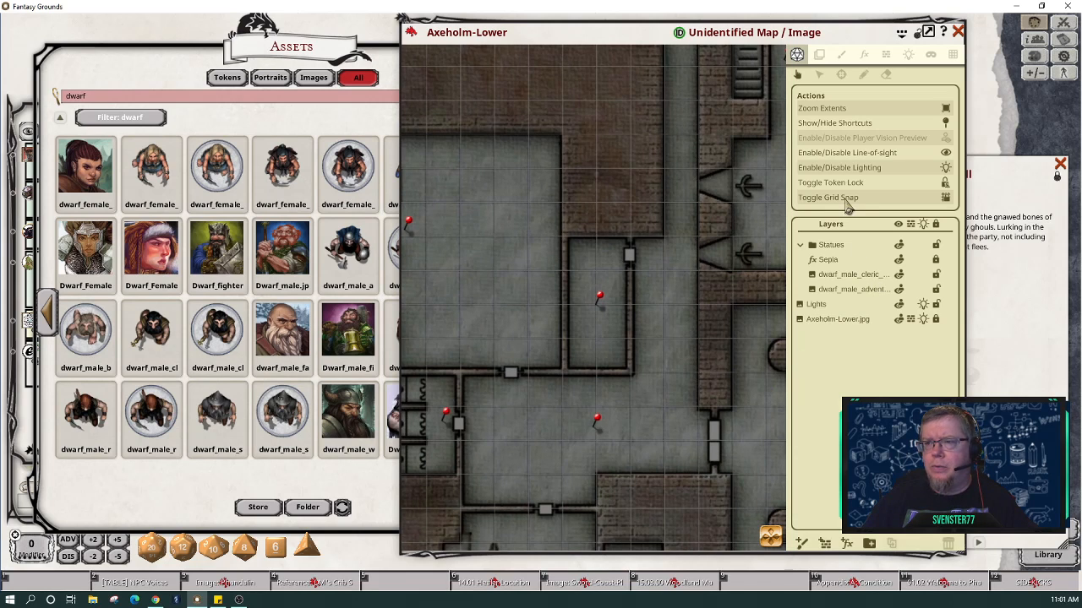
pyautogui.click(282, 124)
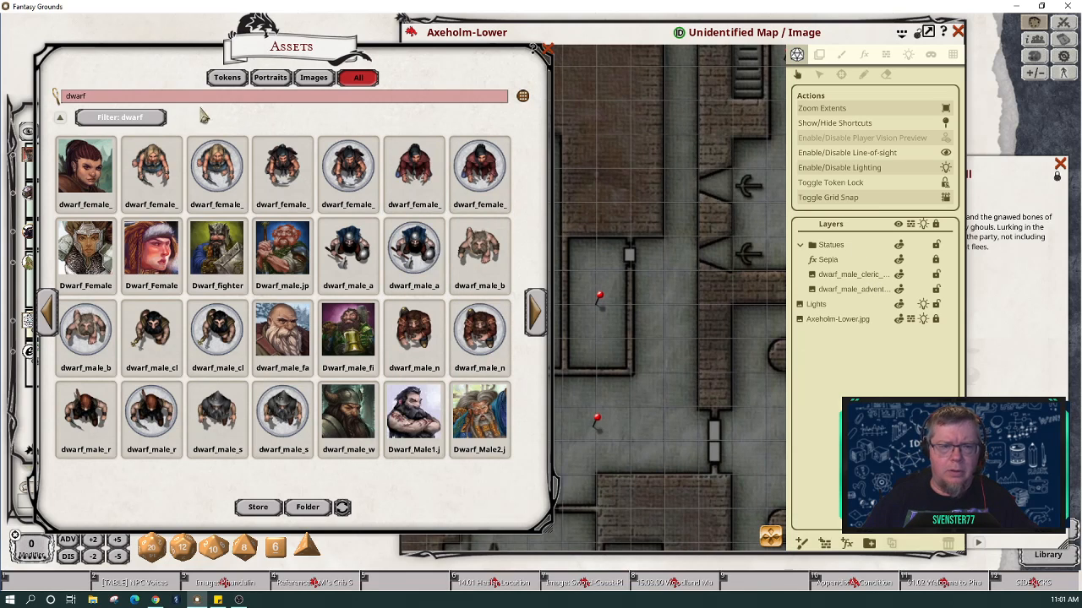
pyautogui.click(158, 100)
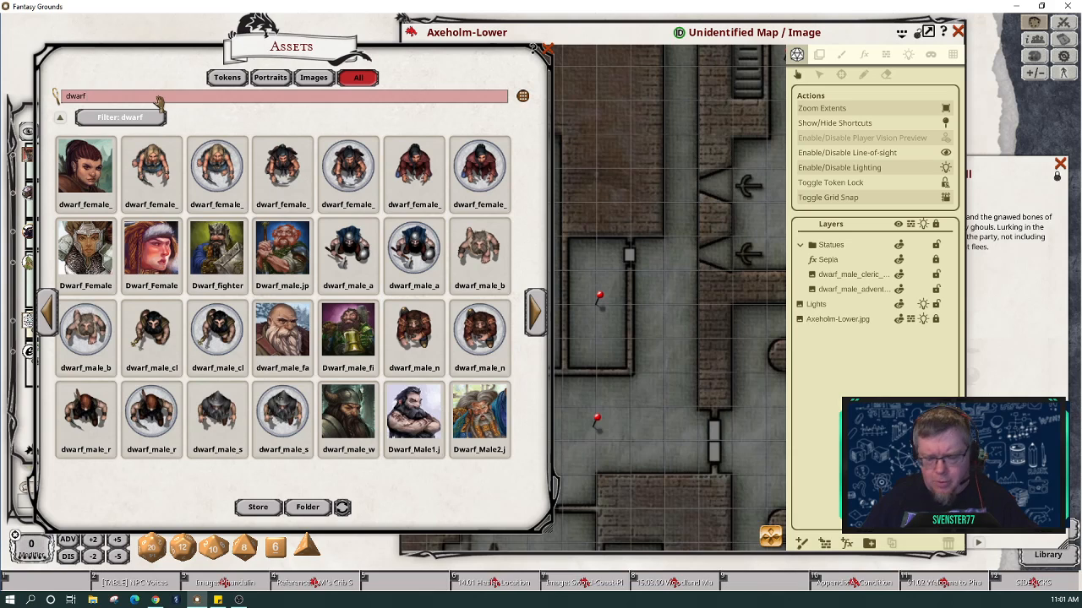
pyautogui.press('BackSpace')
pyautogui.press('BackSpace')
pyautogui.press('BackSpace')
pyautogui.press('BackSpace')
pyautogui.press('BackSpace')
pyautogui.write('bone')
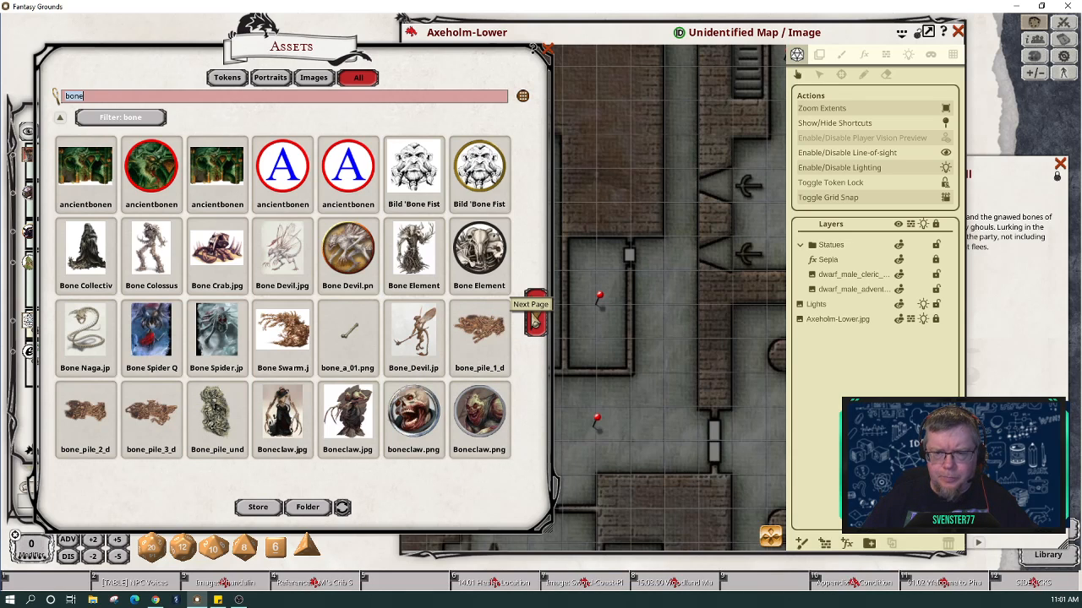
# Step: Page through the bone results, return to the previous page, and pick the map's Paint tool
pyautogui.click(535, 315)
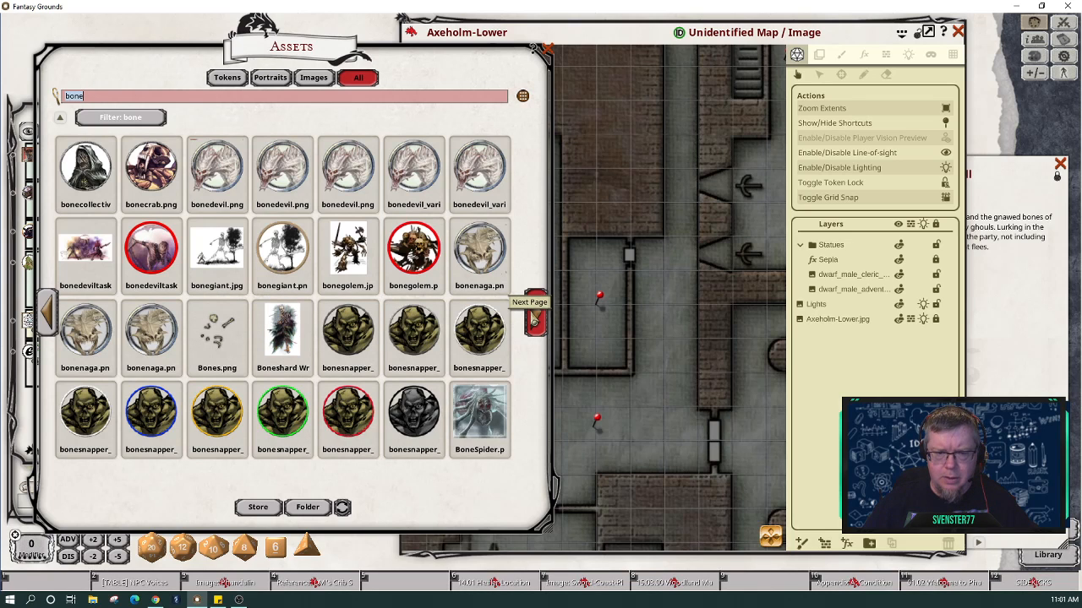
pyautogui.click(534, 318)
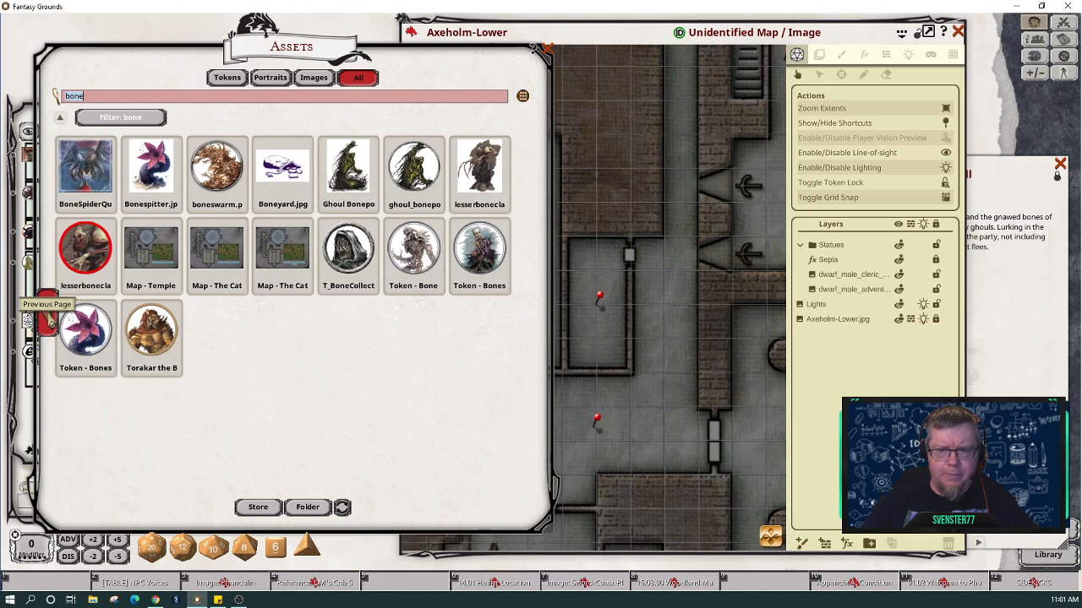
pyautogui.click(51, 319)
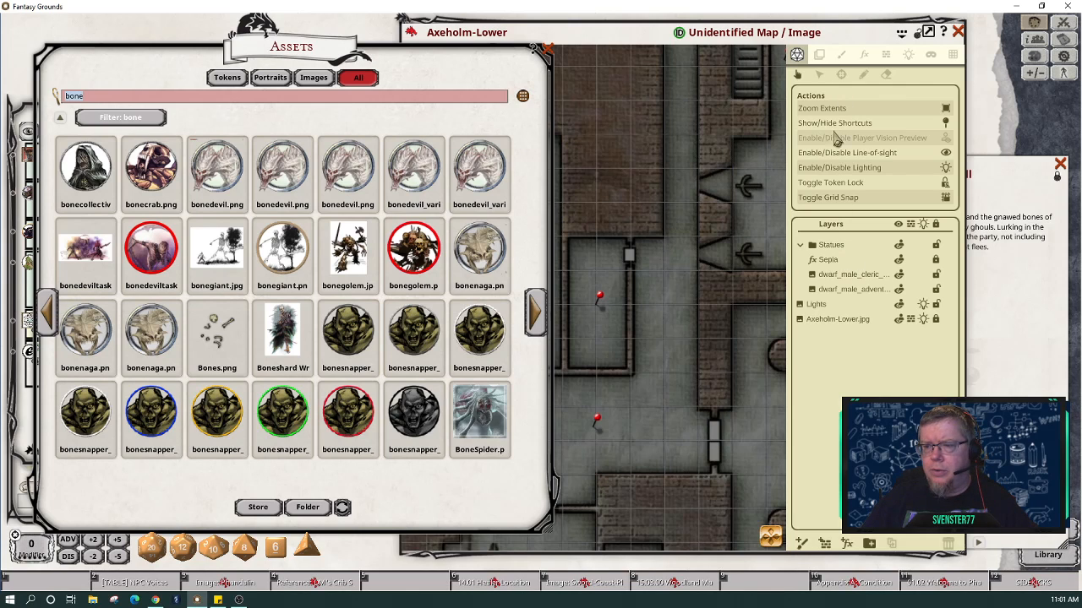
pyautogui.click(841, 55)
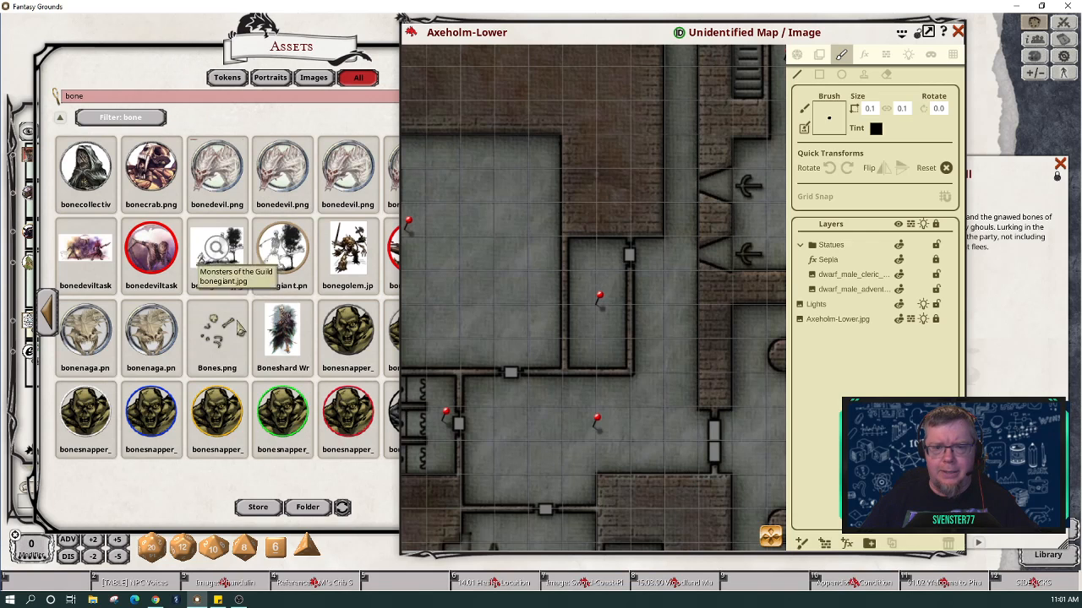
# Step: Make Bones.png the painting brush and paint bones onto the map floor
pyautogui.click(224, 353)
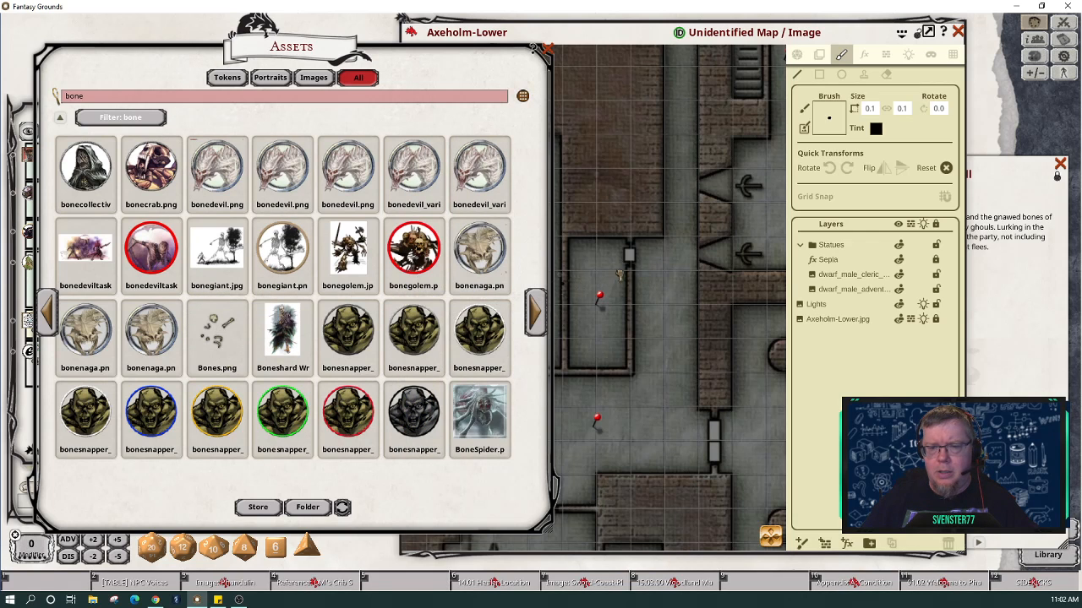
pyautogui.moveTo(830, 133); pyautogui.dragTo(834, 125)
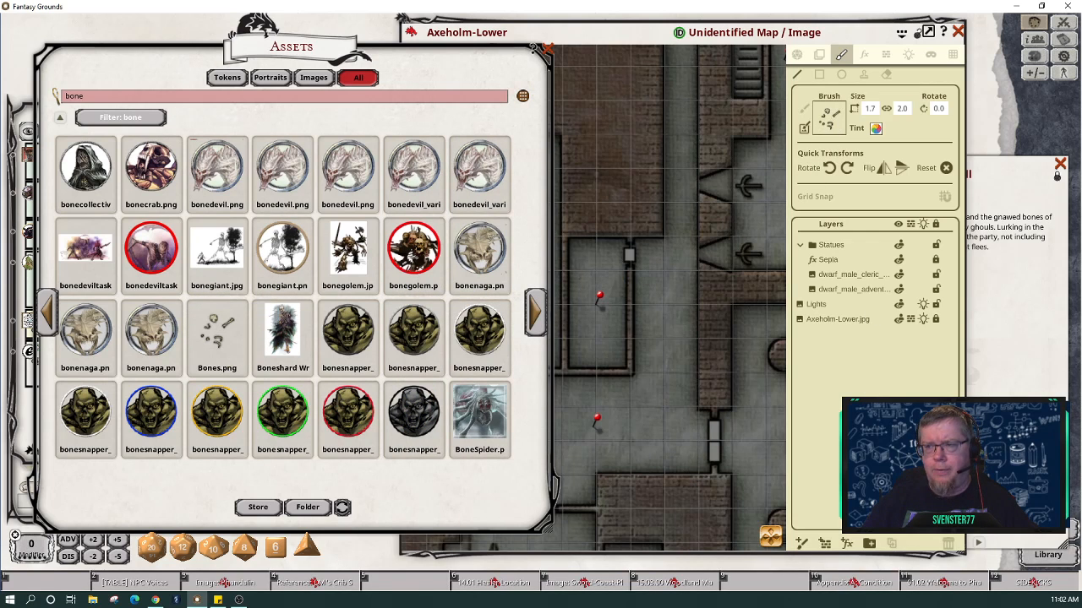
pyautogui.click(883, 414)
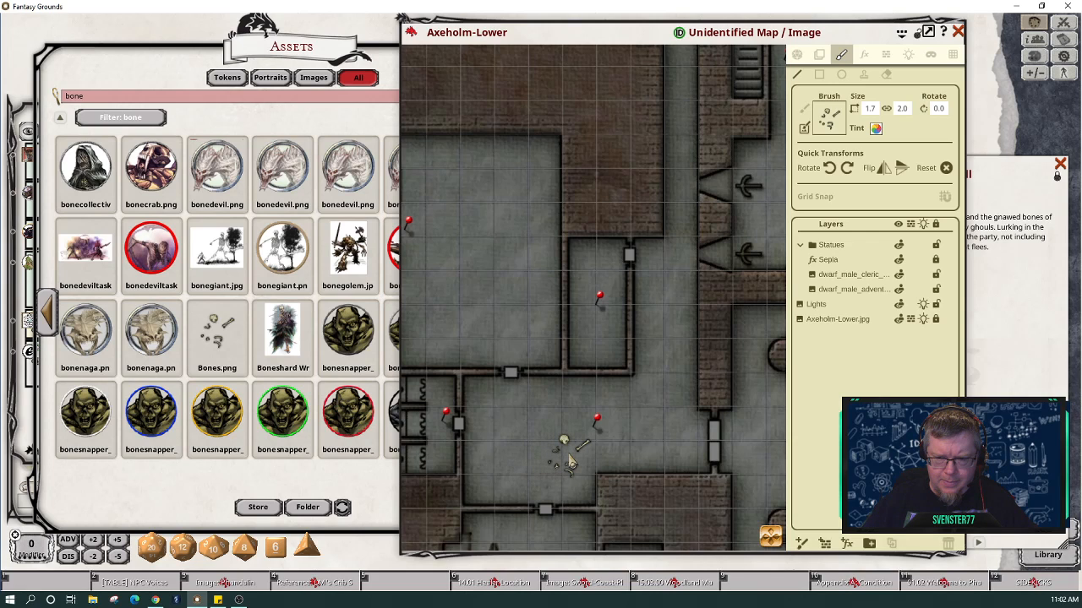
pyautogui.click(571, 463)
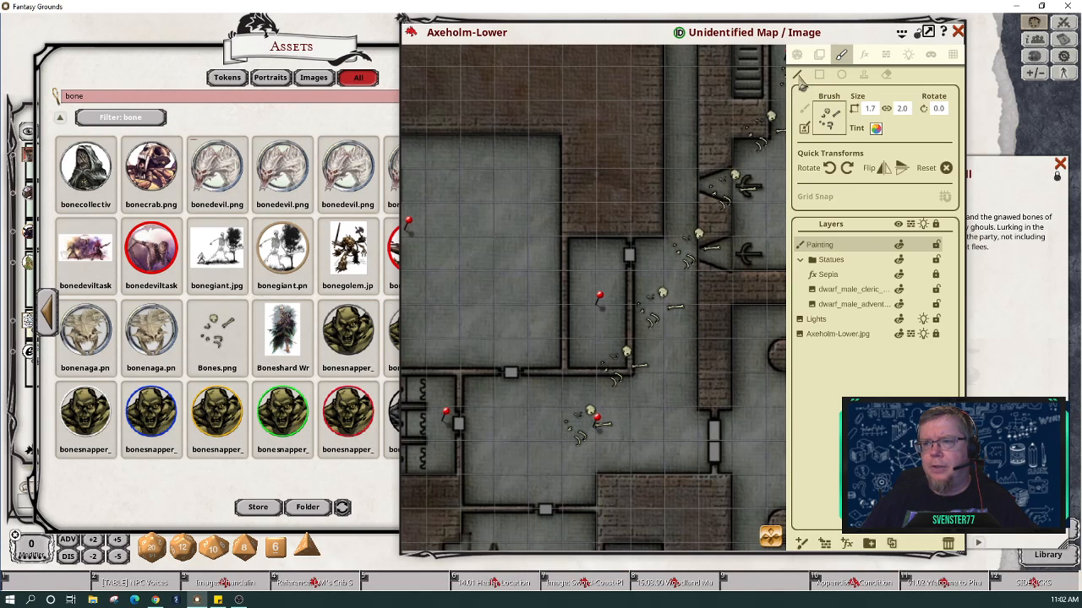
# Step: In Stamp mode, stamp a bone pile and a smaller rotated pile in the lower room
pyautogui.click(863, 78)
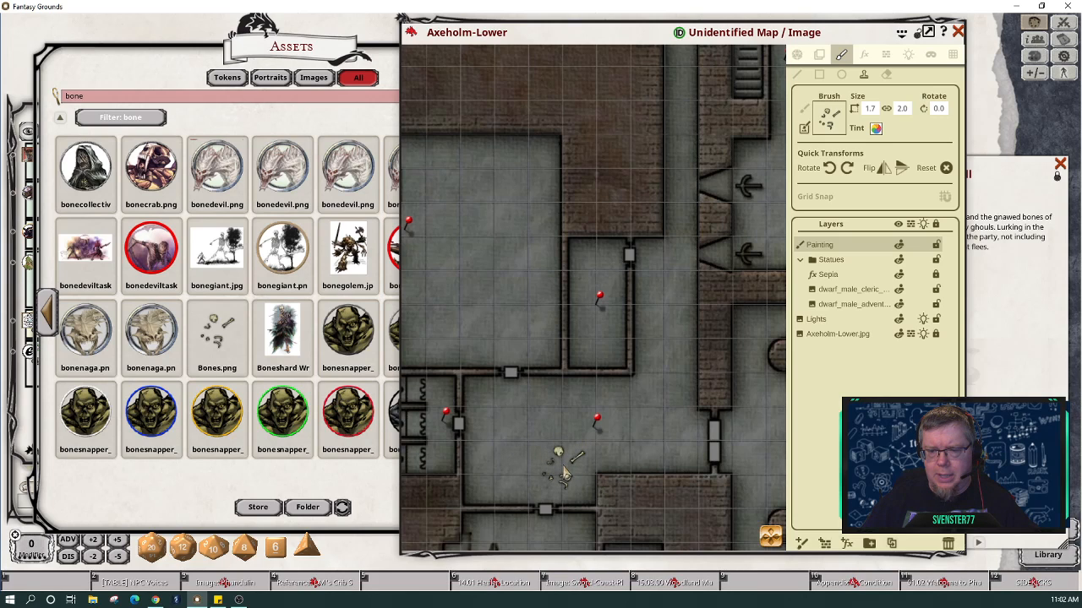
pyautogui.click(564, 475)
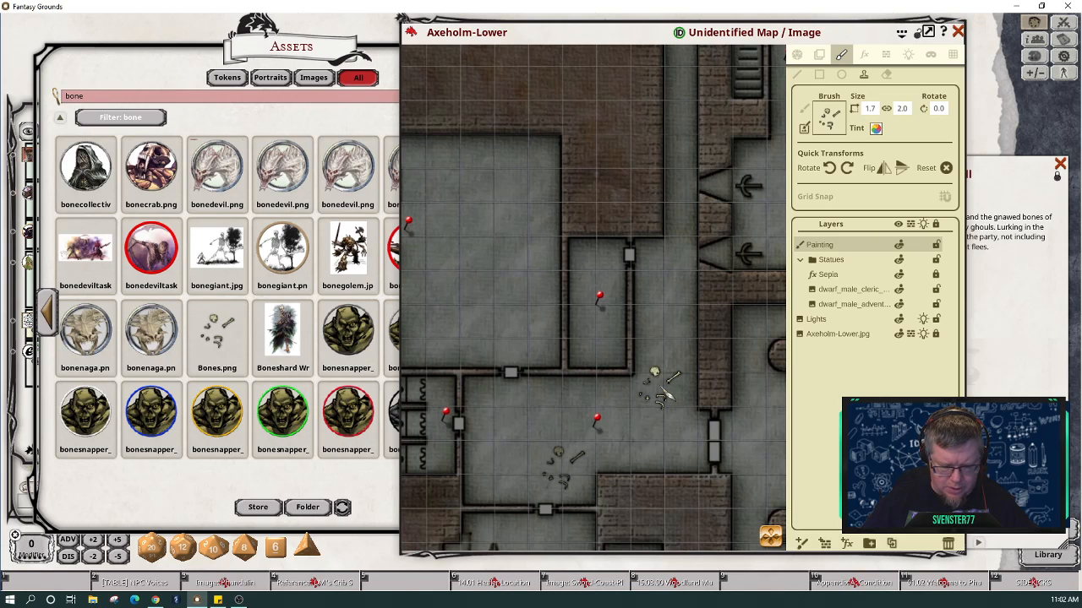
pyautogui.scroll(17, 668, 394)
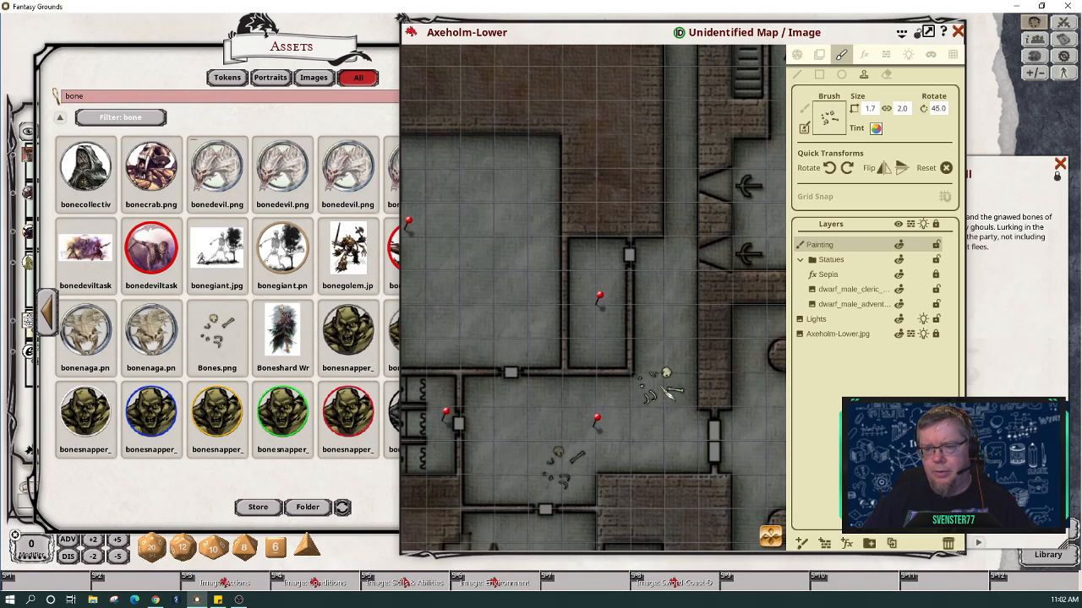
pyautogui.scroll(3, 667, 397)
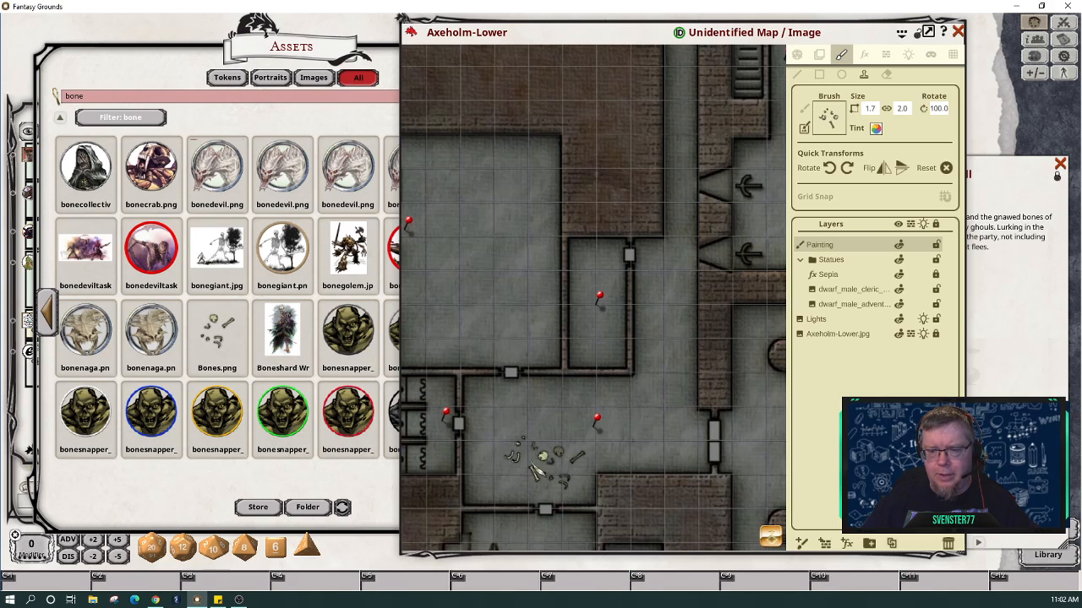
pyautogui.scroll(-3, 541, 460)
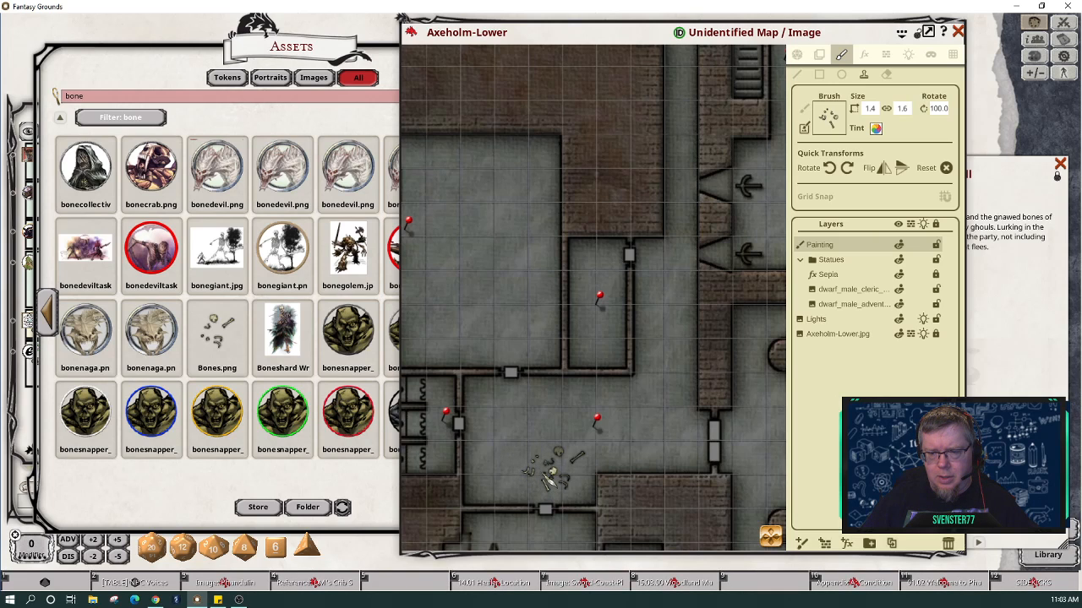
pyautogui.click(549, 475)
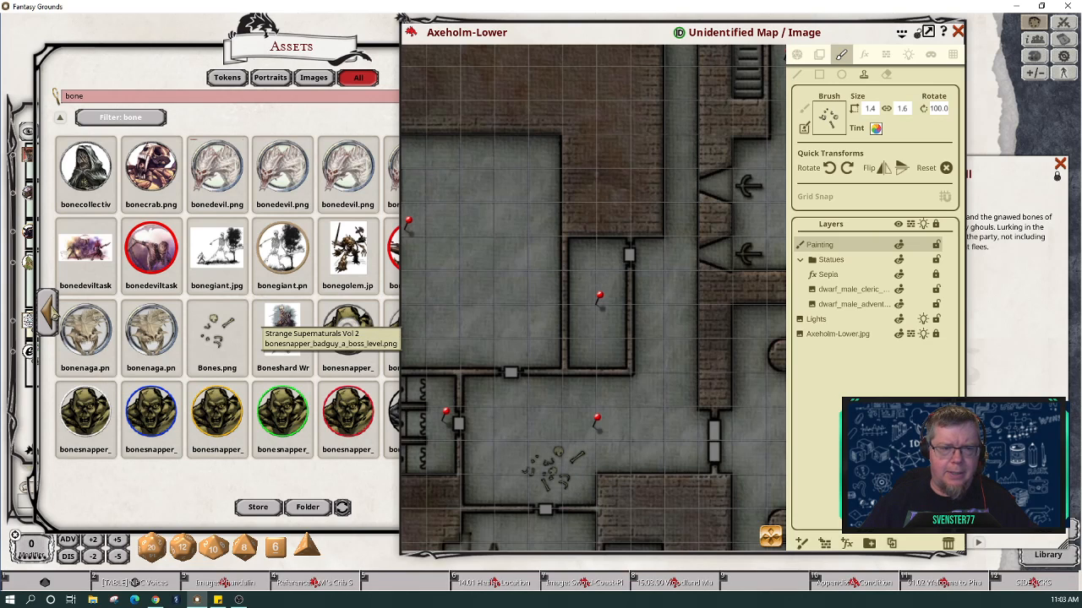
pyautogui.click(53, 317)
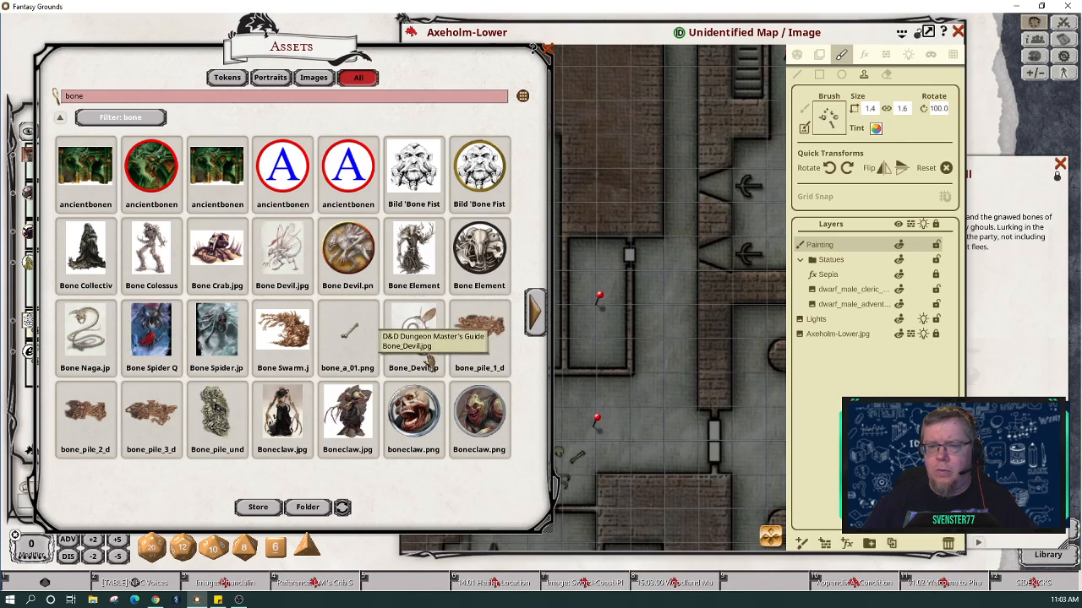
# Step: Use bone_a_01.png as the brush and stamp single bones at varied angles around the pile
pyautogui.moveTo(348, 338)
pyautogui.mouseDown()
pyautogui.moveTo(833, 140)
pyautogui.moveTo(832, 120)
pyautogui.mouseUp()
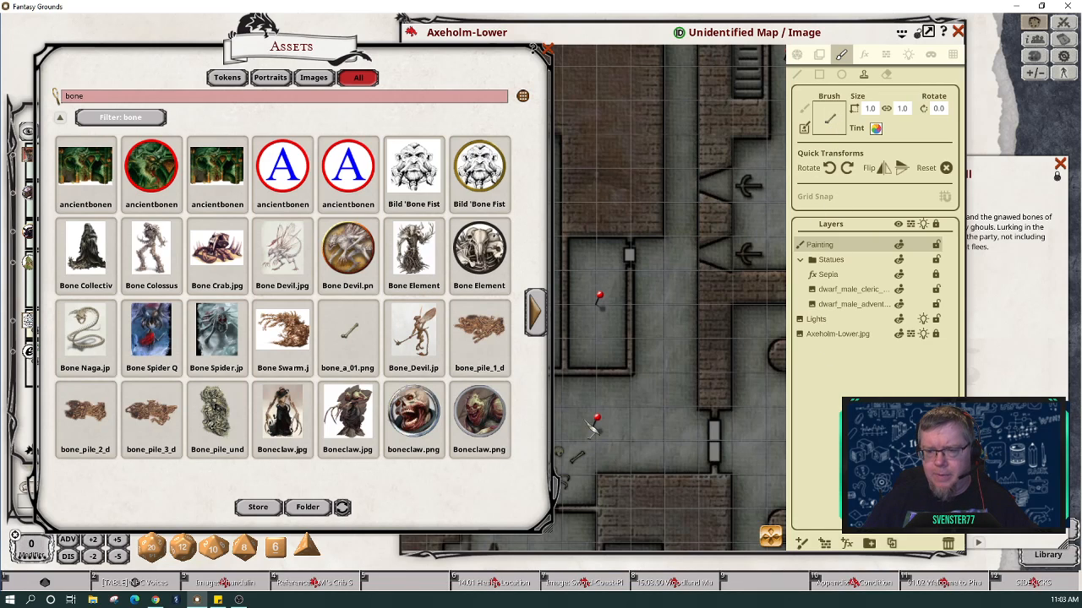
pyautogui.click(608, 45)
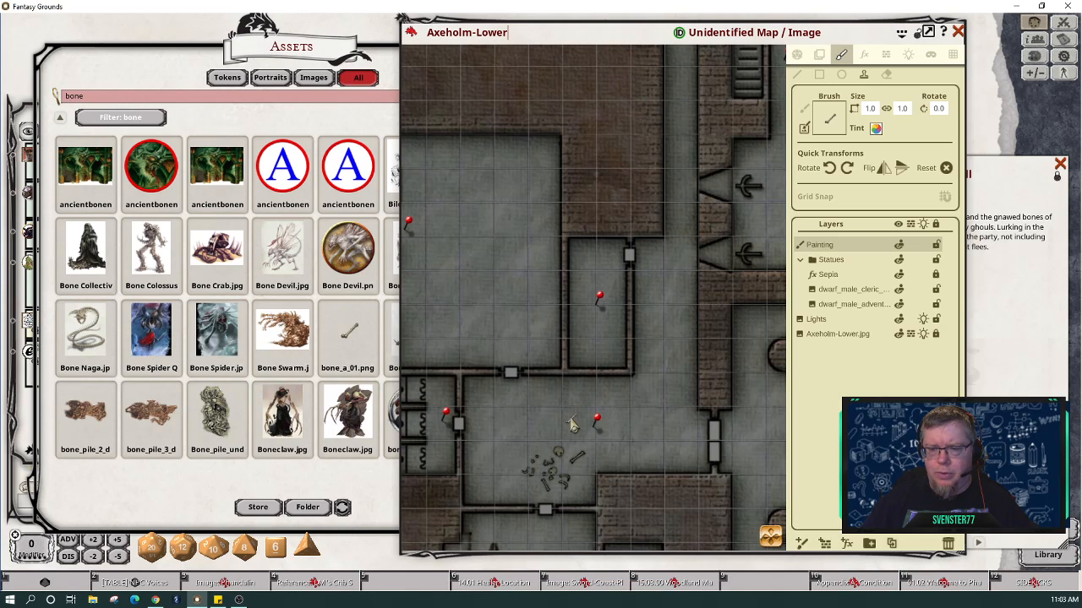
pyautogui.click(514, 434)
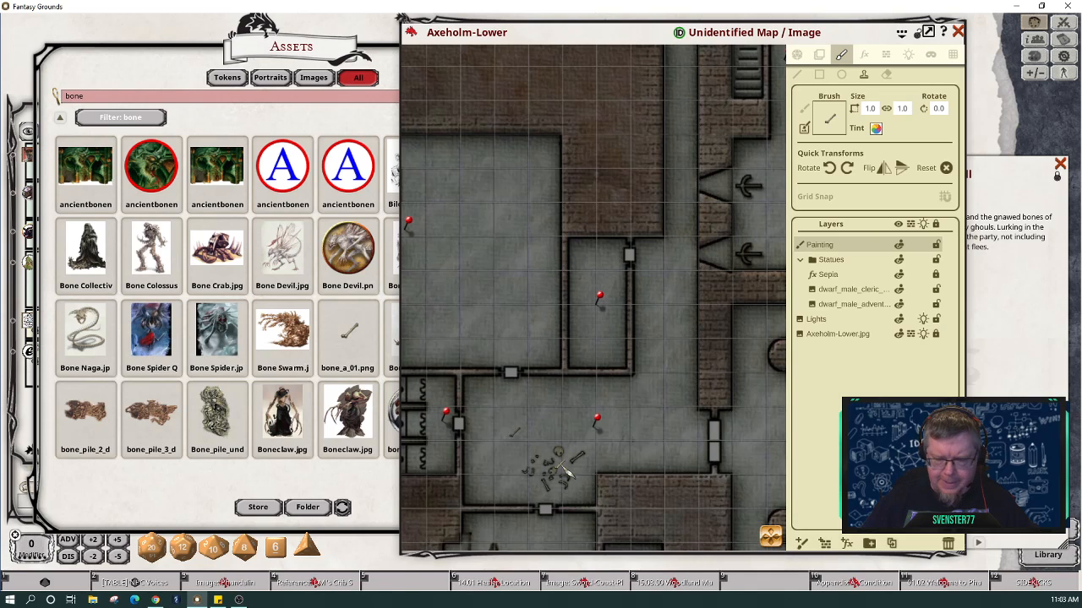
pyautogui.scroll(3, 566, 472)
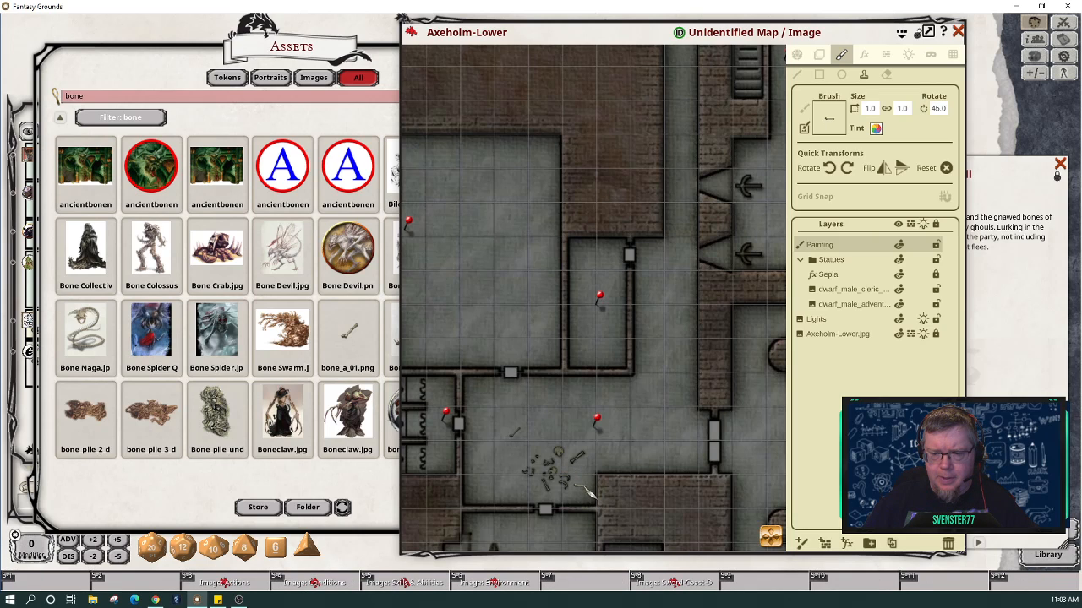
pyautogui.click(583, 488)
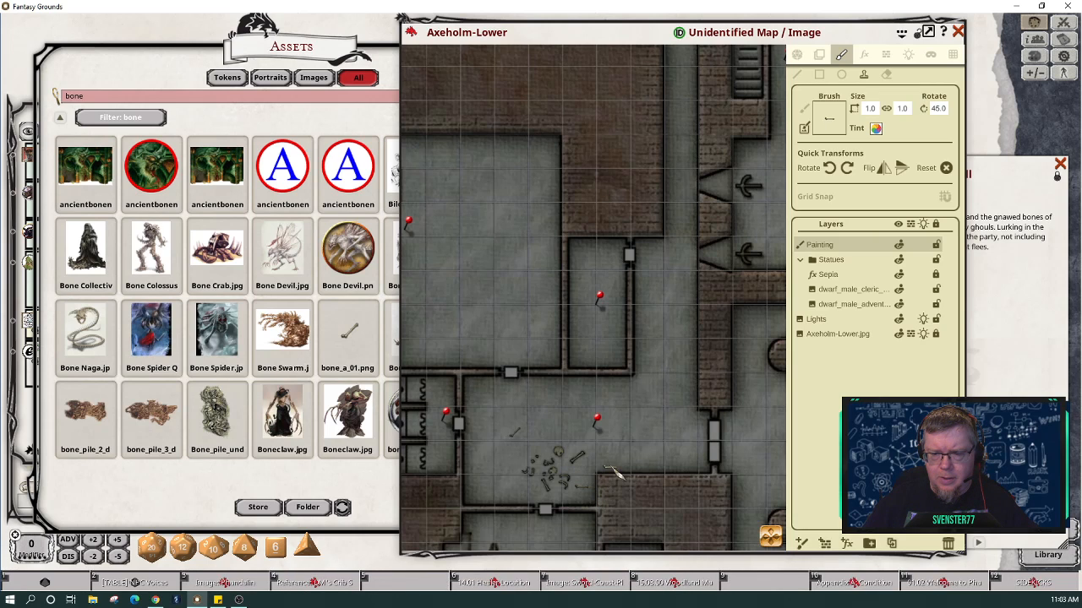
pyautogui.click(576, 454)
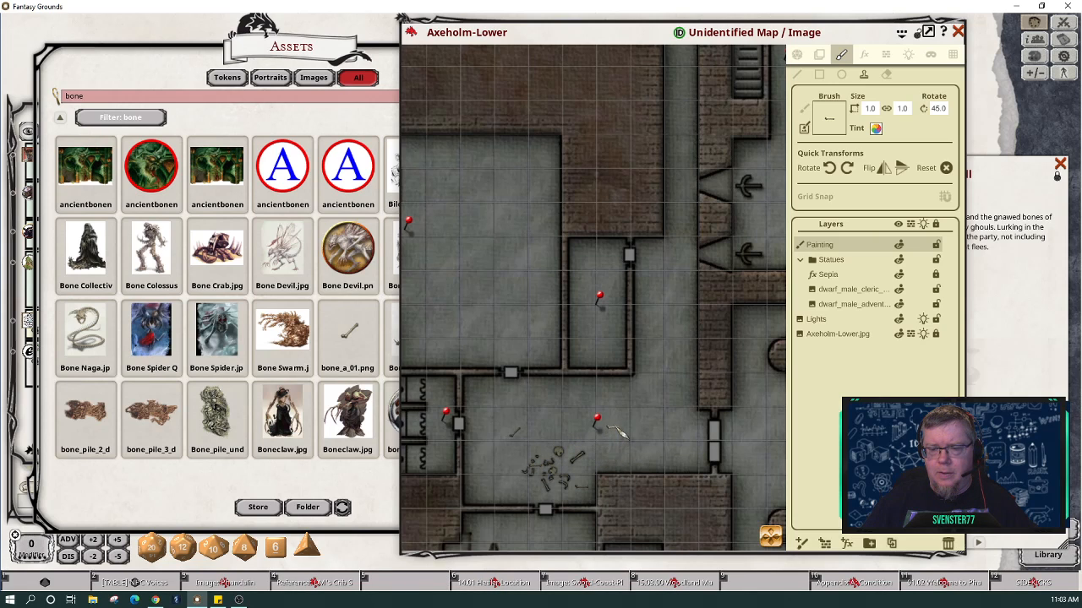
pyautogui.scroll(1, 616, 431)
pyautogui.scroll(3, 616, 431)
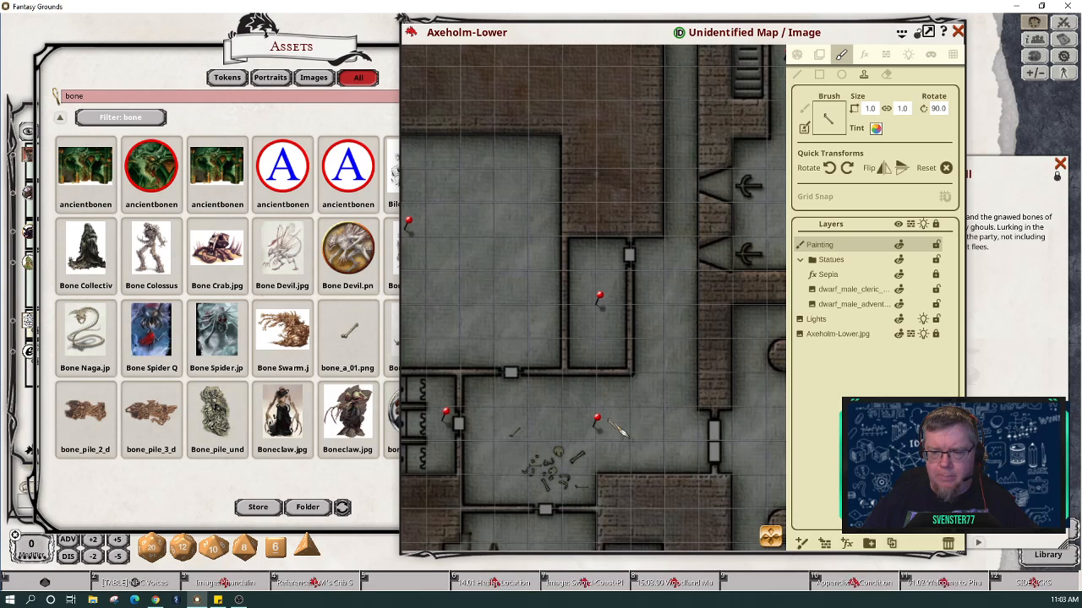
pyautogui.scroll(3, 616, 431)
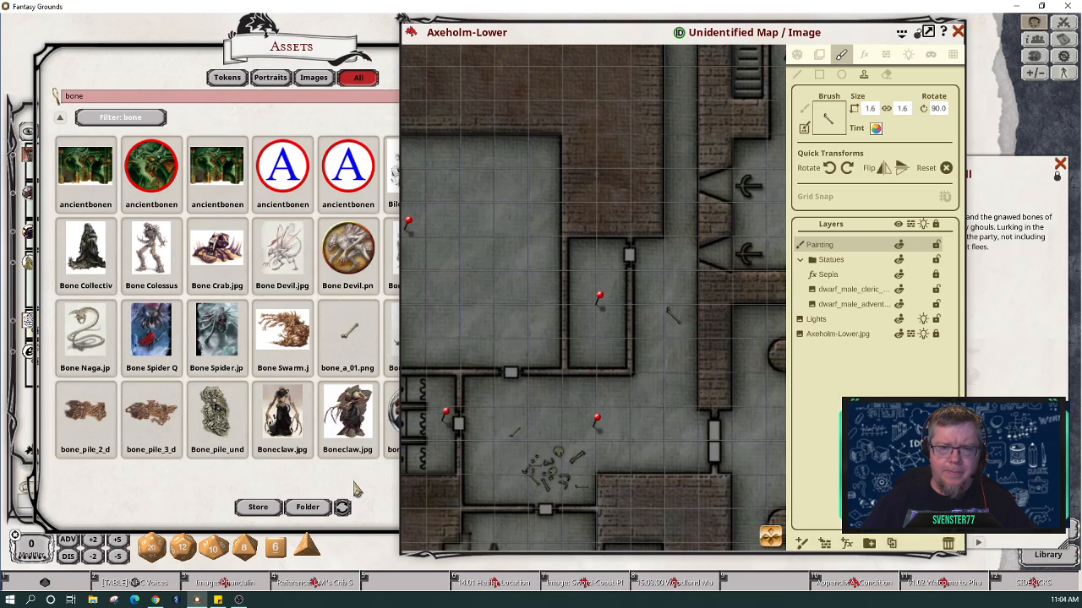
# Step: Search assets for 'debristrash' and 'rags', then 'armor', and show the next page of armor results
pyautogui.click(181, 103)
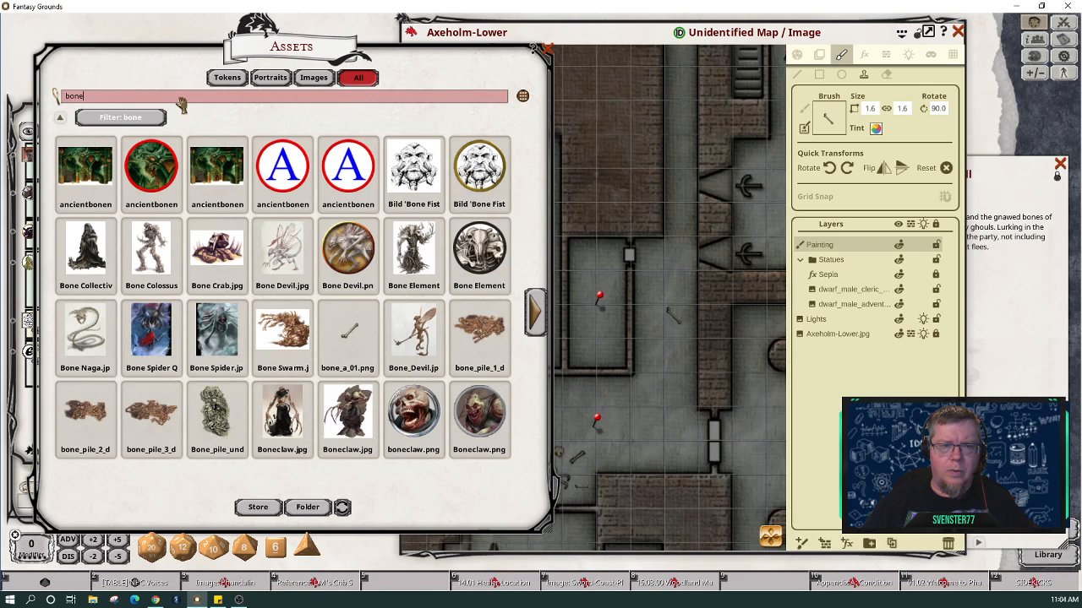
pyautogui.press('BackSpace')
pyautogui.press('BackSpace')
pyautogui.press('BackSpace')
pyautogui.press('BackSpace')
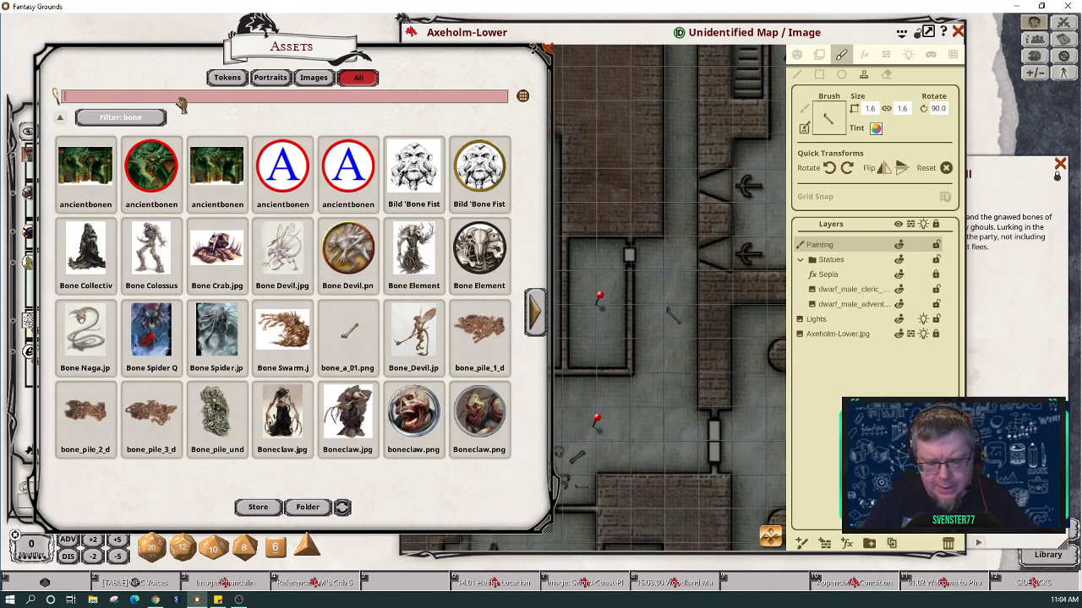
pyautogui.write('debris')
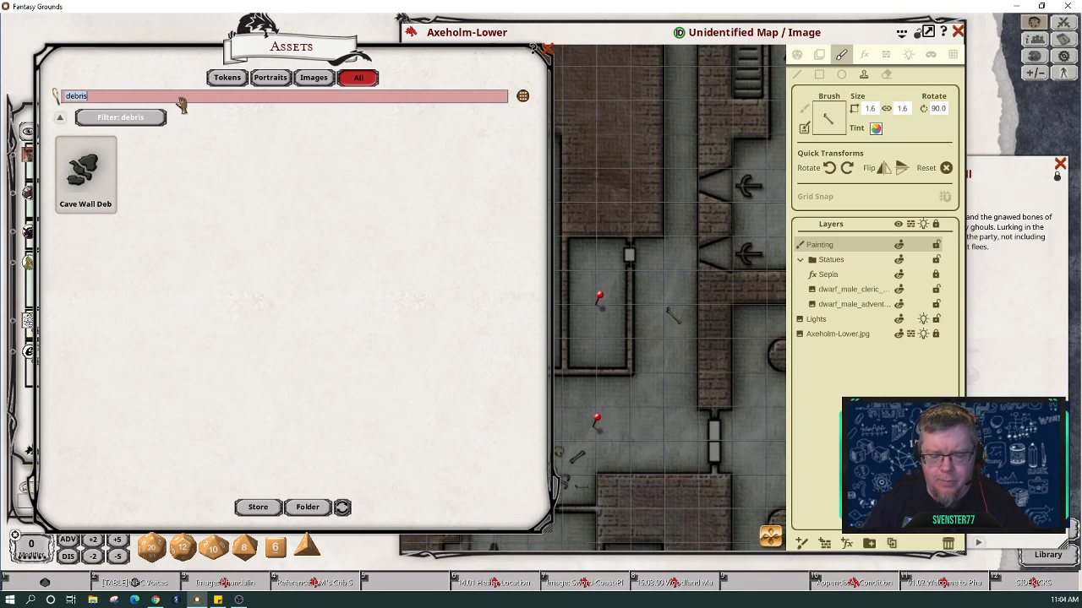
pyautogui.write('t')
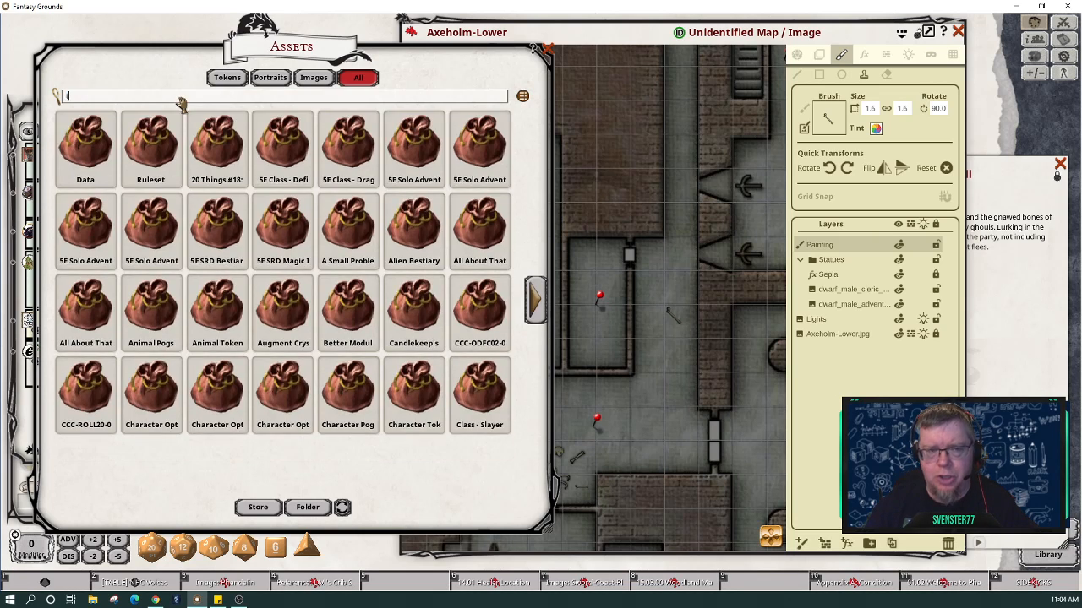
pyautogui.write('rash')
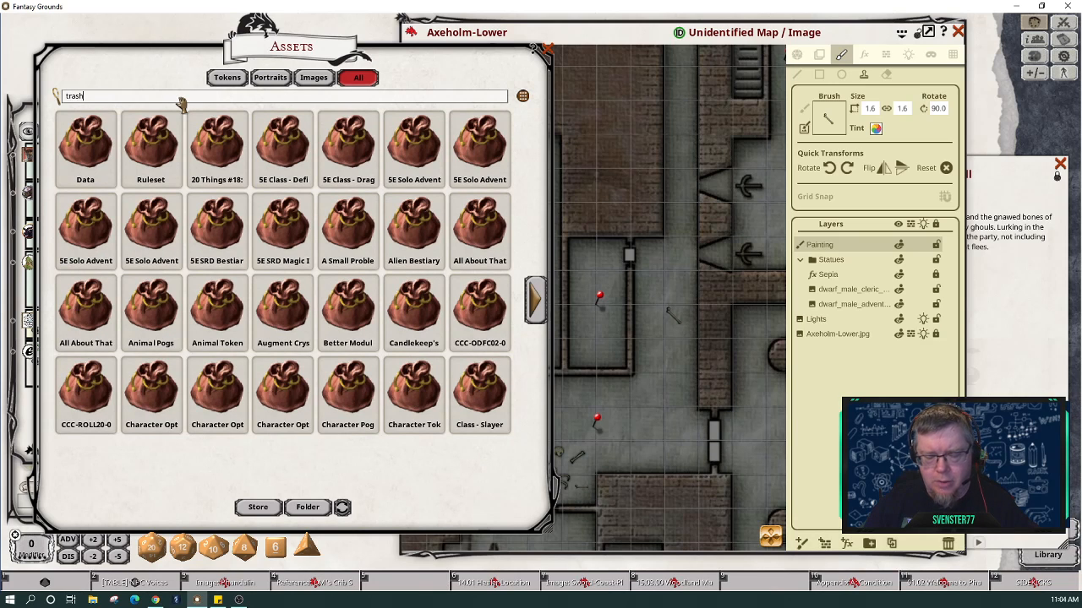
pyautogui.press('Return')
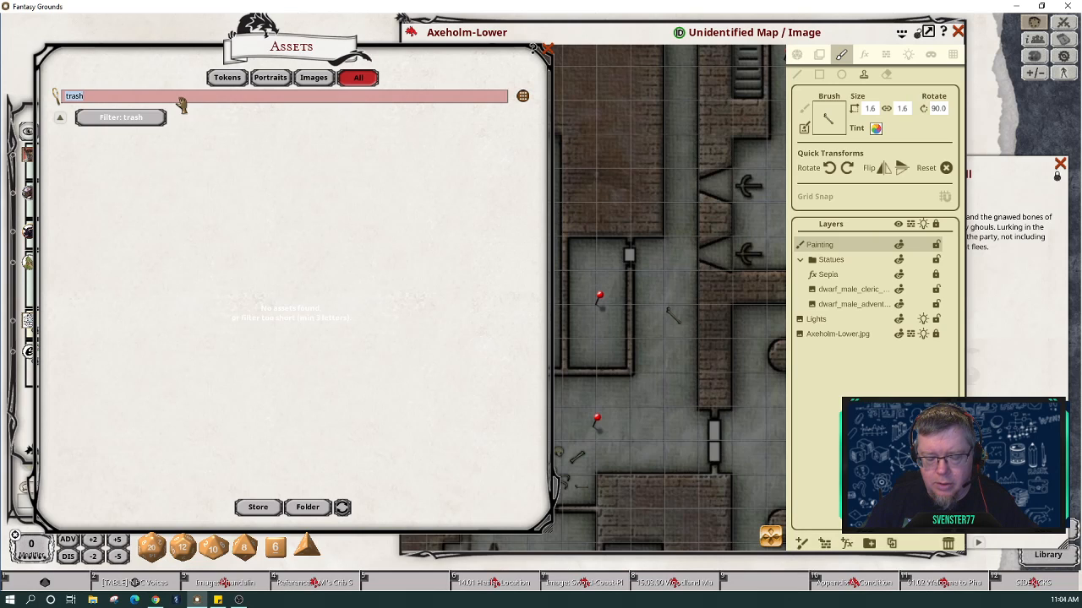
pyautogui.write('rag')
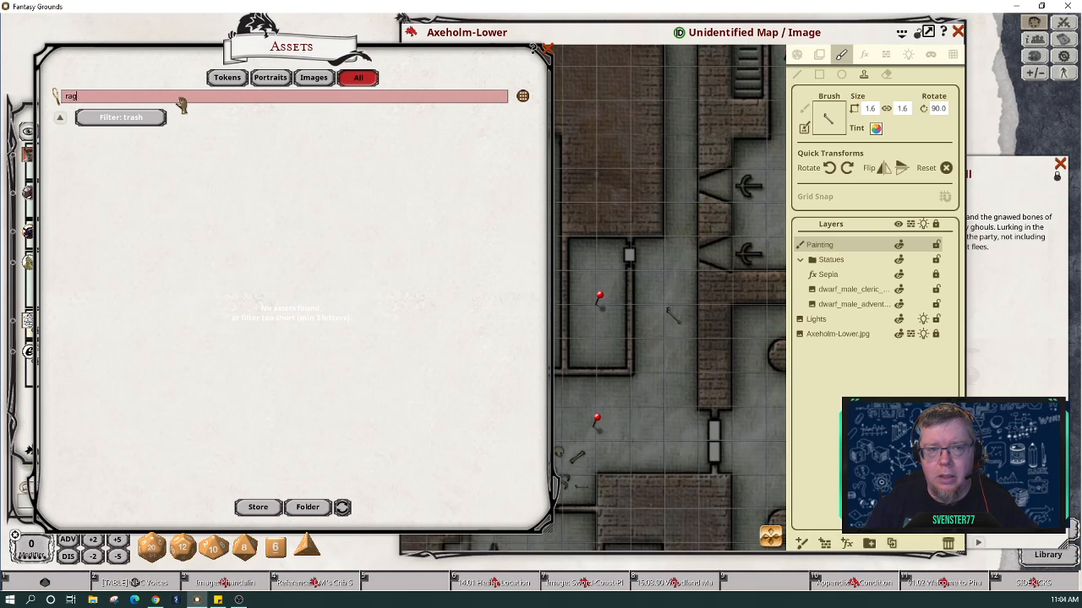
pyautogui.write('s')
pyautogui.press('Return')
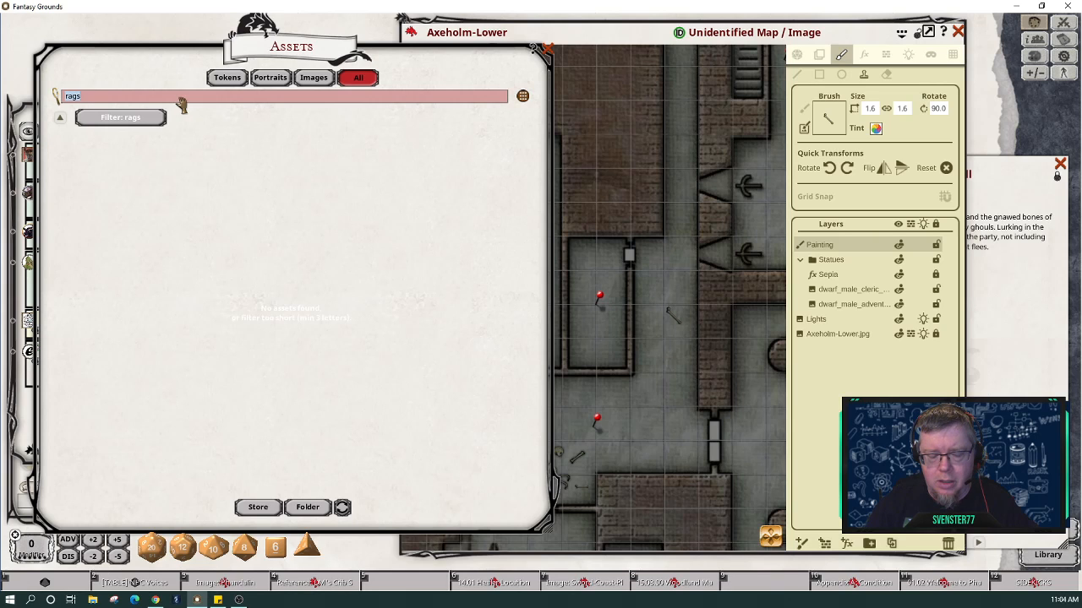
pyautogui.write('armor')
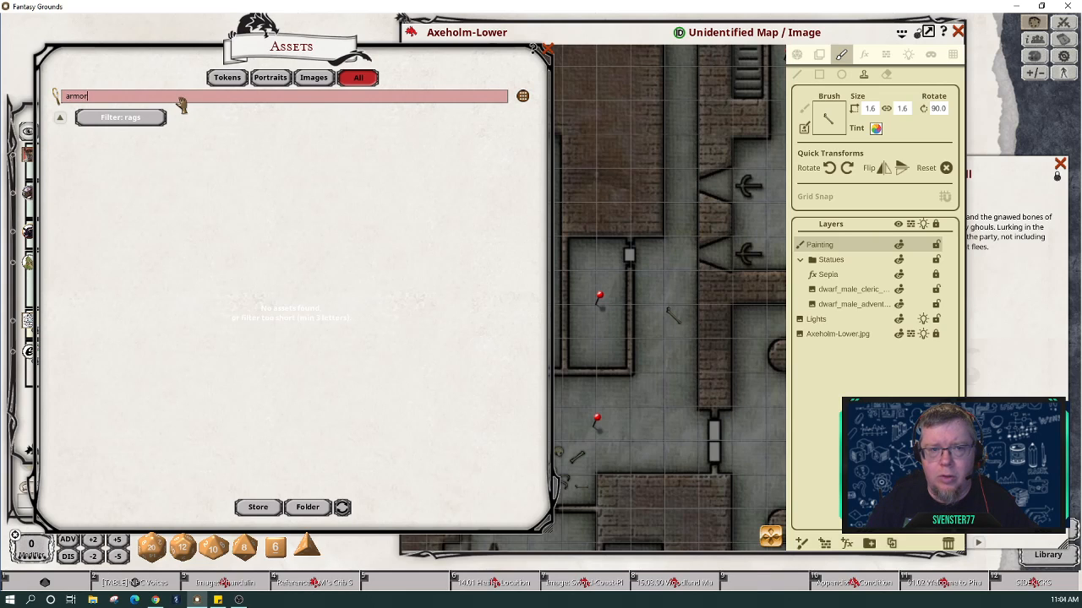
pyautogui.press('Return')
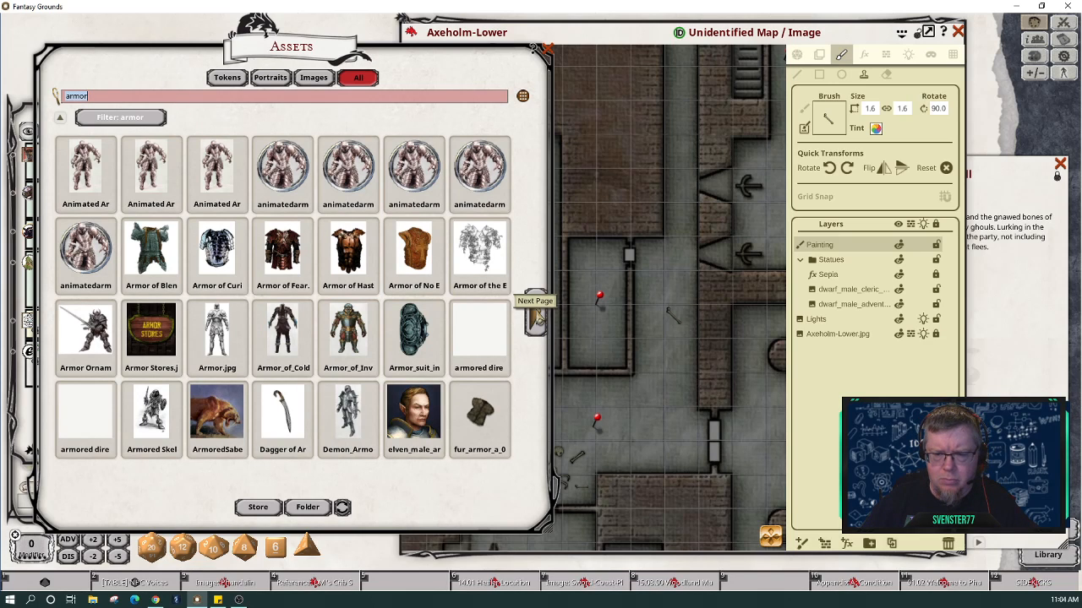
pyautogui.click(538, 318)
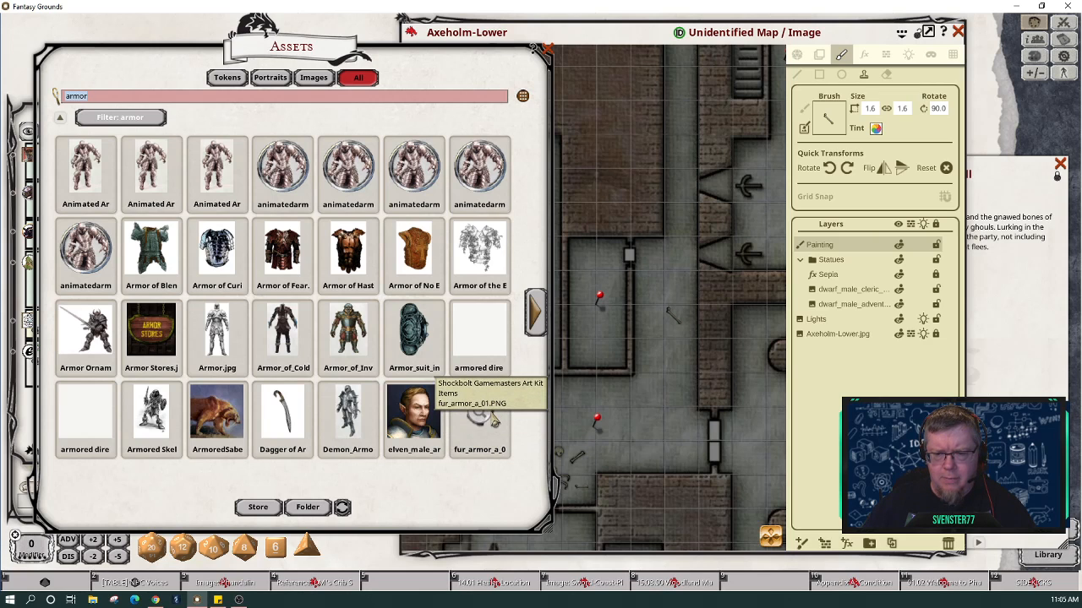
# Step: Stamp fur armor onto the map floor, load the dagger image as brush, and bring up West Hall
pyautogui.moveTo(494, 420)
pyautogui.mouseDown()
pyautogui.moveTo(689, 279)
pyautogui.moveTo(849, 110)
pyautogui.moveTo(830, 116)
pyautogui.mouseUp()
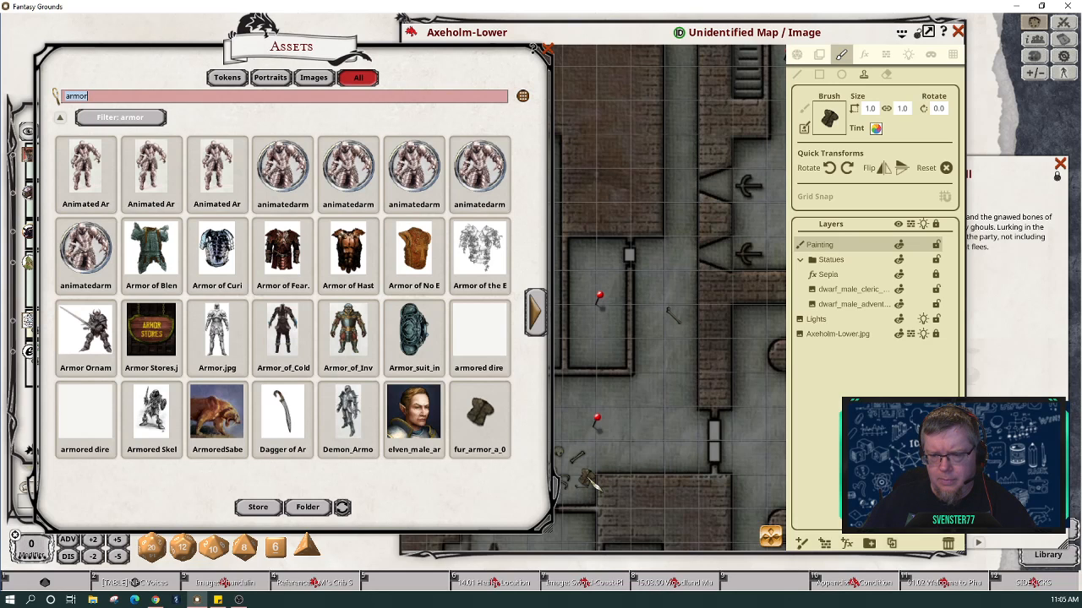
pyautogui.click(591, 480)
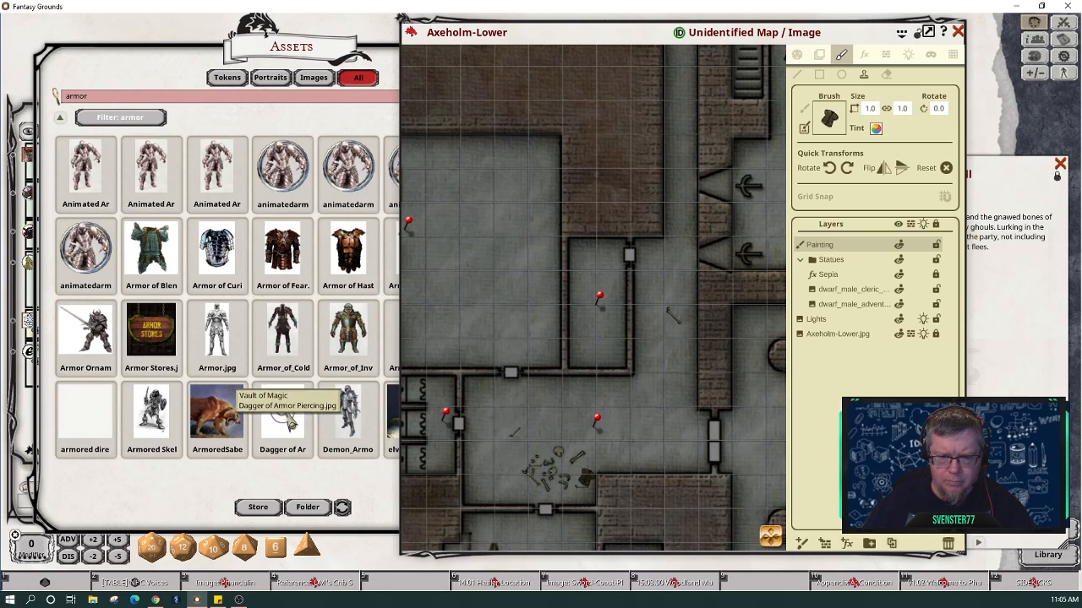
pyautogui.moveTo(290, 422)
pyautogui.mouseDown()
pyautogui.moveTo(818, 169)
pyautogui.moveTo(826, 120)
pyautogui.mouseUp()
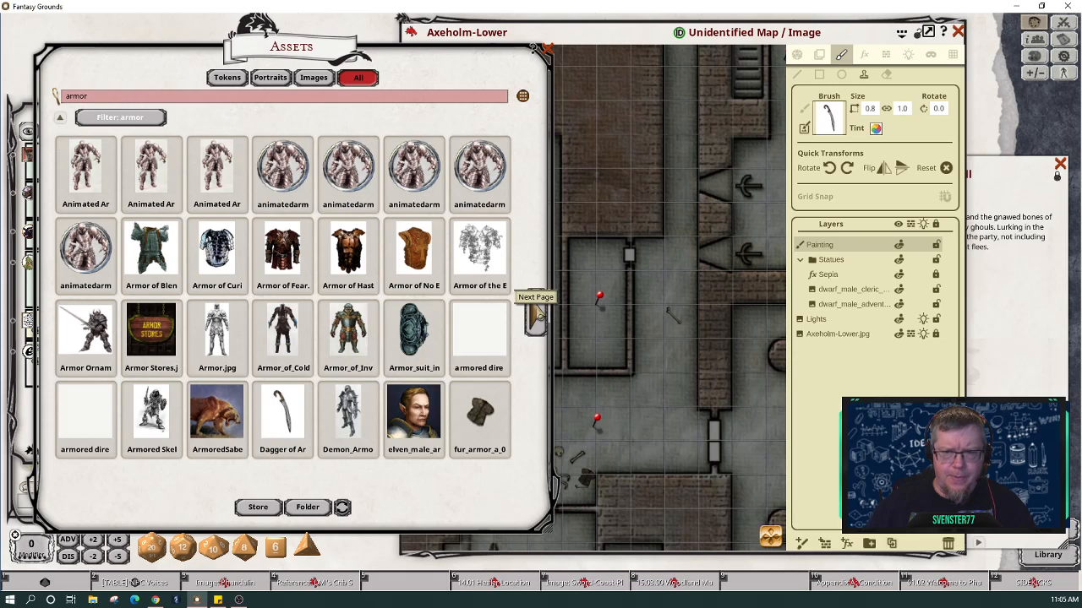
pyautogui.click(537, 313)
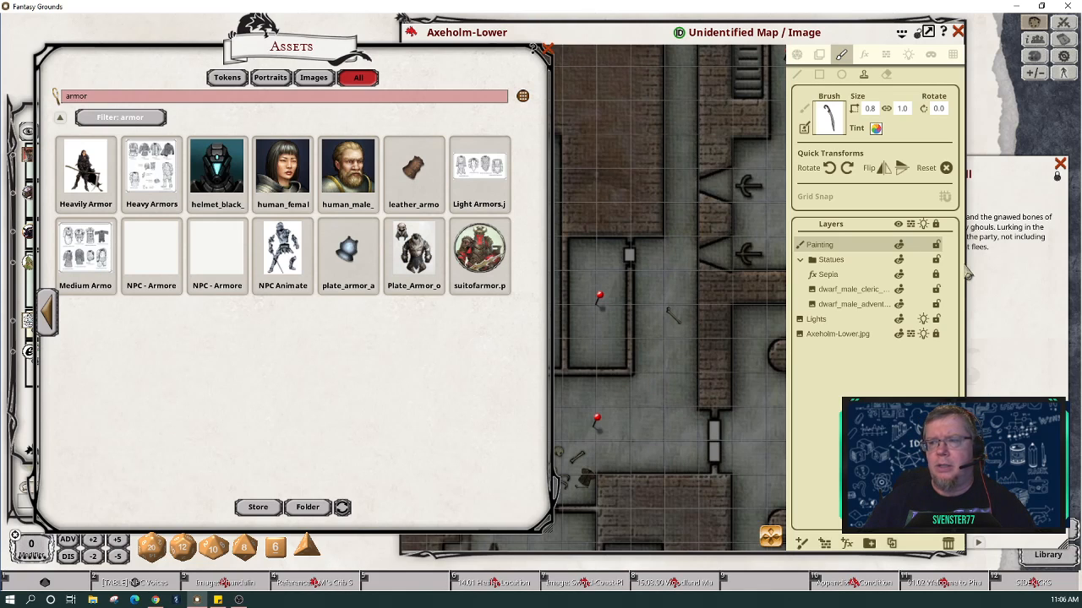
pyautogui.click(997, 313)
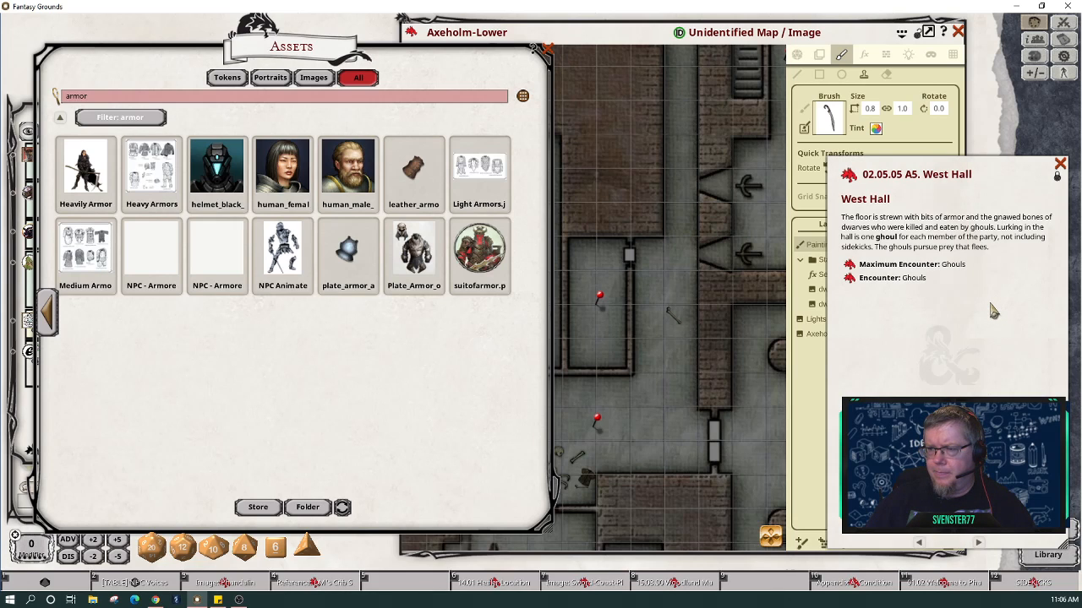
# Step: Rename the Axeholm-Lower map's Painting layer to 'West Hall'
pyautogui.click(817, 250)
pyautogui.doubleClick(818, 247)
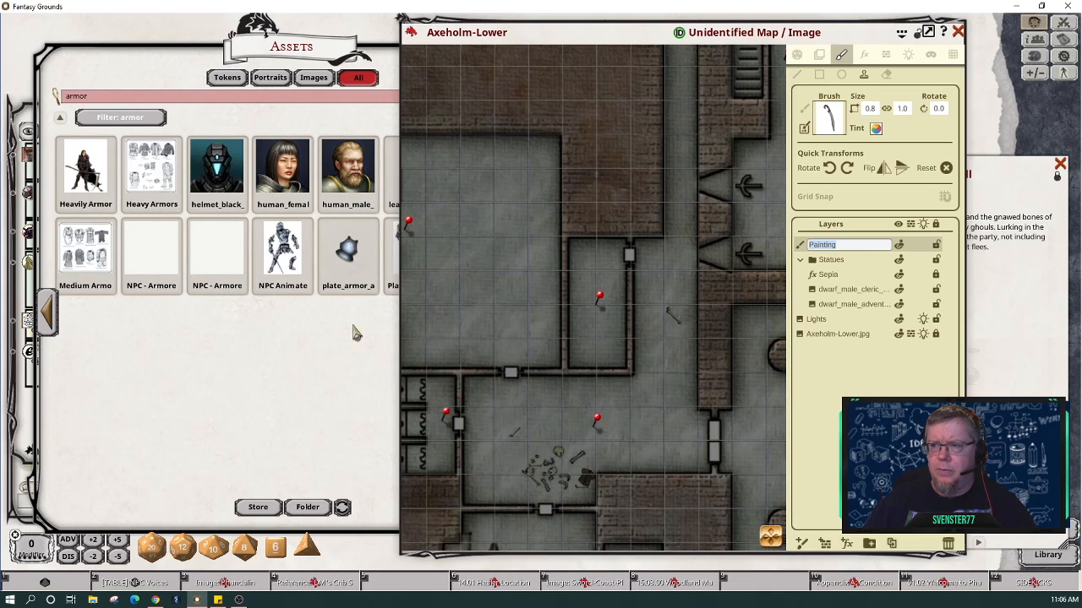
pyautogui.click(799, 56)
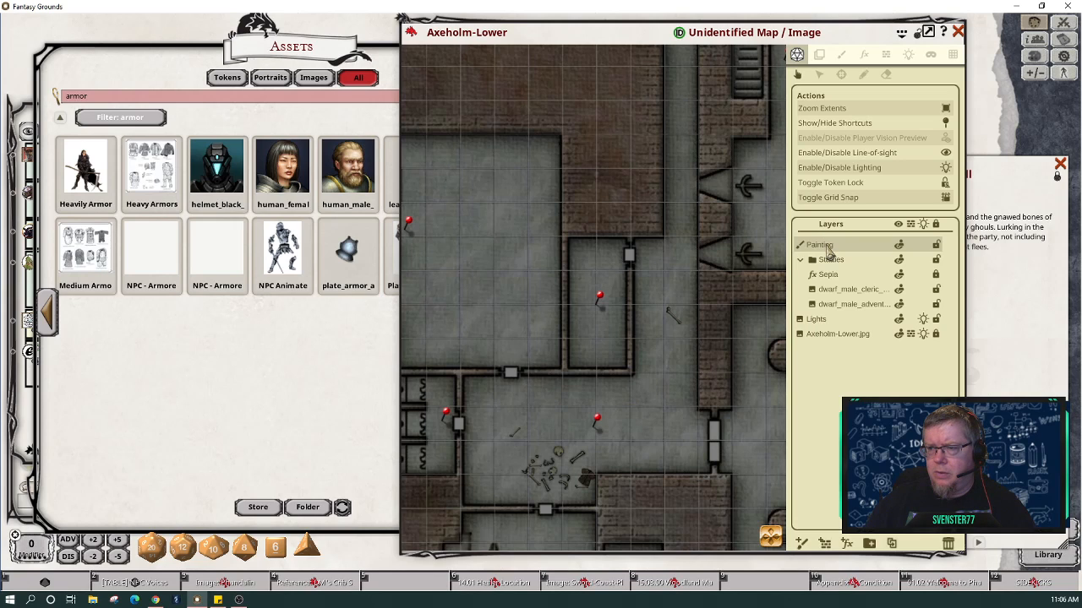
pyautogui.doubleClick(828, 250)
pyautogui.write('W')
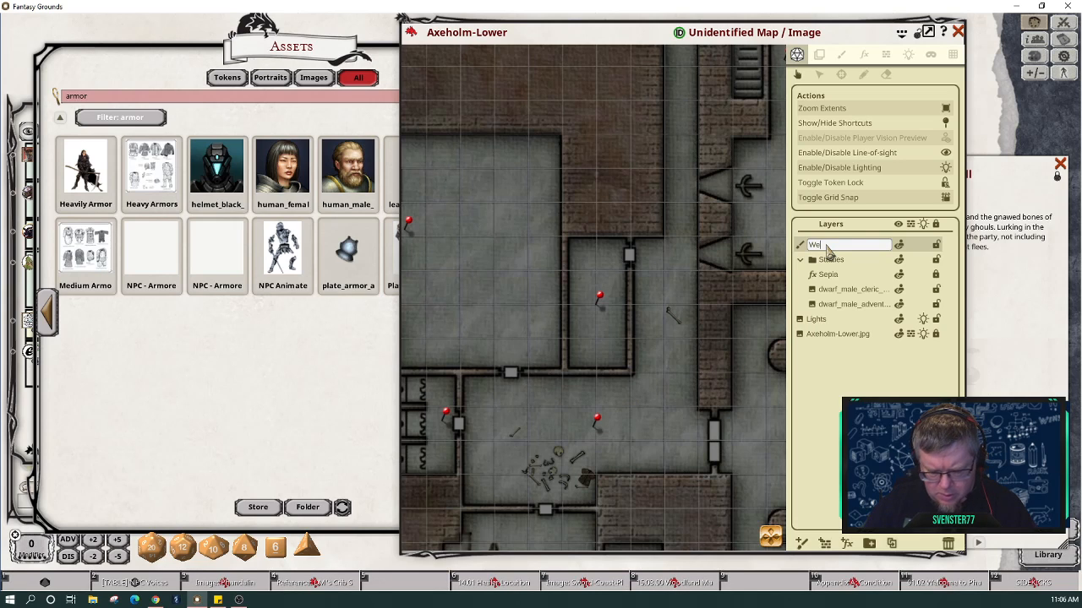
pyautogui.write('est Ha')
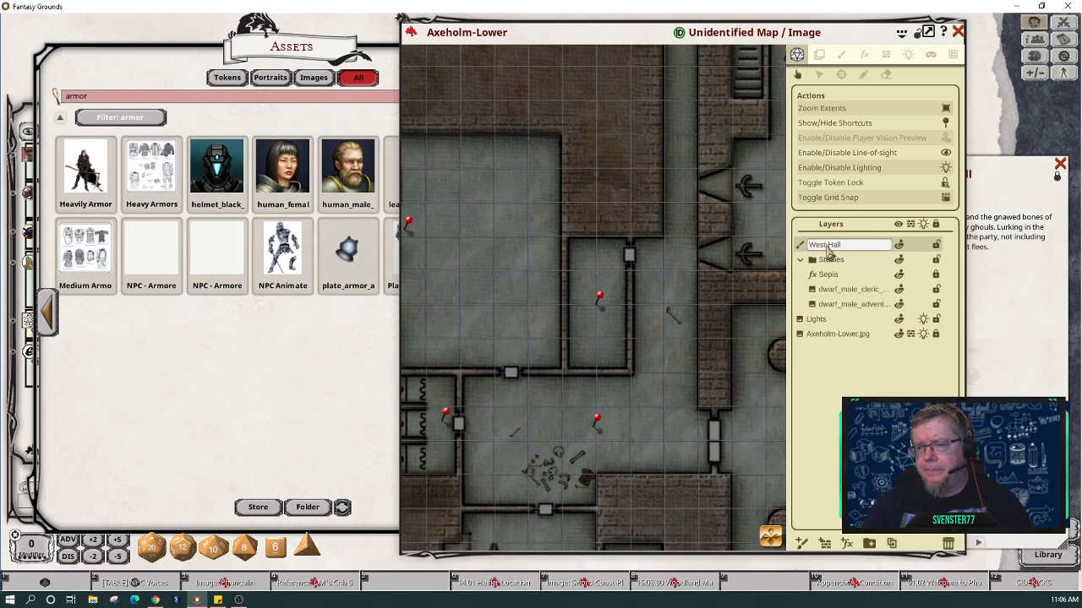
pyautogui.write('ll')
pyautogui.press('Return')
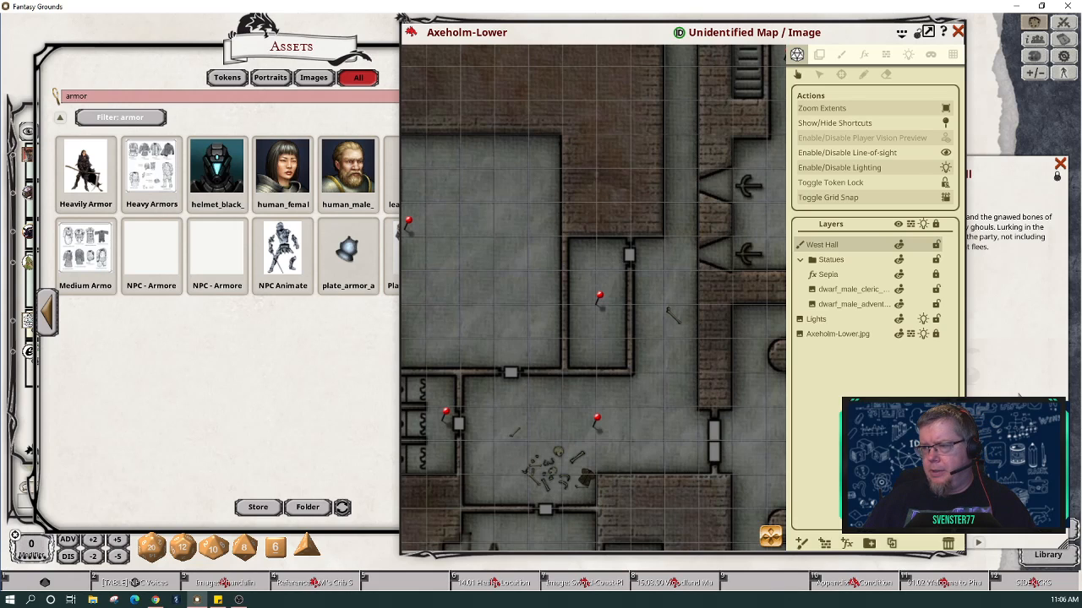
pyautogui.click(985, 338)
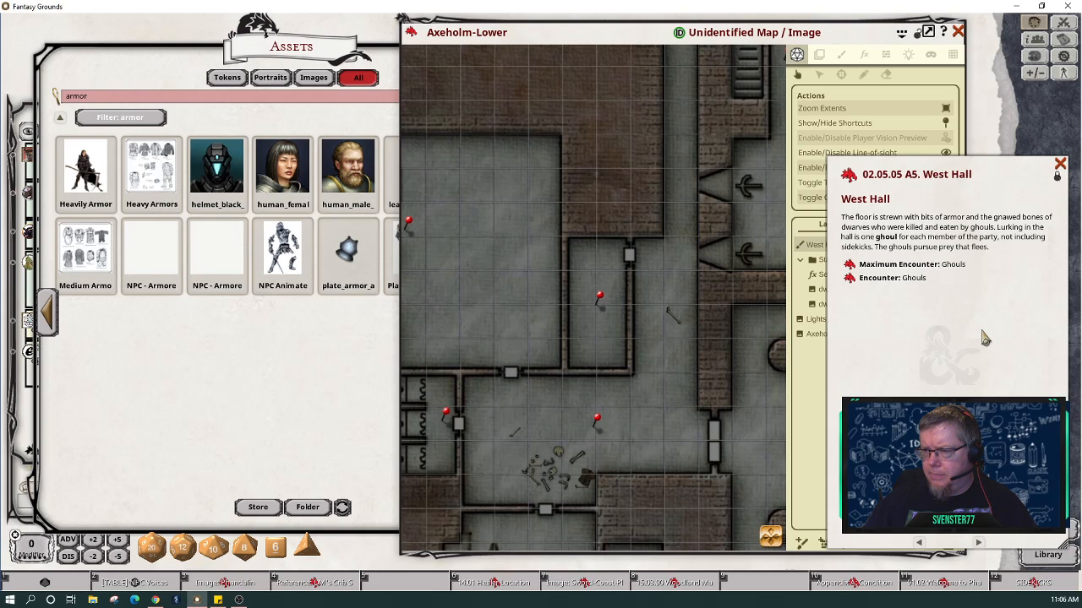
# Step: Page the story back to A4. Mustering Hall and open the calendar at Third-day, 23rd Uktar 1623
pyautogui.click(981, 546)
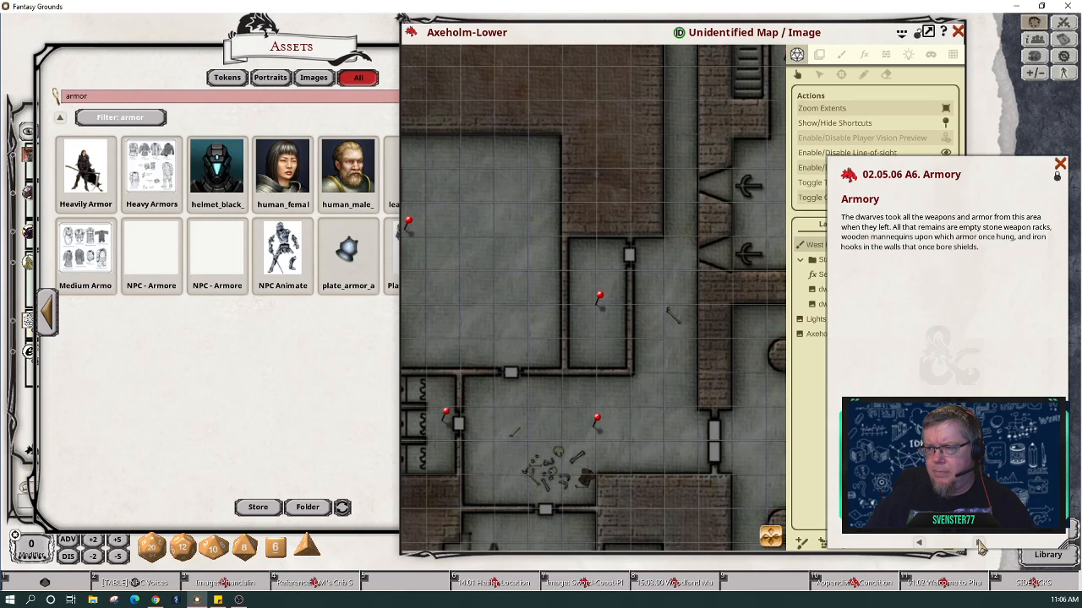
pyautogui.scroll(-5, 622, 353)
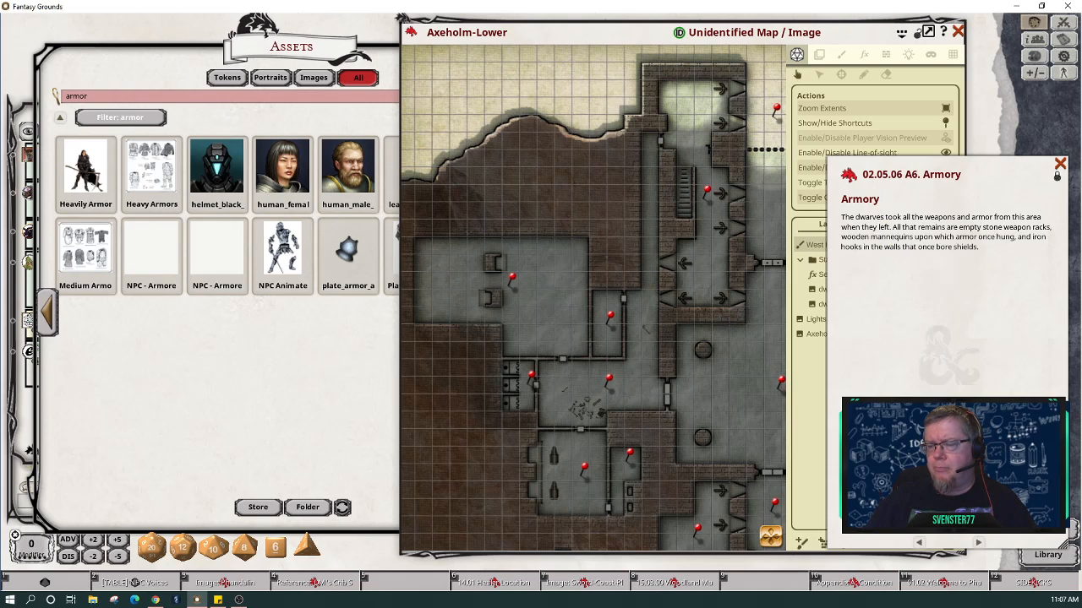
pyautogui.click(920, 543)
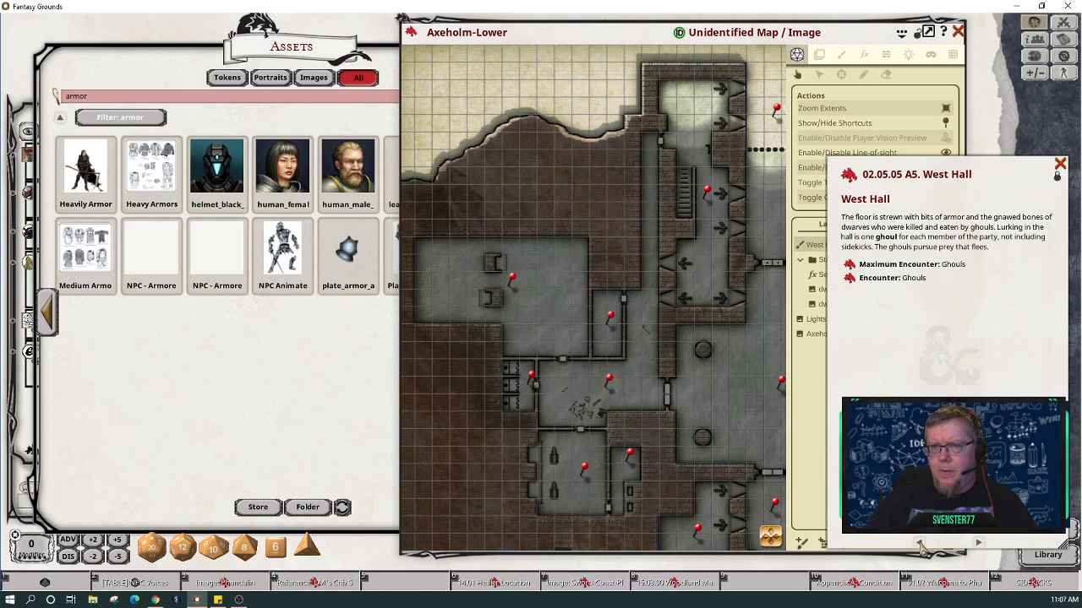
pyautogui.click(920, 544)
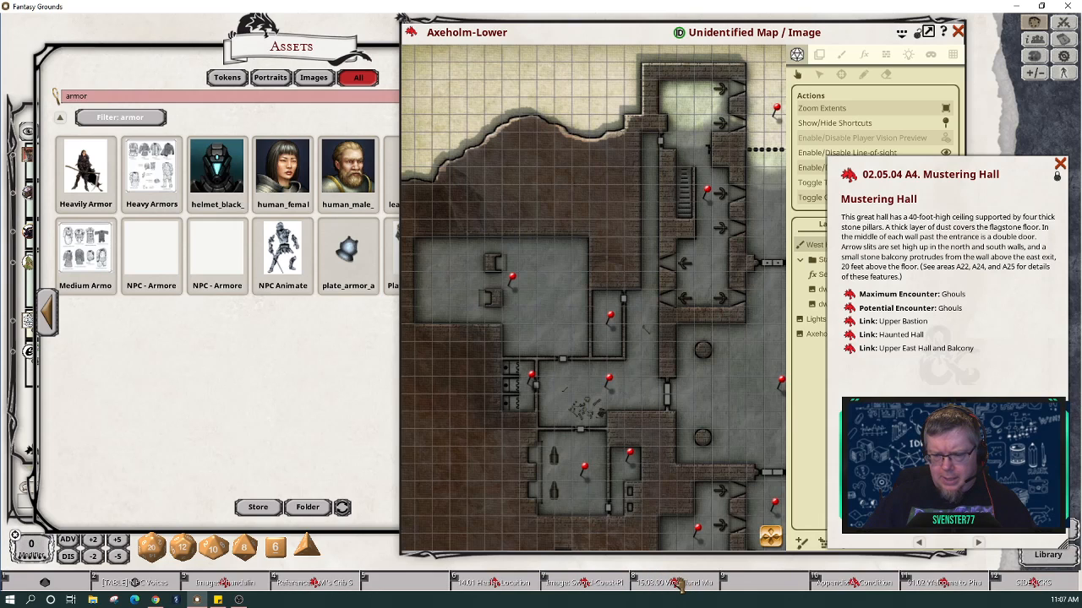
pyautogui.click(1067, 39)
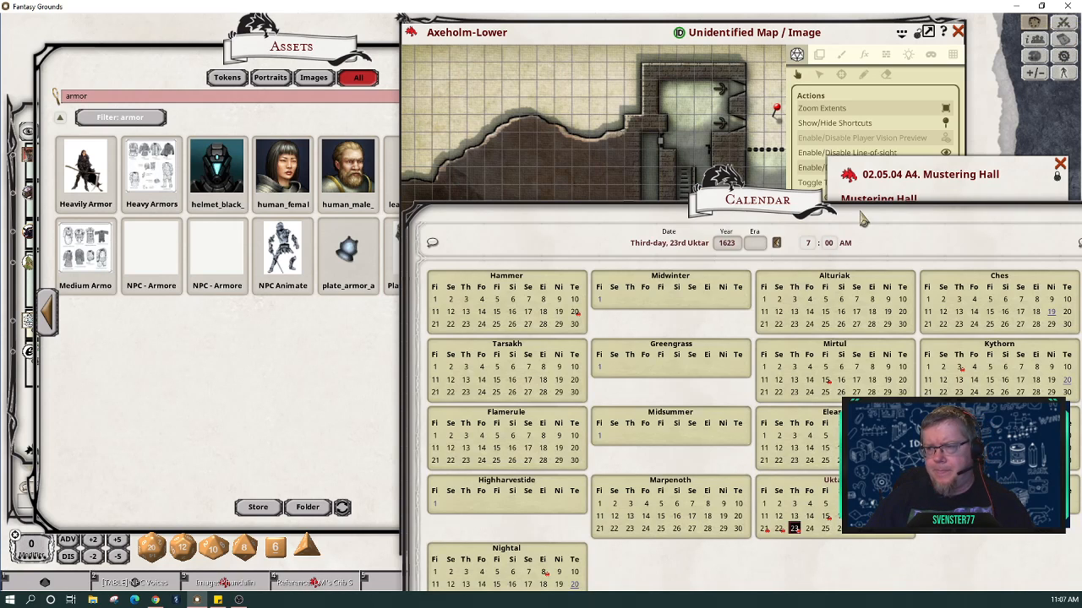
# Step: Move the calendar aside and open the 22nd Uktar log
pyautogui.moveTo(862, 218); pyautogui.dragTo(551, 113)
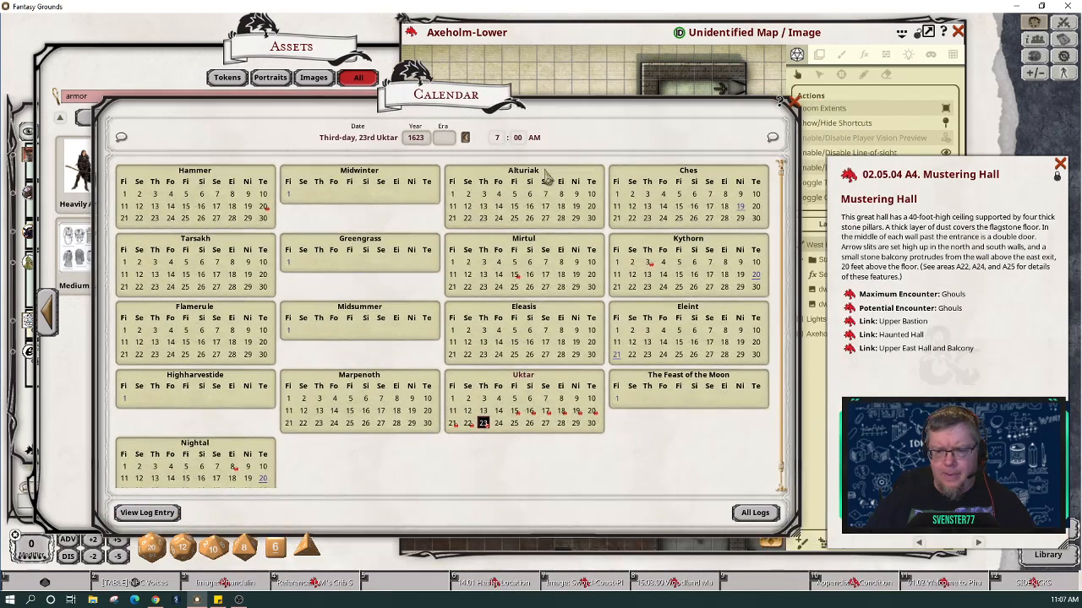
pyautogui.click(483, 423)
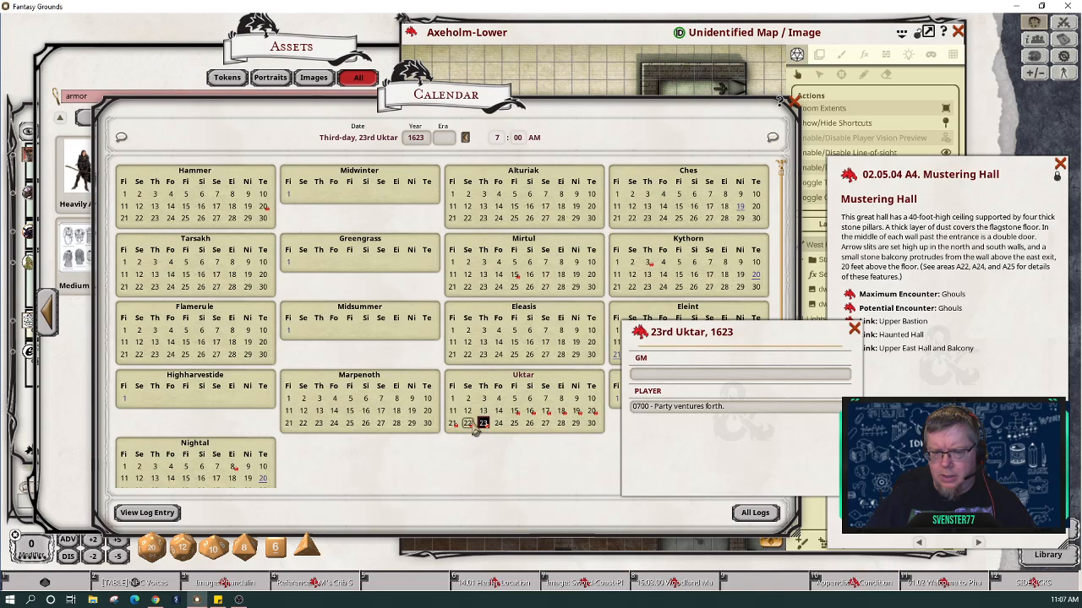
pyautogui.click(469, 424)
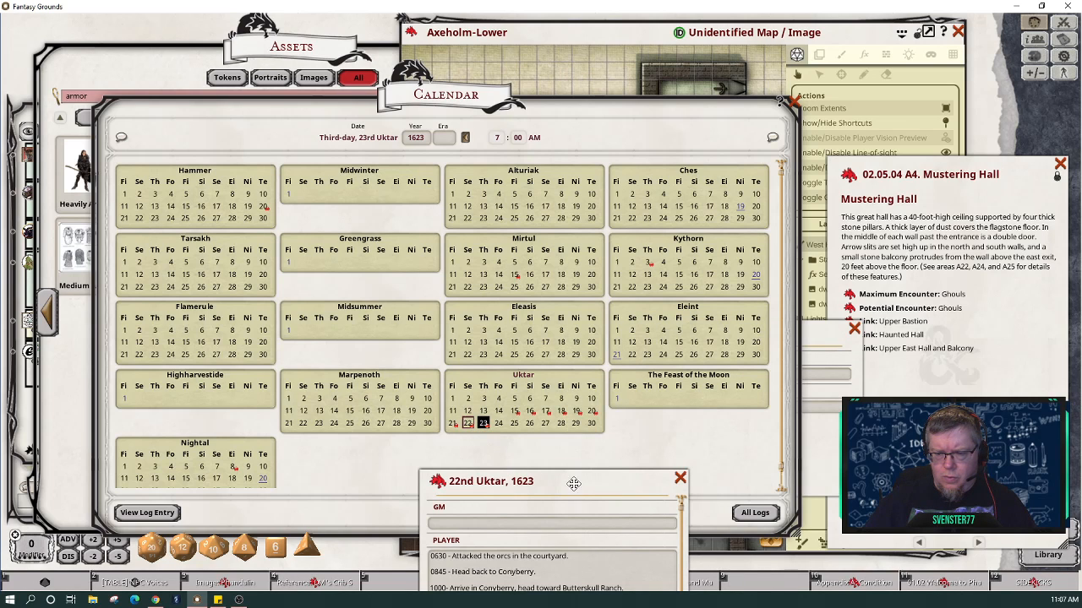
# Step: Capitalise the last entry to 'They take a long rest', then show the 23rd Uktar log
pyautogui.moveTo(573, 502); pyautogui.dragTo(469, 271)
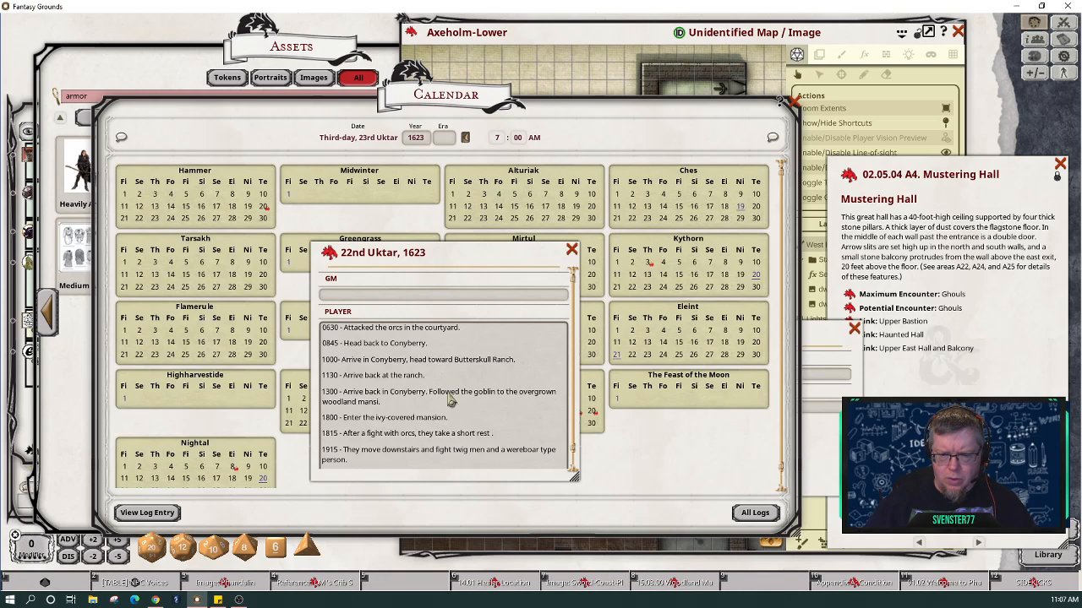
pyautogui.scroll(-1, 439, 456)
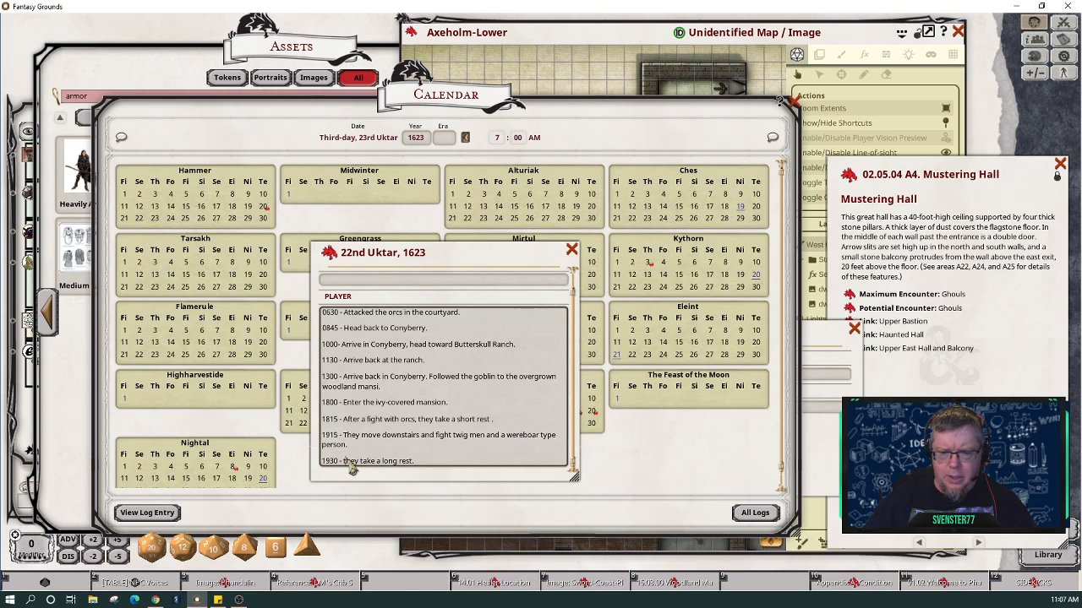
pyautogui.press('BackSpace')
pyautogui.write('T')
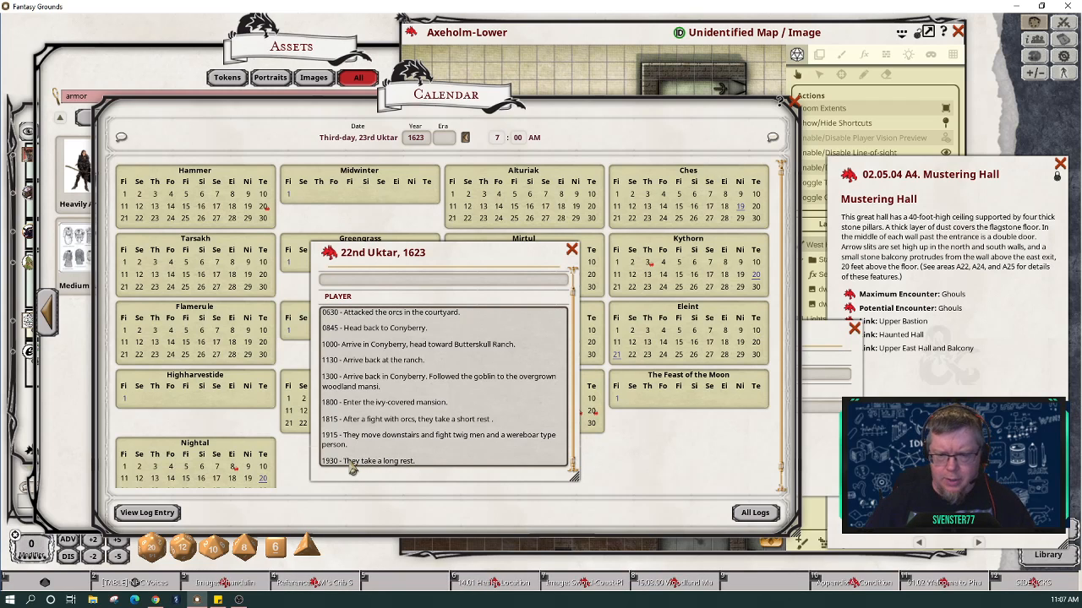
pyautogui.click(571, 249)
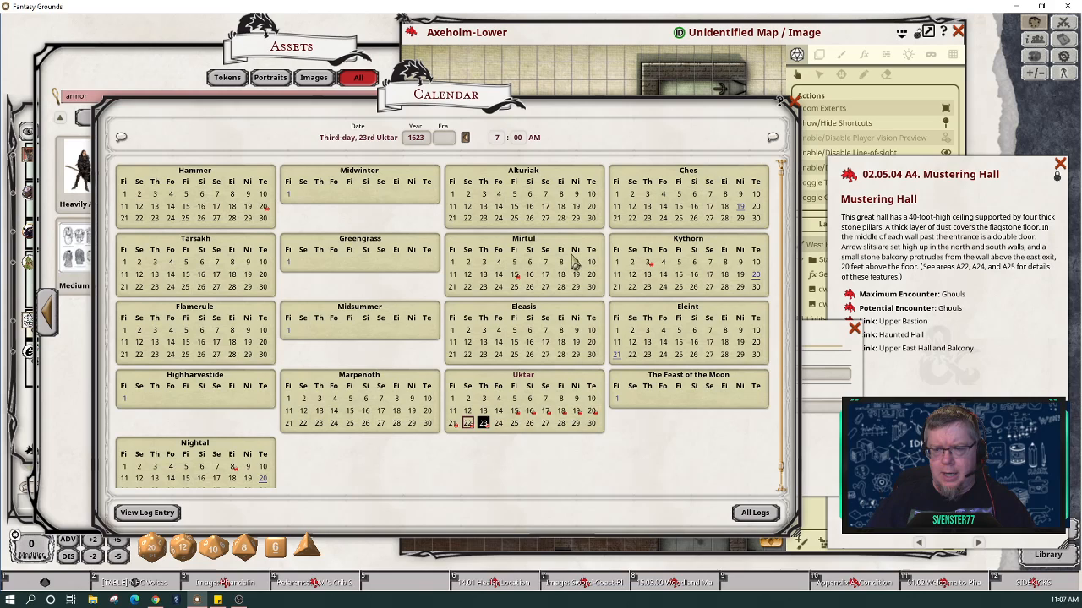
pyautogui.click(483, 423)
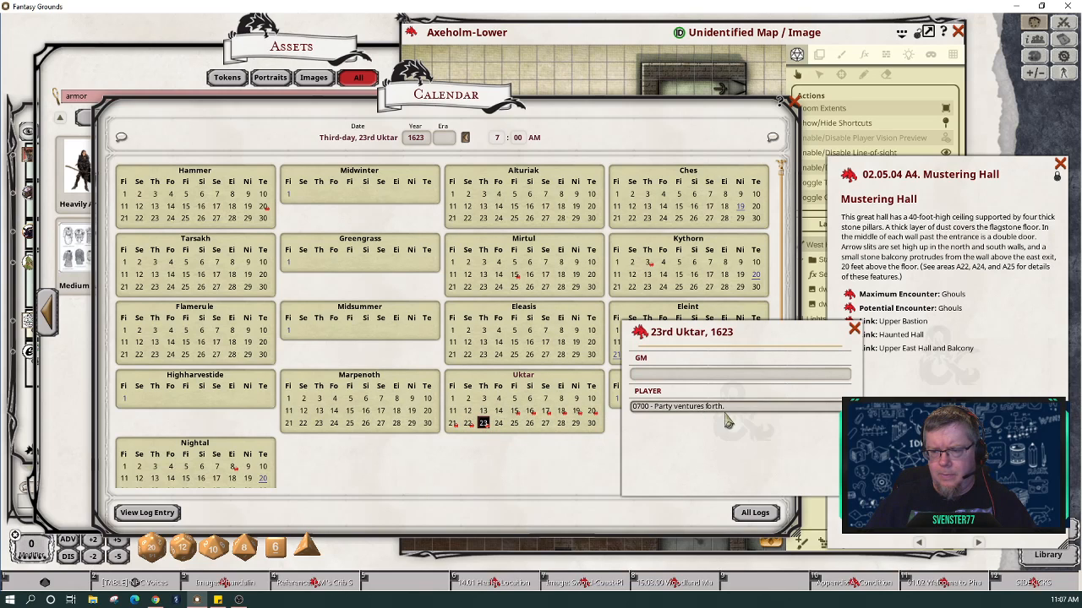
# Step: Overwrite the Message of the Day with 'The party cleared out the woodland manse, killing all the orcs, plant creatures and the'
pyautogui.click(1064, 58)
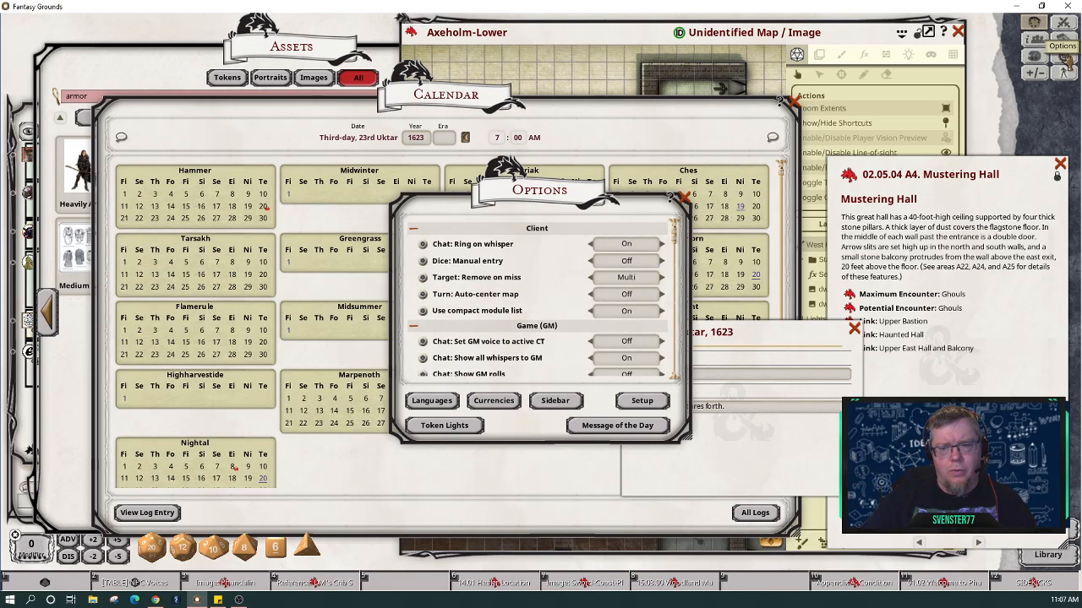
pyautogui.click(640, 430)
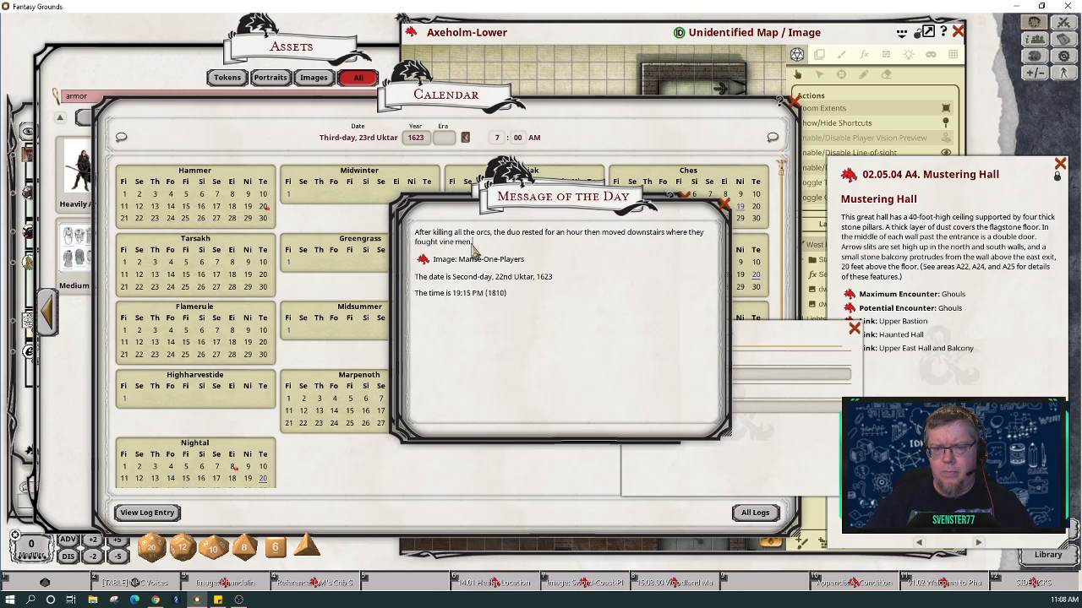
pyautogui.moveTo(416, 238); pyautogui.dragTo(539, 307)
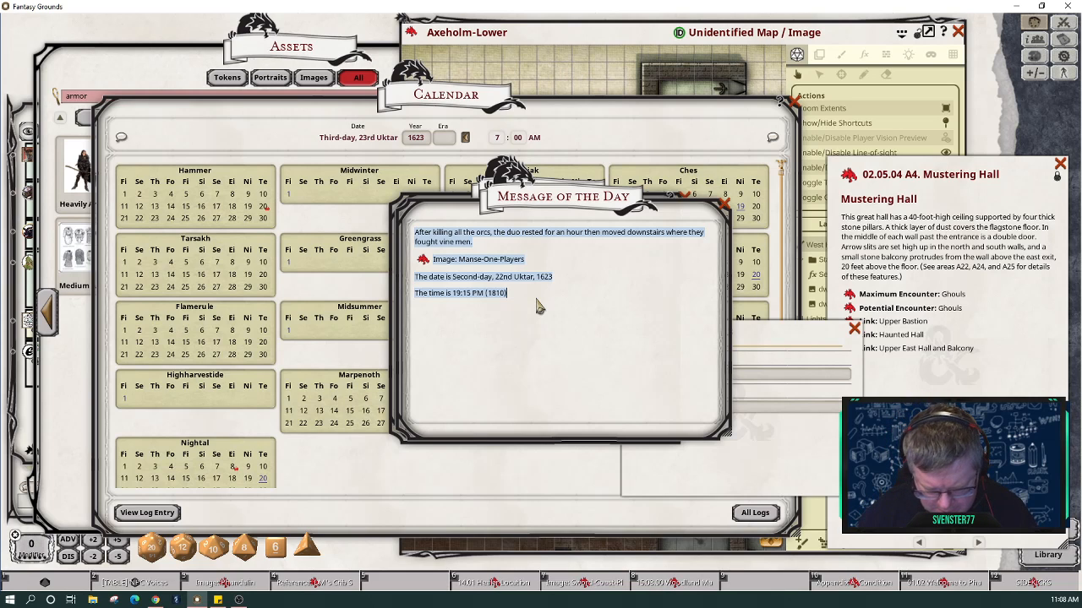
pyautogui.press('shift')
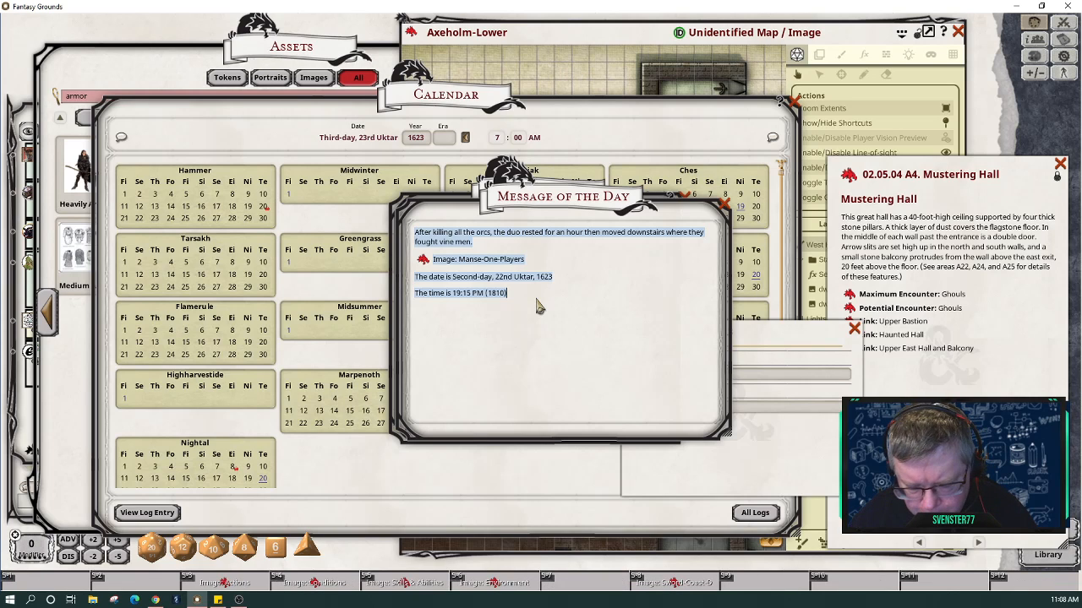
pyautogui.write('The party cleared out the manse')
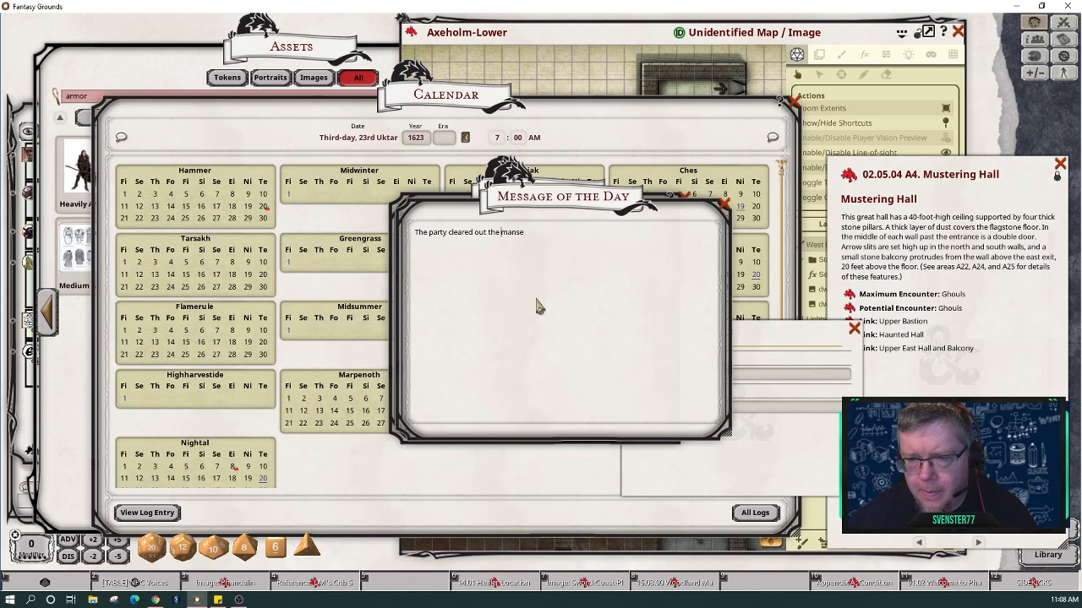
pyautogui.write('wood ')
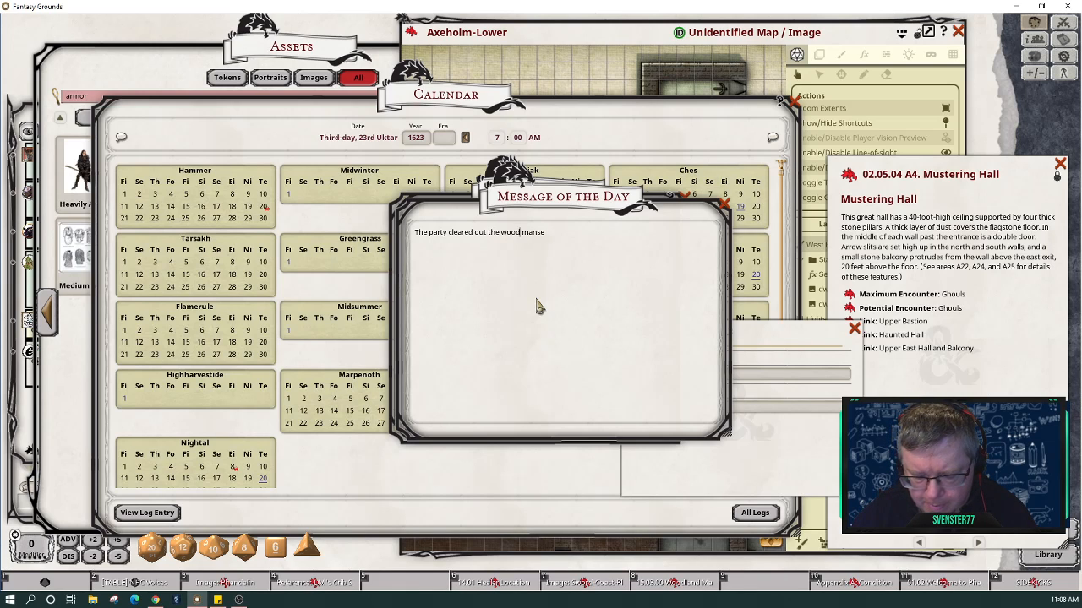
pyautogui.write('land')
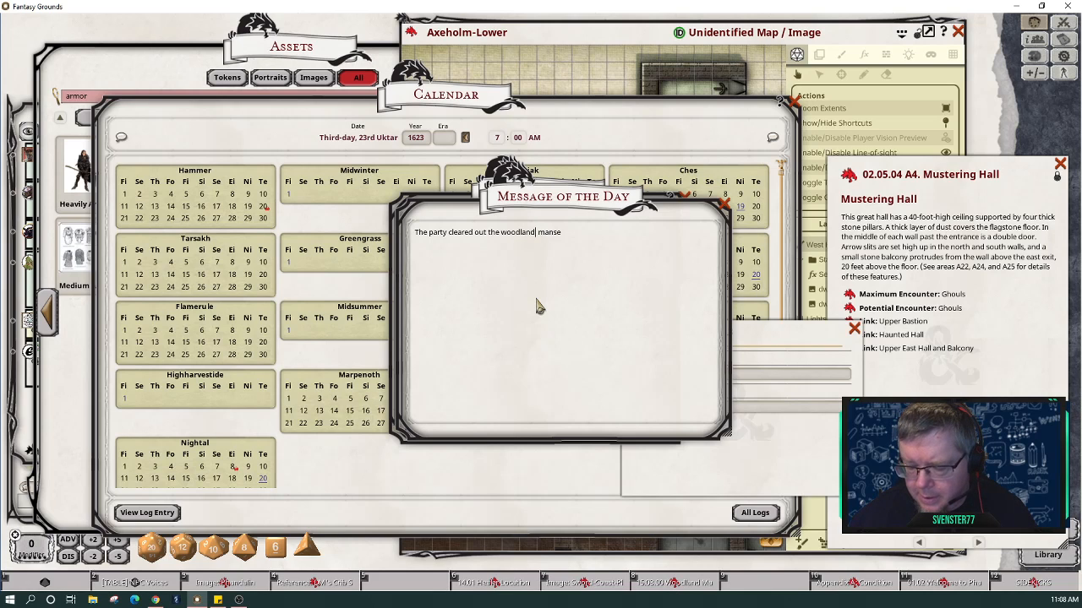
pyautogui.press('Delete')
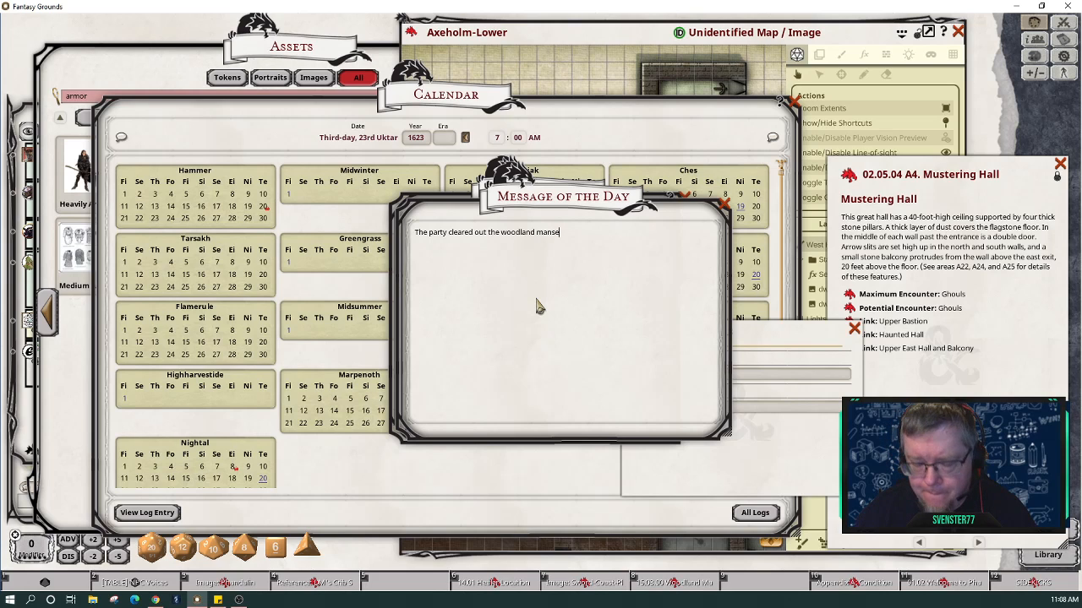
pyautogui.write(', killing a')
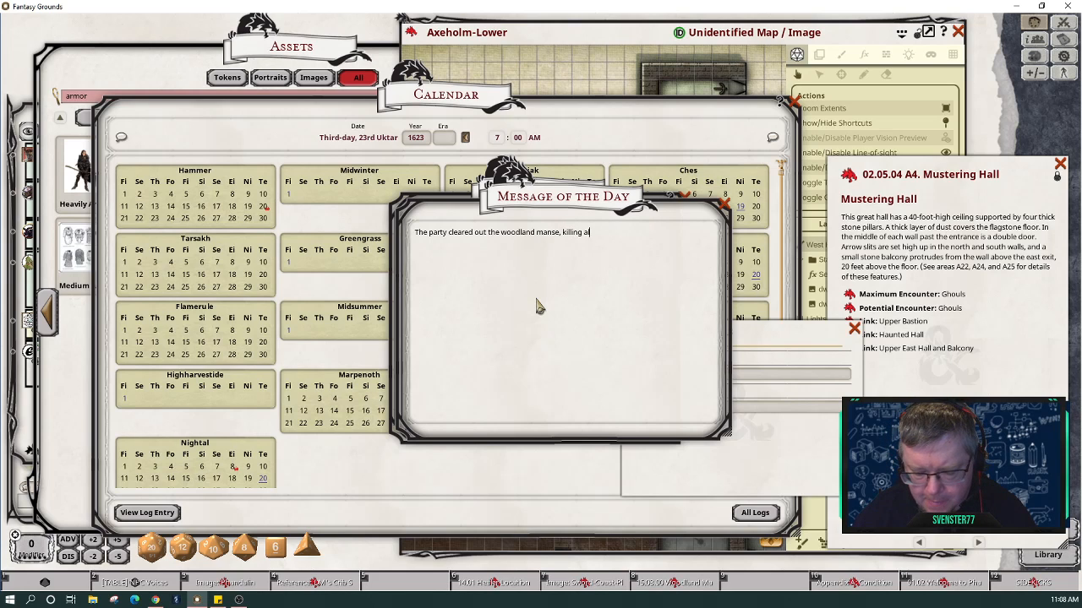
pyautogui.write('ll the orc')
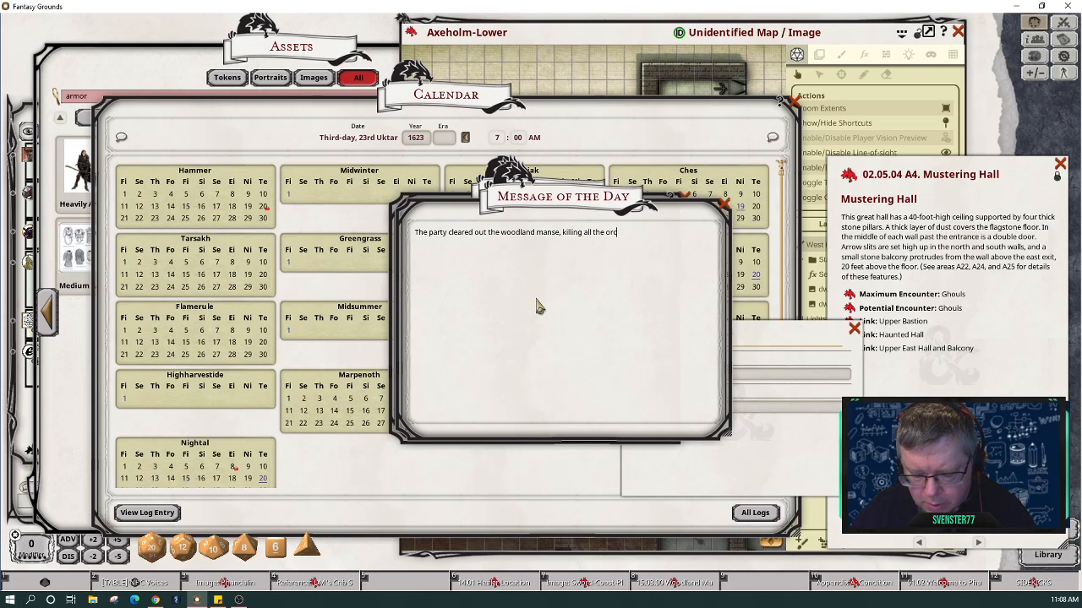
pyautogui.write('s, ')
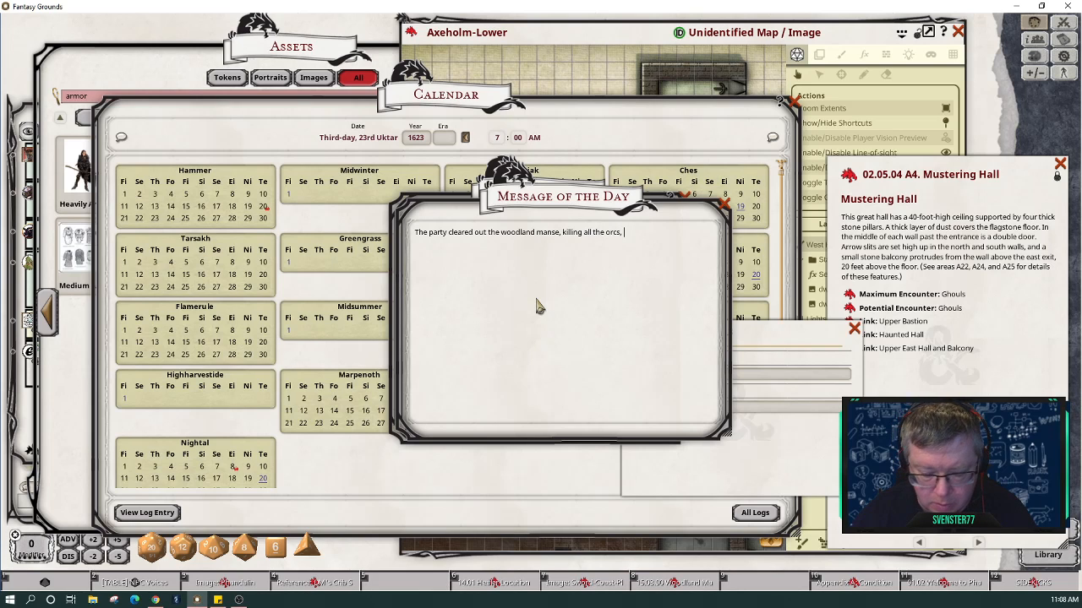
pyautogui.write('plant ')
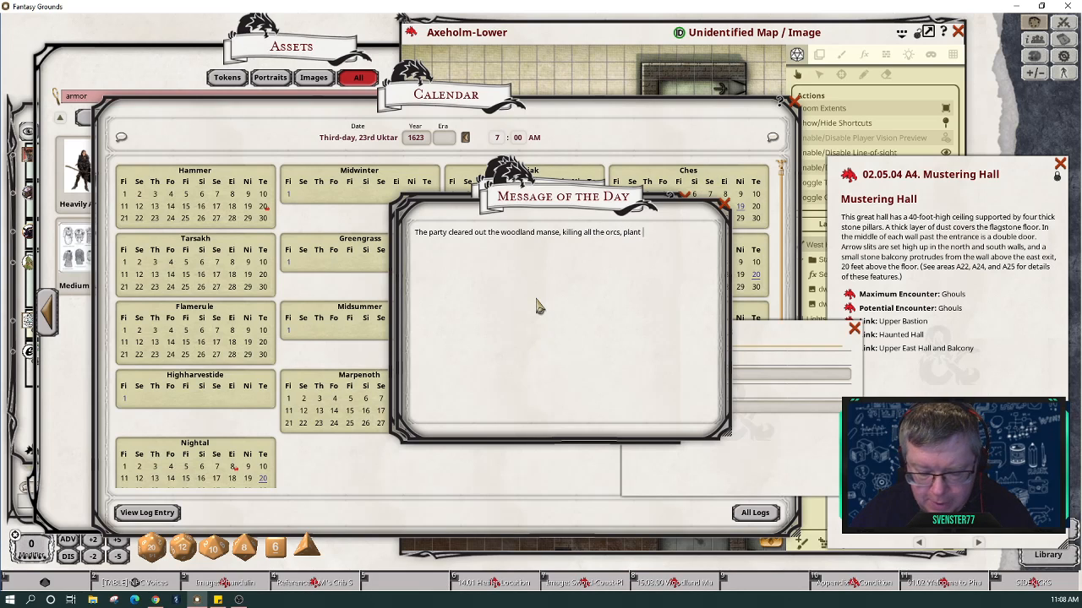
pyautogui.write('creatures an')
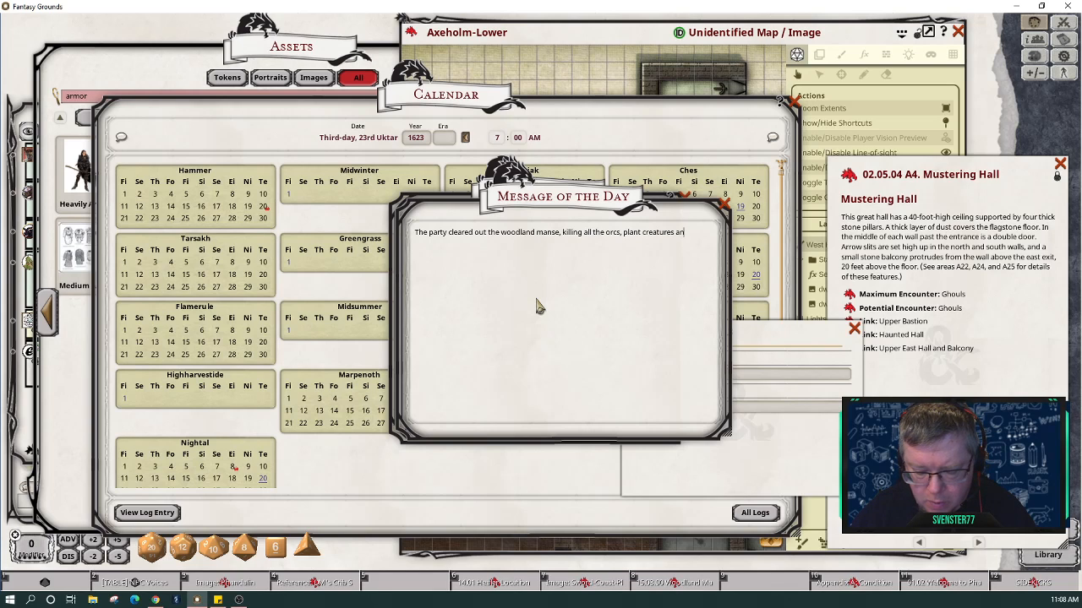
pyautogui.write('d the')
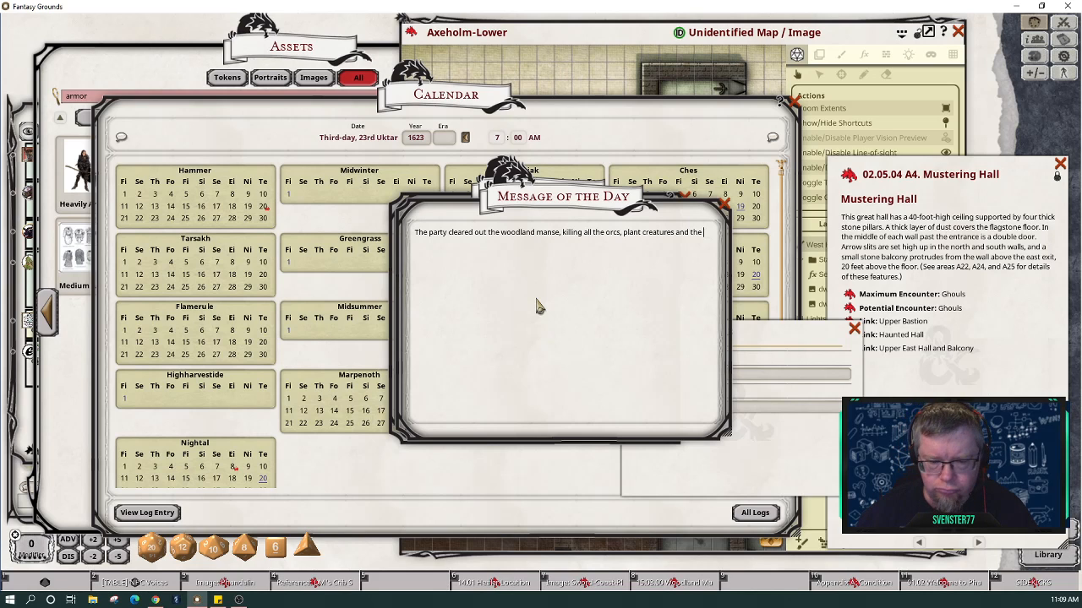
pyautogui.click(697, 582)
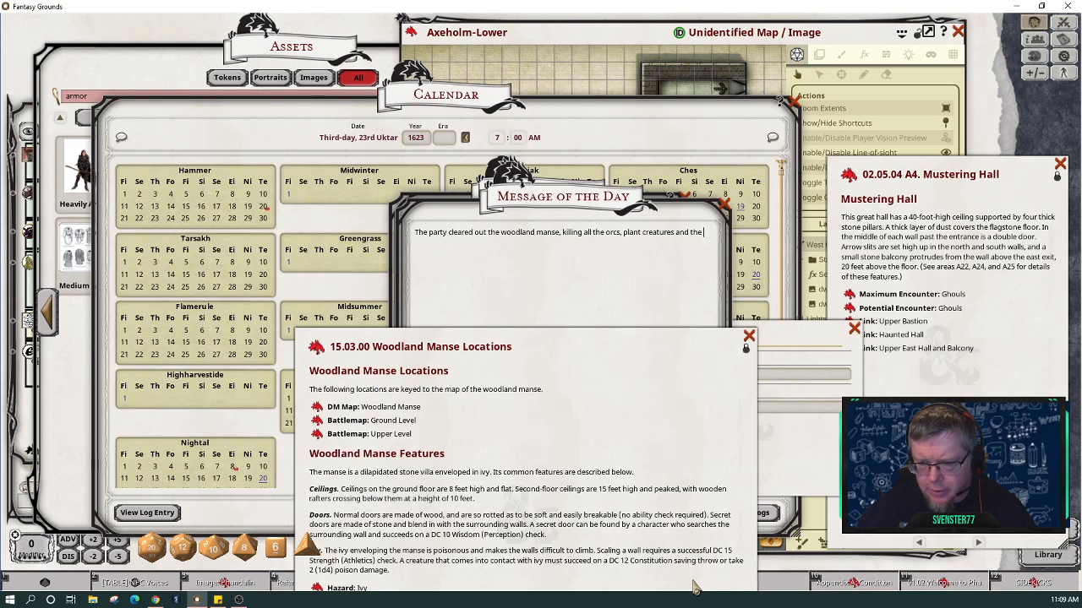
pyautogui.moveTo(565, 346); pyautogui.dragTo(514, 123)
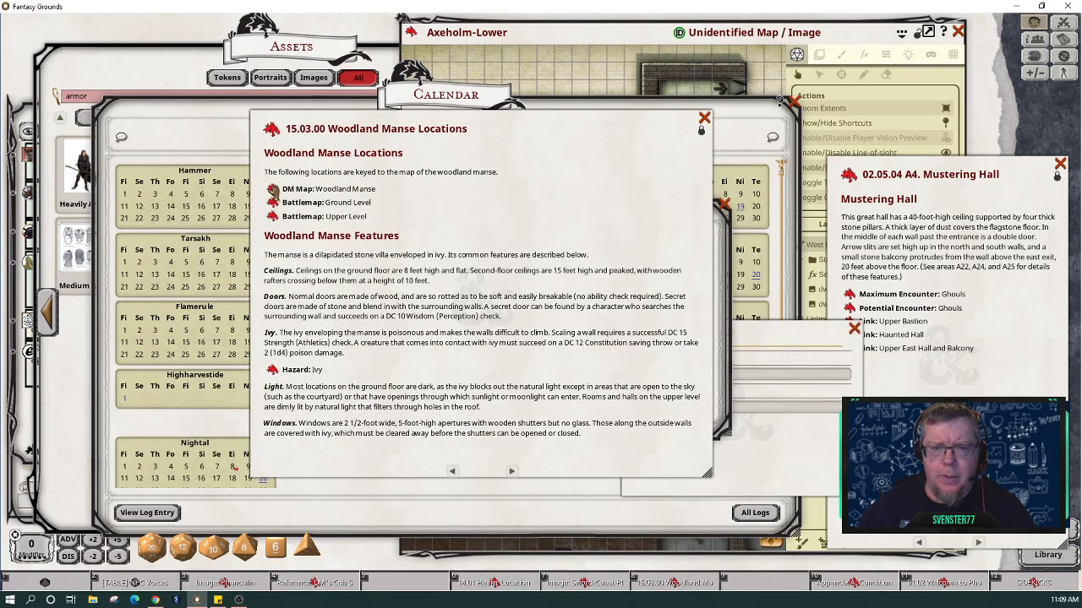
pyautogui.click(273, 189)
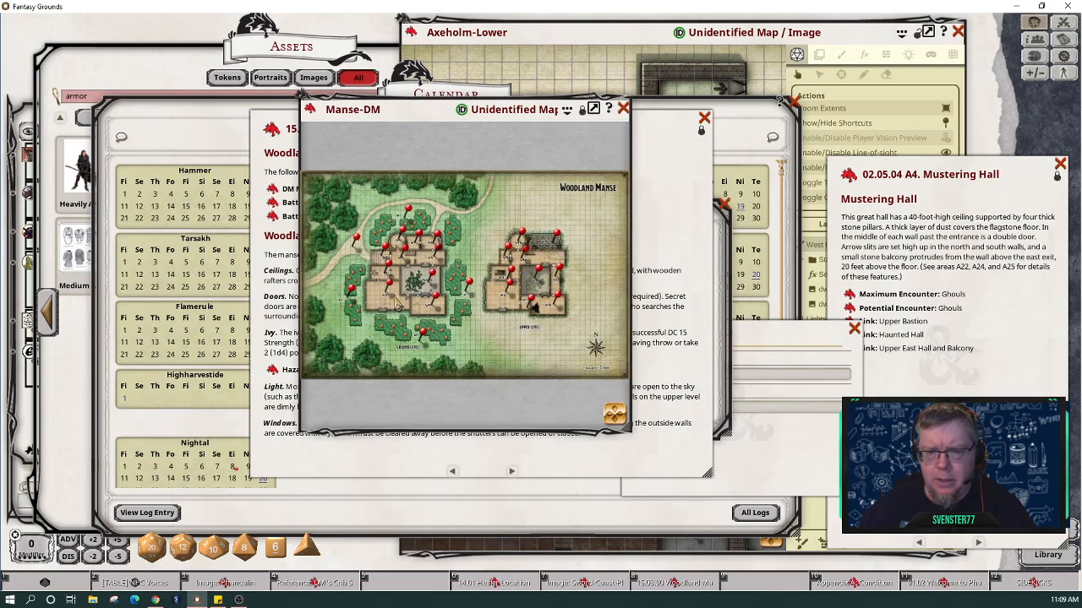
pyautogui.doubleClick(390, 288)
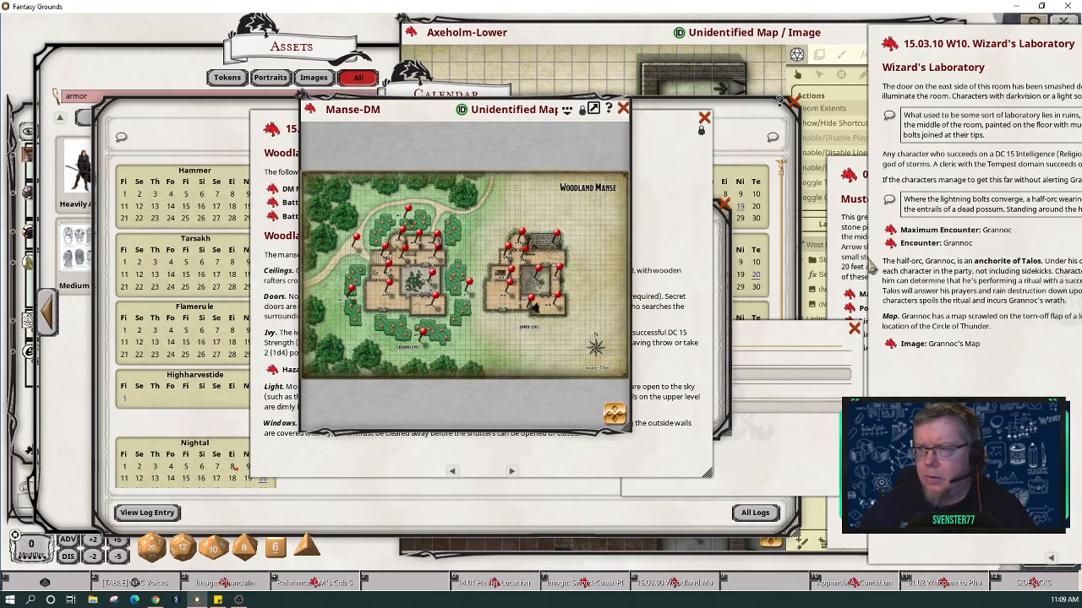
pyautogui.moveTo(1020, 422); pyautogui.dragTo(750, 419)
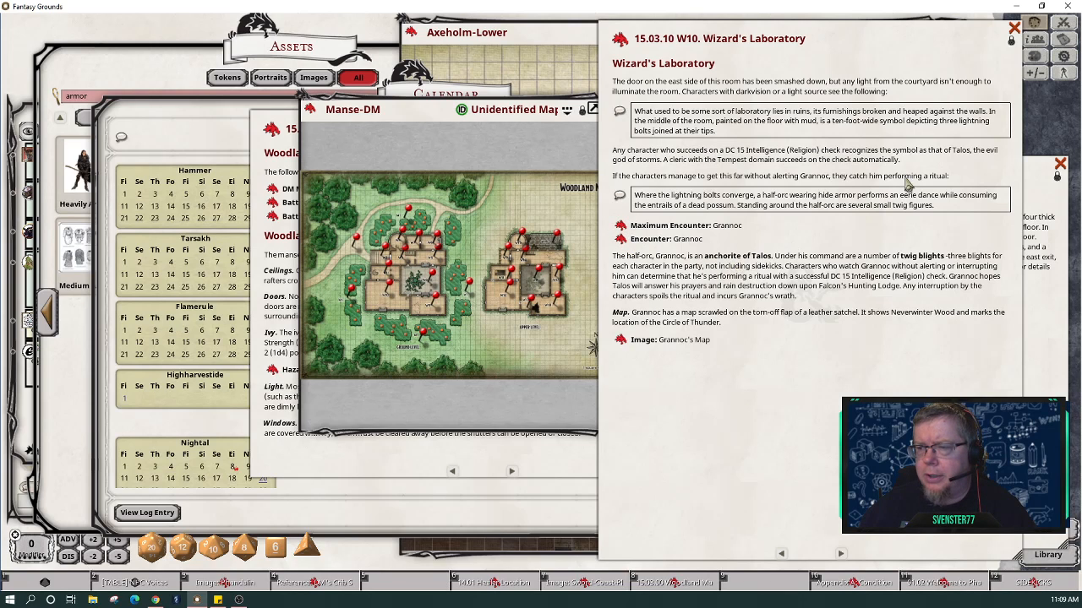
pyautogui.click(1014, 30)
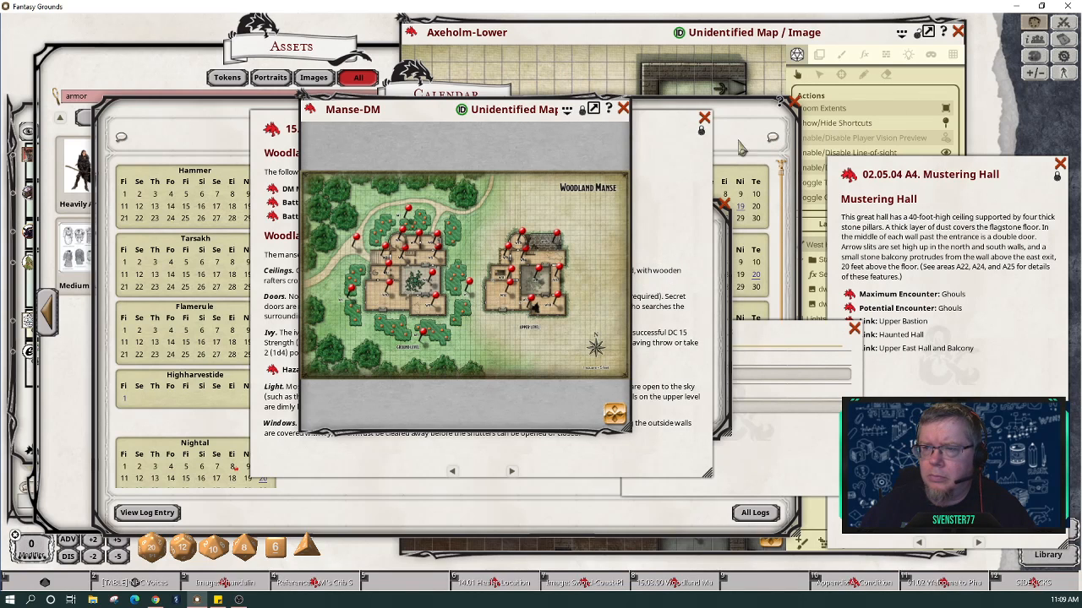
pyautogui.click(626, 115)
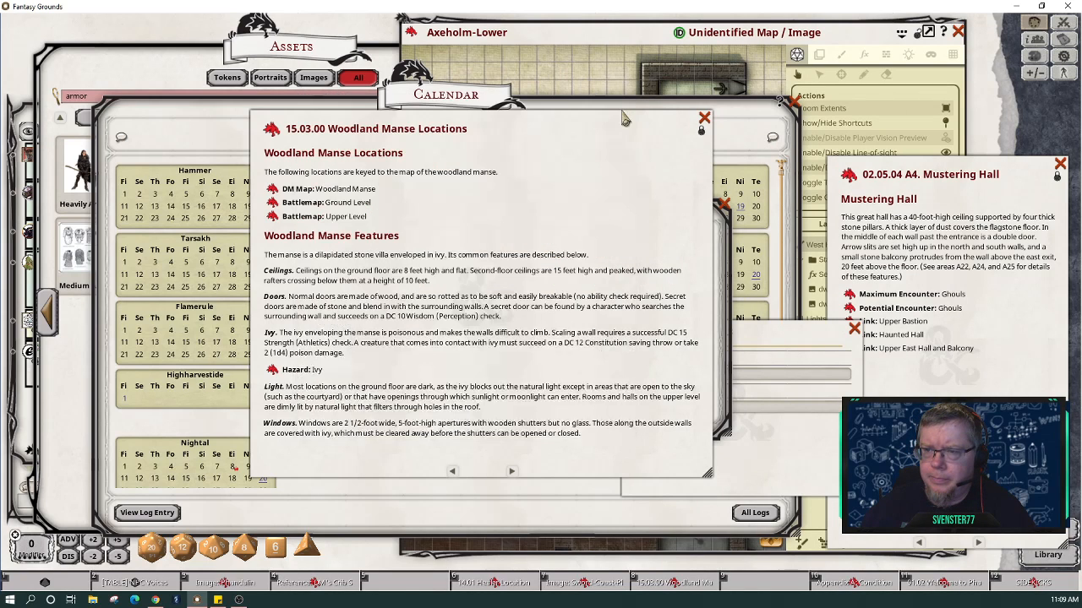
pyautogui.click(704, 117)
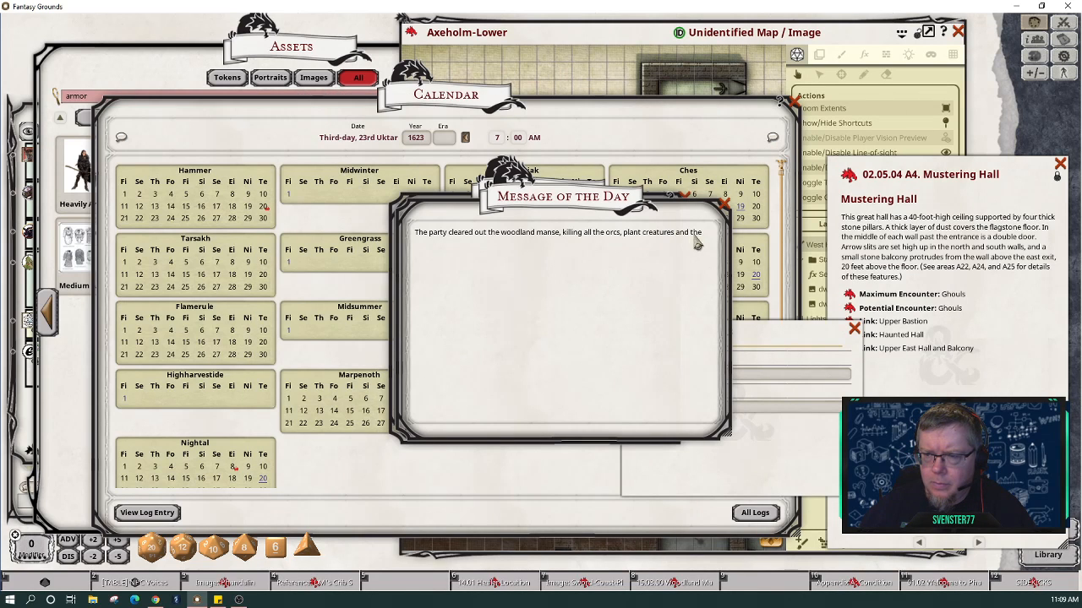
# Step: Finish the recap with 'shape-changing anchorite. After a long rest, they head out, under the watchful eyes of the boars outside.'
pyautogui.write('sh')
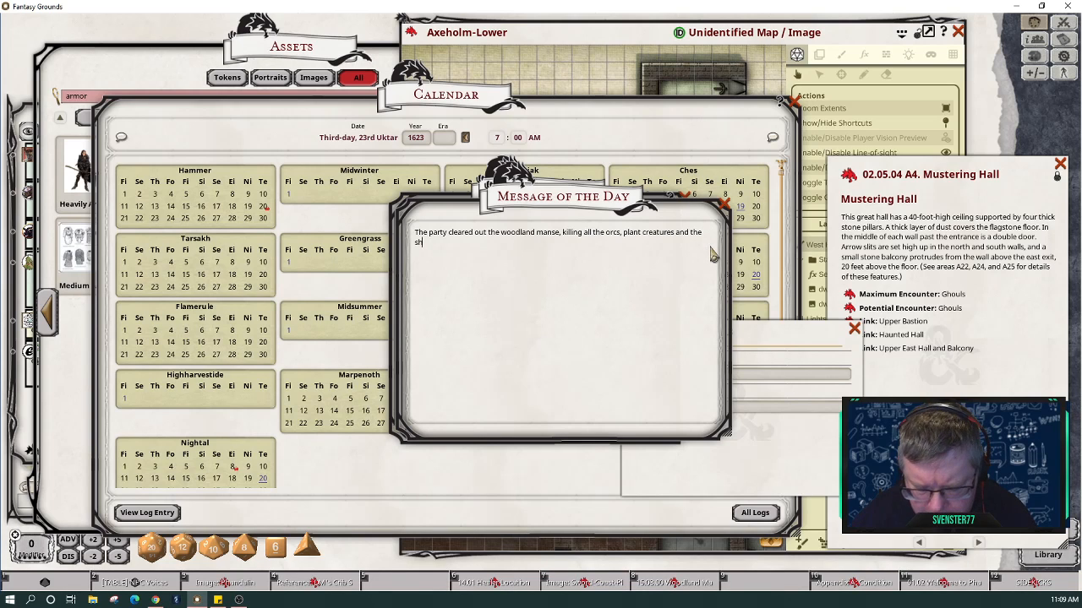
pyautogui.write('ape-')
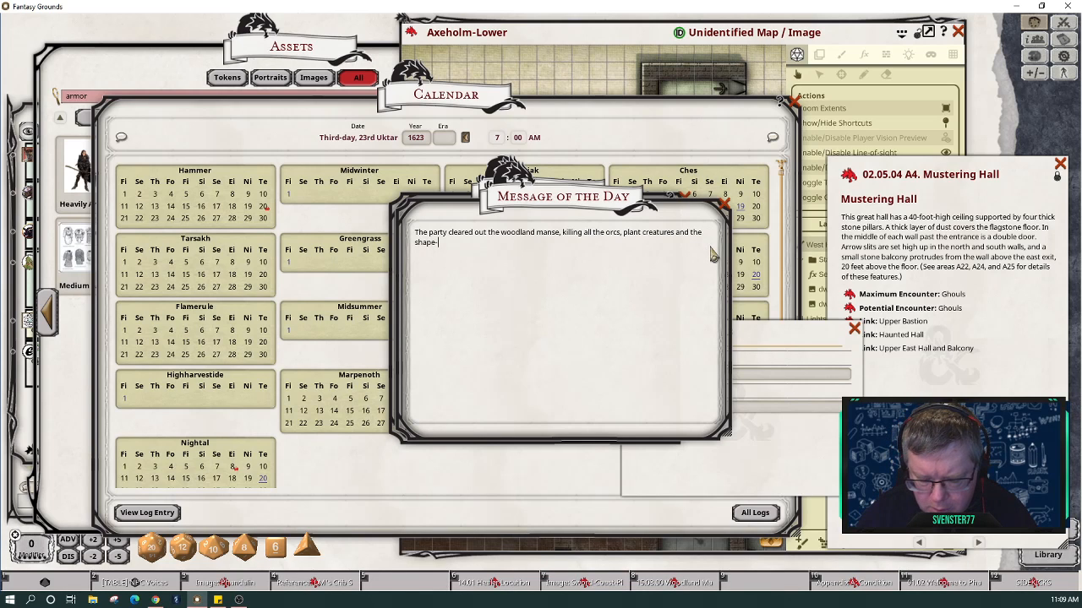
pyautogui.write('changing anchorite.')
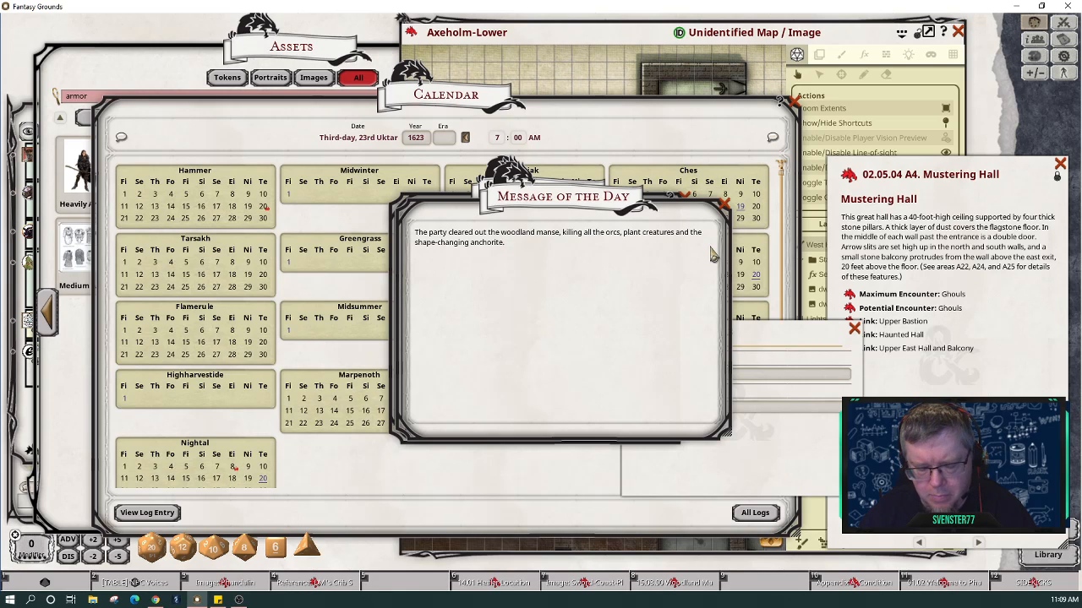
pyautogui.write(' After a l')
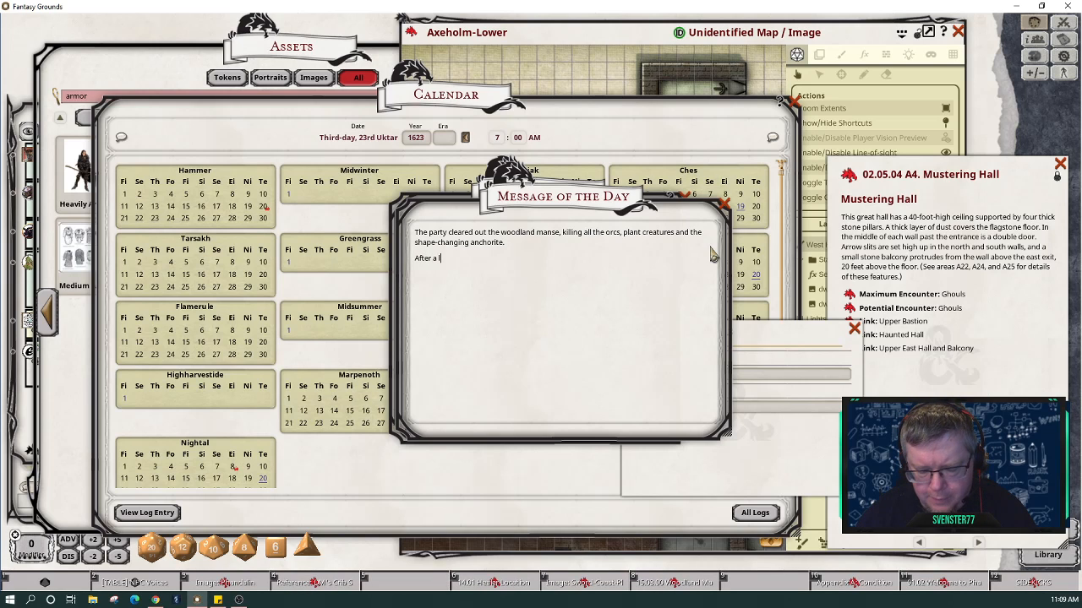
pyautogui.write('ong rest, the')
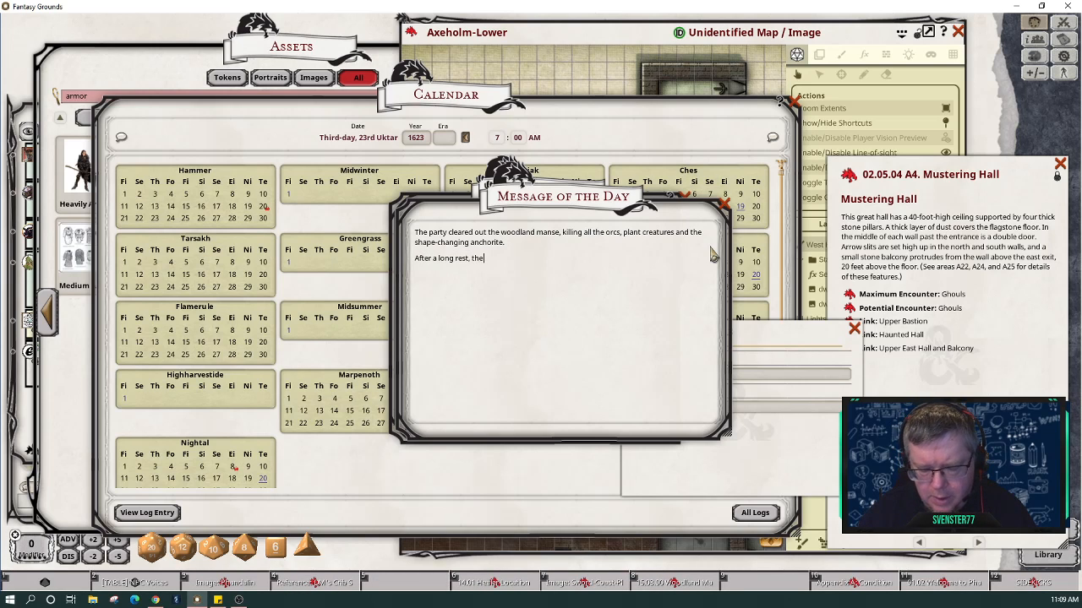
pyautogui.write('y decide')
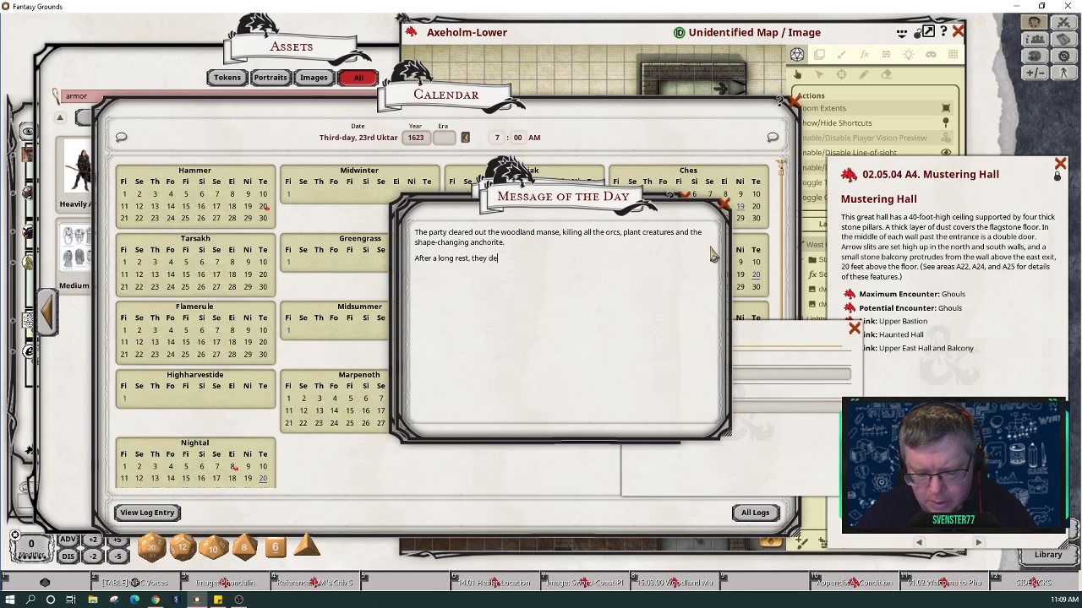
pyautogui.press('BackSpace')
pyautogui.press('BackSpace')
pyautogui.press('BackSpace')
pyautogui.press('BackSpace')
pyautogui.press('BackSpace')
pyautogui.press('BackSpace')
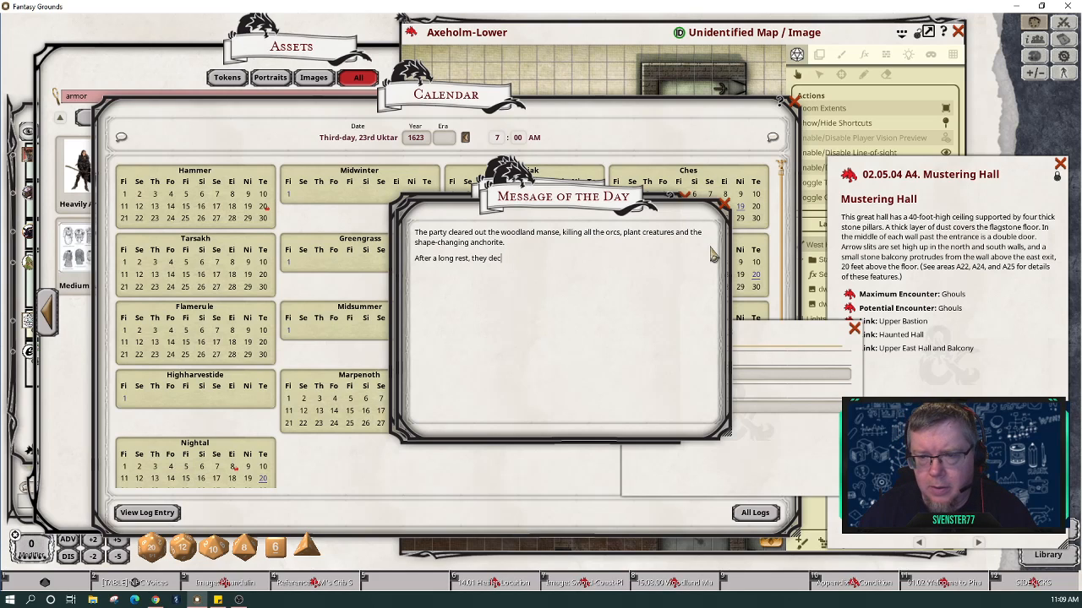
pyautogui.write('a')
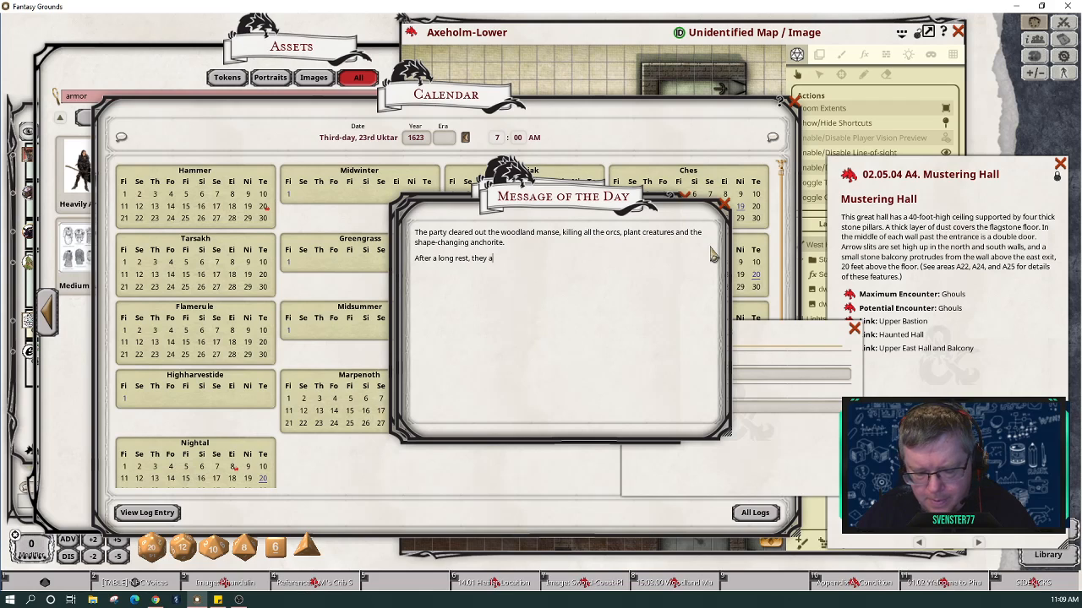
pyautogui.write('re head')
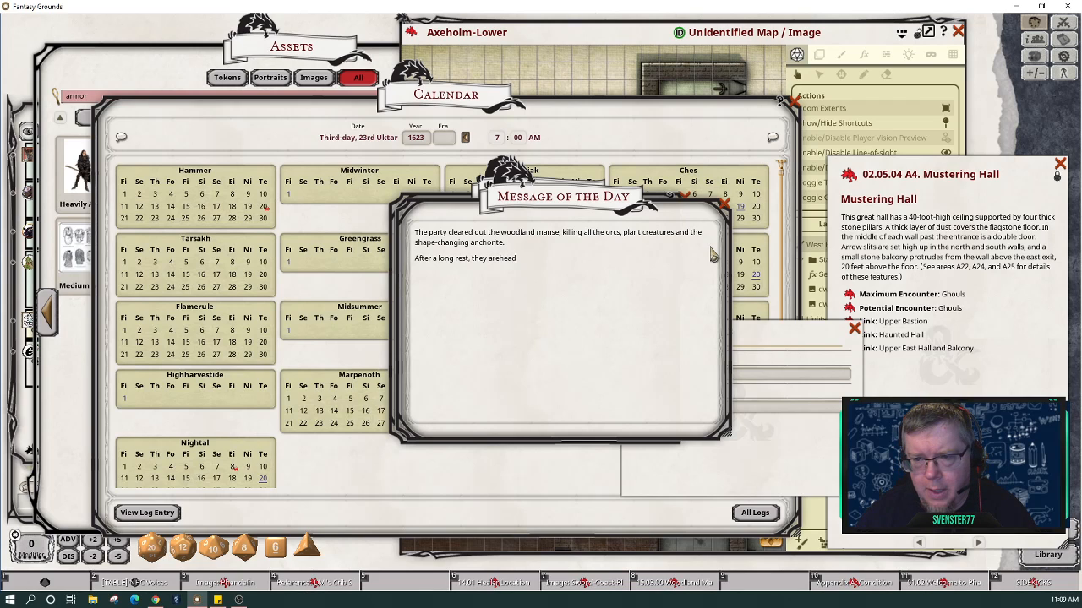
pyautogui.press('BackSpace')
pyautogui.press('BackSpace')
pyautogui.press('BackSpace')
pyautogui.press('BackSpace')
pyautogui.press('BackSpace')
pyautogui.press('BackSpace')
pyautogui.press('BackSpace')
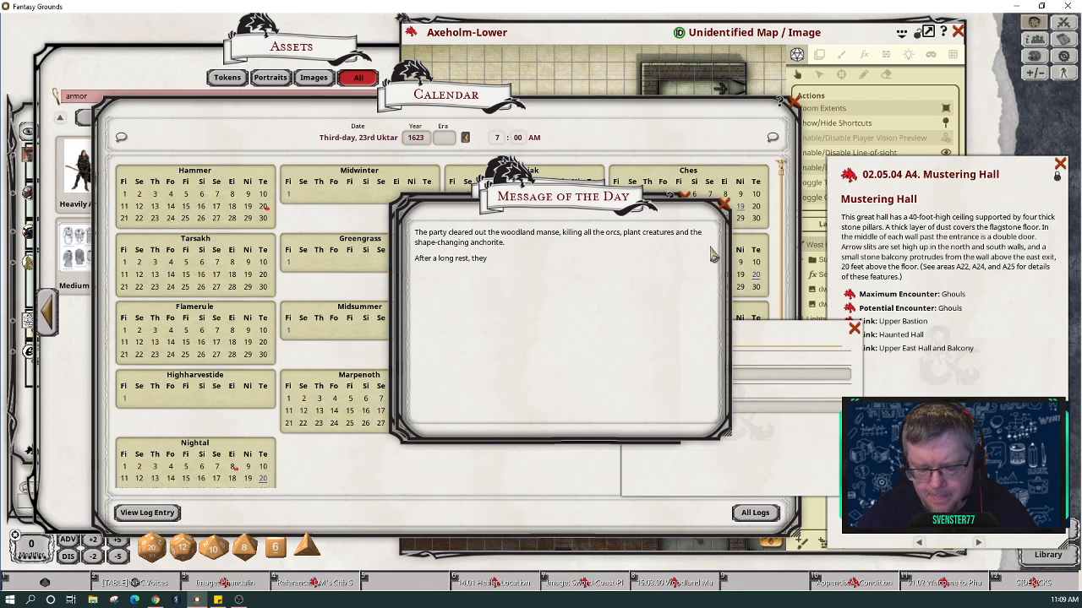
pyautogui.write('head out')
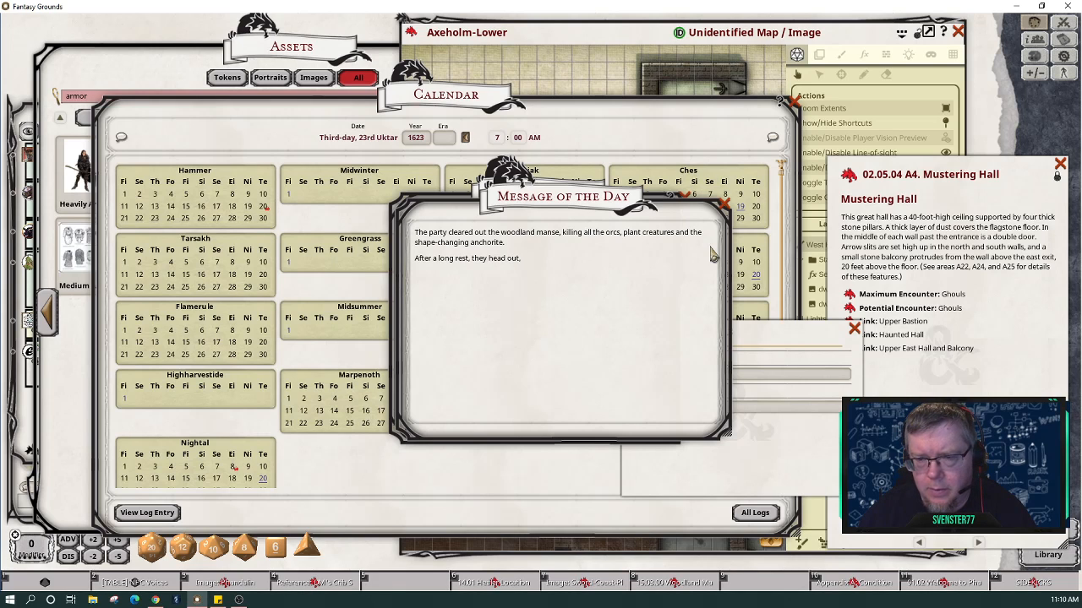
pyautogui.write(', u')
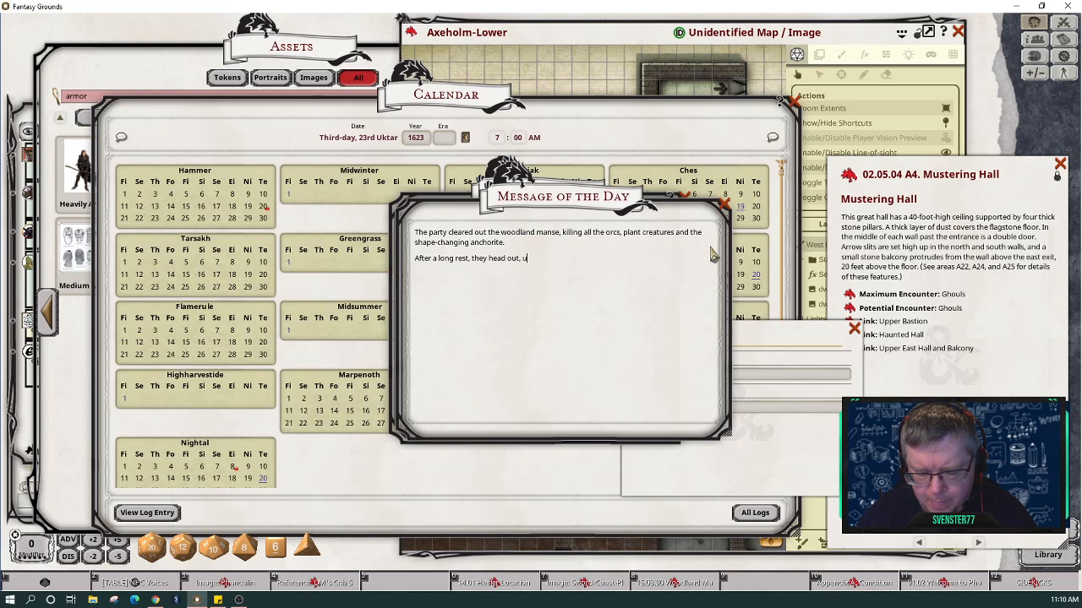
pyautogui.write('nder the watchful o')
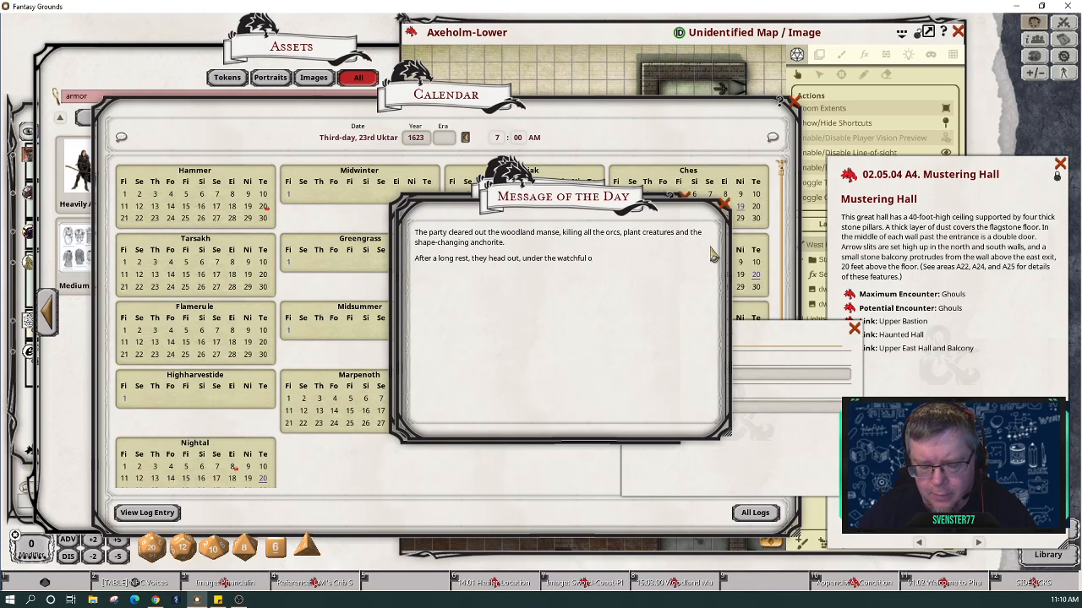
pyautogui.press('BackSpace')
pyautogui.write('eye s')
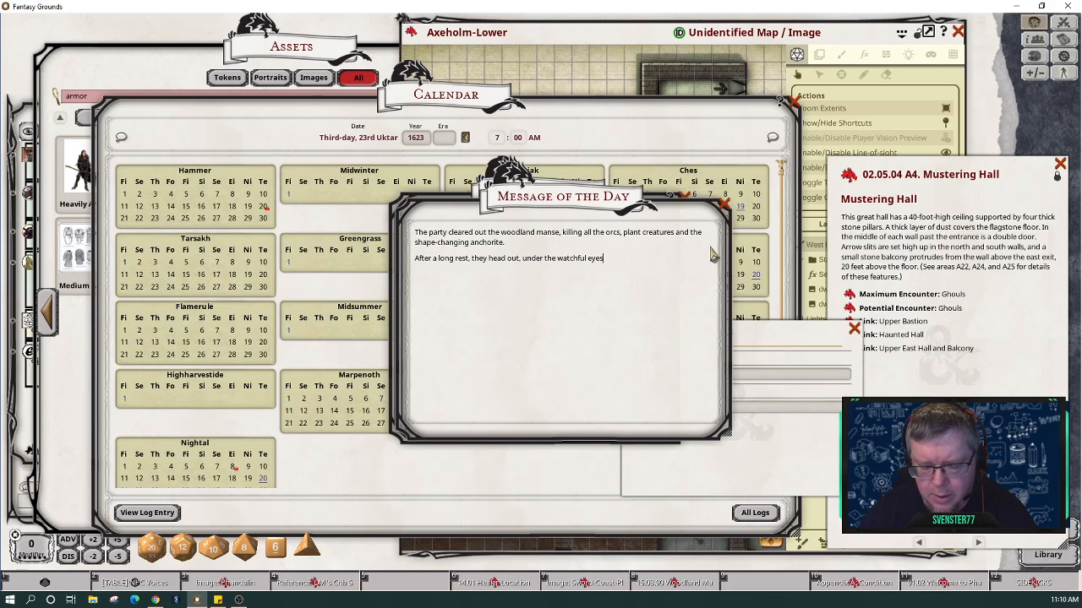
pyautogui.write(' of the boar')
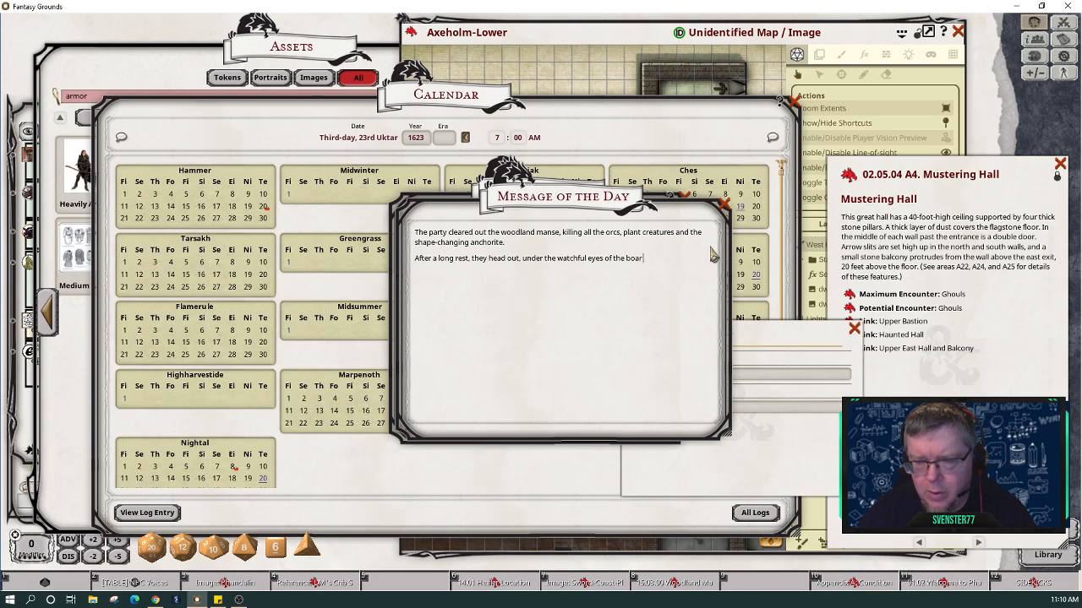
pyautogui.write('s outside')
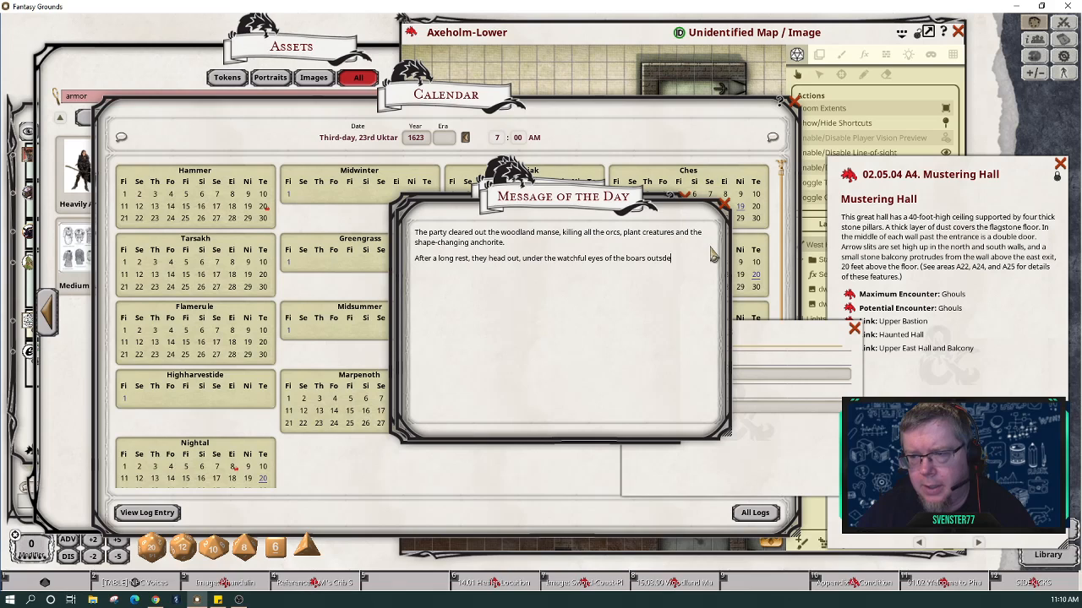
pyautogui.press('BackSpace')
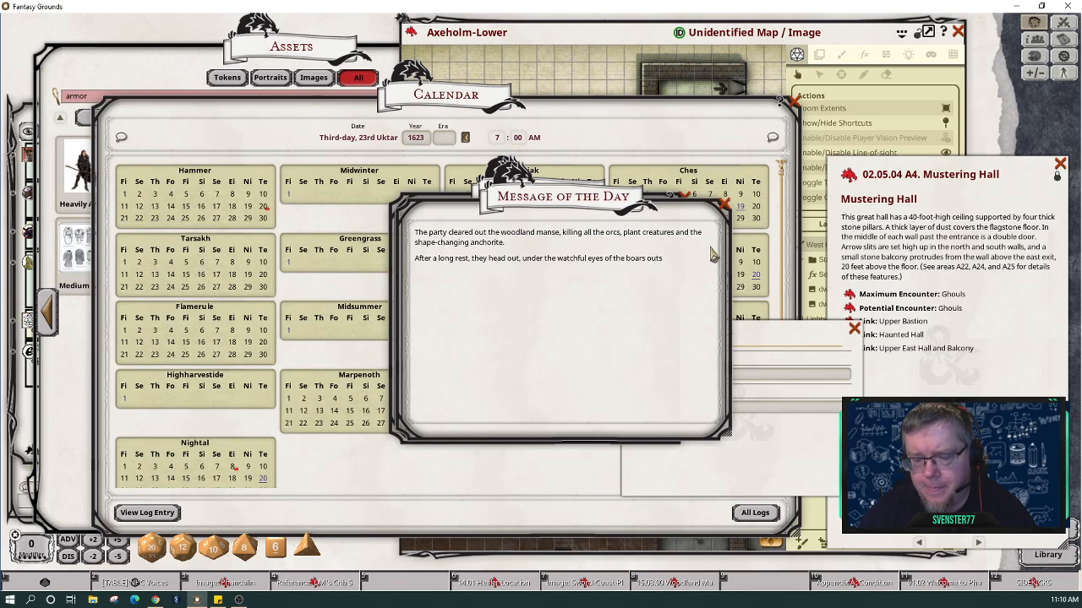
pyautogui.write('ide.')
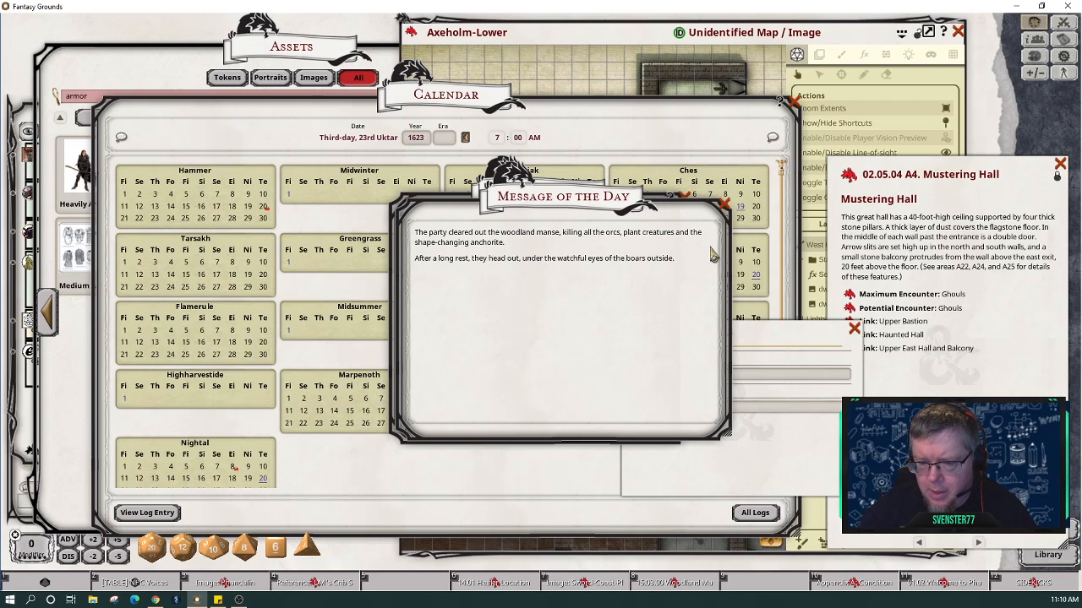
pyautogui.press('Return')
pyautogui.press('Return')
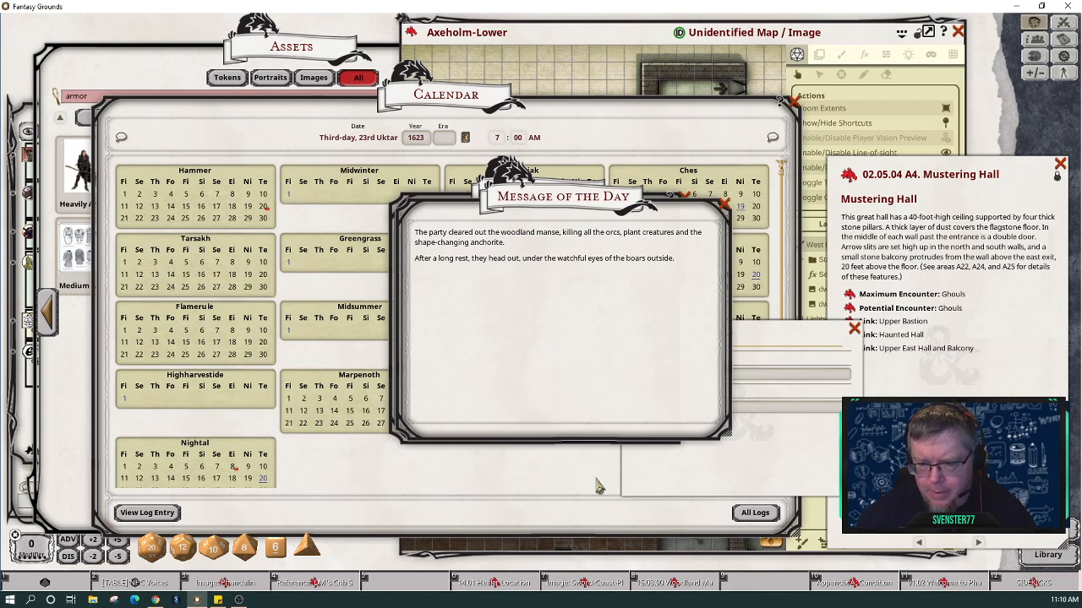
# Step: Insert the Sword-Coast-Players image link under the recap, followed by a plain-text line
pyautogui.moveTo(585, 590); pyautogui.dragTo(471, 287)
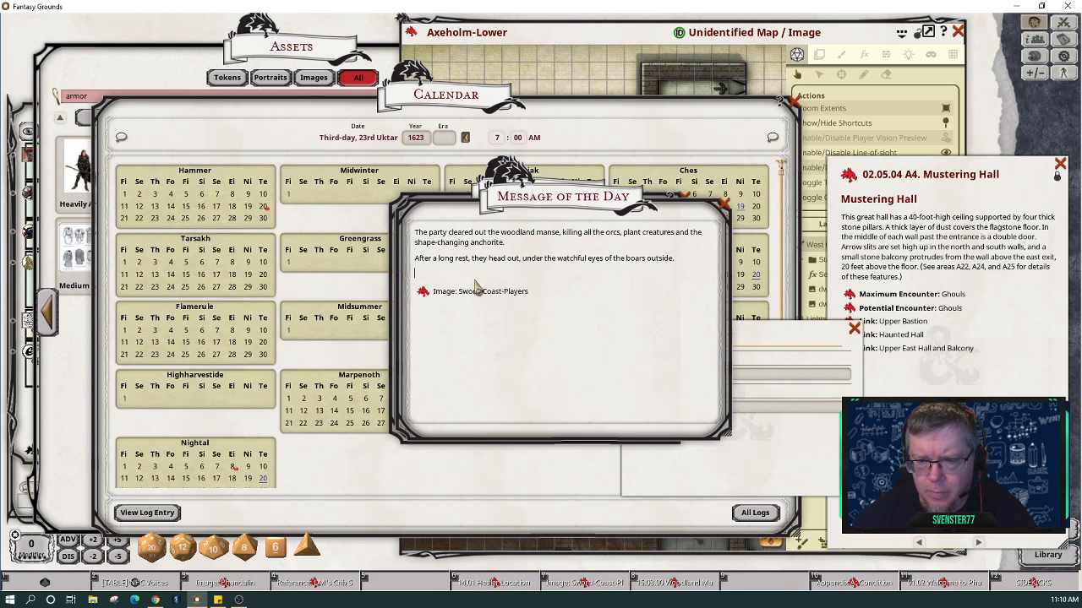
pyautogui.press('BackSpace')
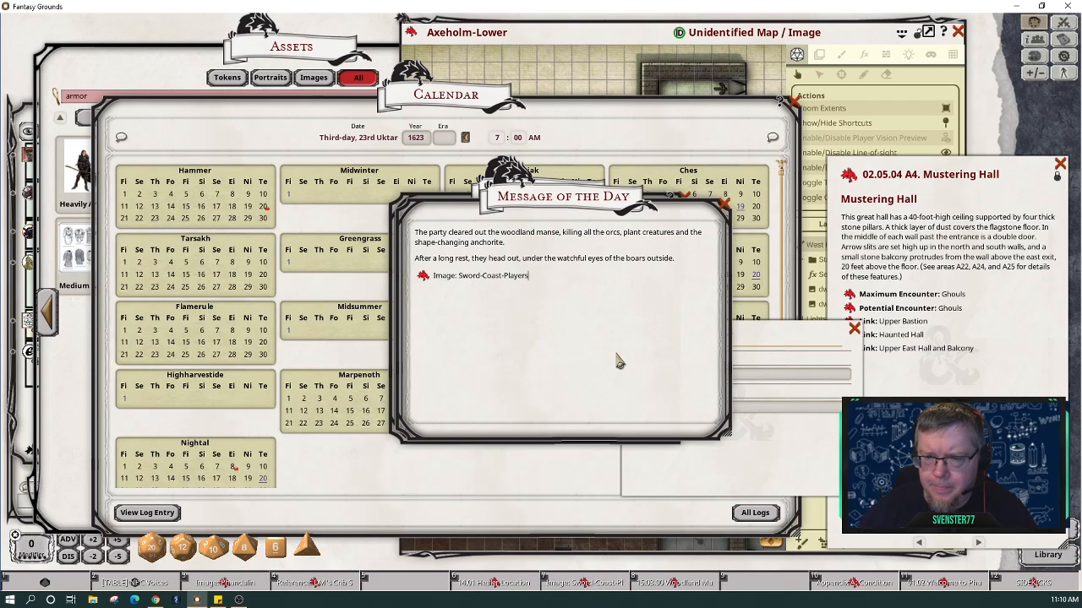
pyautogui.press('Return')
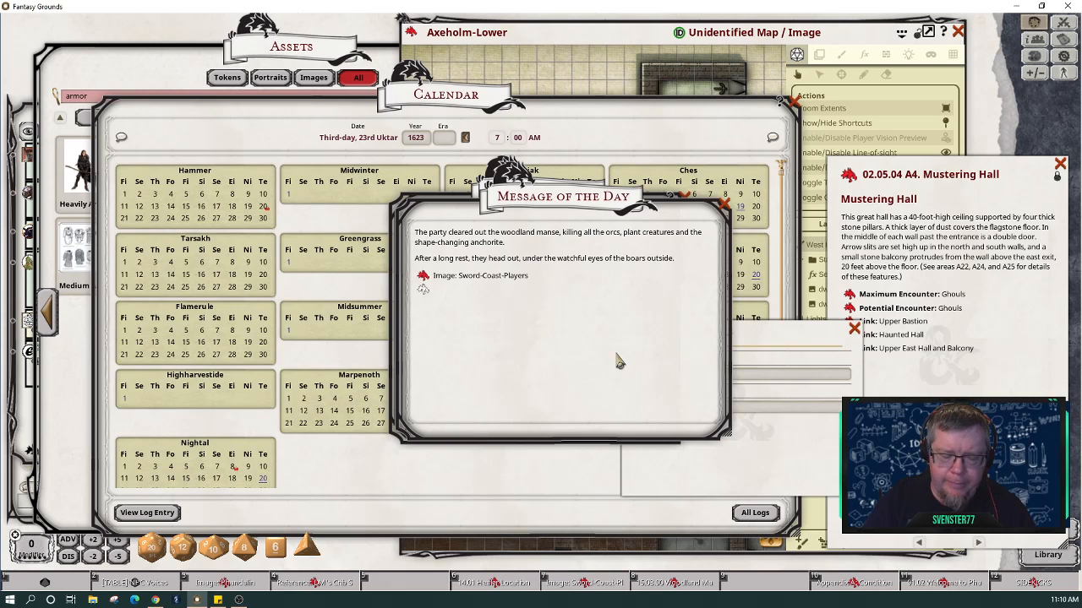
pyautogui.press('ctrl')
pyautogui.hotkey('ctrl', '0')
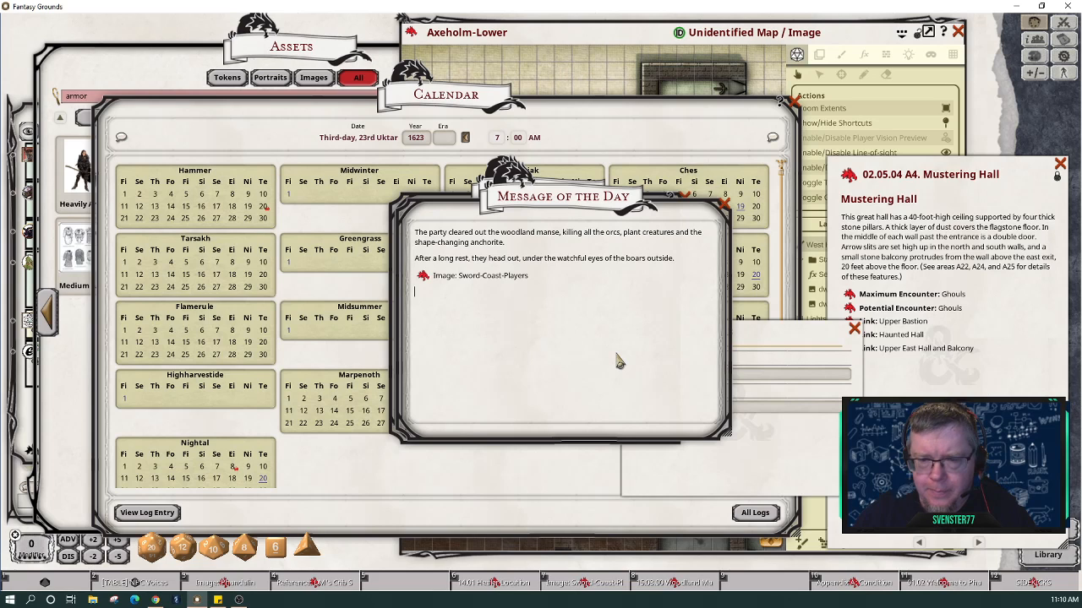
pyautogui.click(607, 320)
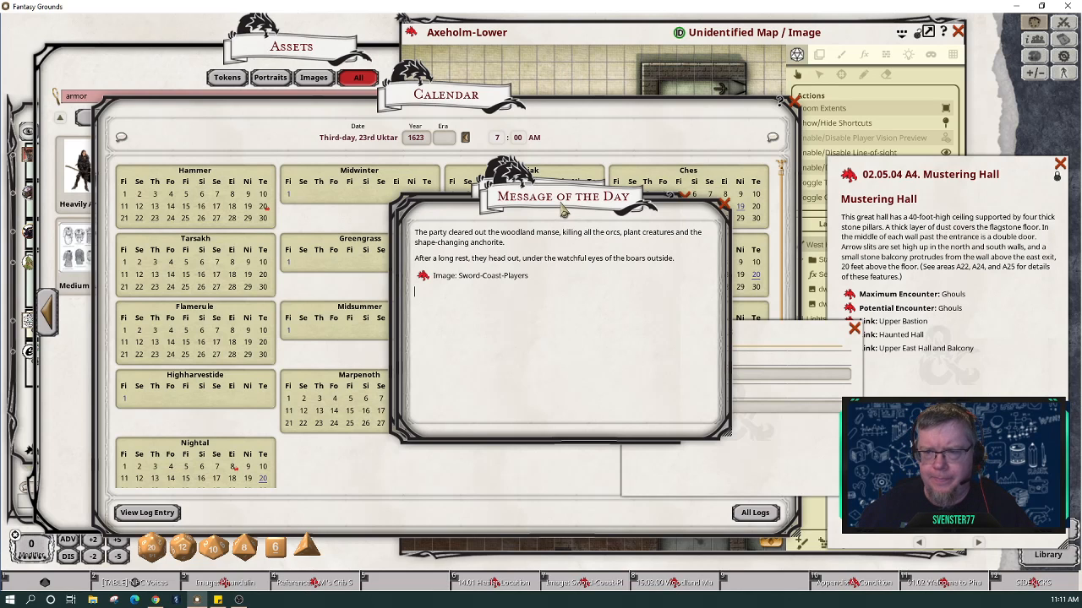
# Step: Move the Message of the Day to the upper right, close Options, and review then close the 22nd Uktar log
pyautogui.moveTo(561, 203); pyautogui.dragTo(896, 125)
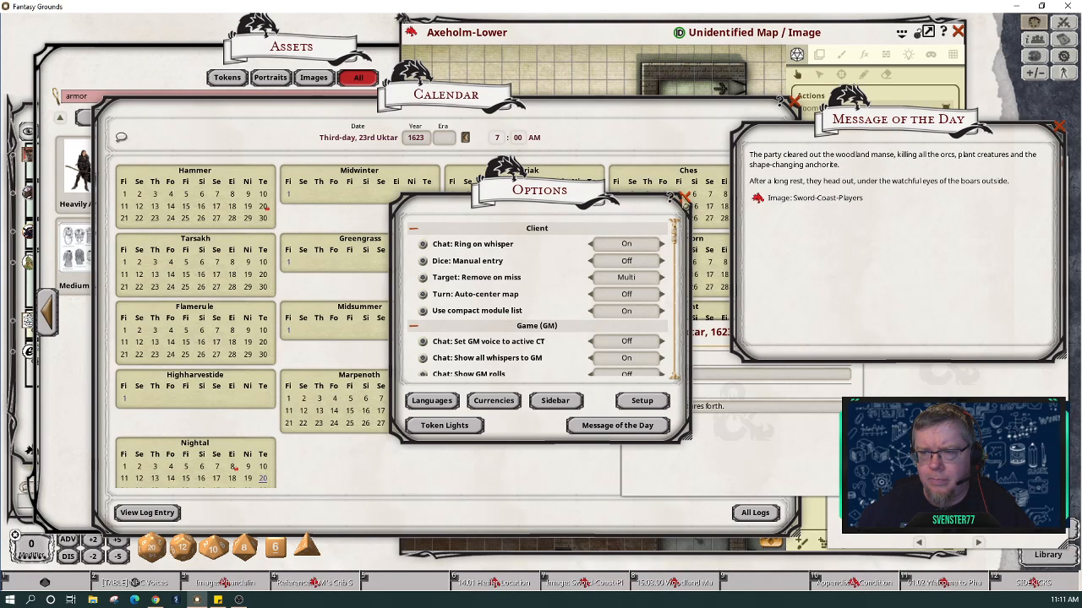
pyautogui.click(684, 198)
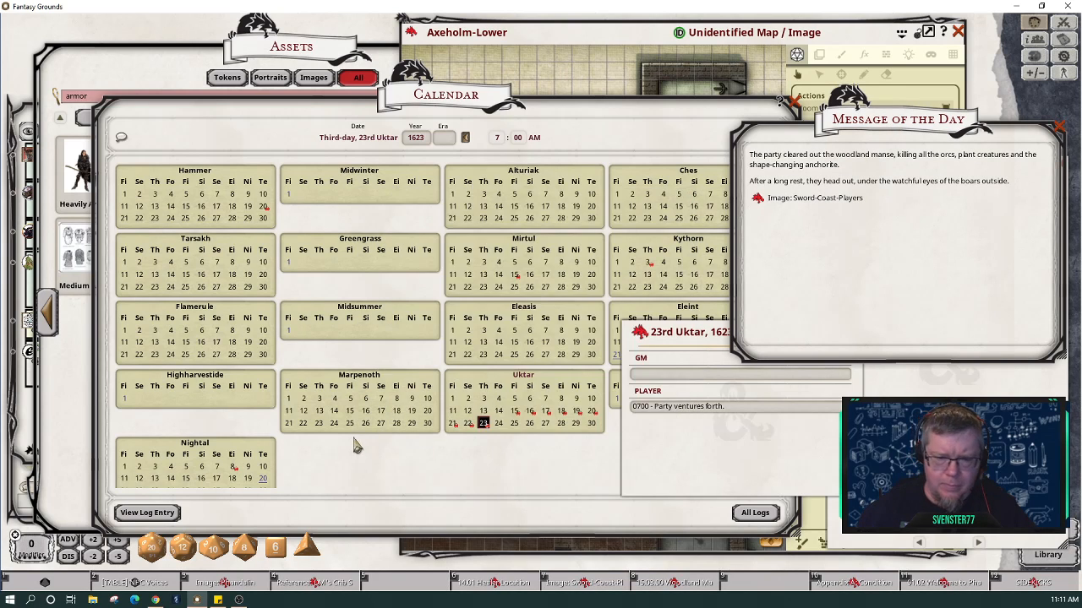
pyautogui.click(470, 425)
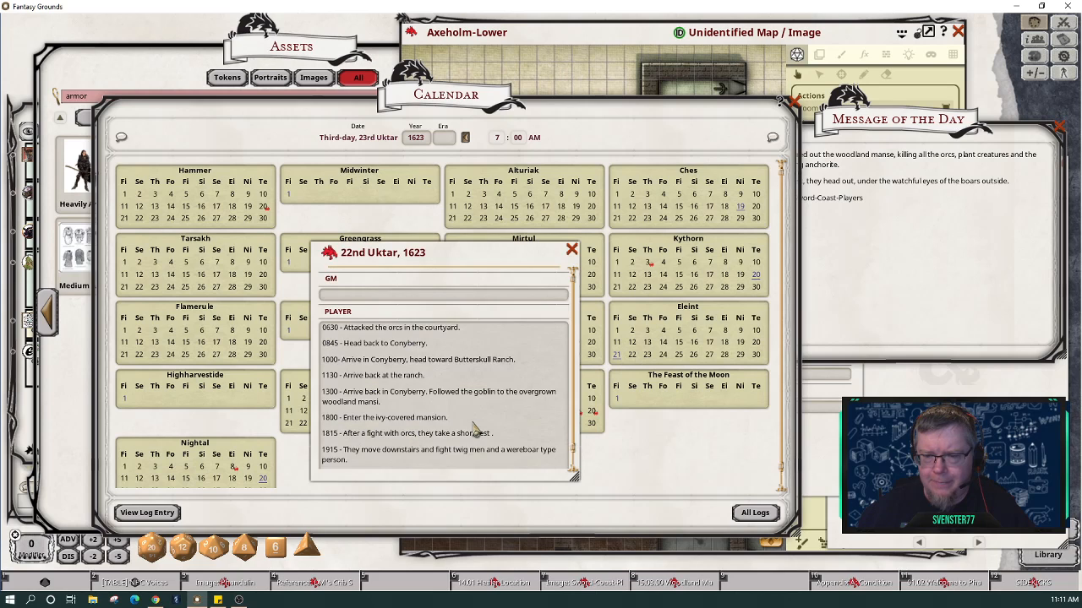
pyautogui.scroll(-1, 477, 431)
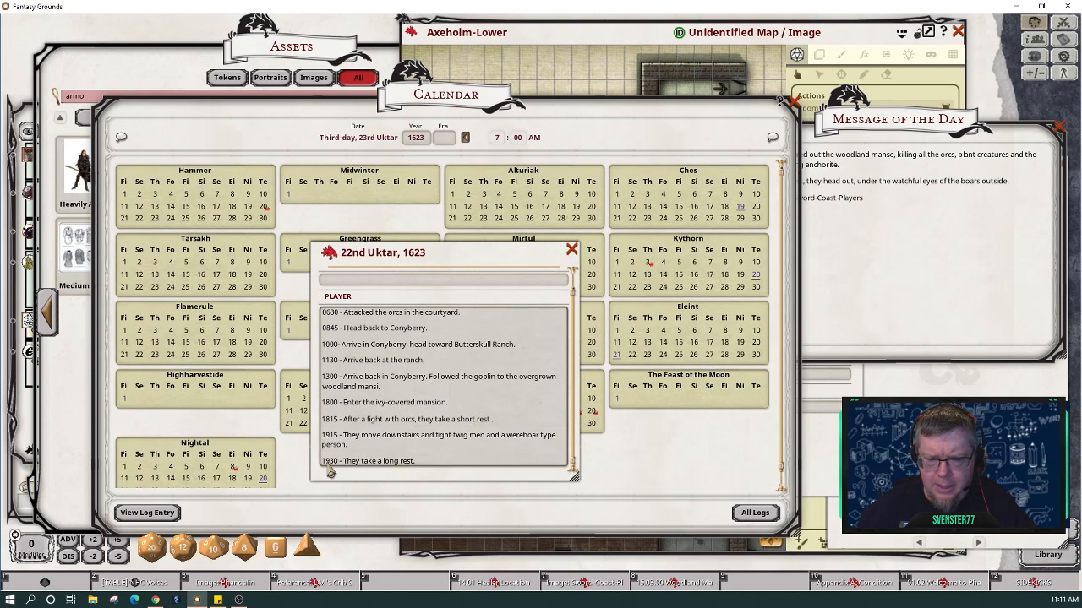
pyautogui.click(572, 251)
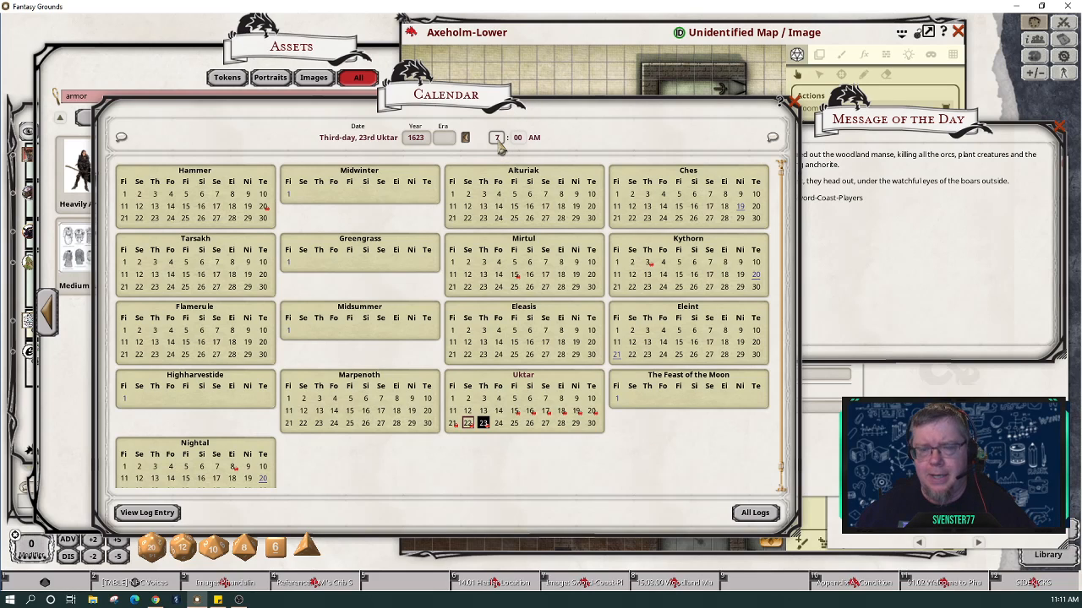
# Step: Change the calendar clock from 7:00 AM to 5:30 AM
pyautogui.press('ctrl')
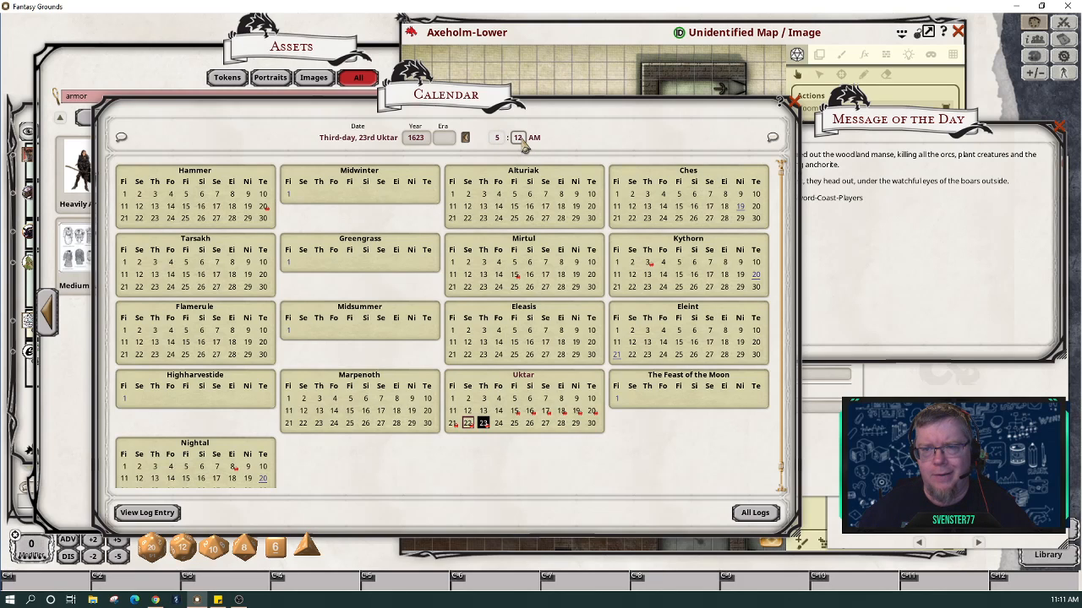
pyautogui.scroll(3, 524, 145)
pyautogui.scroll(-2, 524, 146)
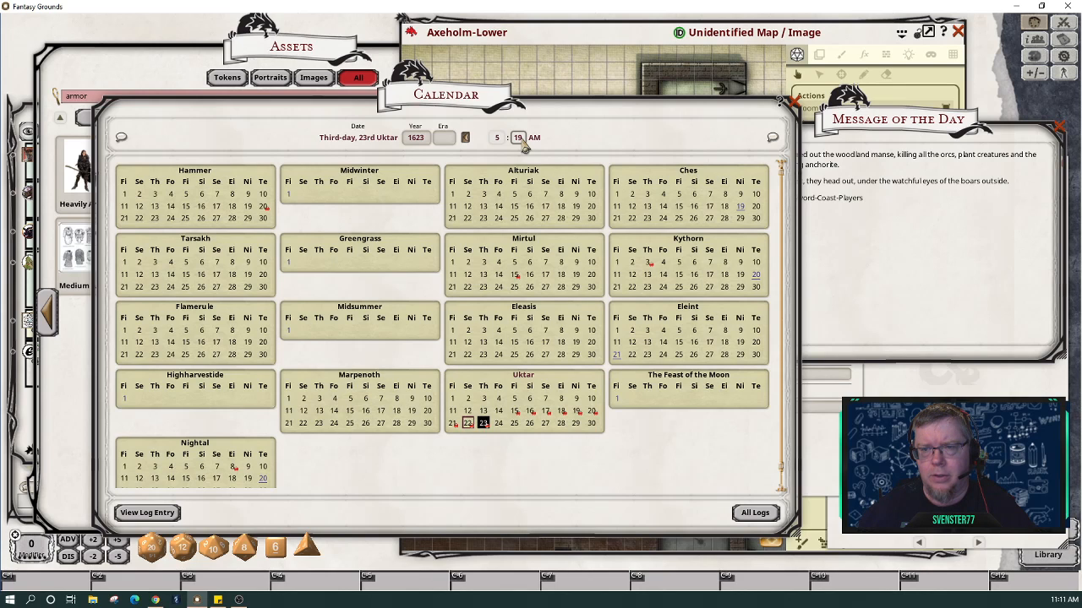
pyautogui.scroll(3, 524, 145)
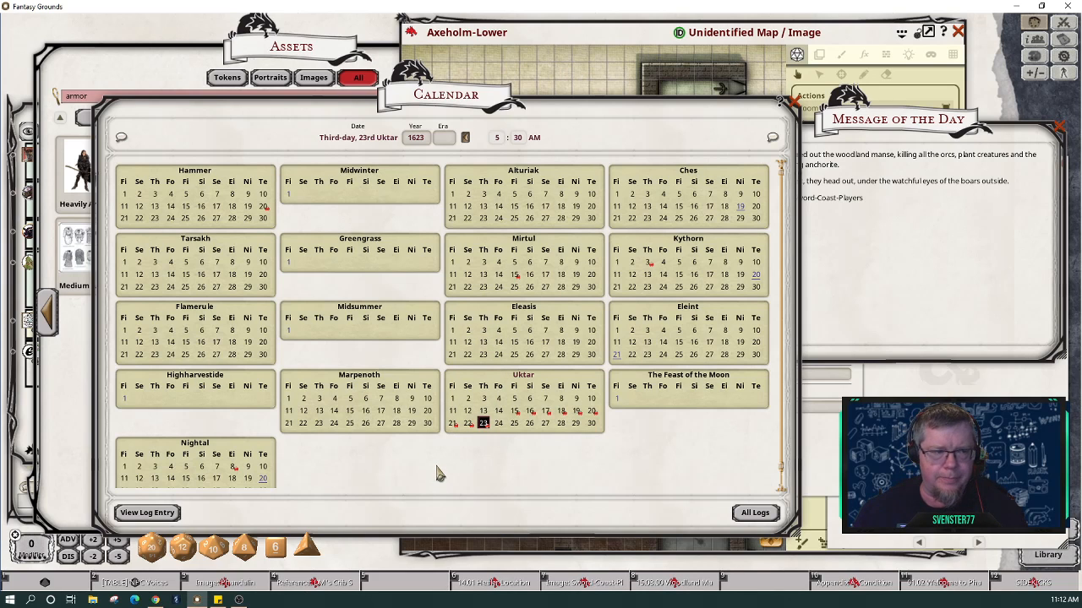
# Step: Move the calendar right and clear away the Assets and Images windows
pyautogui.moveTo(437, 472); pyautogui.dragTo(608, 437)
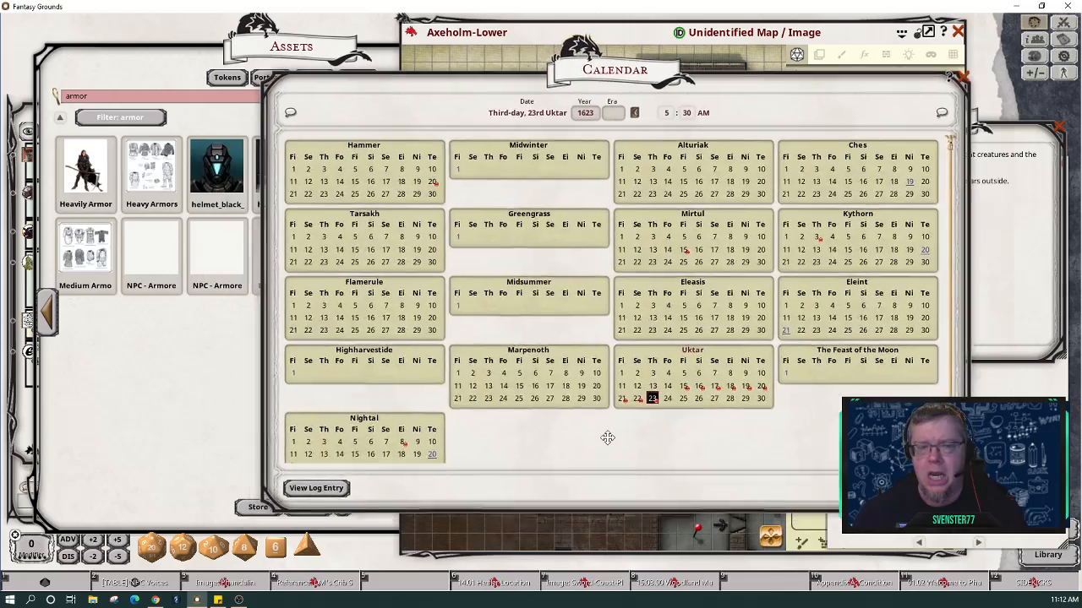
pyautogui.moveTo(152, 406); pyautogui.dragTo(128, 345)
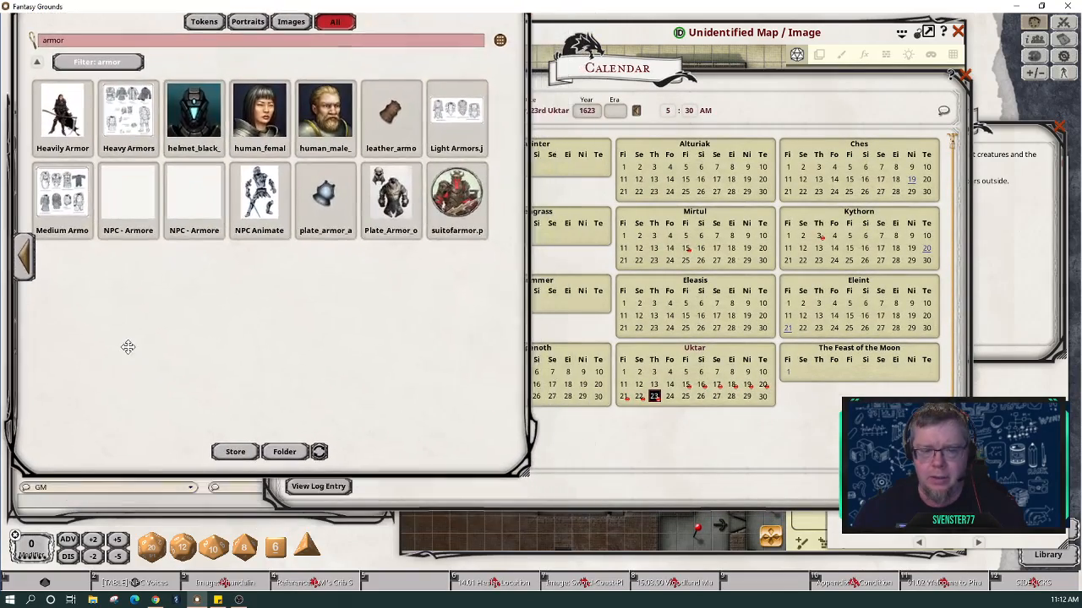
pyautogui.moveTo(666, 480); pyautogui.dragTo(753, 483)
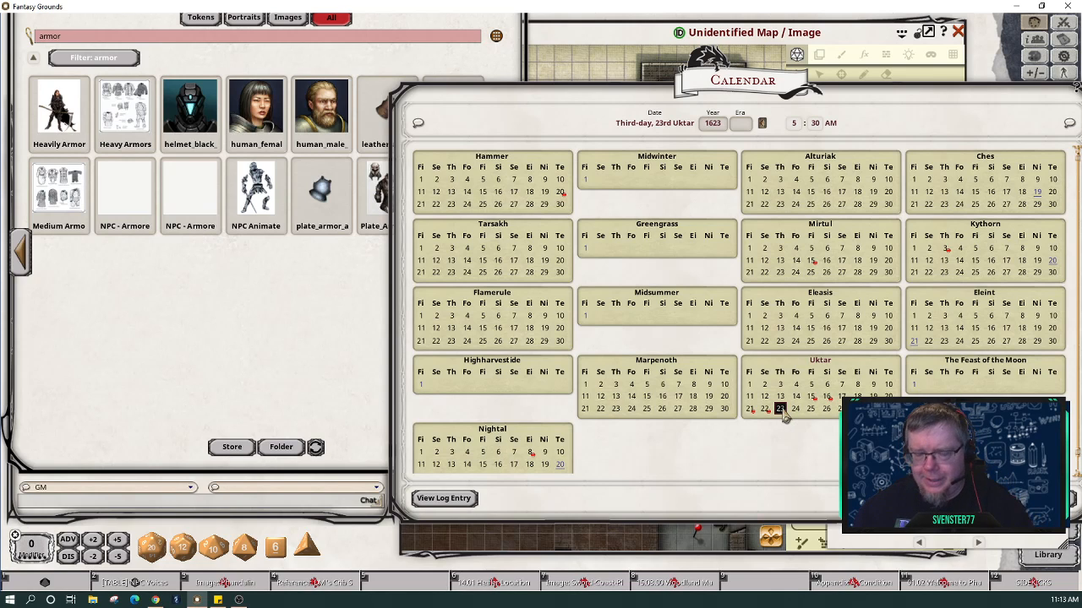
pyautogui.moveTo(244, 309); pyautogui.dragTo(276, 353)
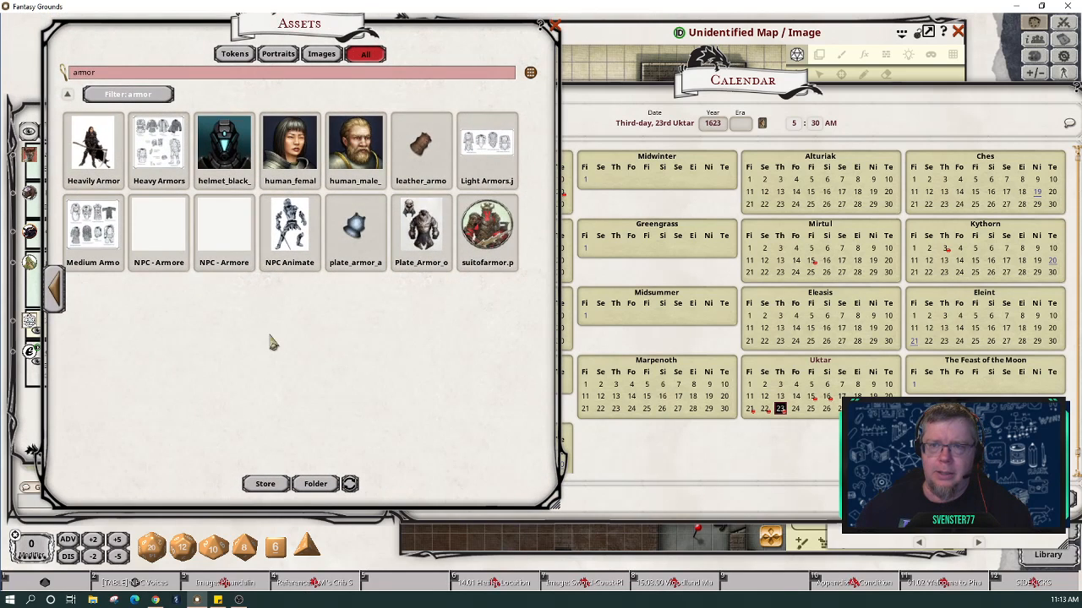
pyautogui.click(554, 27)
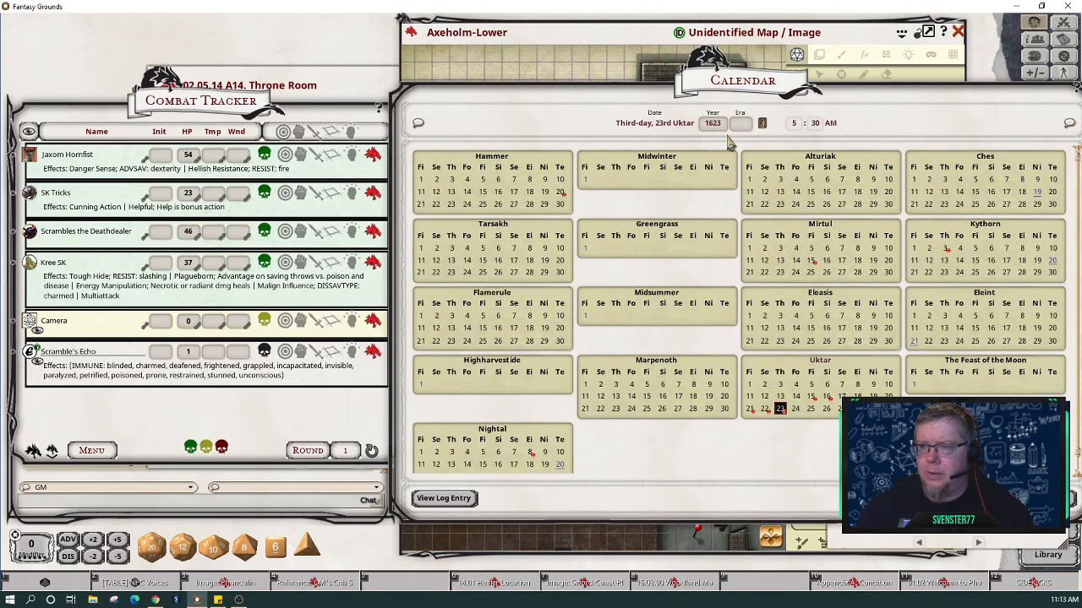
# Step: Post the calendar date and time to chat and raise the combat tracker to reveal the chat log
pyautogui.click(418, 126)
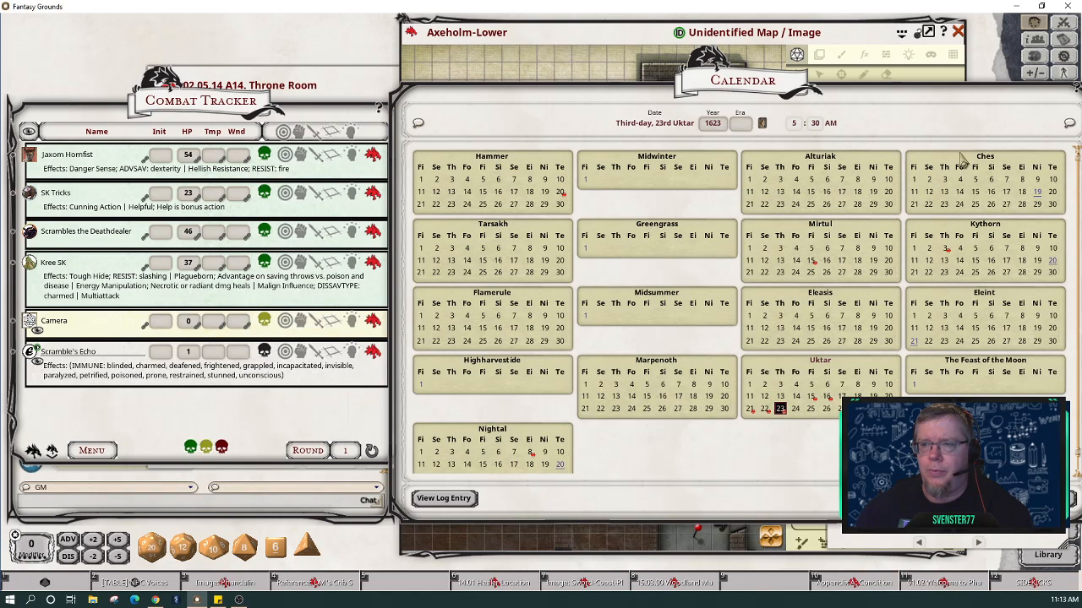
pyautogui.click(1069, 126)
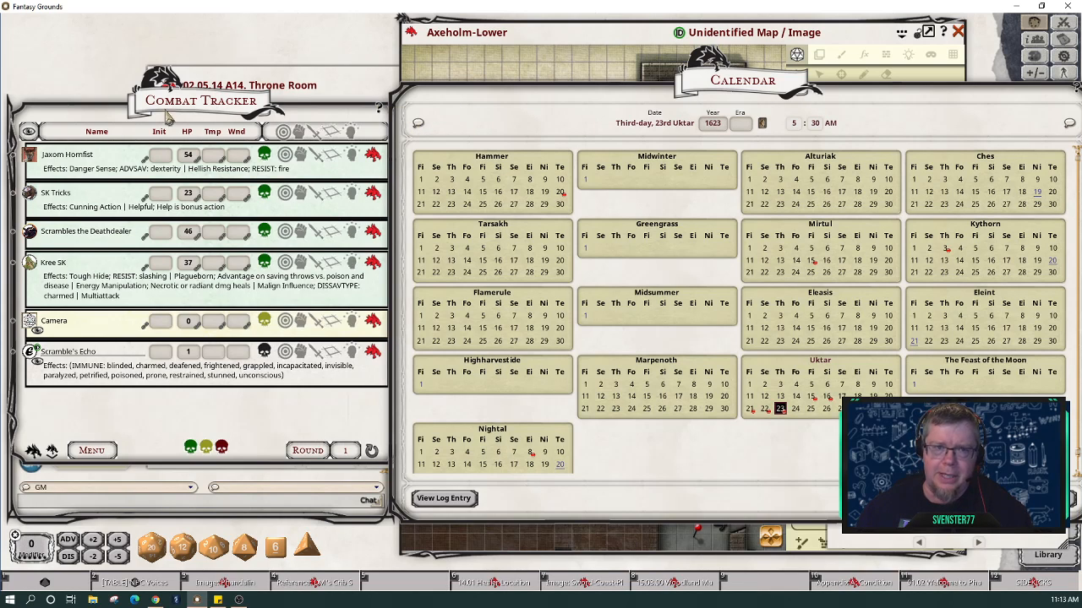
pyautogui.click(198, 100)
pyautogui.moveTo(198, 99); pyautogui.dragTo(197, 25)
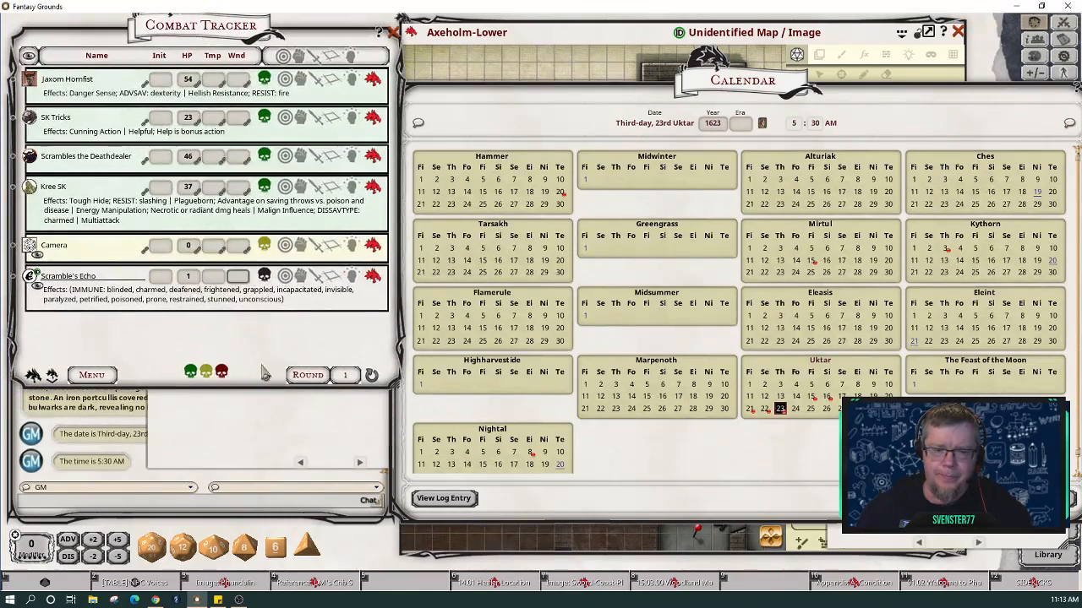
# Step: Close the Throne Room reference, the Mustering Hall story entry and the calendar
pyautogui.moveTo(274, 420); pyautogui.dragTo(297, 370)
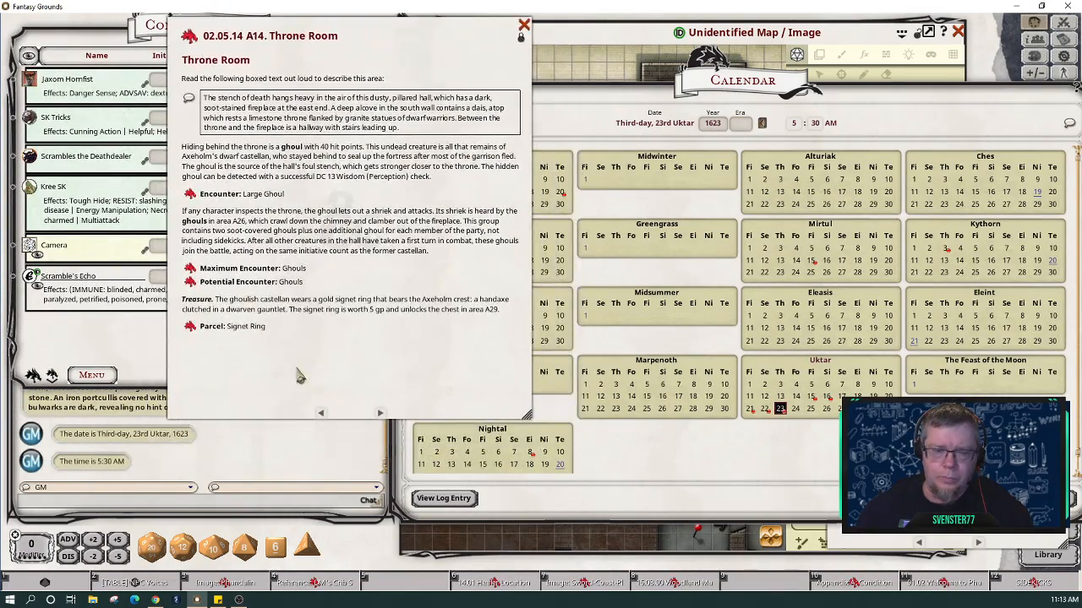
pyautogui.click(524, 25)
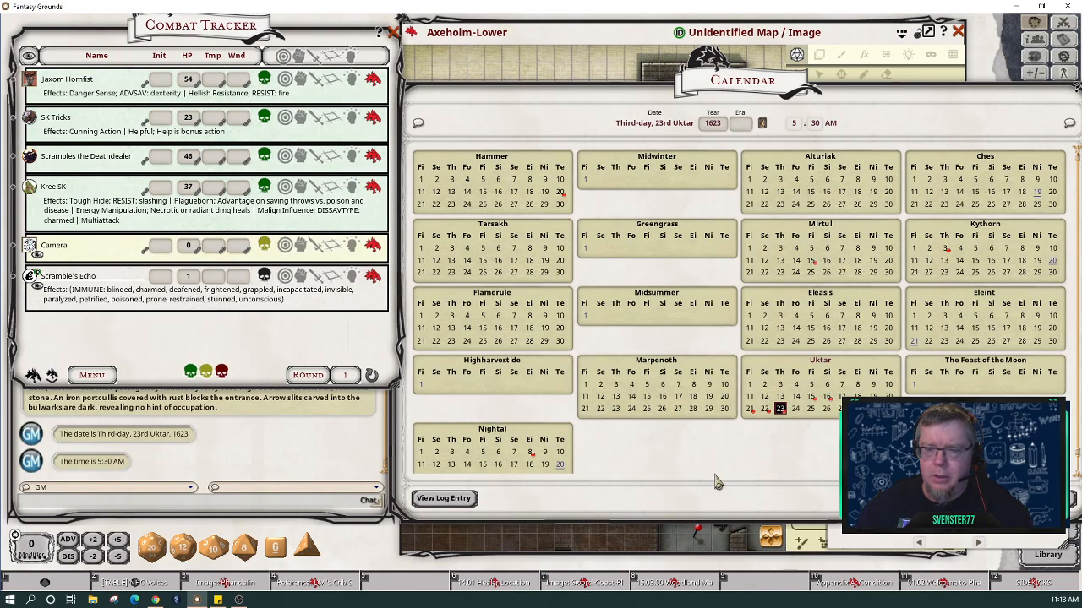
pyautogui.doubleClick(886, 543)
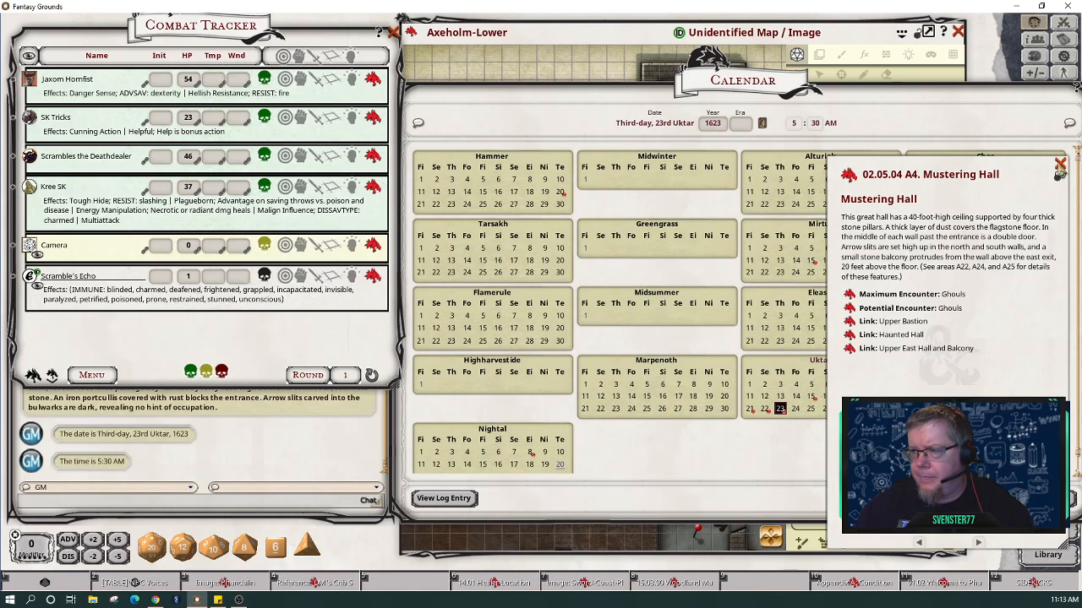
pyautogui.click(1060, 166)
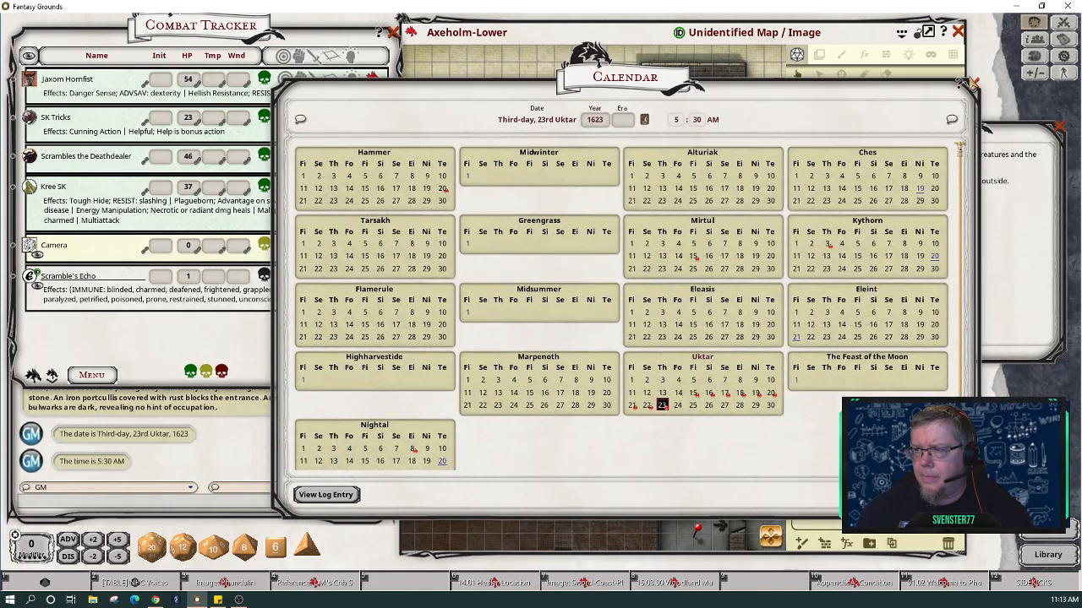
pyautogui.click(975, 84)
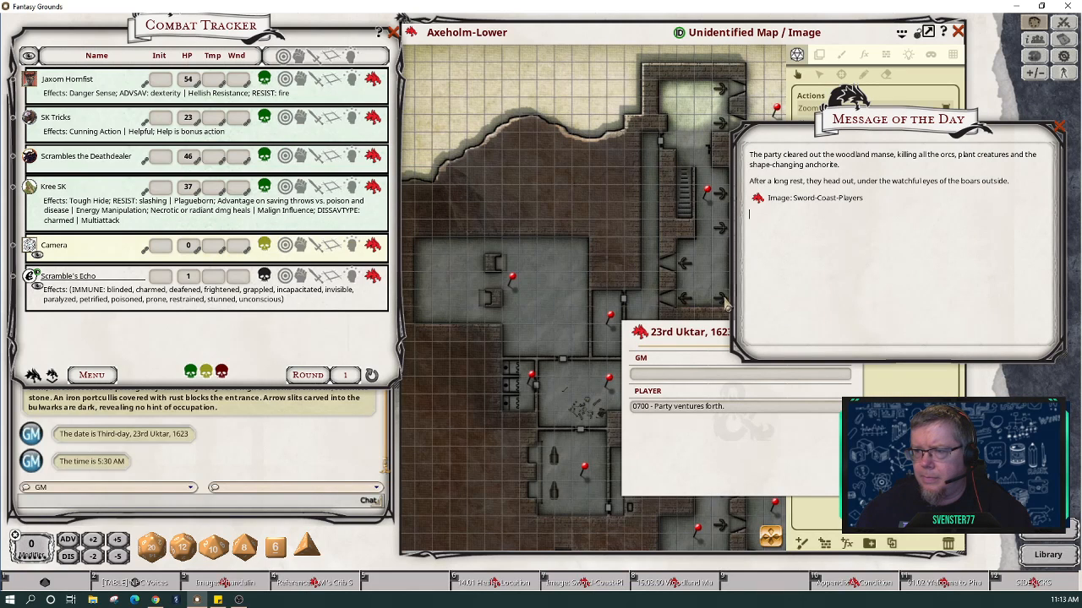
# Step: Drag the 'Third-day, 23rd Uktar, 1623' and '5:30 AM' chat lines into the Message of the Day, then close it
pyautogui.moveTo(873, 135); pyautogui.dragTo(460, 170)
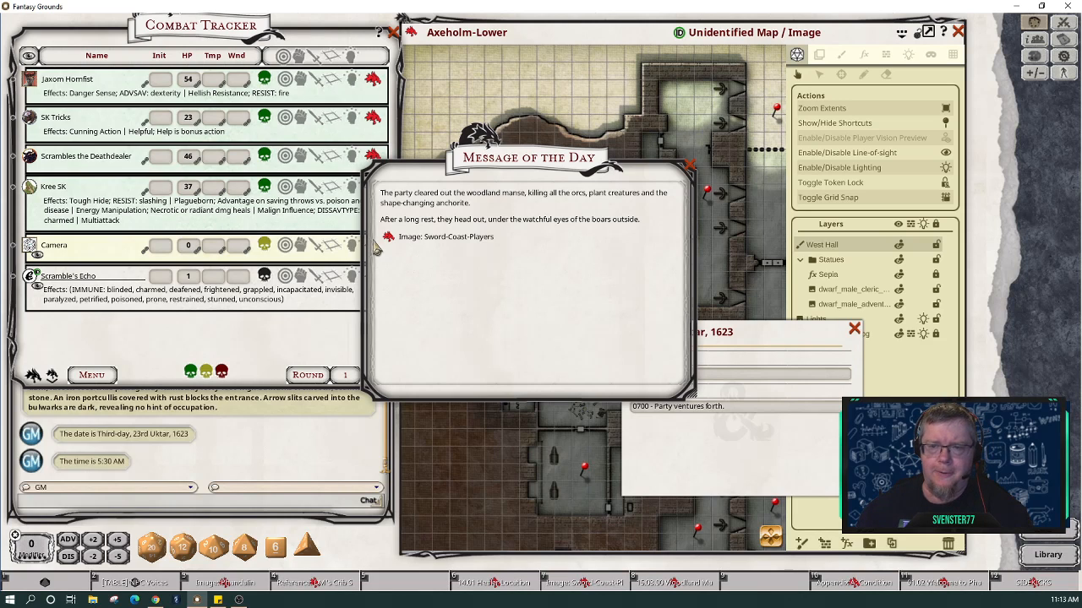
pyautogui.moveTo(25, 437); pyautogui.dragTo(429, 262)
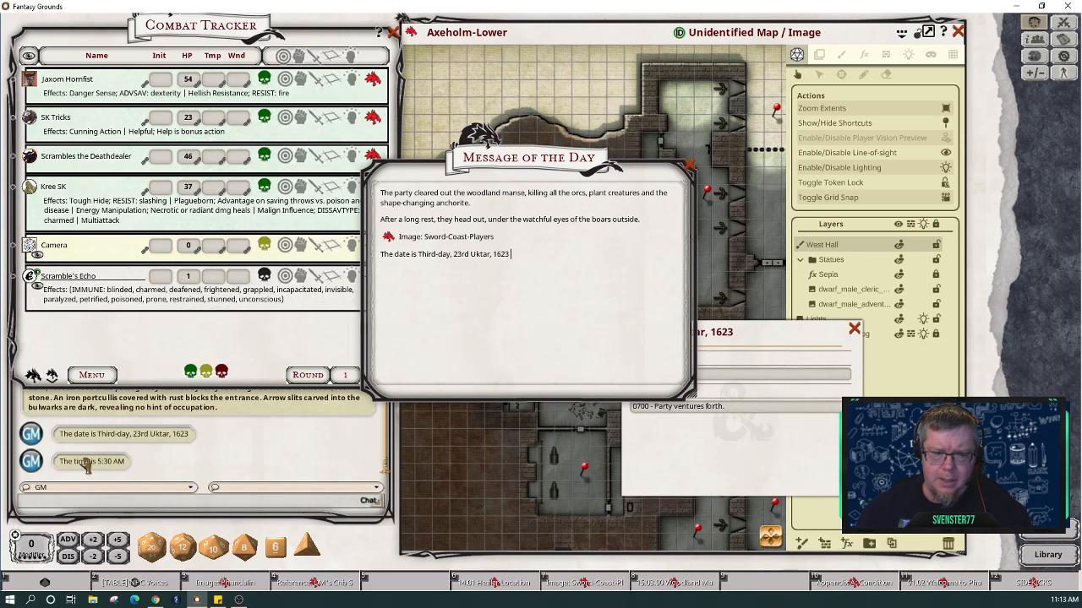
pyautogui.moveTo(88, 462); pyautogui.dragTo(431, 276)
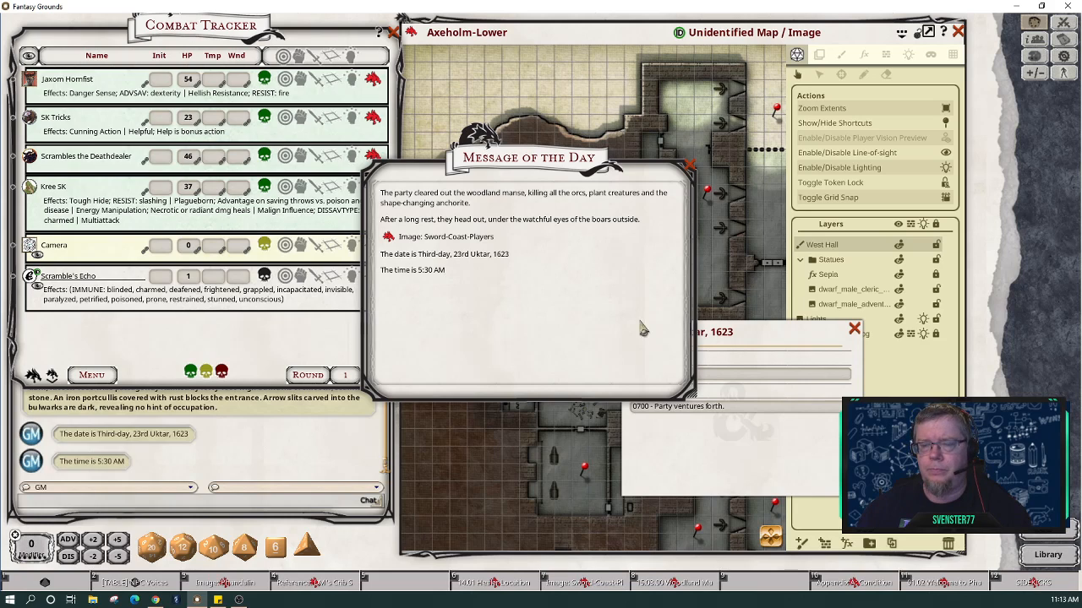
pyautogui.click(690, 169)
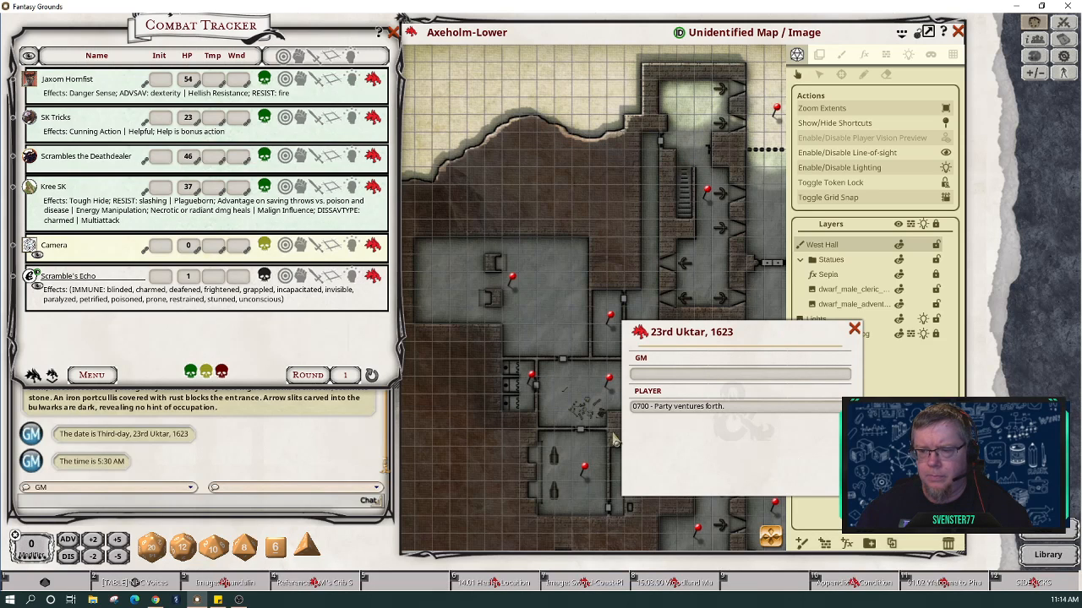
# Step: Change the 23rd Uktar player log time from 0700 to 0530 so it reads '0530 - Party ventures forth.', then close it
pyautogui.click(636, 413)
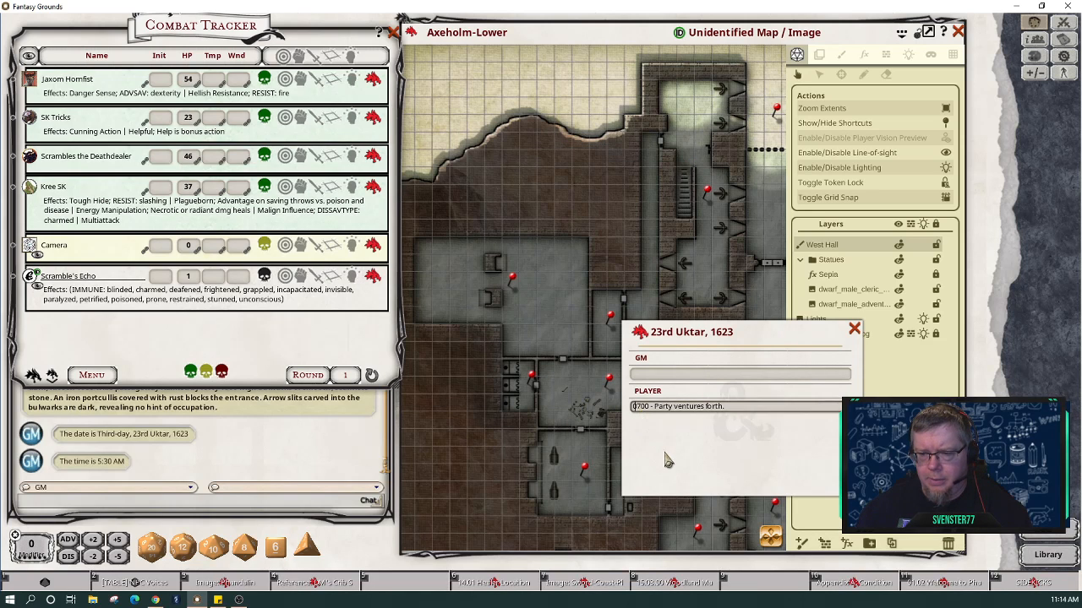
pyautogui.press('Delete')
pyautogui.press('Delete')
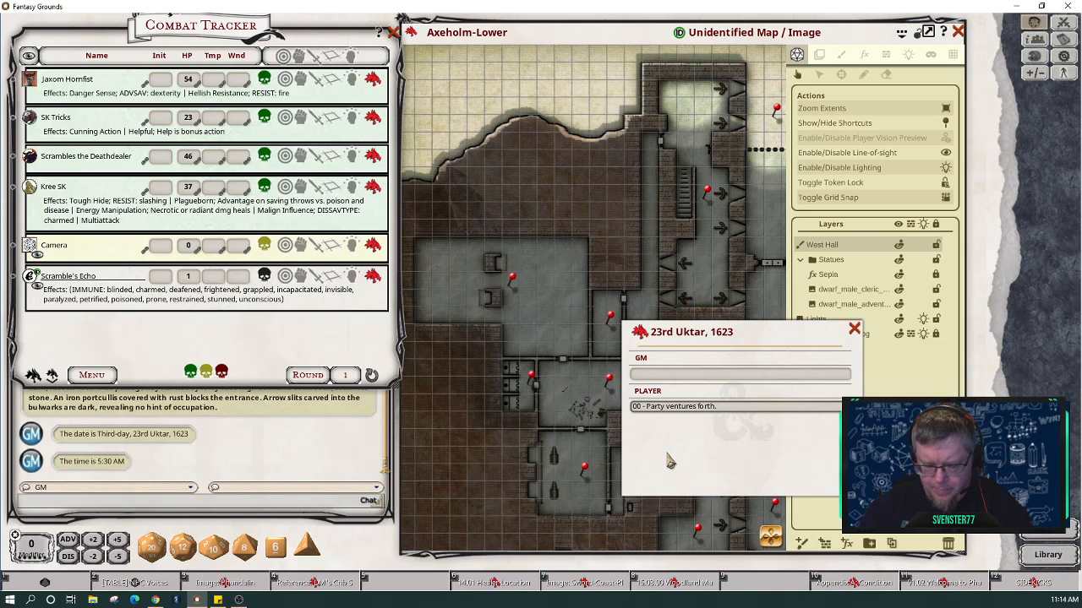
pyautogui.write('5')
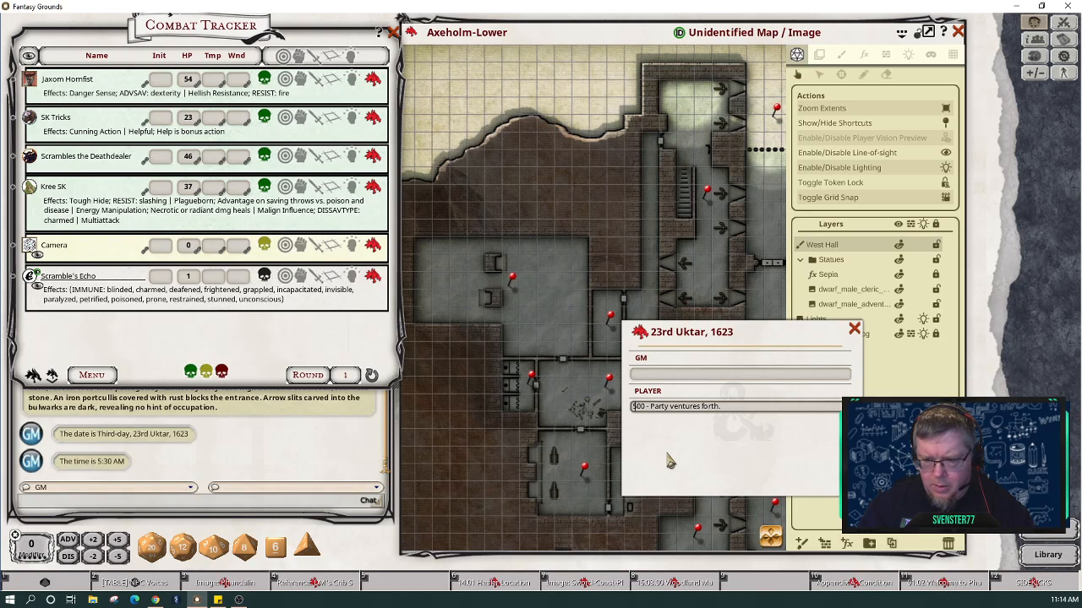
pyautogui.press('BackSpace')
pyautogui.write('053')
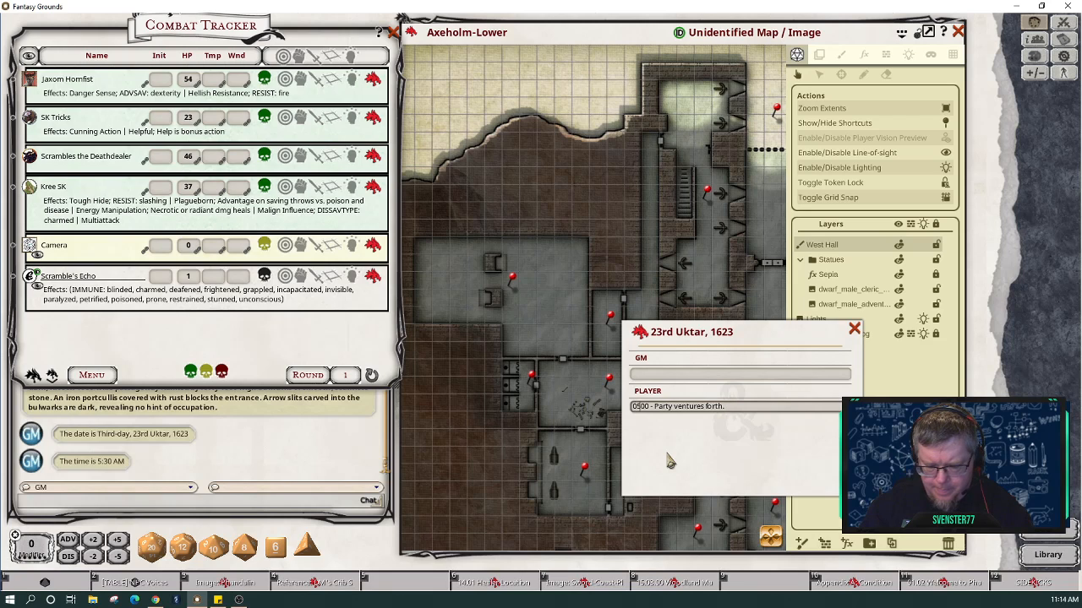
pyautogui.press('Delete')
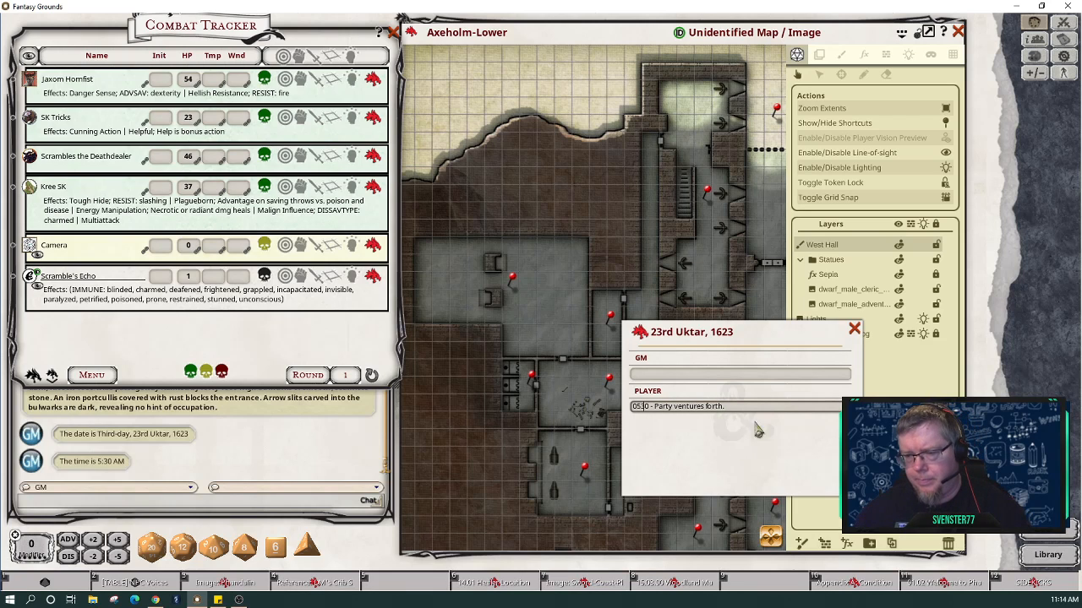
pyautogui.click(855, 331)
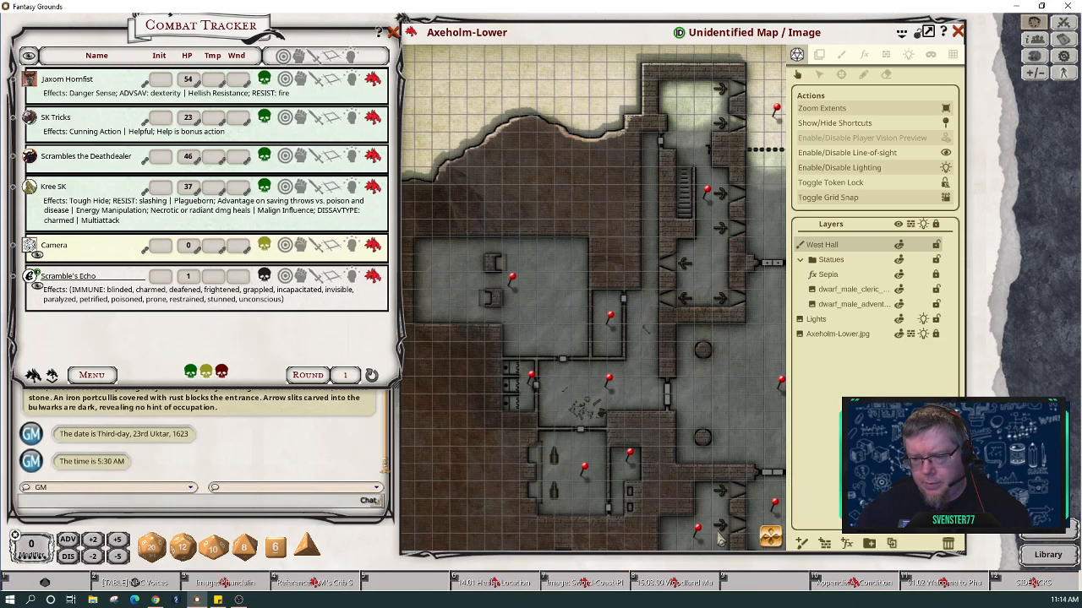
# Step: Replace the Woodland Manse hotbar shortcut with the Axeholm-Lower map
pyautogui.rightClick(686, 591)
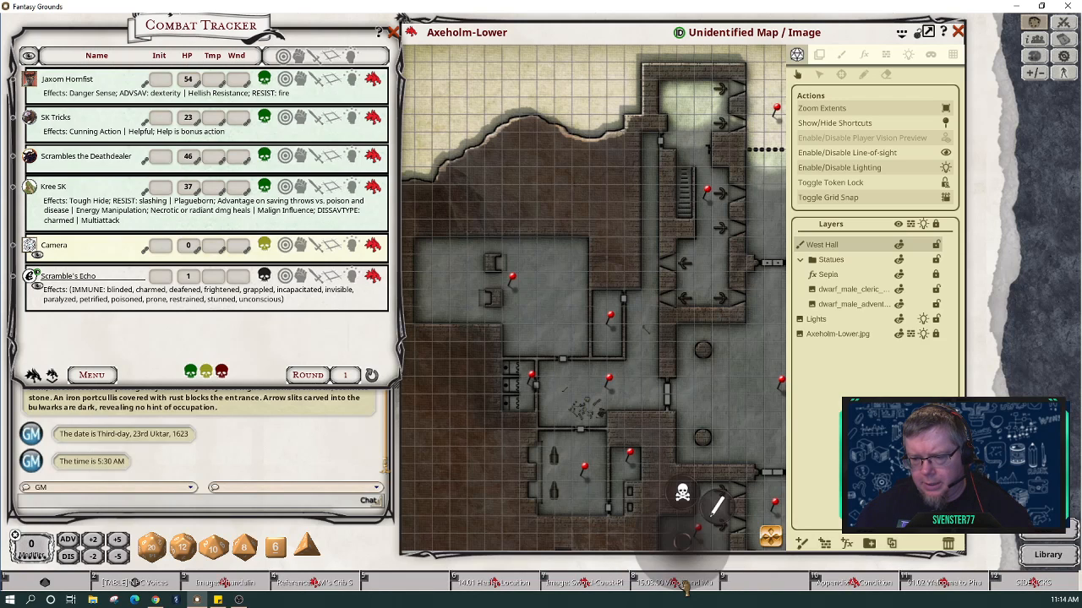
pyautogui.click(682, 493)
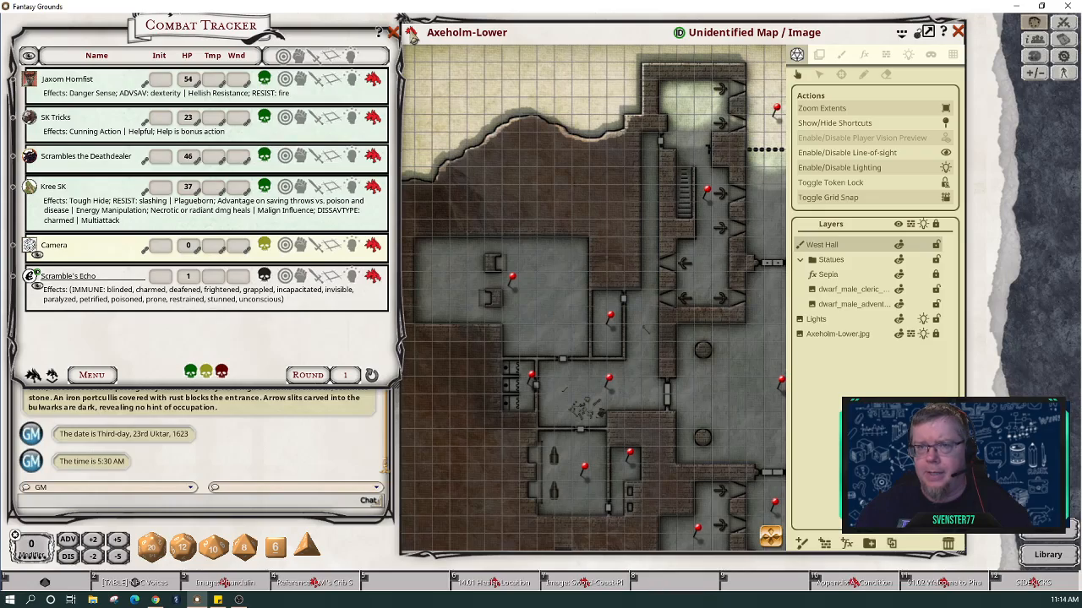
pyautogui.moveTo(410, 30)
pyautogui.mouseDown()
pyautogui.moveTo(608, 519)
pyautogui.moveTo(387, 48)
pyautogui.moveTo(403, 47)
pyautogui.mouseUp()
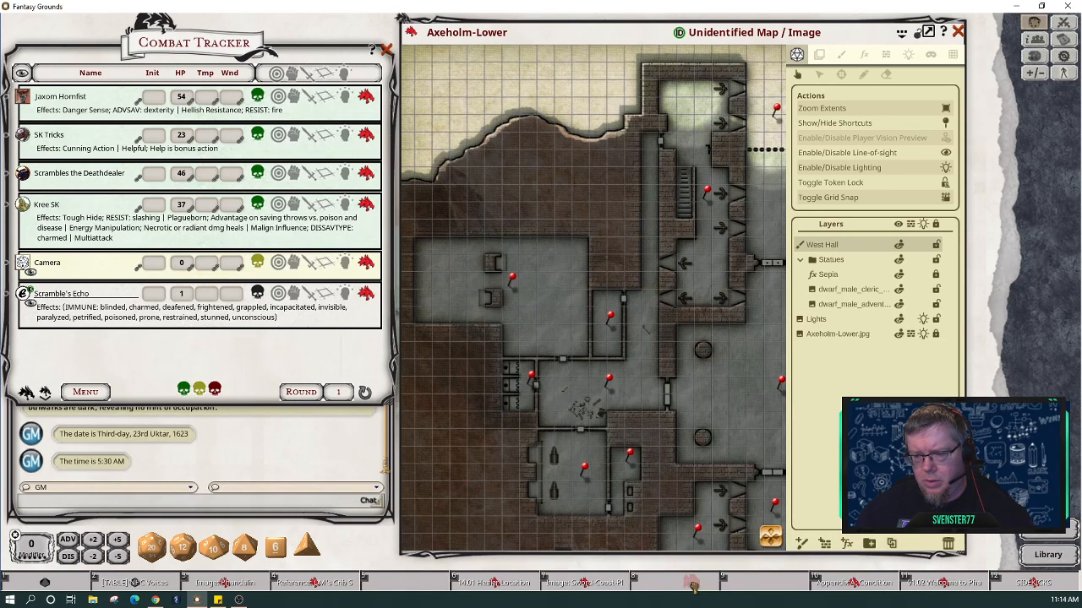
pyautogui.moveTo(693, 585); pyautogui.dragTo(691, 583)
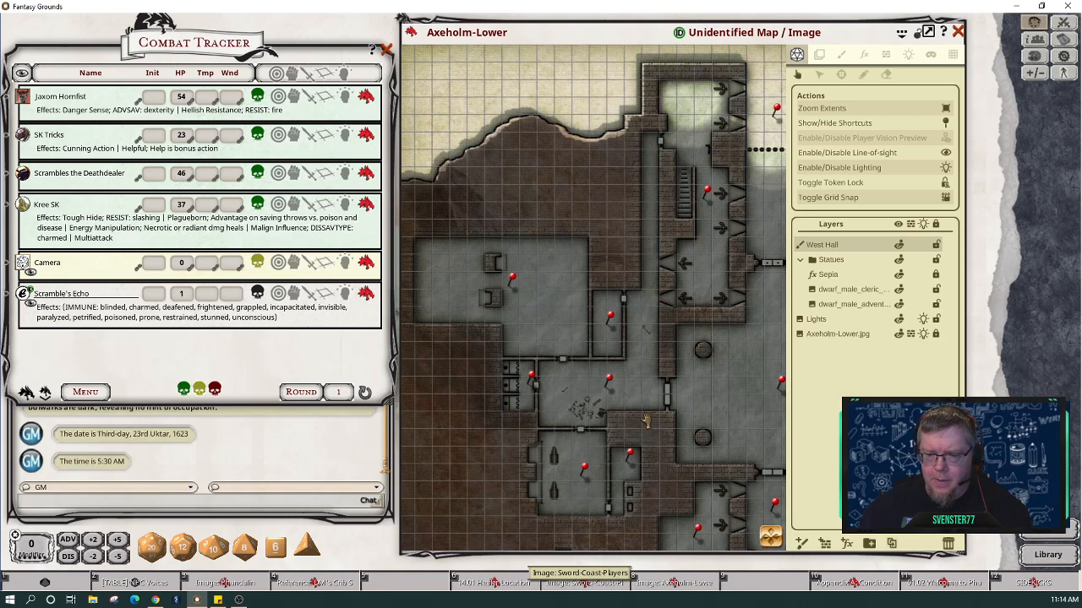
# Step: Open the Sword-Coast-Players map and zoom in on Neverwinter Wood near Conyberry
pyautogui.click(581, 585)
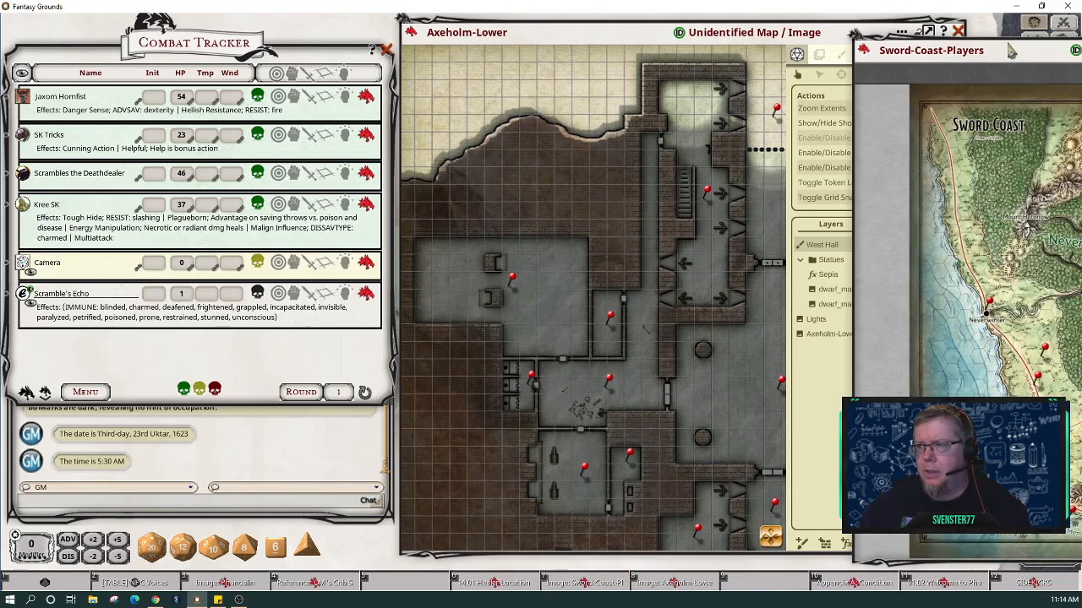
pyautogui.moveTo(1012, 52); pyautogui.dragTo(622, 51)
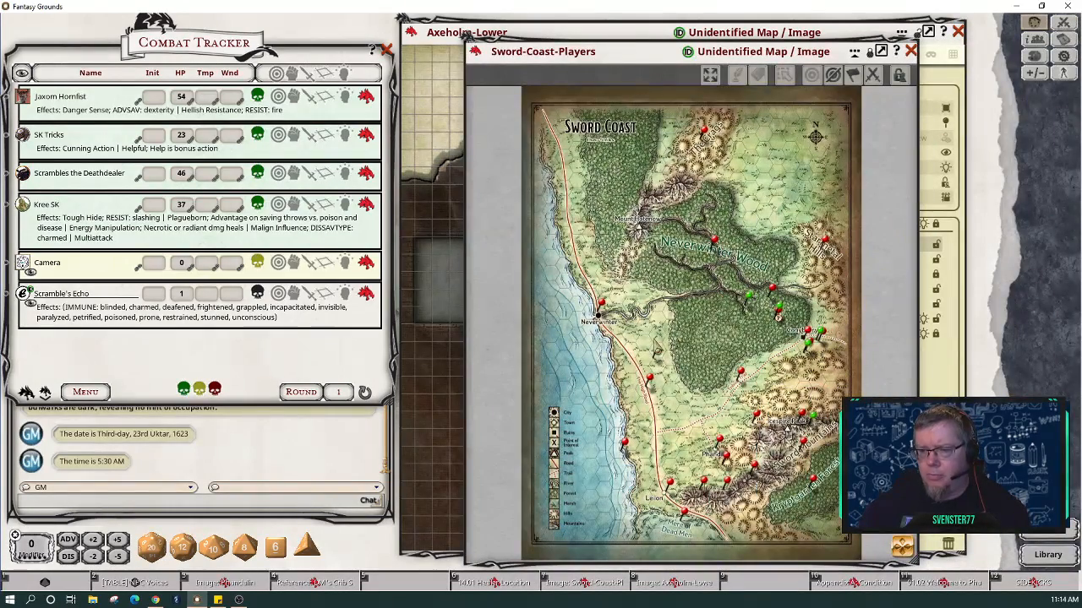
pyautogui.scroll(5, 778, 349)
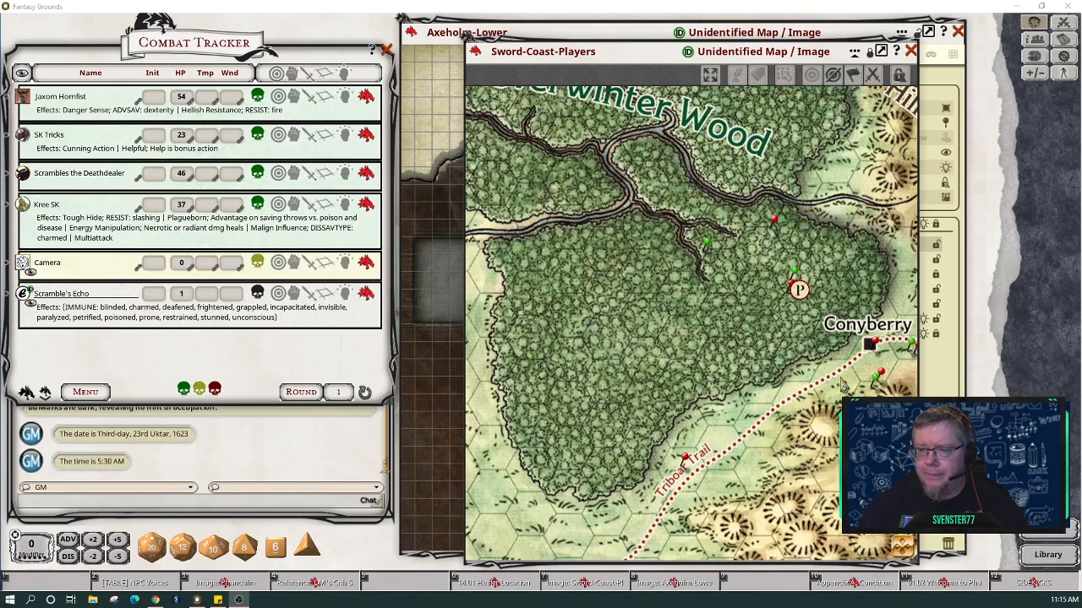
pyautogui.click(744, 339)
pyautogui.moveTo(743, 338); pyautogui.dragTo(683, 336)
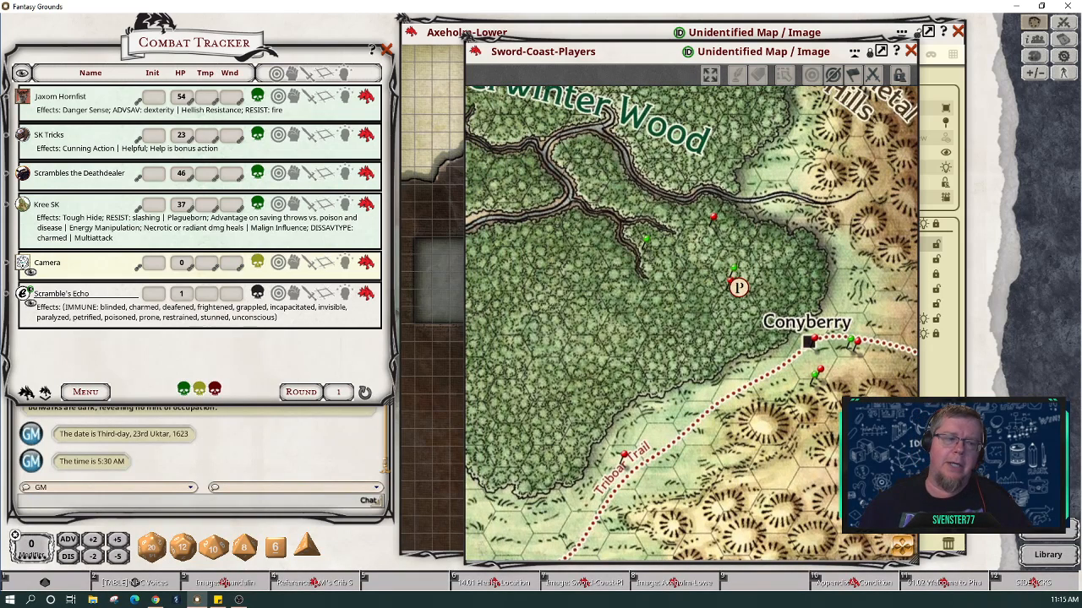
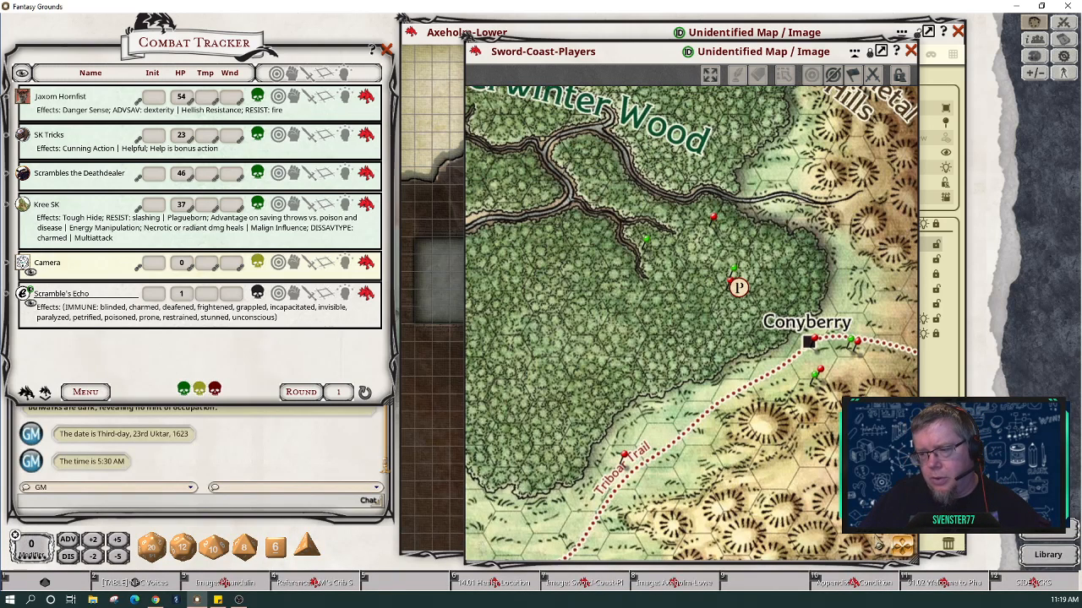
# Step: Pan the Sword Coast map between Icespire Peak, Neverwinter Wood and the Sword Mountains
pyautogui.moveTo(905, 552); pyautogui.dragTo(847, 449)
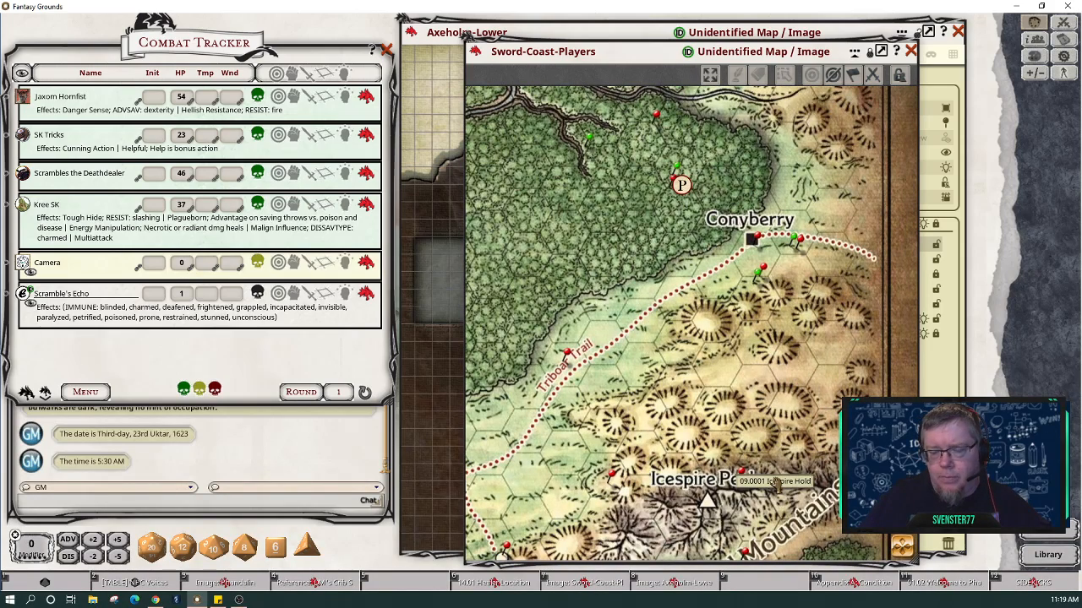
pyautogui.moveTo(904, 552); pyautogui.dragTo(786, 463)
pyautogui.scroll(-4, 766, 454)
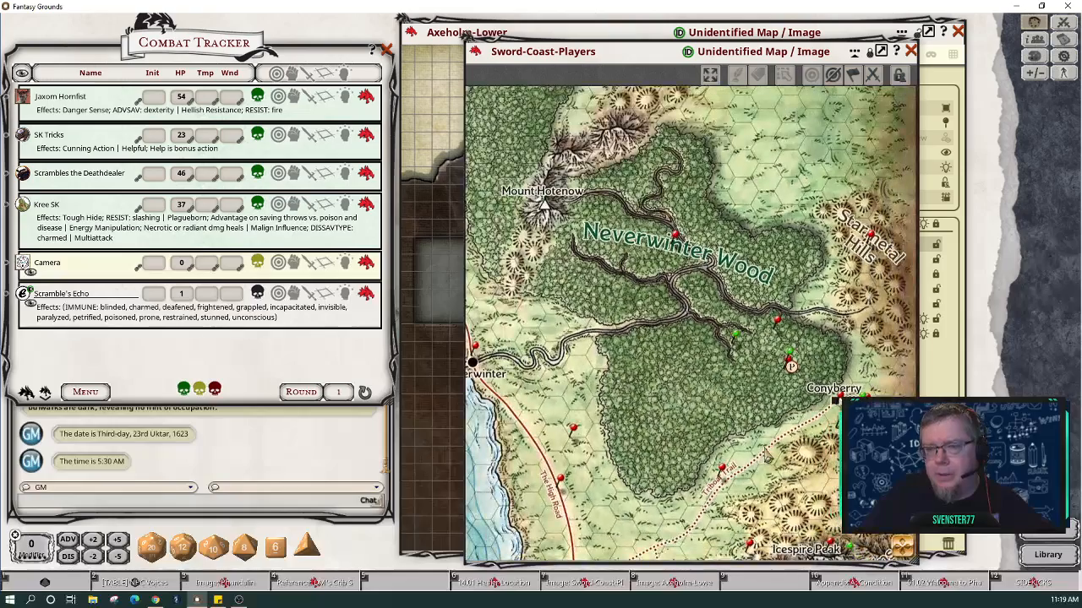
pyautogui.scroll(-1, 766, 455)
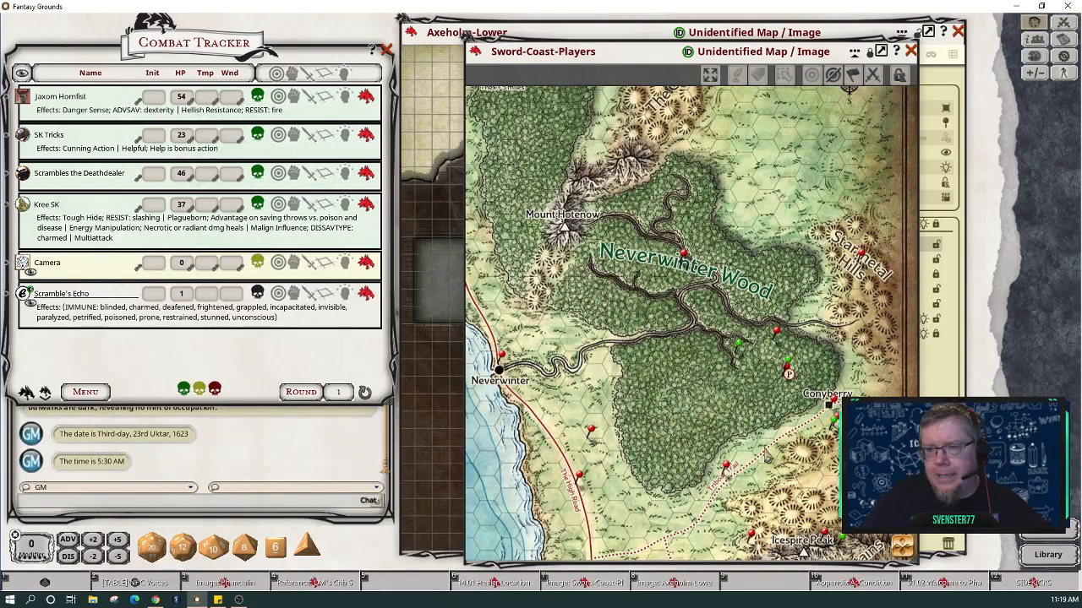
pyautogui.moveTo(903, 550); pyautogui.dragTo(913, 572)
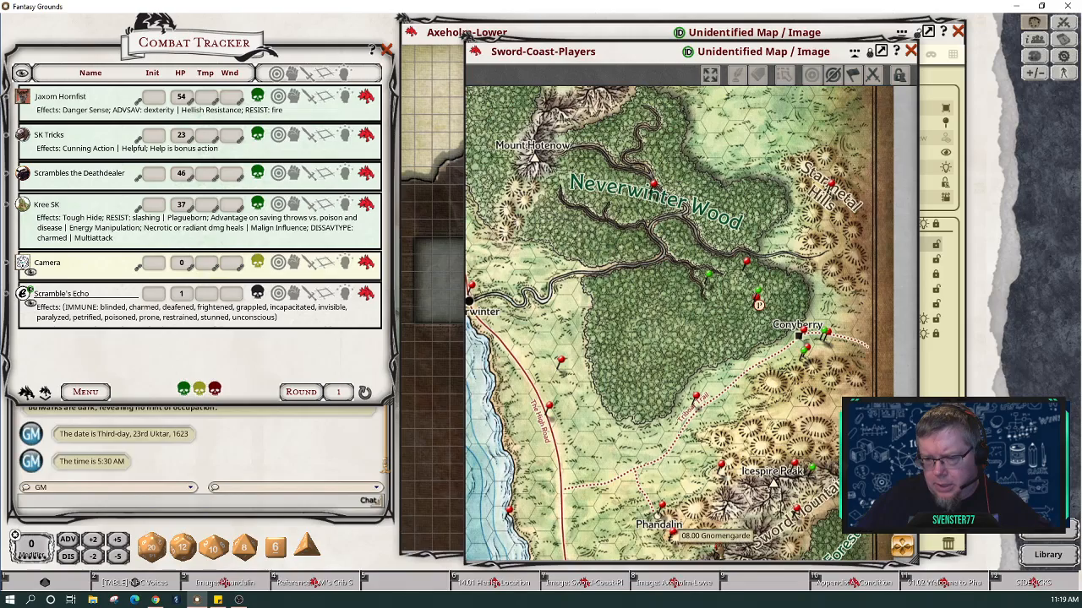
pyautogui.moveTo(897, 554); pyautogui.dragTo(897, 590)
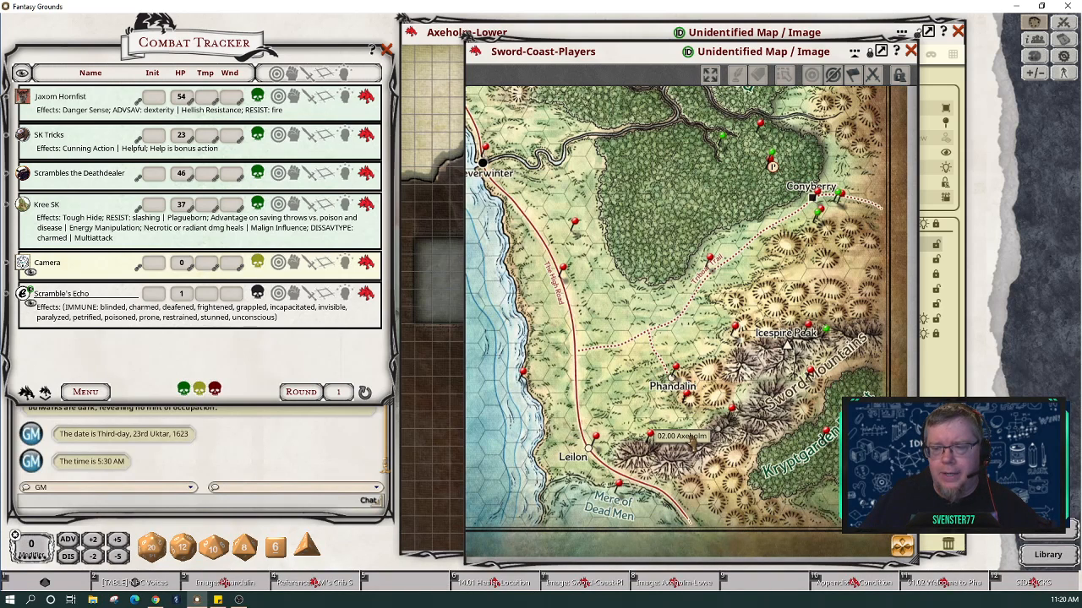
# Step: Close the Sword Coast map and zoom the Axeholm-Lower map onto the armory room
pyautogui.click(911, 50)
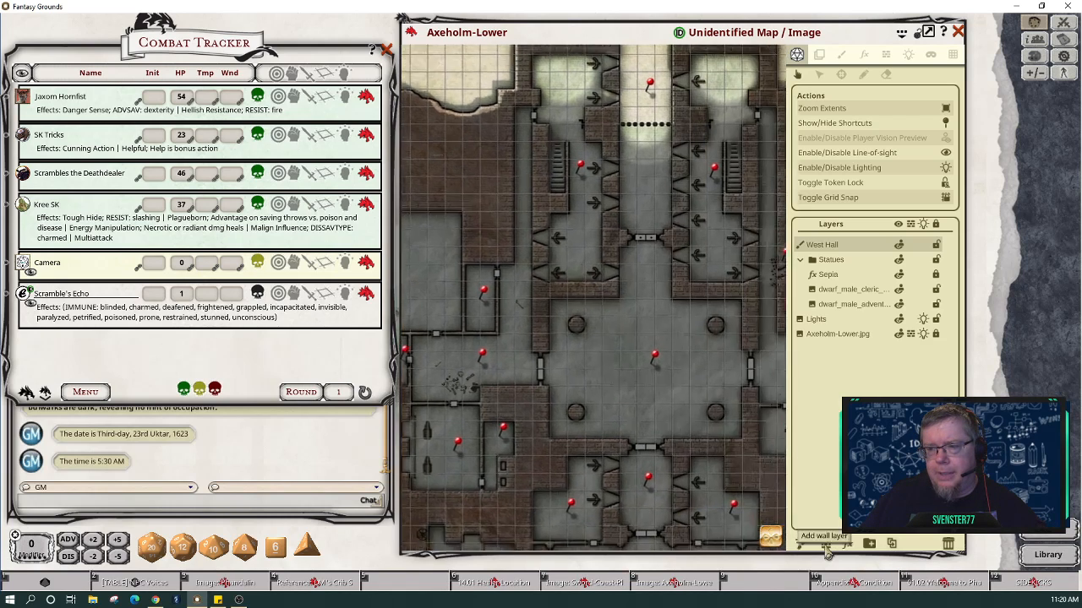
pyautogui.scroll(-4, 643, 452)
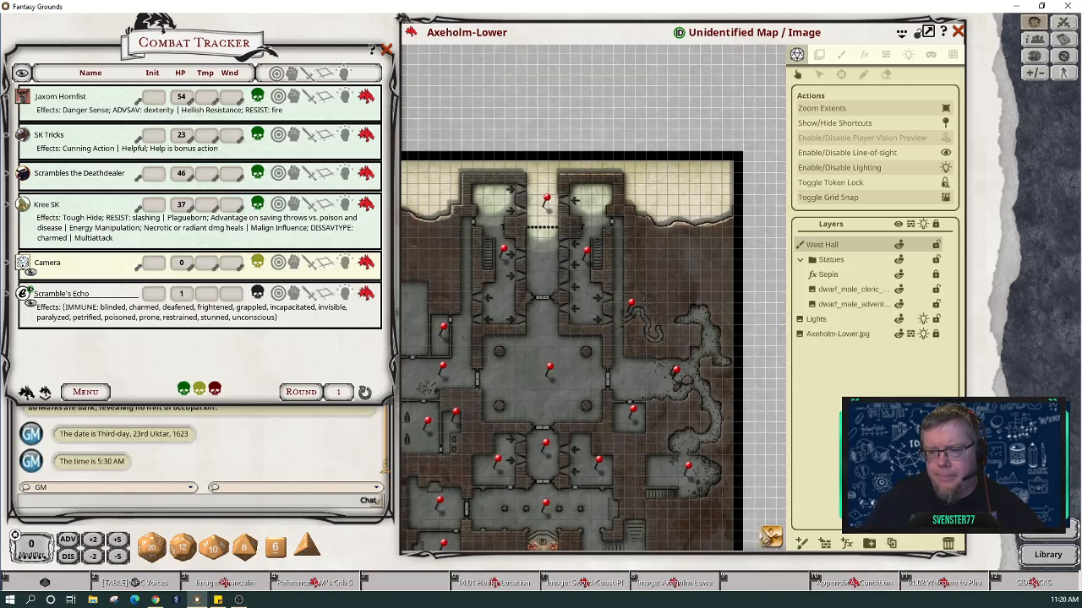
pyautogui.scroll(2, 742, 524)
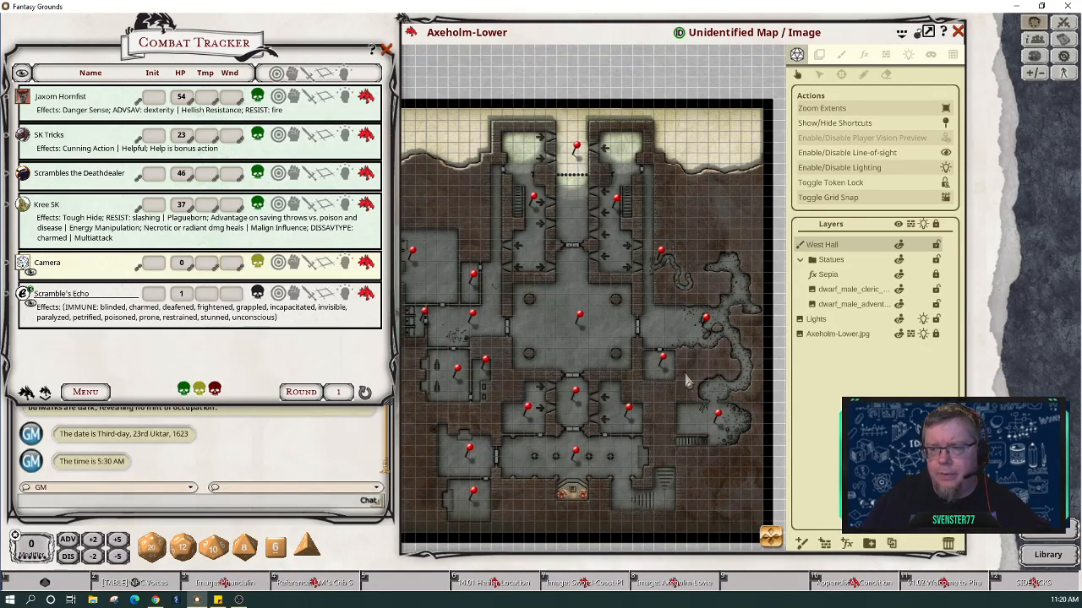
pyautogui.scroll(2, 532, 374)
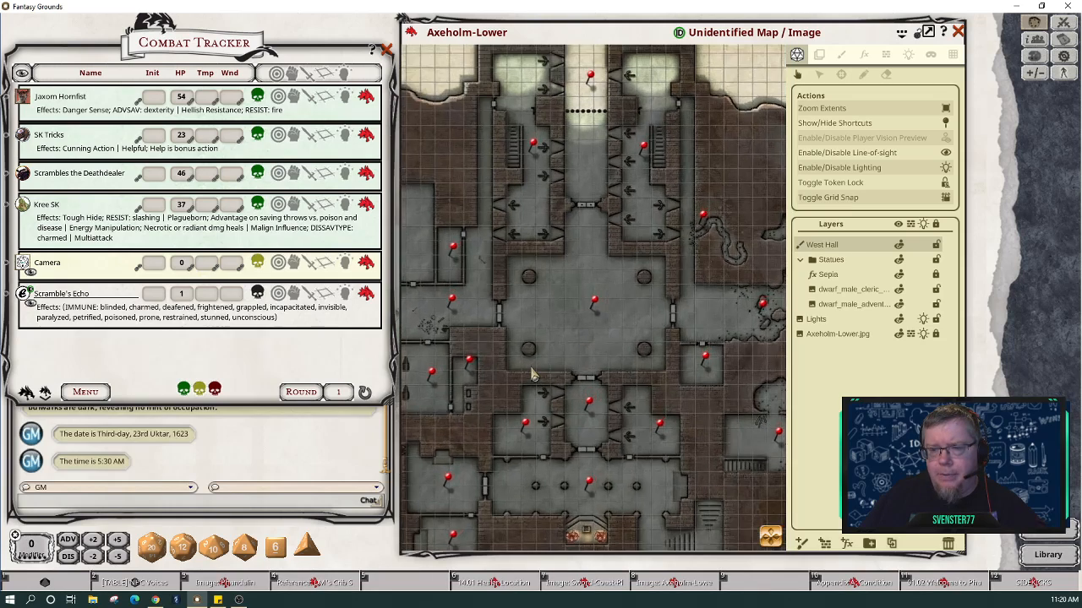
pyautogui.scroll(2, 532, 374)
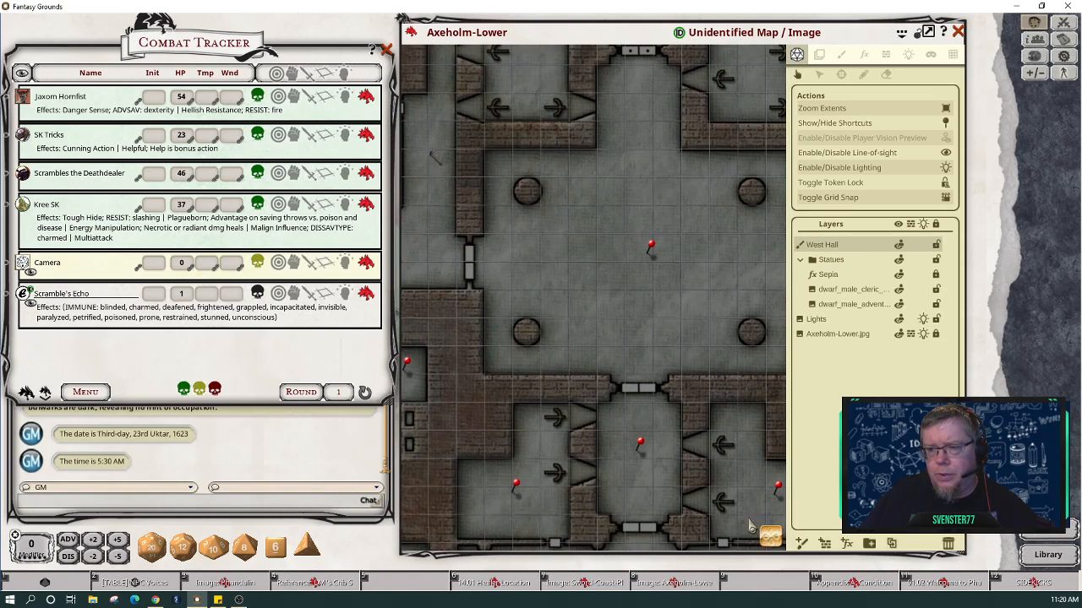
pyautogui.moveTo(548, 339); pyautogui.dragTo(698, 485)
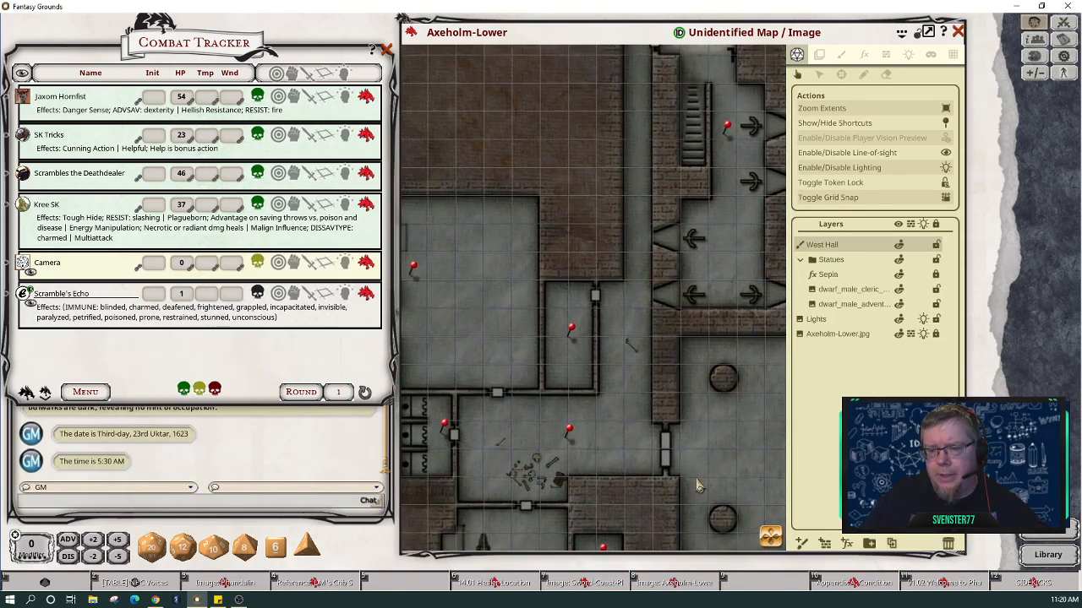
pyautogui.scroll(-2, 698, 485)
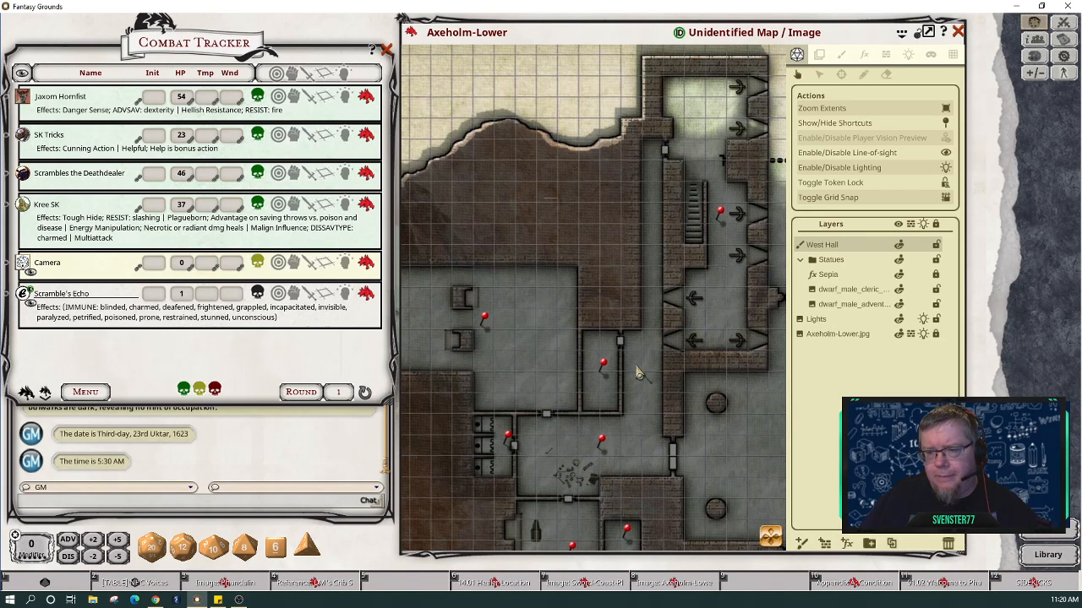
pyautogui.scroll(2, 617, 456)
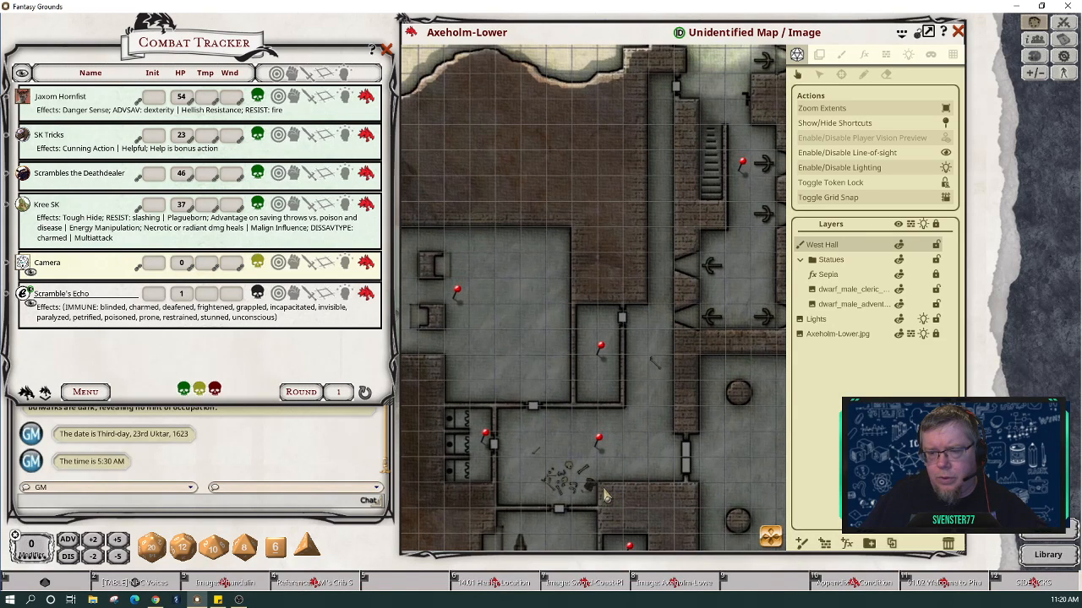
pyautogui.scroll(3, 592, 486)
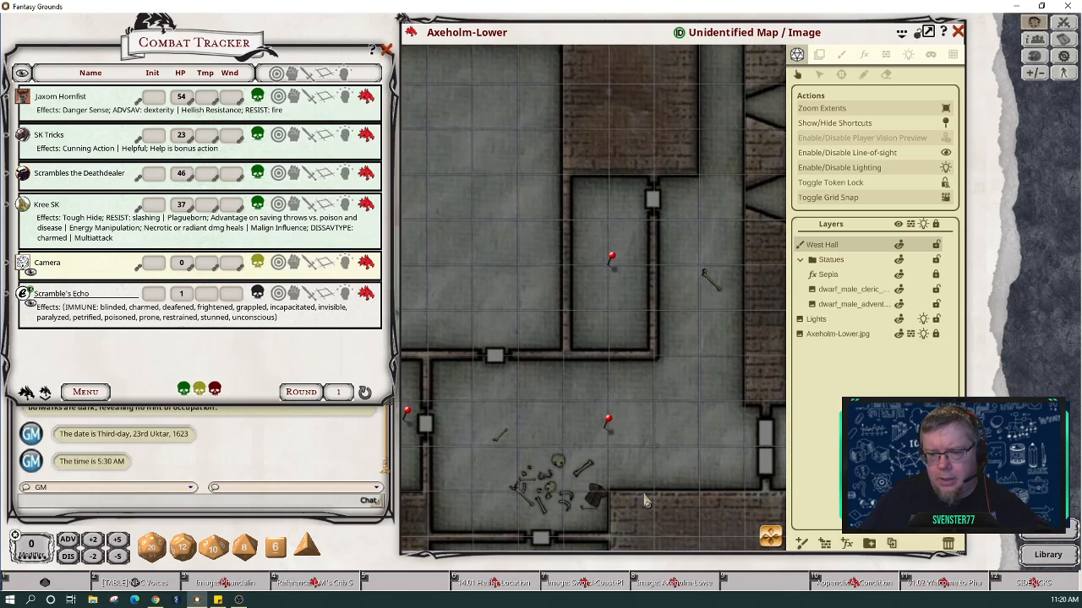
# Step: Open the A6 Armory story entry from its map pin, move it higher, and open the asset library
pyautogui.click(614, 261)
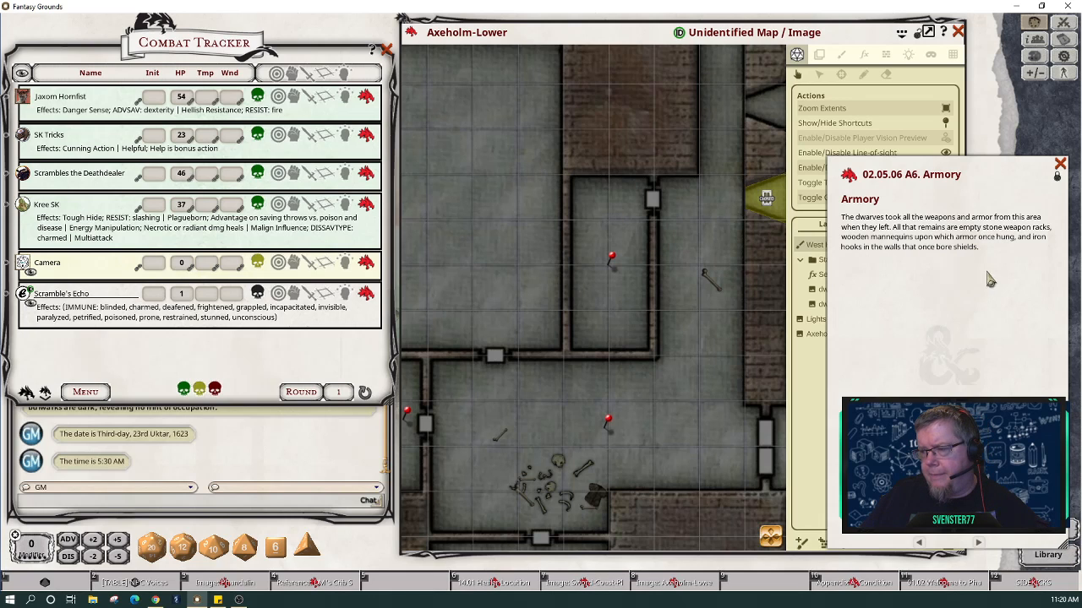
pyautogui.moveTo(989, 173); pyautogui.dragTo(981, 76)
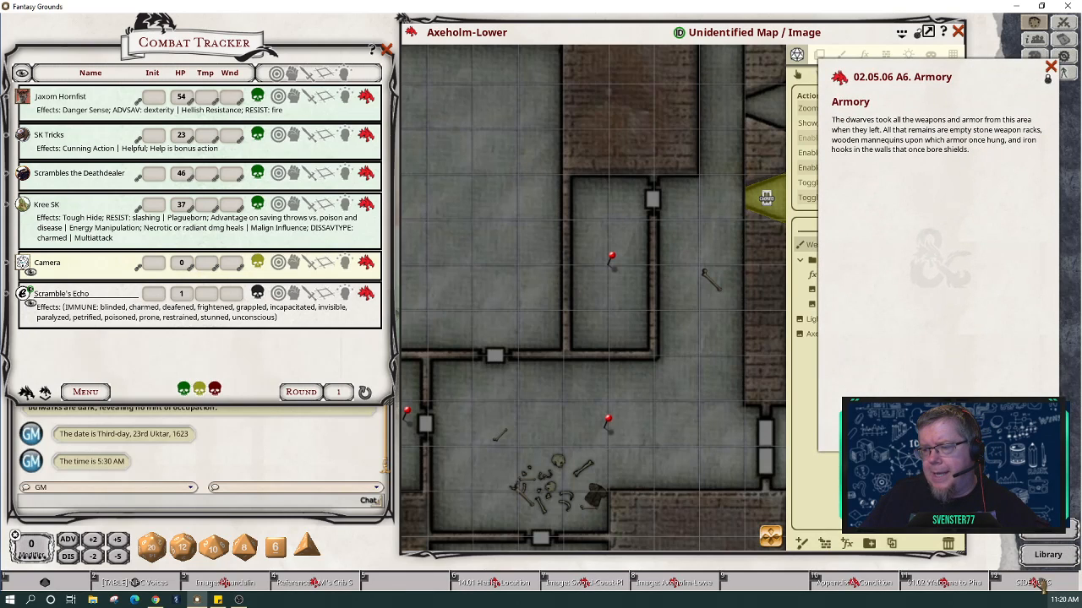
pyautogui.click(1049, 532)
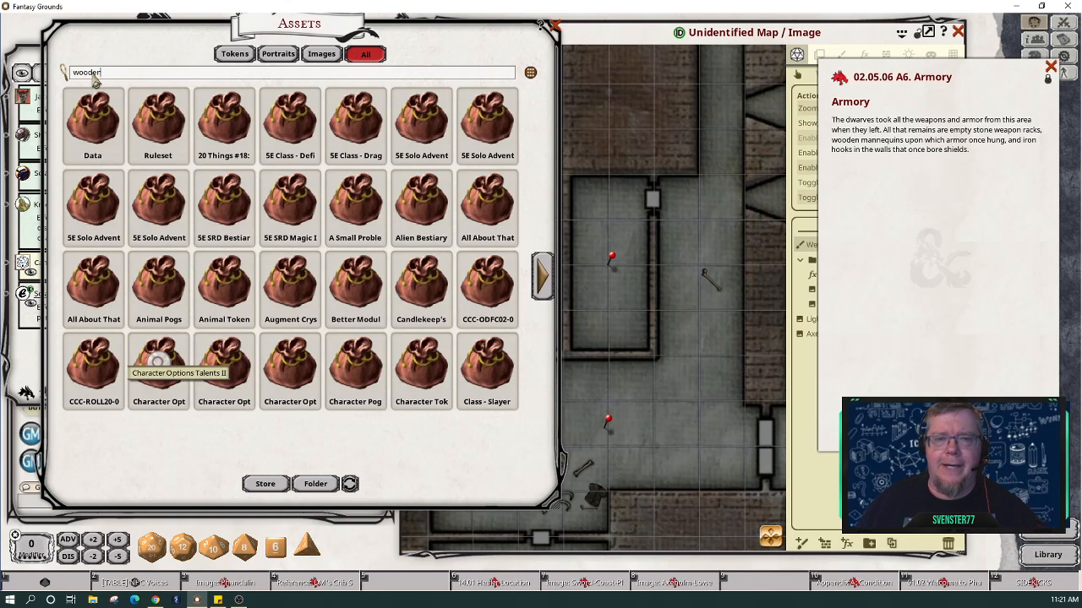
# Step: Filter the assets by 'wooden', page through the results, and raise the Axeholm-Lower map
pyautogui.press('Return')
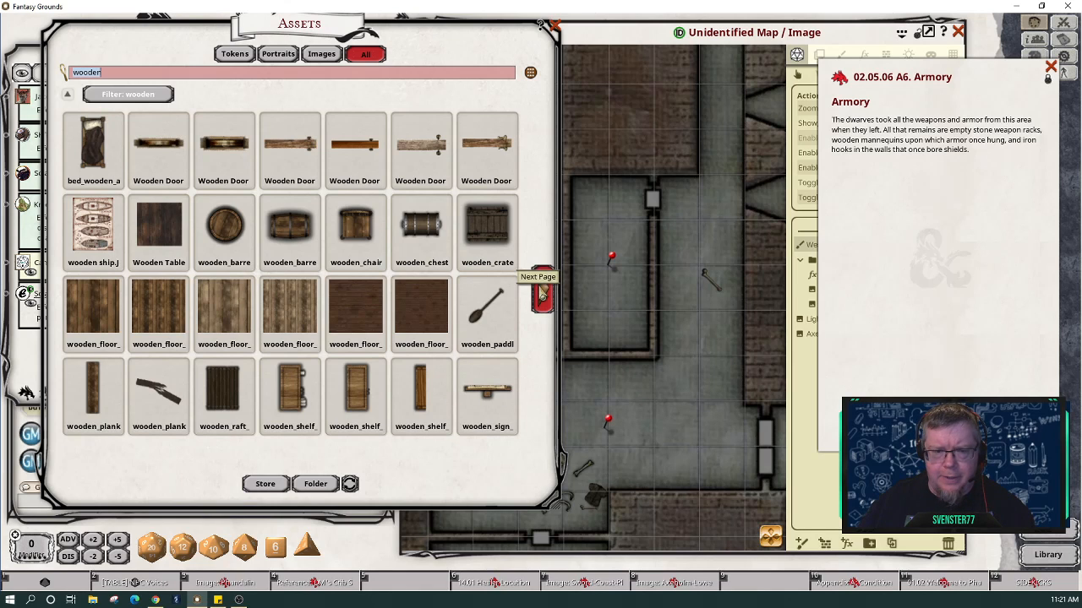
pyautogui.click(542, 291)
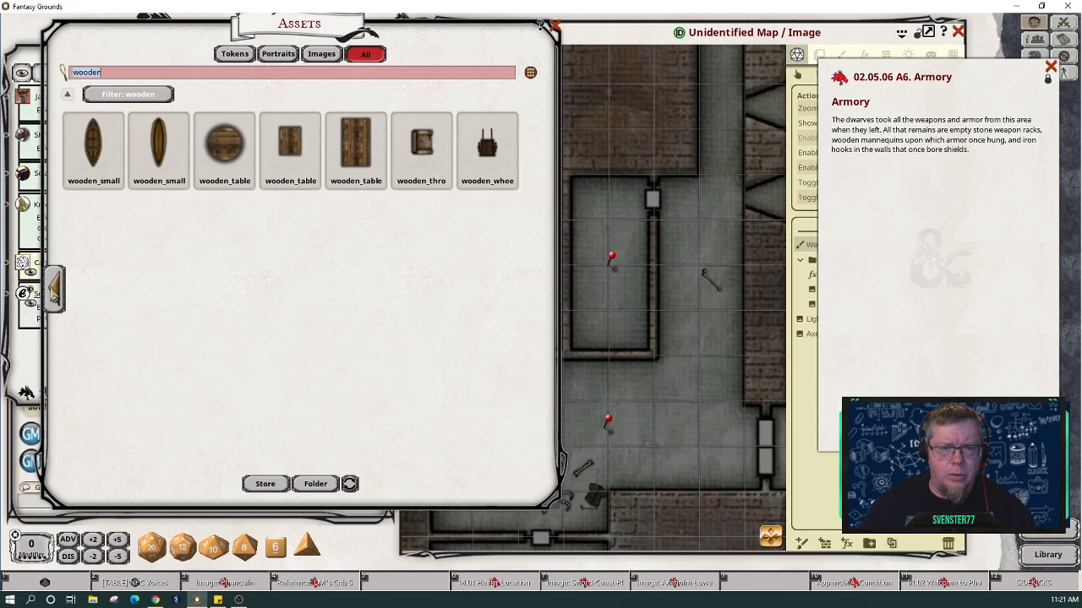
pyautogui.click(54, 295)
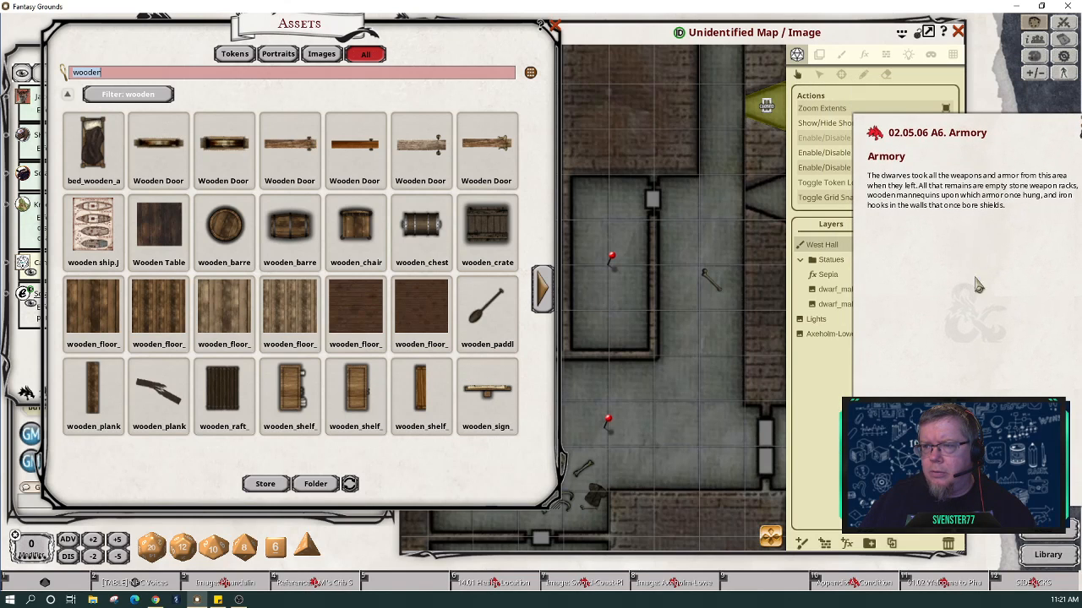
pyautogui.click(857, 33)
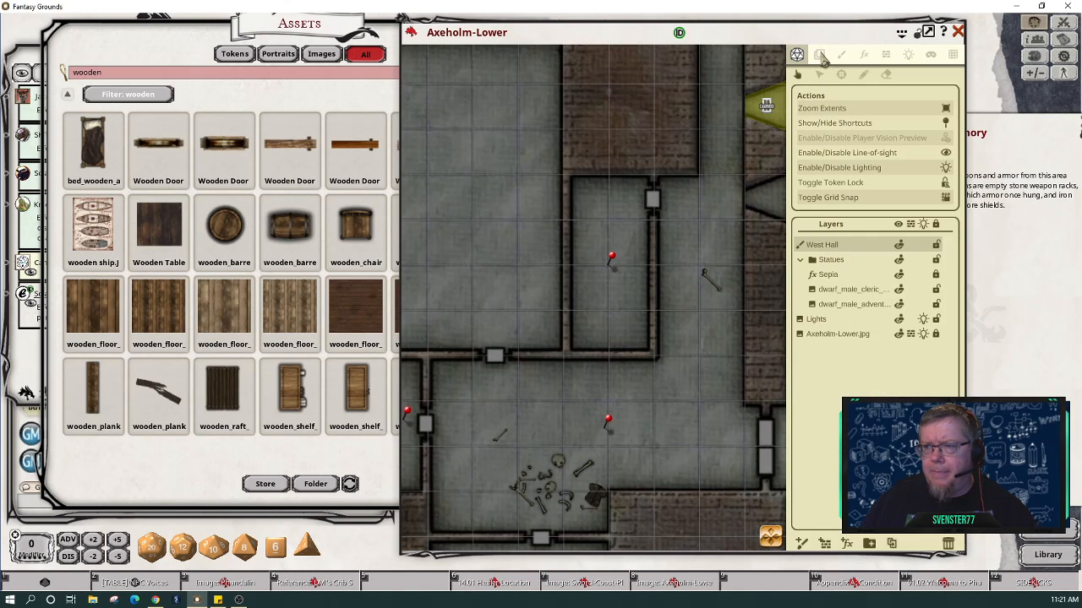
# Step: Add a new paint layer to the Axeholm-Lower map and rename it Armory
pyautogui.click(841, 55)
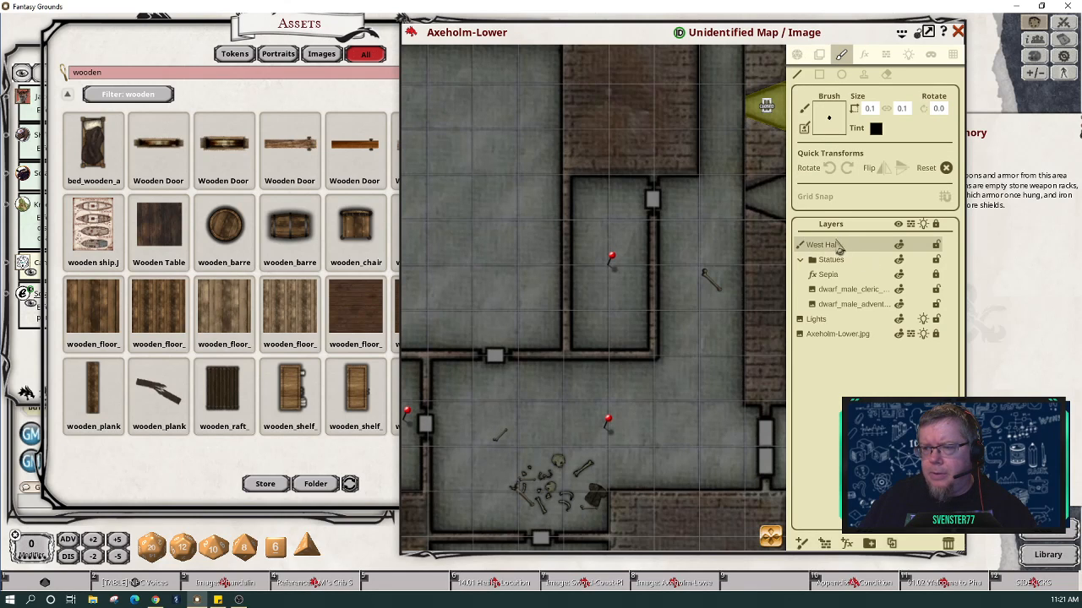
pyautogui.click(802, 544)
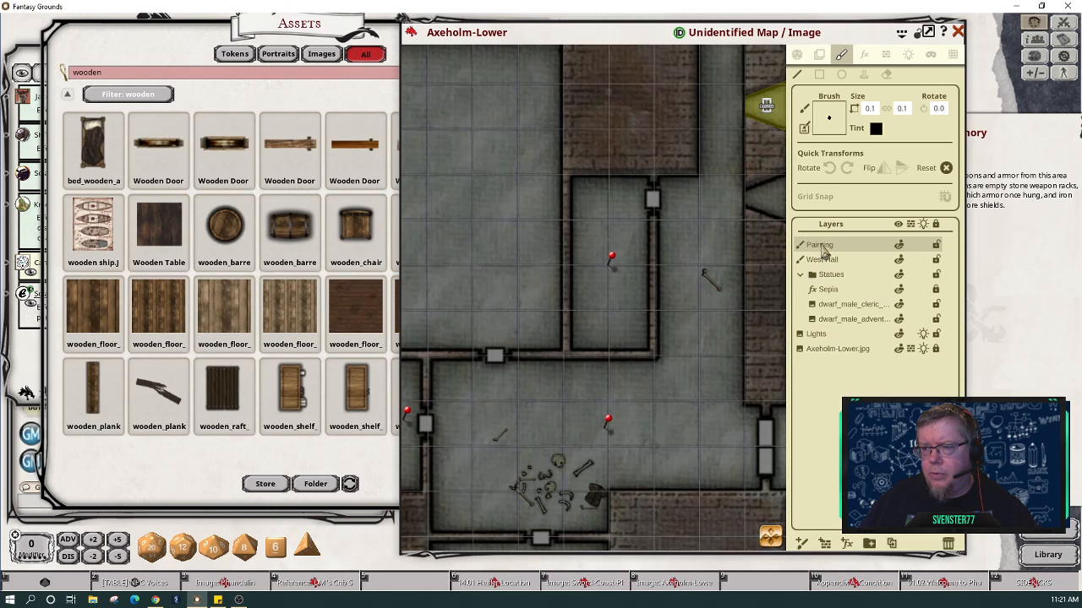
pyautogui.doubleClick(823, 246)
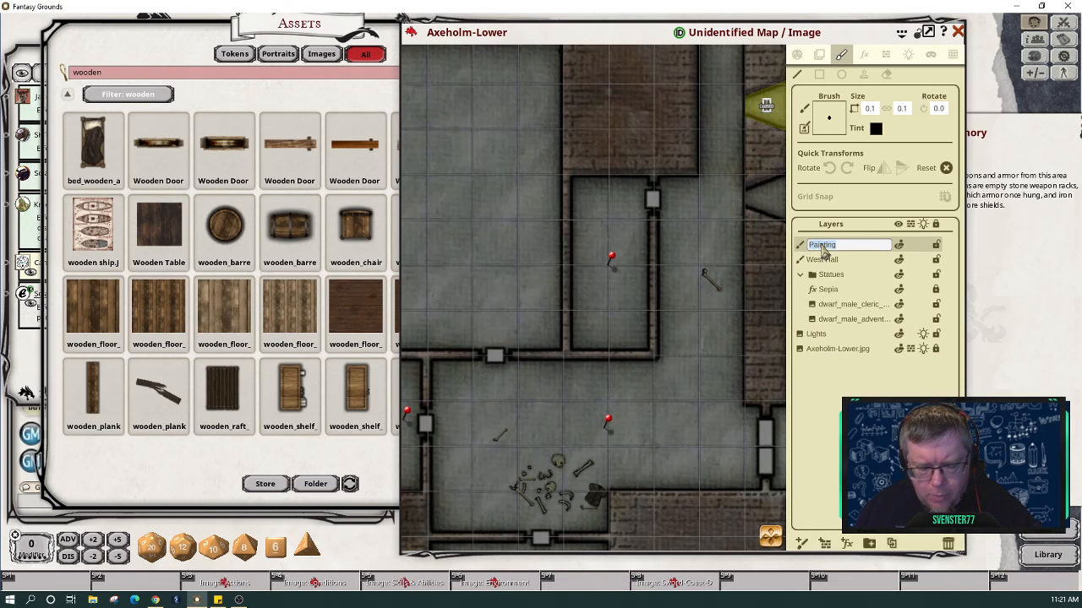
pyautogui.write('Armory')
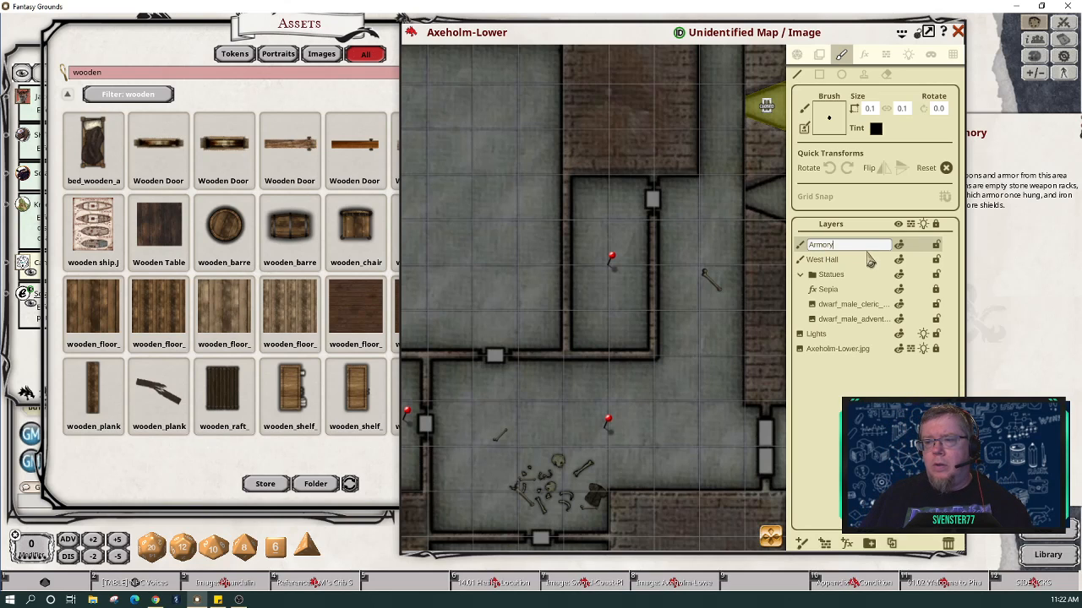
pyautogui.click(917, 246)
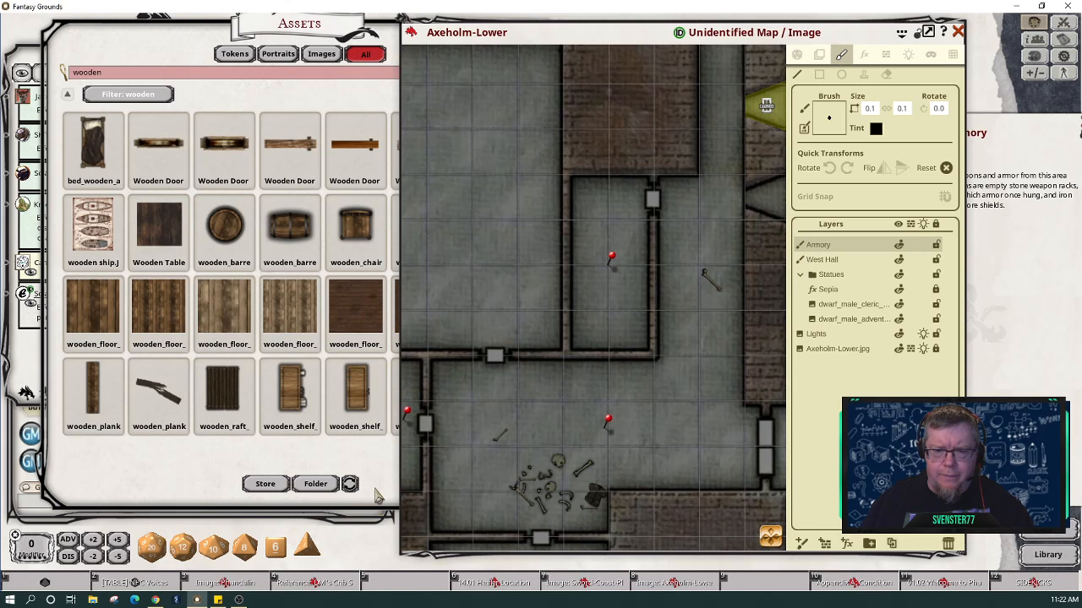
pyautogui.click(356, 468)
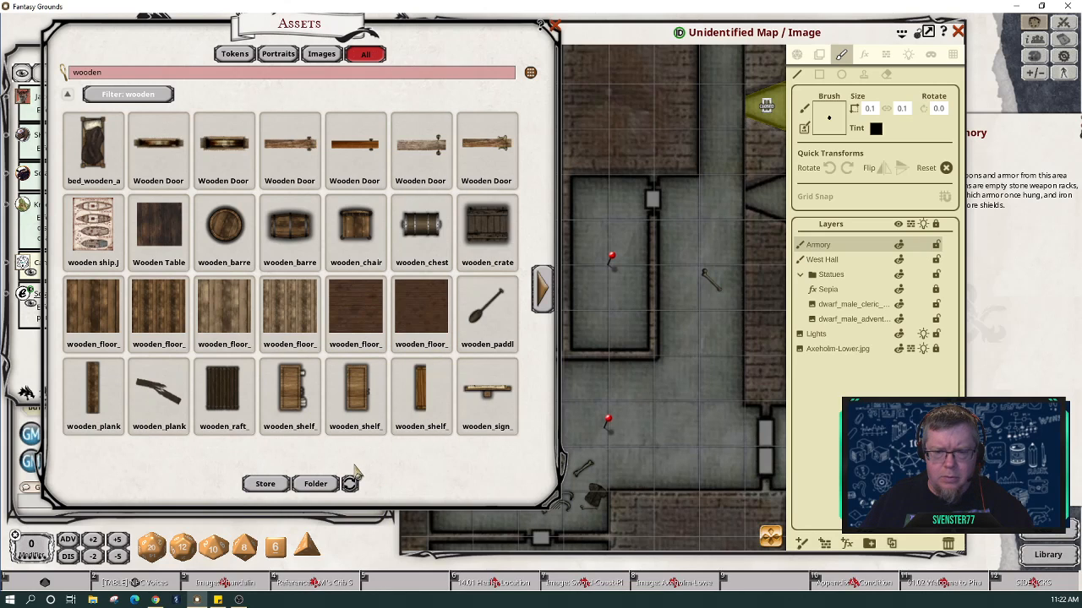
# Step: Stamp wooden planks in the armory, including a mirrored plank against the right wall
pyautogui.moveTo(765, 228); pyautogui.dragTo(827, 122)
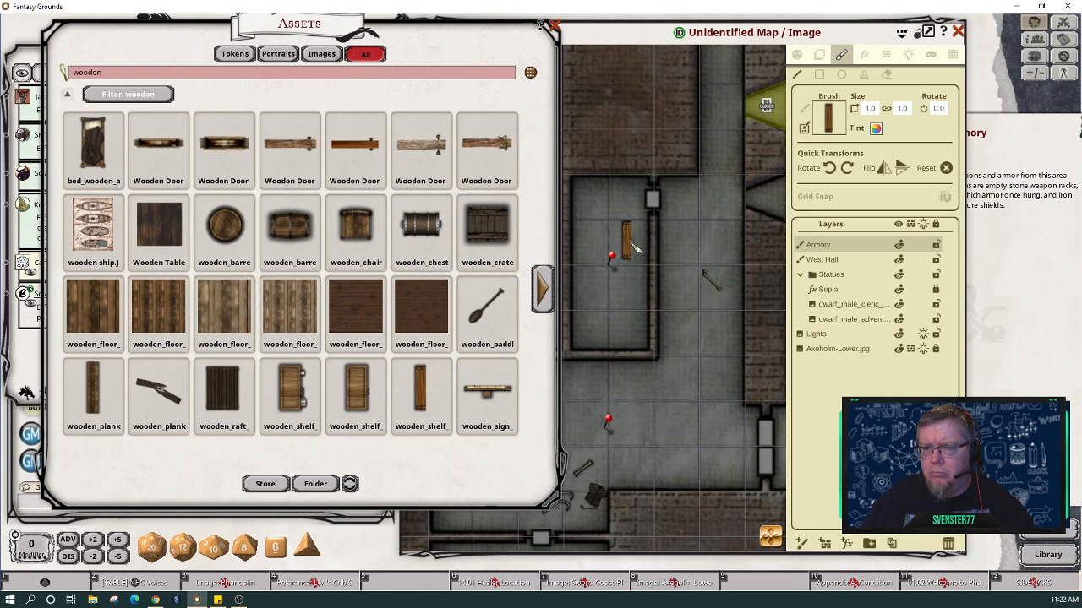
pyautogui.click(862, 72)
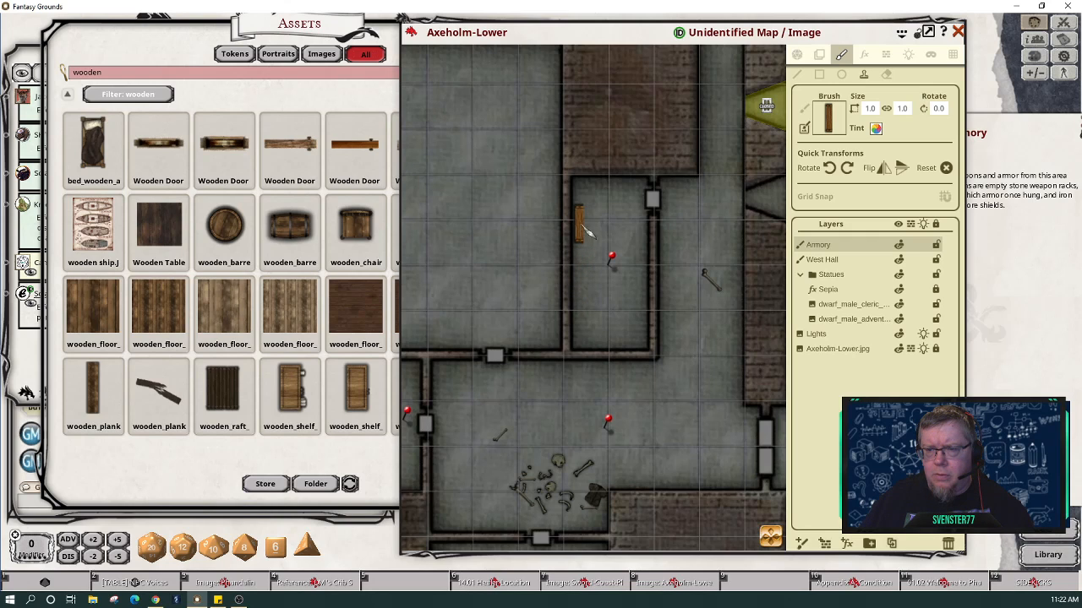
pyautogui.click(589, 232)
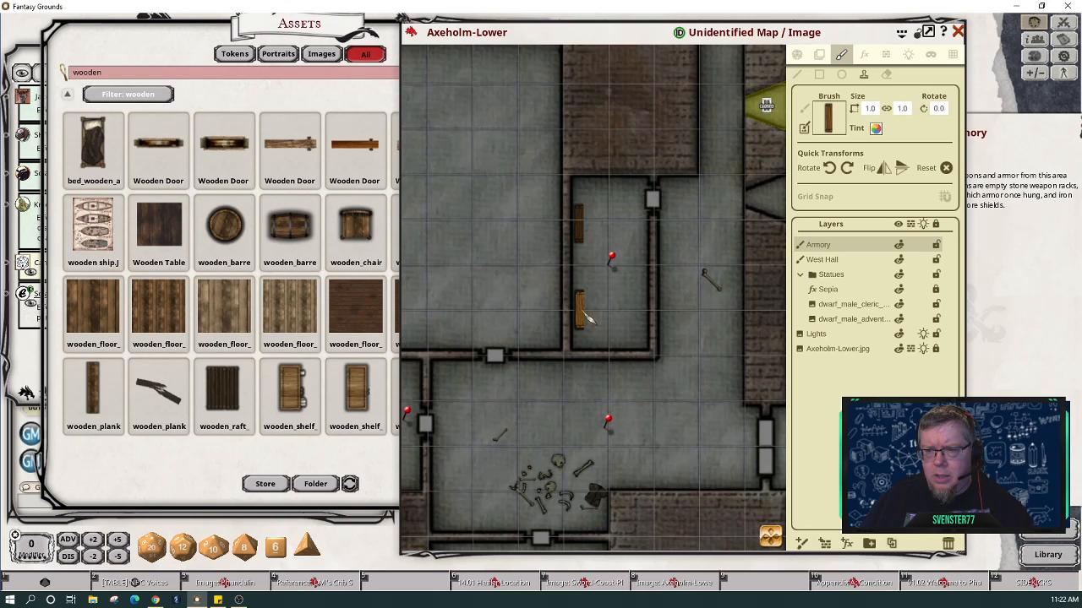
pyautogui.click(595, 320)
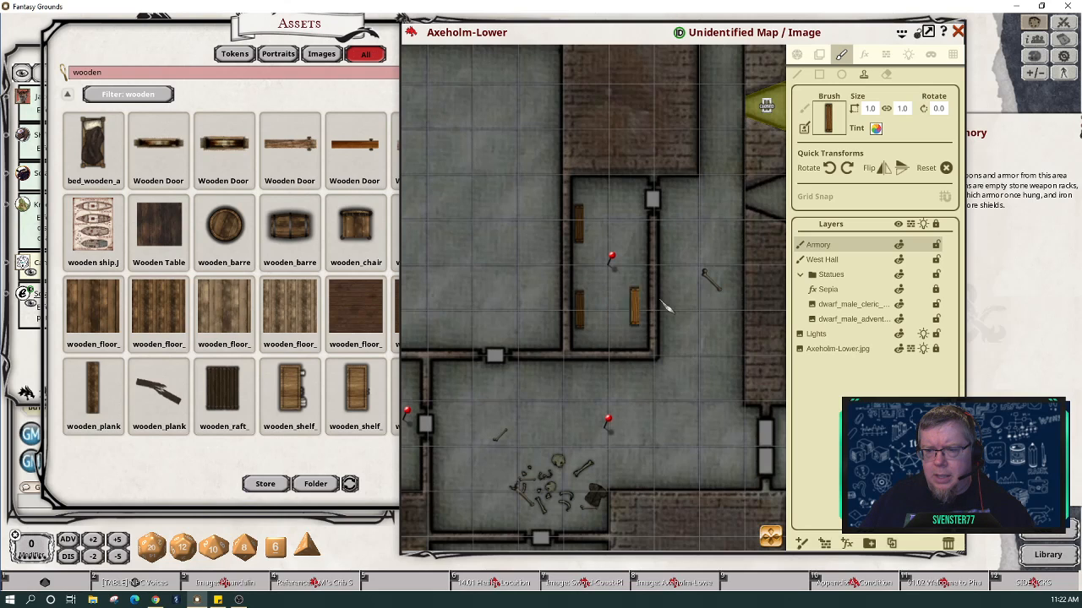
pyautogui.click(882, 171)
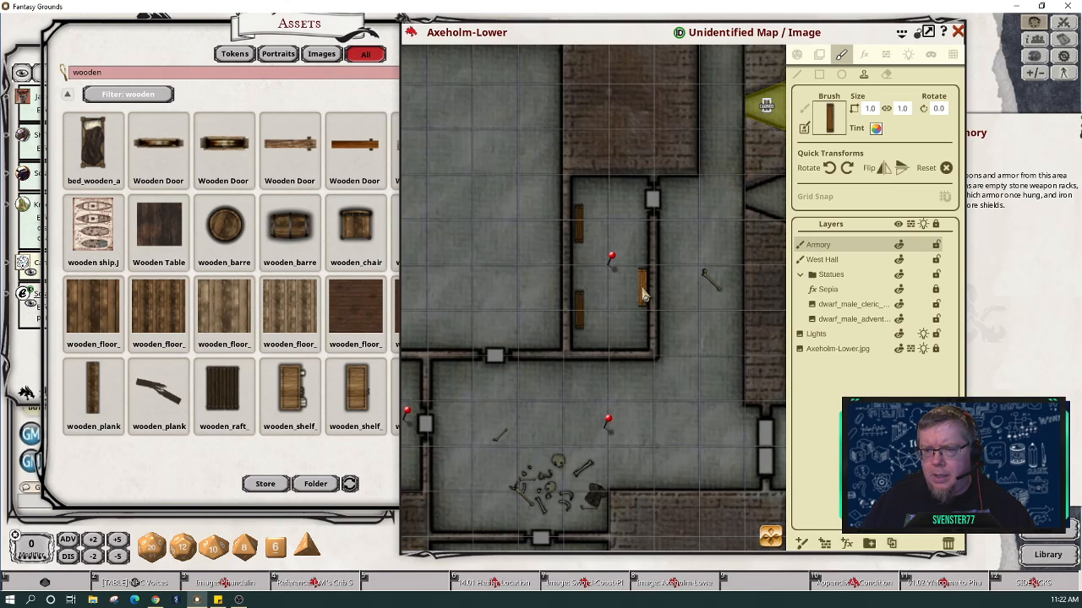
pyautogui.click(644, 289)
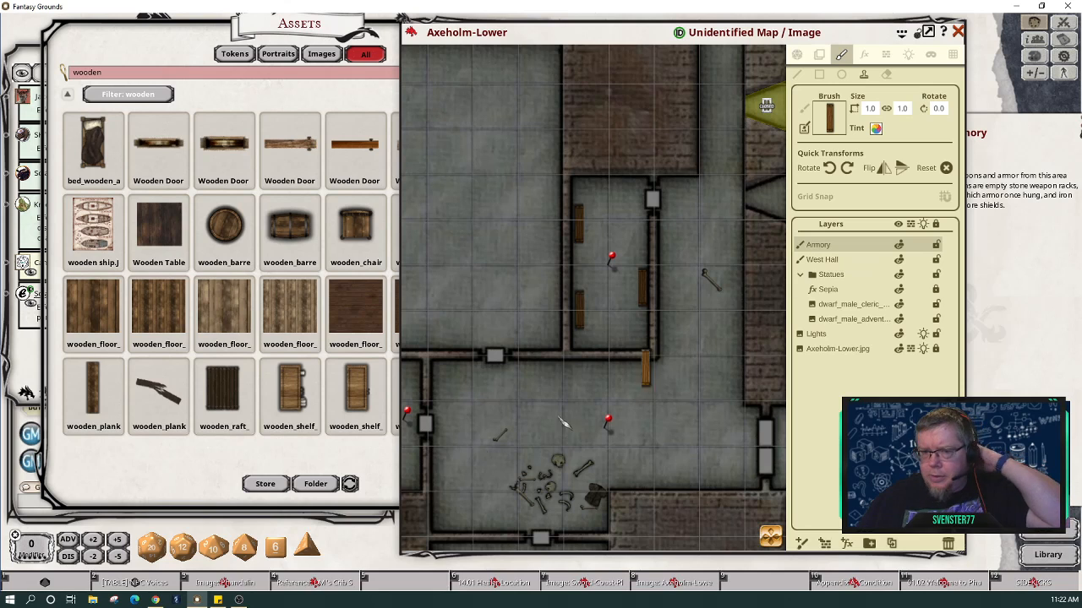
# Step: Load the broken wooden plank brush, shrink it, and stamp it in the room's lower-right corner
pyautogui.click(150, 393)
pyautogui.moveTo(159, 393); pyautogui.dragTo(830, 120)
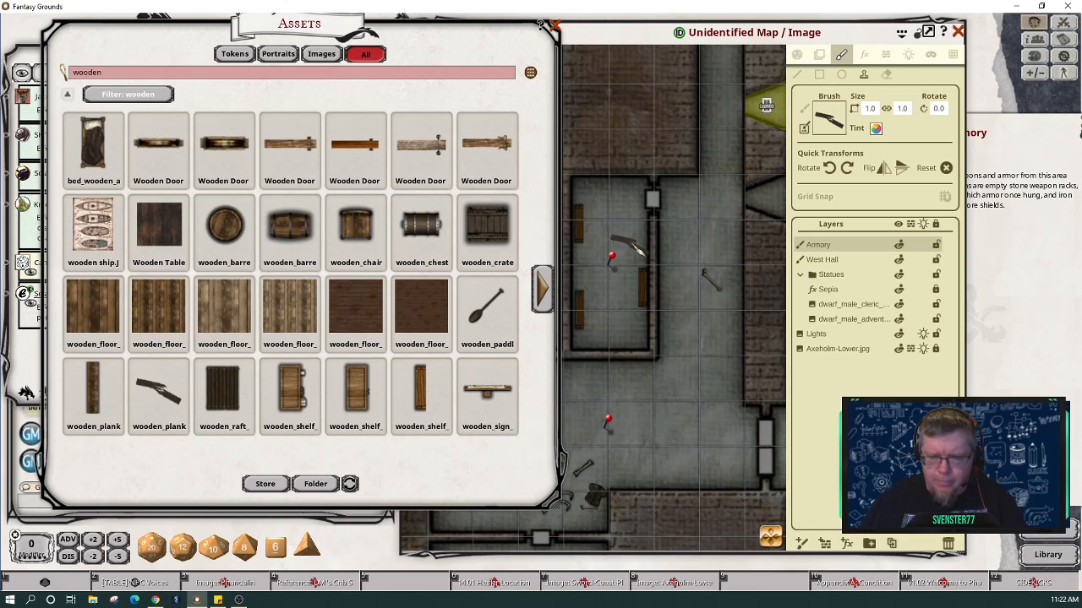
pyautogui.scroll(-2, 630, 247)
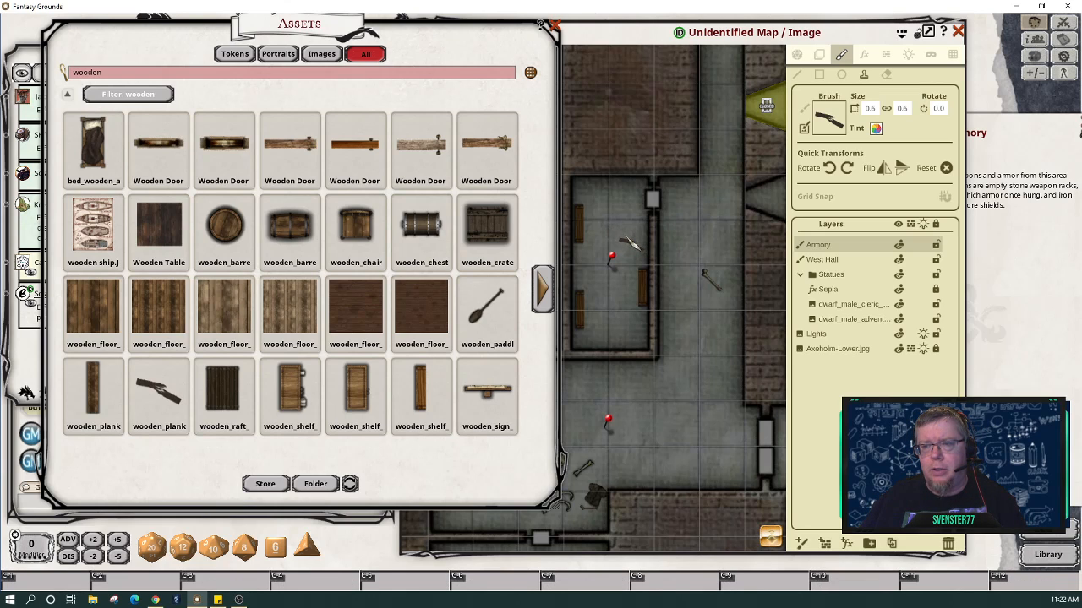
pyautogui.scroll(-1, 630, 245)
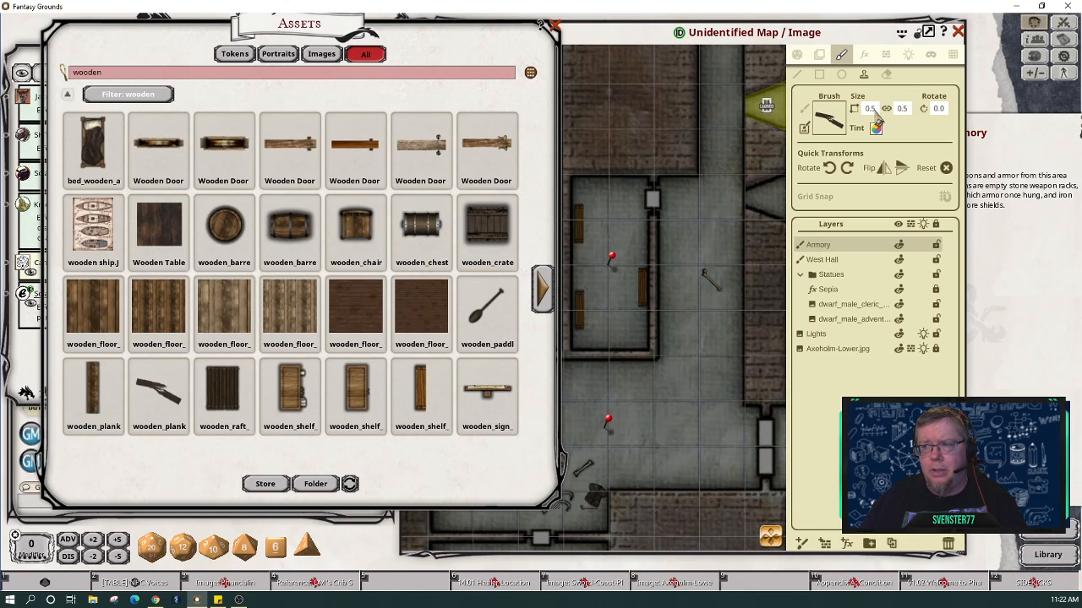
pyautogui.click(640, 343)
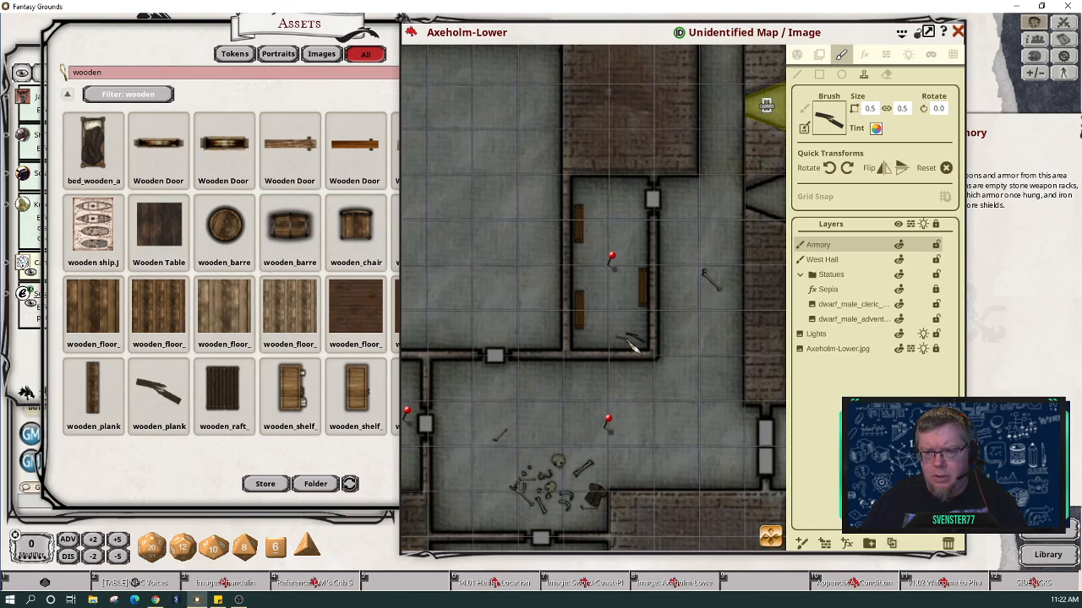
pyautogui.scroll(7, 634, 346)
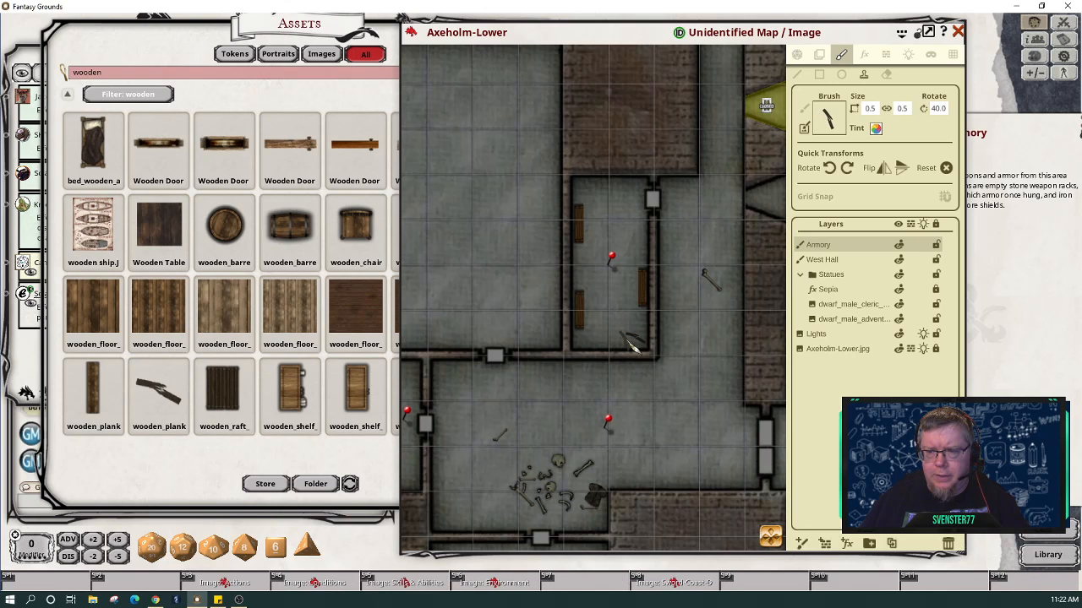
pyautogui.scroll(2, 633, 345)
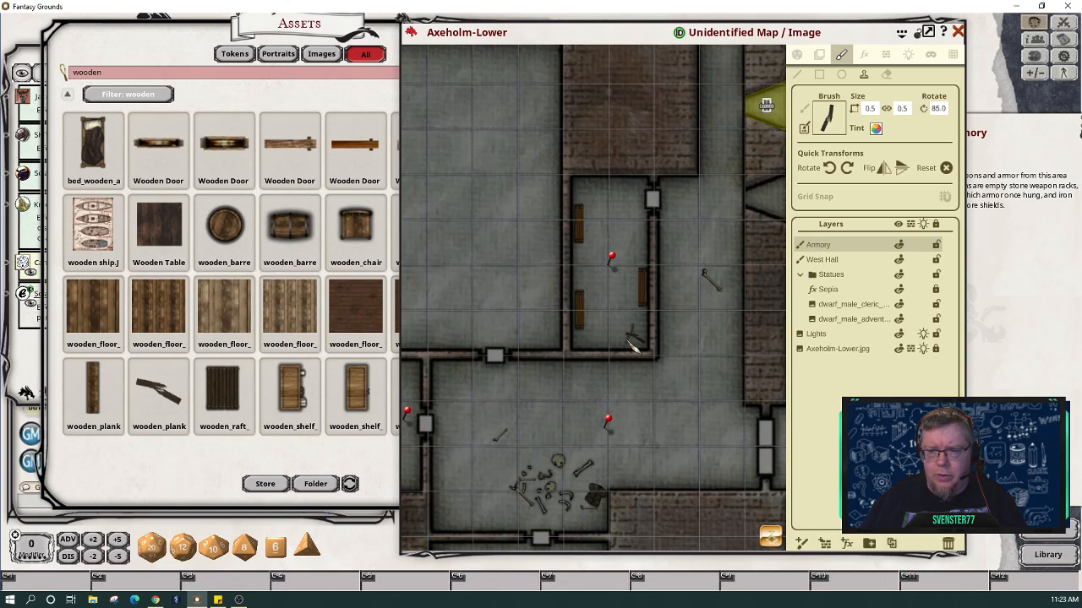
pyautogui.hotkey('ctrl', 'z')
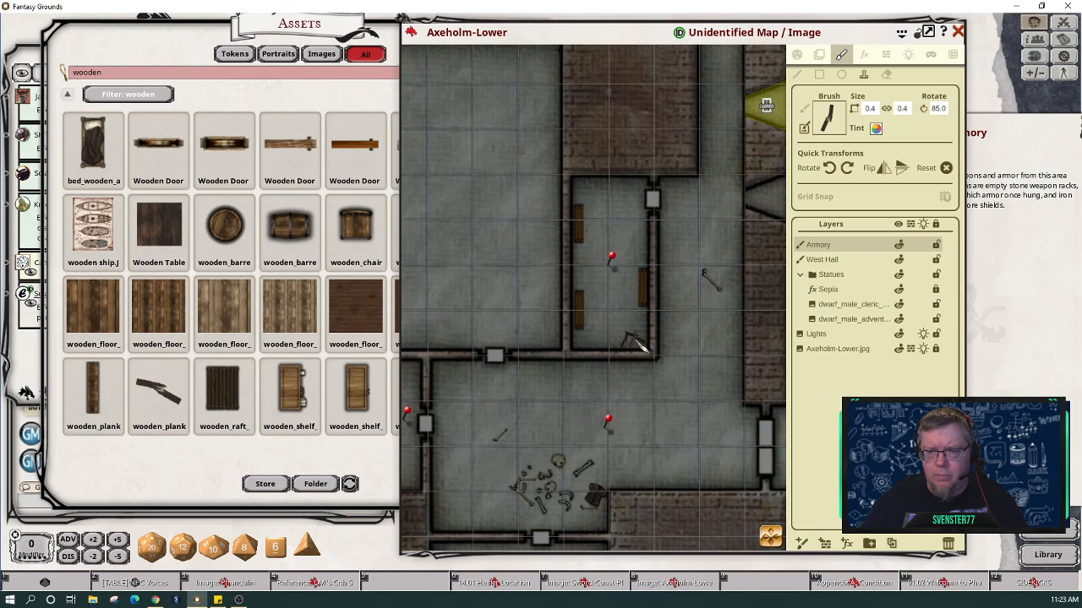
pyautogui.scroll(-1, 634, 342)
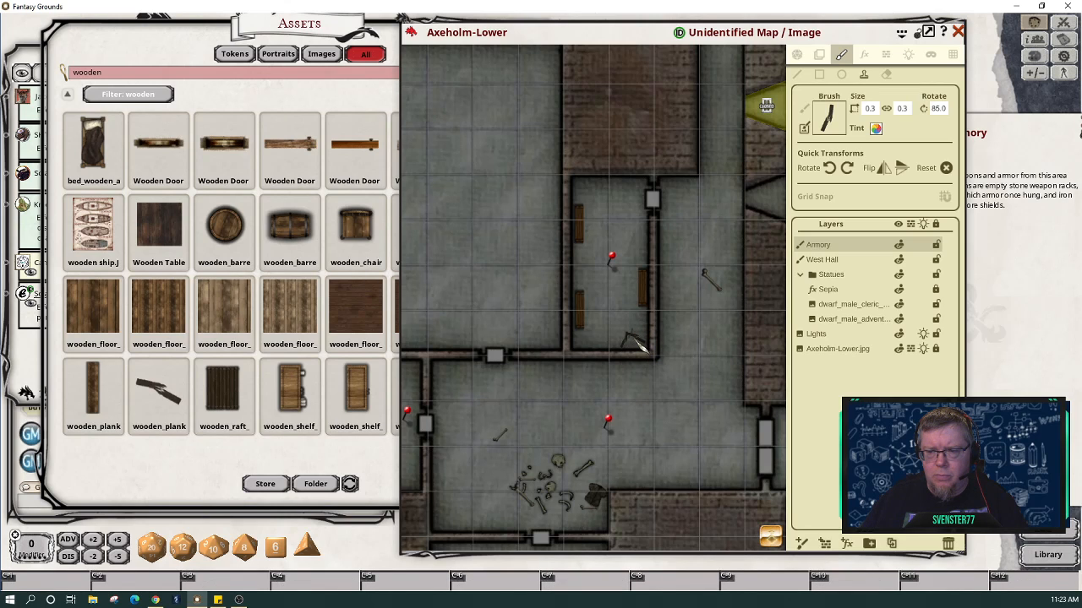
pyautogui.scroll(-5, 634, 342)
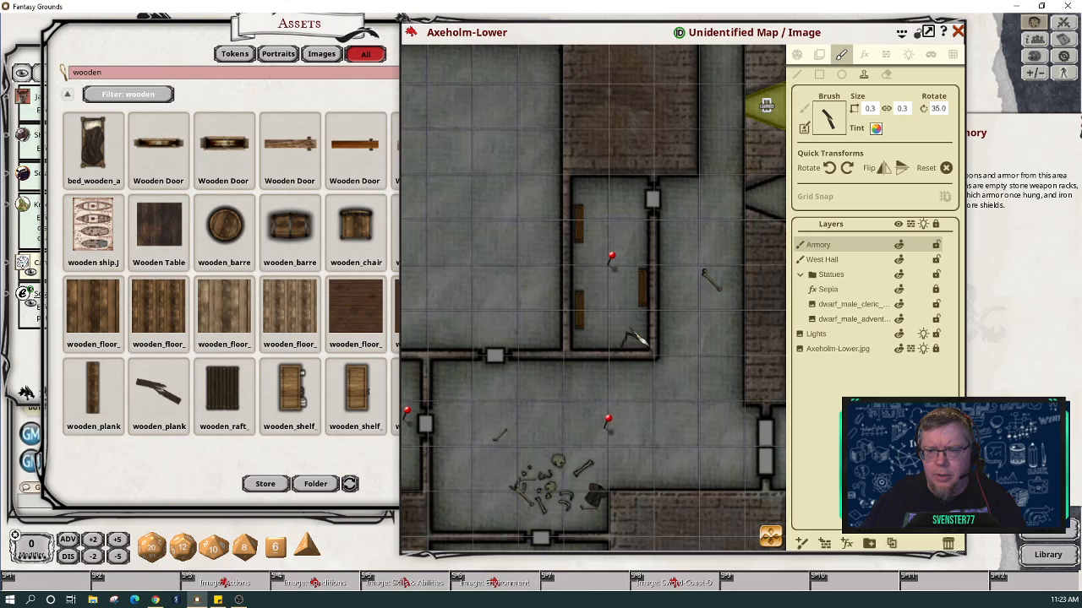
pyautogui.click(636, 340)
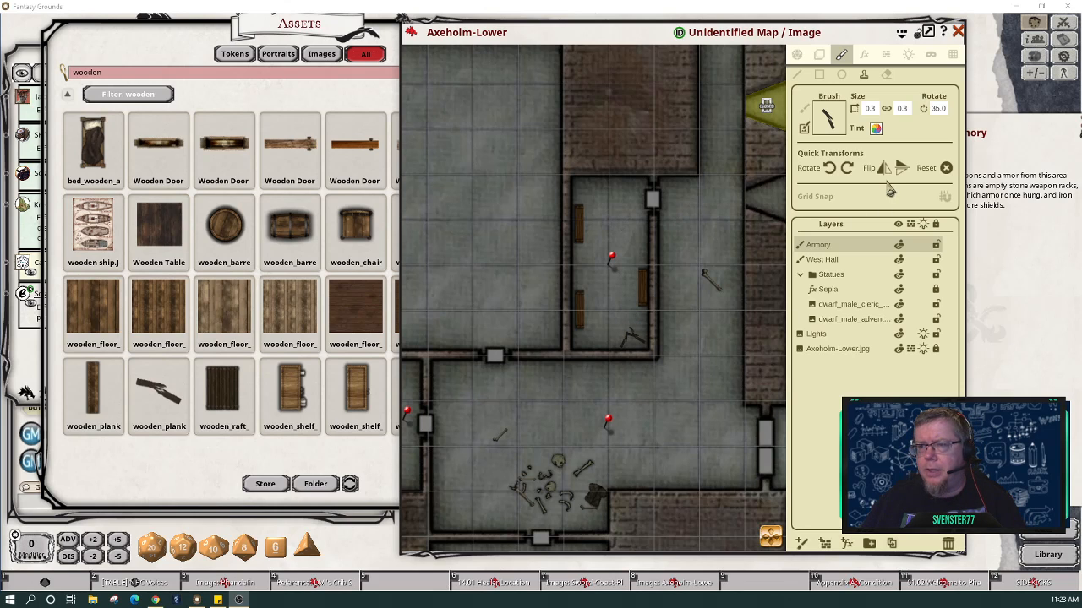
# Step: Search assets for 'mann' and set Mannequin_2 as the brush, rotated to 270 and shrunk to 0.5
pyautogui.click(148, 76)
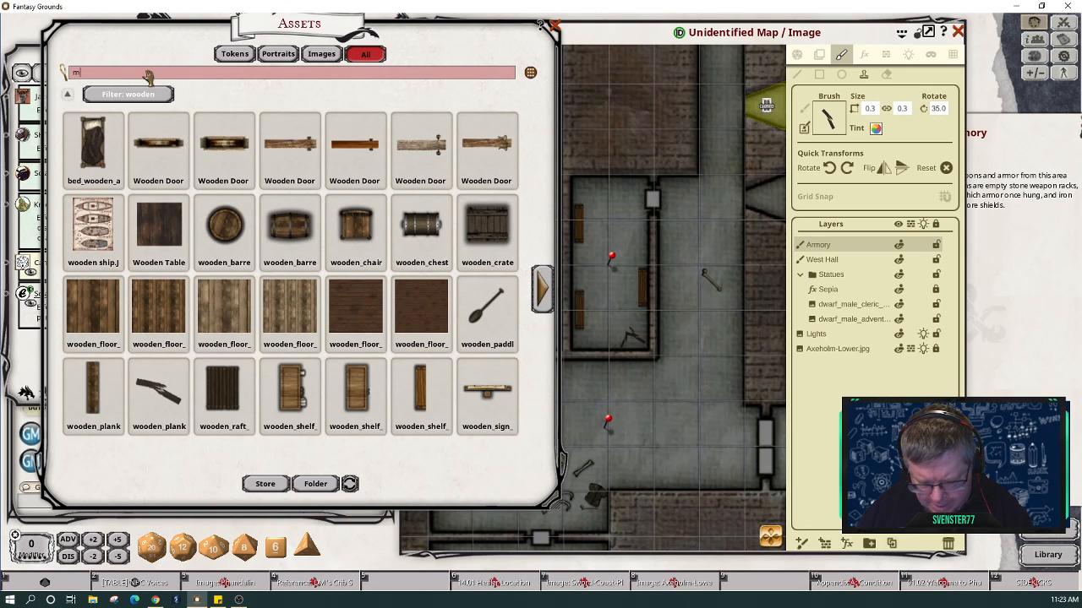
pyautogui.write('mann')
pyautogui.press('Return')
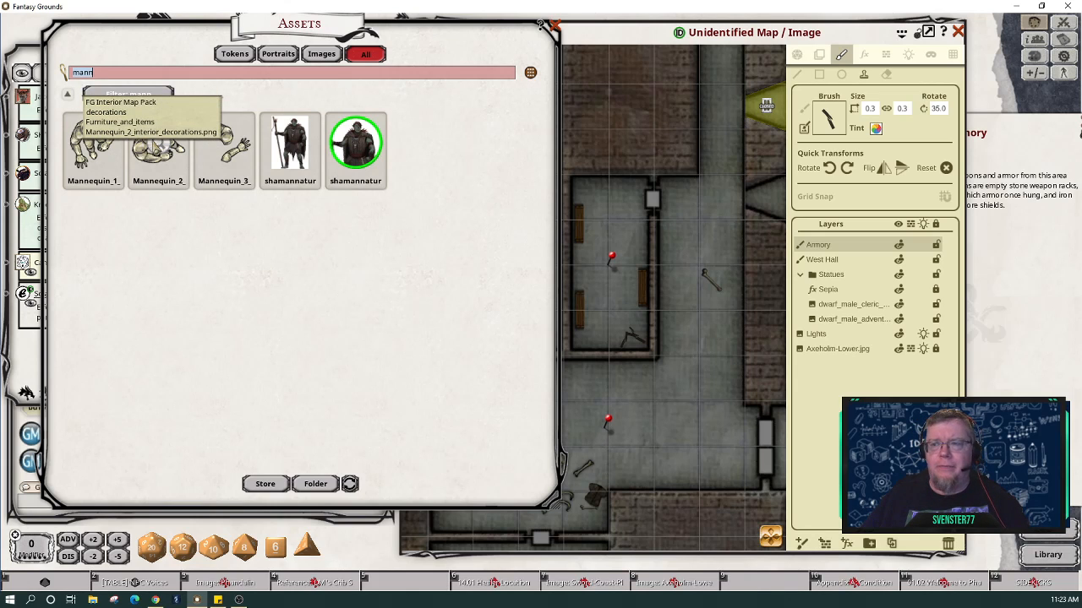
pyautogui.moveTo(158, 139)
pyautogui.mouseDown()
pyautogui.moveTo(672, 141)
pyautogui.moveTo(841, 103)
pyautogui.moveTo(828, 118)
pyautogui.mouseUp()
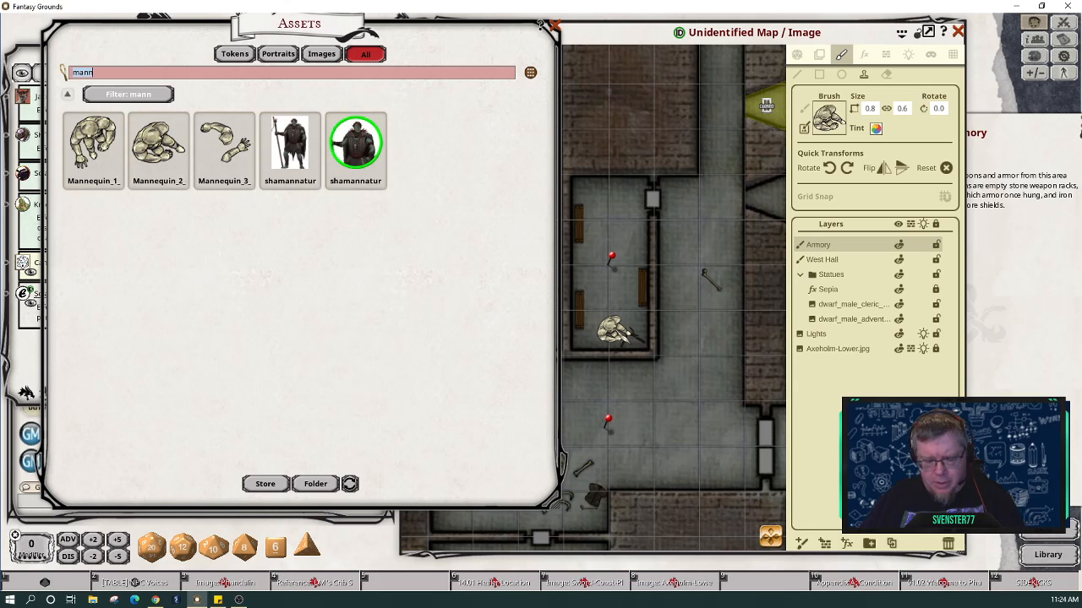
pyautogui.click(832, 168)
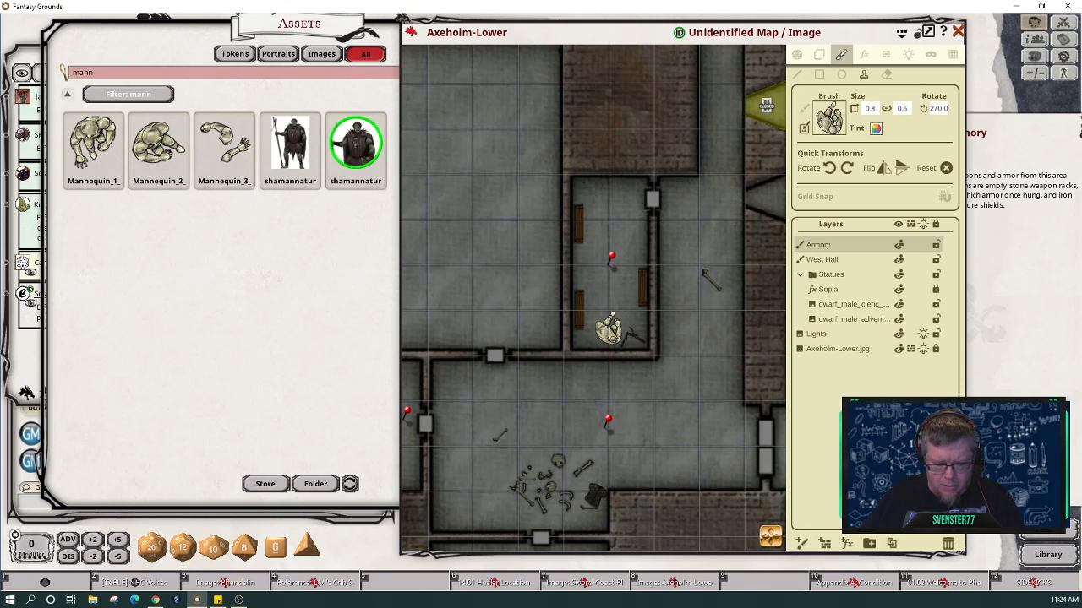
pyautogui.keyDown('ctrl'); pyautogui.scroll(-2, 609, 330); pyautogui.keyUp('ctrl')
pyautogui.keyDown('ctrl'); pyautogui.scroll(-1, 609, 334); pyautogui.keyUp('ctrl')
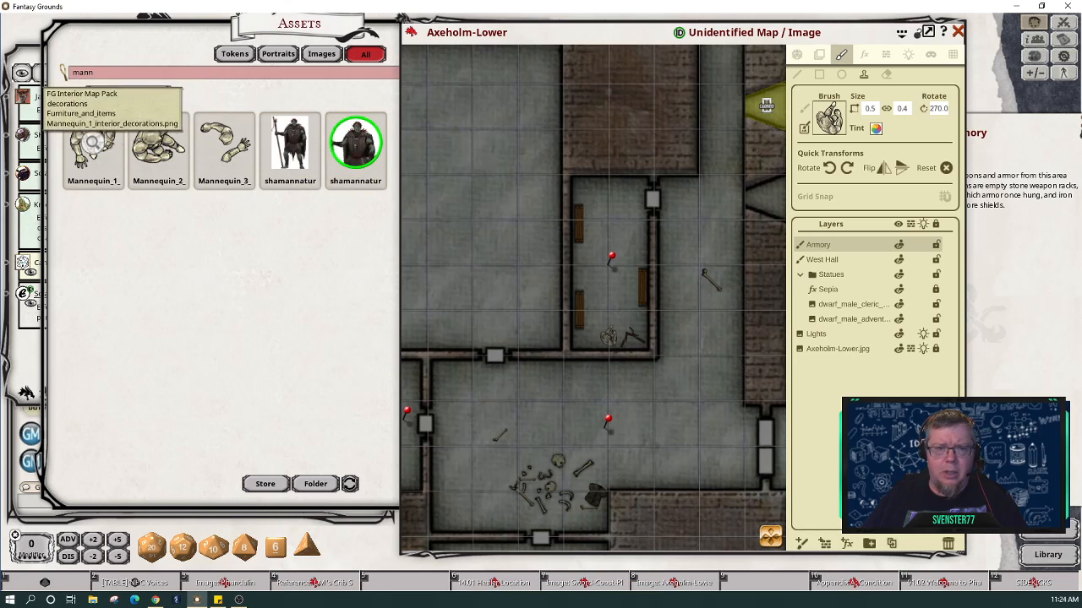
# Step: Load Mannequin_1 as the brush, shrink it, and stamp a standing mannequin near the room's top
pyautogui.click(93, 142)
pyautogui.moveTo(93, 142)
pyautogui.mouseDown()
pyautogui.moveTo(668, 110)
pyautogui.moveTo(828, 120)
pyautogui.mouseUp()
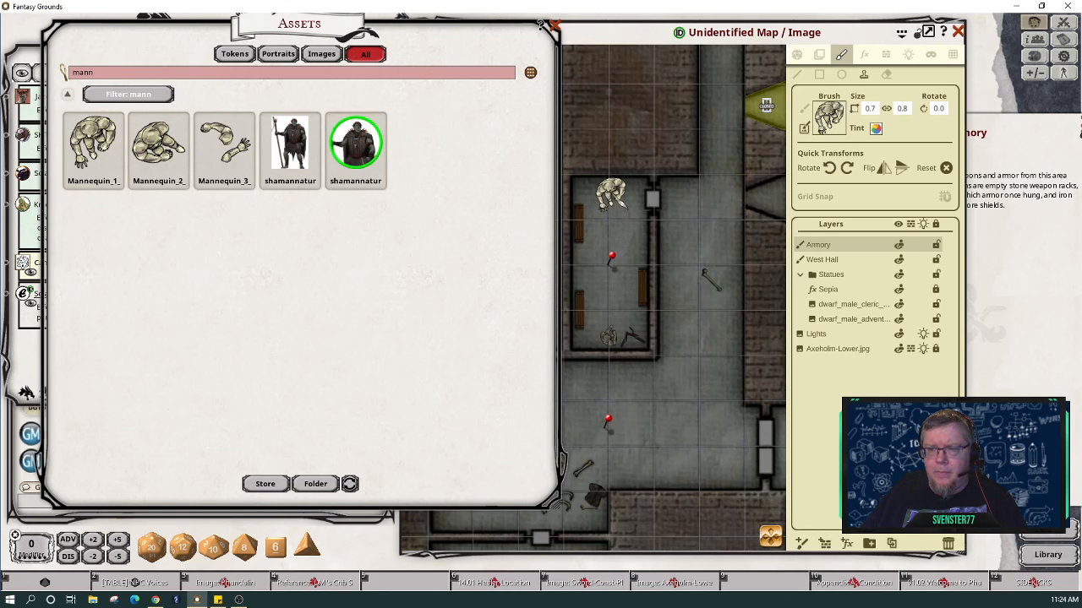
pyautogui.scroll(-2, 612, 194)
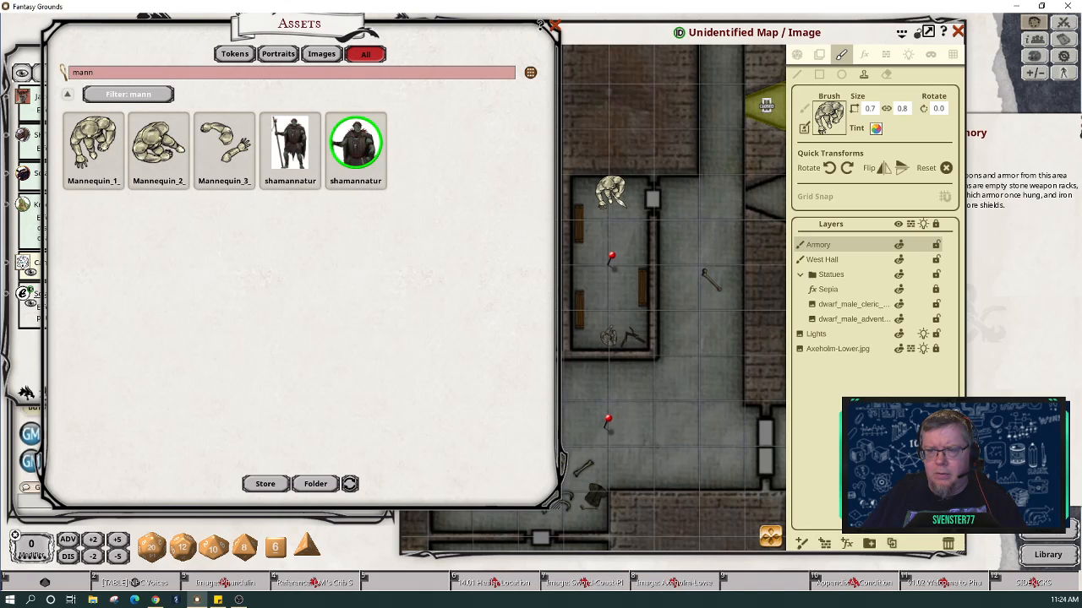
pyautogui.scroll(-1, 610, 196)
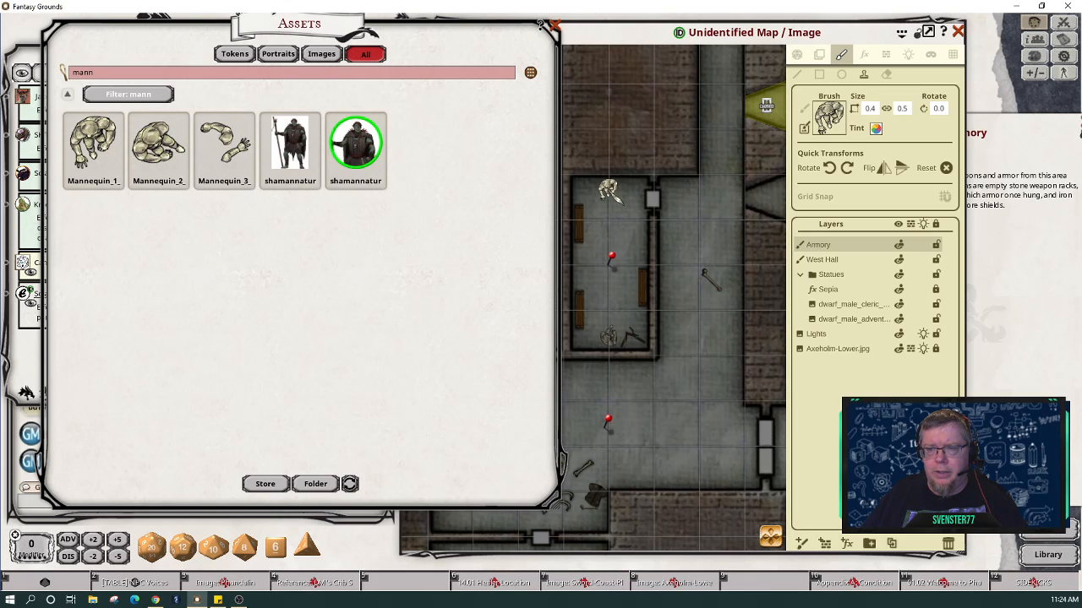
pyautogui.click(610, 191)
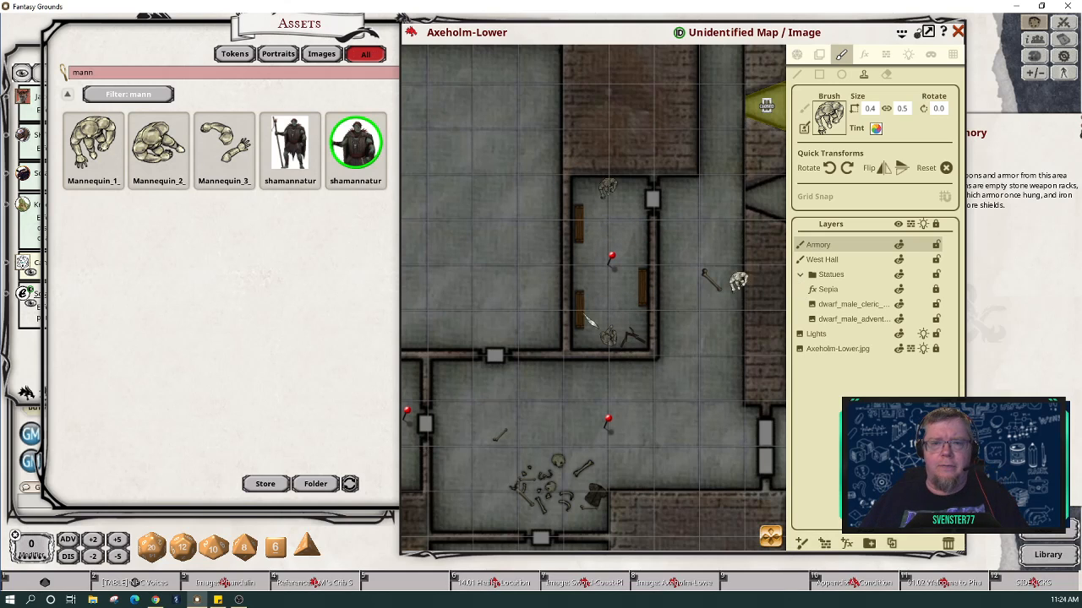
pyautogui.scroll(-5, 687, 345)
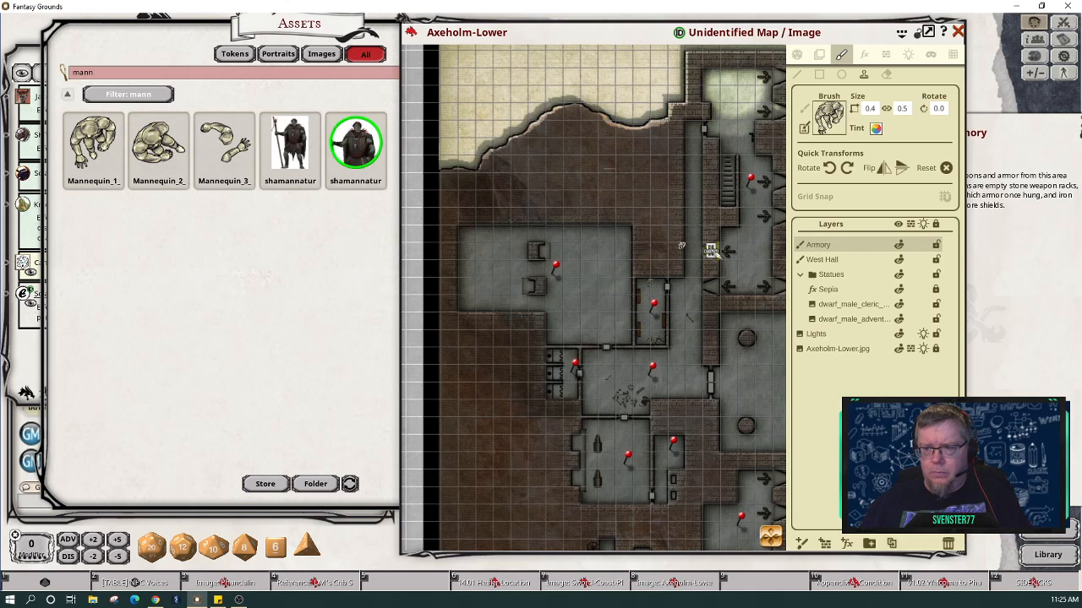
# Step: Page the Armory story entry forward to A7 Main Barracks and move it off the map
pyautogui.click(1020, 267)
pyautogui.moveTo(1002, 119); pyautogui.dragTo(670, 78)
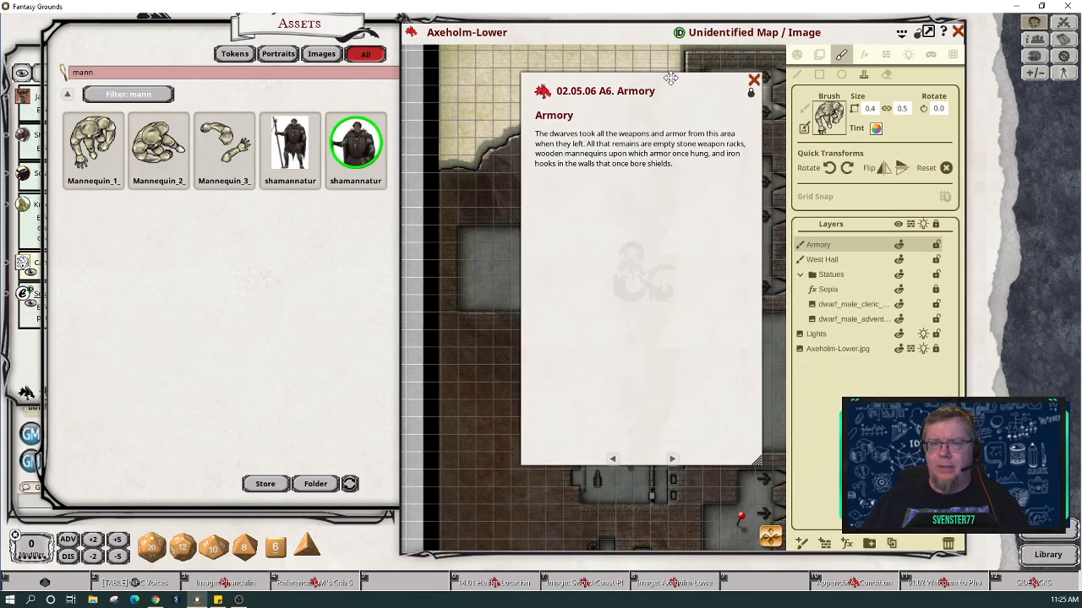
pyautogui.click(672, 460)
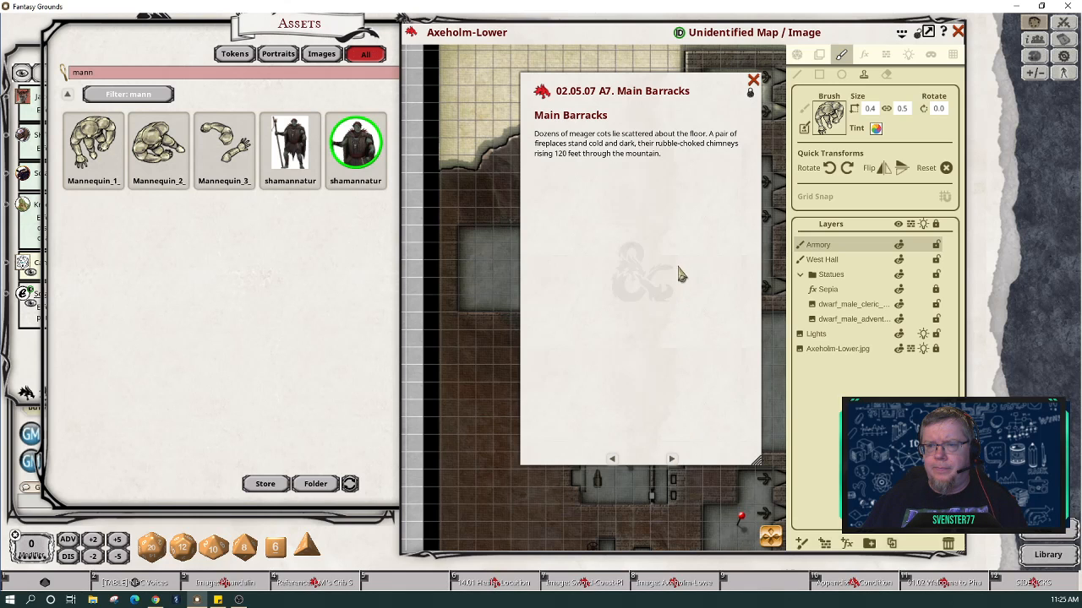
pyautogui.moveTo(686, 274); pyautogui.dragTo(271, 306)
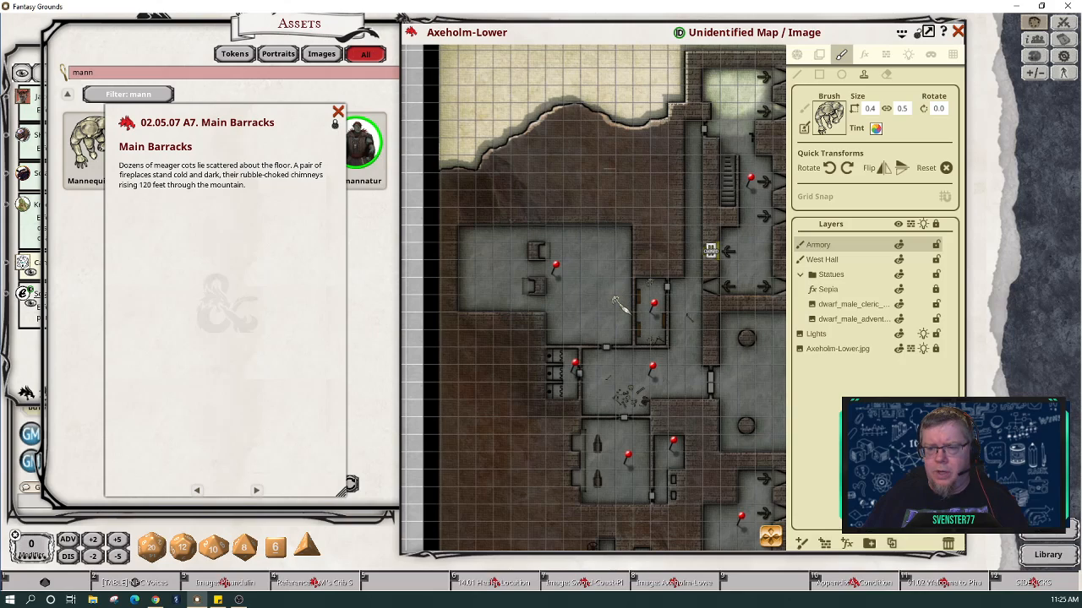
# Step: Leave painting mode and zoom and pan the dungeon map onto the Barracks room
pyautogui.scroll(-3, 619, 304)
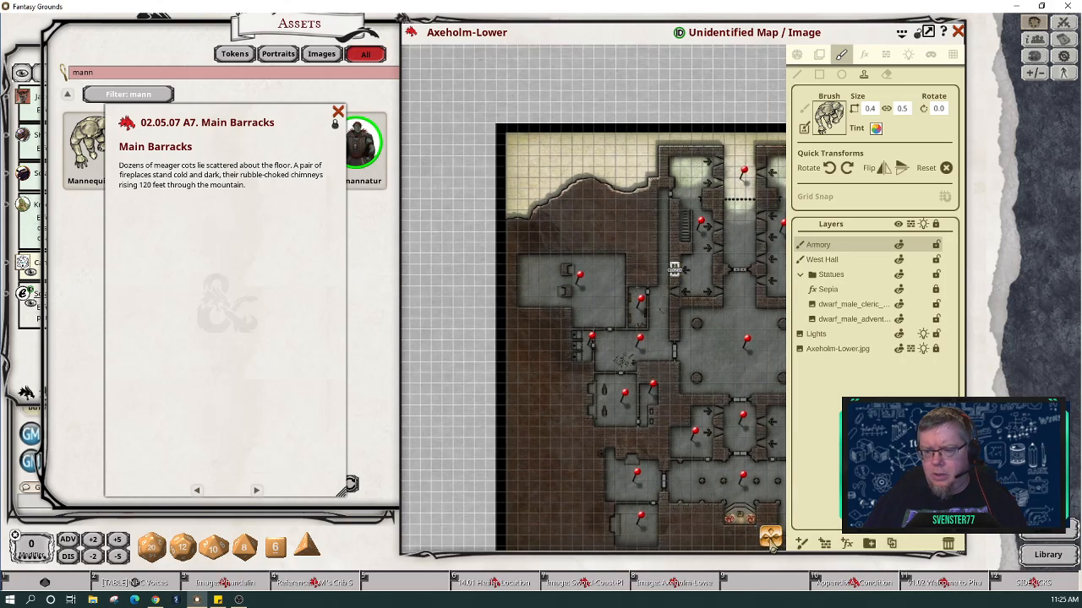
pyautogui.moveTo(770, 540); pyautogui.dragTo(682, 537)
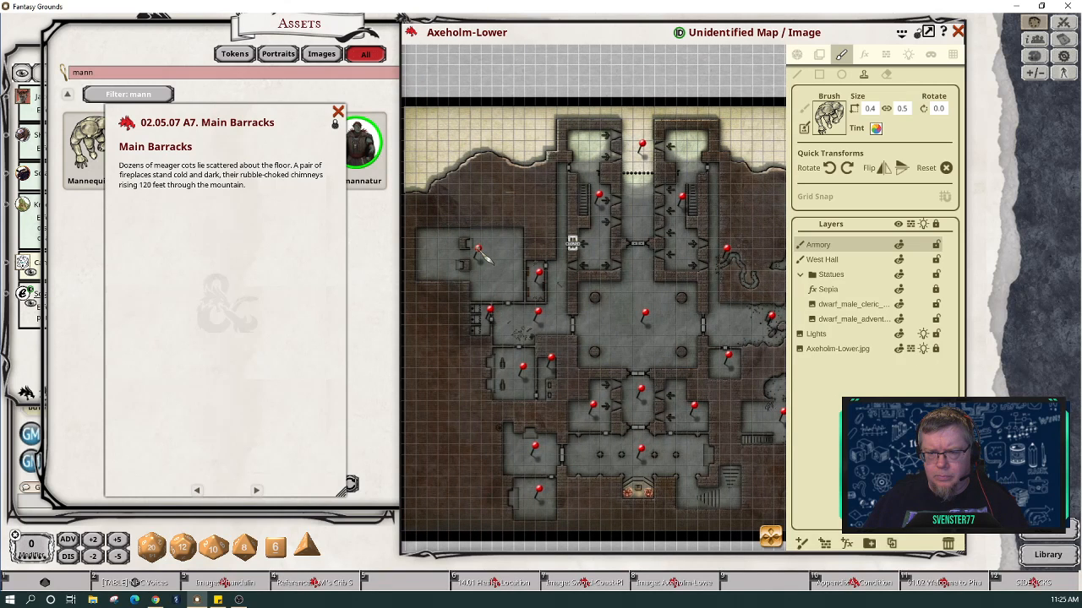
pyautogui.click(800, 55)
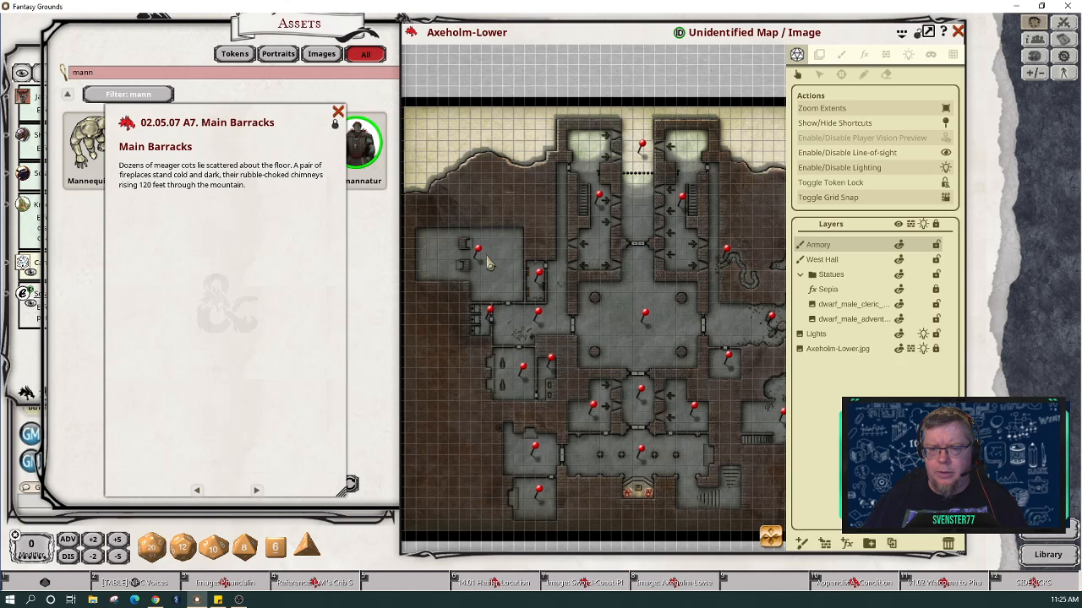
pyautogui.scroll(5, 483, 263)
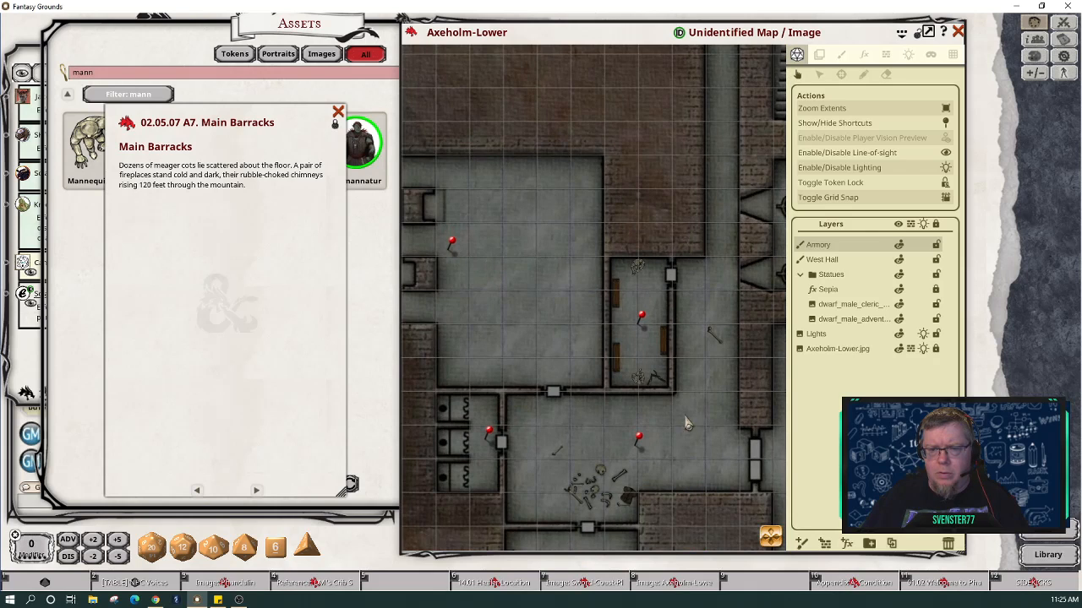
pyautogui.moveTo(770, 537)
pyautogui.mouseDown()
pyautogui.moveTo(755, 530)
pyautogui.moveTo(771, 533)
pyautogui.mouseUp()
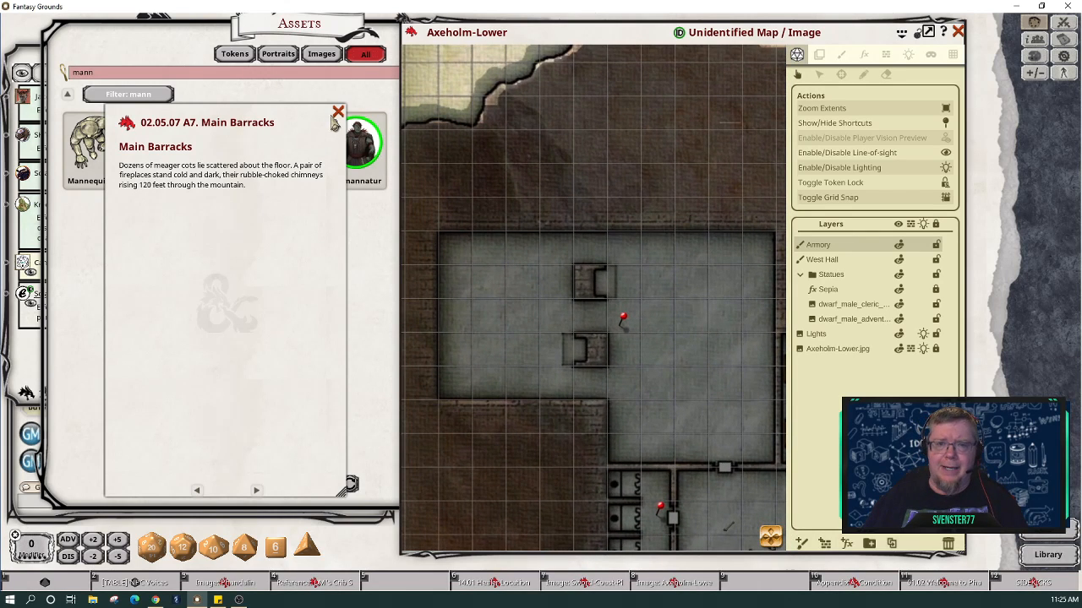
pyautogui.click(196, 75)
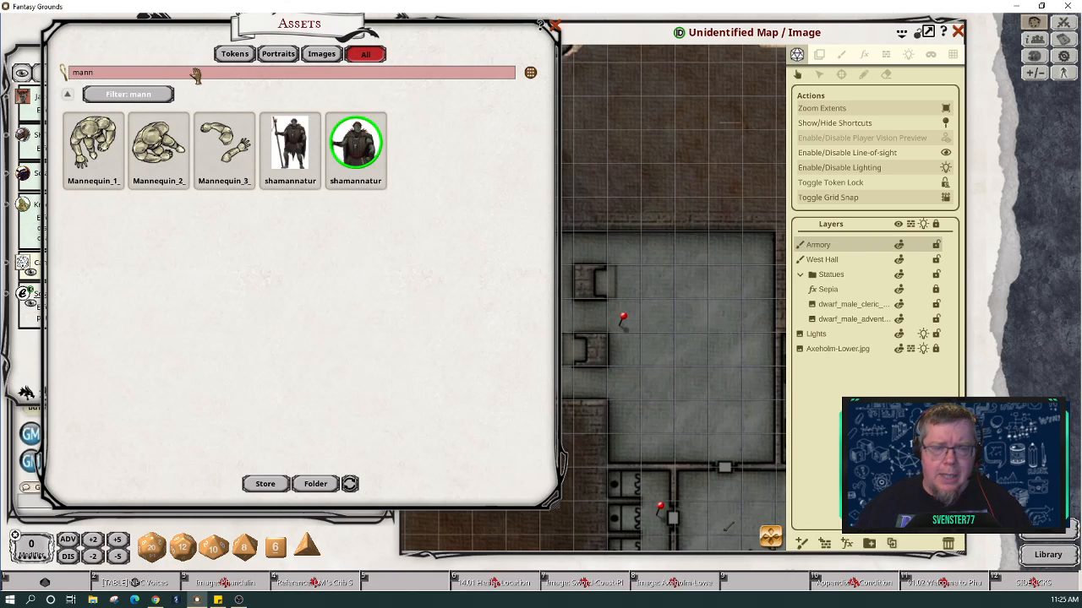
# Step: Replace the mannequin asset search with 'cot', then with 'bed'
pyautogui.press('BackSpace')
pyautogui.press('BackSpace')
pyautogui.press('BackSpace')
pyautogui.press('BackSpace')
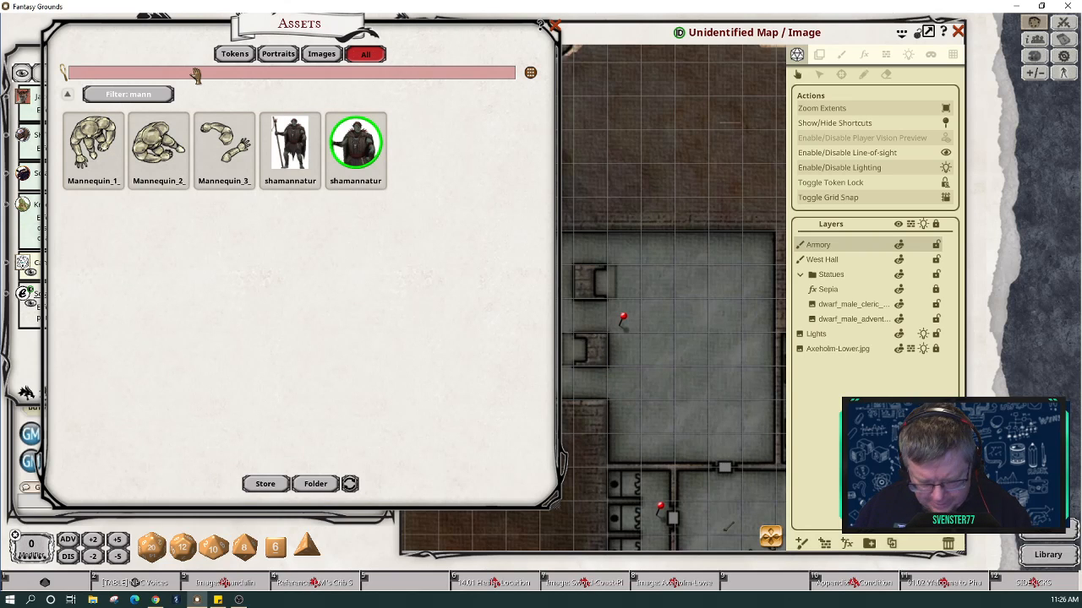
pyautogui.write('cot')
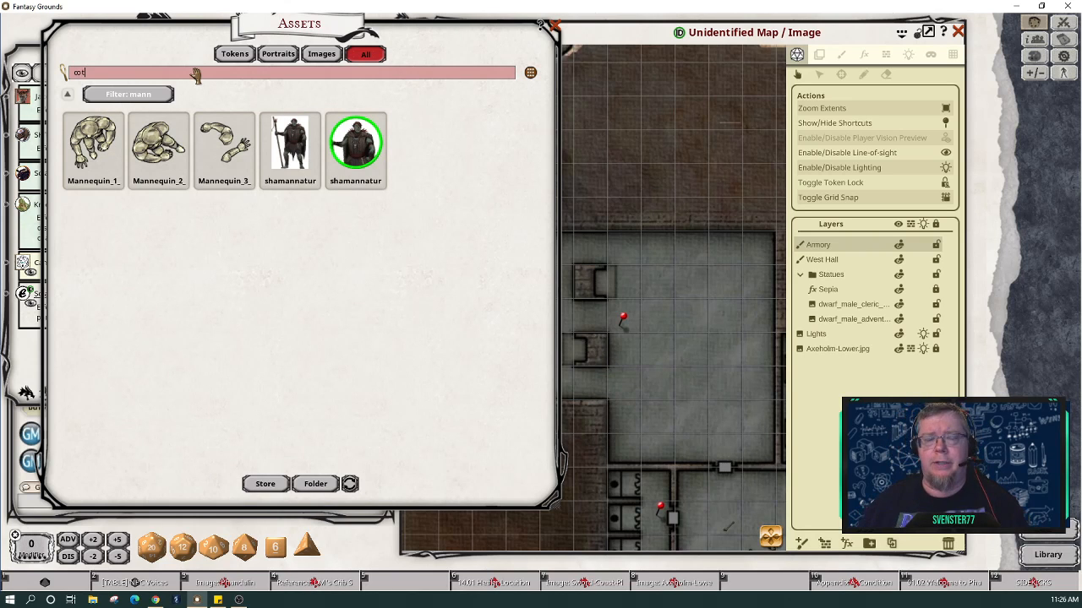
pyautogui.press('Return')
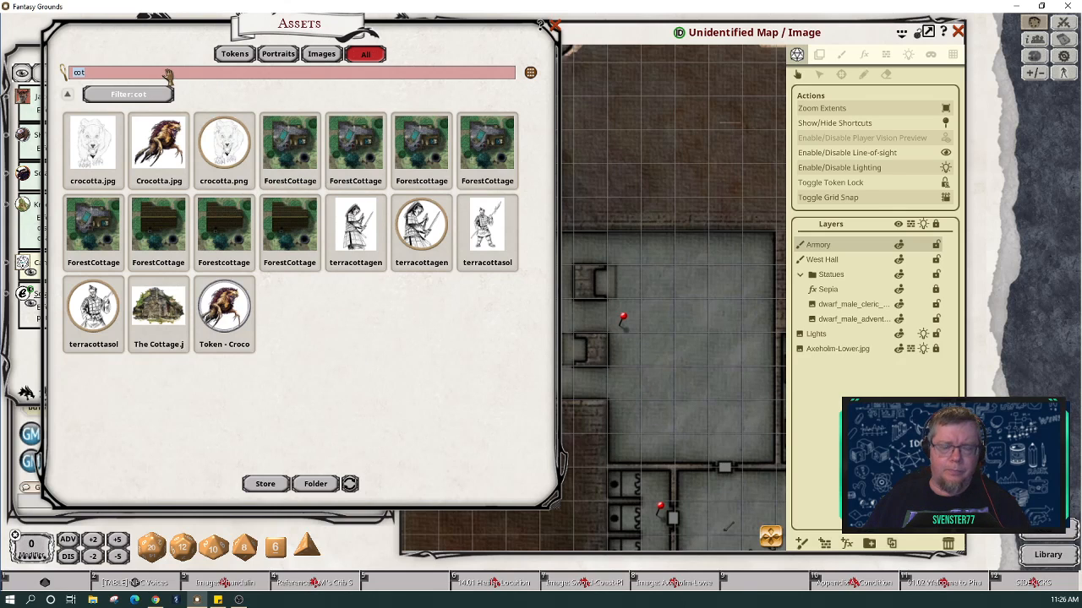
pyautogui.write('bed')
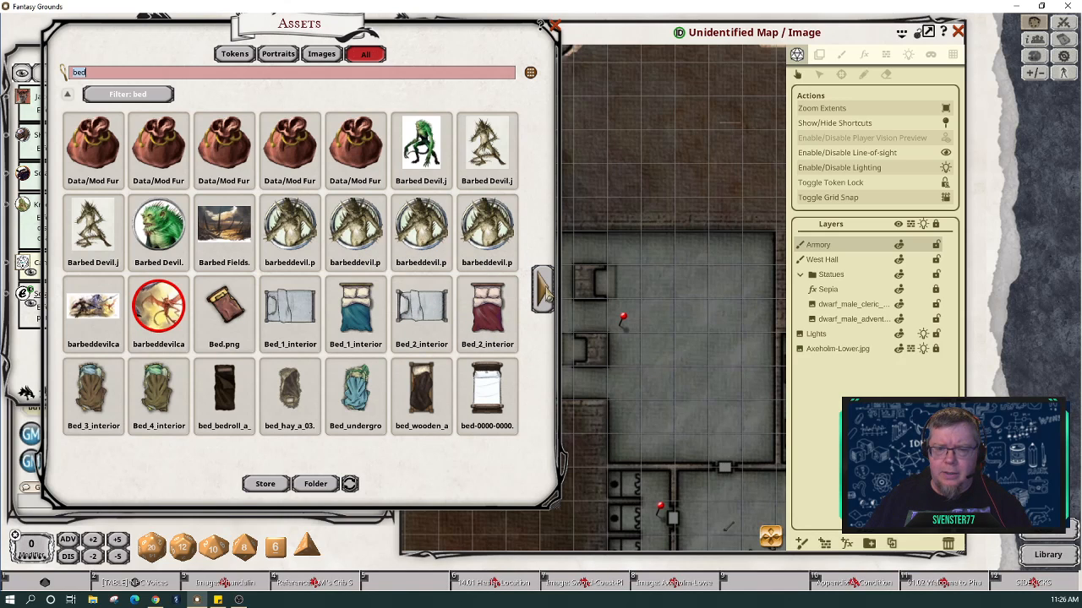
pyautogui.click(543, 292)
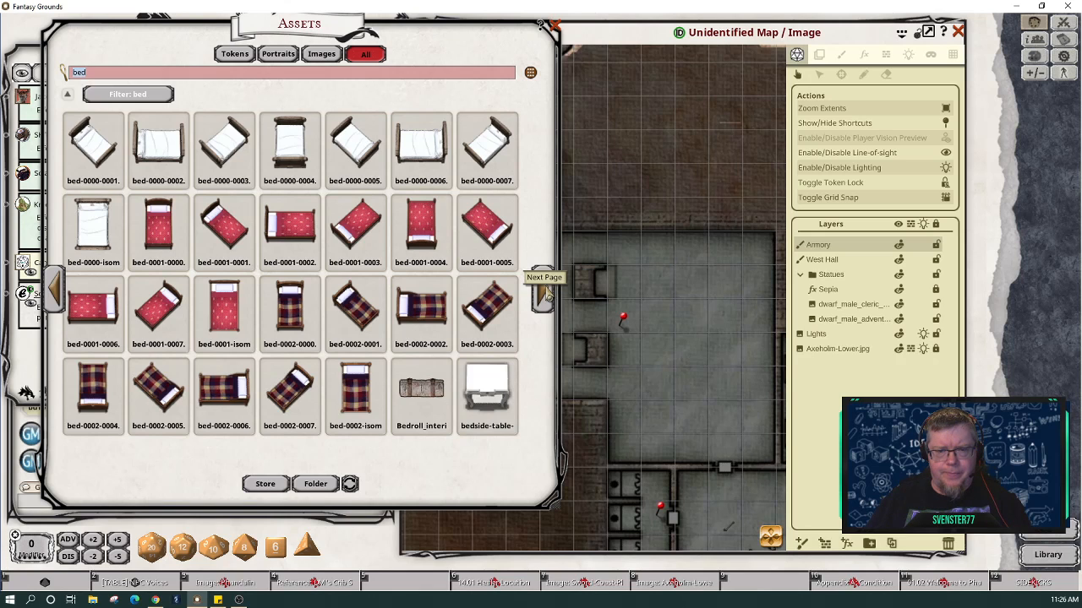
pyautogui.click(545, 292)
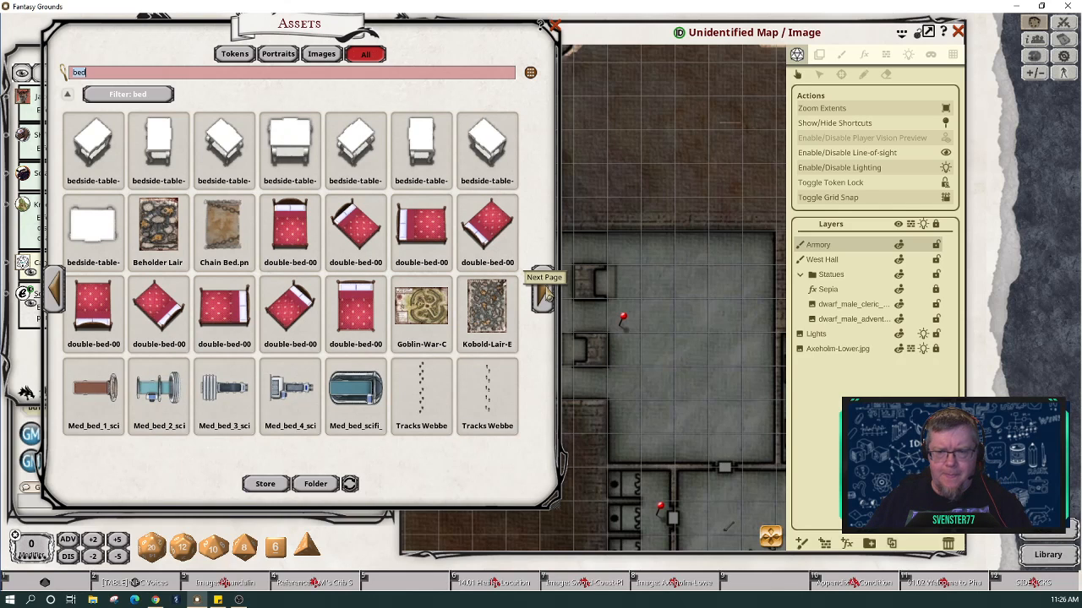
pyautogui.click(545, 292)
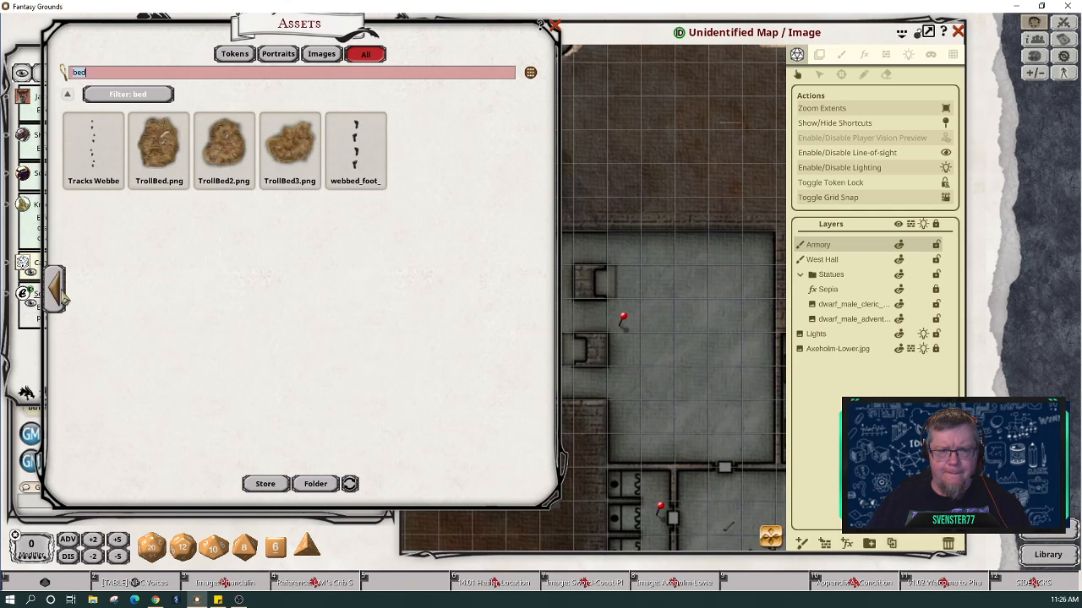
pyautogui.click(57, 296)
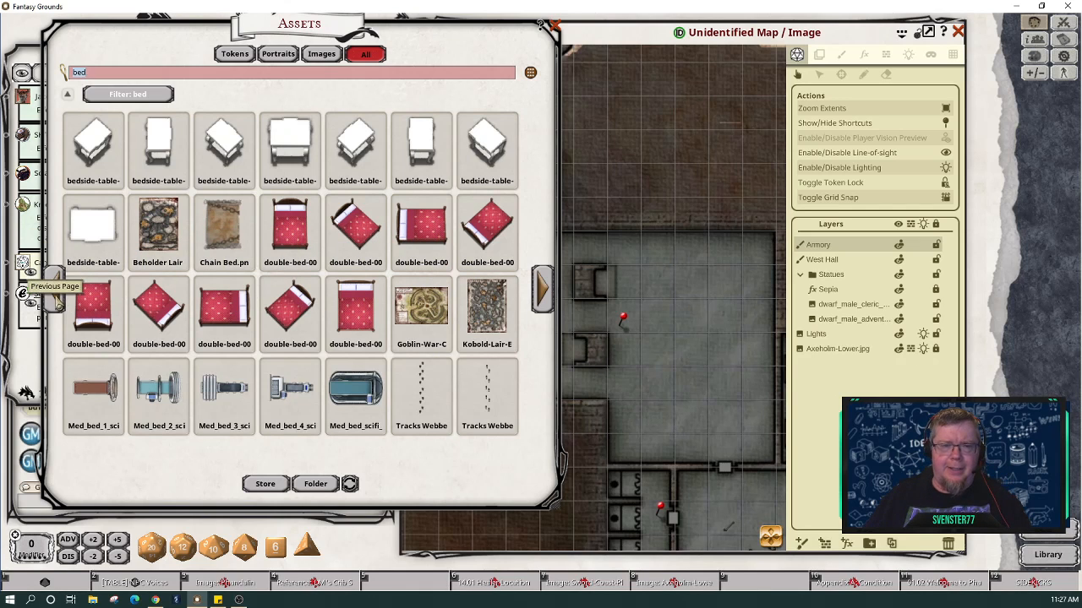
pyautogui.click(53, 292)
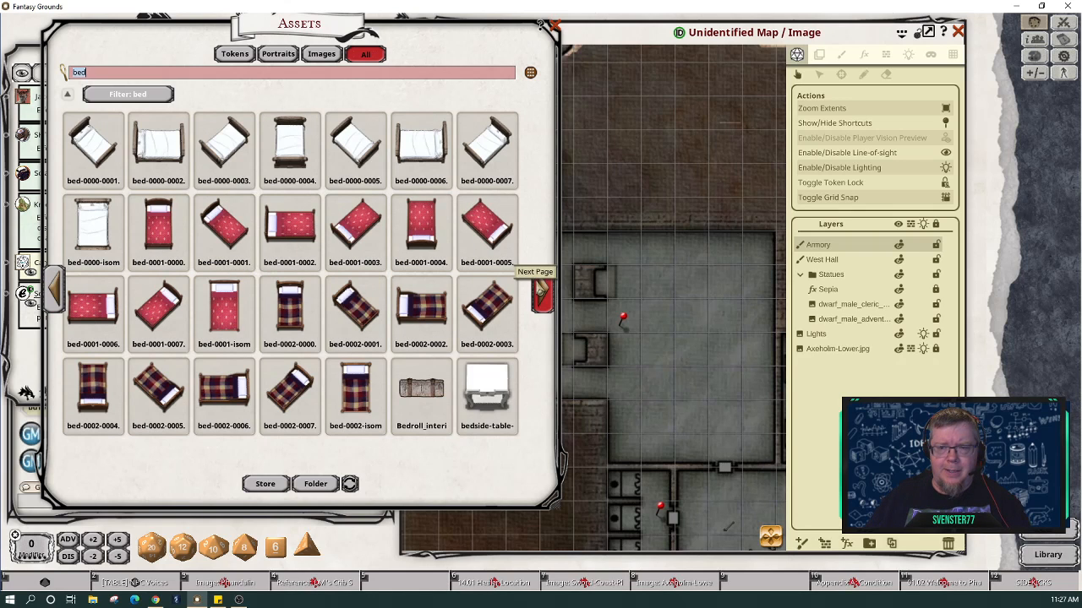
pyautogui.click(540, 291)
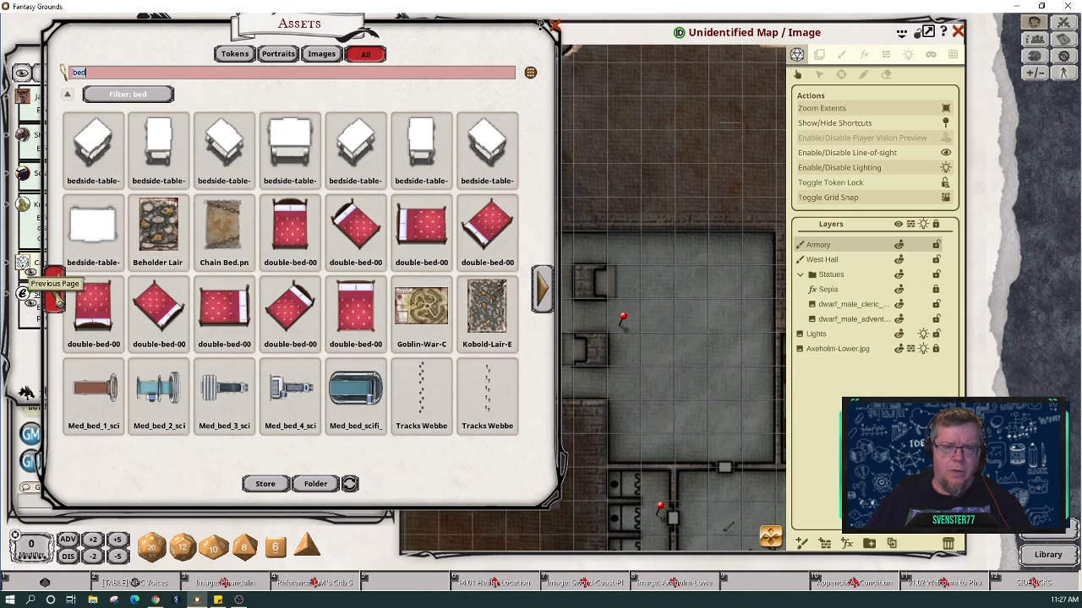
pyautogui.click(56, 300)
pyautogui.click(55, 301)
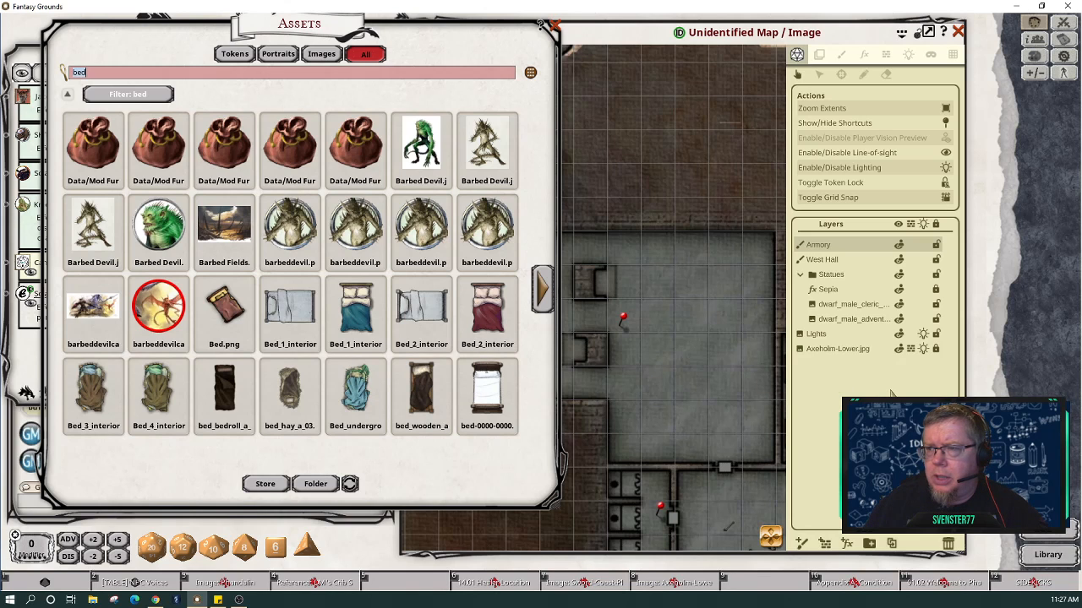
# Step: Add a new paint layer to the Axeholm-Lower map named Barracks
pyautogui.click(842, 55)
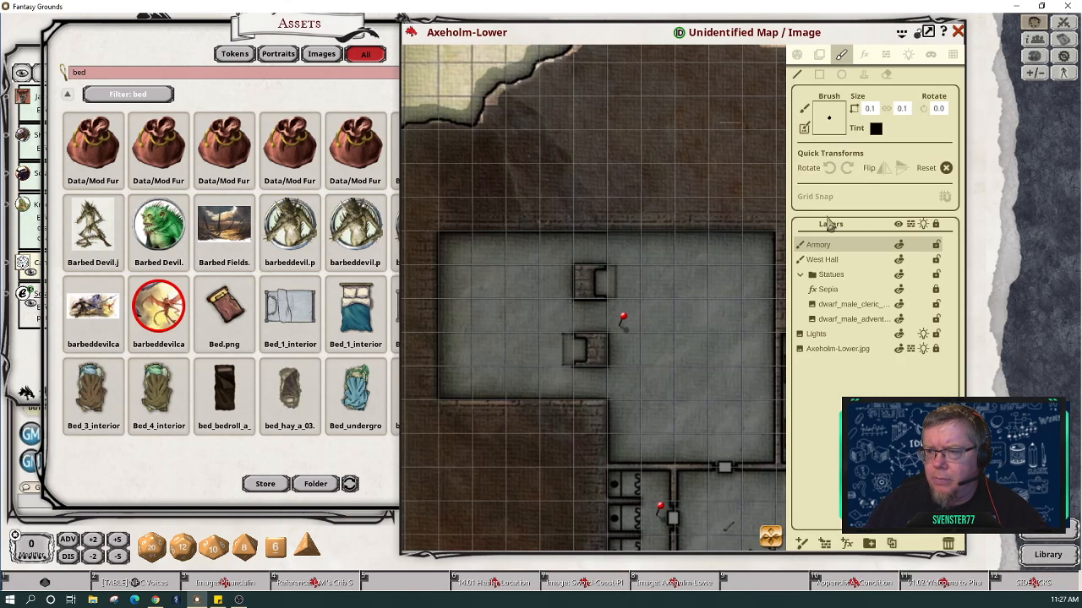
pyautogui.click(802, 543)
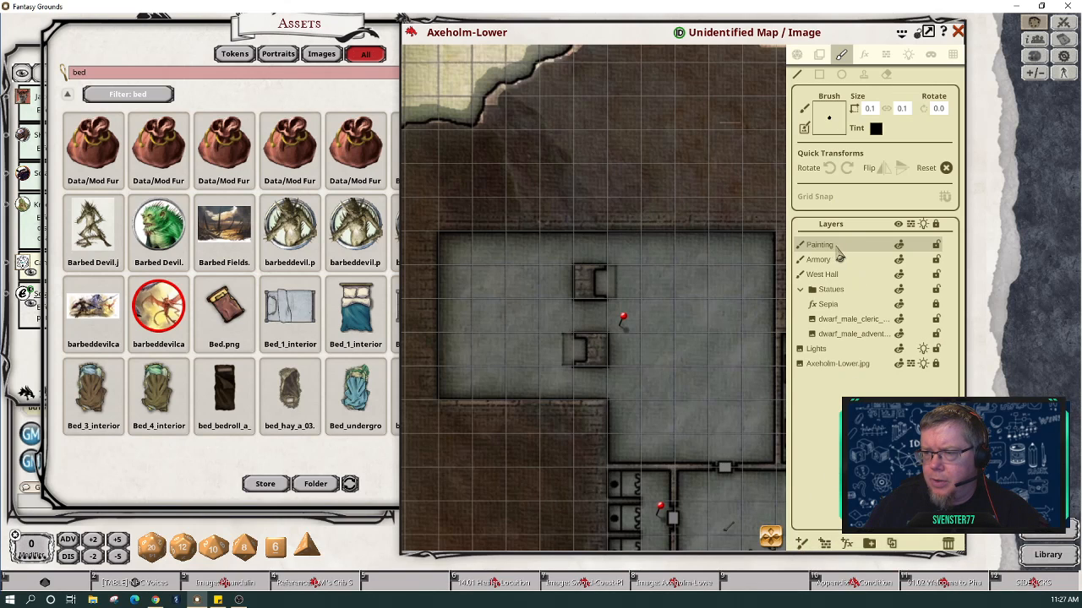
pyautogui.doubleClick(835, 246)
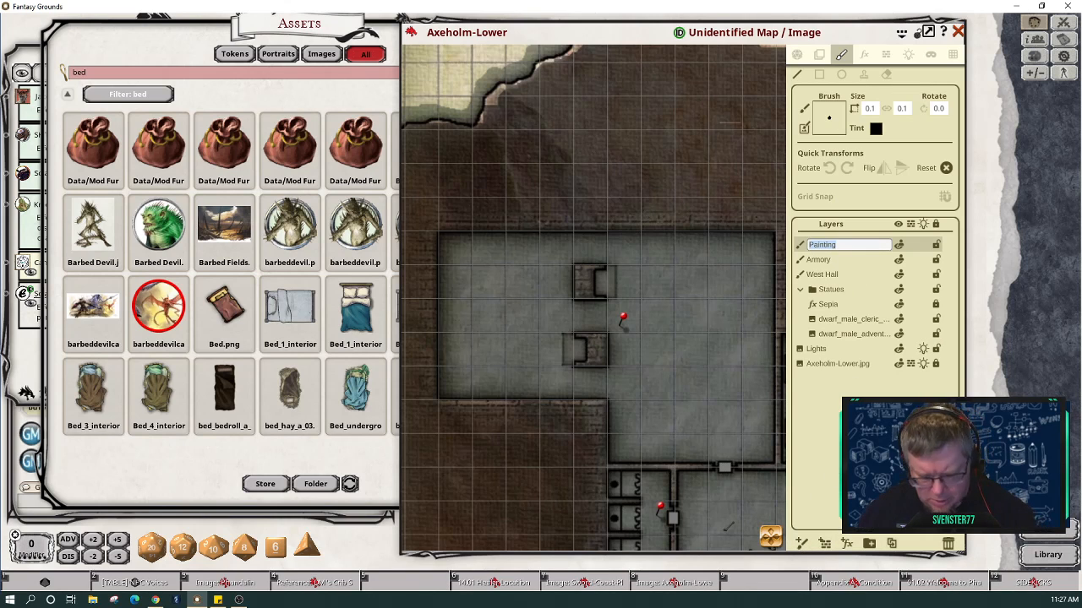
pyautogui.write('Barra')
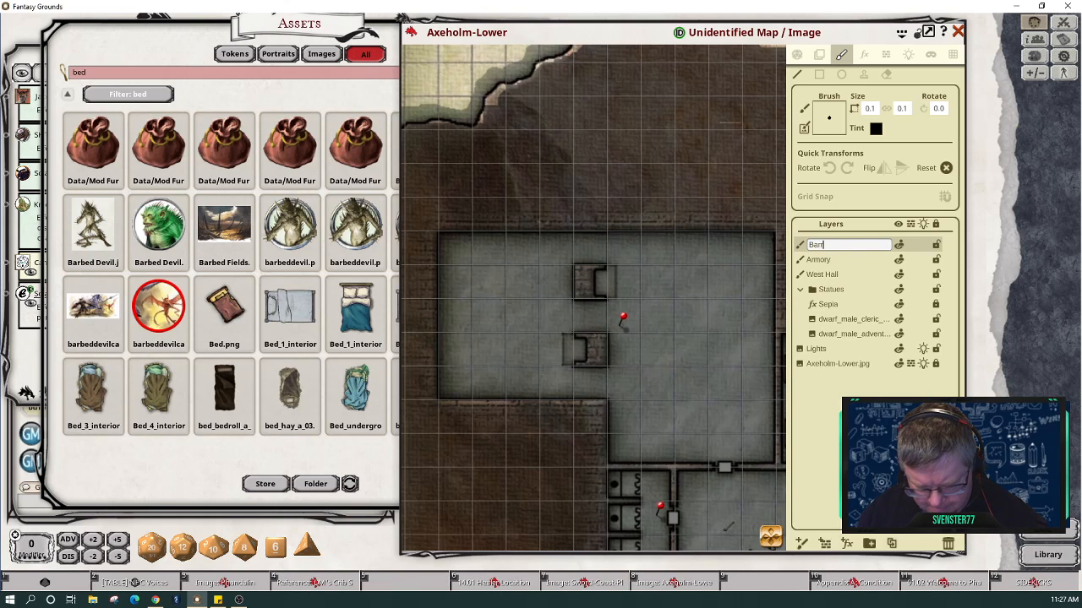
pyautogui.write('ck')
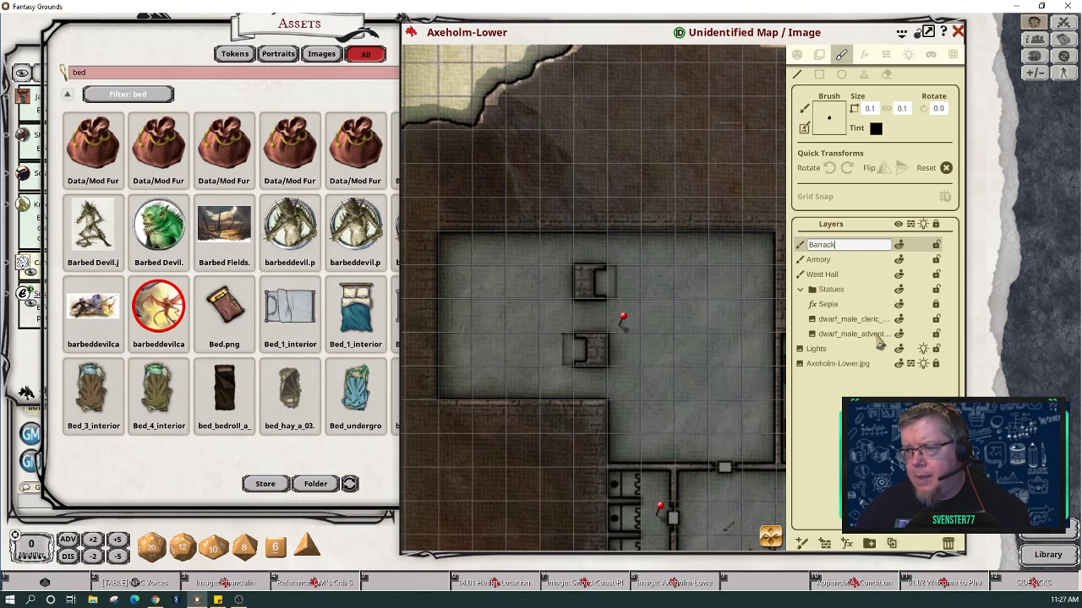
pyautogui.write('s')
pyautogui.click(888, 393)
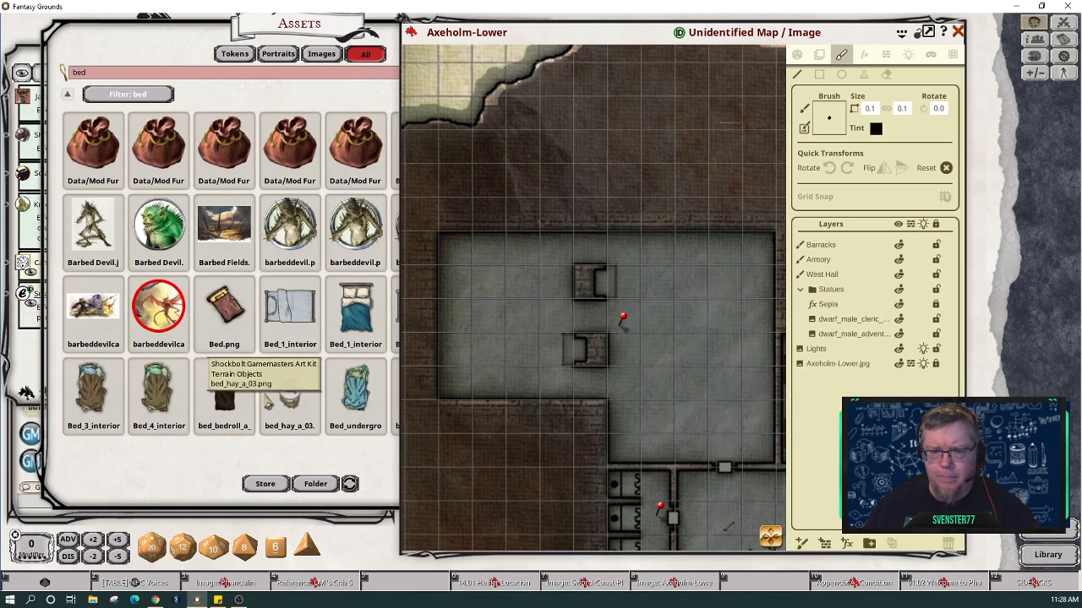
# Step: Make bed_wooden_a the painting stamp, shrink it, and rotate it to 270
pyautogui.click(354, 462)
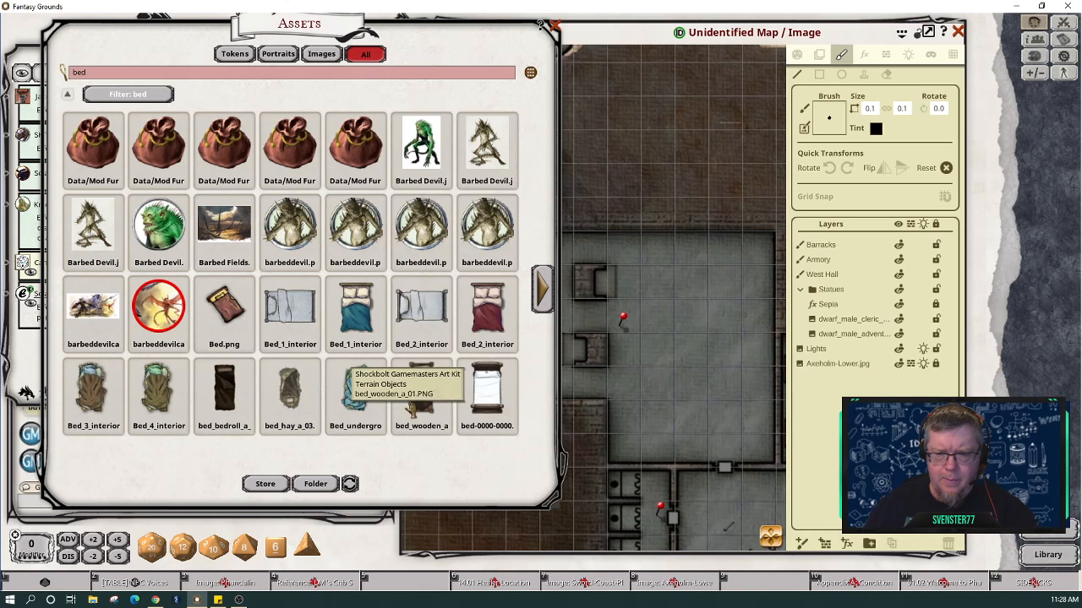
pyautogui.moveTo(417, 407)
pyautogui.mouseDown()
pyautogui.moveTo(837, 169)
pyautogui.moveTo(832, 117)
pyautogui.mouseUp()
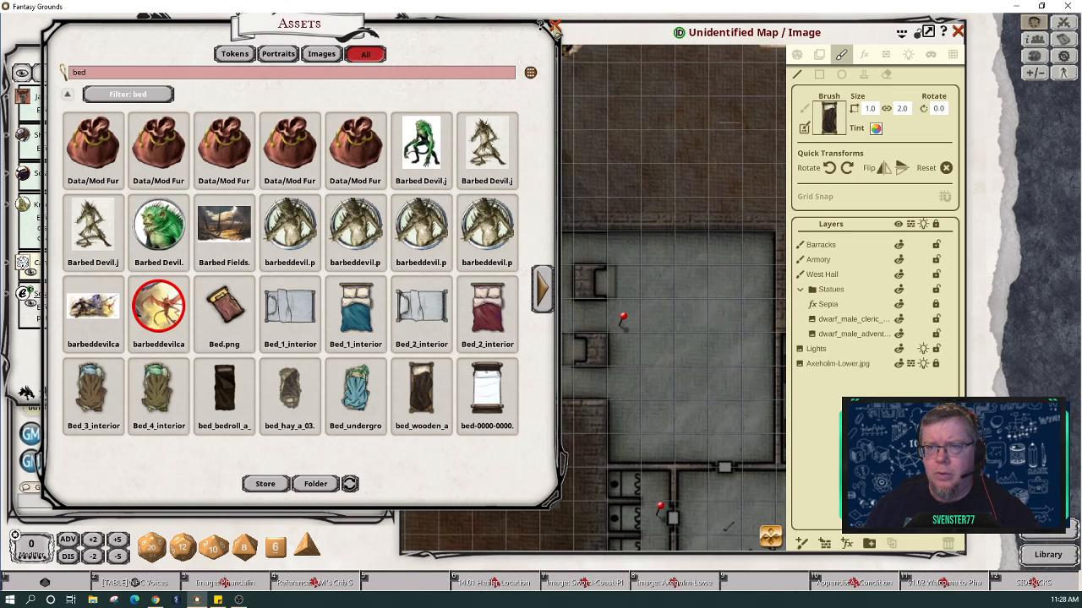
pyautogui.click(554, 26)
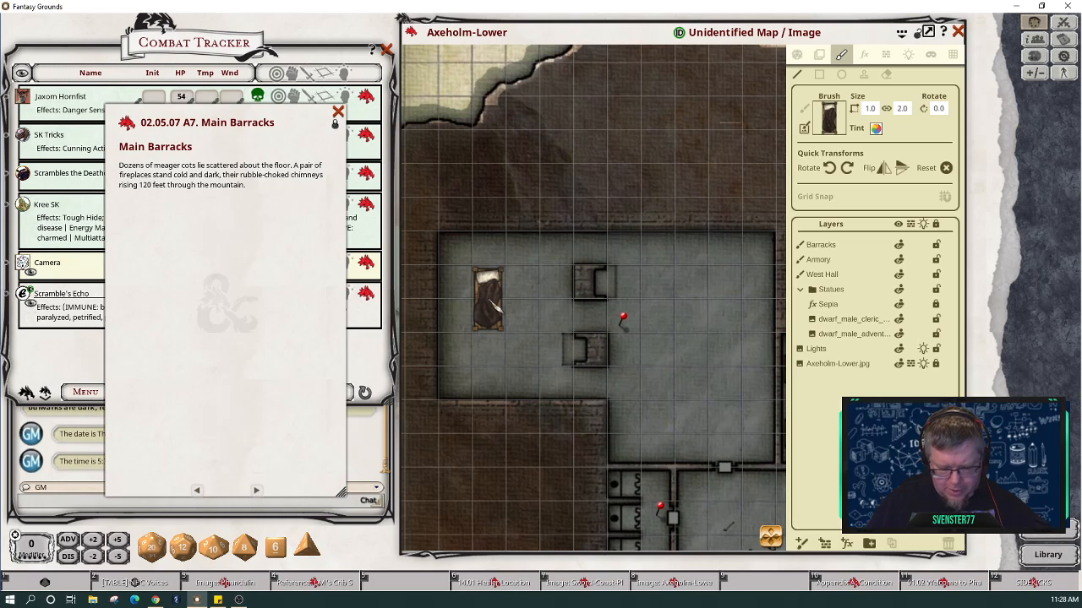
pyautogui.press('ctrl')
pyautogui.scroll(-2, 498, 311)
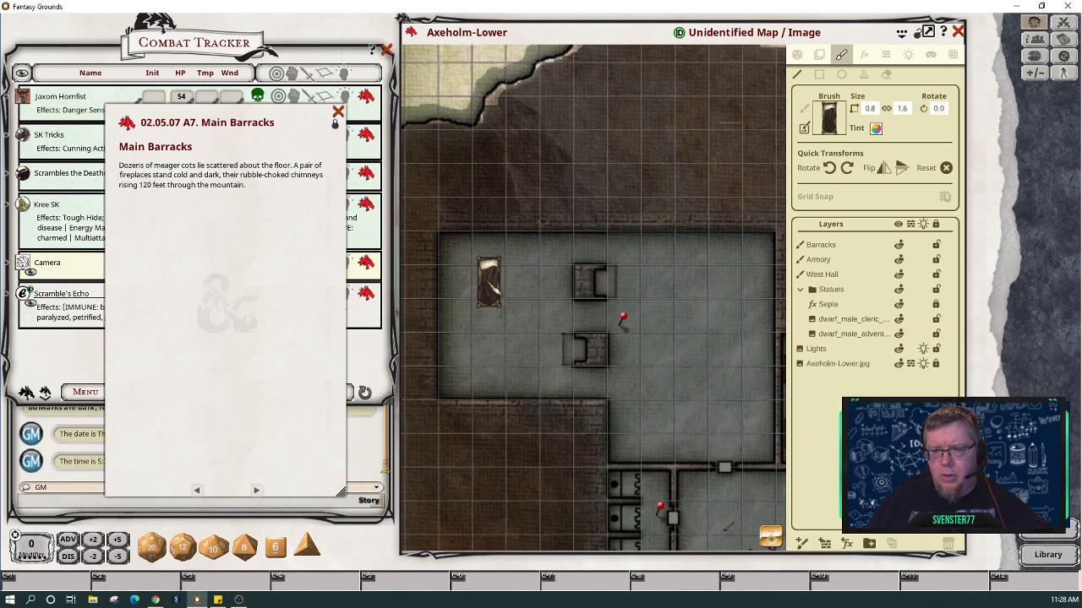
pyautogui.scroll(-2, 496, 271)
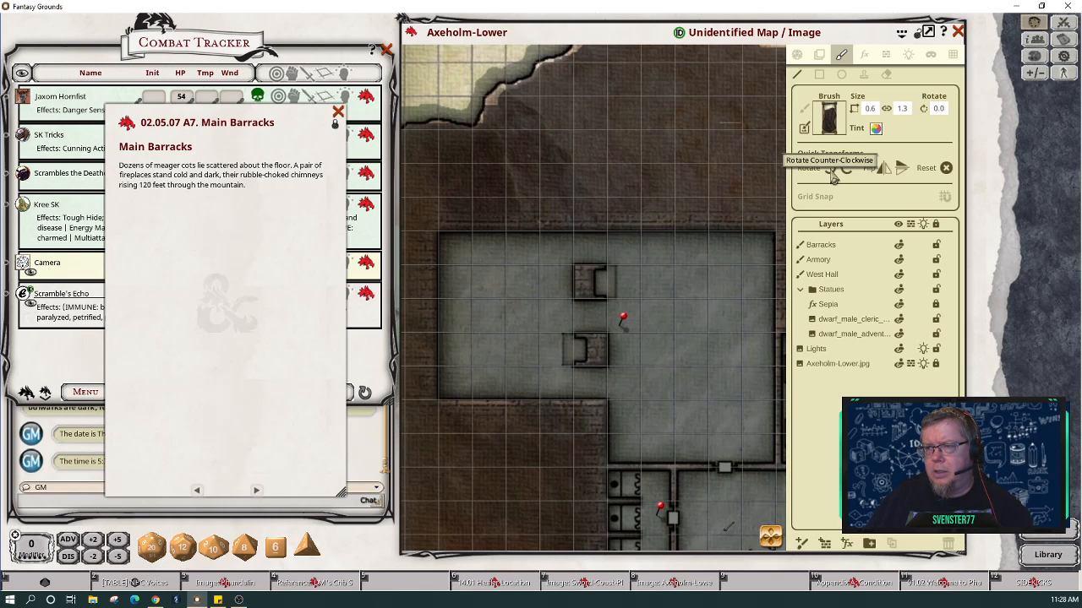
pyautogui.click(833, 171)
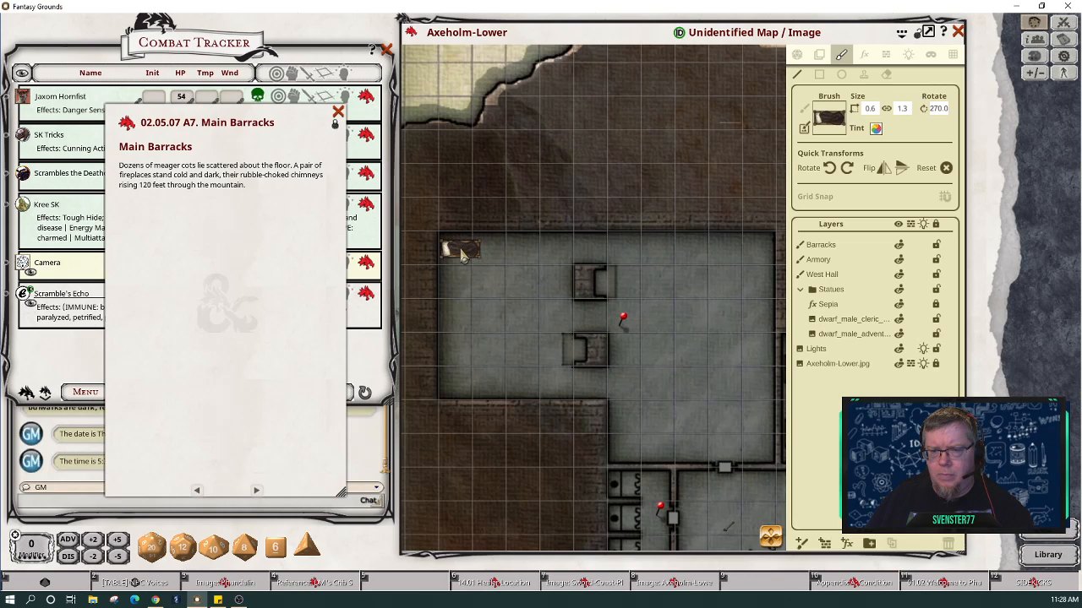
# Step: Stamp five cots in a column down the barracks' west wall, cancelling an accidental stretched line first
pyautogui.click(462, 252)
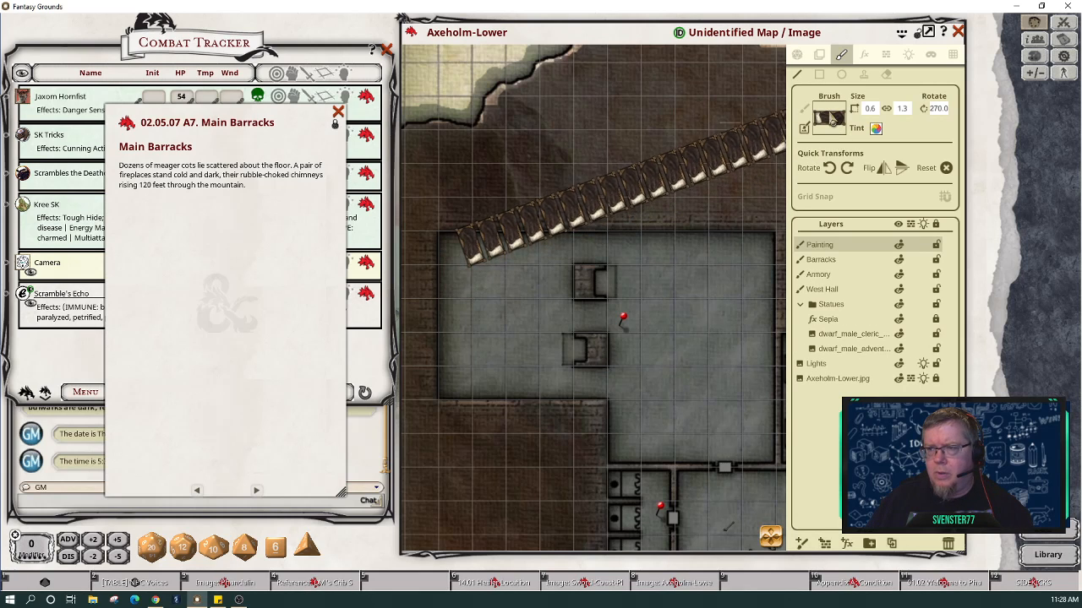
pyautogui.click(864, 79)
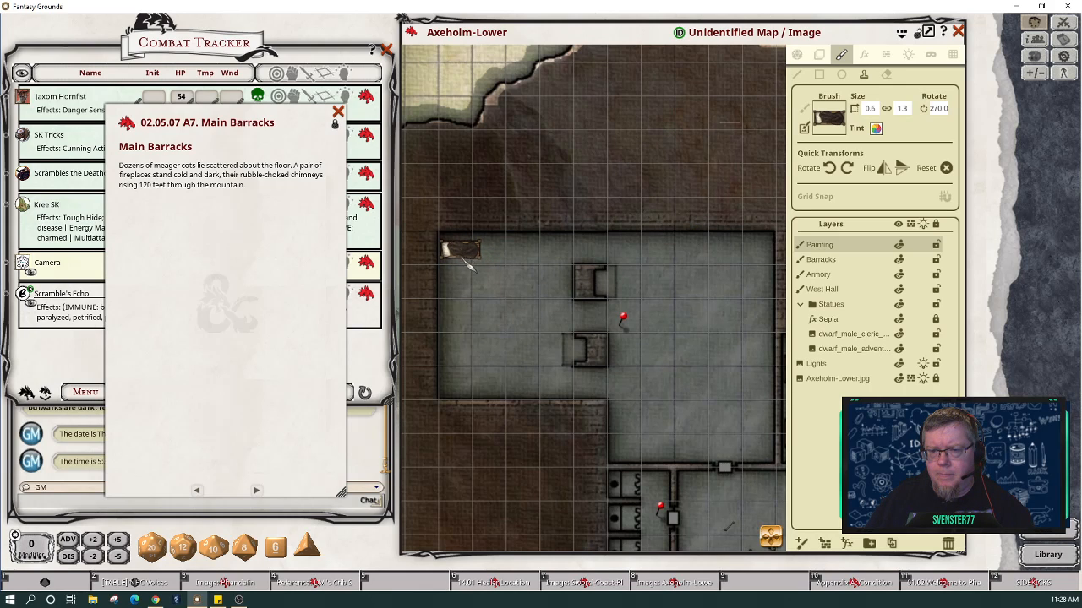
pyautogui.click(462, 256)
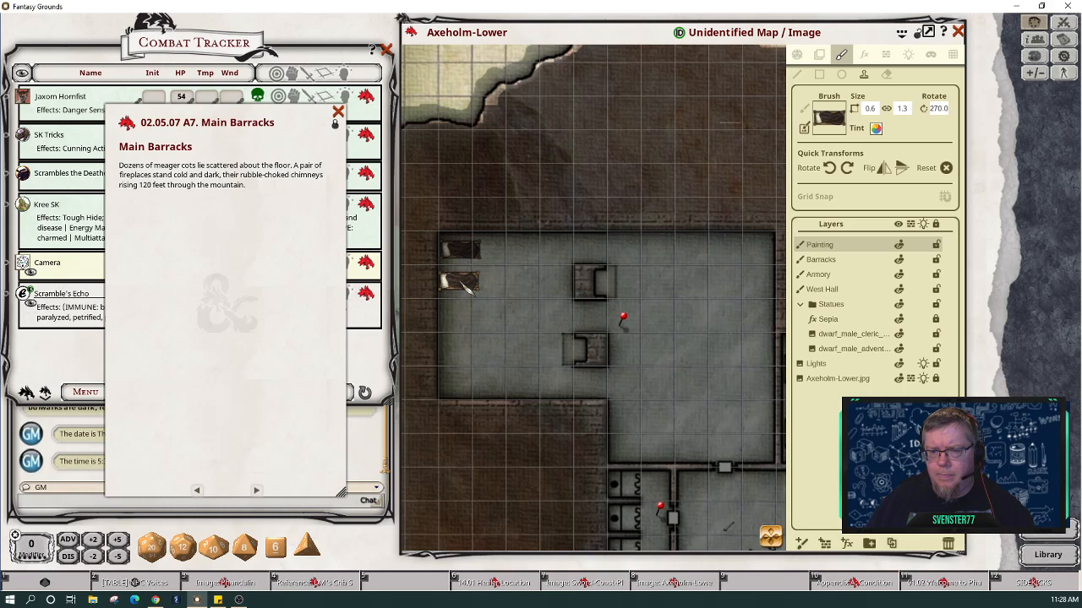
pyautogui.click(463, 286)
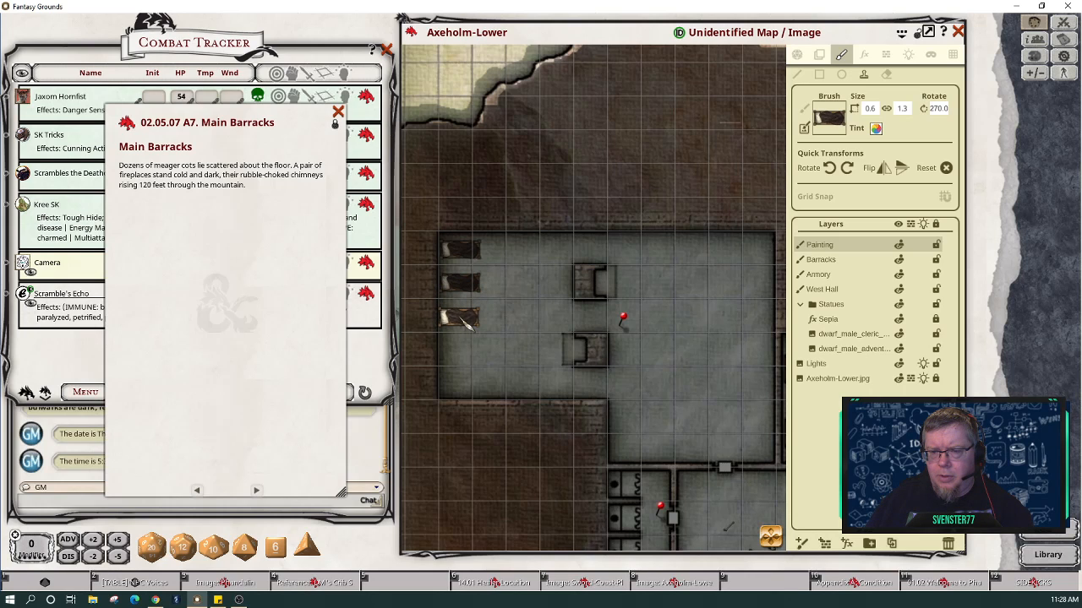
pyautogui.click(464, 319)
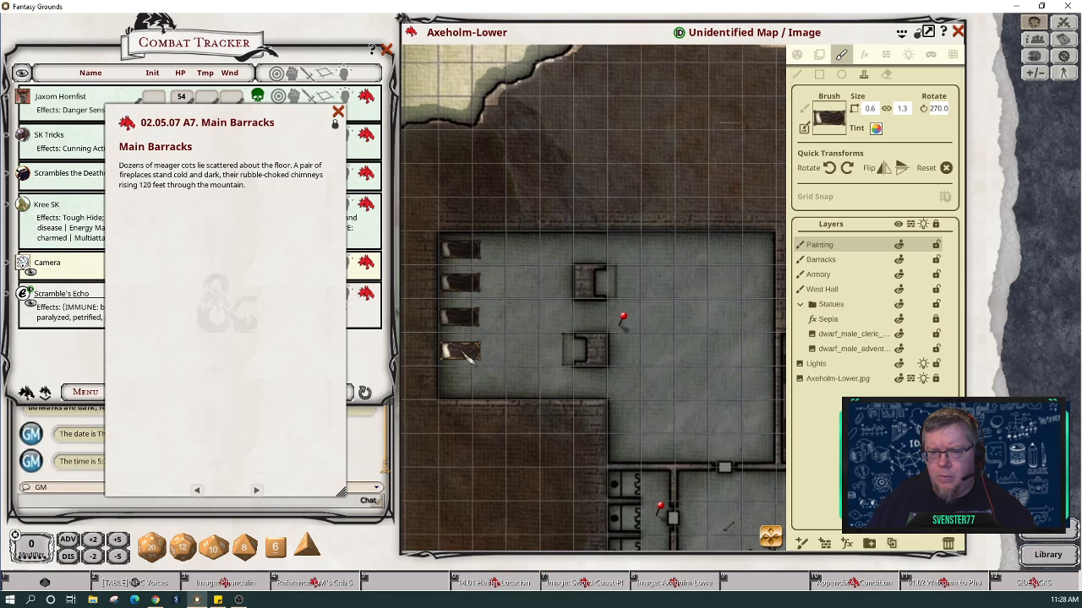
pyautogui.click(463, 353)
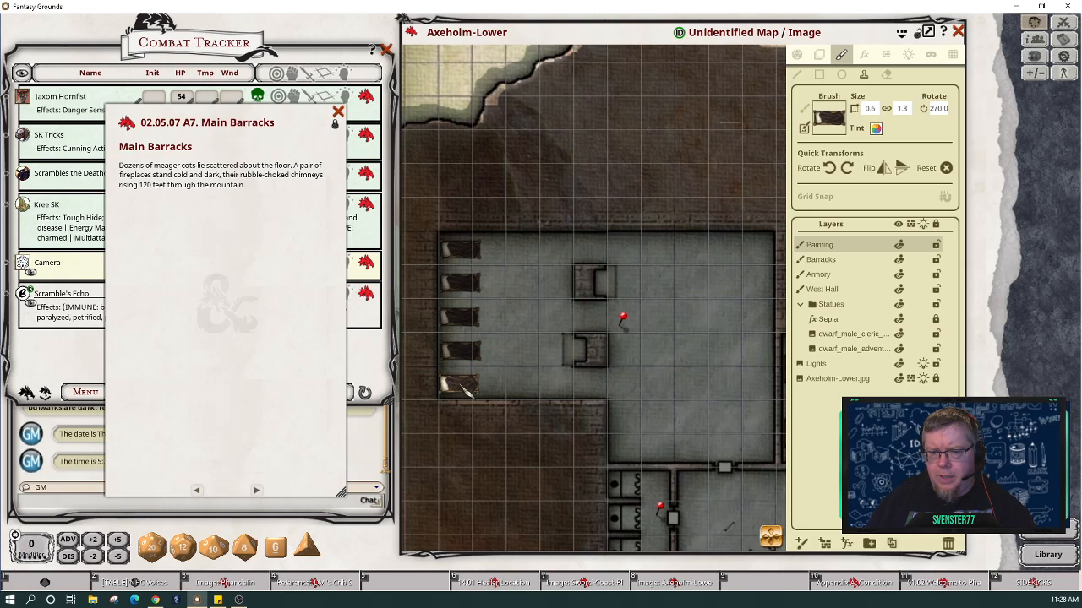
pyautogui.click(463, 387)
# Step: Flip the cot brush horizontally and vertically to mirror it for the right wall
pyautogui.click(900, 169)
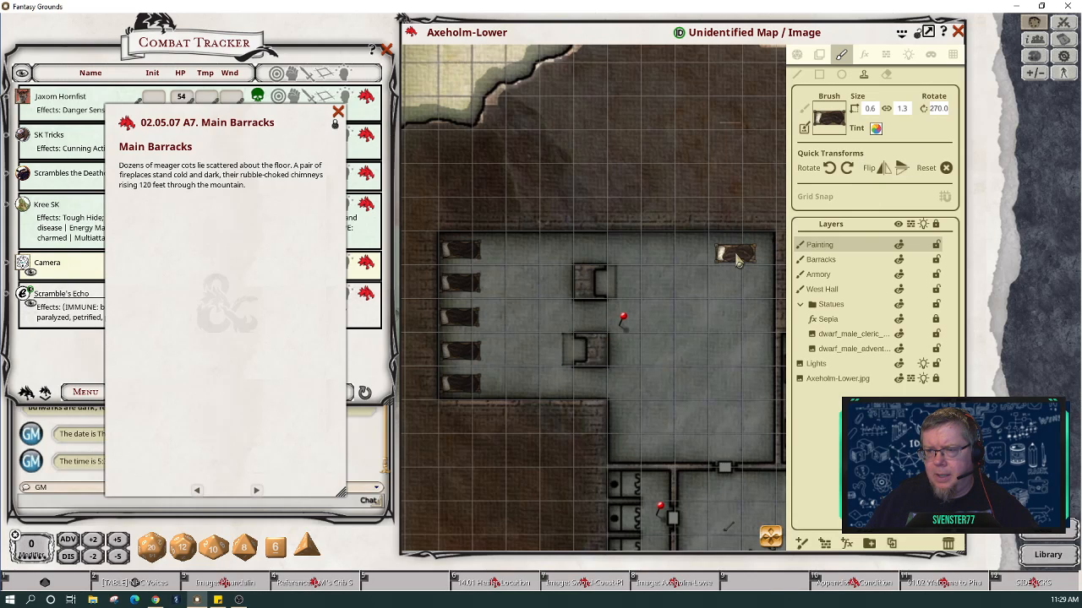
pyautogui.click(884, 171)
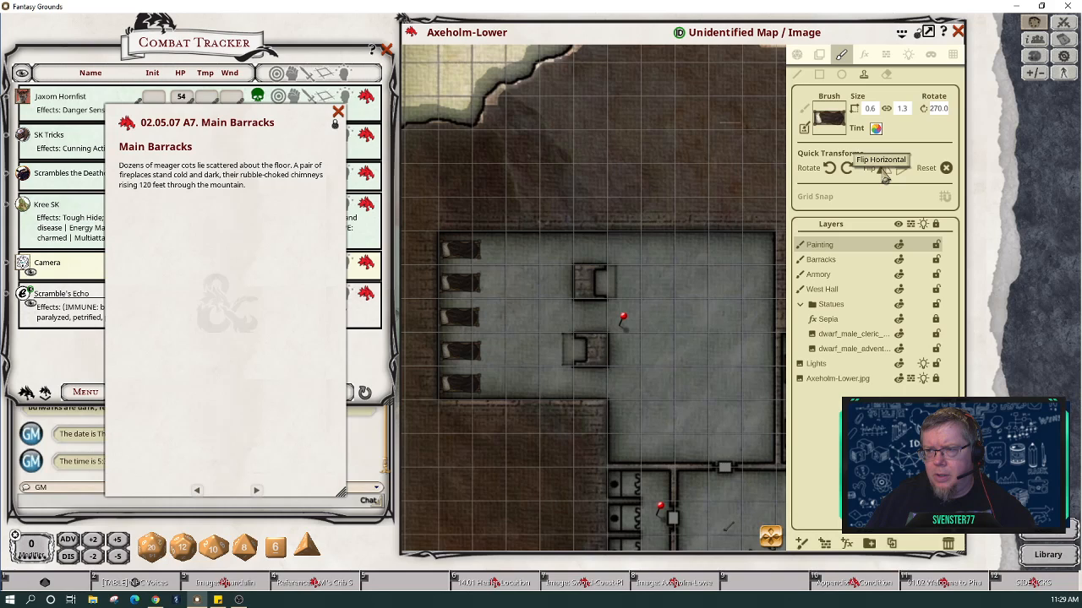
pyautogui.click(904, 171)
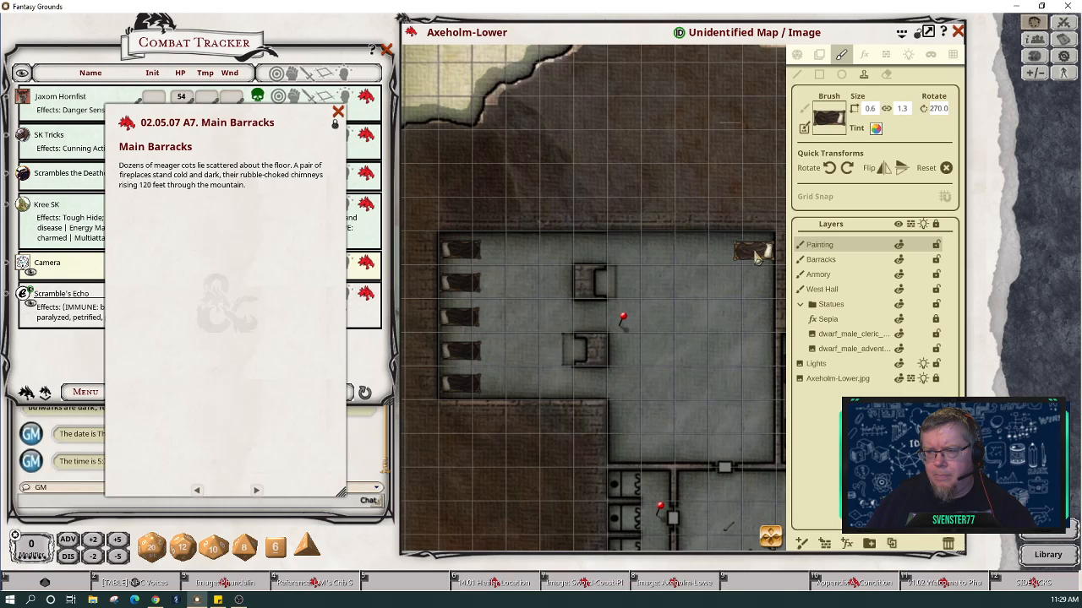
# Step: Stamp six cots in a column down the barracks' right wall
pyautogui.click(757, 258)
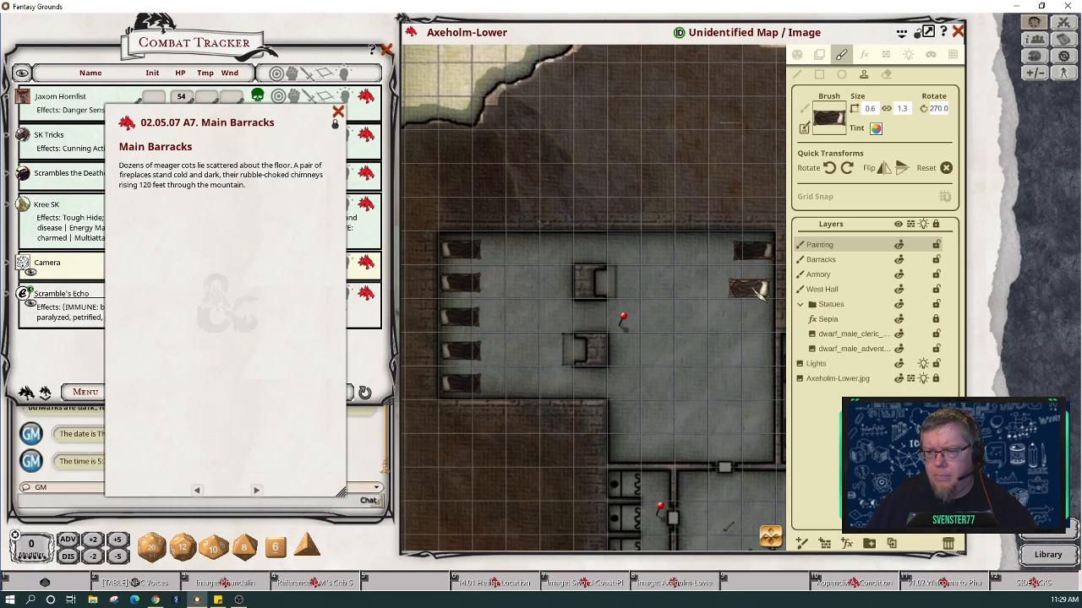
pyautogui.click(760, 286)
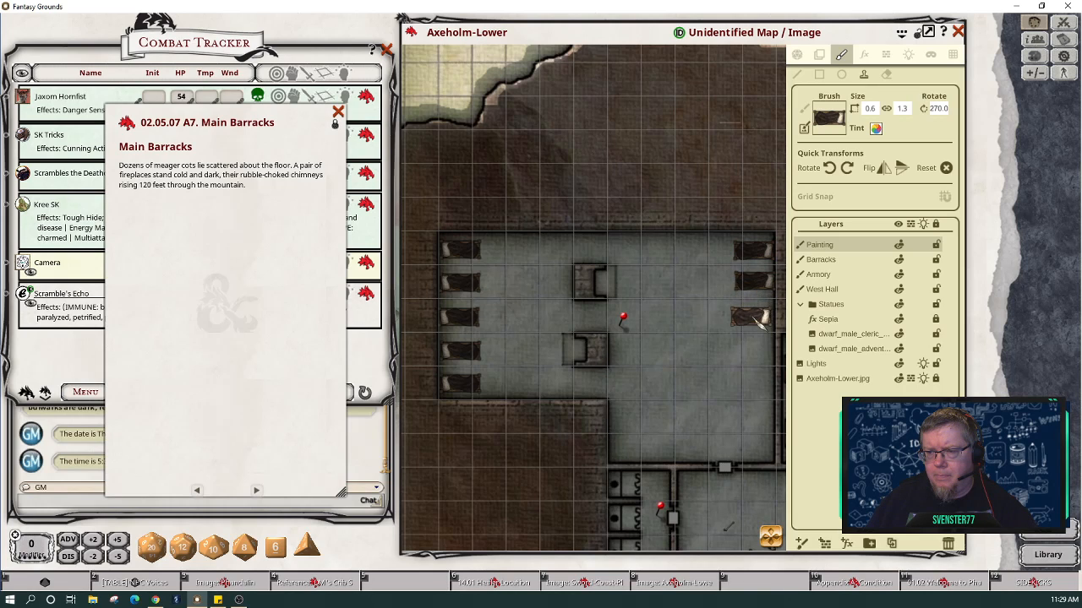
pyautogui.click(760, 320)
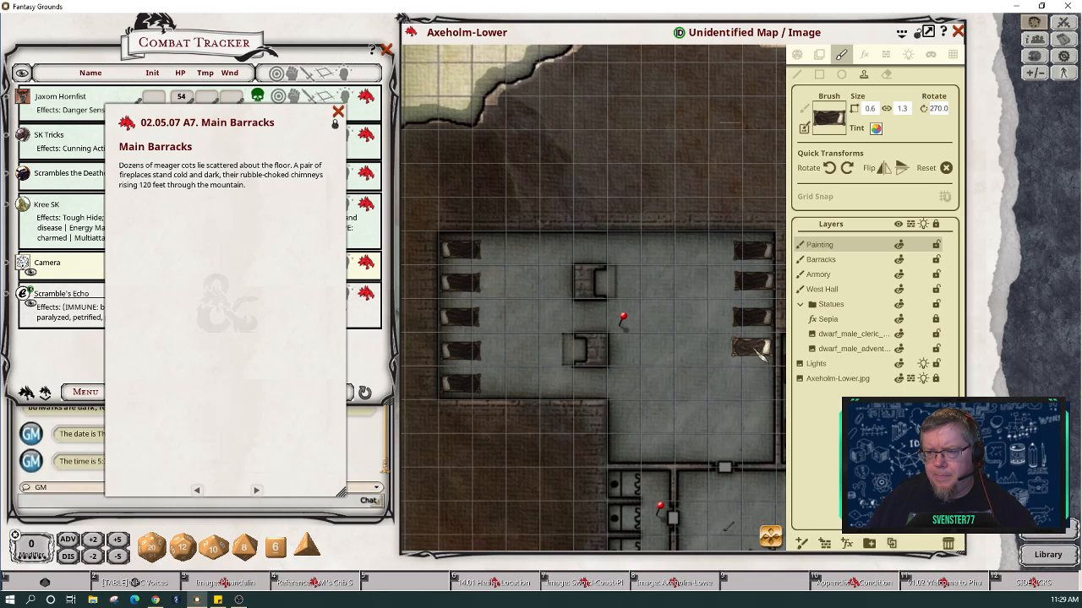
pyautogui.click(758, 350)
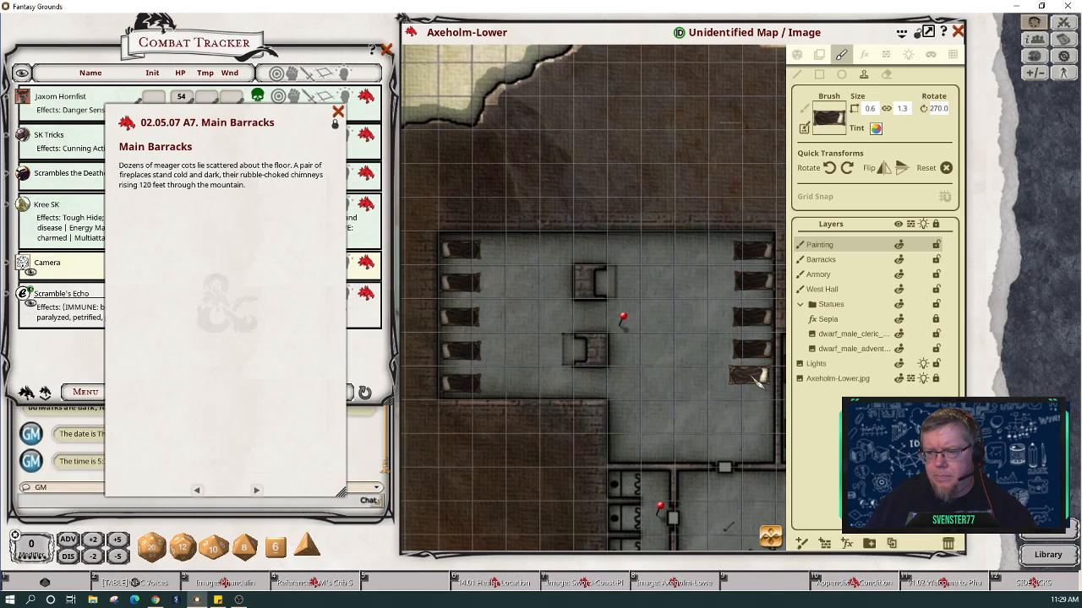
pyautogui.click(755, 390)
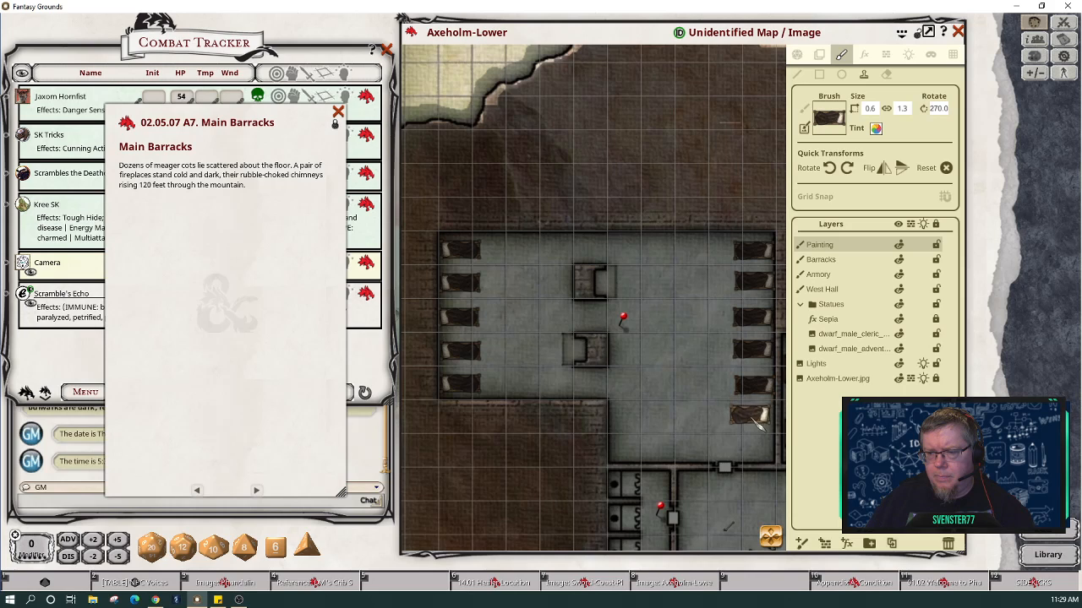
pyautogui.click(755, 419)
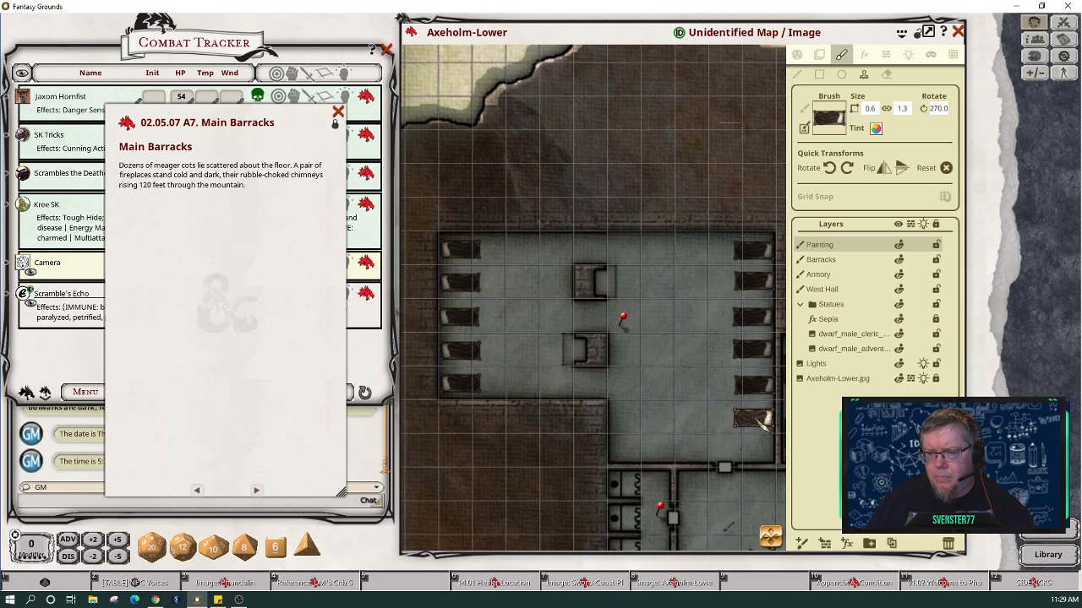
# Step: Rotate the cot brush upright, stamp two cots side by side along the lower wall, and bring up the asset library
pyautogui.click(846, 168)
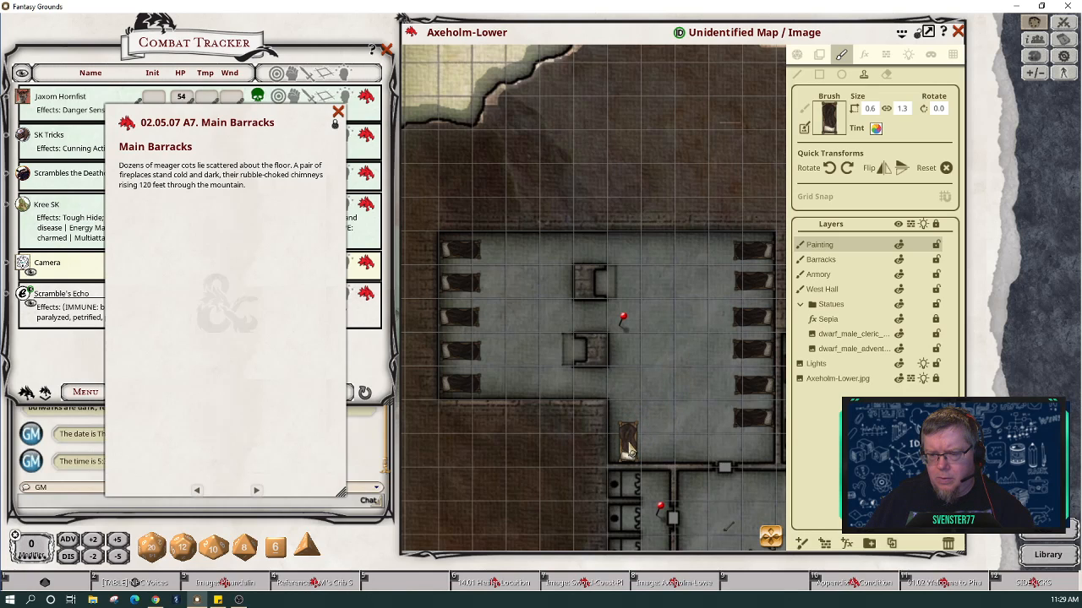
pyautogui.click(629, 450)
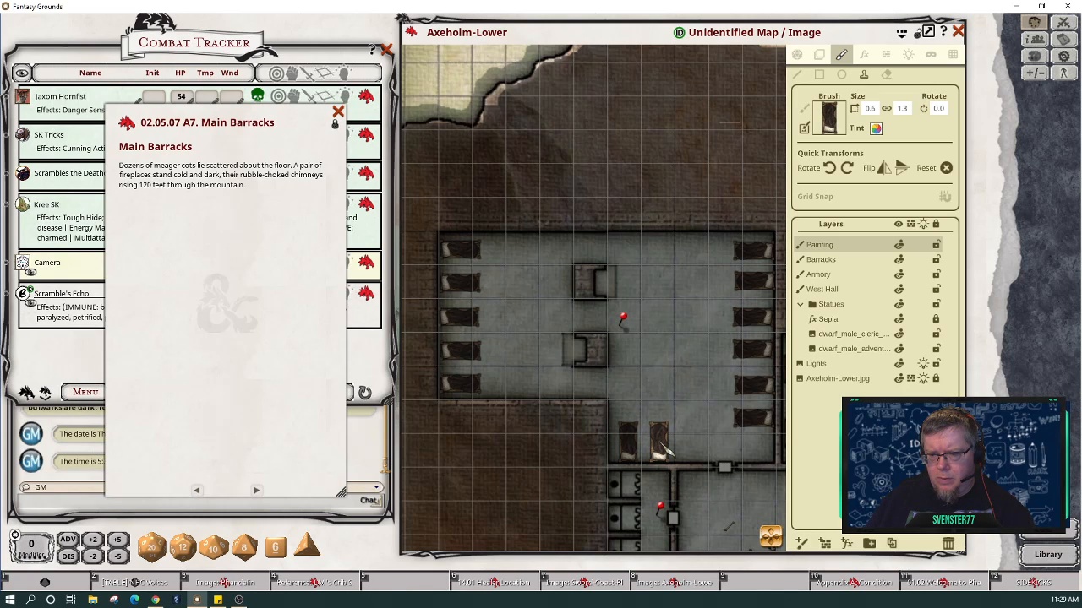
pyautogui.click(662, 451)
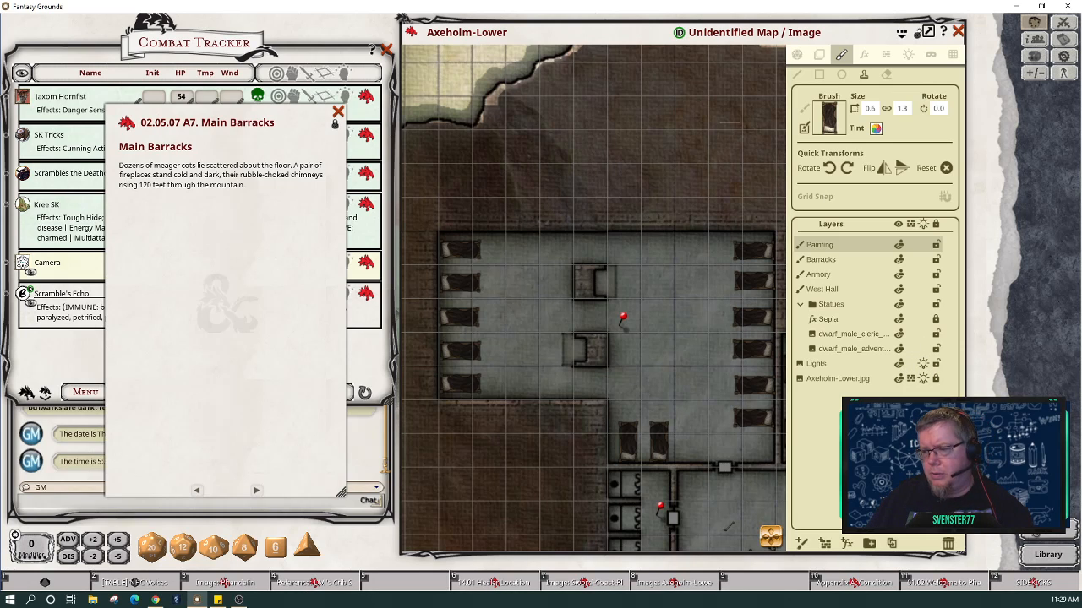
pyautogui.click(1041, 533)
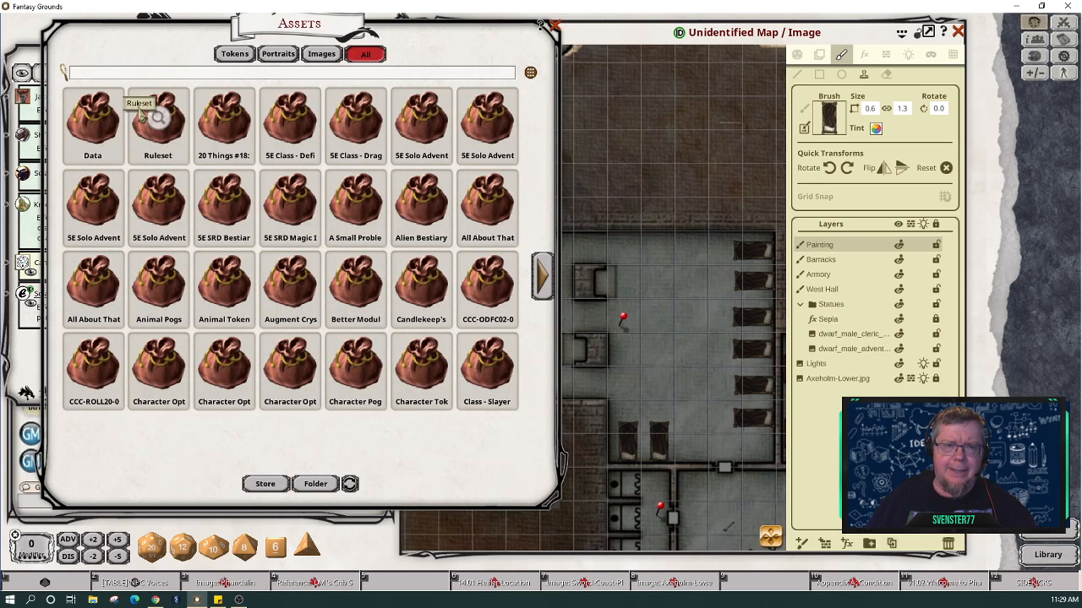
# Step: Filter assets by 'table', clear and close the console log, and page forward to the card and glass tables
pyautogui.click(121, 75)
pyautogui.write('t')
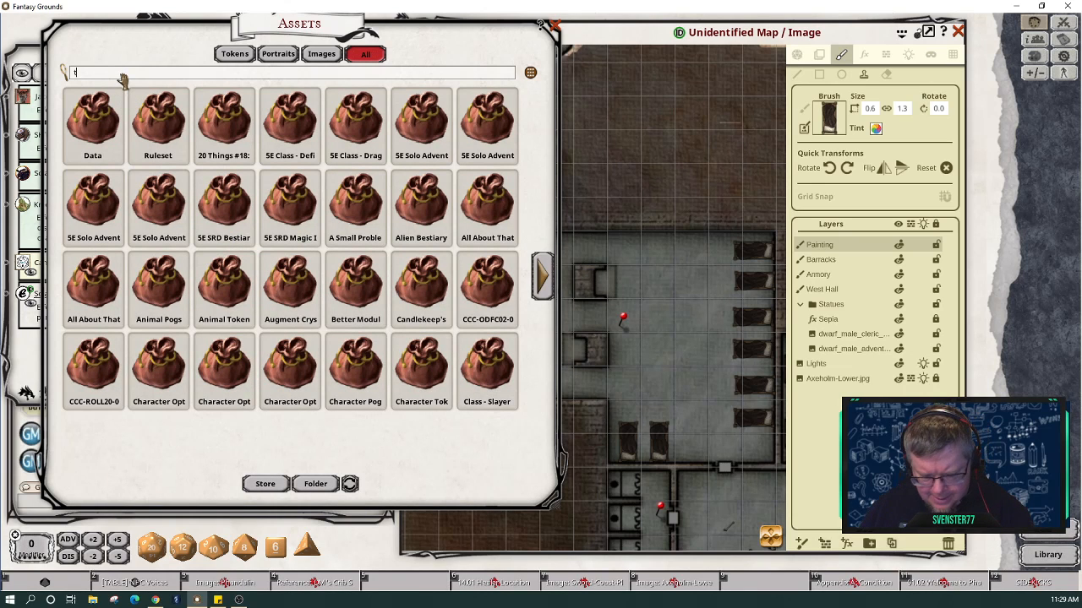
pyautogui.write('abl')
pyautogui.press('BackSpace')
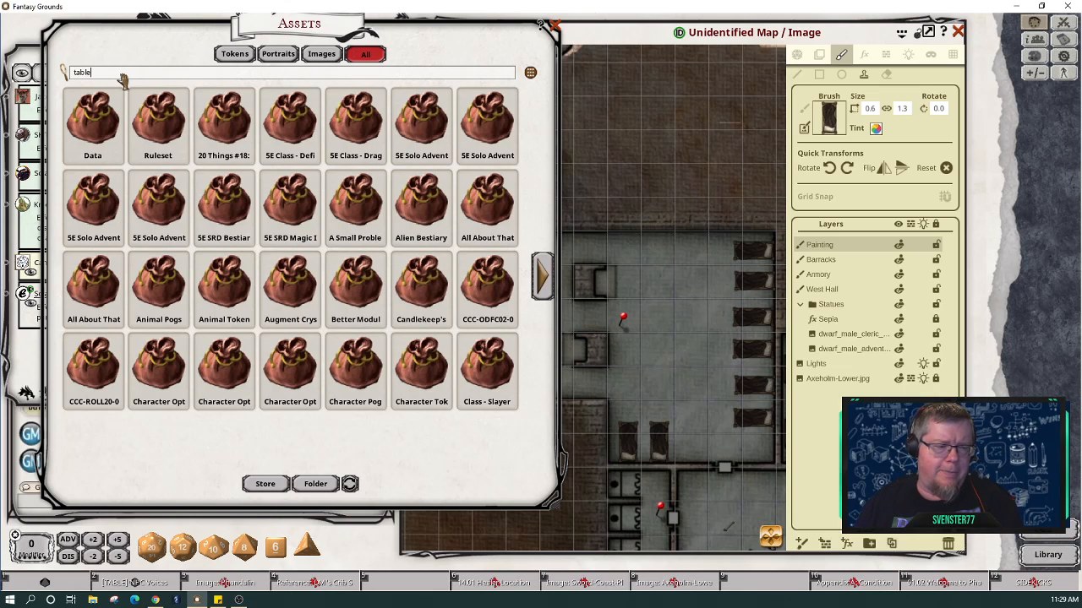
pyautogui.write('e')
pyautogui.press('Return')
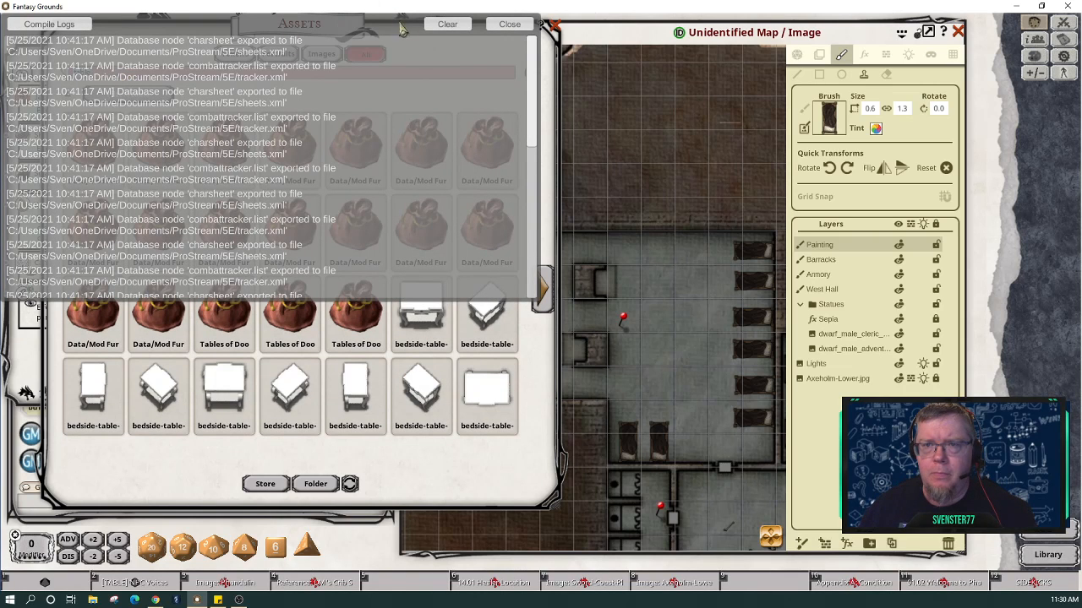
pyautogui.click(447, 23)
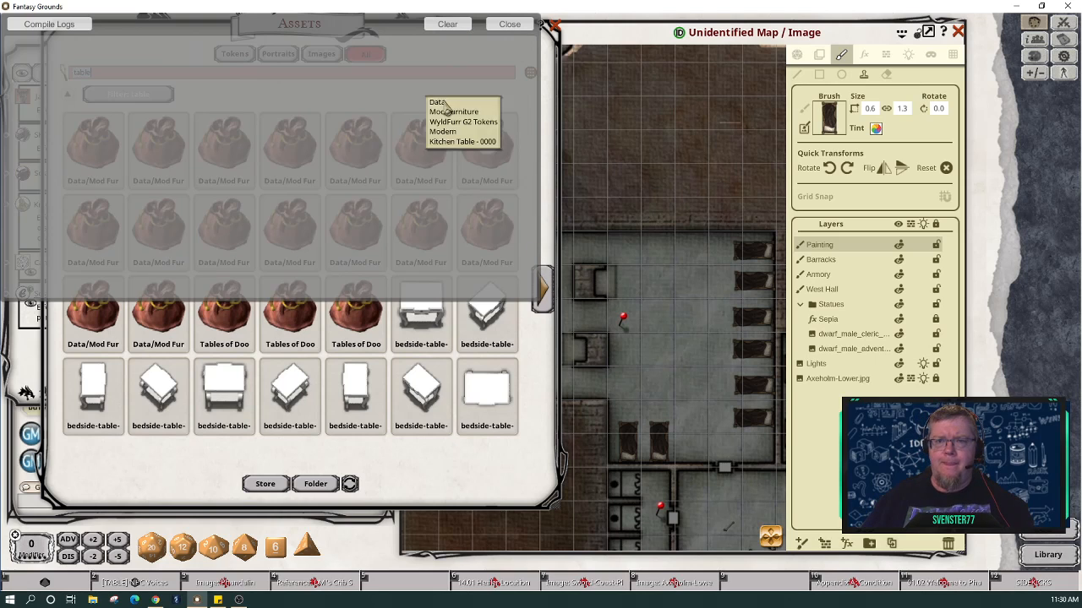
pyautogui.click(499, 24)
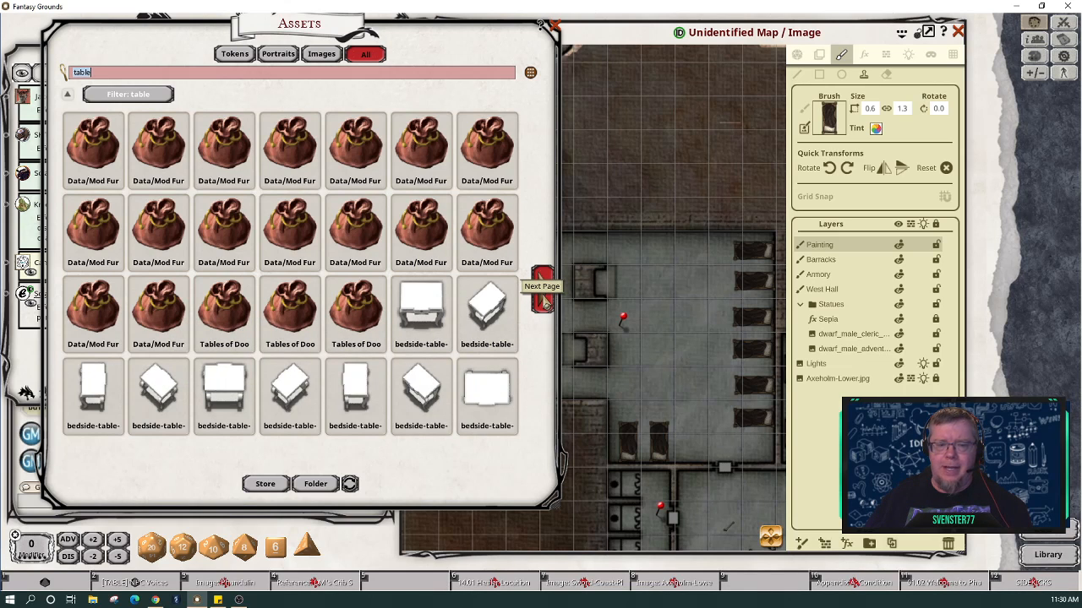
pyautogui.click(543, 292)
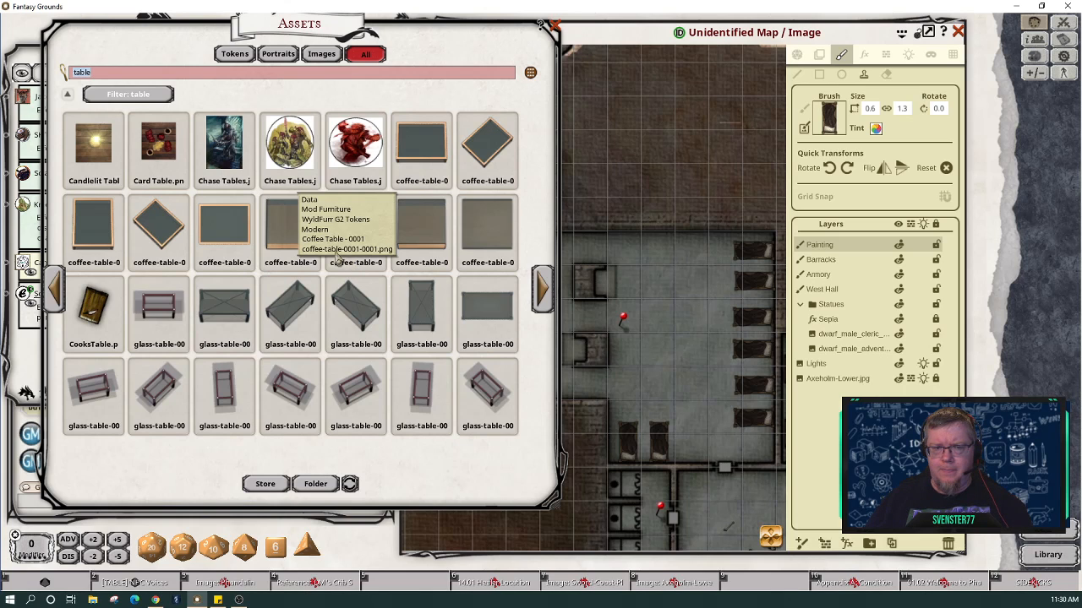
# Step: Load the Card Table asset as the brush and stamp two card tables along the barracks' top wall
pyautogui.moveTo(161, 150)
pyautogui.mouseDown()
pyautogui.moveTo(760, 157)
pyautogui.moveTo(830, 120)
pyautogui.mouseUp()
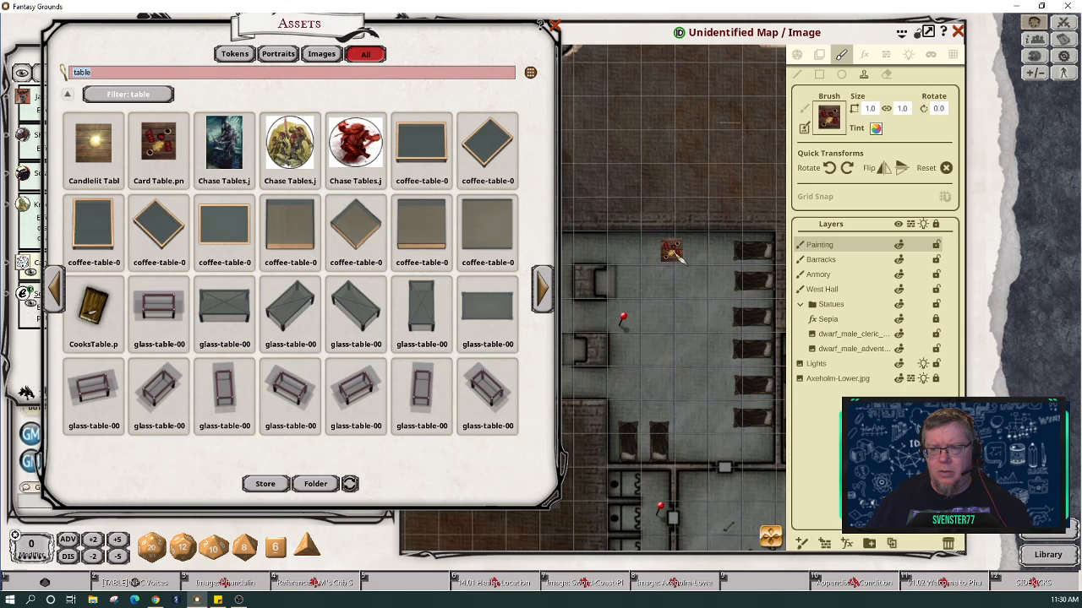
pyautogui.click(677, 254)
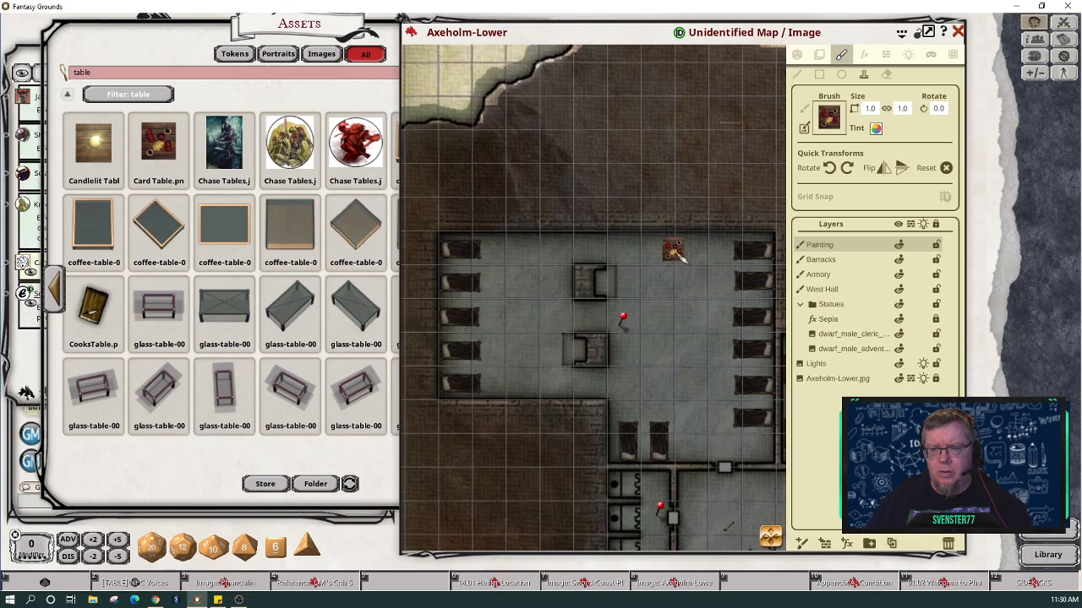
pyautogui.click(675, 251)
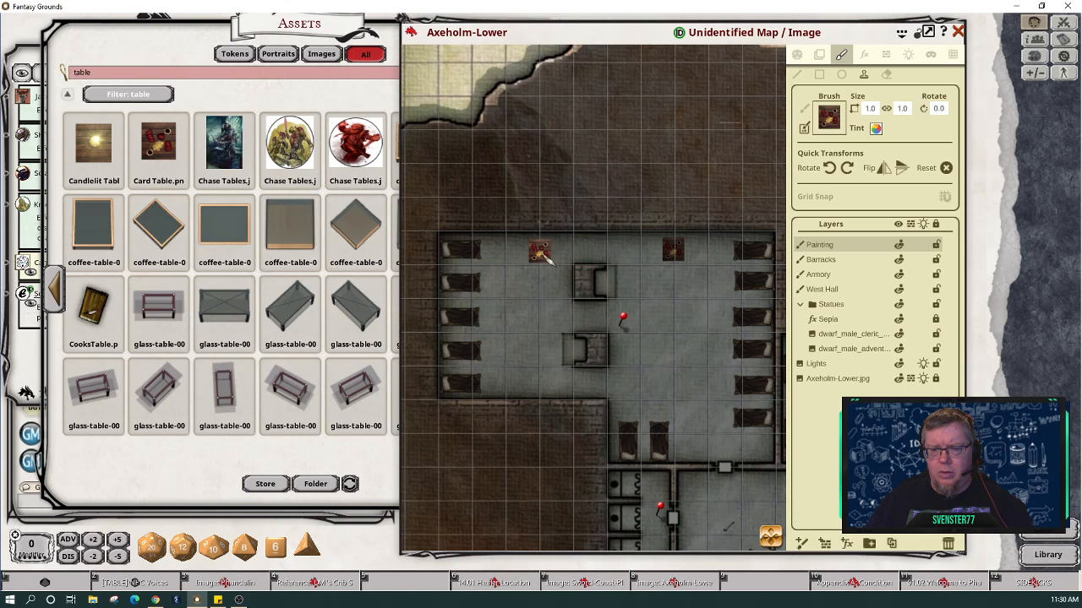
pyautogui.click(545, 257)
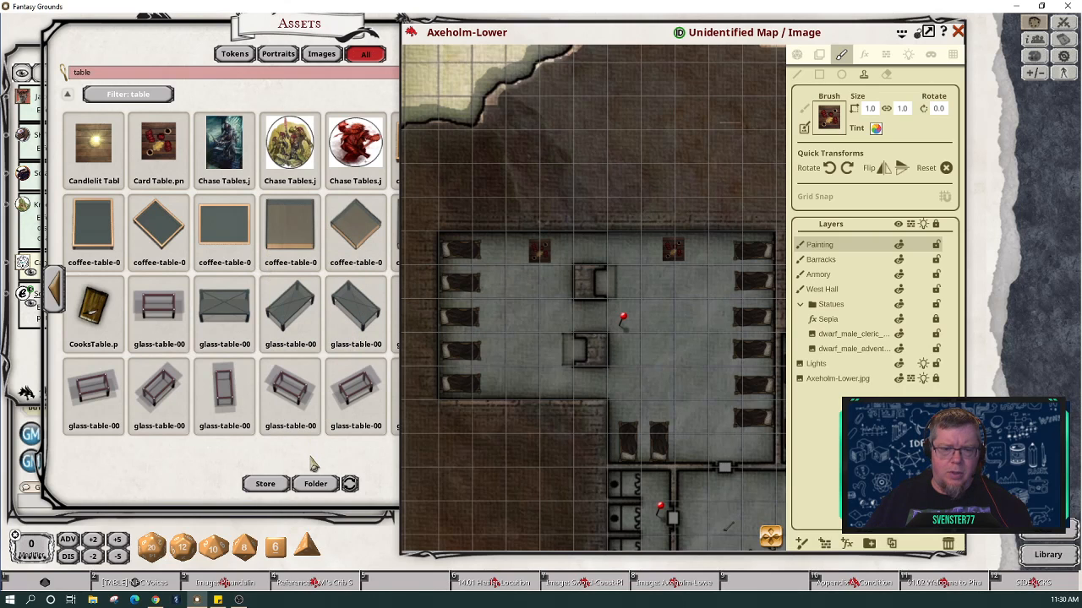
pyautogui.click(366, 479)
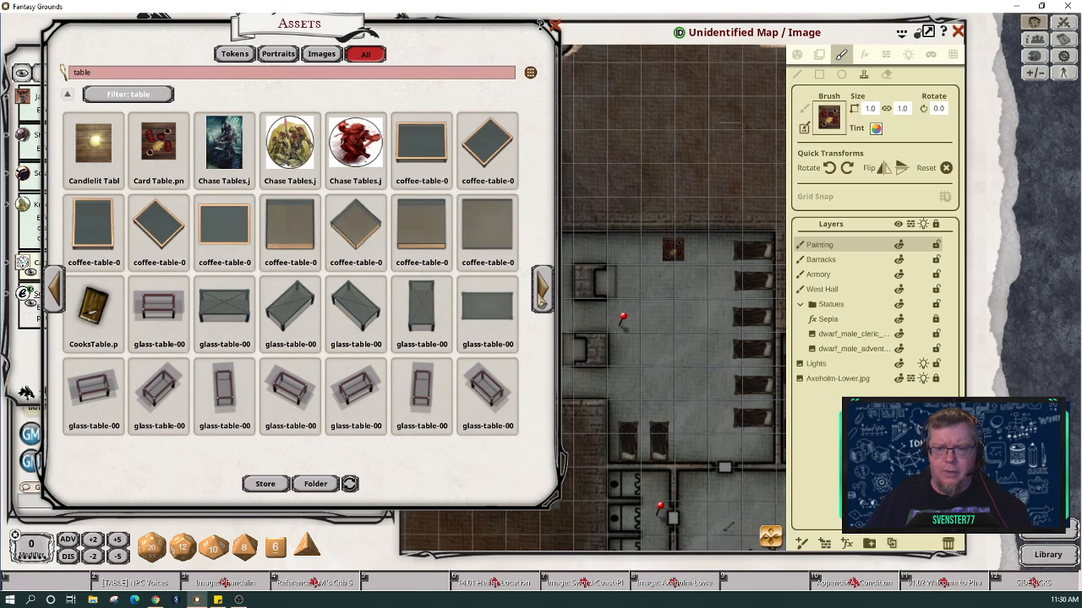
# Step: Page through the table assets and load the small table with cups as the brush, sized 0.9 by 1.0
pyautogui.click(542, 297)
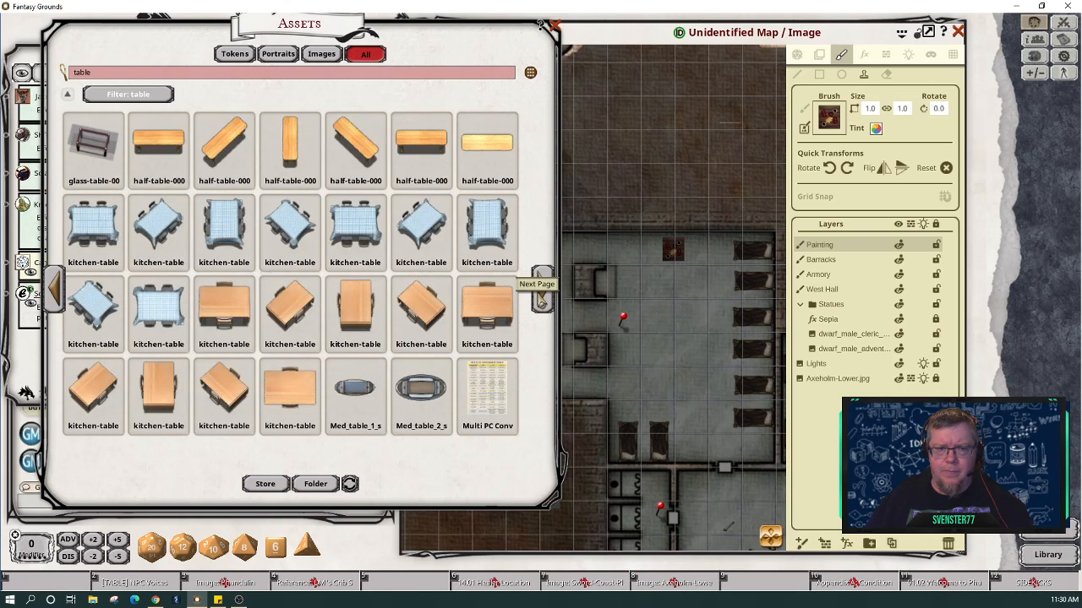
pyautogui.click(541, 298)
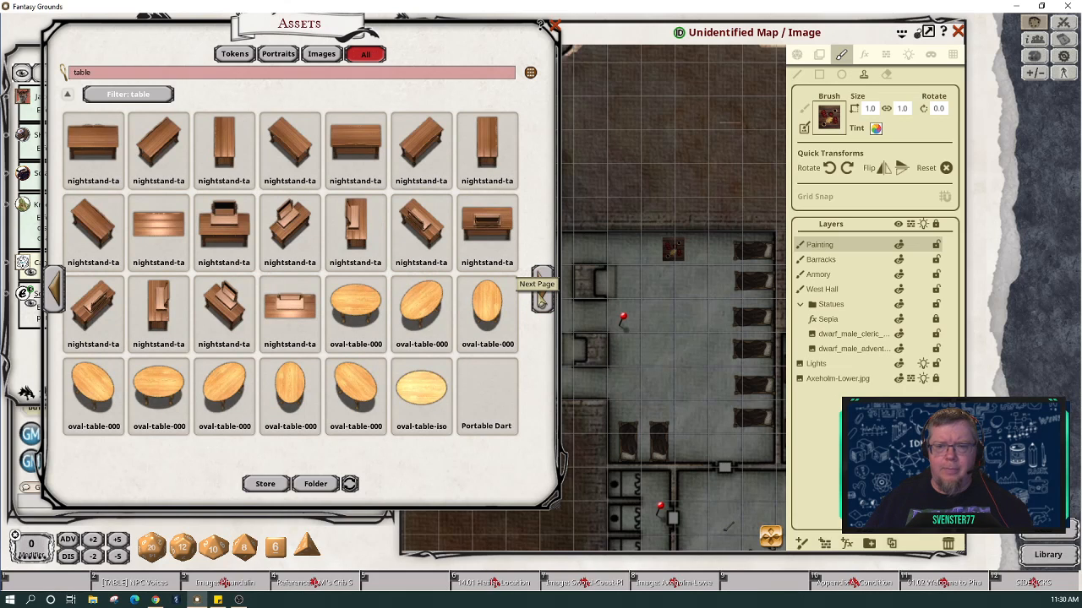
pyautogui.click(544, 298)
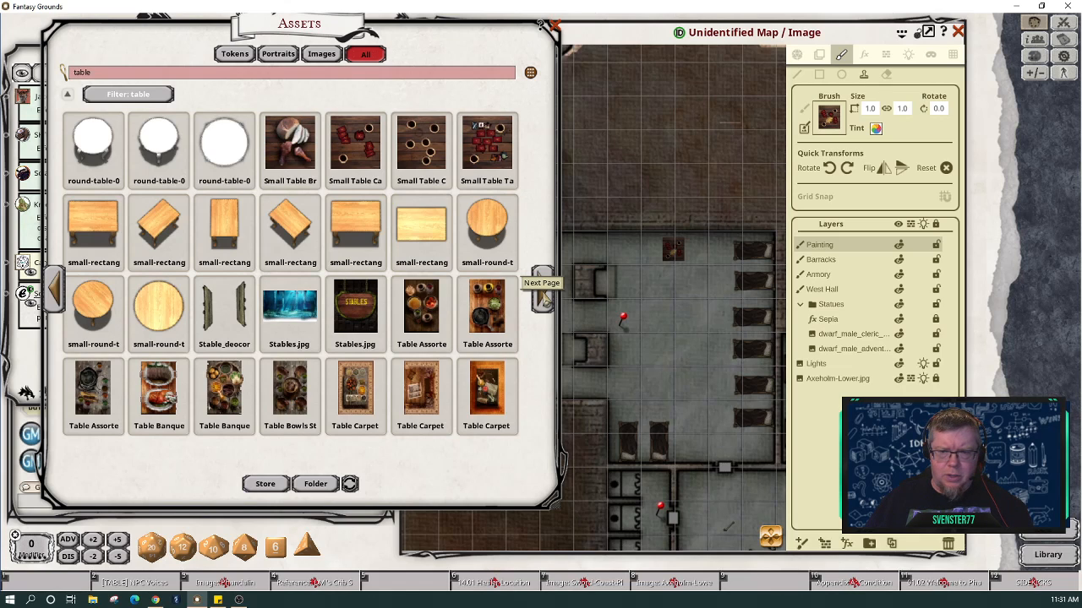
pyautogui.click(546, 300)
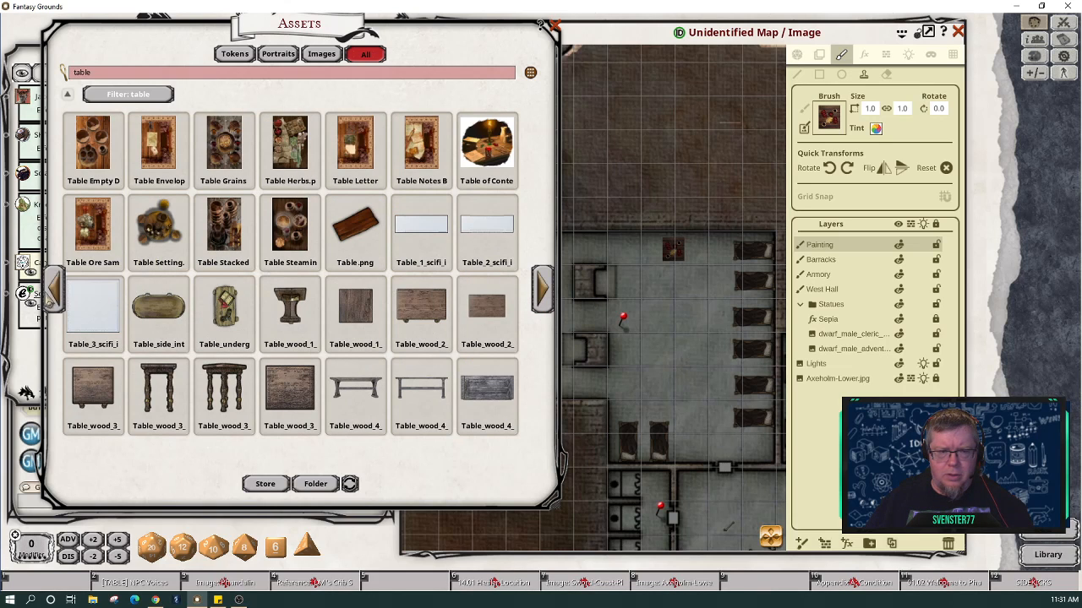
pyautogui.click(55, 295)
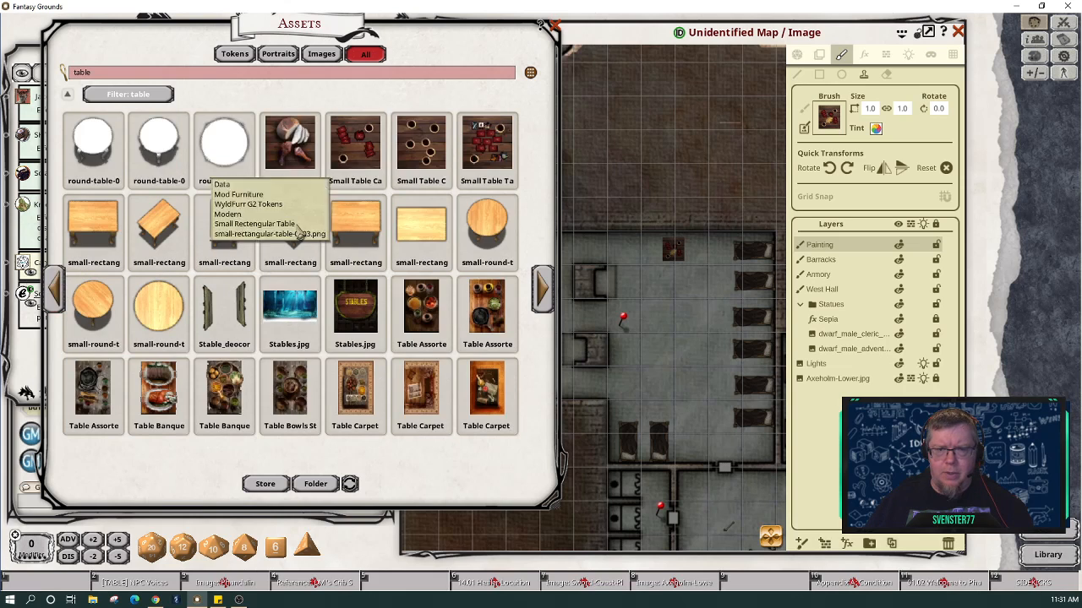
pyautogui.moveTo(829, 122); pyautogui.dragTo(832, 125)
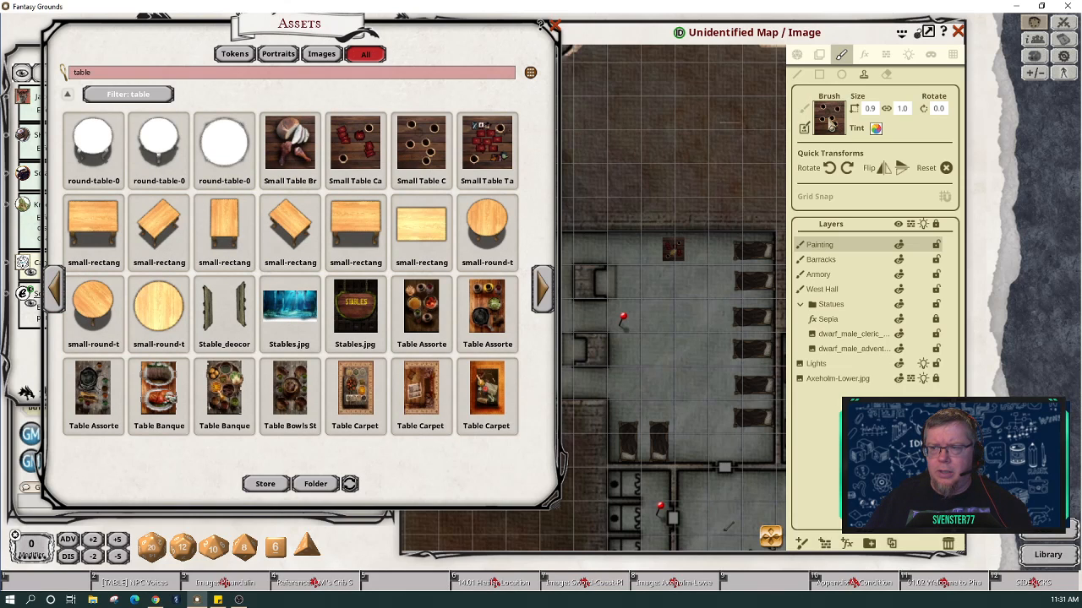
# Step: Scale the small cups table to 0.6, rotate it 90, and stamp it by the barracks' south wall
pyautogui.click(691, 373)
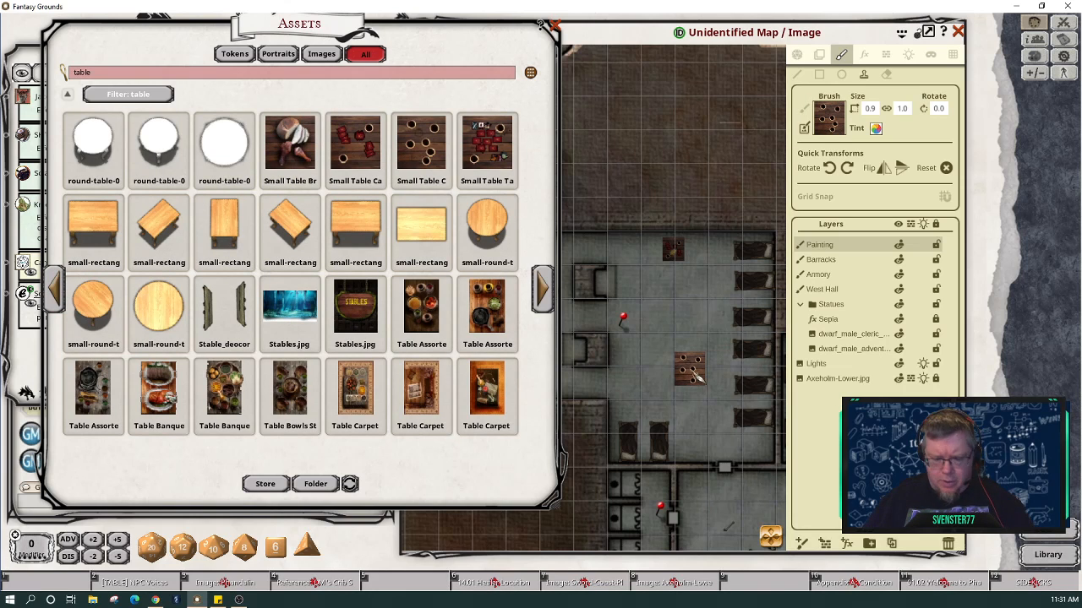
pyautogui.scroll(6, 695, 377)
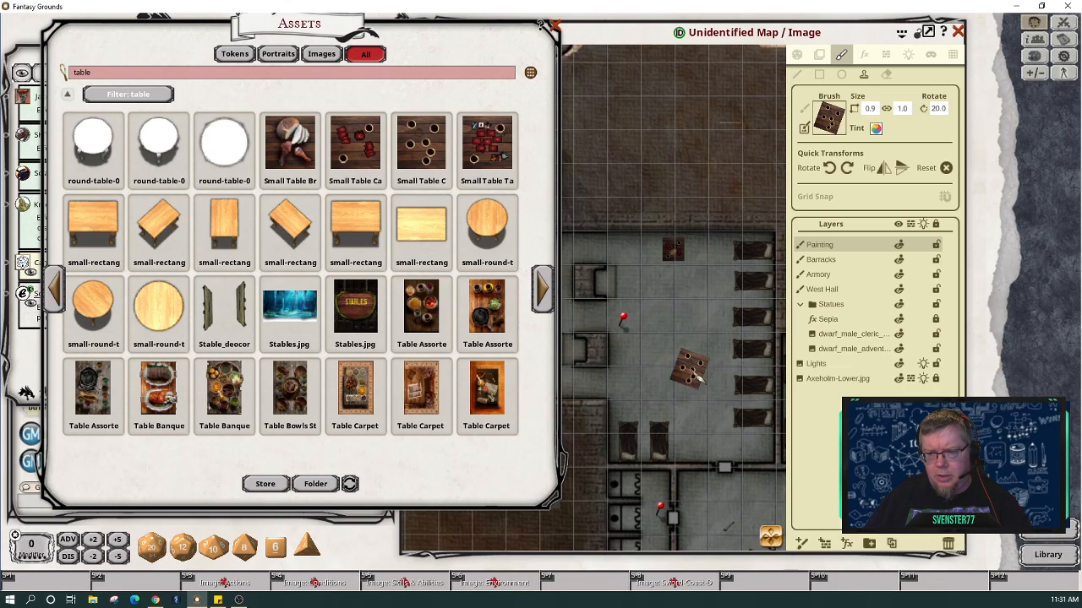
pyautogui.scroll(5, 696, 377)
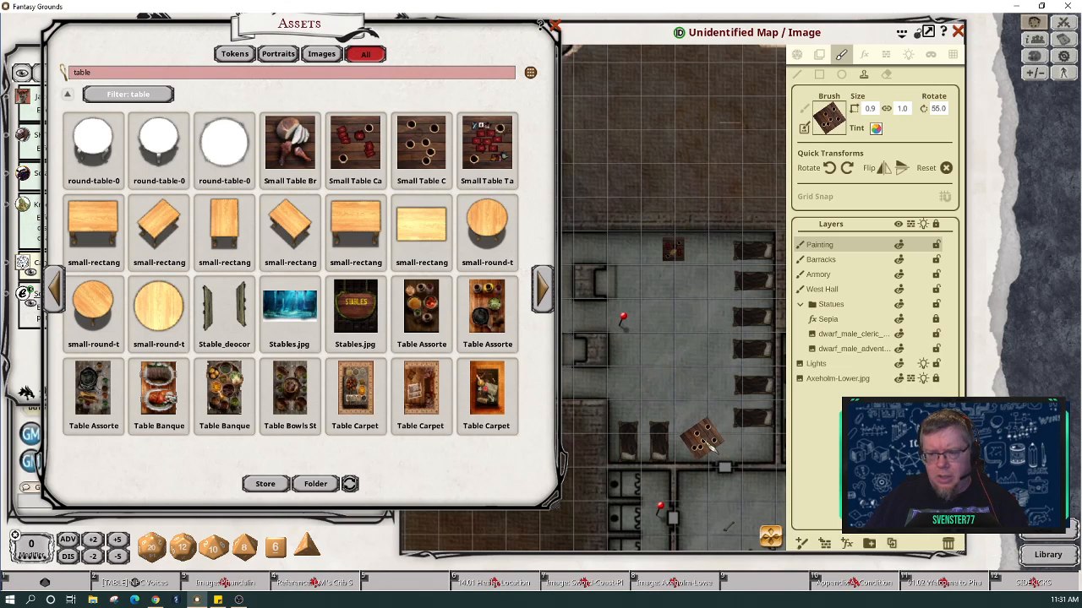
pyautogui.scroll(-4, 708, 445)
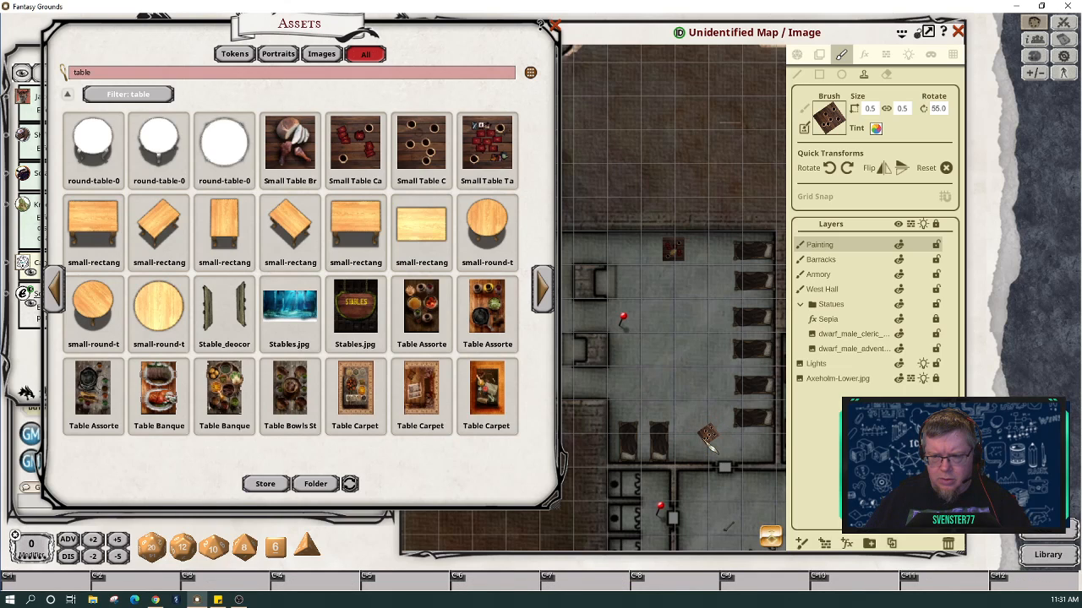
pyautogui.scroll(1, 709, 446)
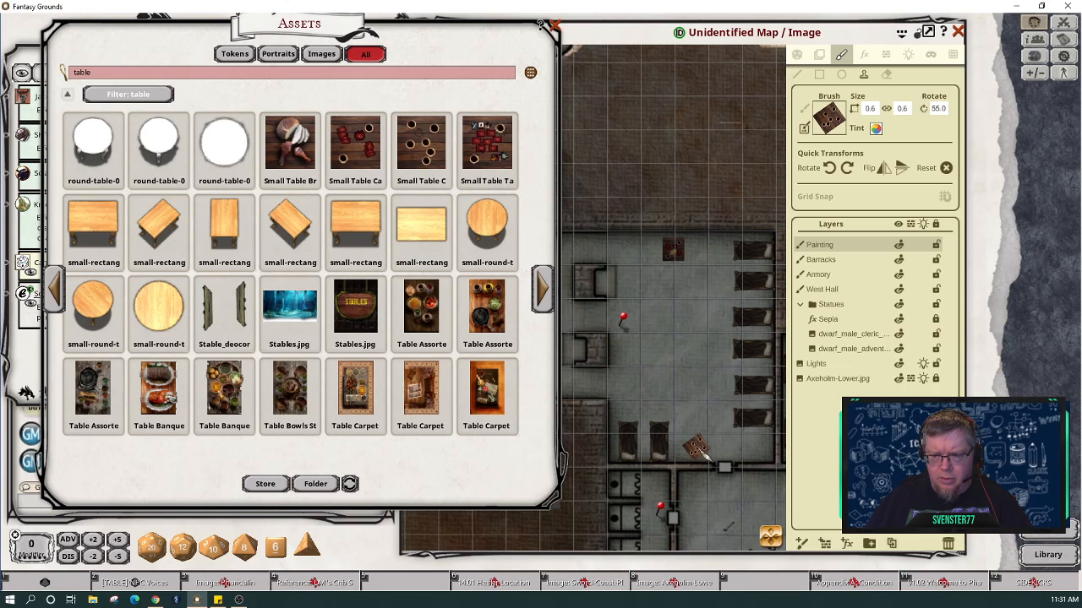
pyautogui.scroll(5, 698, 450)
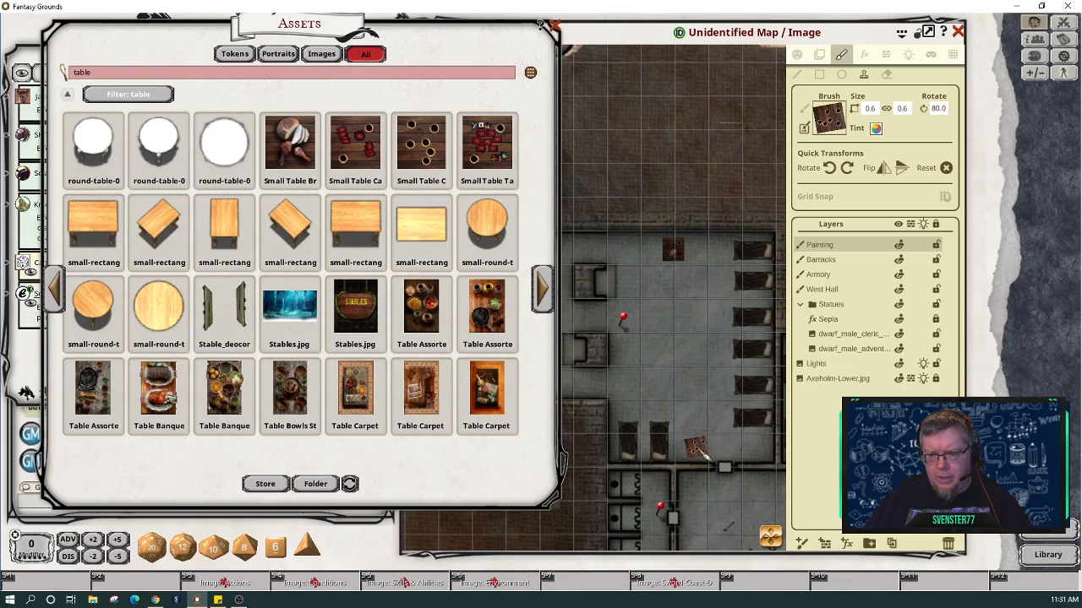
pyautogui.scroll(2, 698, 450)
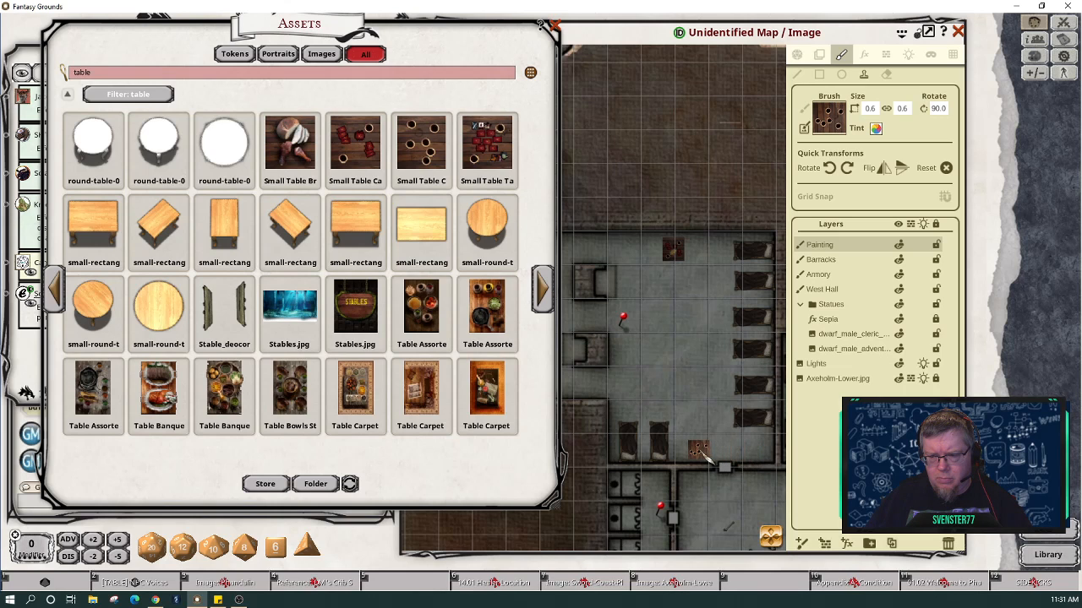
pyautogui.click(708, 461)
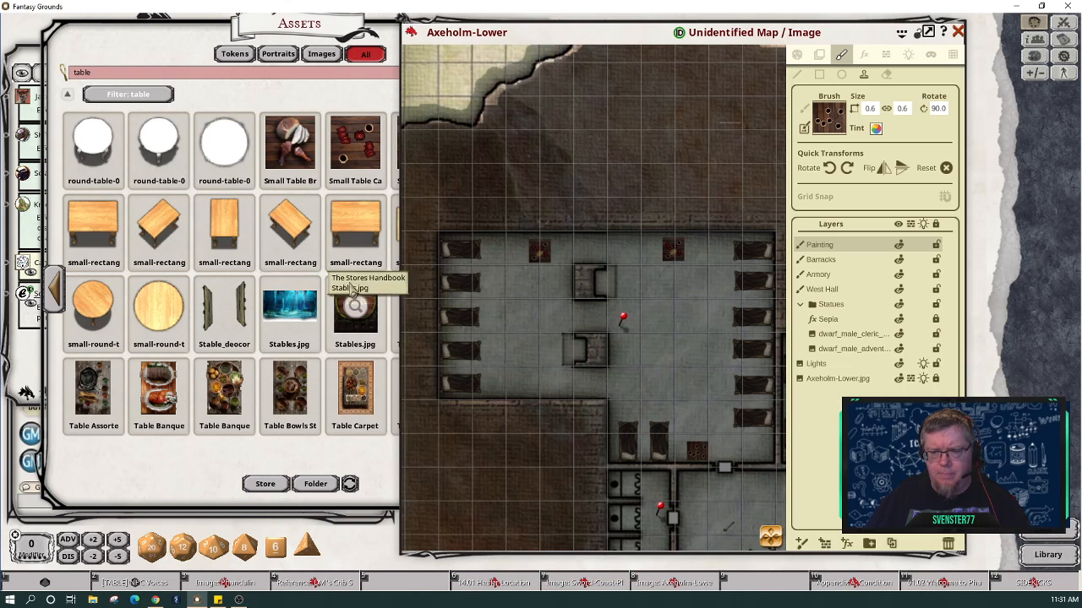
pyautogui.click(292, 106)
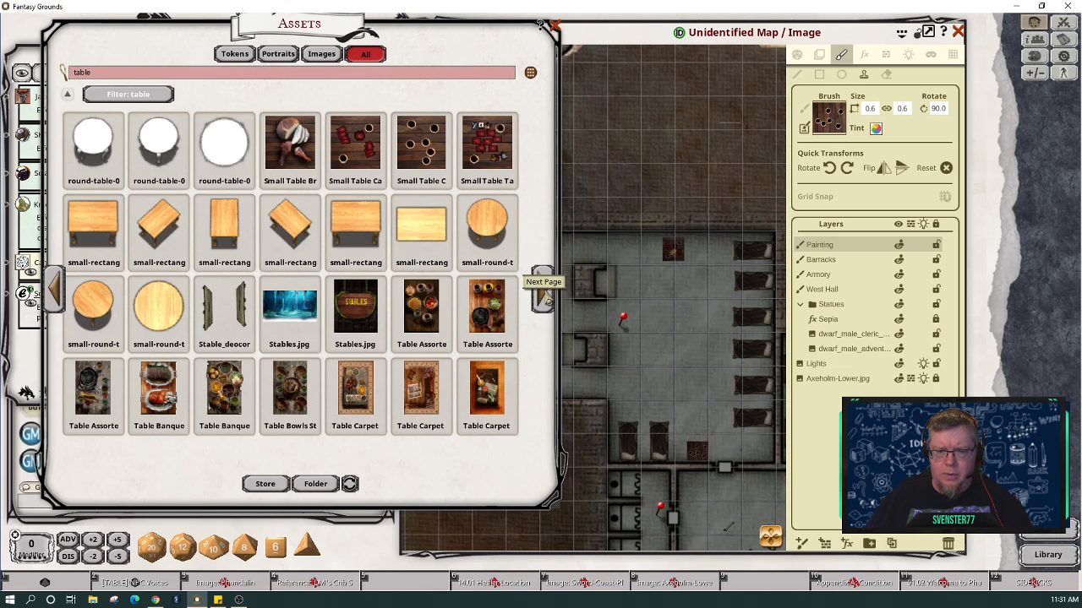
# Step: Page forward twice to the Table1_interior, TableAndChair and Timber Table assets
pyautogui.click(545, 299)
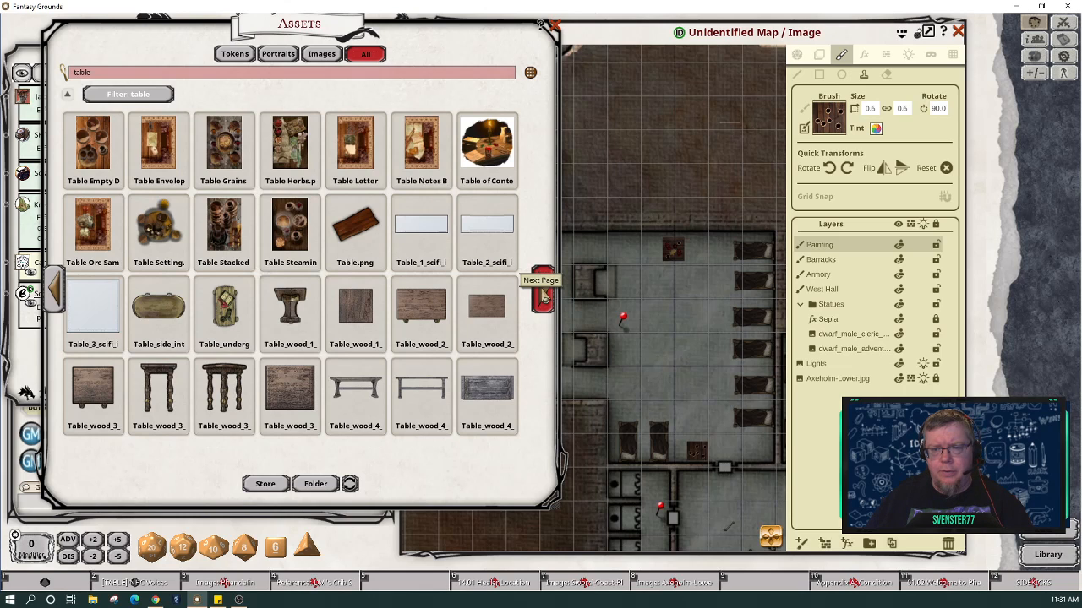
pyautogui.click(545, 297)
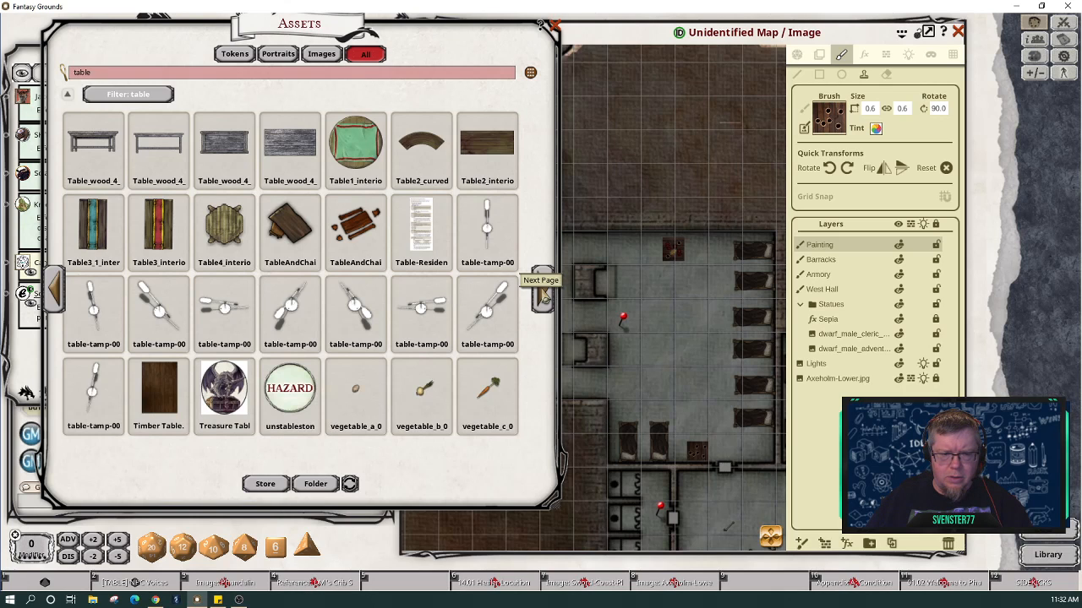
# Step: Load the TableAndChairs asset as the brush and rotate it to 295
pyautogui.moveTo(355, 230); pyautogui.dragTo(765, 153)
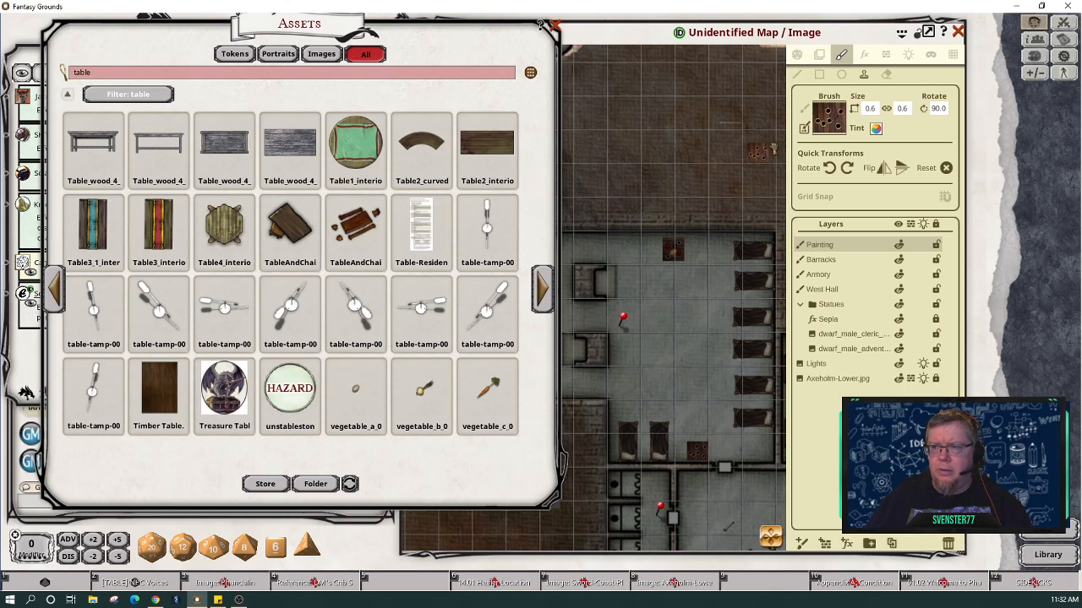
pyautogui.click(685, 329)
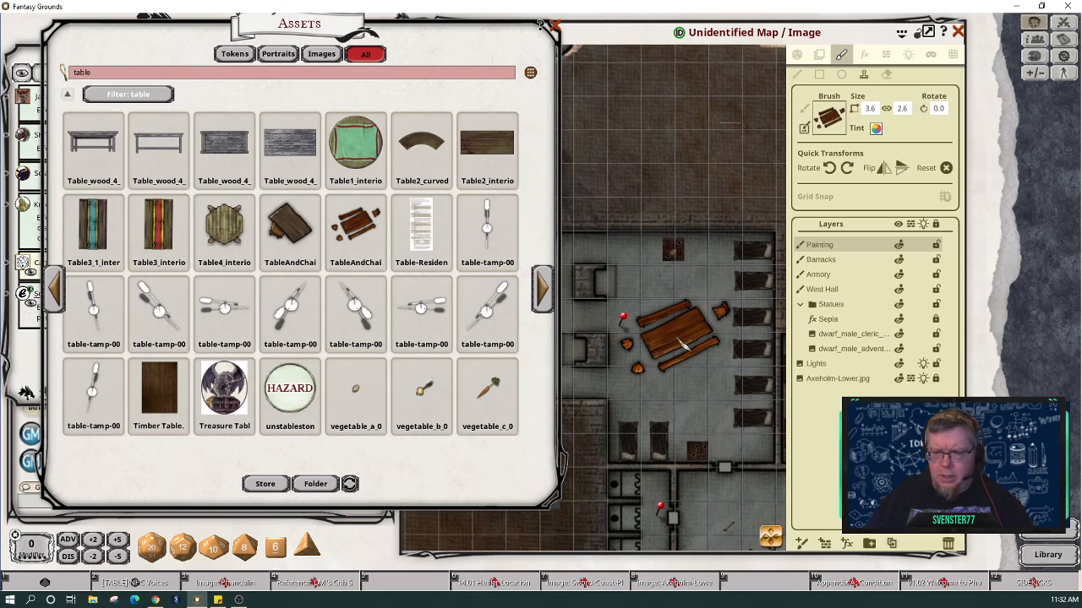
pyautogui.click(835, 170)
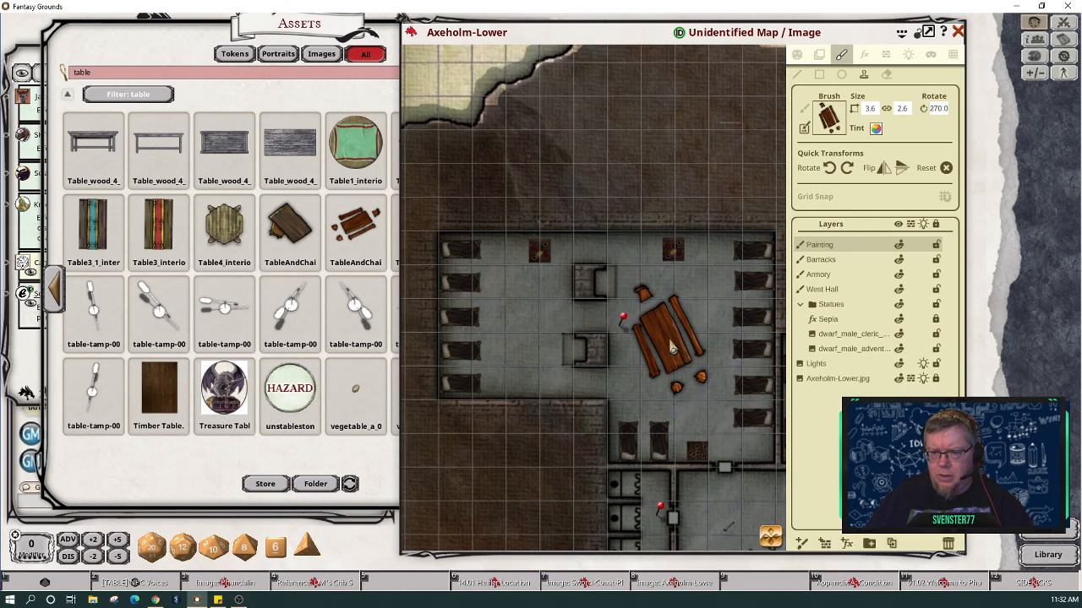
pyautogui.scroll(5, 672, 348)
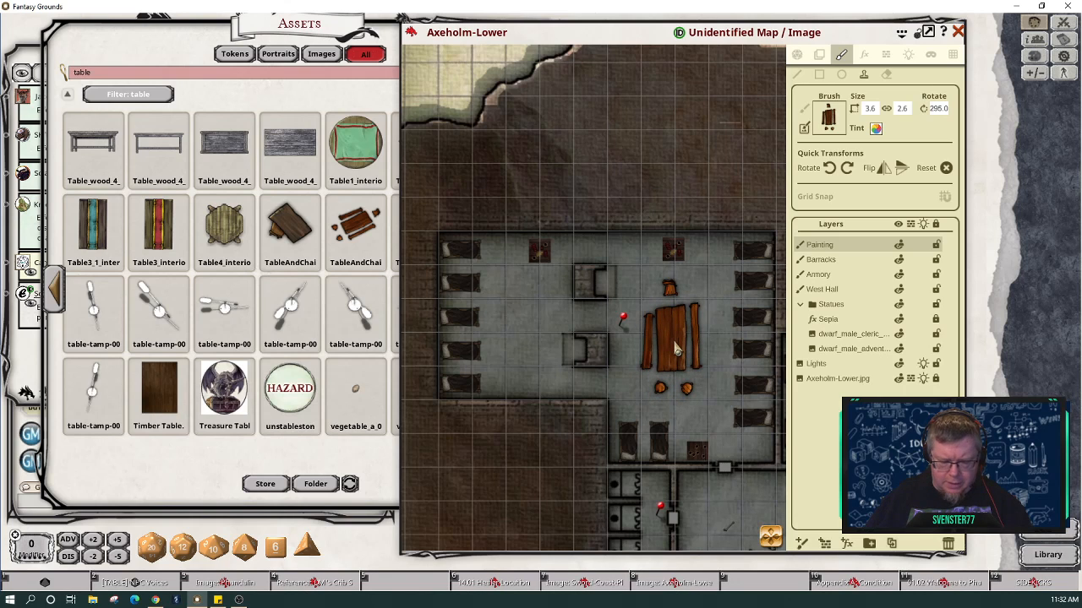
pyautogui.press('ctrl')
pyautogui.scroll(-1, 675, 348)
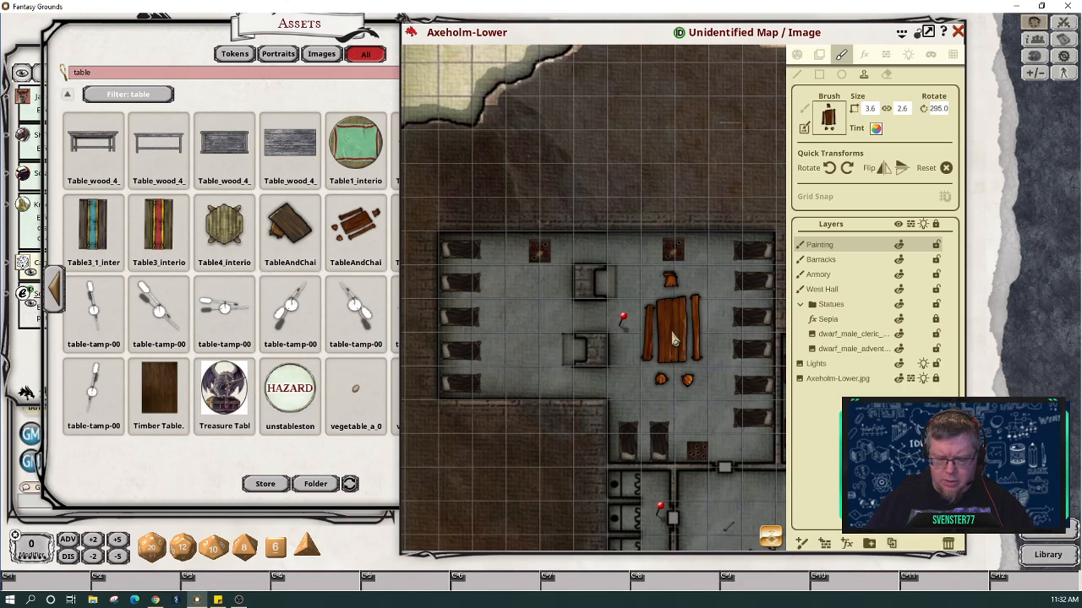
pyautogui.scroll(-1, 674, 342)
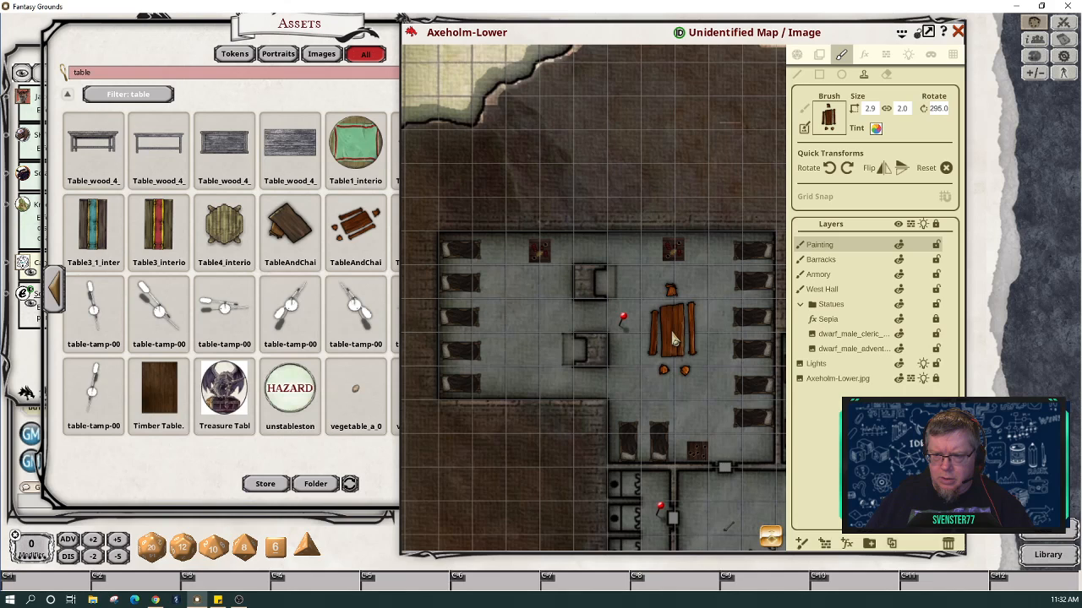
pyautogui.scroll(2, 675, 339)
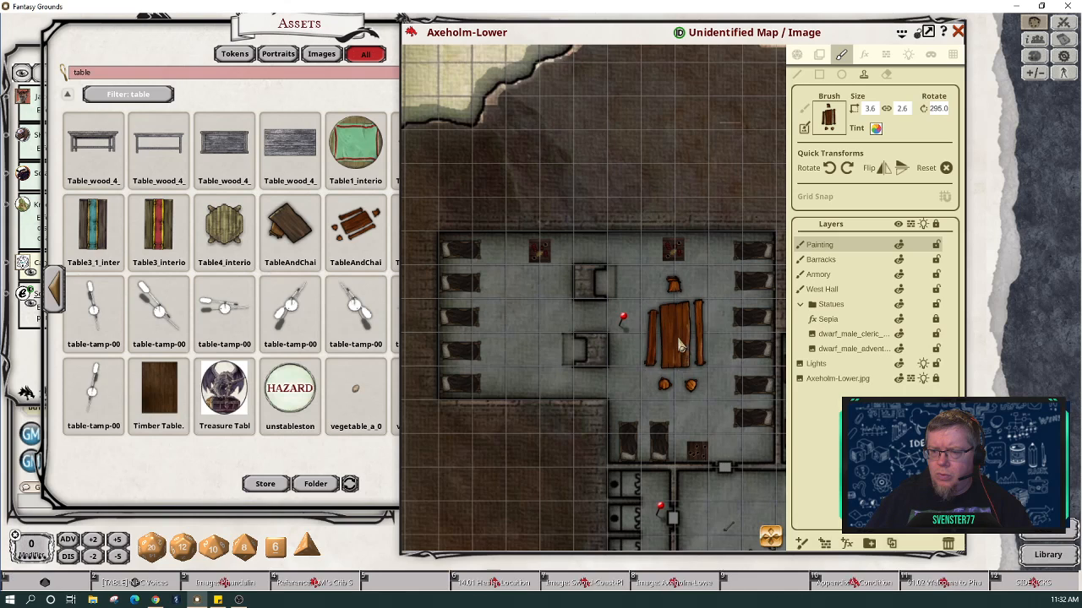
# Step: Set the table's width to 3.1 (height 2.2) and stamp it in the room's centre
pyautogui.click(869, 109)
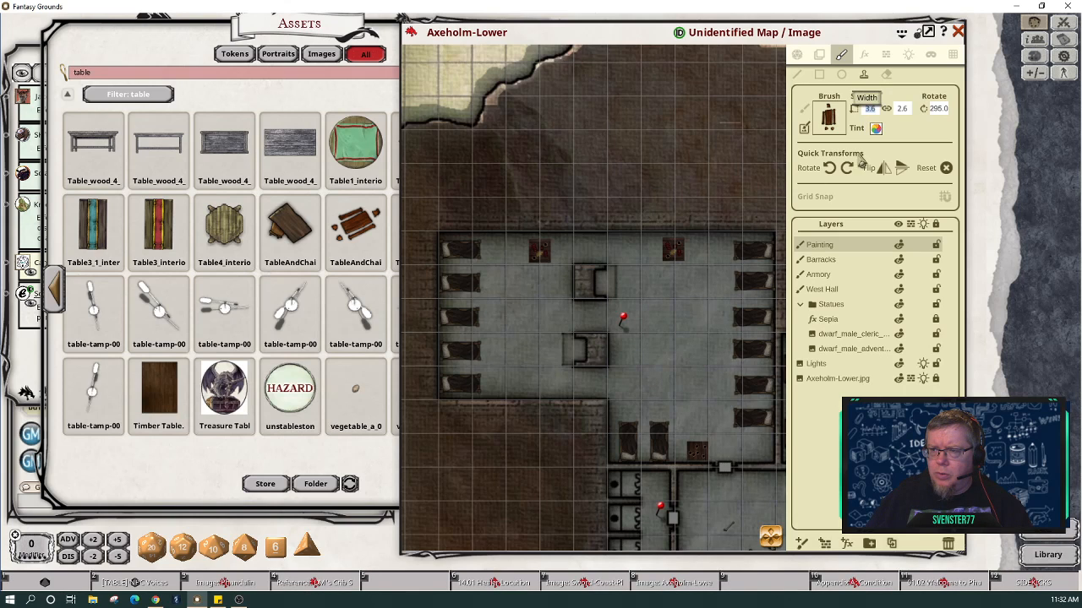
pyautogui.write('1')
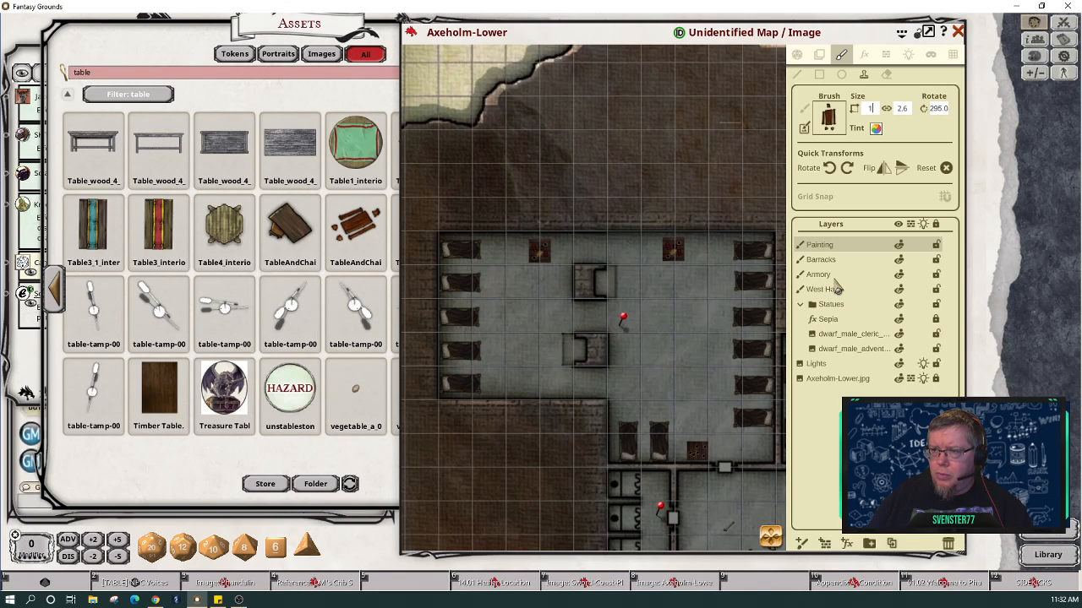
pyautogui.write('.3')
pyautogui.write('1')
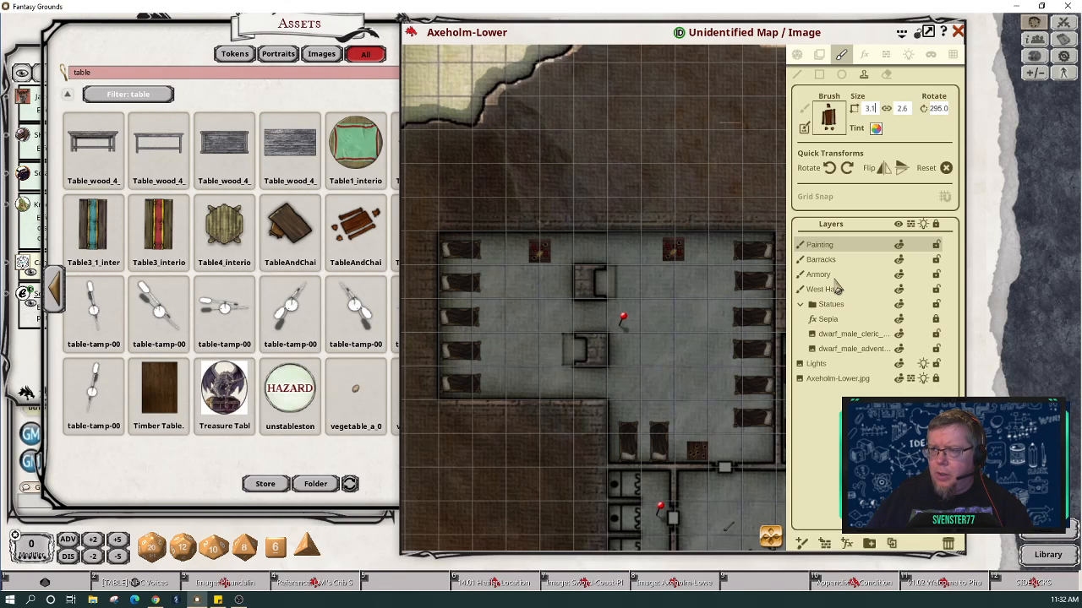
pyautogui.press('Return')
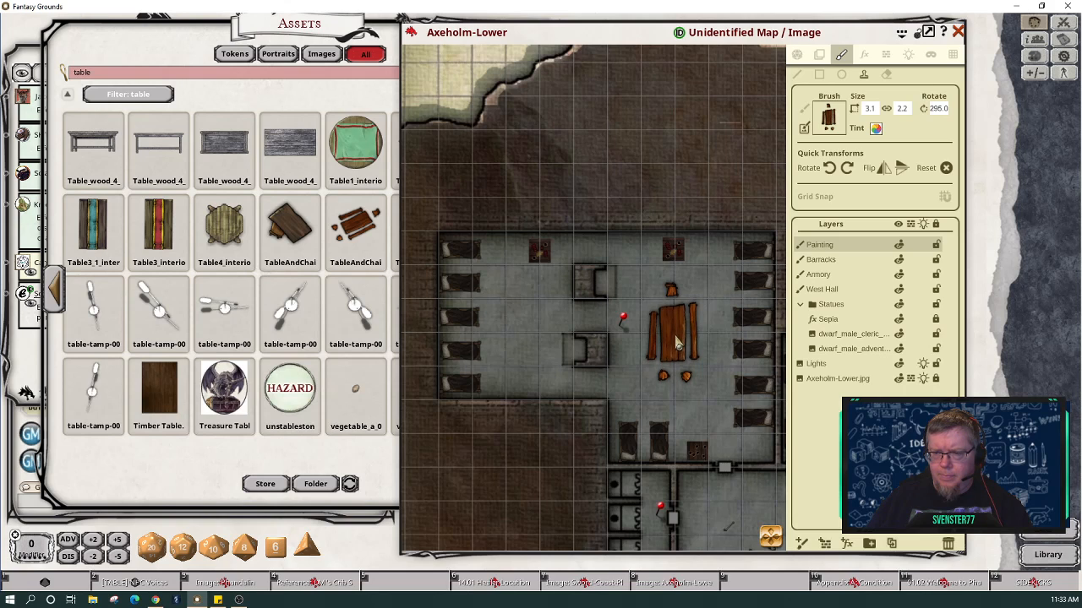
pyautogui.click(676, 352)
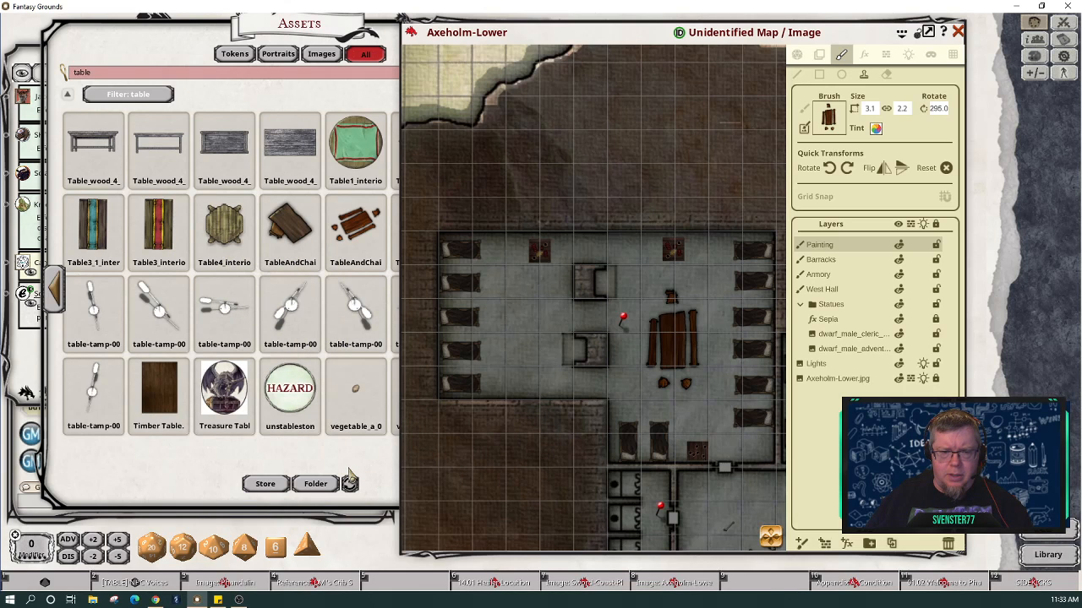
# Step: Load the round Table4_interior asset as the brush and return to the Axeholm-Lower map
pyautogui.click(234, 237)
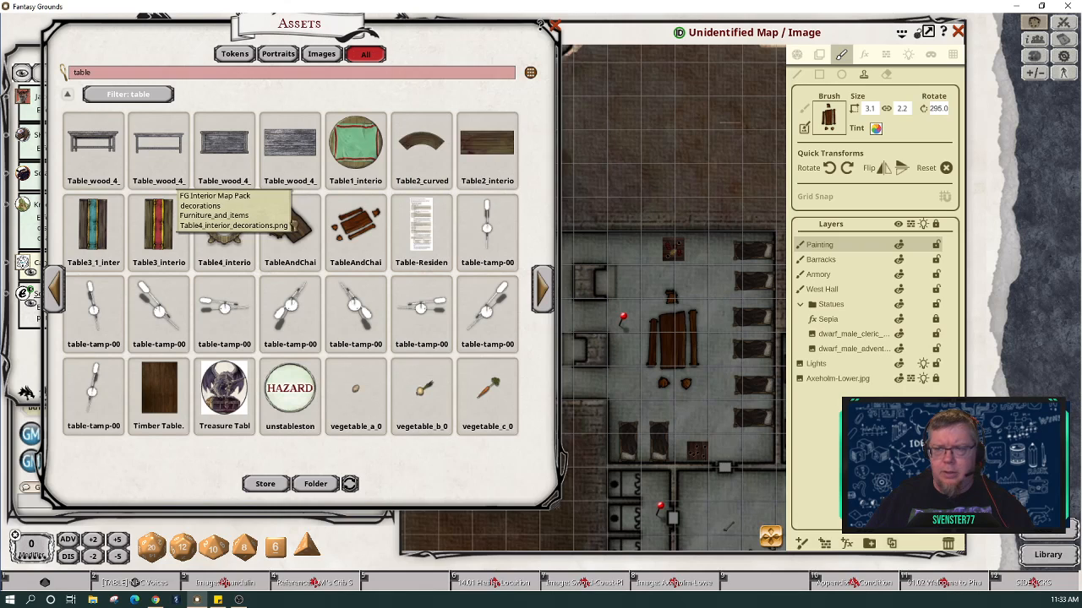
pyautogui.moveTo(294, 227); pyautogui.dragTo(829, 119)
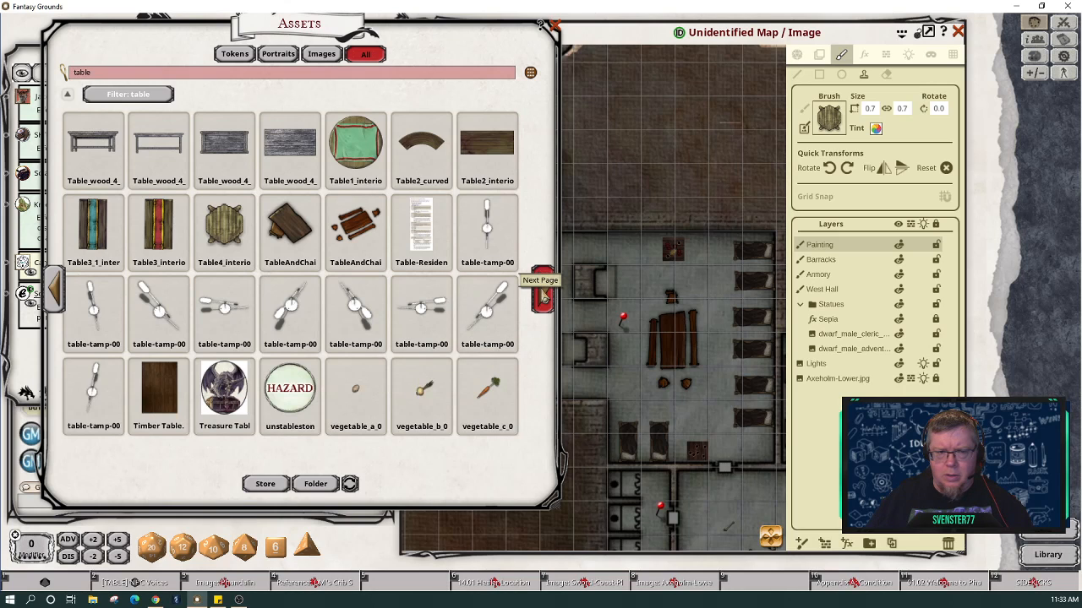
pyautogui.click(542, 291)
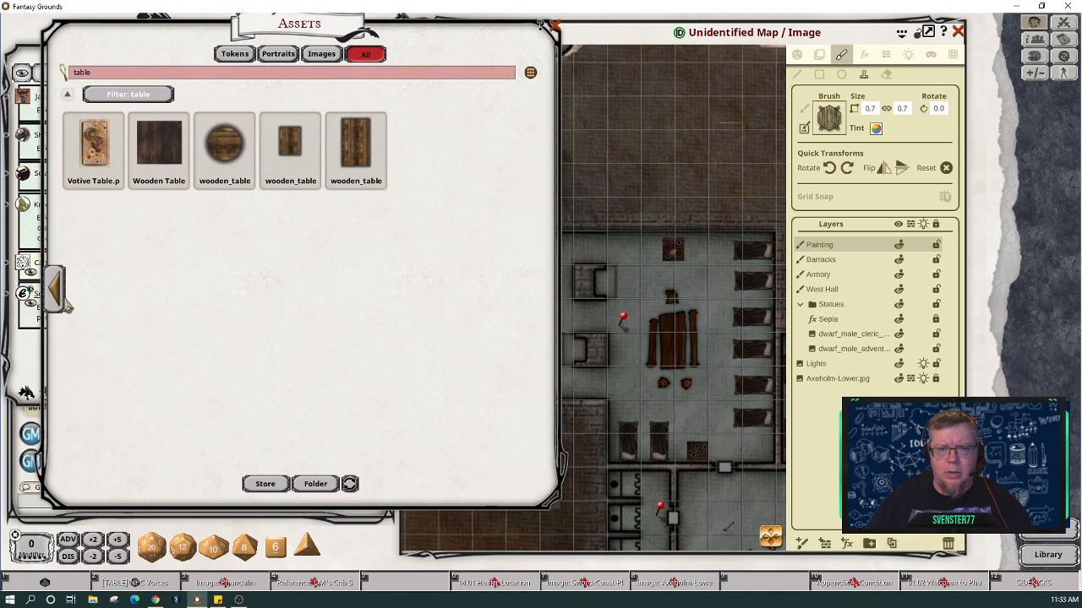
pyautogui.click(54, 295)
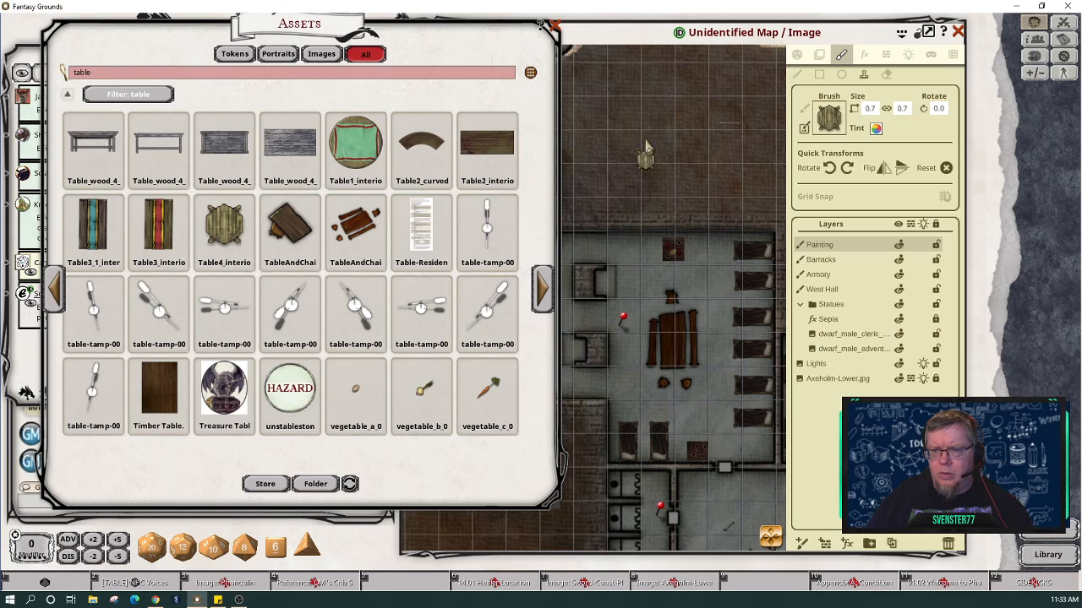
pyautogui.click(622, 36)
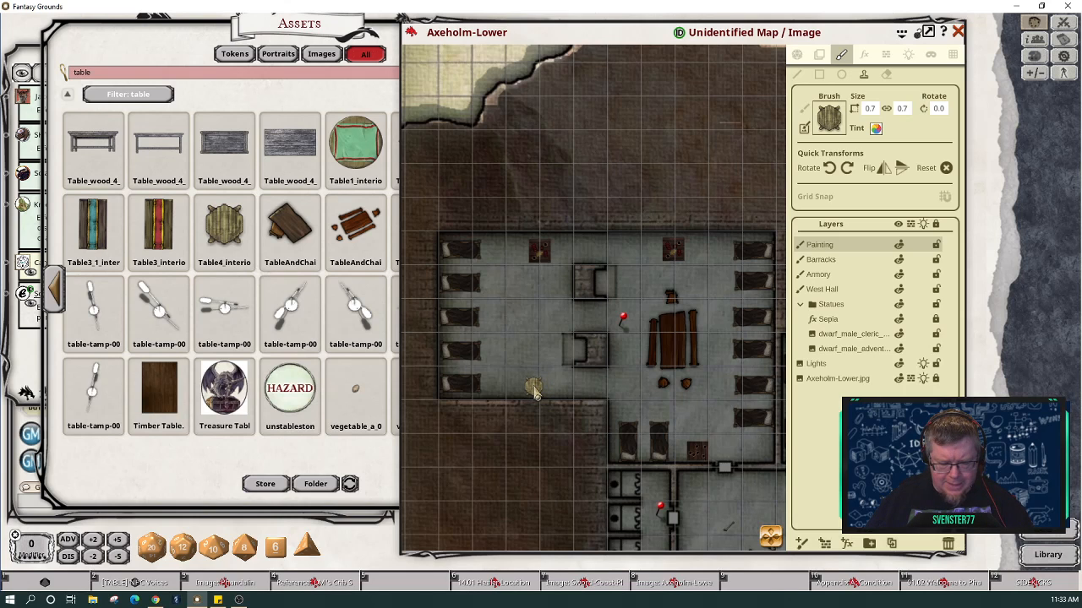
# Step: Stamp two 0.9-size round tables on the barracks' west side, turning the second one 35°
pyautogui.scroll(2, 534, 393)
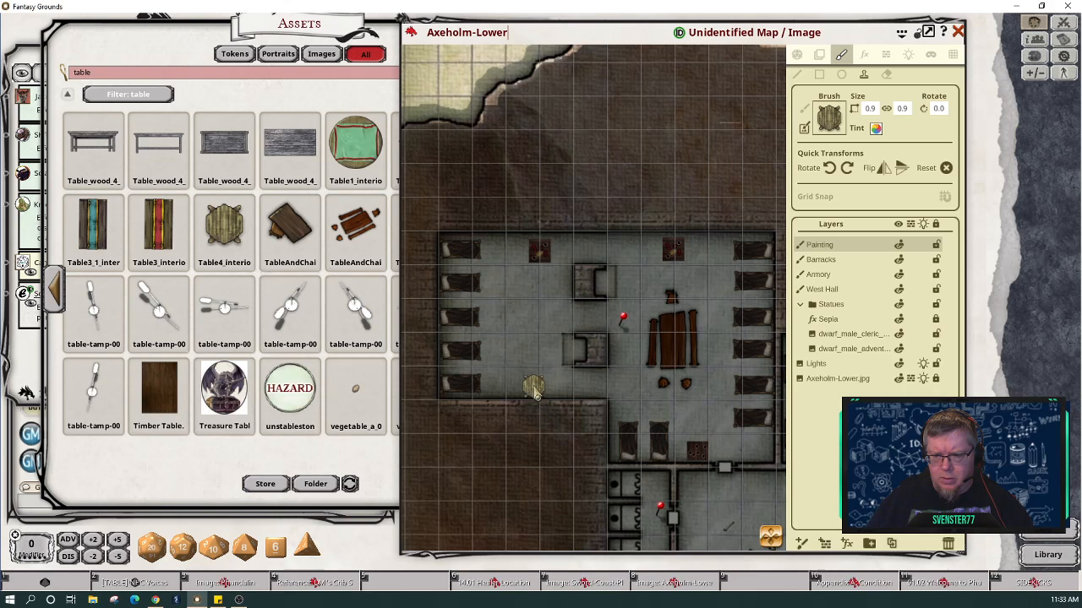
pyautogui.click(541, 389)
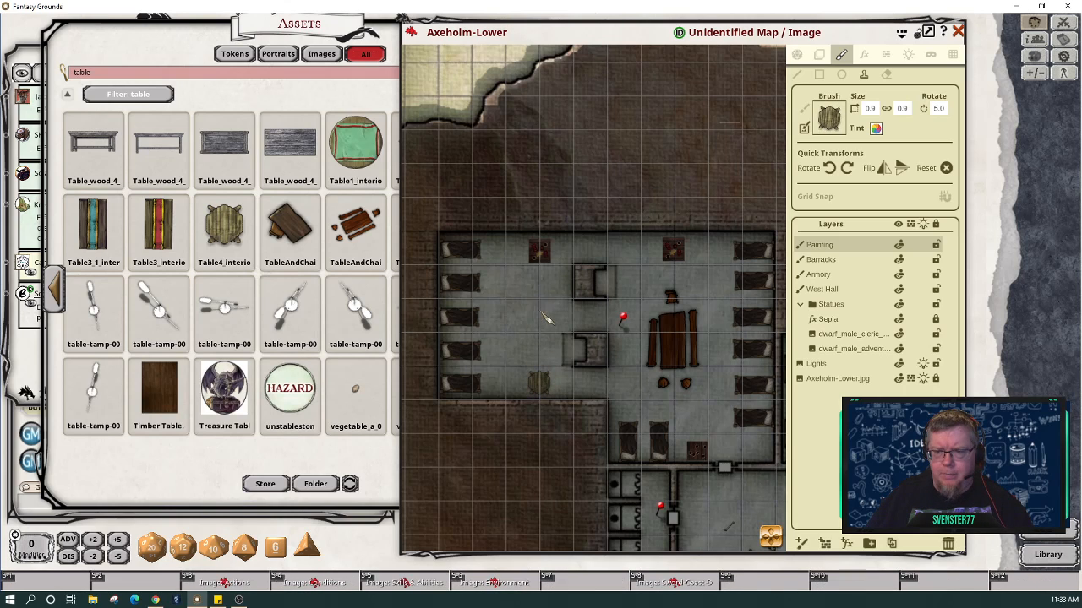
pyautogui.scroll(2, 539, 311)
pyautogui.scroll(1, 542, 313)
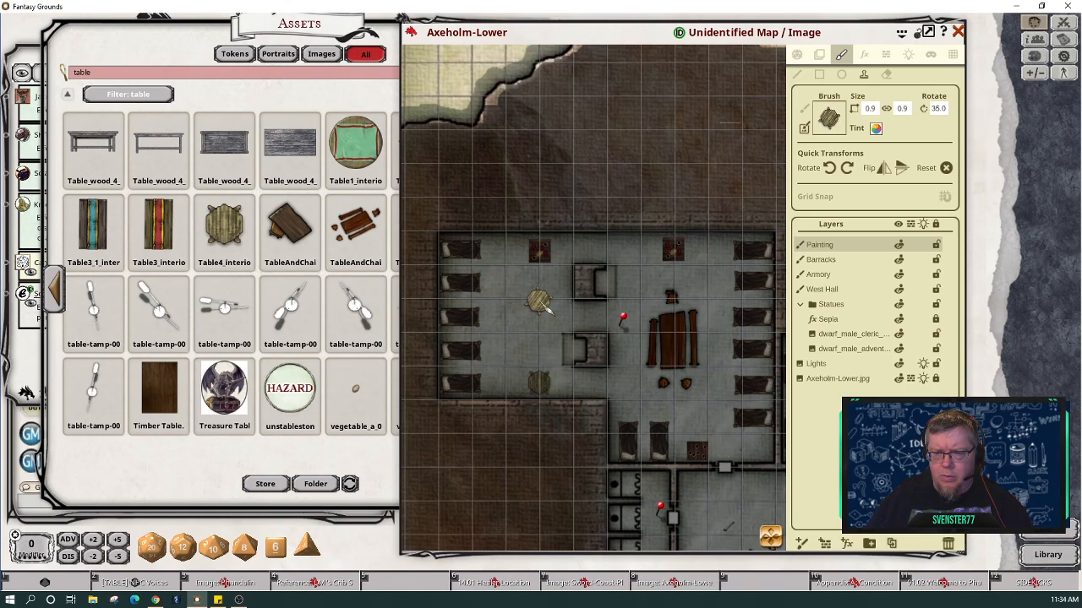
pyautogui.click(545, 306)
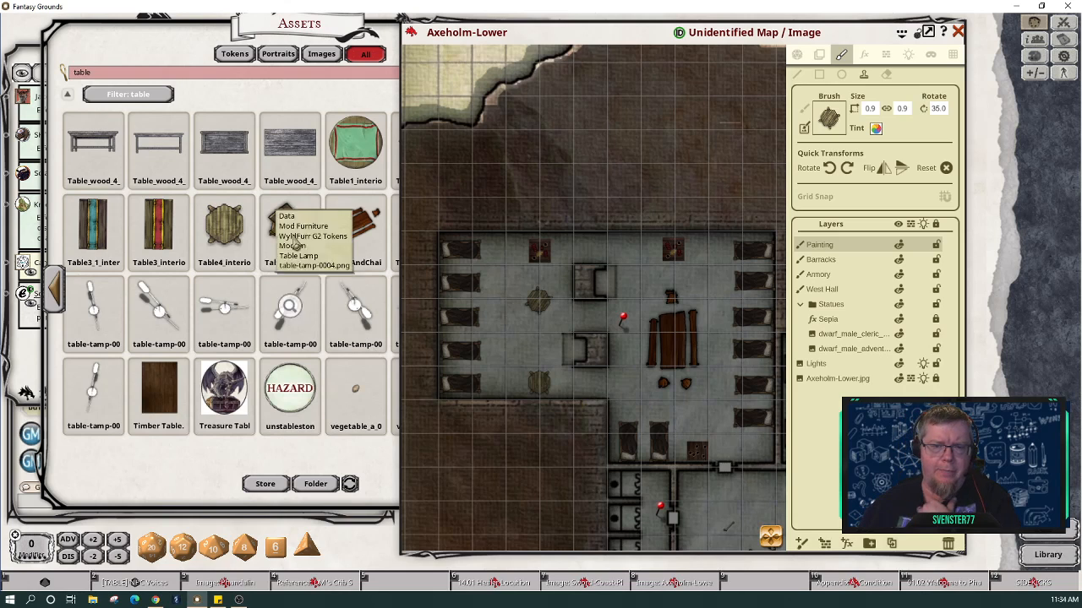
pyautogui.click(159, 78)
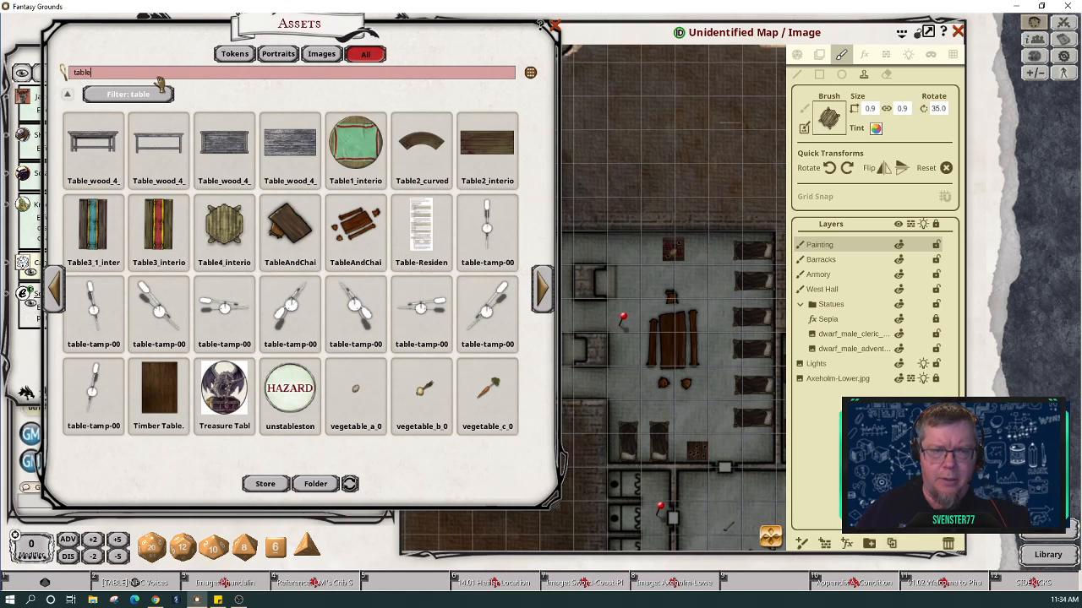
# Step: Search the assets for 'chair' and load Chair.png into the Brush box
pyautogui.press('BackSpace')
pyautogui.press('BackSpace')
pyautogui.press('BackSpace')
pyautogui.press('BackSpace')
pyautogui.press('BackSpace')
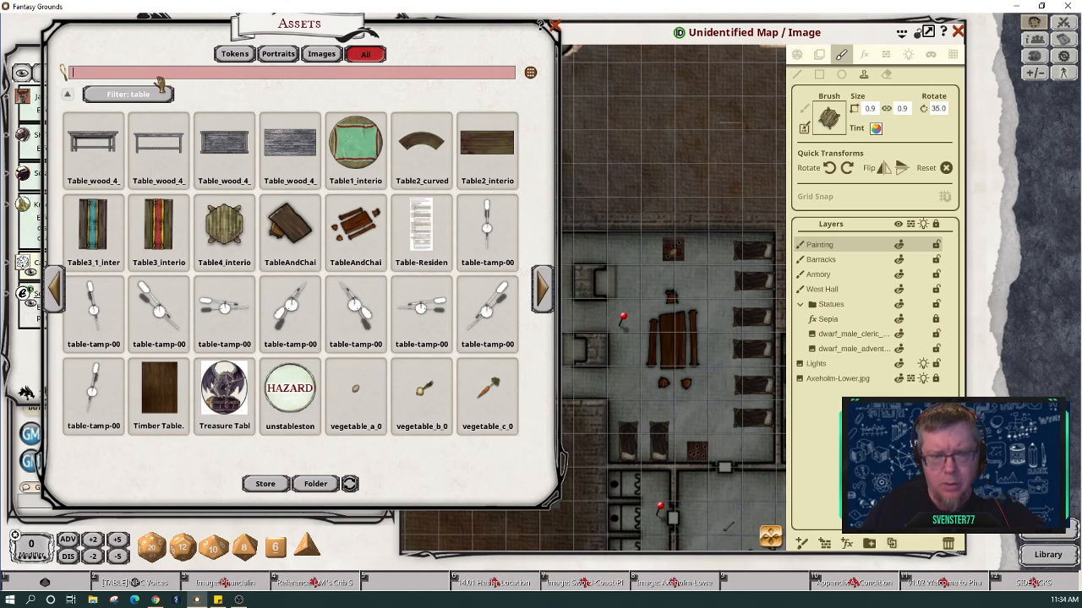
pyautogui.write('chair')
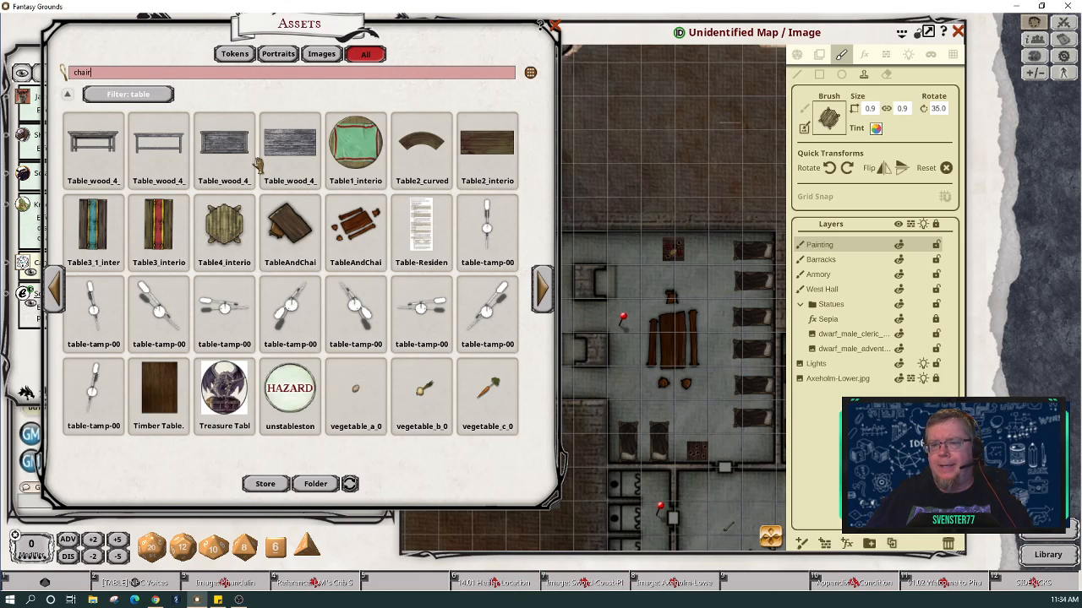
pyautogui.press('Return')
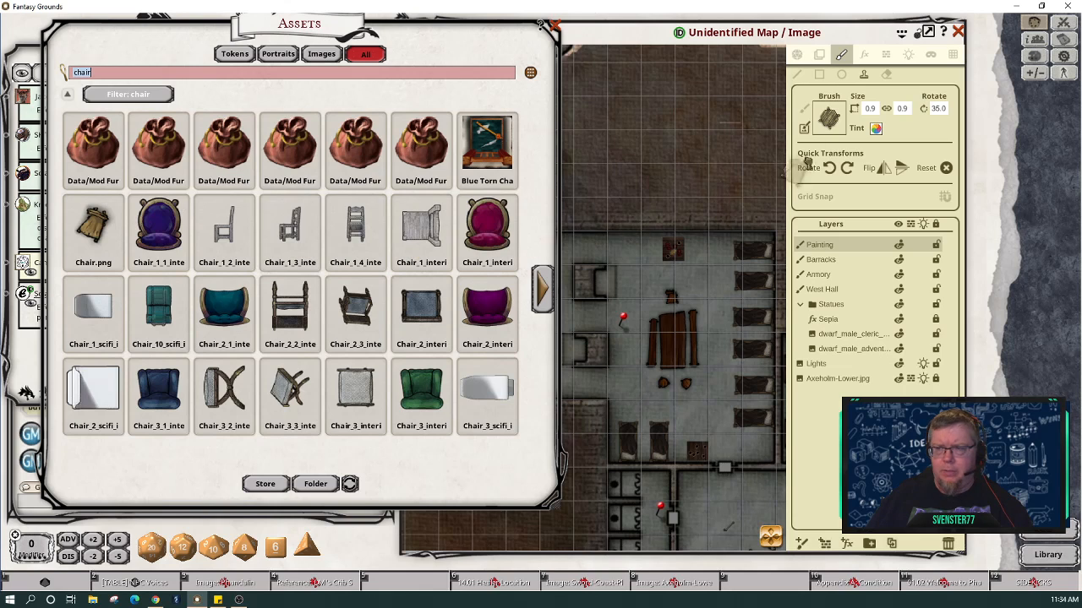
pyautogui.moveTo(808, 162); pyautogui.dragTo(833, 126)
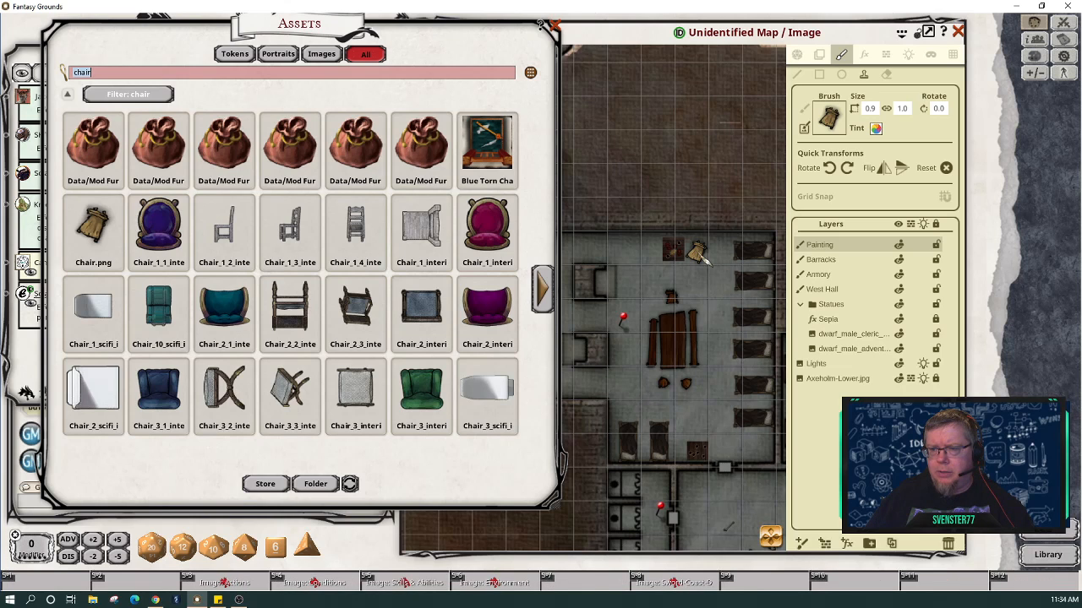
pyautogui.keyDown('shift'); pyautogui.scroll(1, 706, 261); pyautogui.keyUp('shift')
pyautogui.keyDown('ctrl'); pyautogui.scroll(-2, 706, 261); pyautogui.keyUp('ctrl')
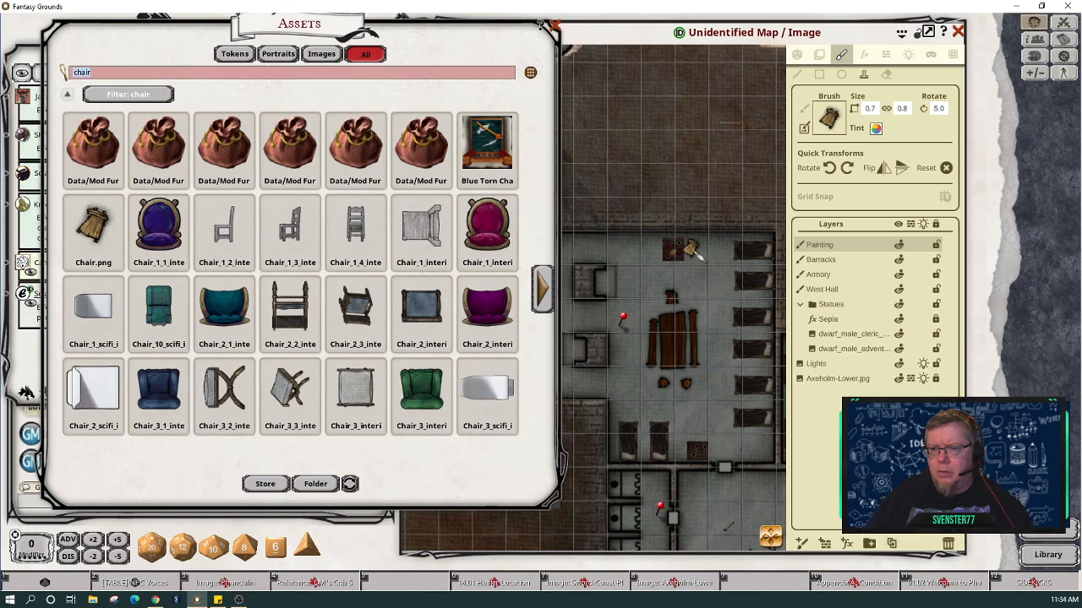
# Step: Mirror the chair brush horizontally and stamp chairs at the upper-right and top-left tables
pyautogui.click(693, 248)
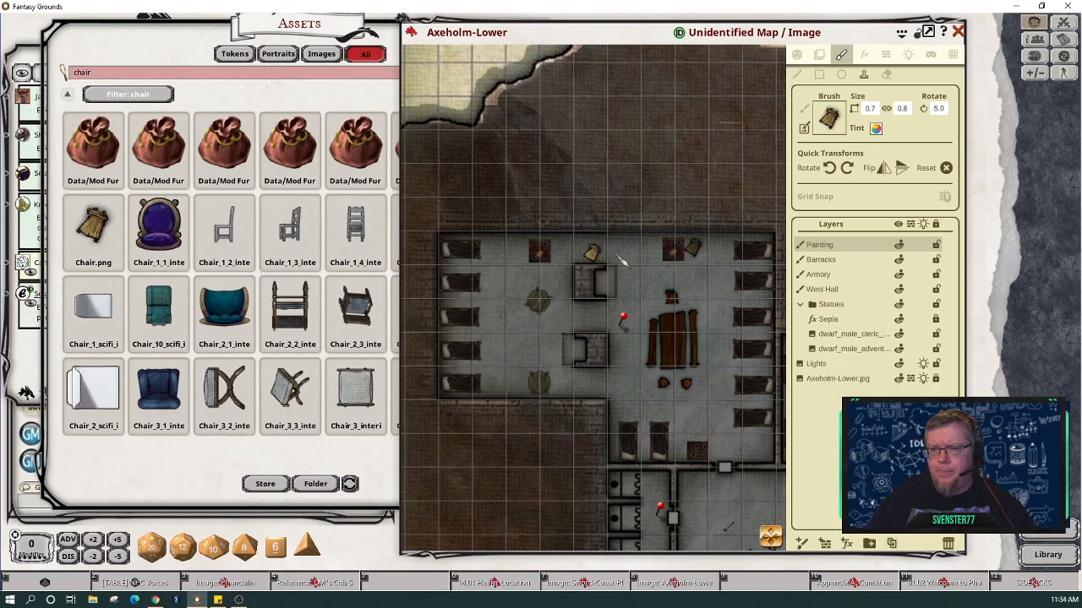
pyautogui.click(884, 169)
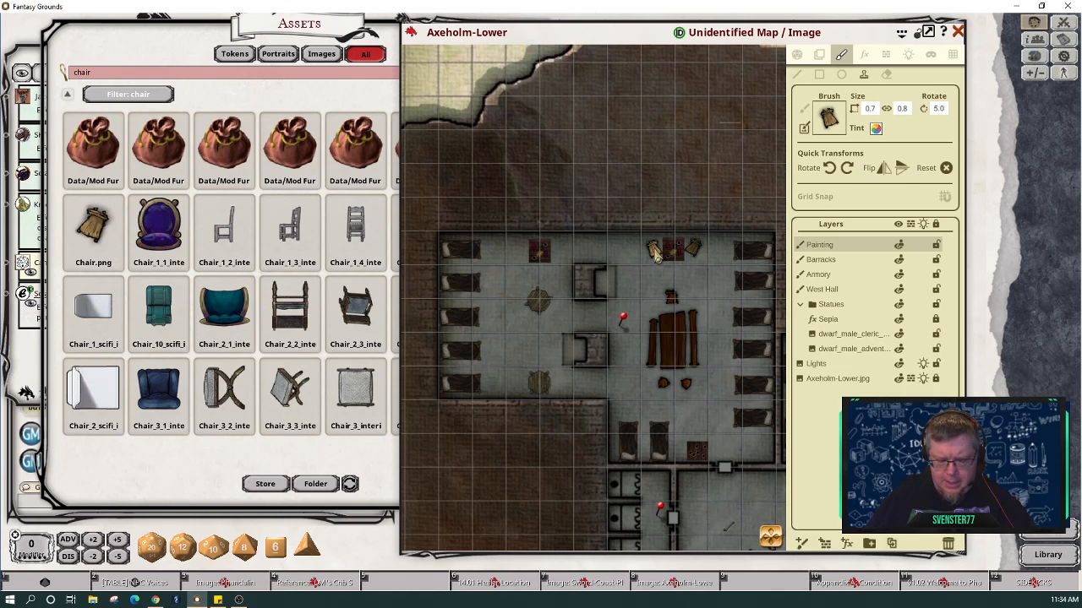
pyautogui.scroll(2, 658, 259)
pyautogui.scroll(-5, 658, 255)
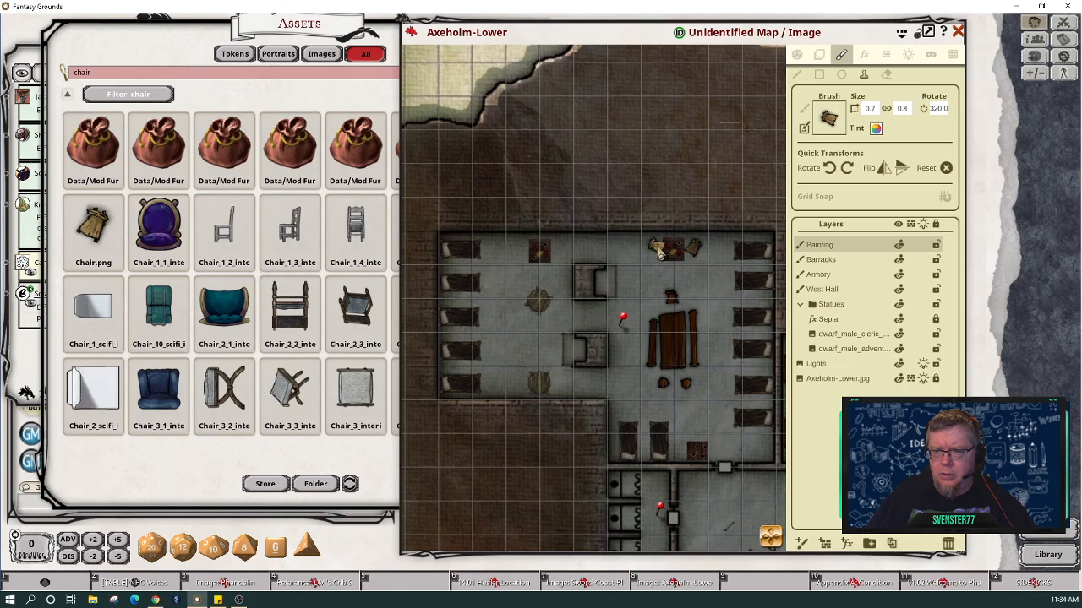
pyautogui.click(655, 248)
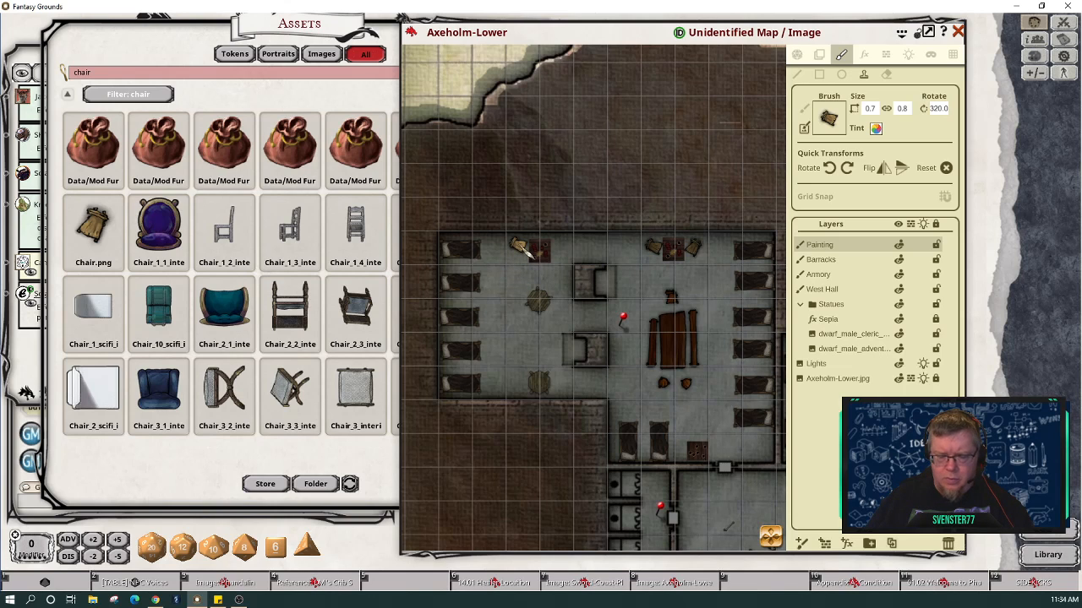
pyautogui.scroll(3, 520, 247)
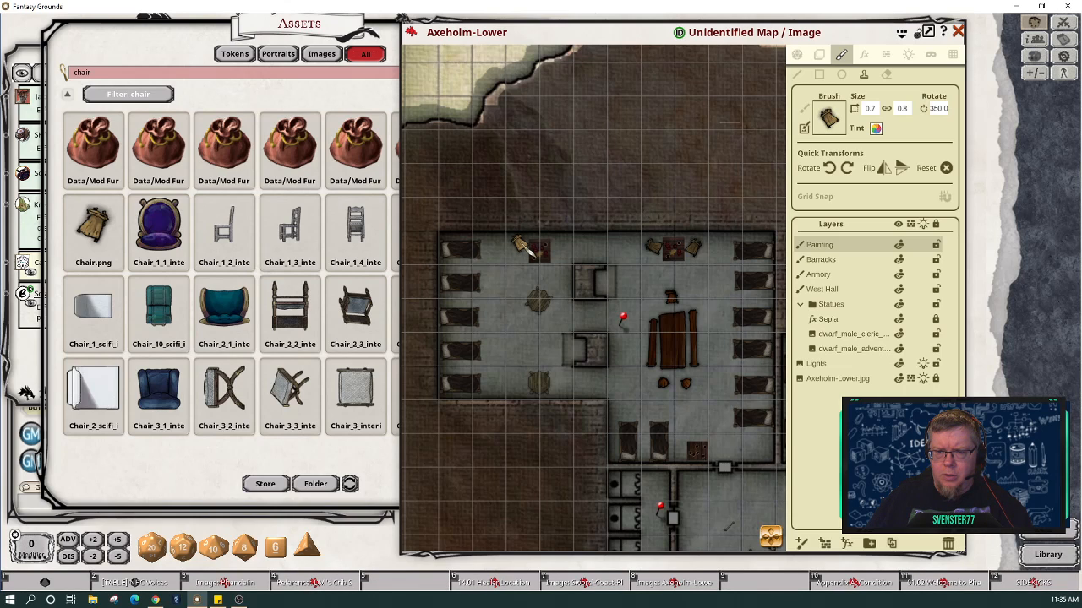
pyautogui.click(519, 247)
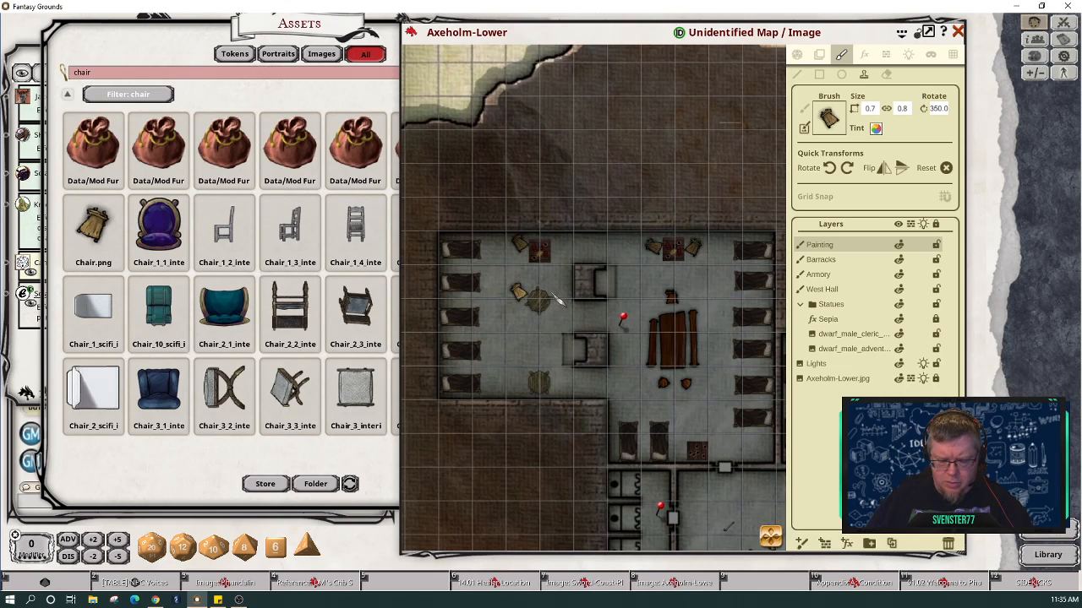
# Step: Flip the chair brush vertically and stamp chairs beside the two round tables
pyautogui.click(902, 170)
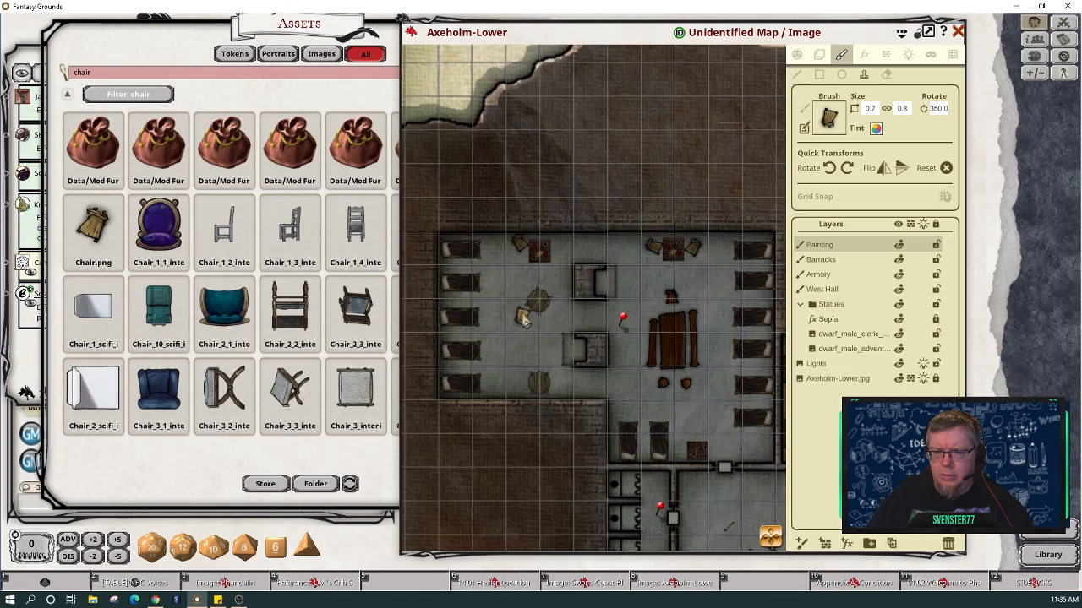
pyautogui.click(525, 317)
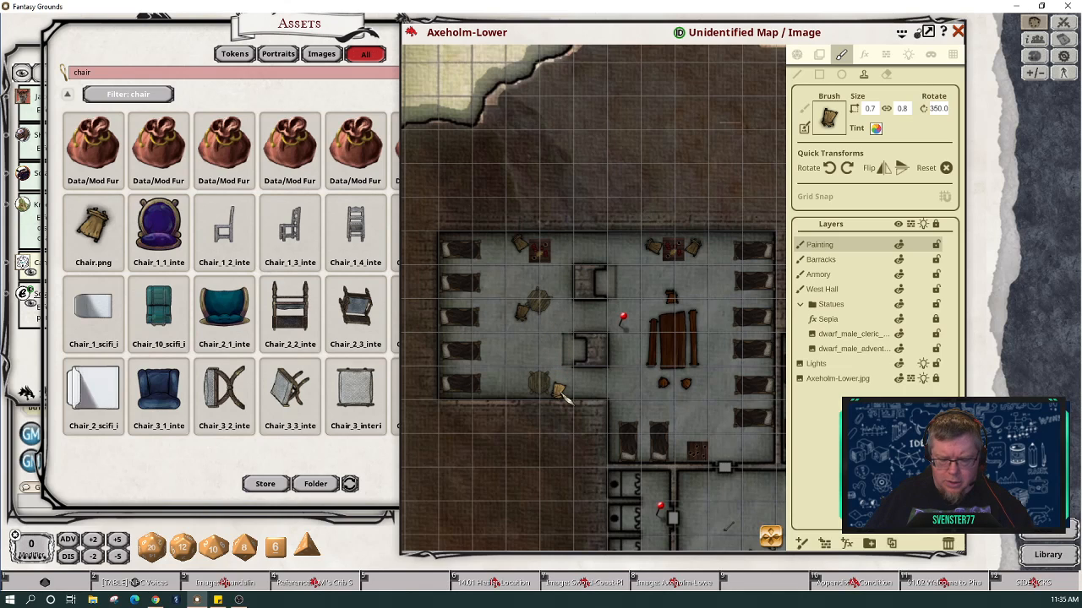
pyautogui.scroll(-7, 561, 393)
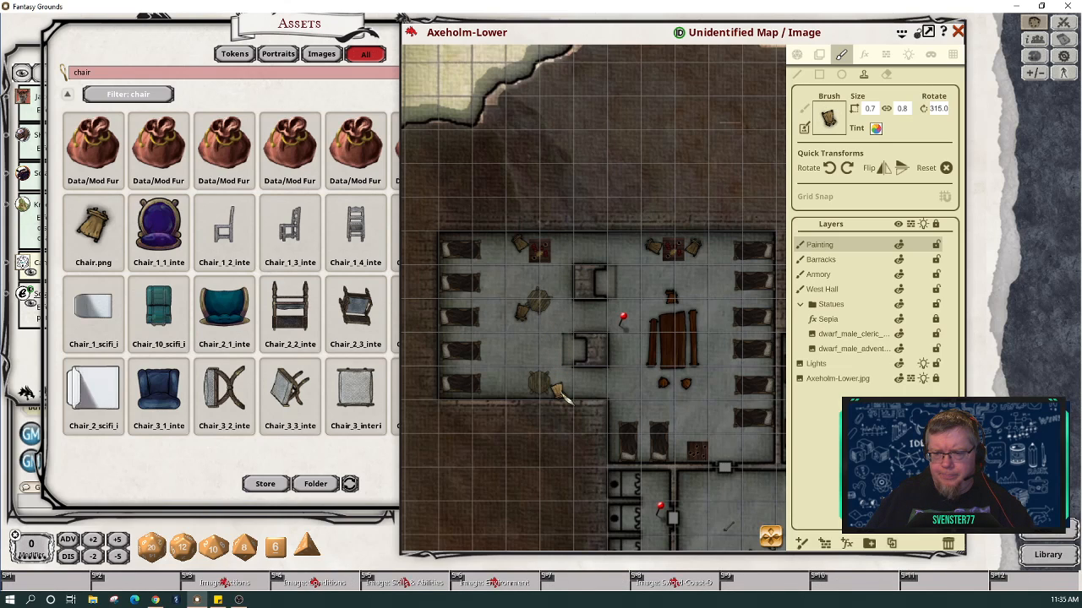
pyautogui.click(561, 393)
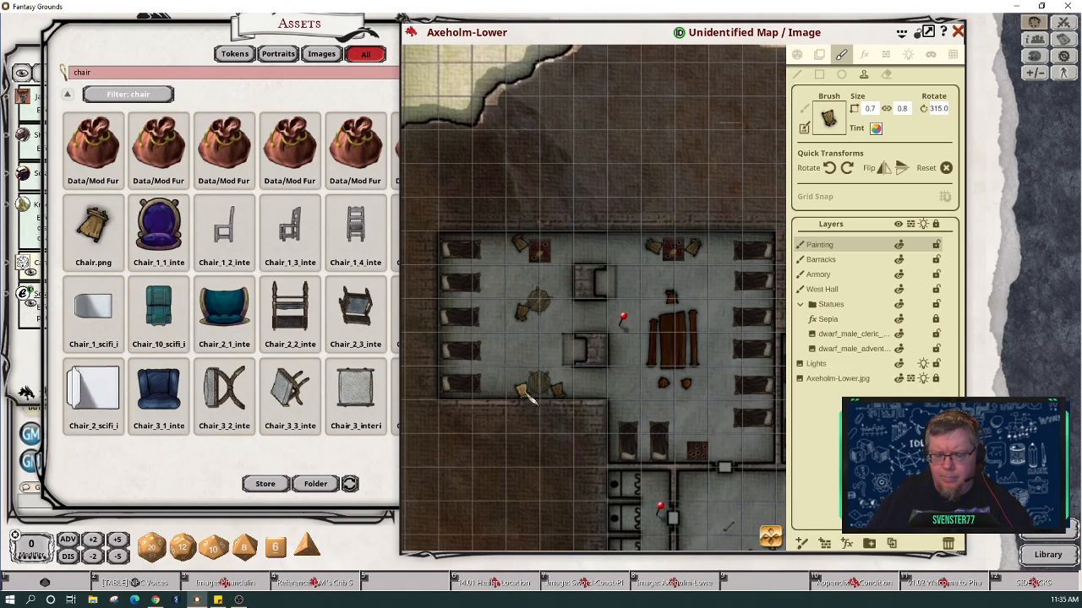
pyautogui.scroll(3, 526, 399)
pyautogui.scroll(2, 525, 399)
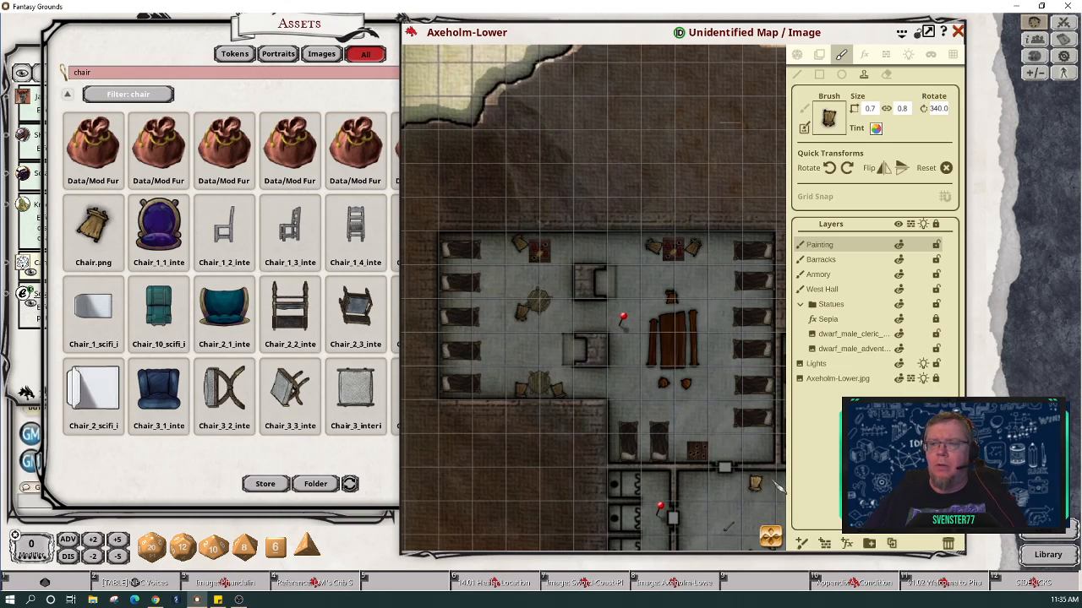
# Step: Switch to the Play tool, zoom out, and pan east to the ruined hall
pyautogui.click(799, 54)
pyautogui.scroll(-3, 728, 334)
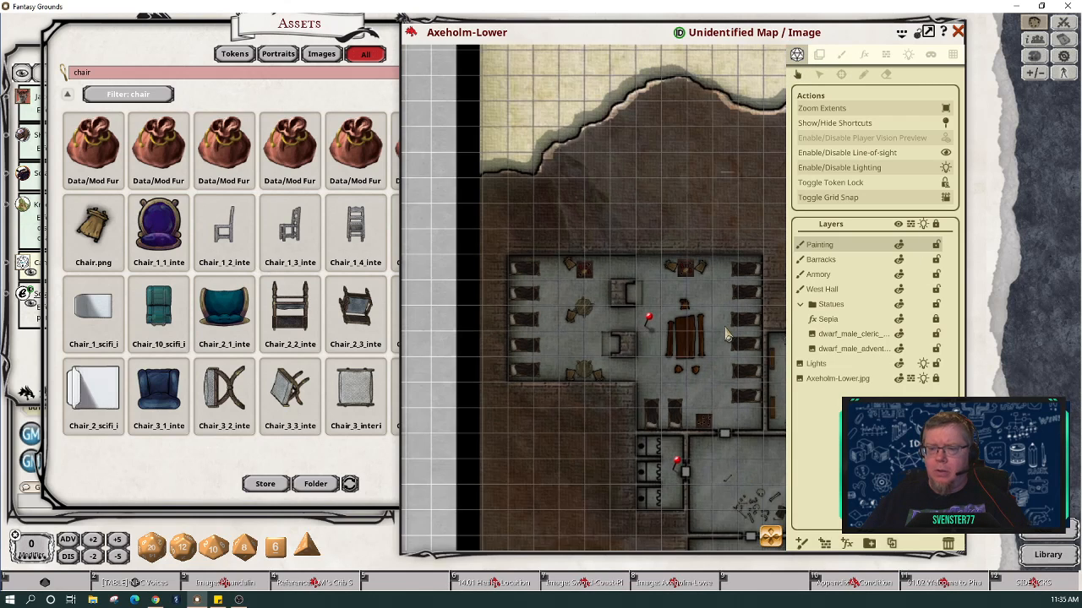
pyautogui.moveTo(775, 538); pyautogui.dragTo(842, 541)
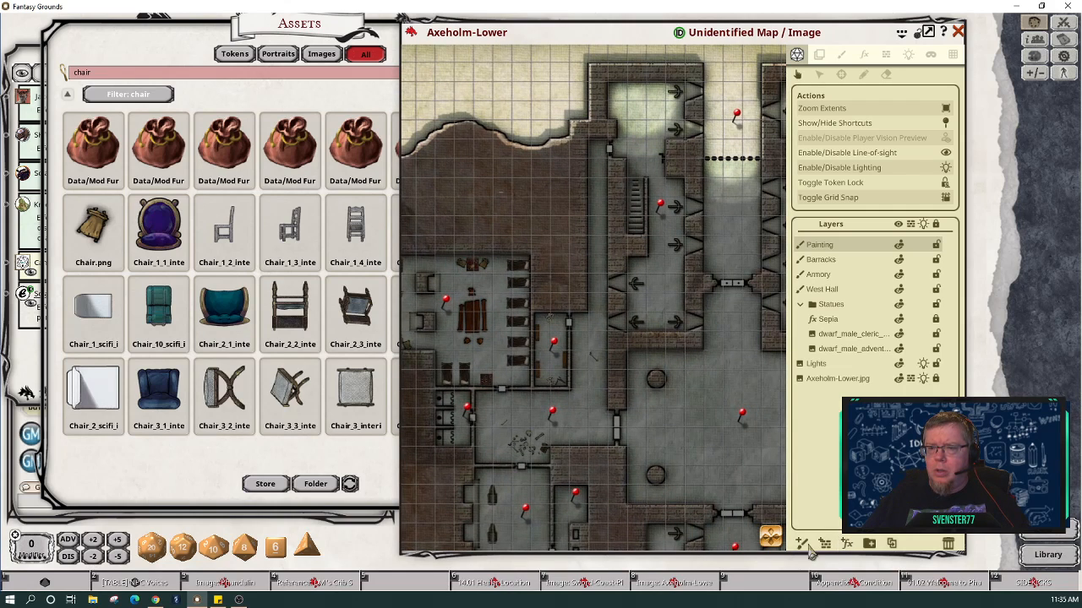
pyautogui.moveTo(774, 538); pyautogui.dragTo(742, 507)
pyautogui.scroll(-4, 615, 469)
pyautogui.scroll(3, 614, 396)
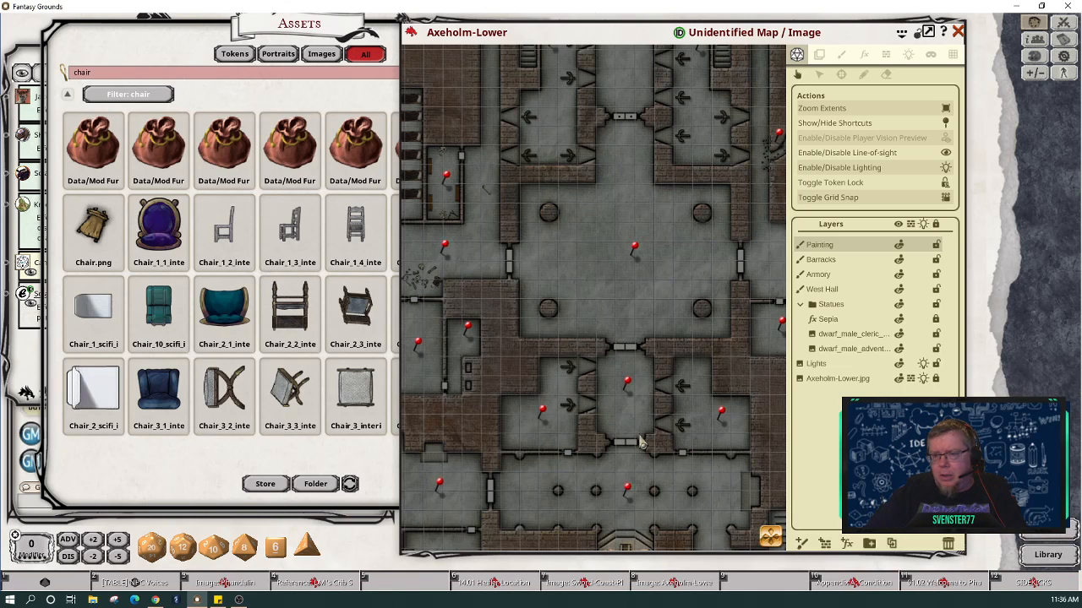
pyautogui.moveTo(756, 542); pyautogui.dragTo(750, 536)
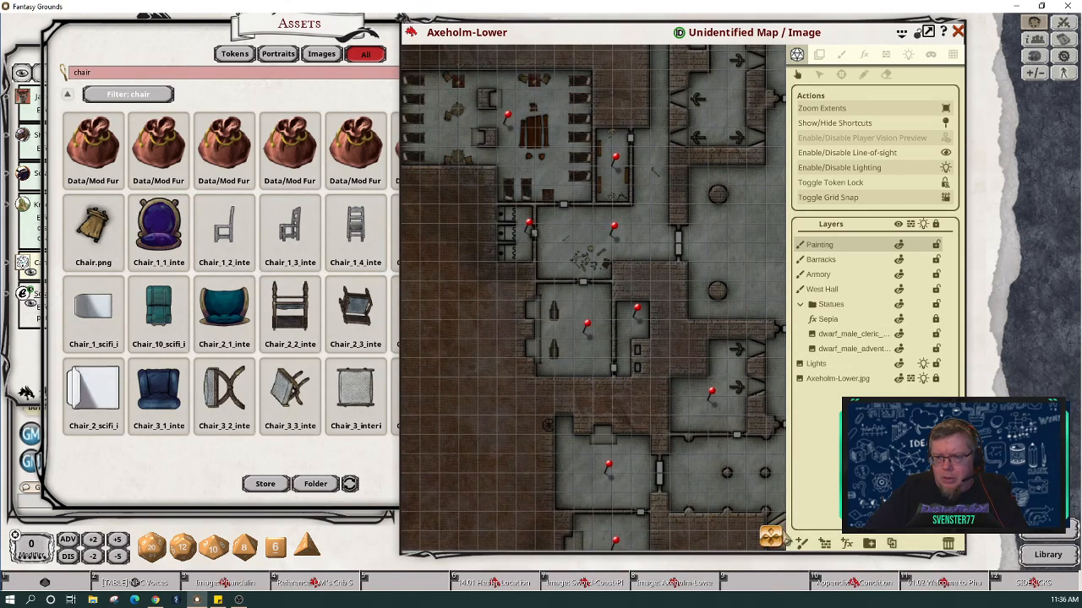
pyautogui.moveTo(777, 541); pyautogui.dragTo(848, 545)
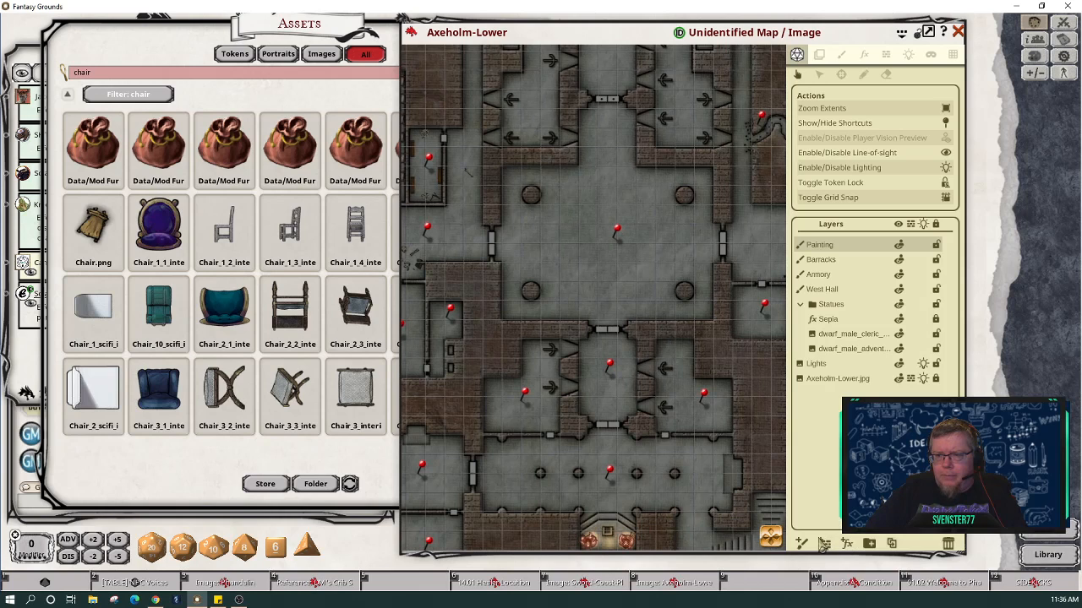
pyautogui.moveTo(771, 538); pyautogui.dragTo(791, 534)
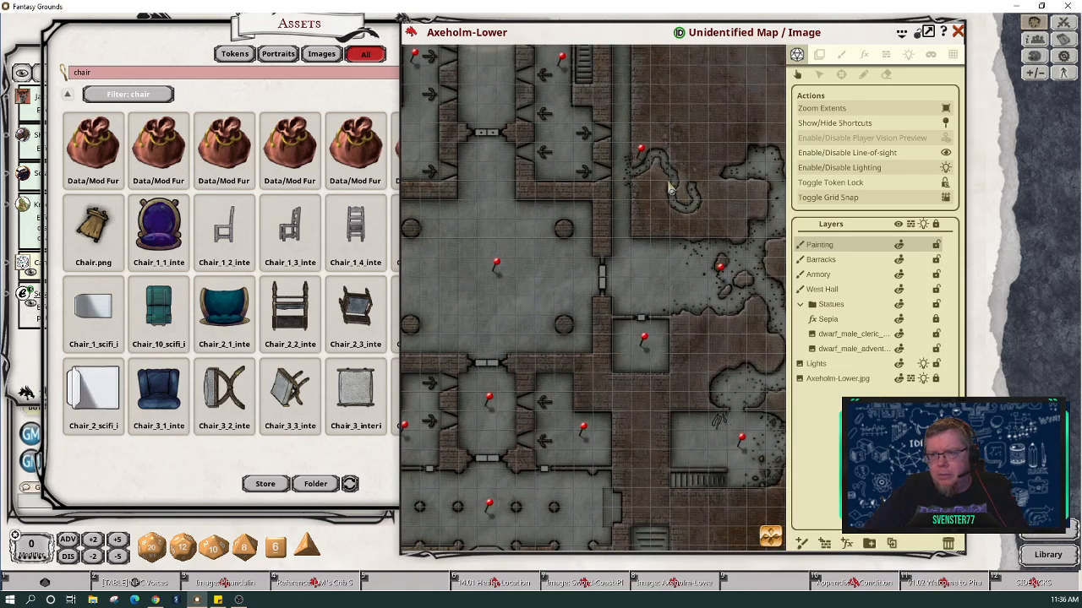
pyautogui.moveTo(770, 538); pyautogui.dragTo(781, 539)
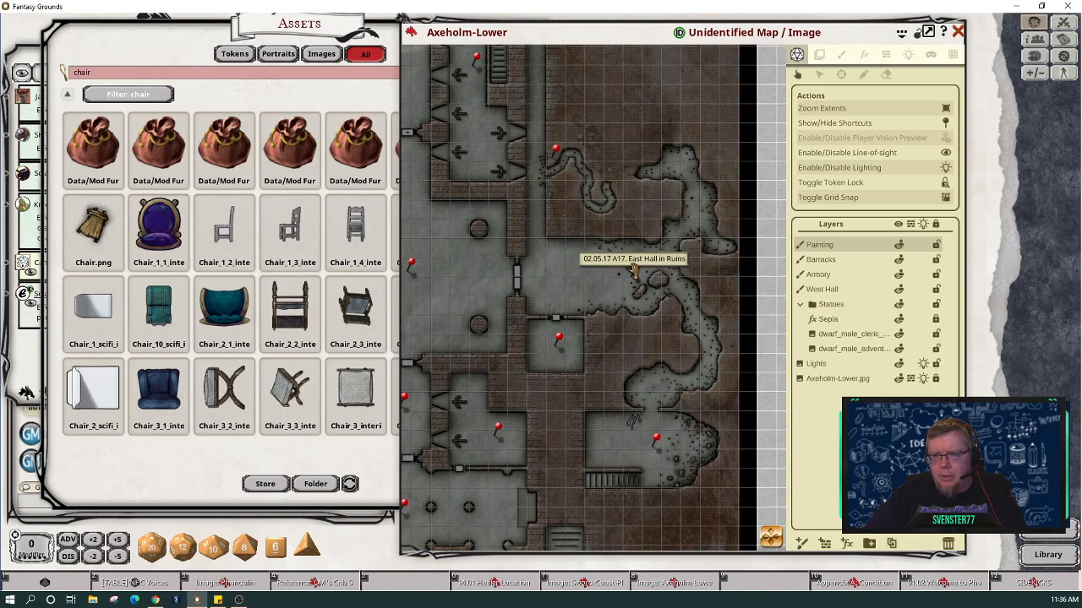
# Step: Check and close the A17 East Hall in Ruins and A18 Empty Room entries, then open A19 Ghoul Den
pyautogui.doubleClick(634, 269)
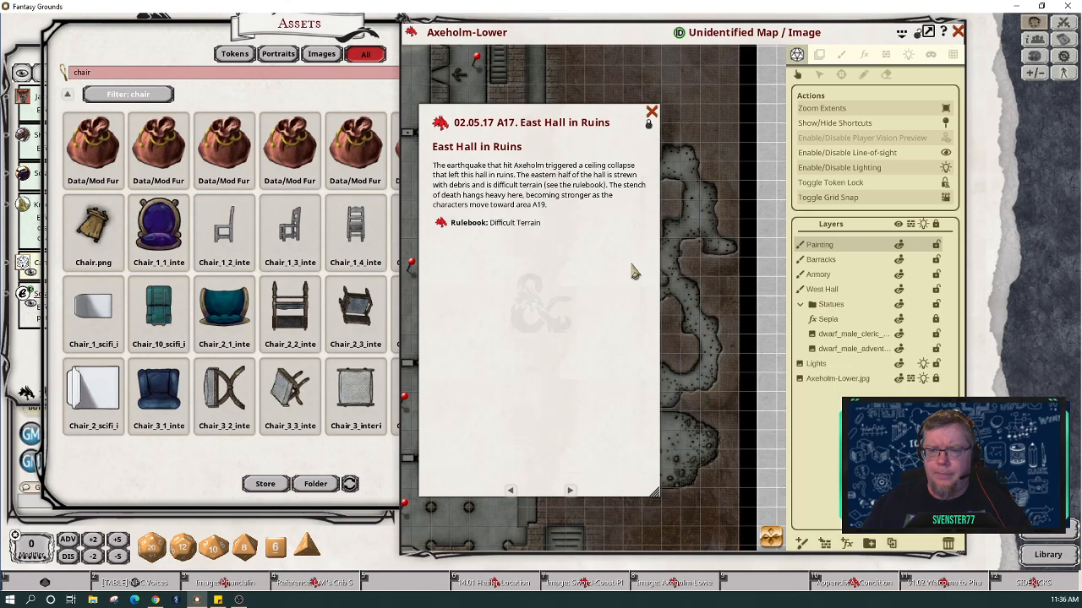
pyautogui.click(650, 115)
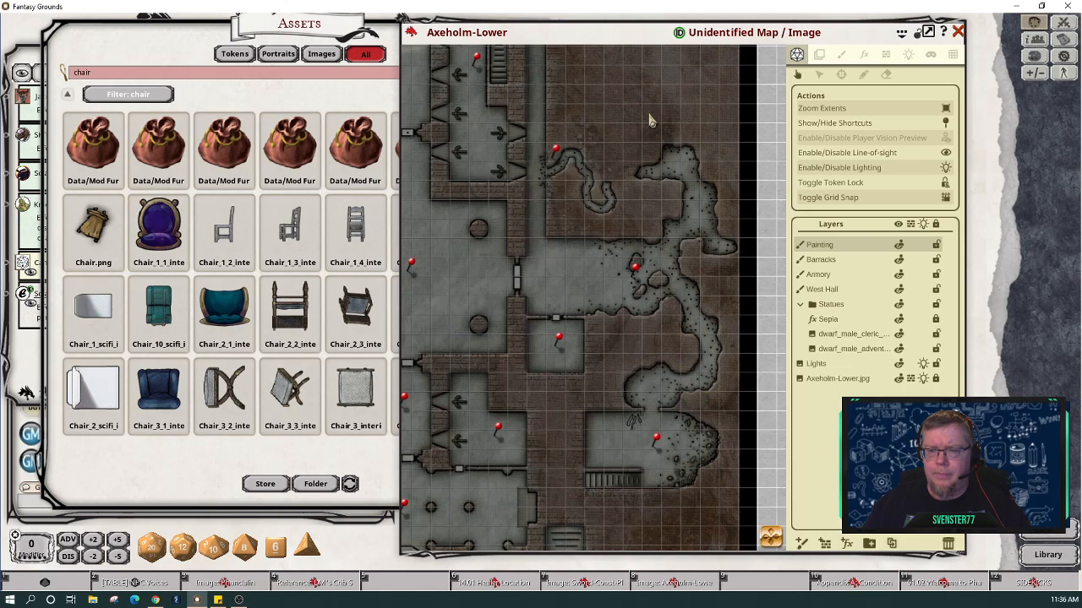
pyautogui.doubleClick(557, 342)
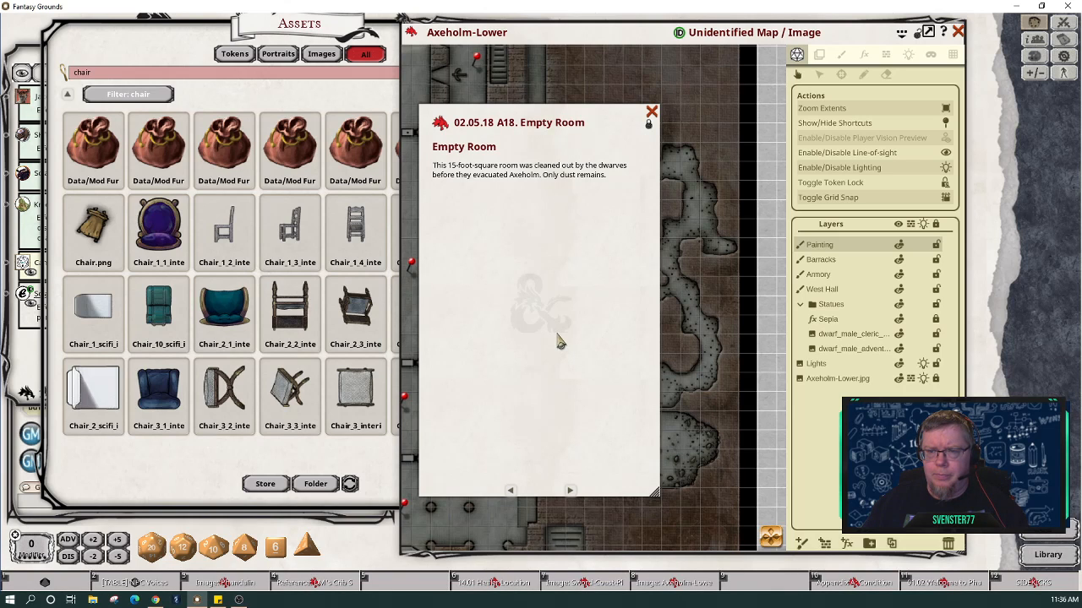
pyautogui.click(651, 112)
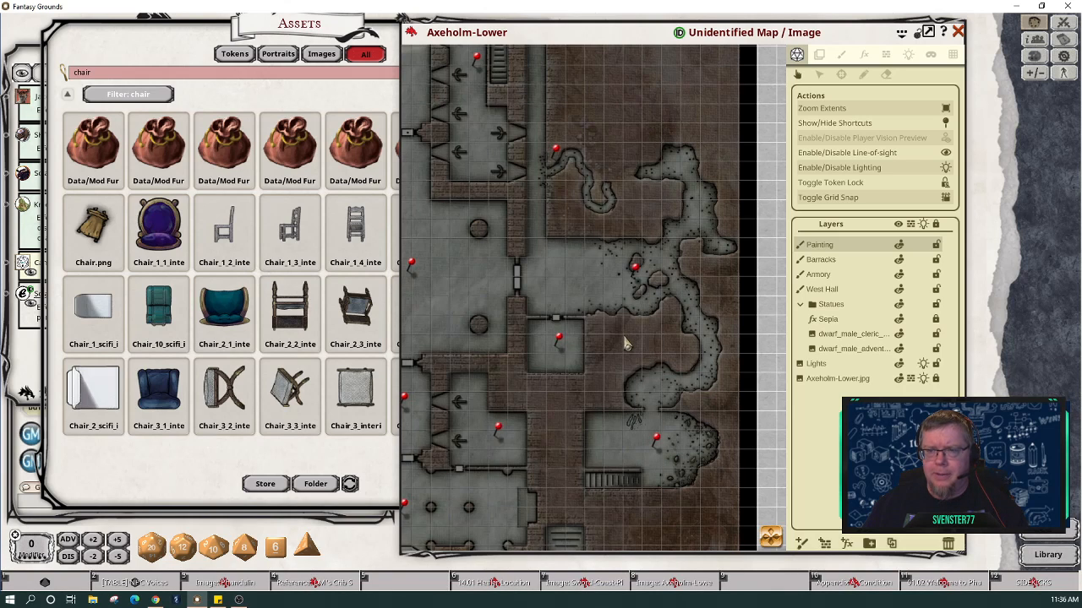
pyautogui.doubleClick(656, 444)
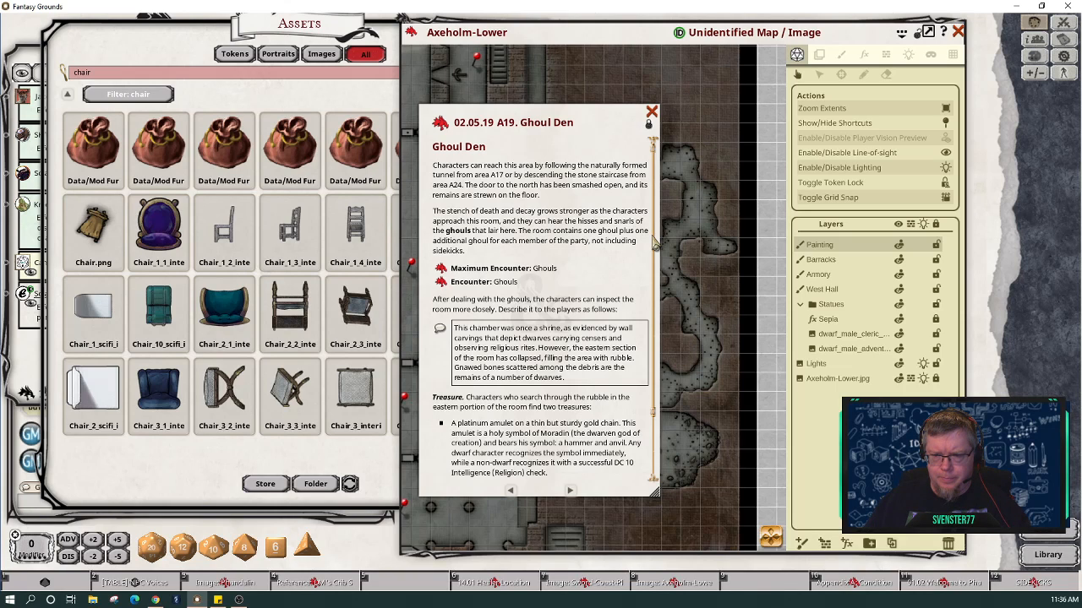
# Step: Close the Ghoul Den entry and center its room on the map
pyautogui.click(651, 113)
pyautogui.scroll(5, 629, 446)
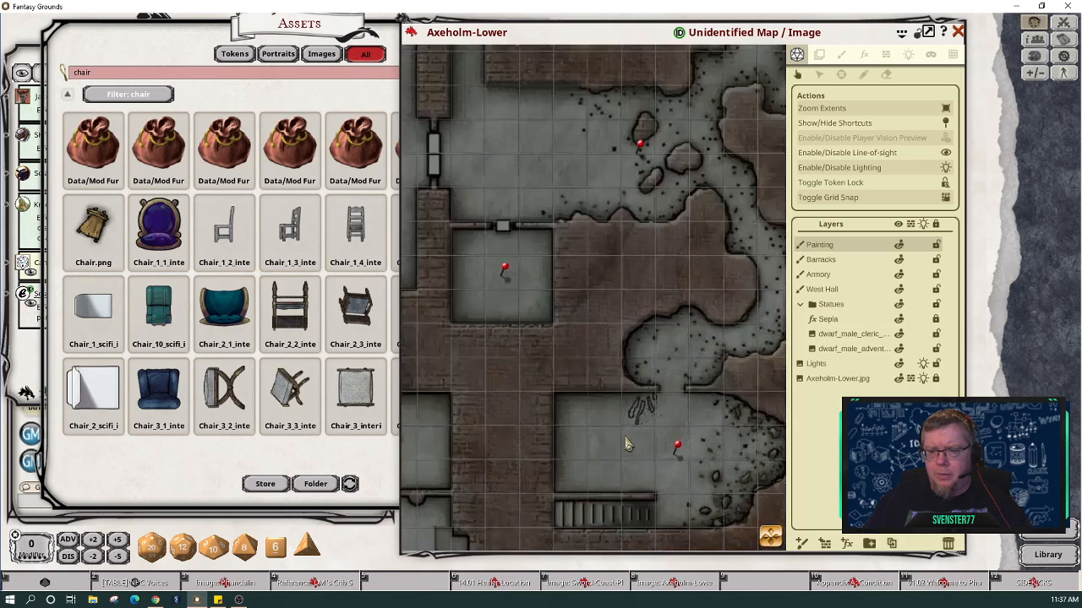
pyautogui.moveTo(773, 540)
pyautogui.mouseDown()
pyautogui.moveTo(810, 564)
pyautogui.moveTo(765, 555)
pyautogui.mouseUp()
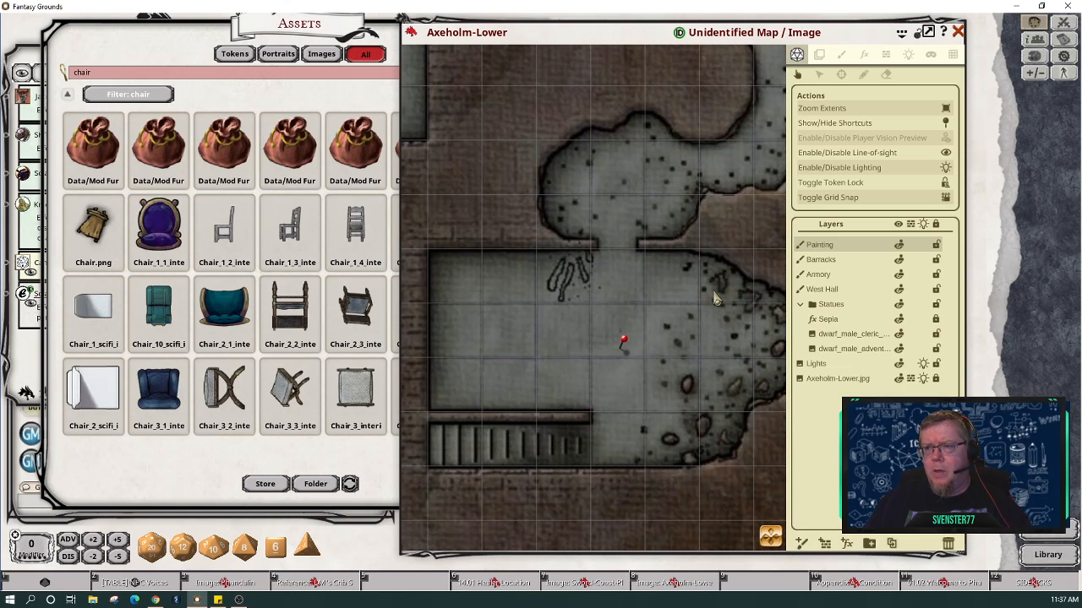
# Step: Filter the asset library by 'bone' and bring the Axeholm-Lower map forward
pyautogui.click(163, 74)
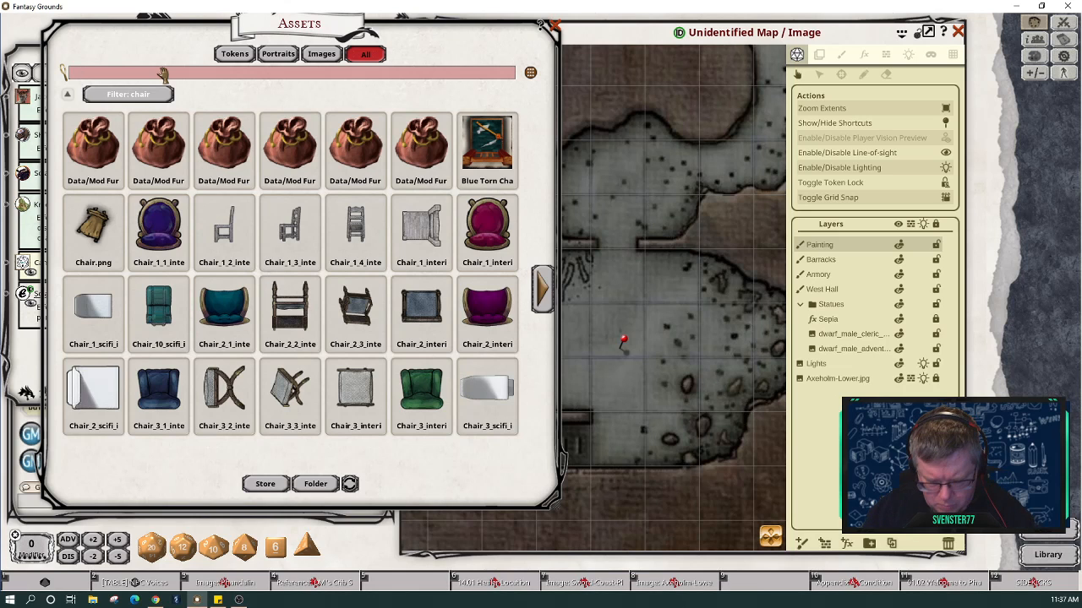
pyautogui.write('bones')
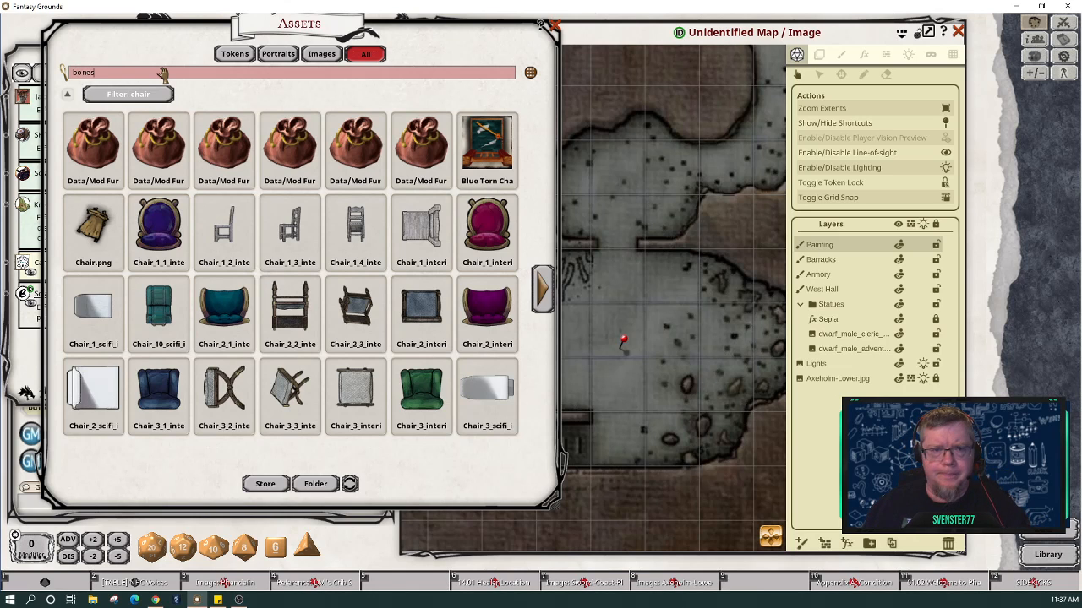
pyautogui.press('Return')
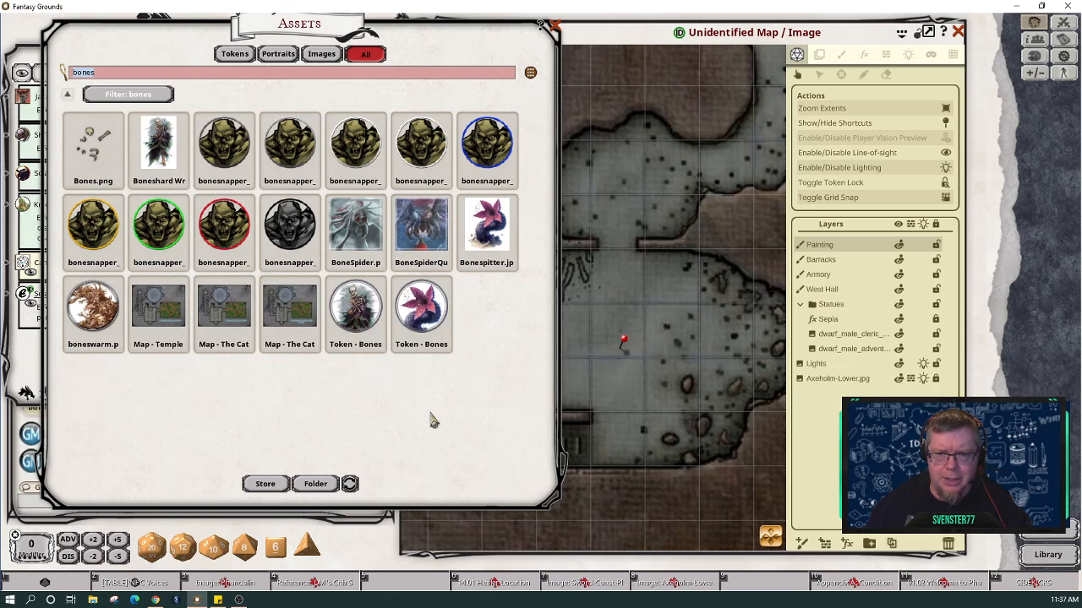
pyautogui.write('bon')
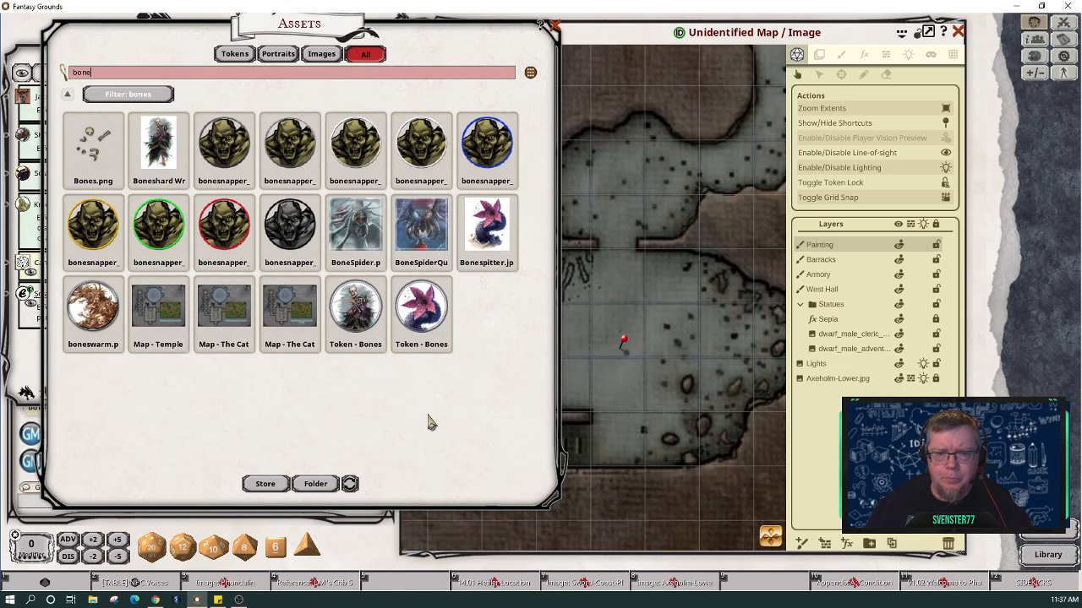
pyautogui.write('e')
pyautogui.press('Return')
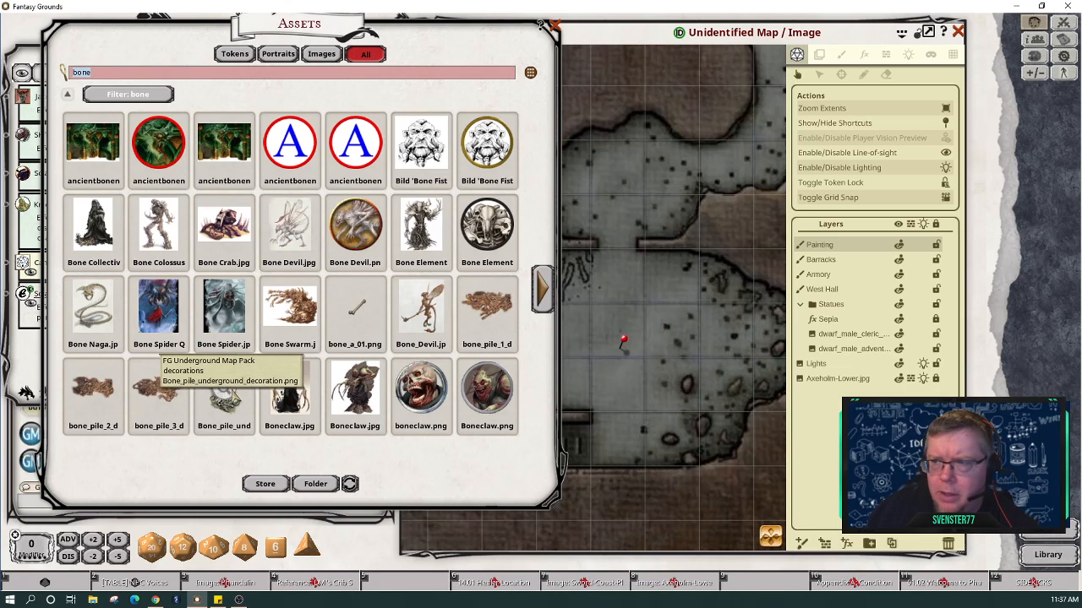
pyautogui.click(842, 57)
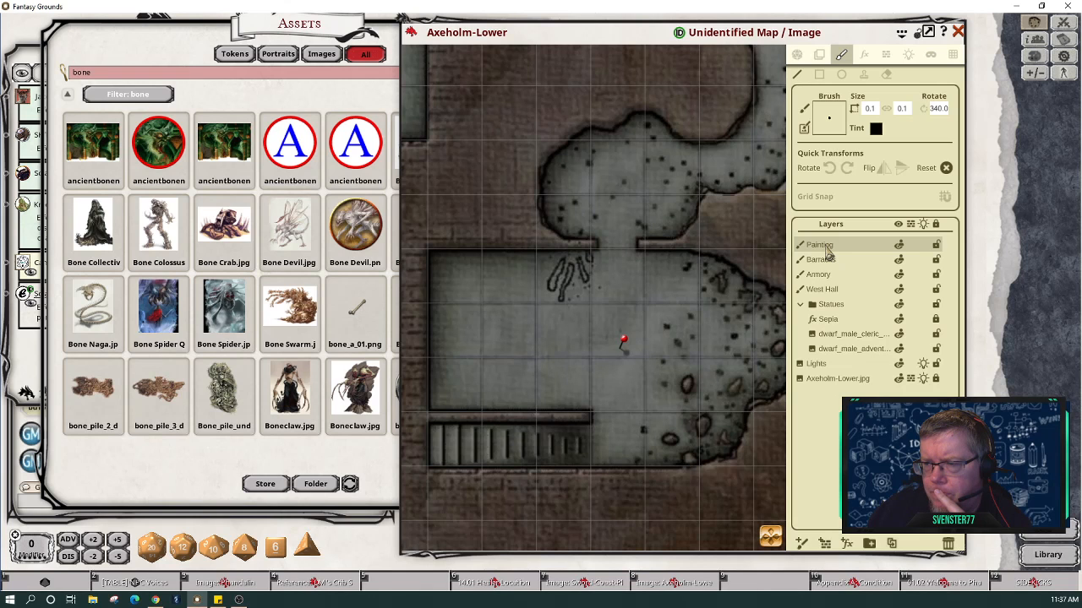
# Step: Pan to the barracks and toggle the furniture layer's visibility off and on to check it
pyautogui.scroll(-5, 517, 218)
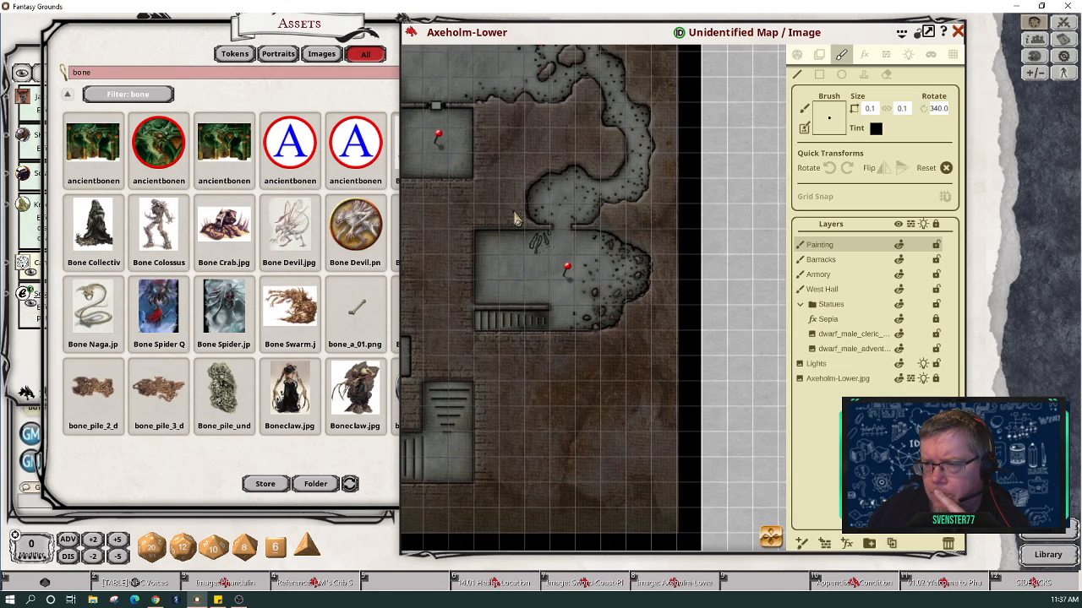
pyautogui.moveTo(772, 537); pyautogui.dragTo(729, 524)
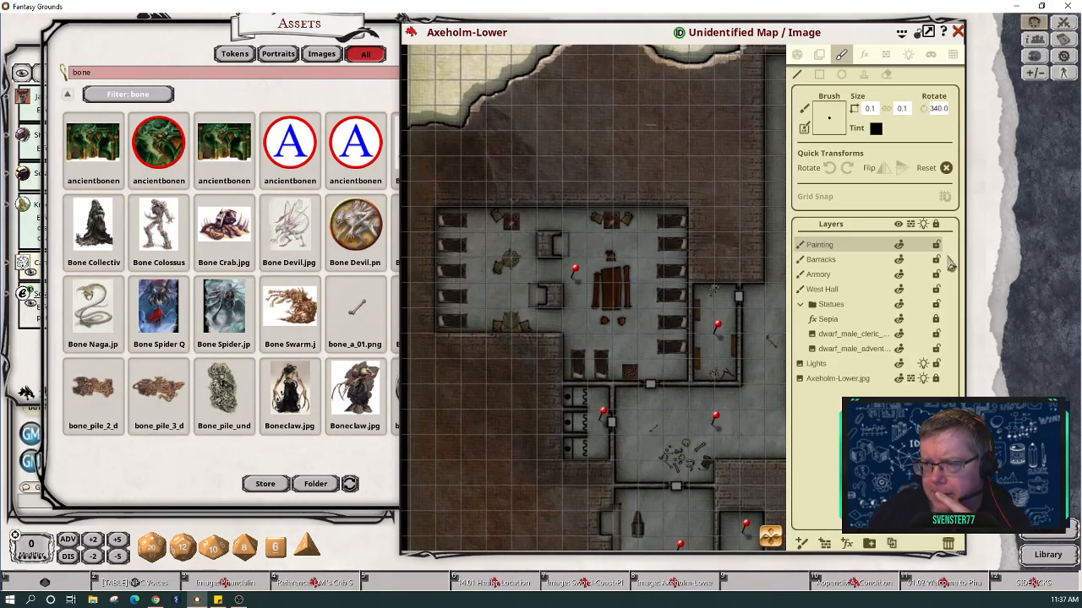
pyautogui.click(900, 259)
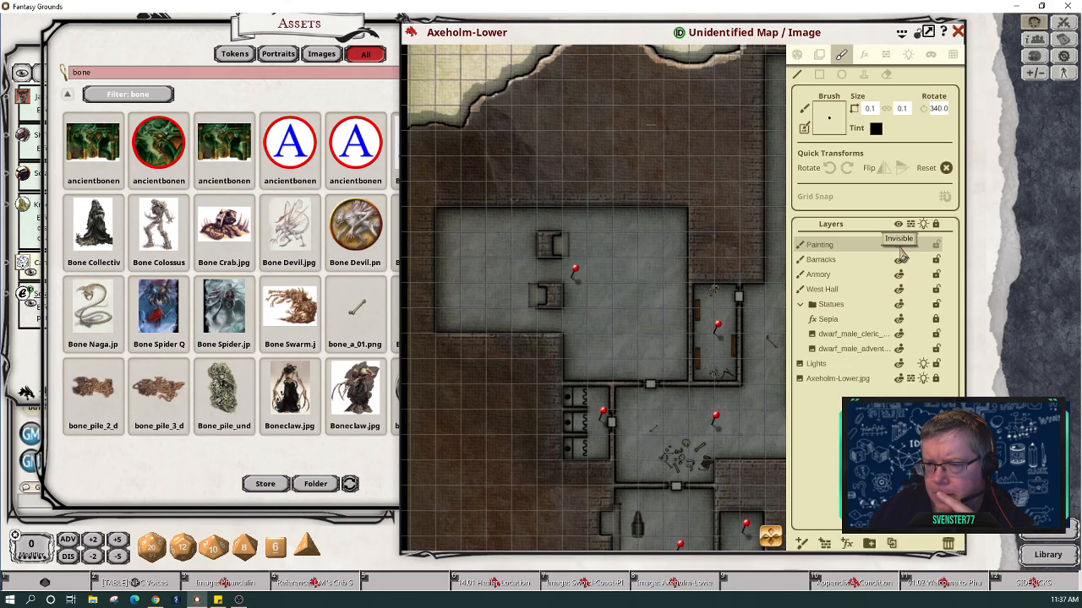
pyautogui.click(901, 259)
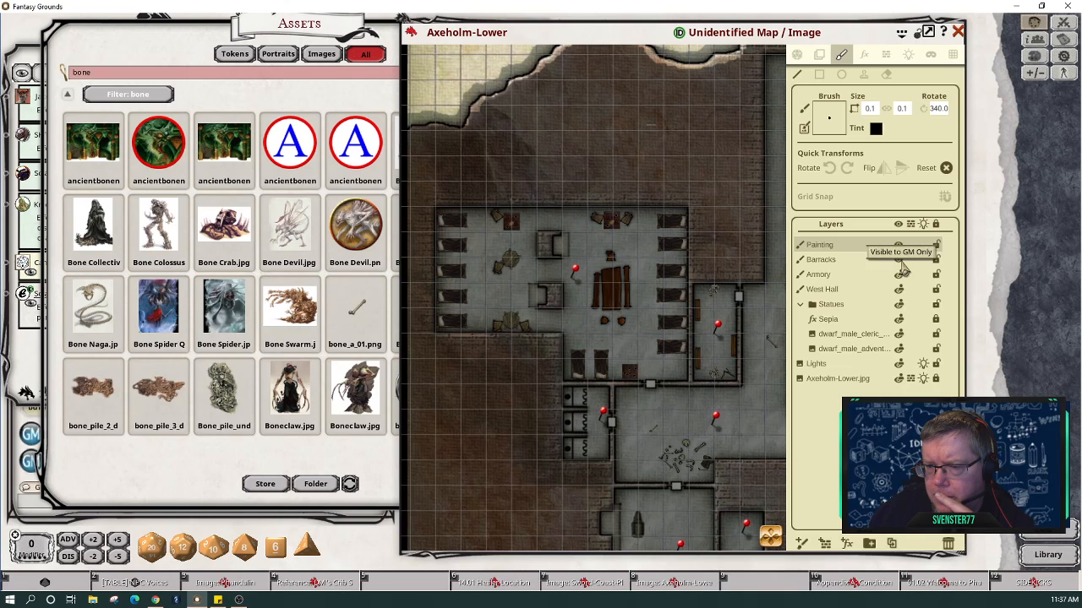
# Step: Rename the top layer to Barracks and the next layer to Eastern Shrine
pyautogui.doubleClick(821, 248)
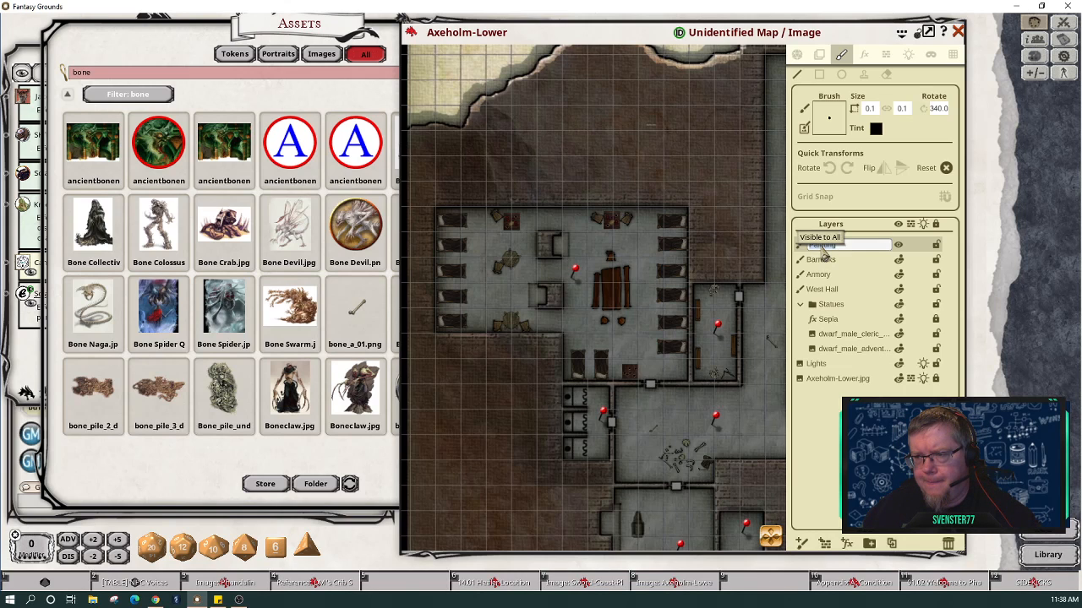
pyautogui.write('Barracks')
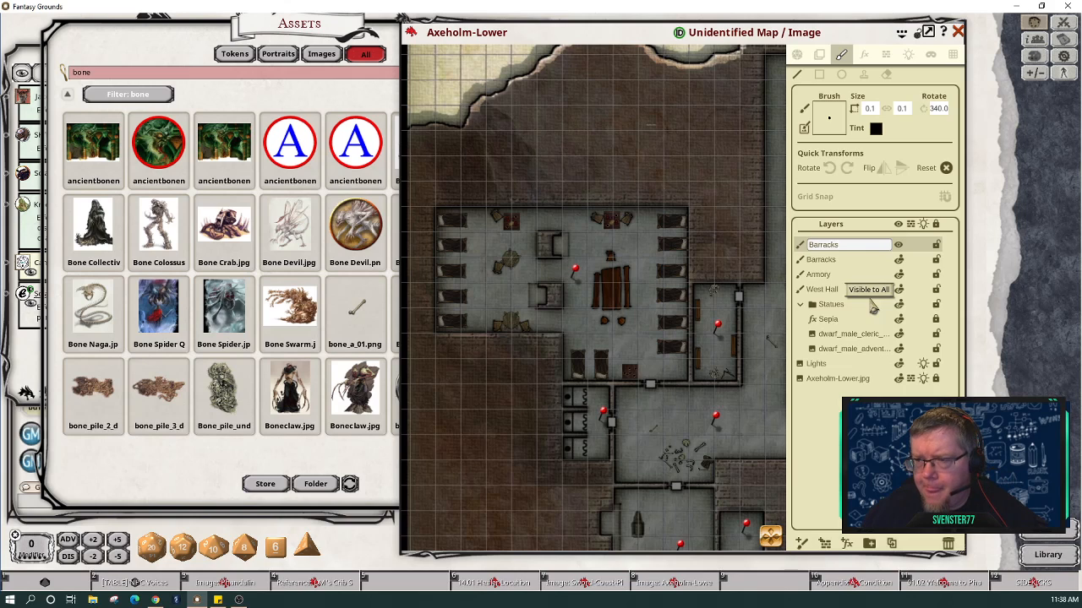
pyautogui.click(836, 260)
pyautogui.doubleClick(836, 260)
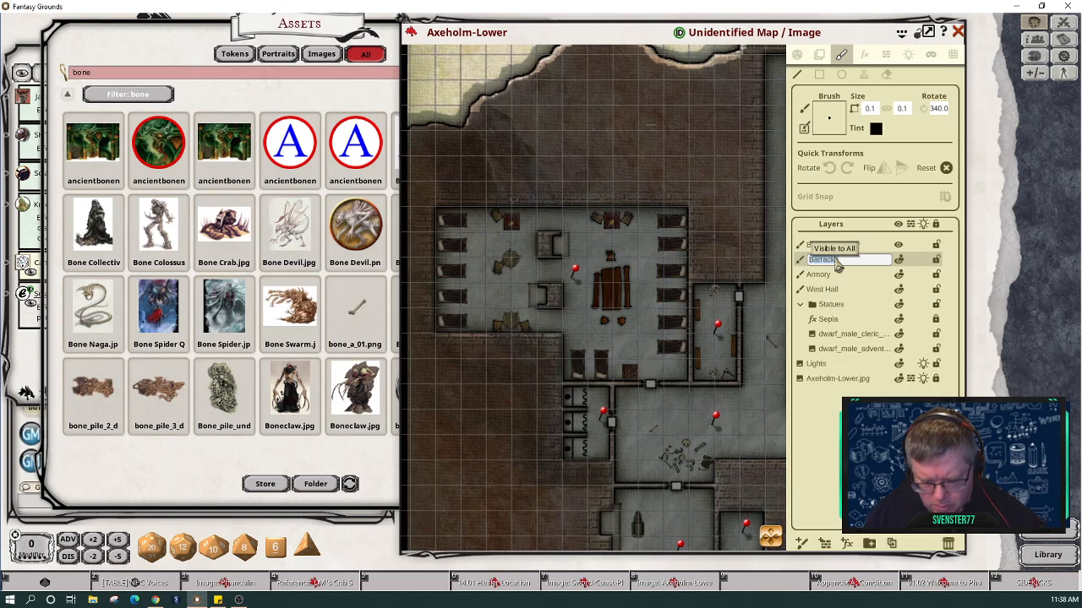
pyautogui.write('Easter')
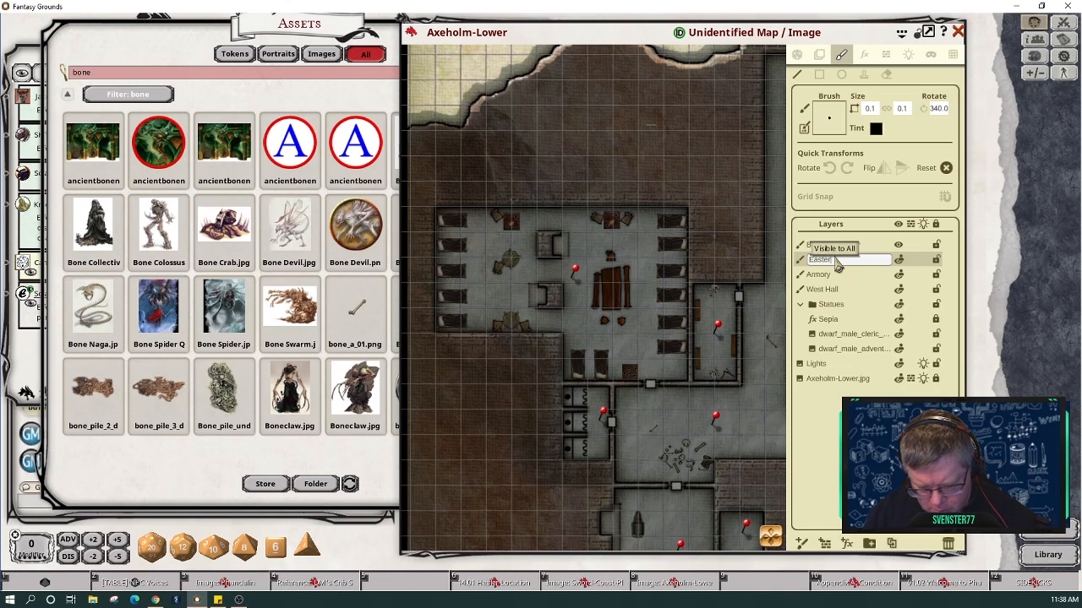
pyautogui.write('n Shrine')
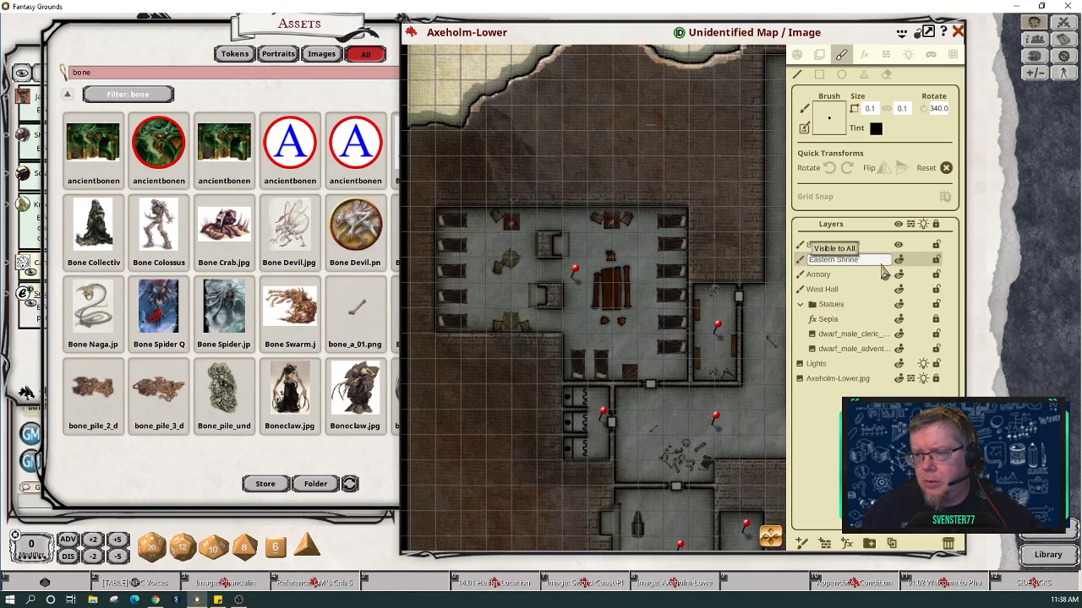
pyautogui.click(798, 262)
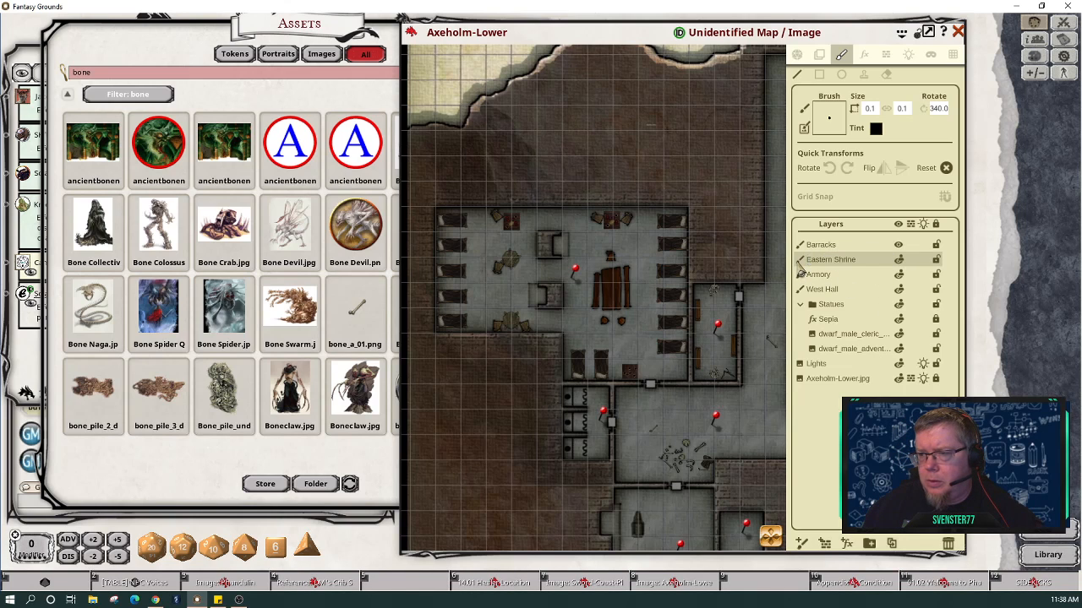
pyautogui.moveTo(770, 535); pyautogui.dragTo(847, 545)
# Step: Discard a stray blank effects layer and select Eastern Shrine as the paint layer
pyautogui.click(846, 544)
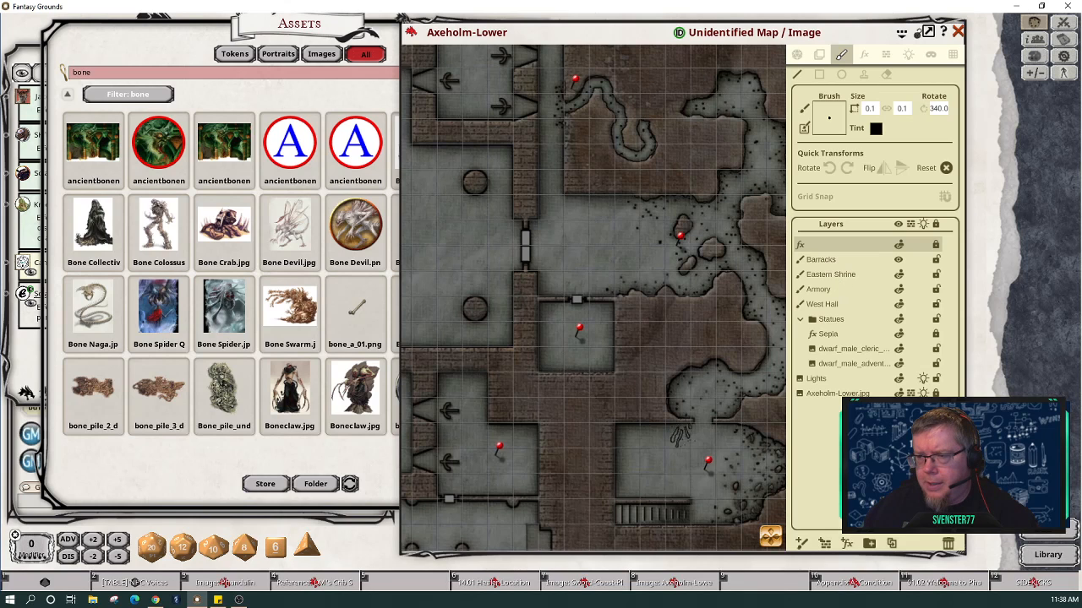
pyautogui.click(948, 544)
pyautogui.click(831, 261)
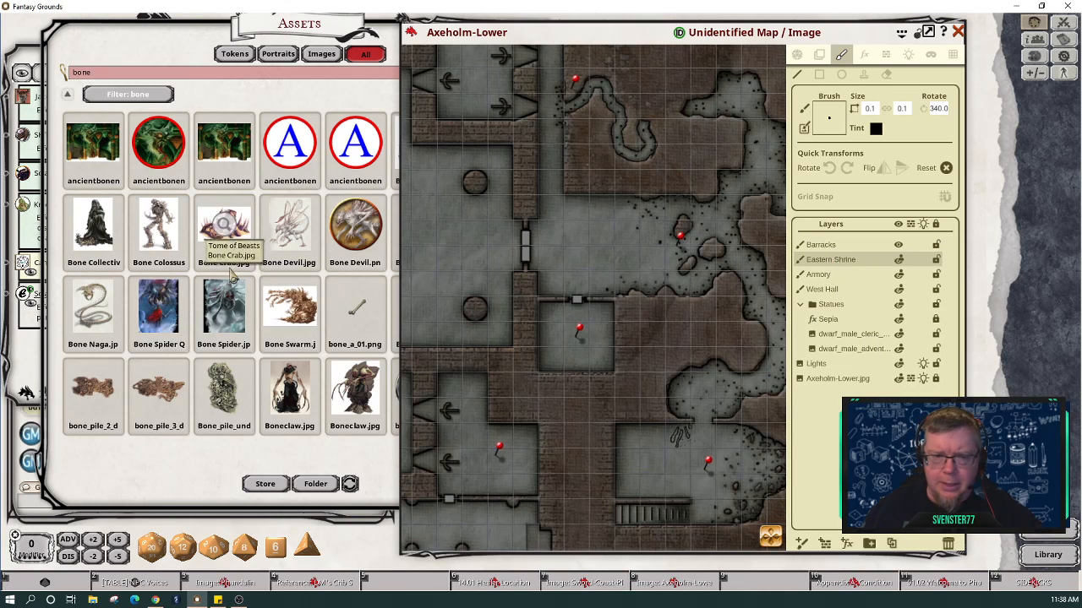
# Step: Load bone_pile_underground_decoration as the brush, sized 1.9 by 2.6 and rotated 10
pyautogui.moveTo(222, 385)
pyautogui.mouseDown()
pyautogui.moveTo(228, 363)
pyautogui.moveTo(732, 213)
pyautogui.moveTo(830, 118)
pyautogui.mouseUp()
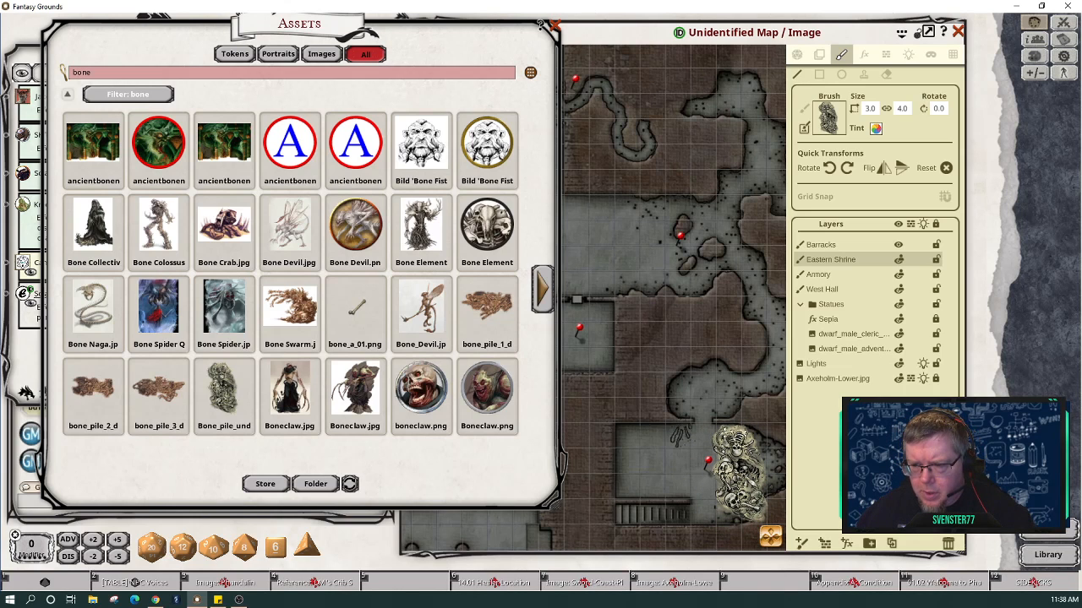
pyautogui.press('shift')
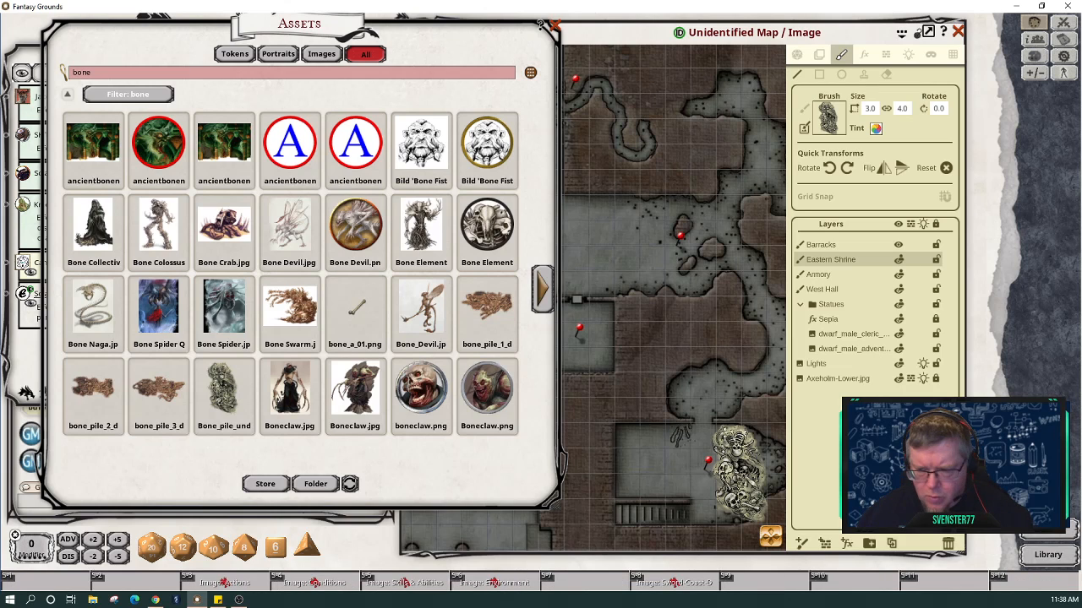
pyautogui.scroll(-1, 753, 483)
pyautogui.scroll(-4, 752, 483)
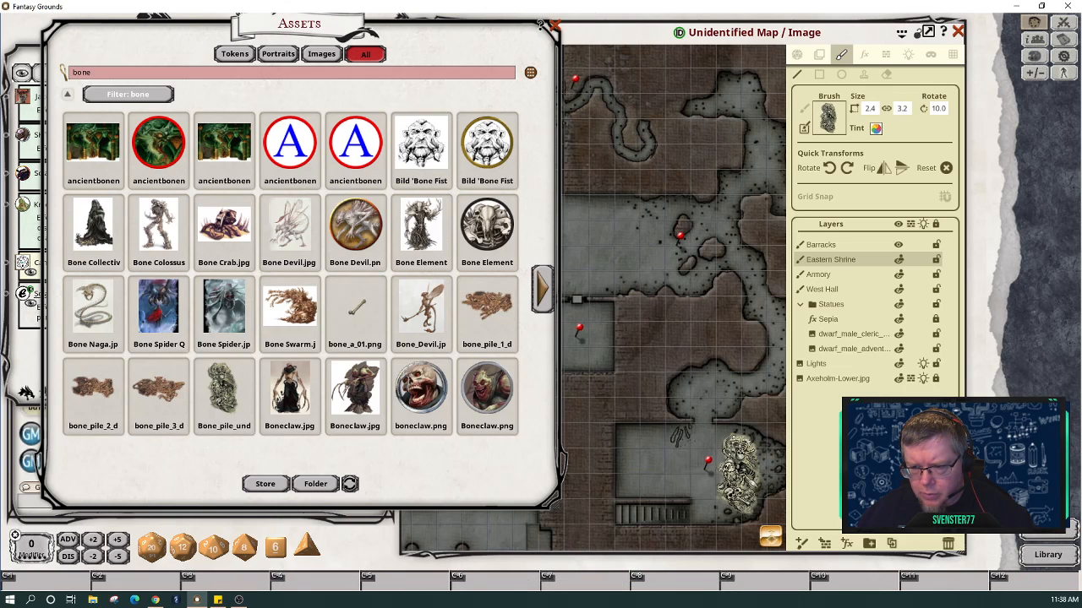
pyautogui.scroll(1, 737, 475)
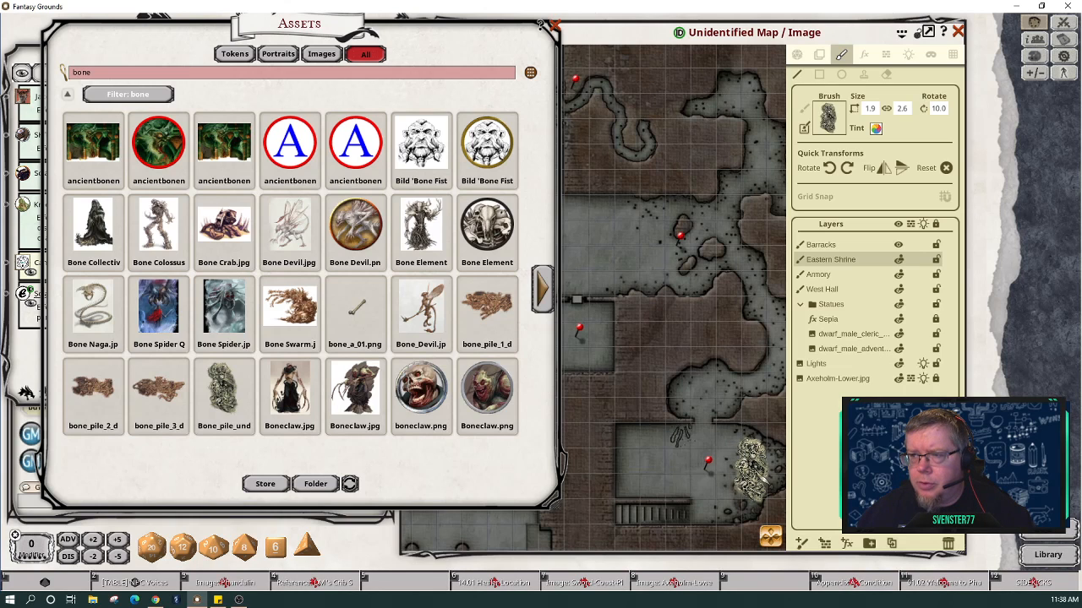
pyautogui.click(876, 129)
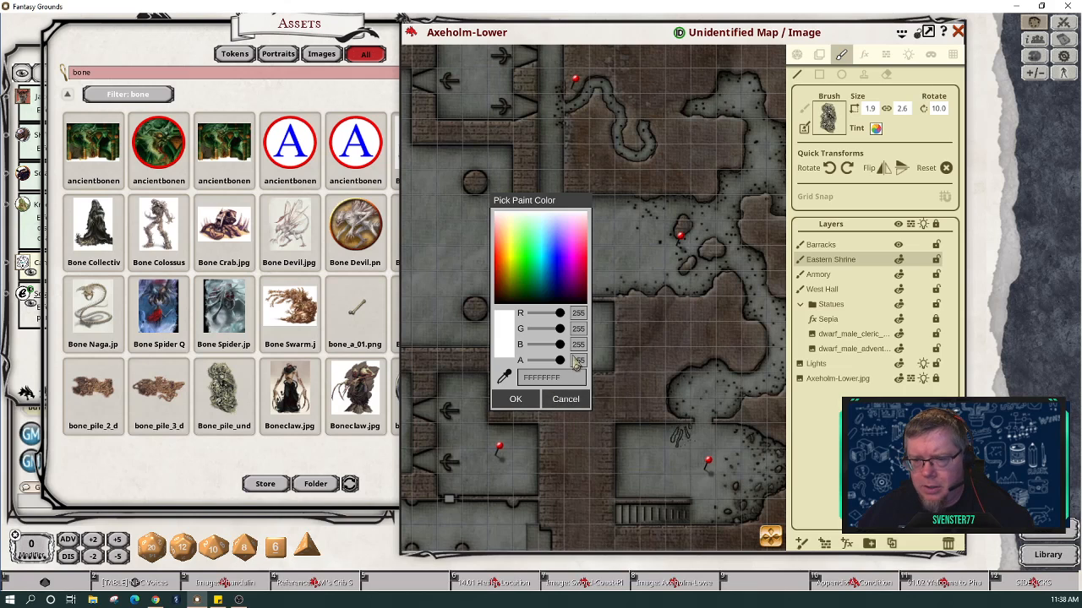
# Step: Make the brush tint partly transparent and stamp two bone piles in the lower room
pyautogui.moveTo(562, 364); pyautogui.dragTo(549, 362)
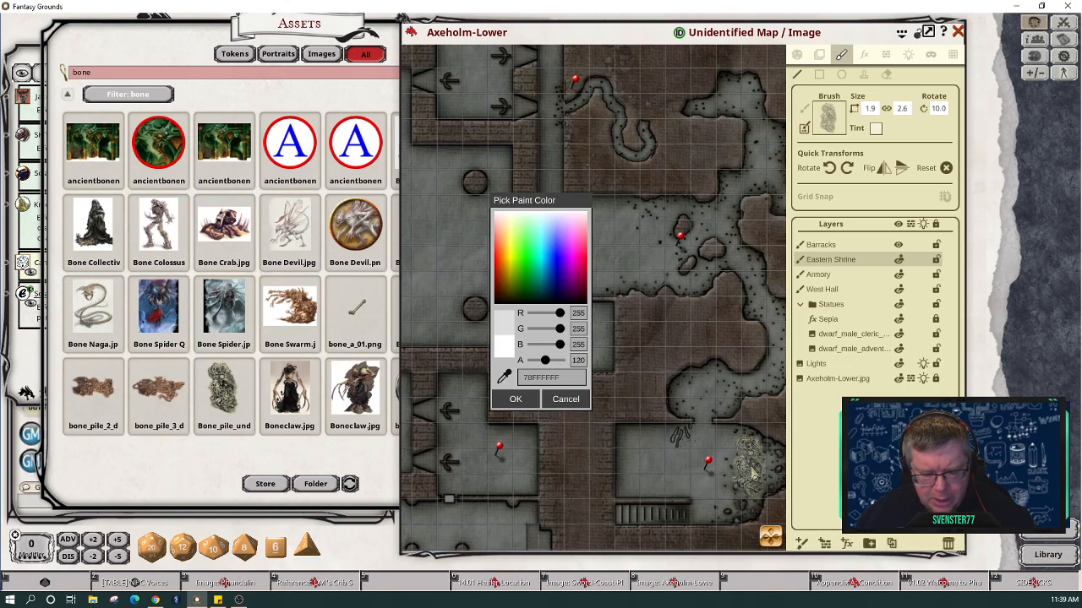
pyautogui.scroll(-3, 752, 474)
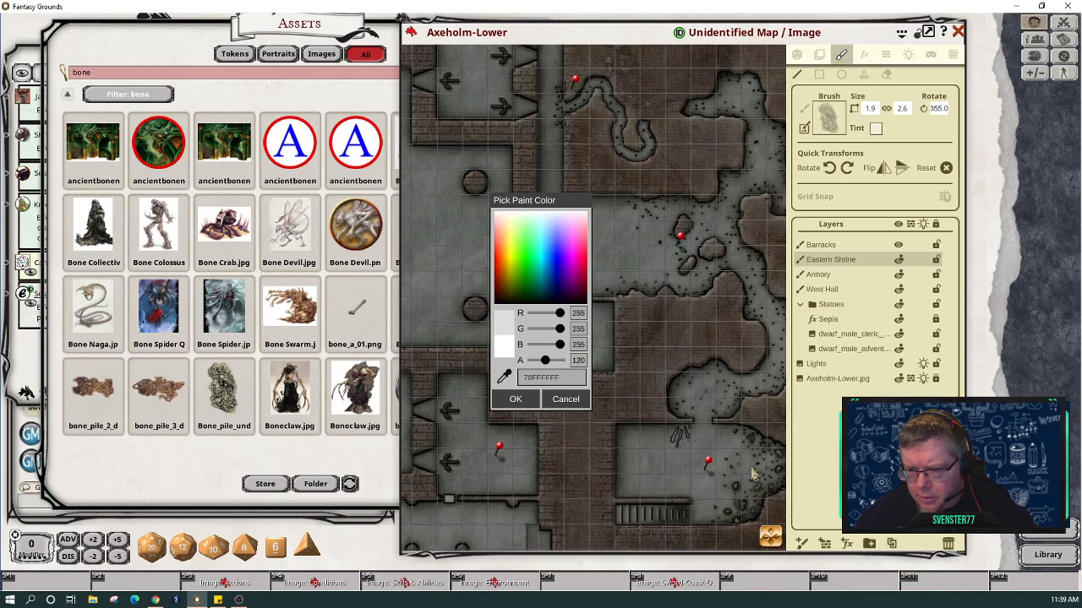
pyautogui.click(753, 474)
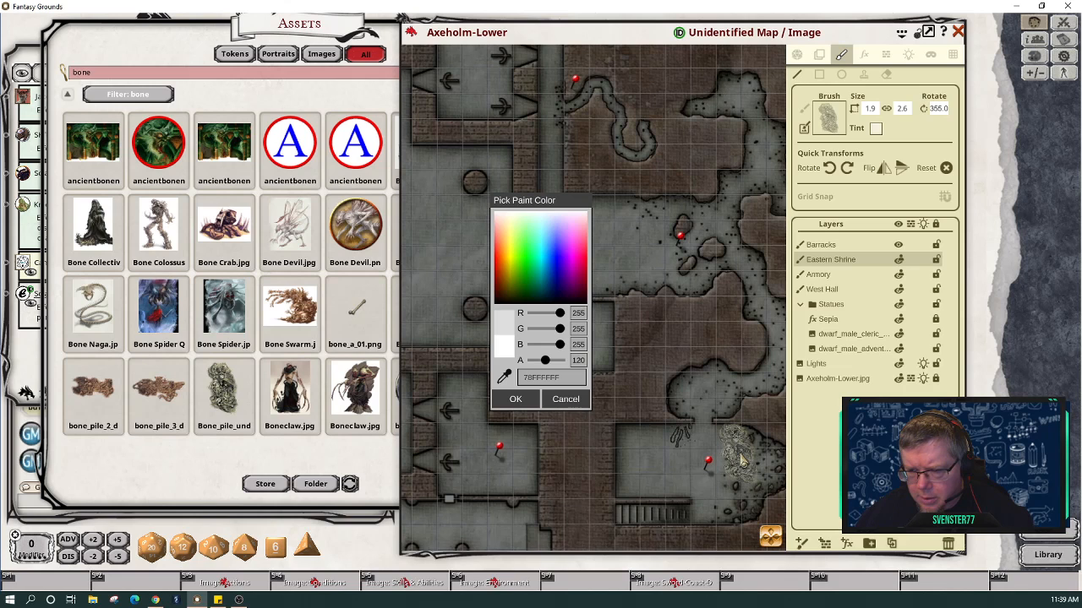
pyautogui.scroll(-7, 740, 459)
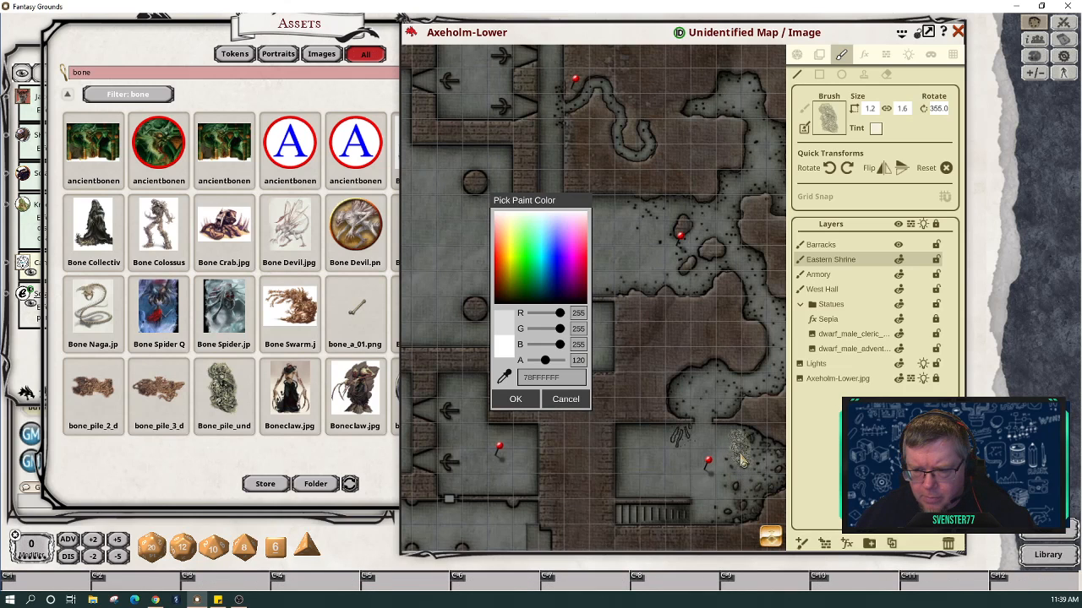
pyautogui.scroll(5, 740, 458)
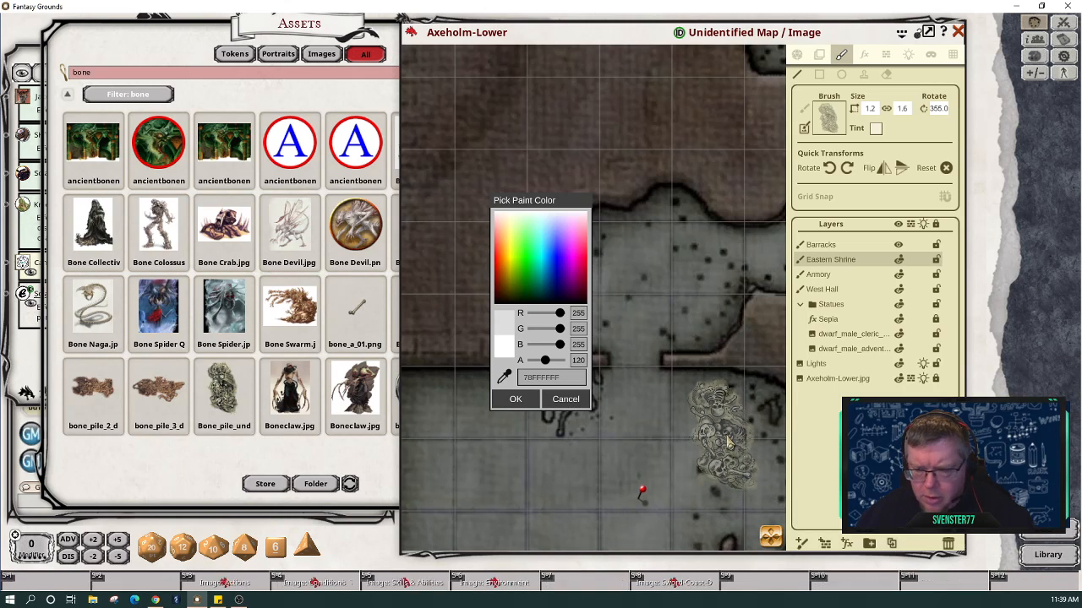
pyautogui.scroll(1, 727, 439)
pyautogui.scroll(3, 728, 439)
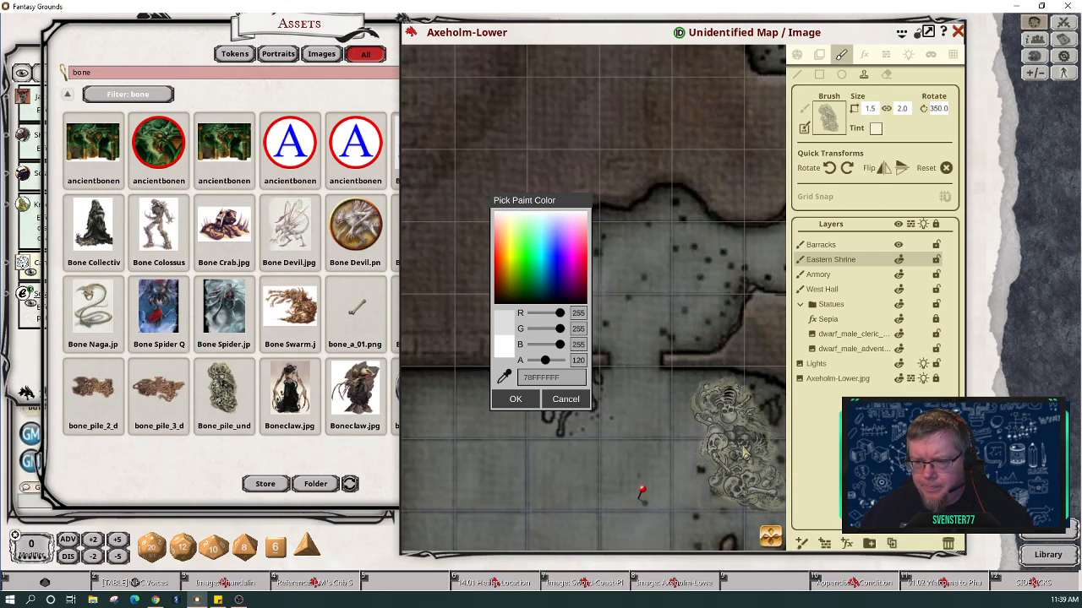
pyautogui.click(737, 447)
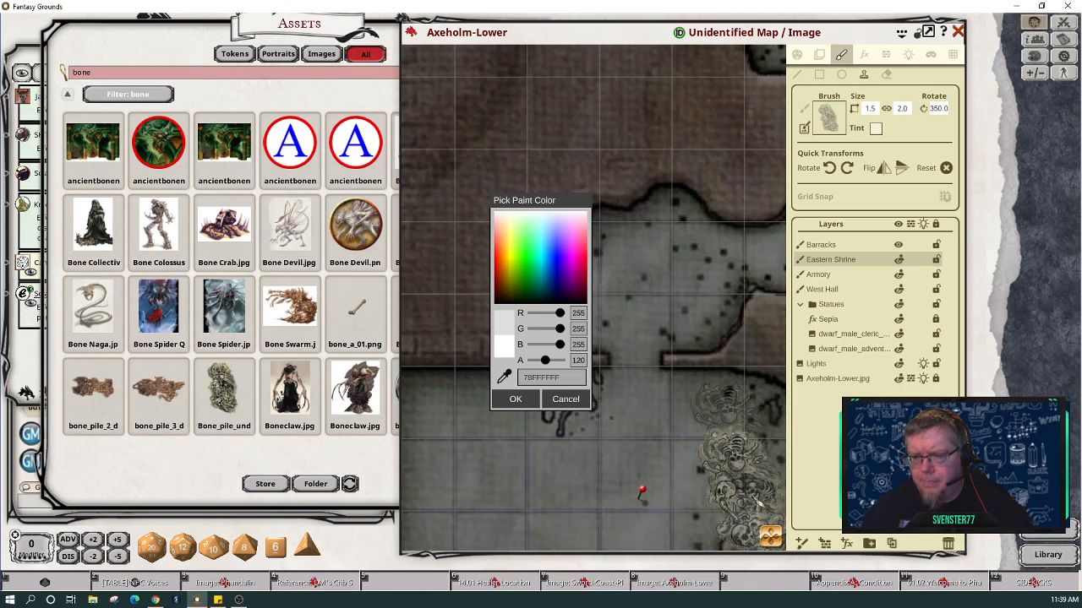
pyautogui.scroll(-2, 739, 464)
pyautogui.moveTo(771, 537); pyautogui.dragTo(803, 543)
pyautogui.scroll(-1, 737, 528)
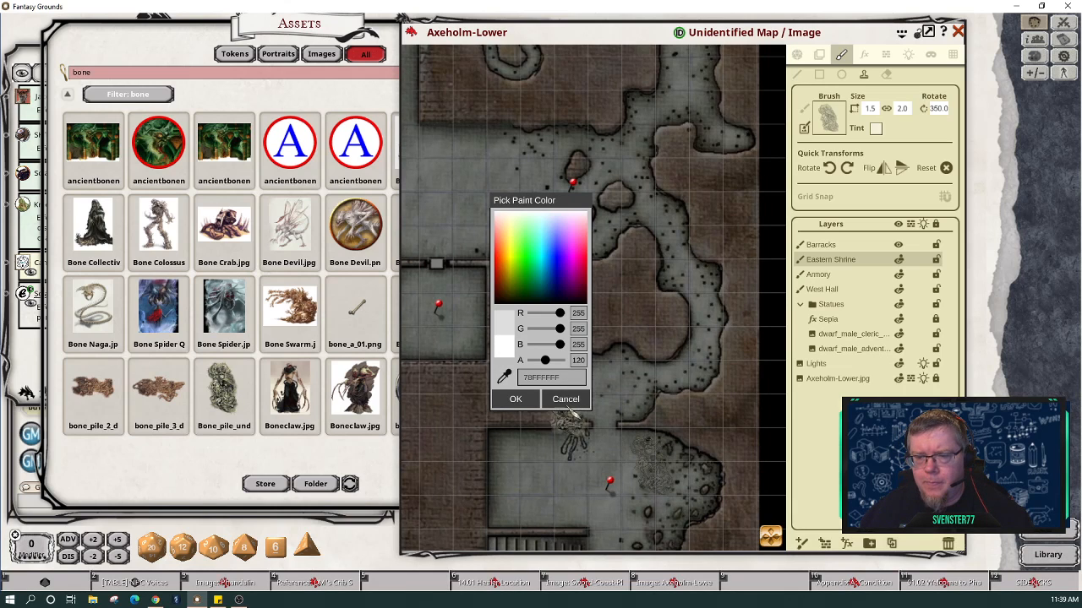
pyautogui.click(516, 399)
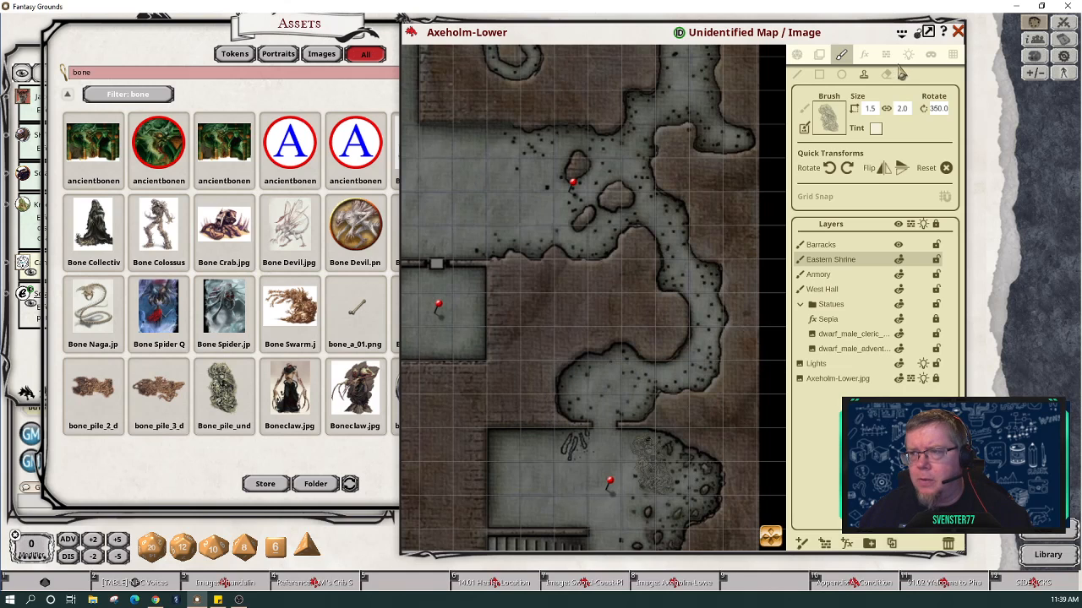
# Step: Return to the Play tool and pan across the central, northern and western halls
pyautogui.click(799, 55)
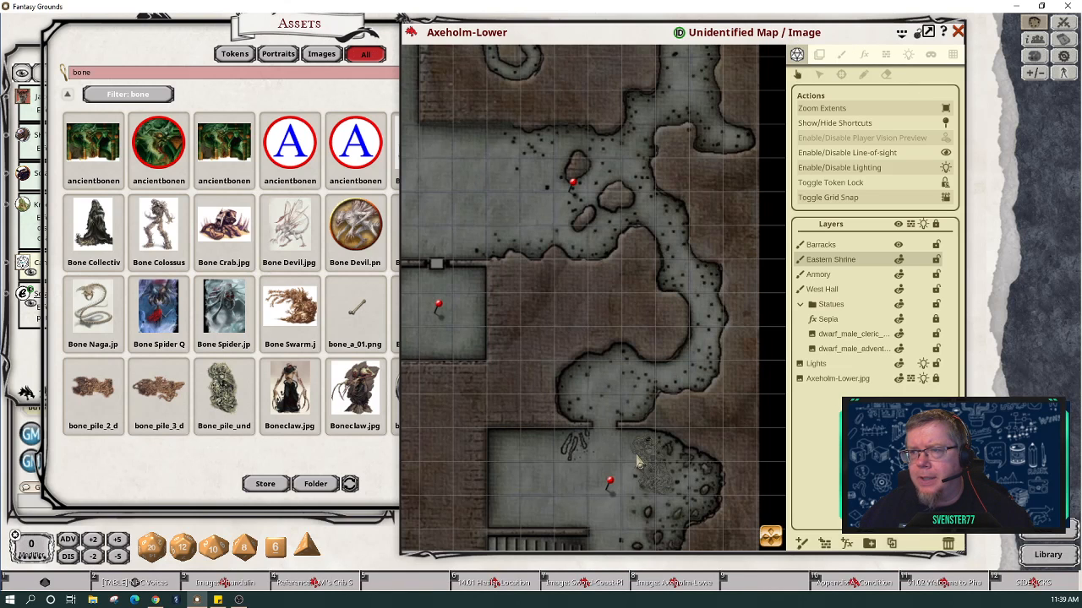
pyautogui.scroll(-5, 542, 451)
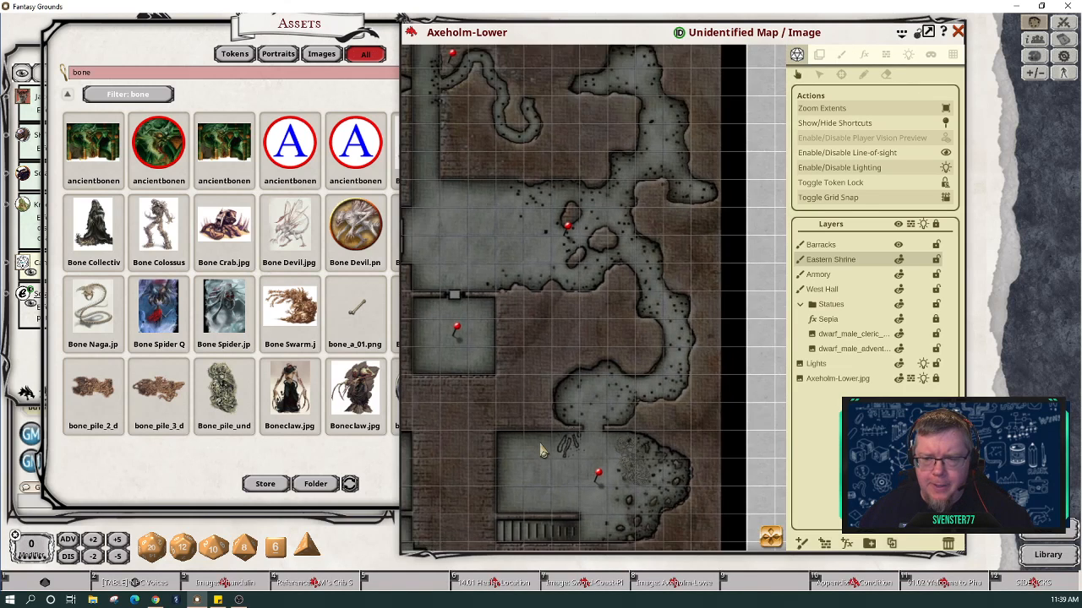
pyautogui.scroll(-1, 542, 450)
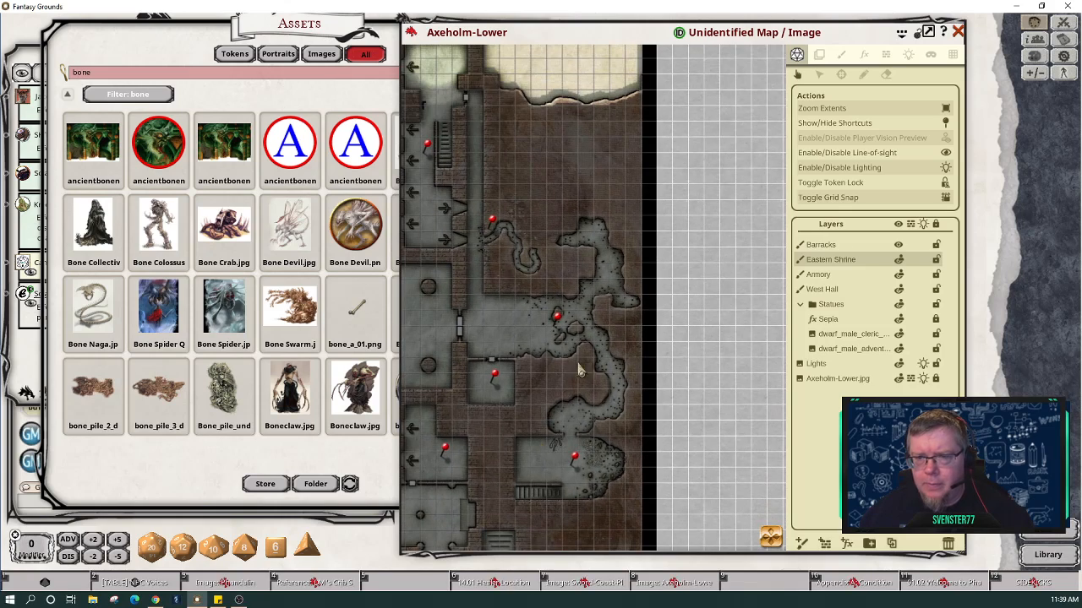
pyautogui.moveTo(418, 517); pyautogui.dragTo(581, 511)
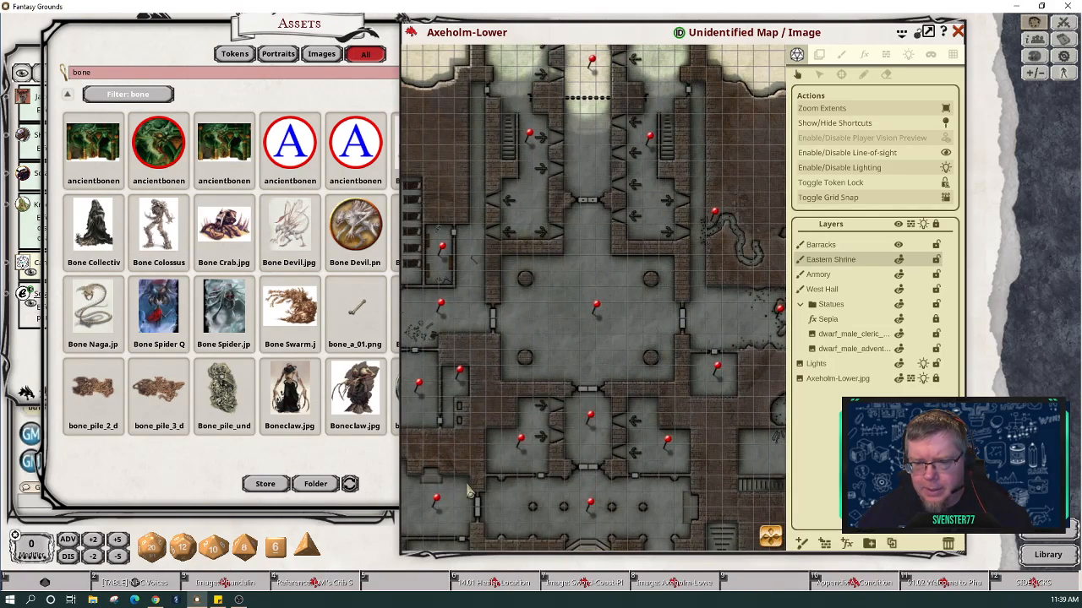
pyautogui.moveTo(771, 549); pyautogui.dragTo(877, 487)
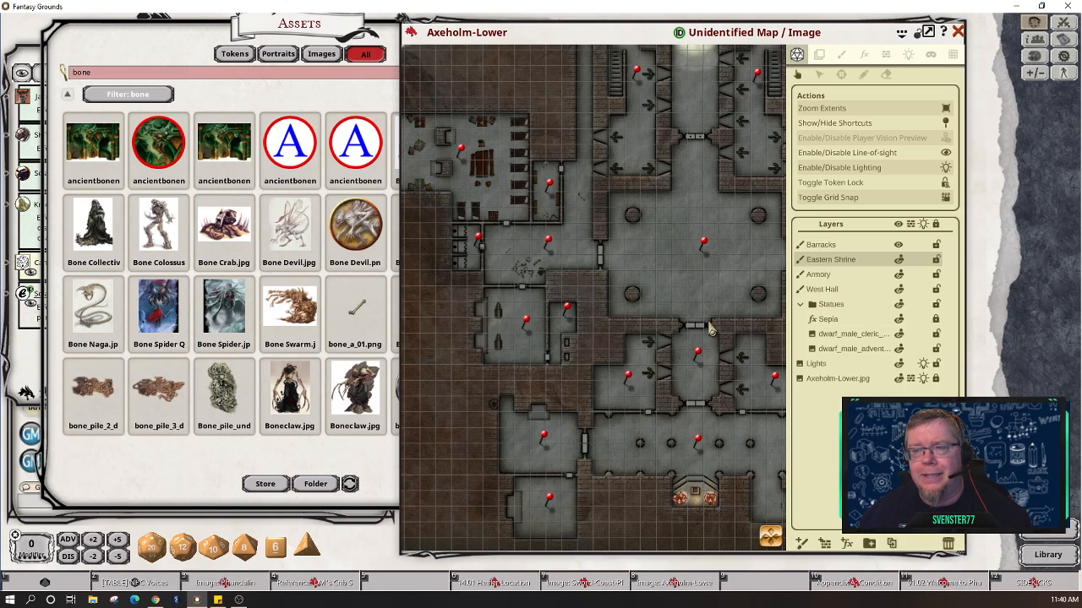
pyautogui.scroll(-2, 709, 330)
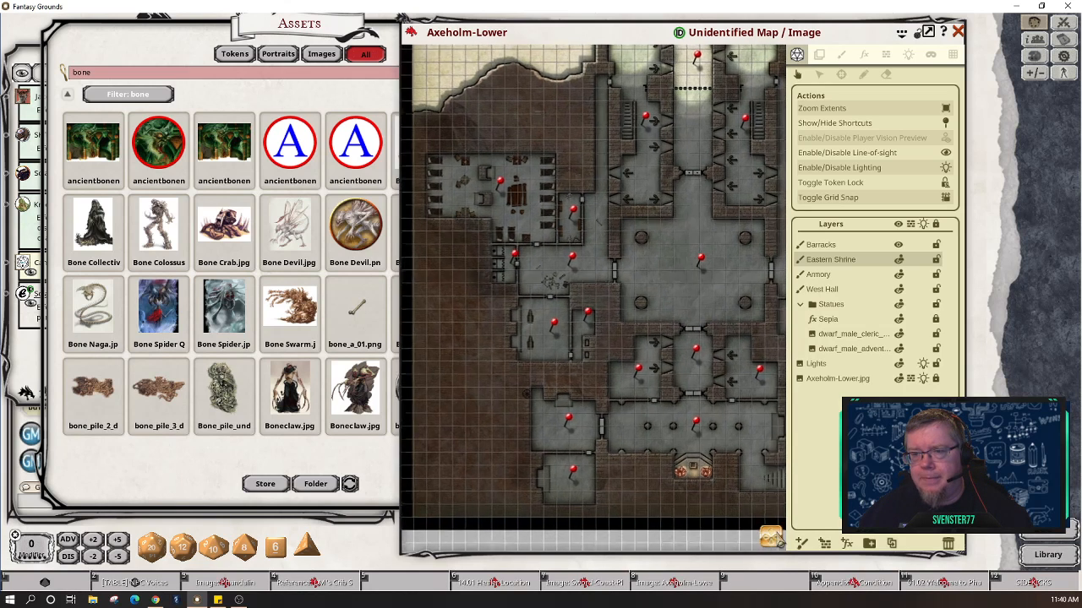
pyautogui.moveTo(776, 535); pyautogui.dragTo(776, 520)
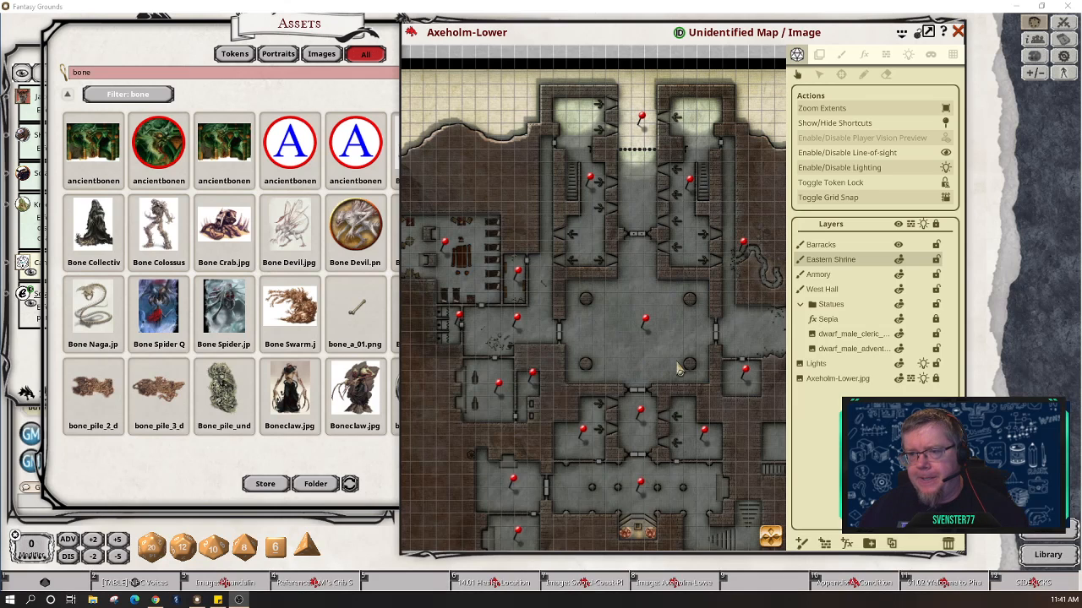
# Step: Frame the whole level, hide the tool panel and close the Axeholm-Lower map
pyautogui.scroll(2, 691, 362)
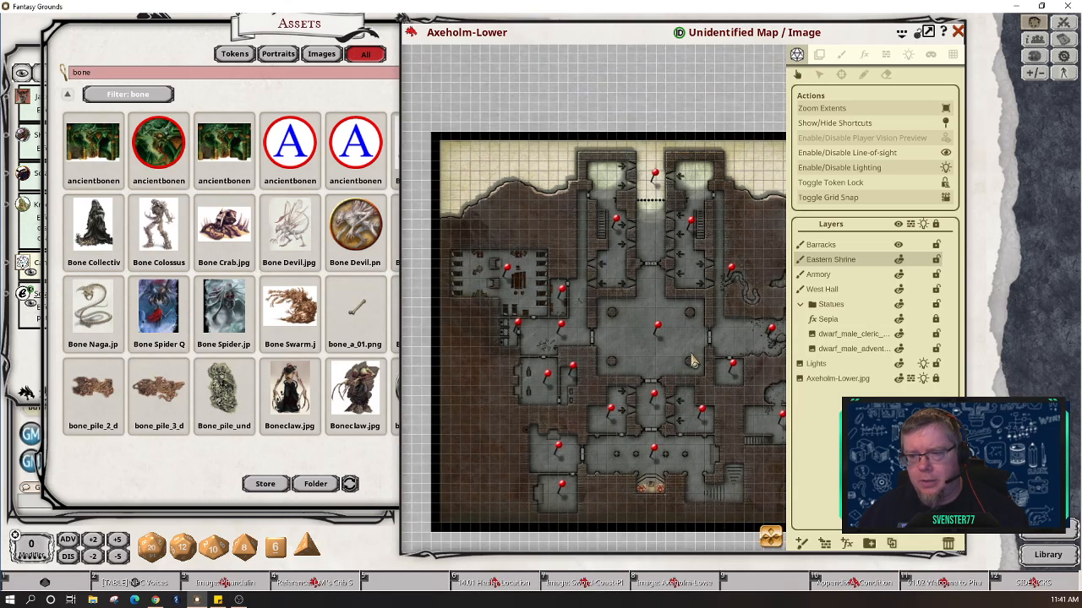
pyautogui.moveTo(787, 547); pyautogui.dragTo(793, 540)
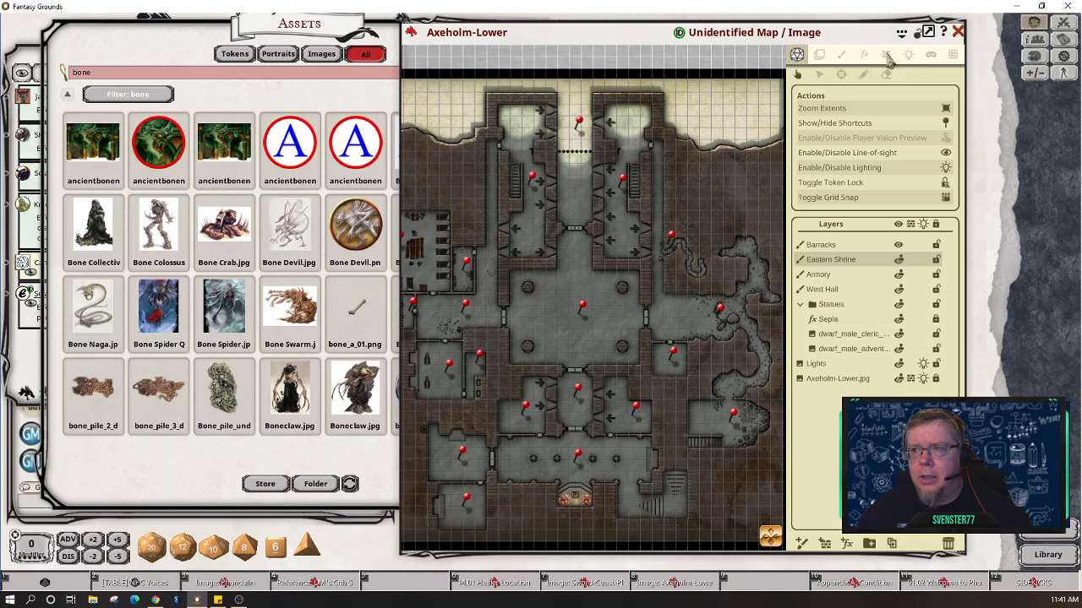
pyautogui.click(917, 32)
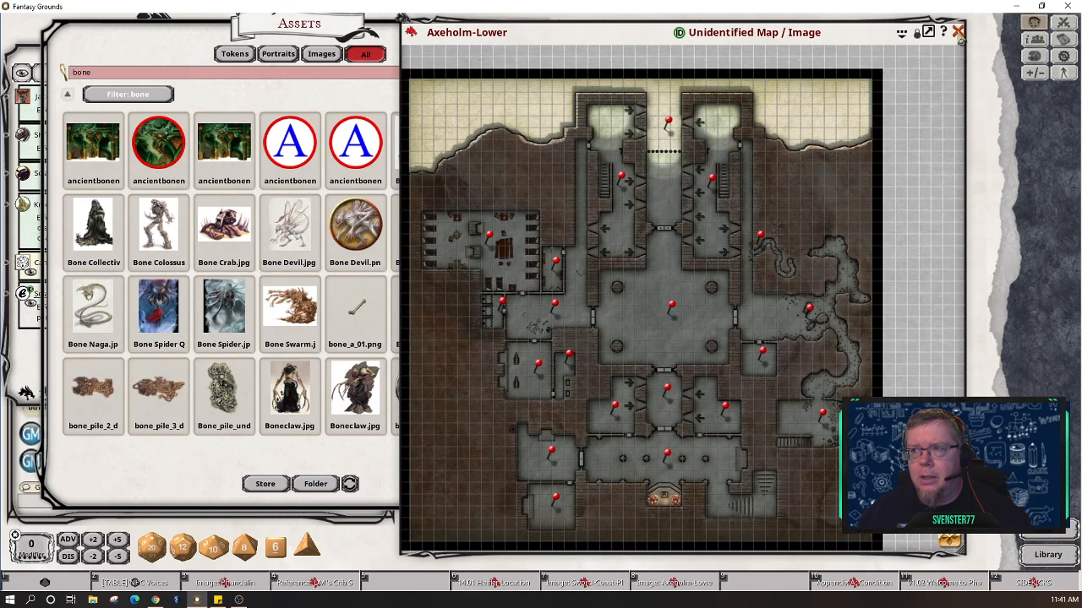
pyautogui.click(958, 33)
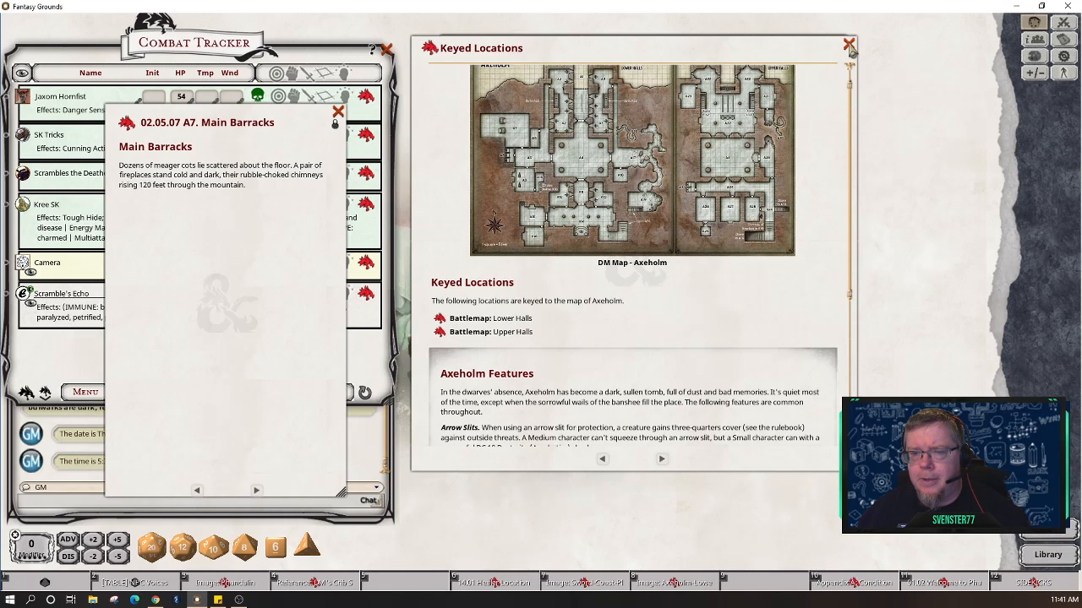
# Step: Save Keyed Locations to hotkey slot 9, then close it and the Main Barracks entry
pyautogui.scroll(1, 799, 338)
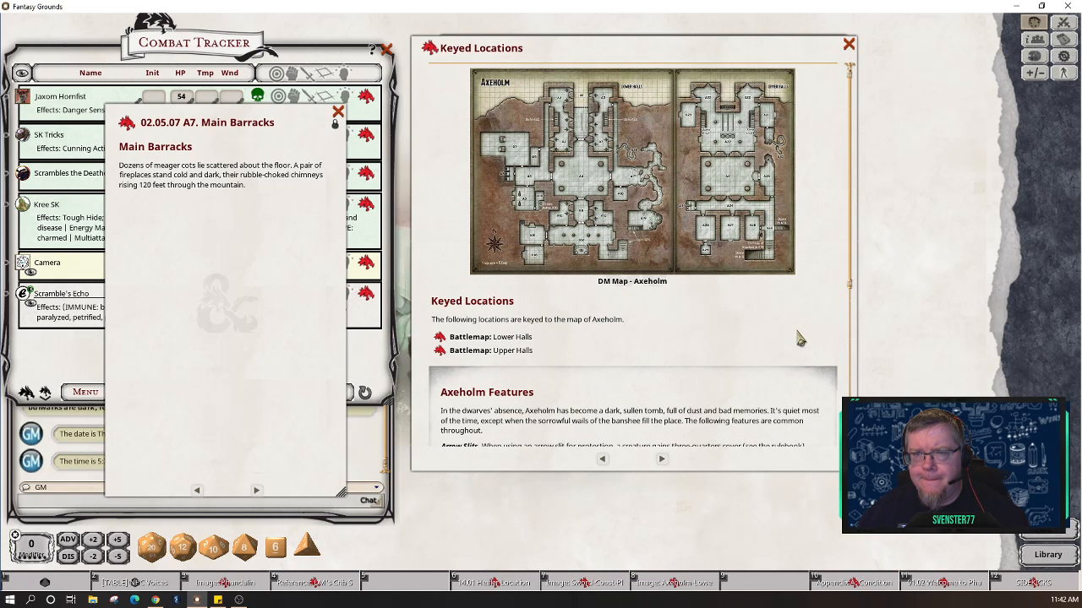
pyautogui.scroll(-9, 799, 338)
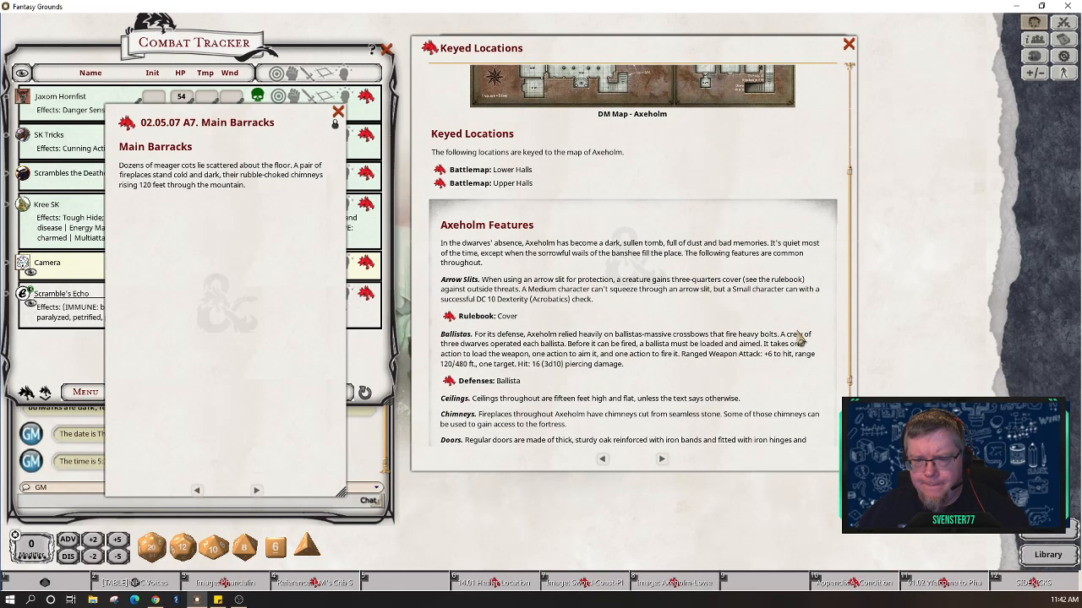
pyautogui.scroll(-7, 798, 338)
pyautogui.scroll(9, 799, 338)
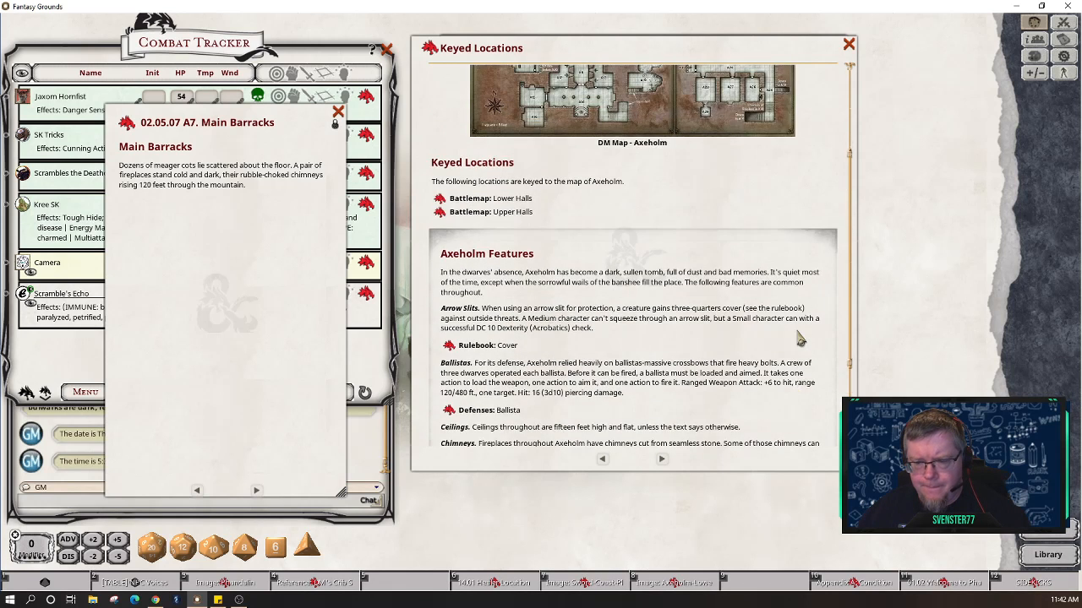
pyautogui.scroll(7, 800, 338)
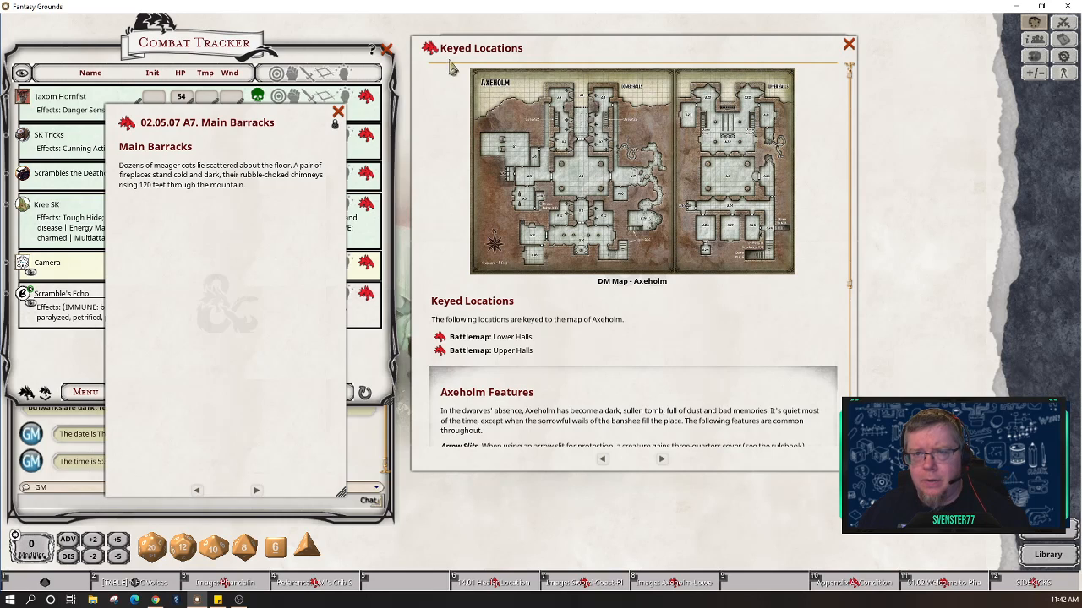
pyautogui.moveTo(562, 191); pyautogui.dragTo(773, 583)
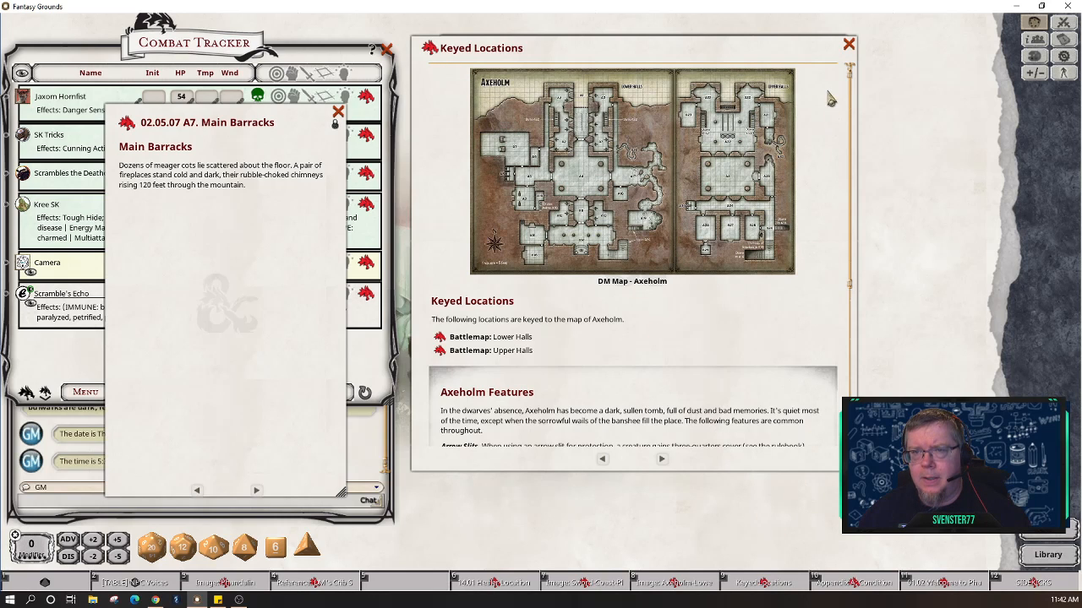
pyautogui.click(849, 45)
pyautogui.click(338, 112)
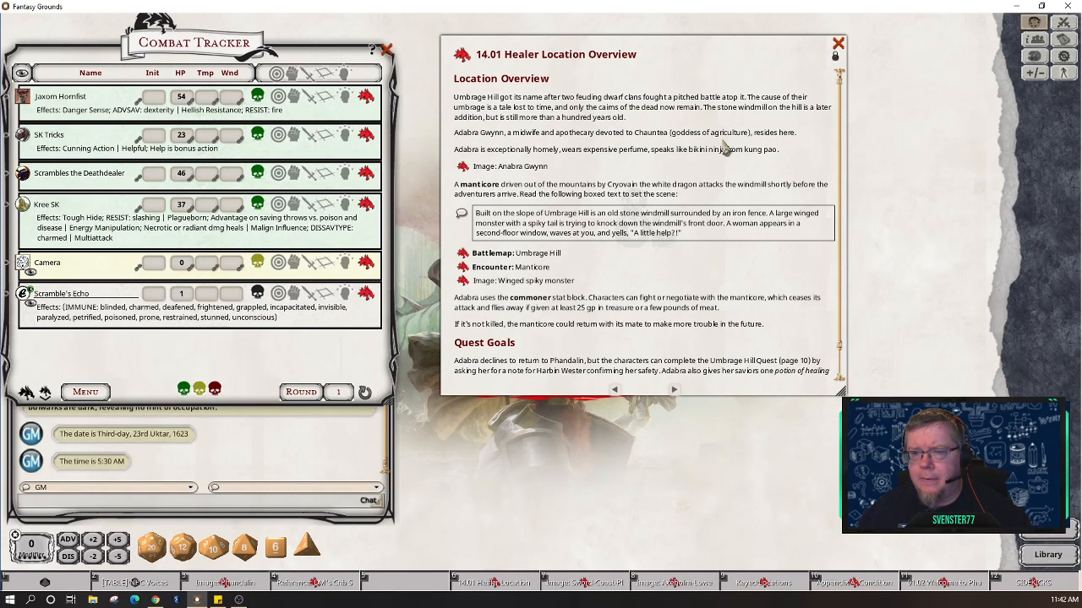
# Step: Open the Winged spiky monster image and Umbrage-Hill-Players battlemap, moving each window aside
pyautogui.moveTo(676, 49)
pyautogui.mouseDown()
pyautogui.moveTo(611, 43)
pyautogui.moveTo(642, 36)
pyautogui.mouseUp()
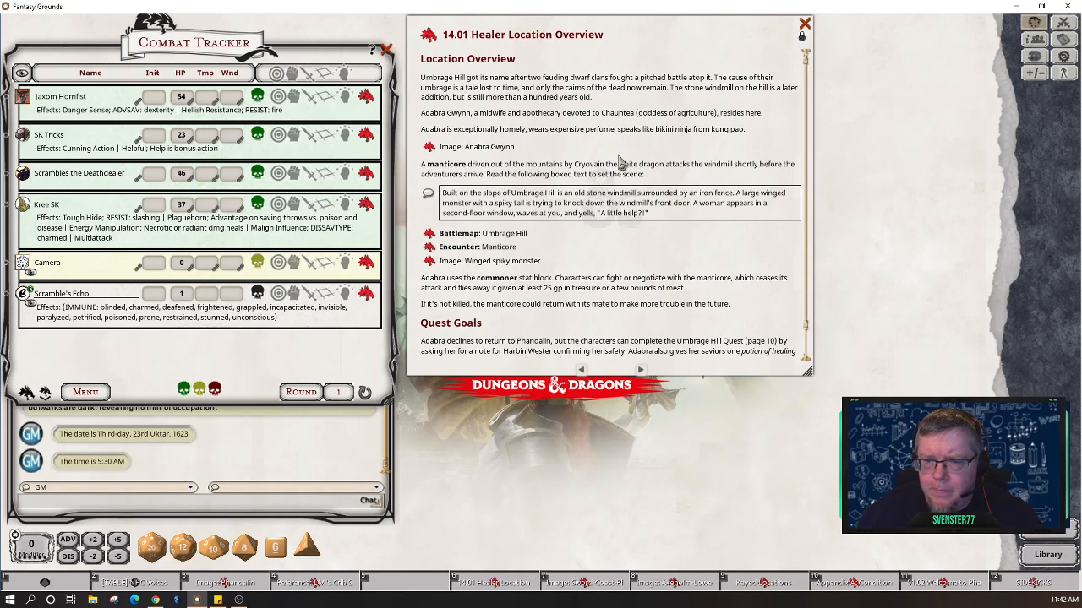
pyautogui.click(431, 263)
pyautogui.moveTo(342, 335); pyautogui.dragTo(189, 105)
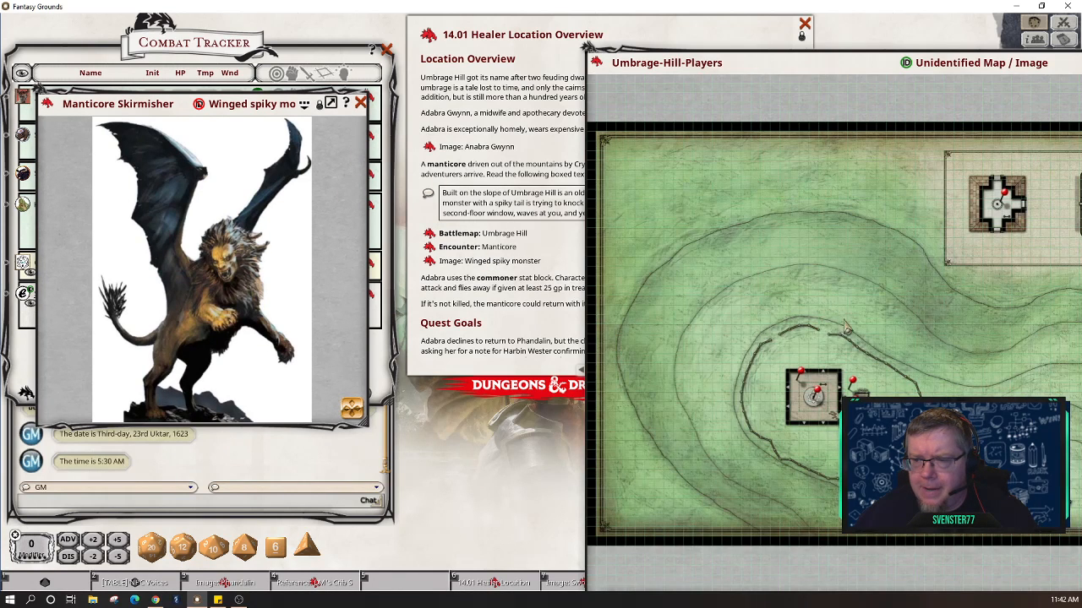
pyautogui.moveTo(853, 327); pyautogui.dragTo(623, 277)
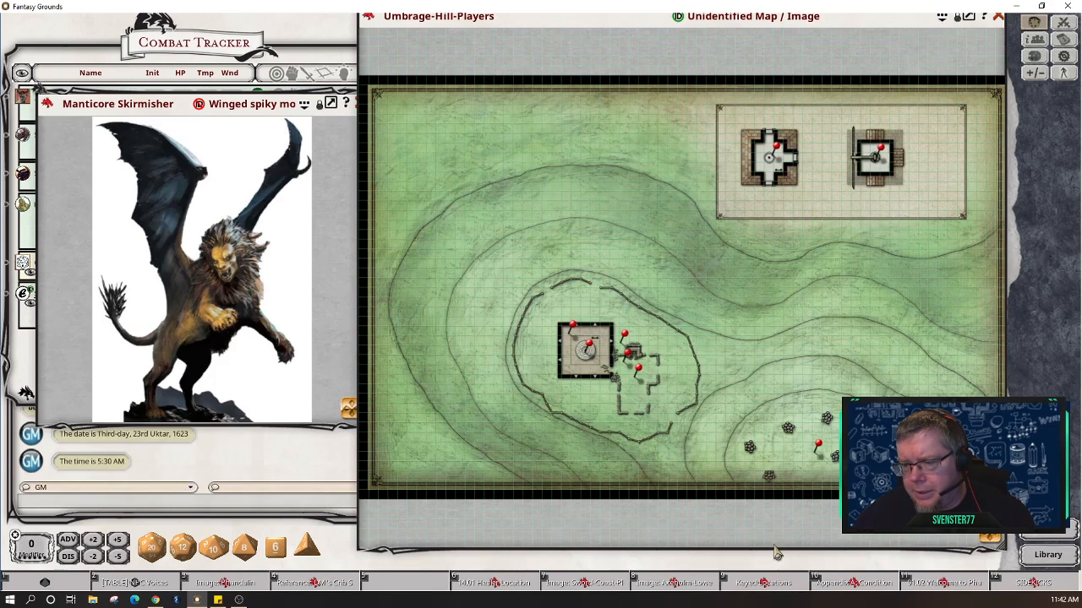
# Step: Shorten the Umbrage-Hill-Players map window, shift it up and left, and open the Assets library
pyautogui.moveTo(774, 550); pyautogui.dragTo(775, 468)
pyautogui.moveTo(731, 400)
pyautogui.mouseDown()
pyautogui.moveTo(727, 425)
pyautogui.moveTo(752, 450)
pyautogui.mouseUp()
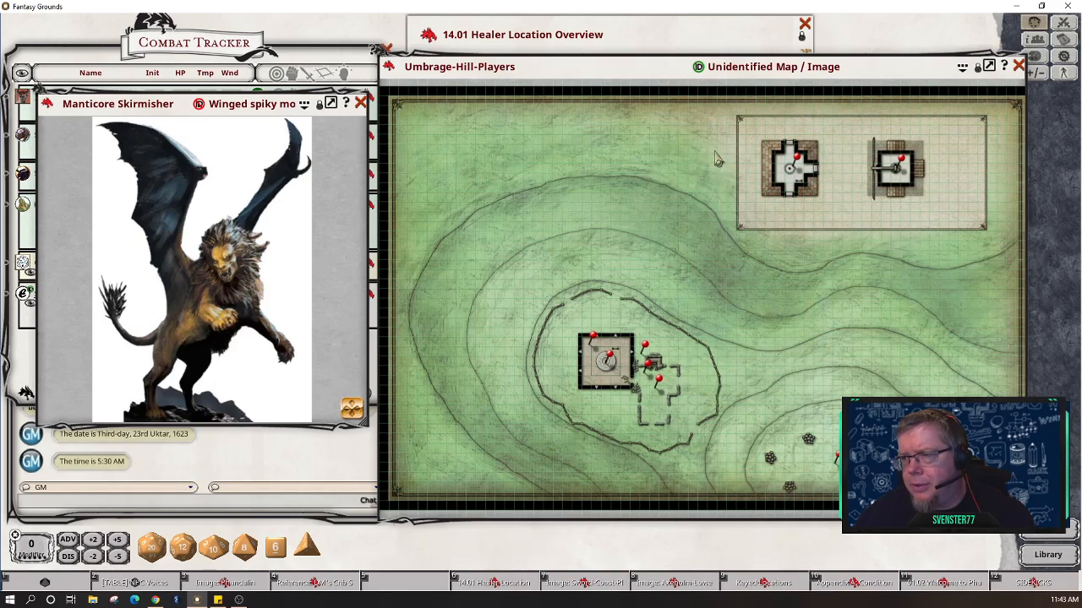
pyautogui.moveTo(685, 83)
pyautogui.mouseDown()
pyautogui.moveTo(348, 87)
pyautogui.moveTo(653, 79)
pyautogui.moveTo(670, 44)
pyautogui.mouseUp()
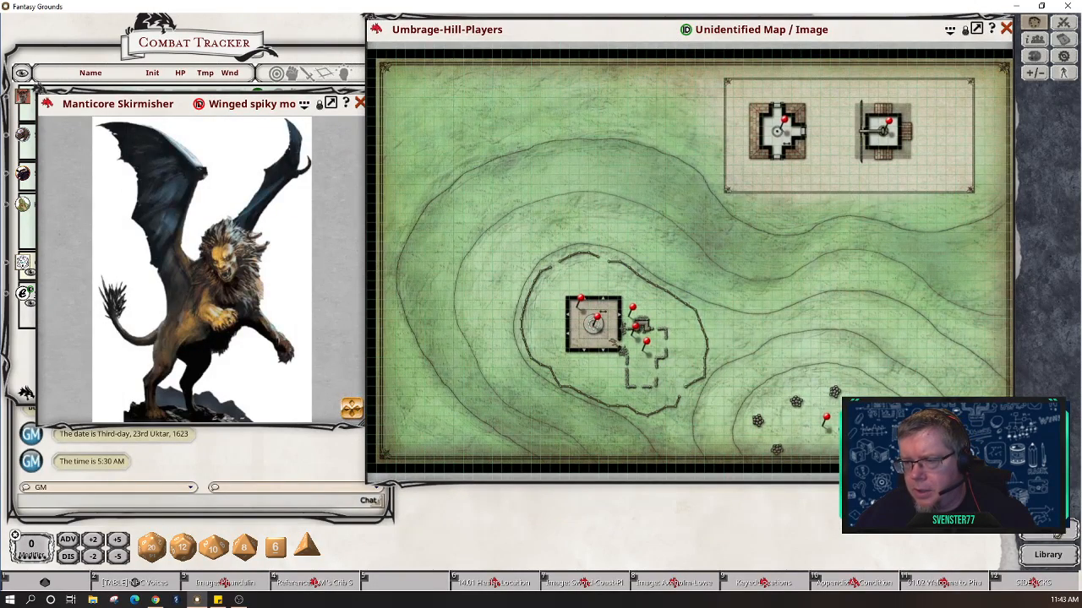
pyautogui.click(1057, 533)
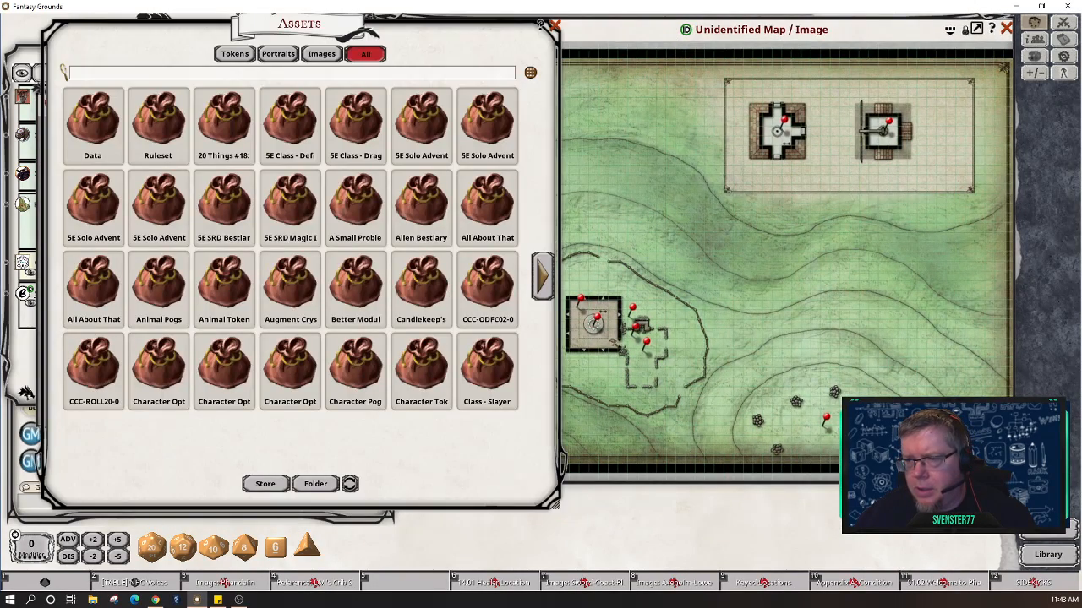
# Step: Search the Assets library for 'tree' and advance to the second page of tree images
pyautogui.click(205, 73)
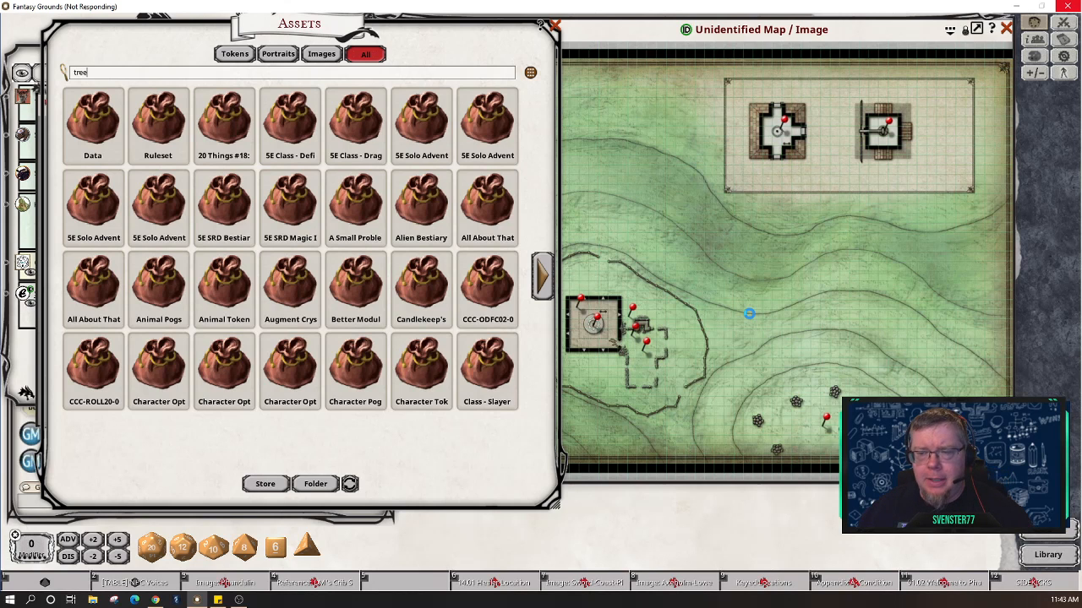
pyautogui.click(752, 319)
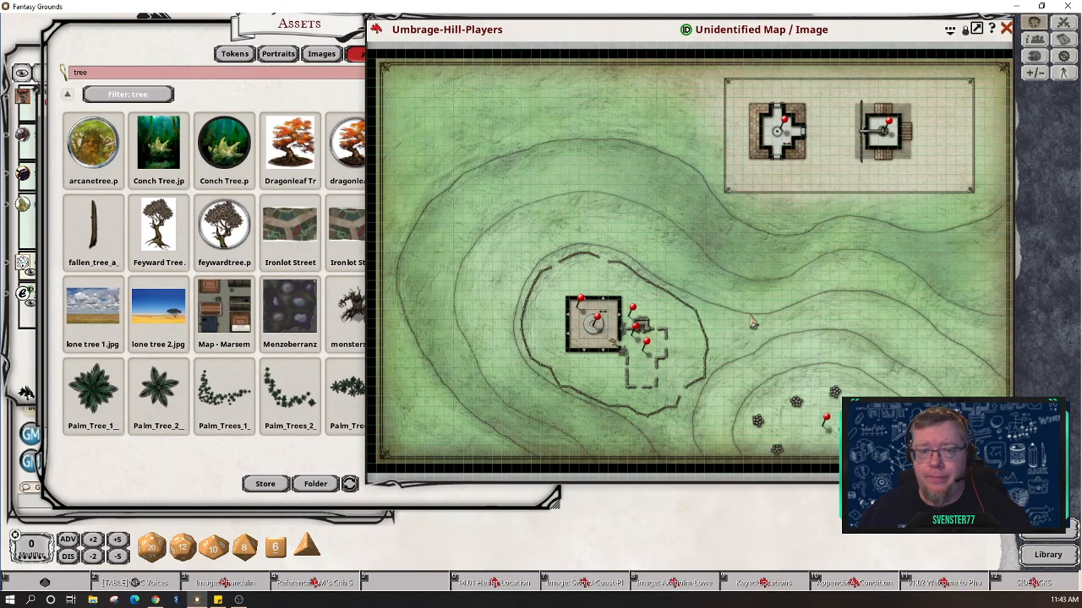
pyautogui.click(281, 88)
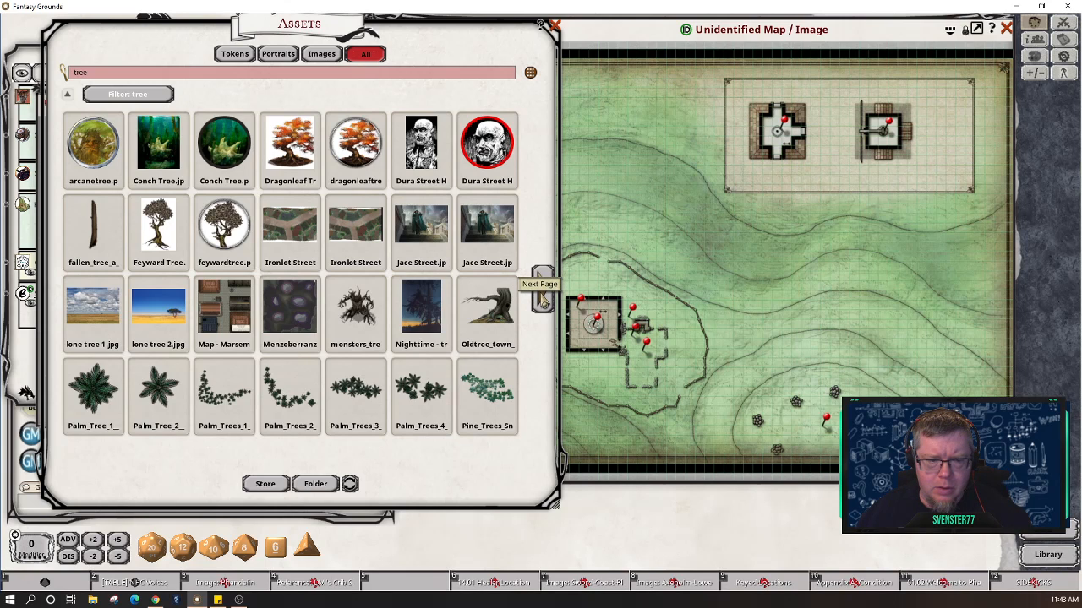
pyautogui.click(544, 302)
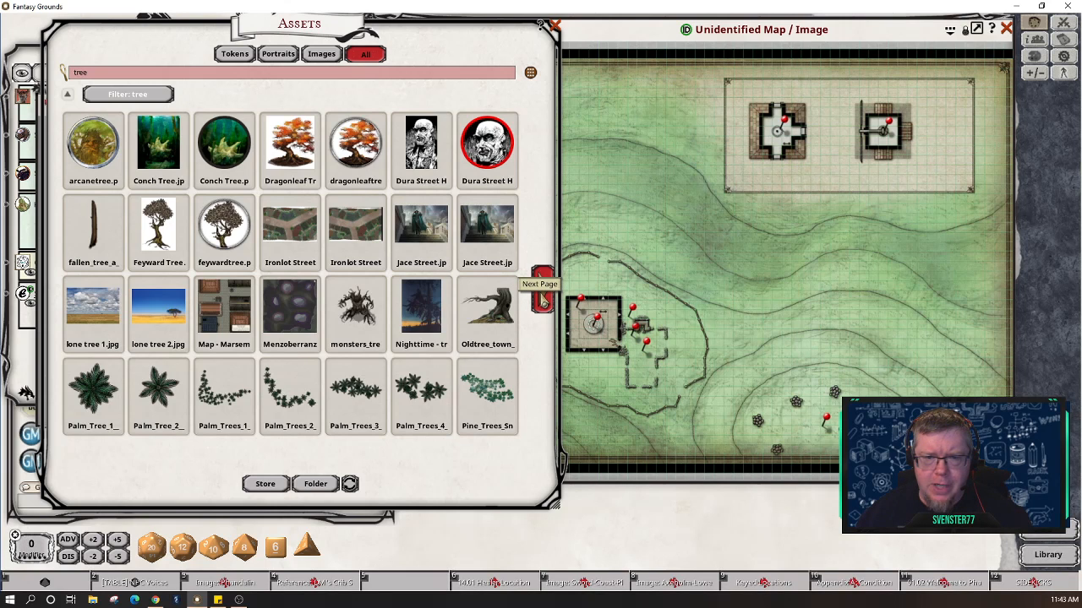
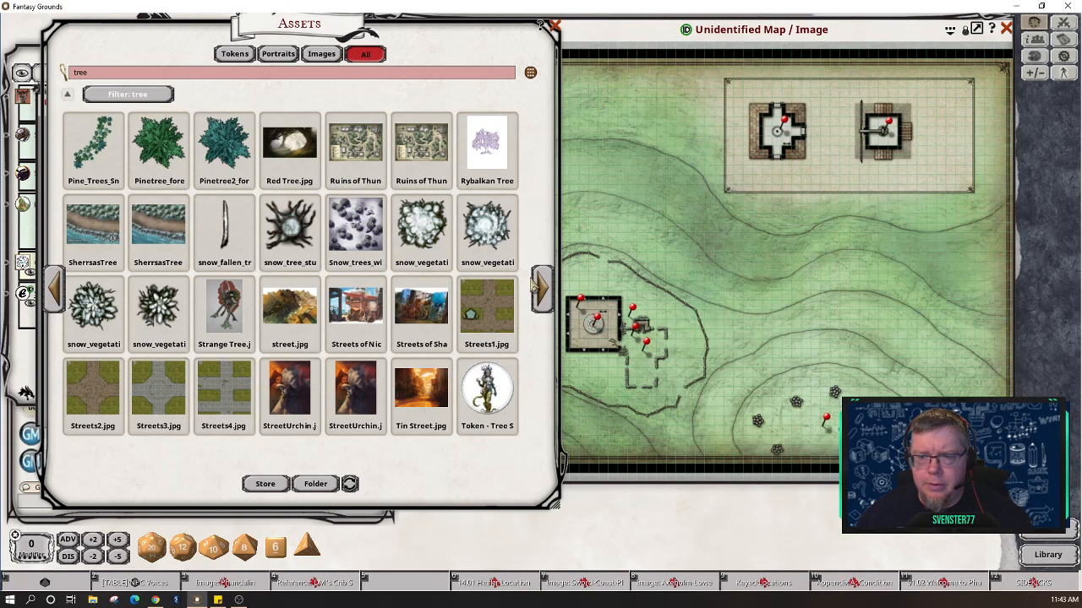
# Step: Page the 'tree' asset results forward twice to the tree group and decoration images
pyautogui.click(966, 32)
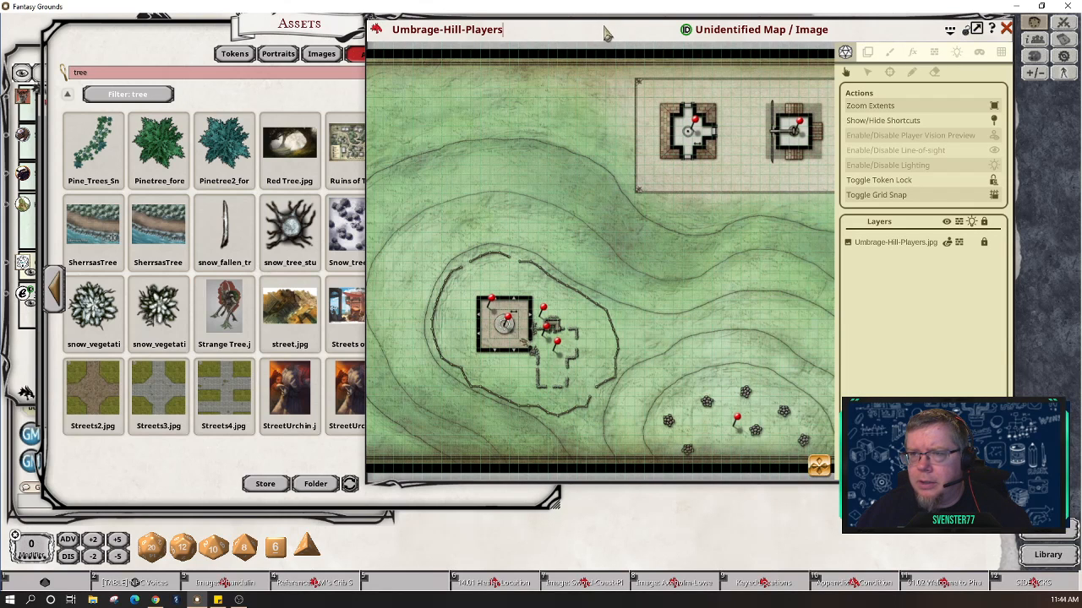
pyautogui.click(355, 92)
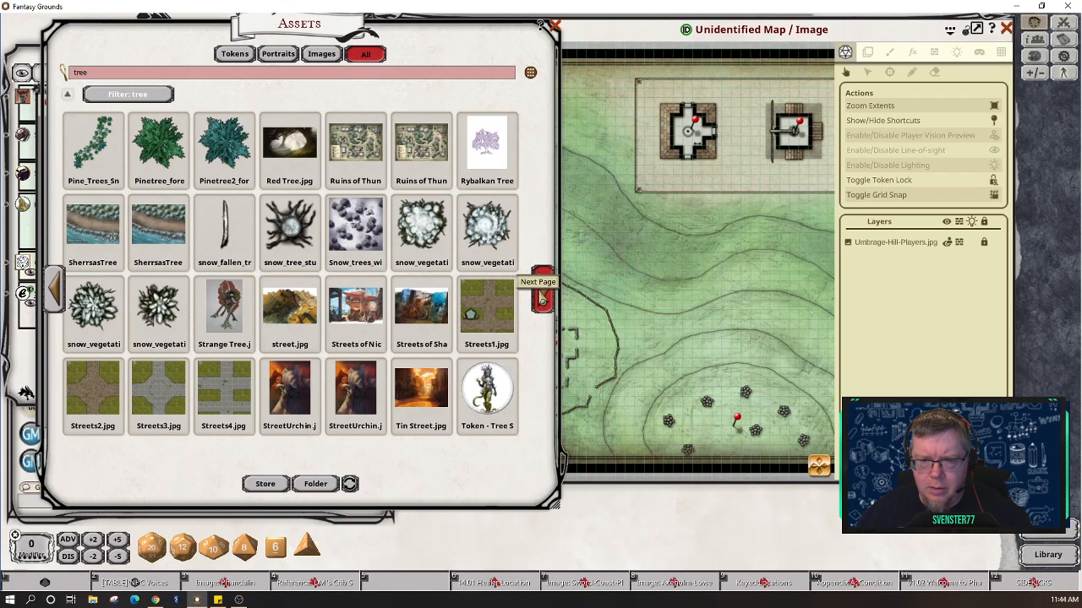
pyautogui.click(542, 299)
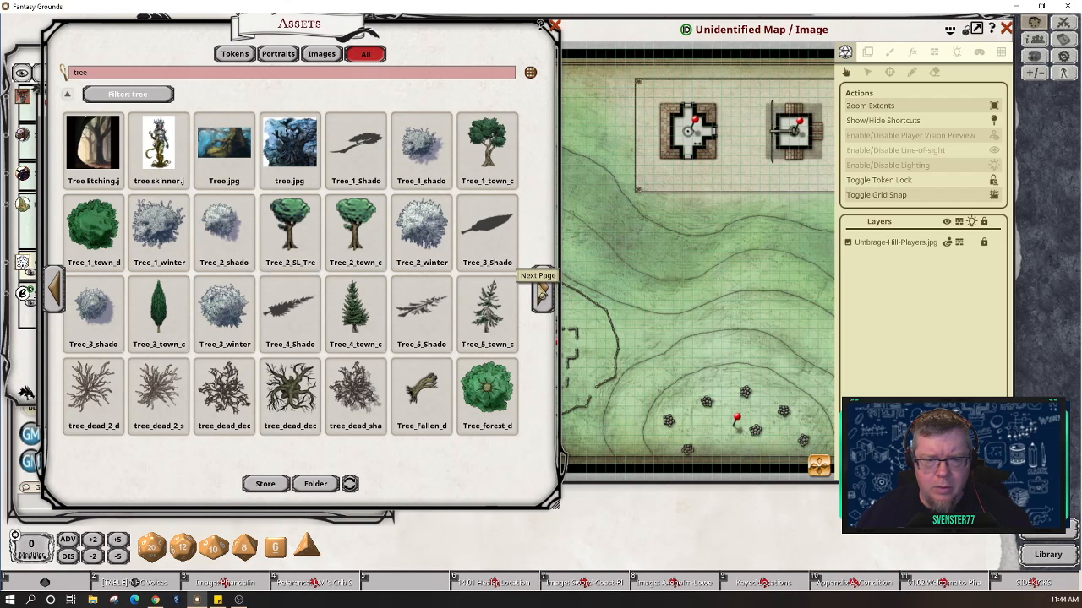
pyautogui.click(542, 297)
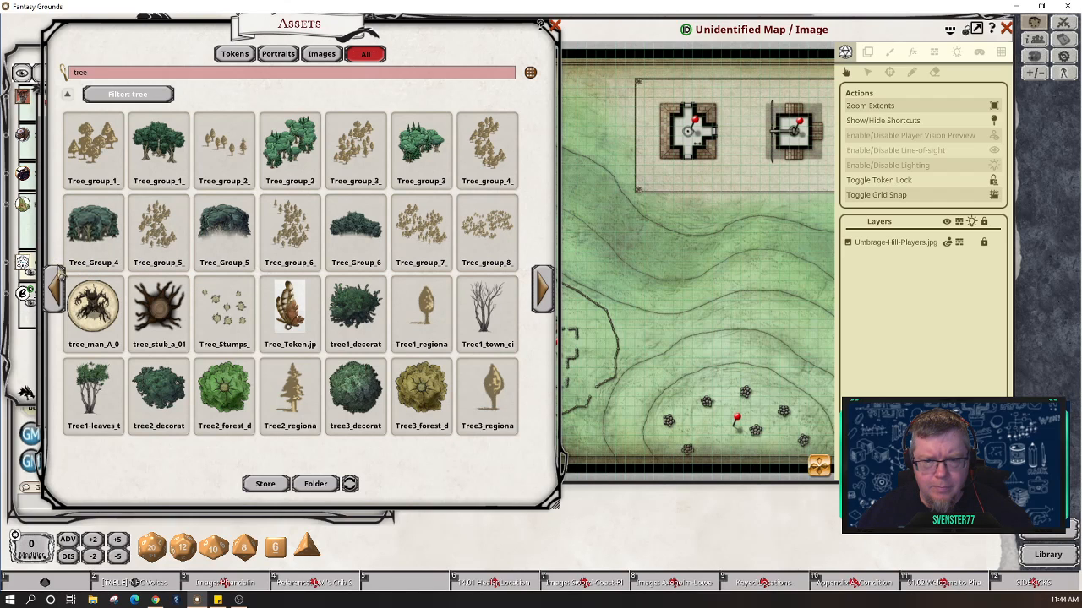
pyautogui.moveTo(355, 309)
pyautogui.mouseDown()
pyautogui.moveTo(609, 261)
pyautogui.moveTo(833, 143)
pyautogui.moveTo(517, 292)
pyautogui.moveTo(343, 307)
pyautogui.mouseUp()
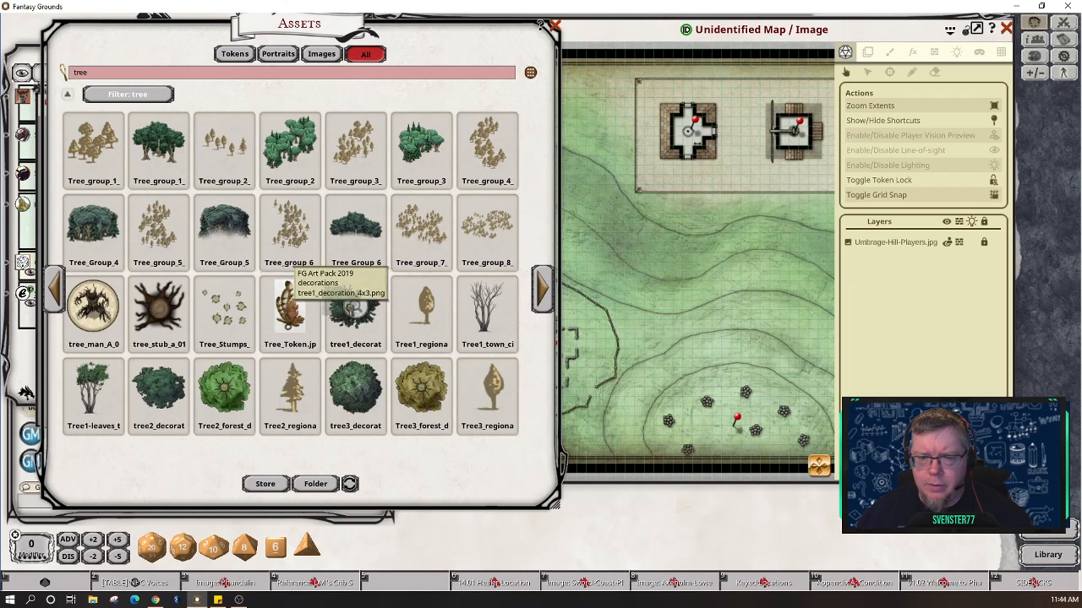
# Step: Switch the map to tile placement and load the tree decoration image as the tile
pyautogui.click(869, 53)
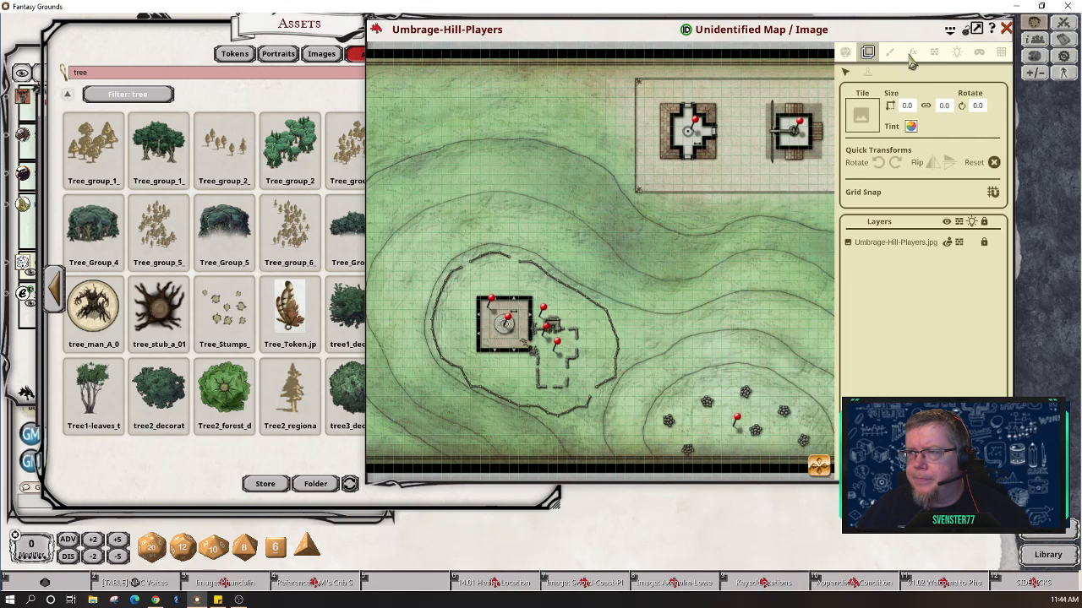
pyautogui.click(893, 55)
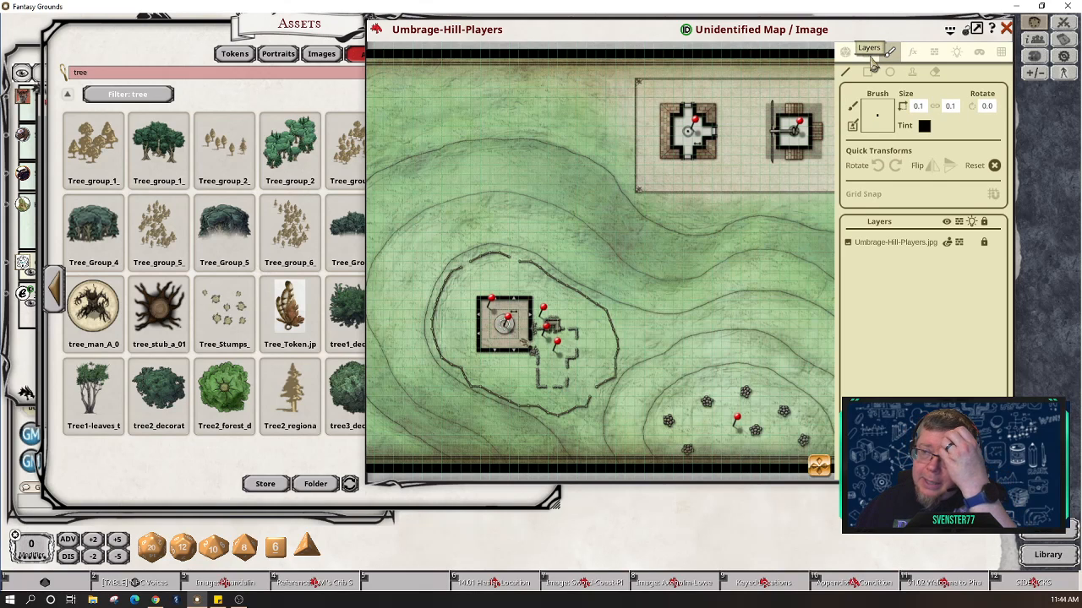
pyautogui.click(870, 58)
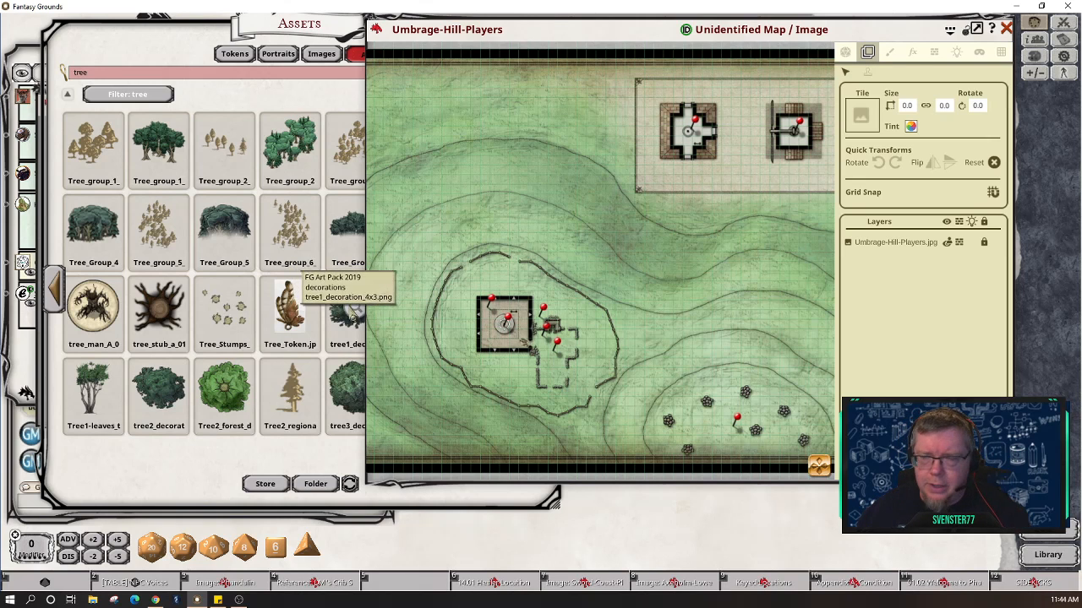
pyautogui.moveTo(351, 311); pyautogui.dragTo(860, 116)
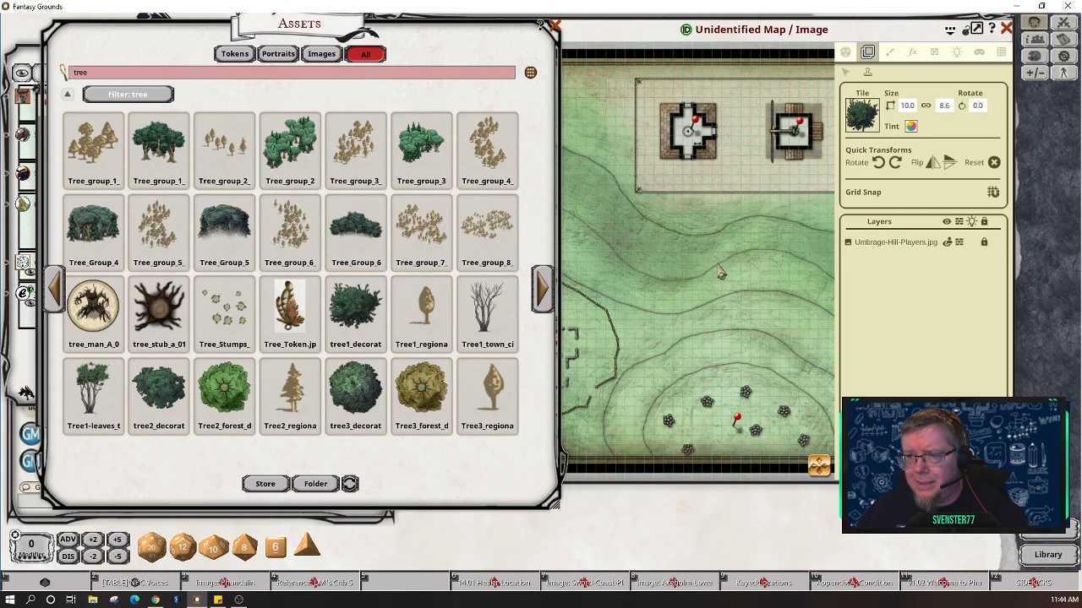
pyautogui.click(656, 36)
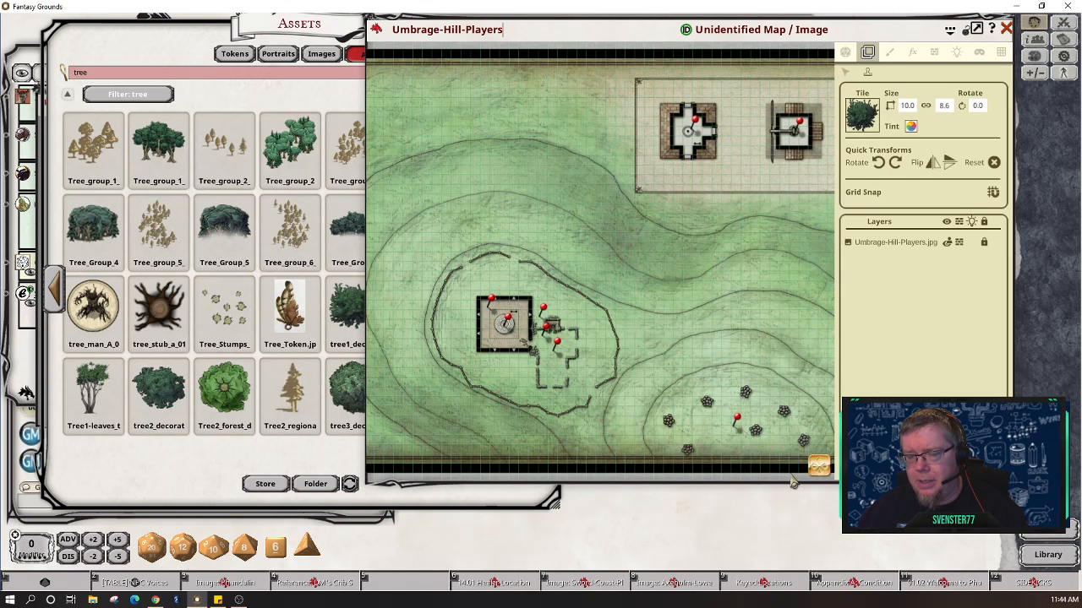
# Step: Pan the map to its top-left corner and return to the tile placement settings
pyautogui.moveTo(708, 402); pyautogui.dragTo(807, 434)
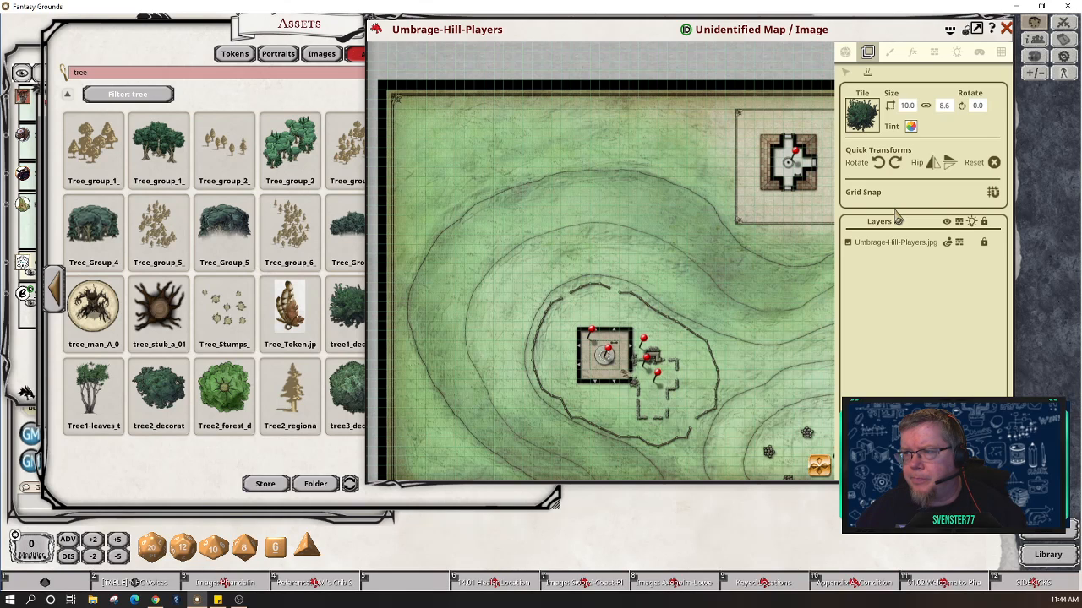
pyautogui.click(936, 53)
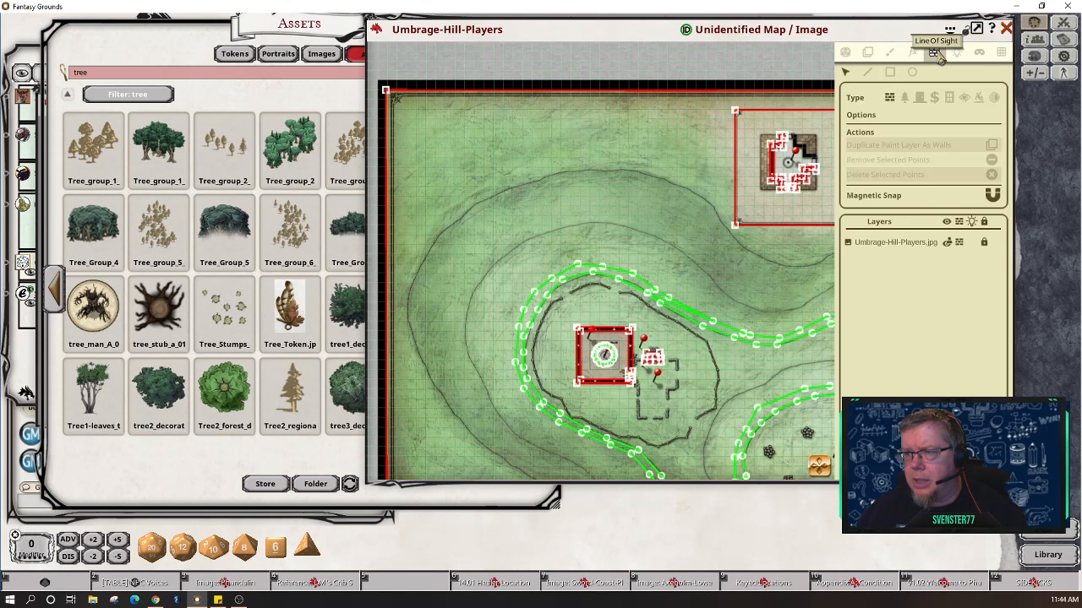
pyautogui.click(913, 54)
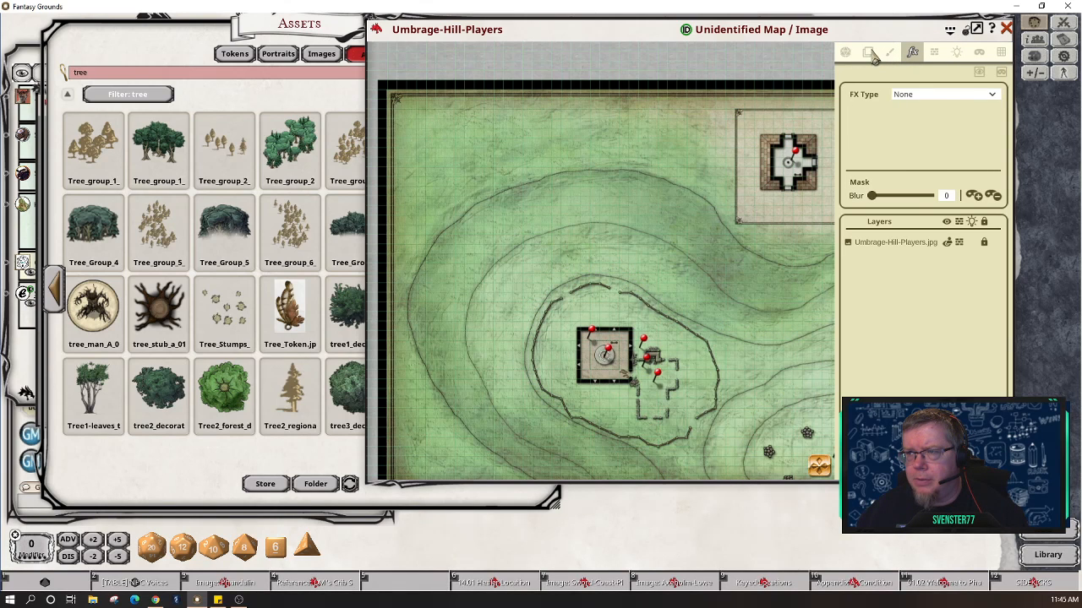
pyautogui.click(872, 54)
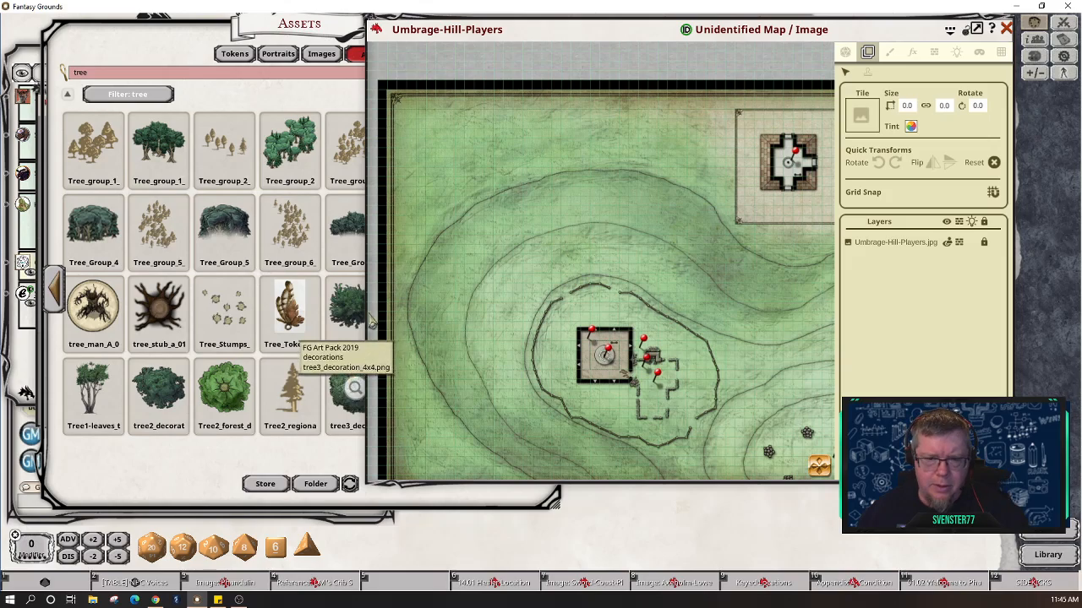
# Step: Load tree1_decoration into the Tile slot, shift the map window left, and pan to its top-left corner
pyautogui.moveTo(373, 306); pyautogui.dragTo(483, 339)
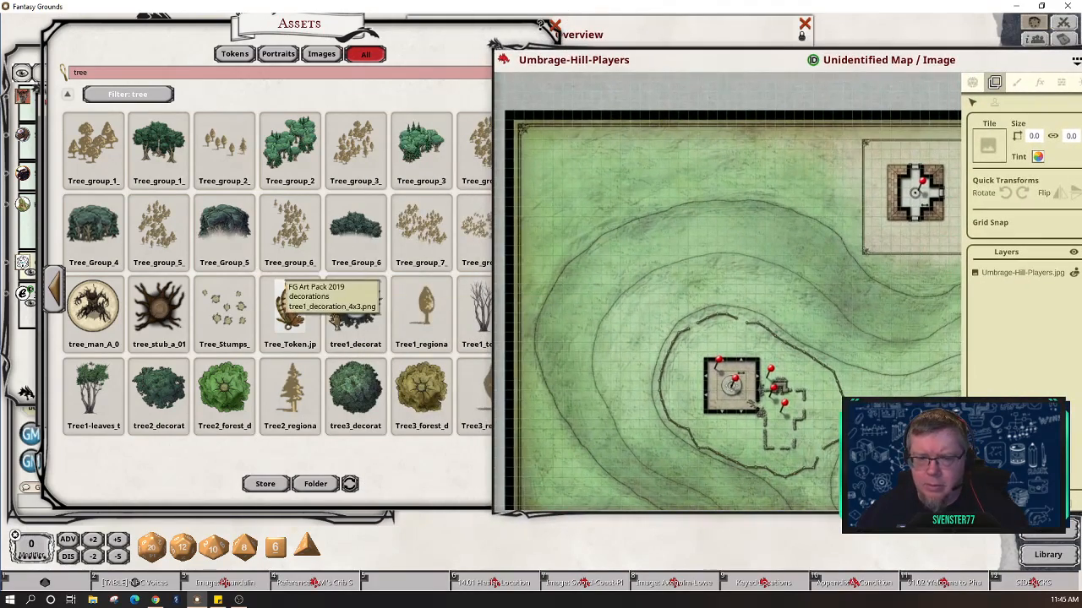
pyautogui.moveTo(423, 311); pyautogui.dragTo(990, 143)
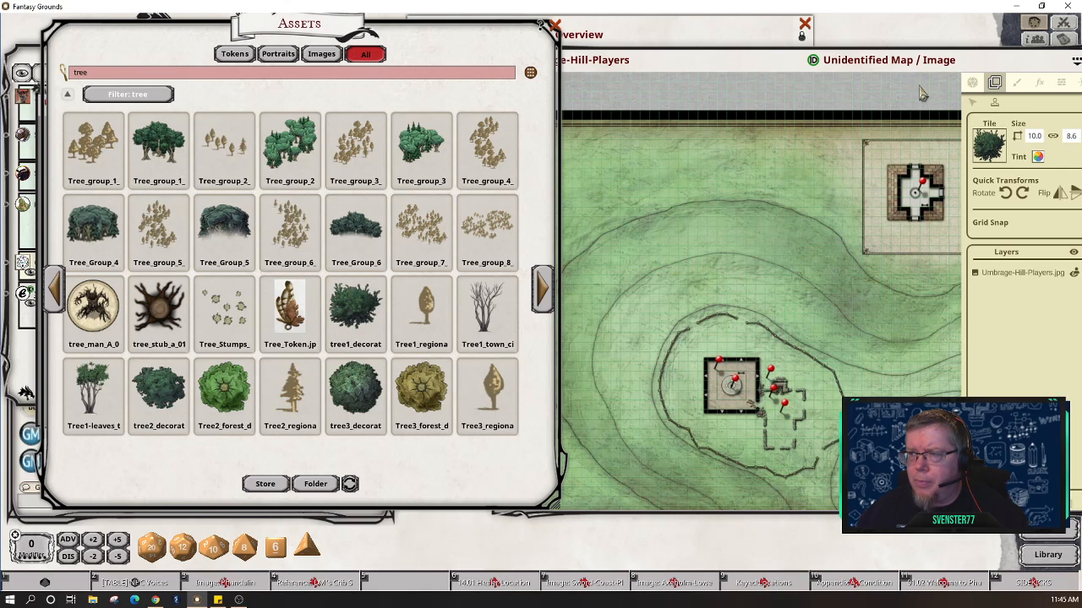
pyautogui.click(939, 68)
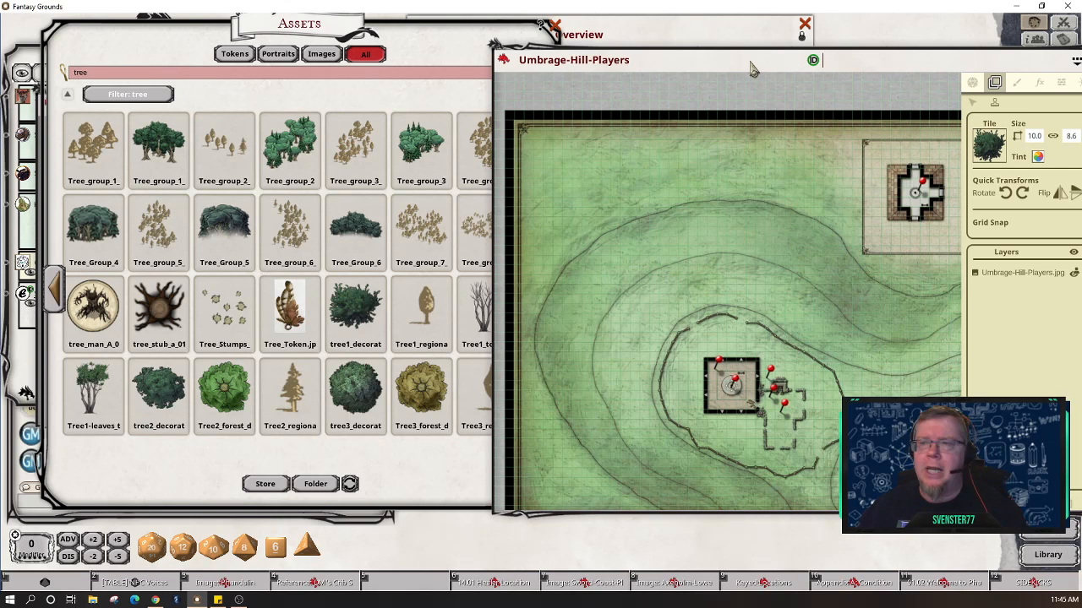
pyautogui.moveTo(748, 61); pyautogui.dragTo(612, 103)
pyautogui.moveTo(507, 71); pyautogui.dragTo(329, 71)
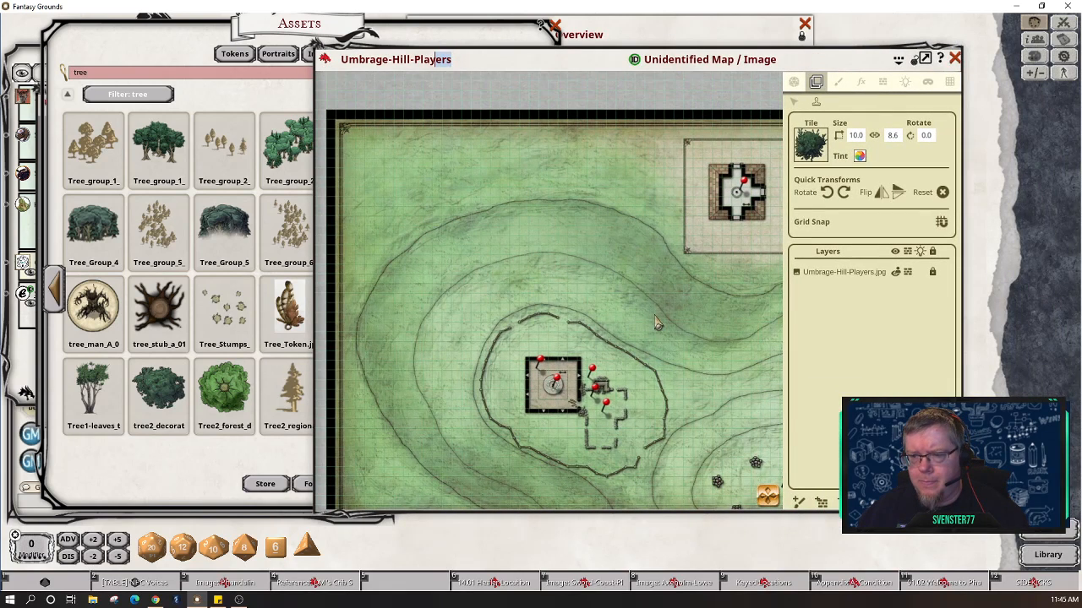
pyautogui.scroll(-1, 657, 322)
pyautogui.scroll(1, 658, 323)
pyautogui.scroll(1, 657, 323)
pyautogui.scroll(-1, 658, 323)
pyautogui.click(768, 499)
pyautogui.moveTo(768, 501); pyautogui.dragTo(756, 510)
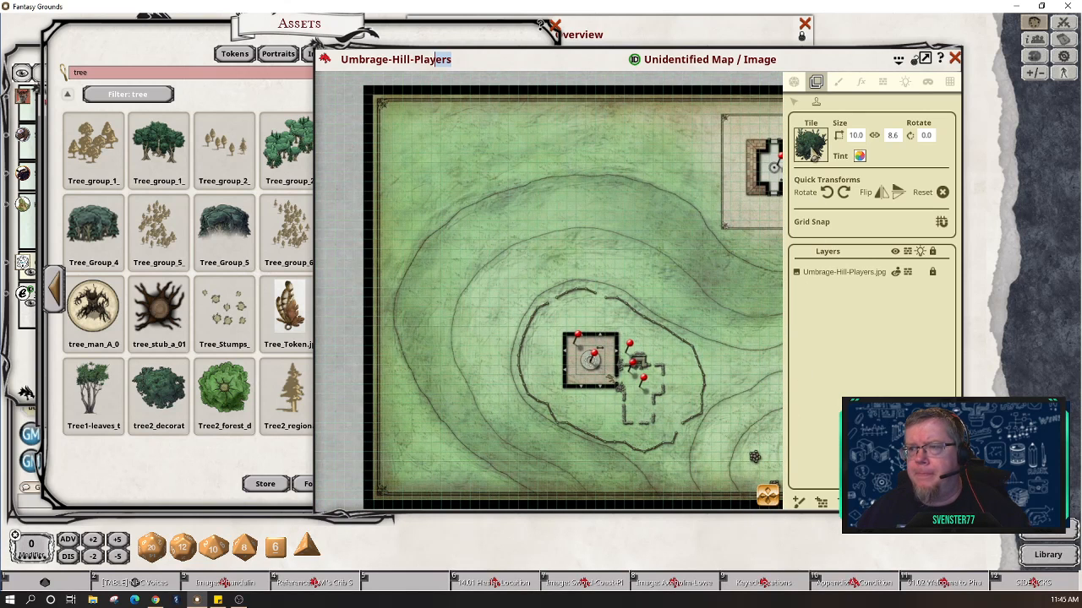
# Step: Rotate the tree tile to 180° and stamp it in the map's top-left corner
pyautogui.click(830, 193)
pyautogui.click(832, 193)
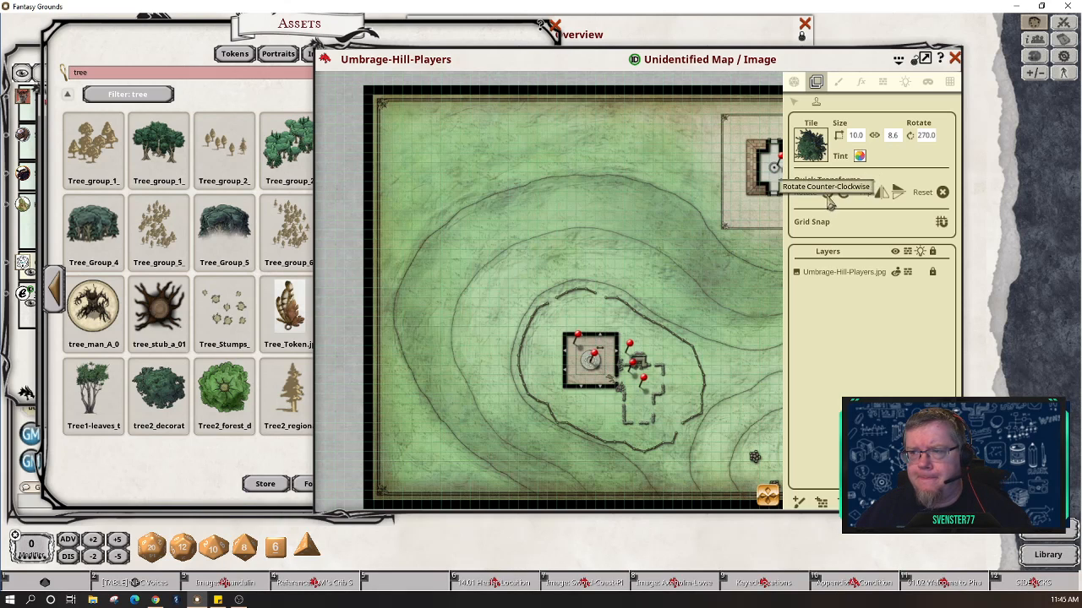
pyautogui.click(829, 198)
pyautogui.click(829, 197)
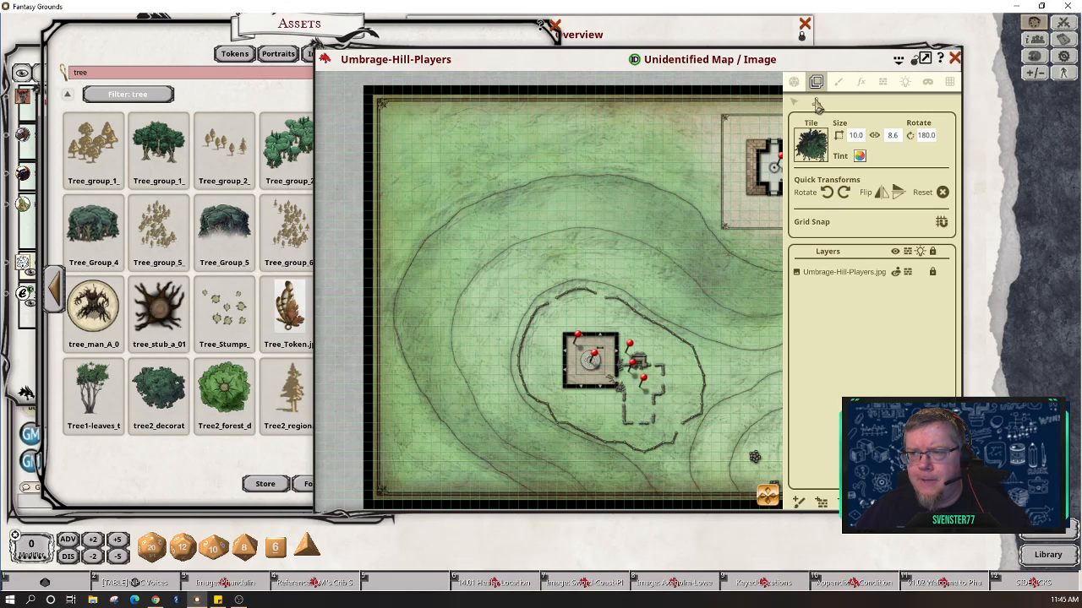
pyautogui.click(393, 141)
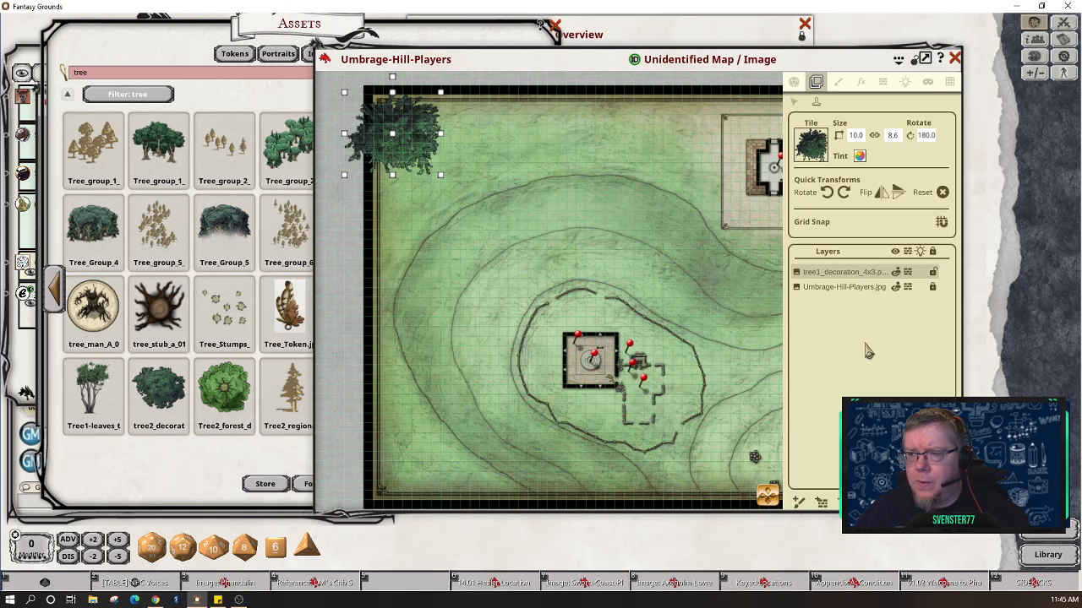
pyautogui.click(206, 488)
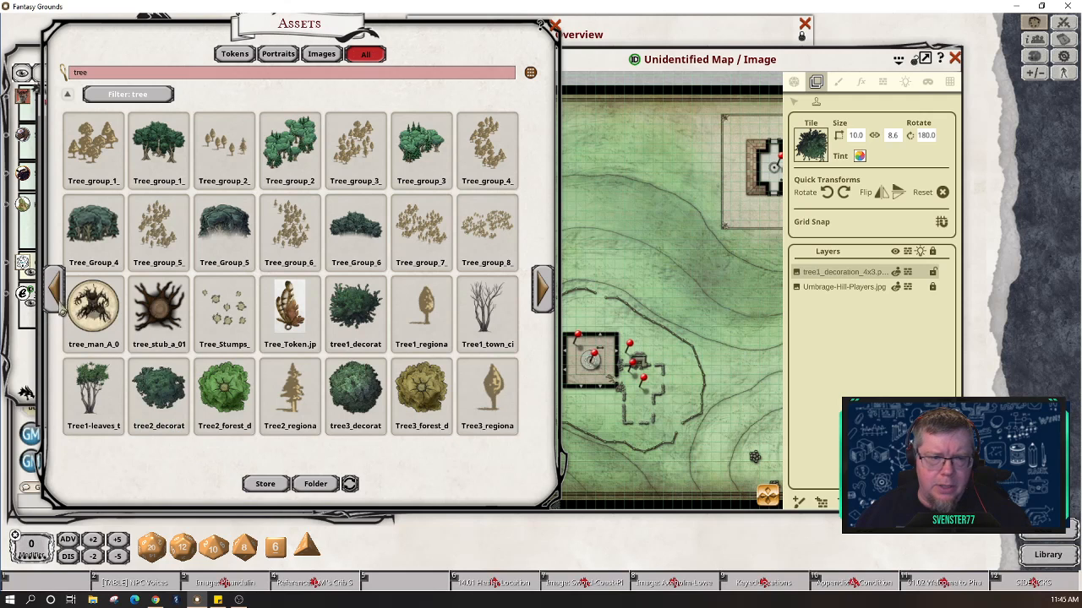
# Step: Go back two asset pages and load the 16.0 × 16.0 pine tree image as the tile
pyautogui.click(53, 294)
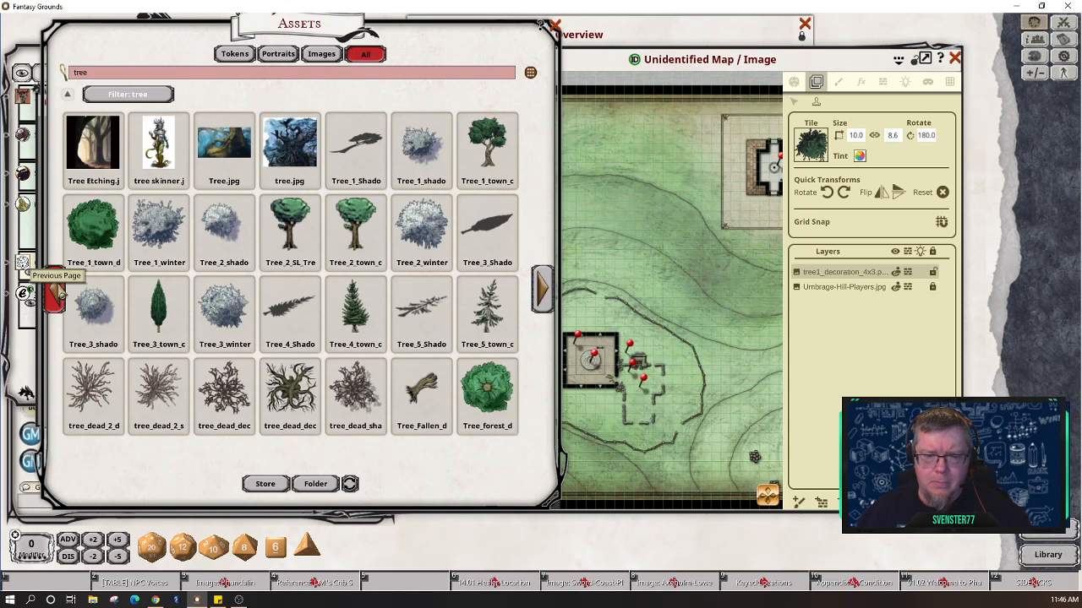
pyautogui.click(56, 291)
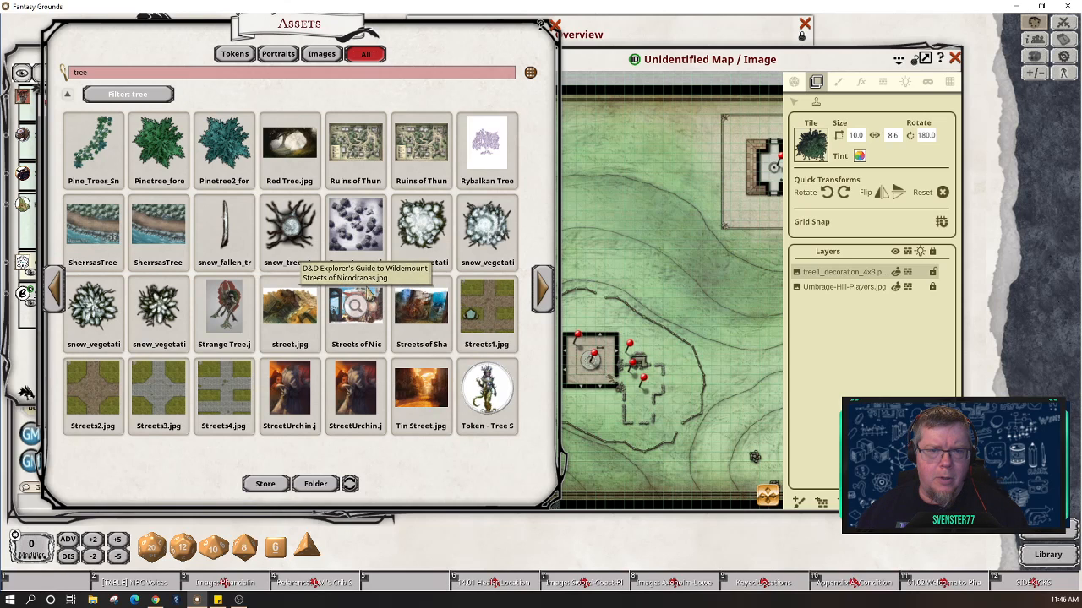
pyautogui.moveTo(710, 138); pyautogui.dragTo(817, 145)
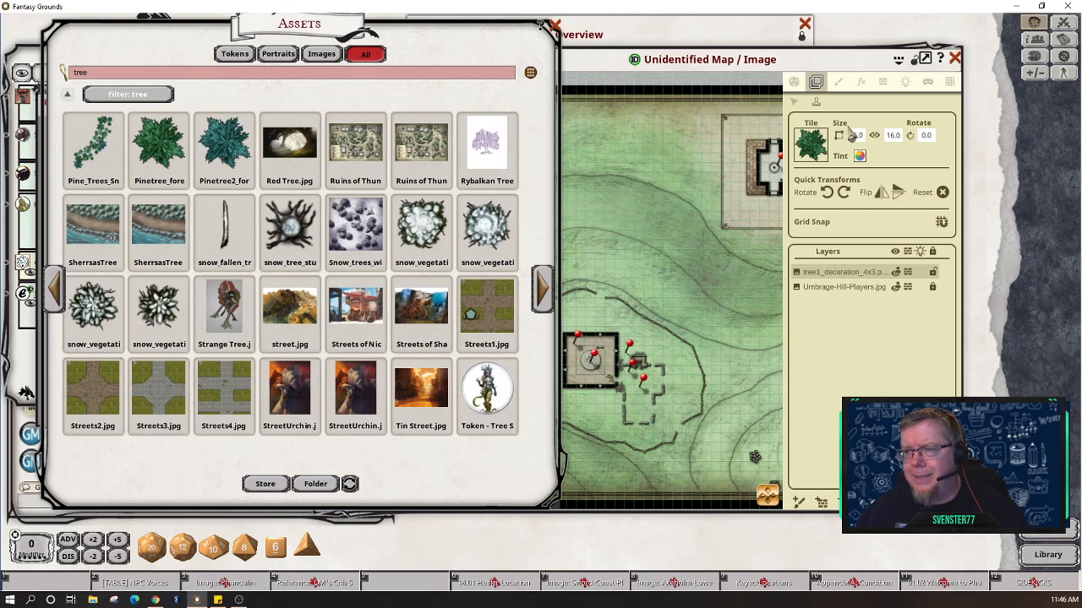
pyautogui.click(605, 67)
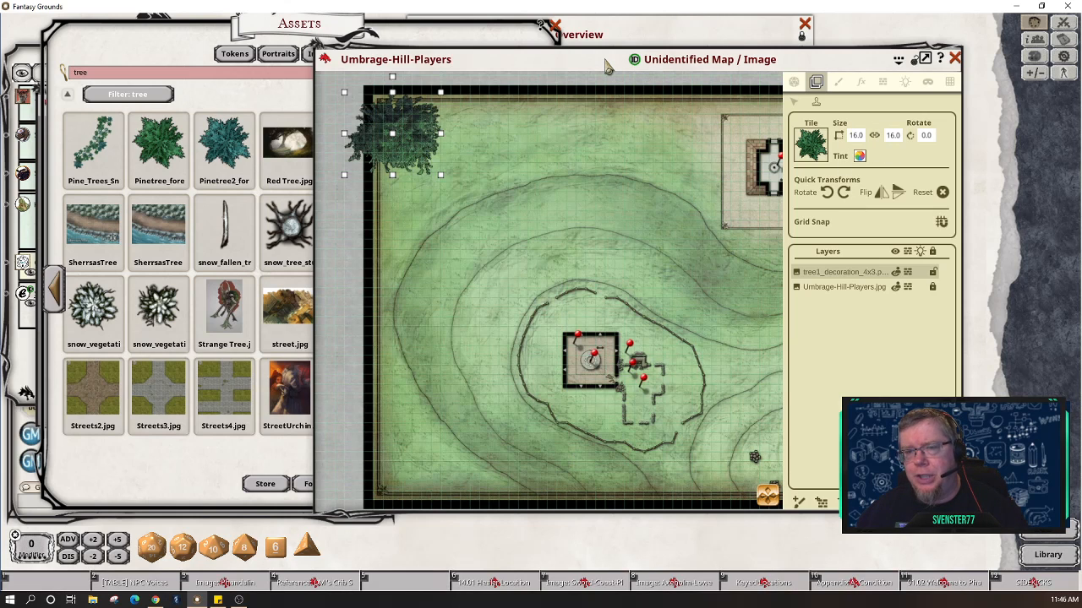
# Step: Stamp a size-5 pine forest tile and a size-2 pine tree, then paste two more copies
pyautogui.click(415, 324)
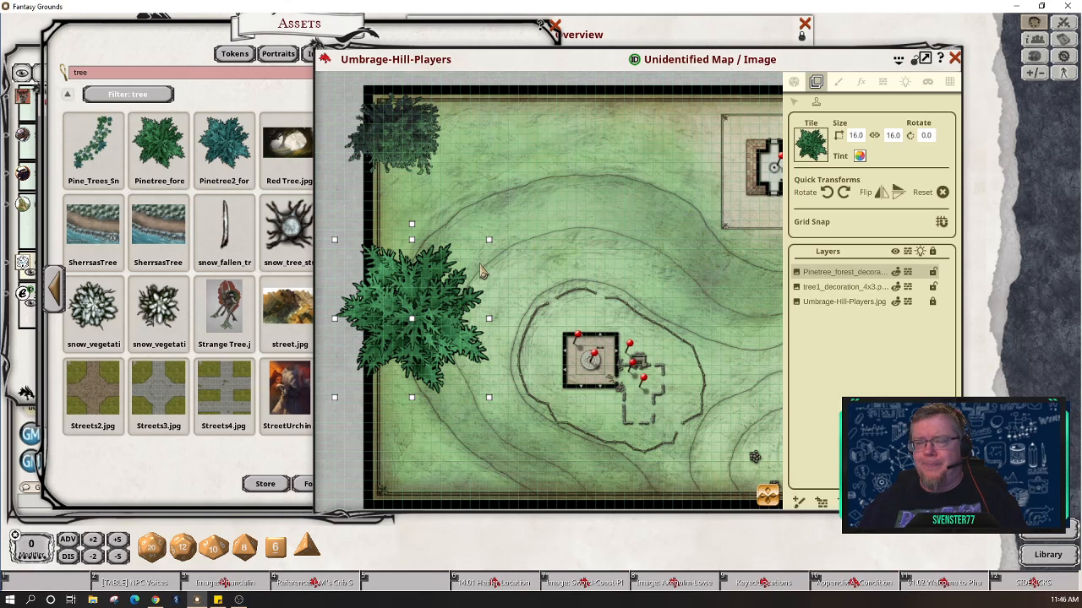
pyautogui.click(855, 135)
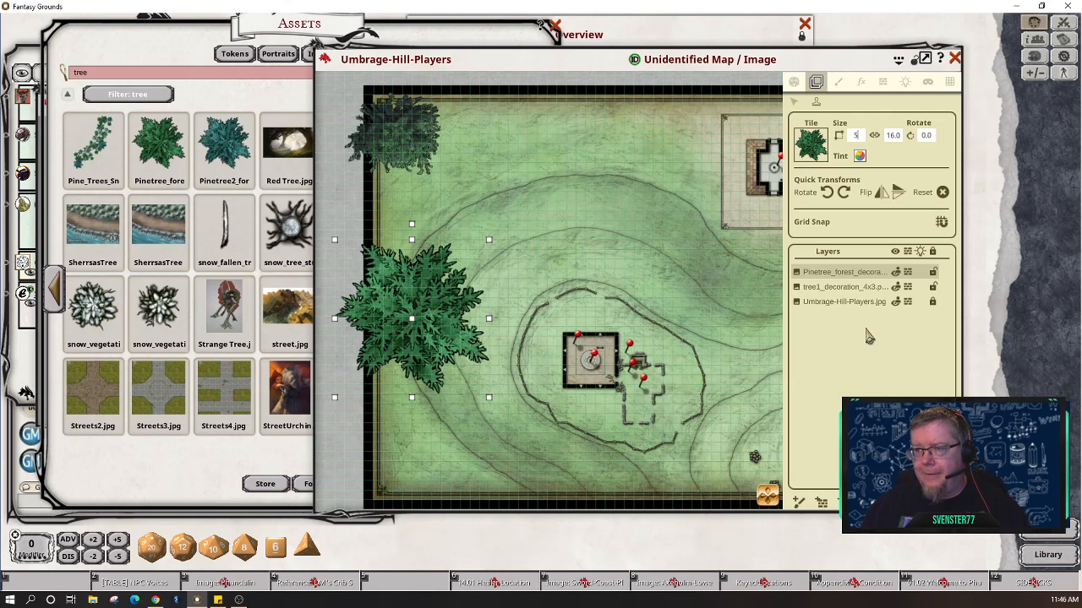
pyautogui.press('Return')
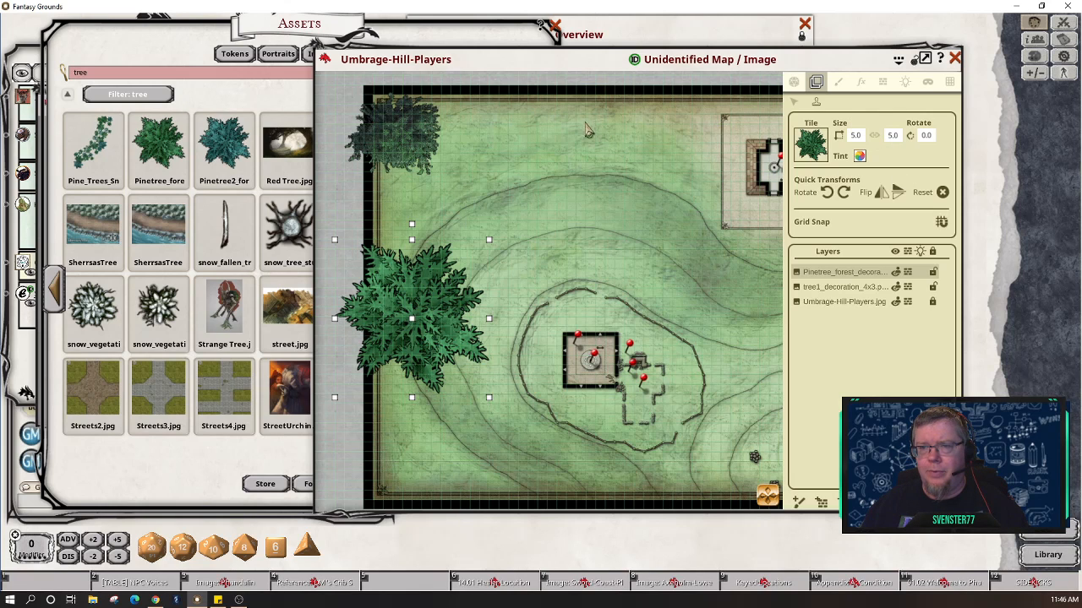
pyautogui.click(667, 125)
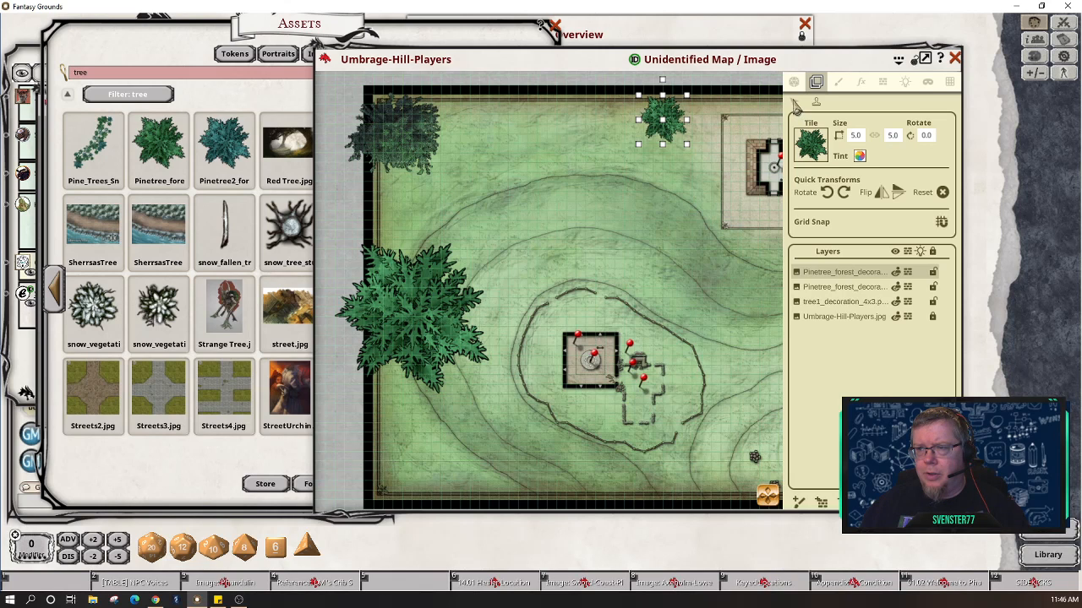
pyautogui.click(861, 134)
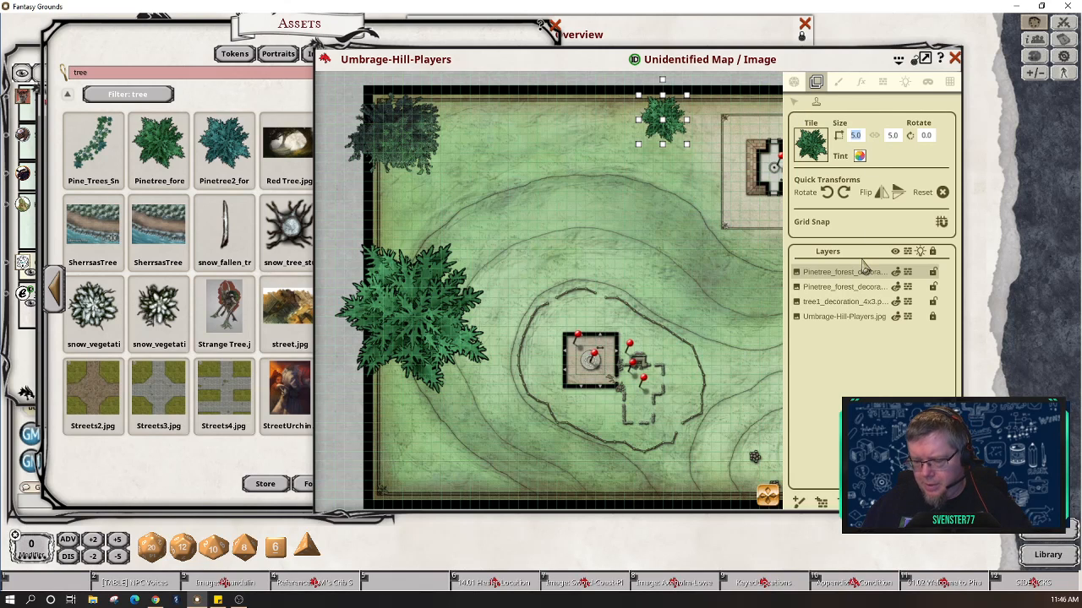
pyautogui.click(893, 137)
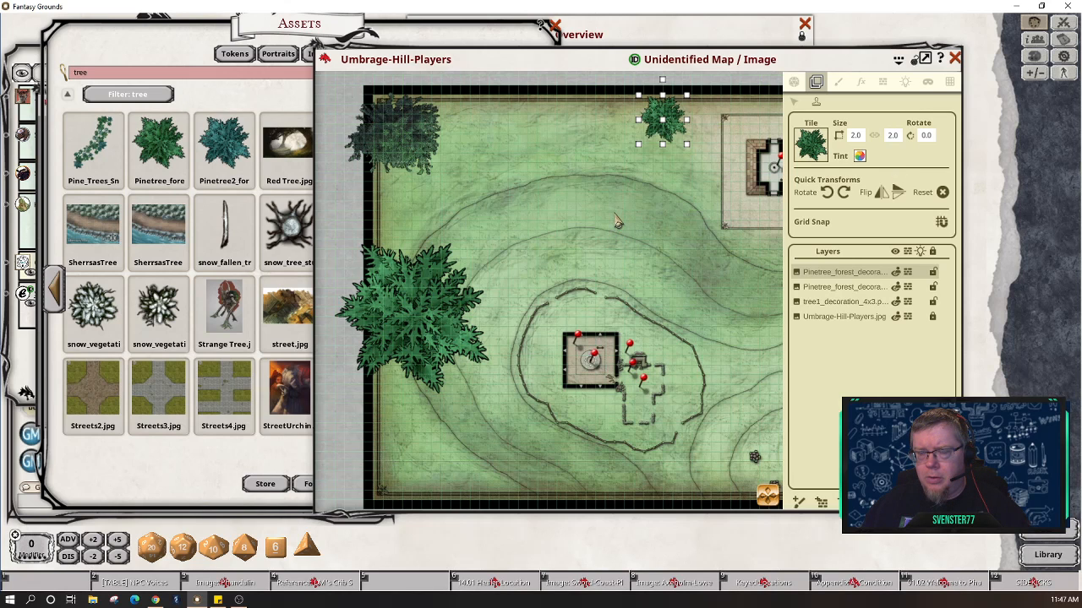
pyautogui.hotkey('ctrl', 'v')
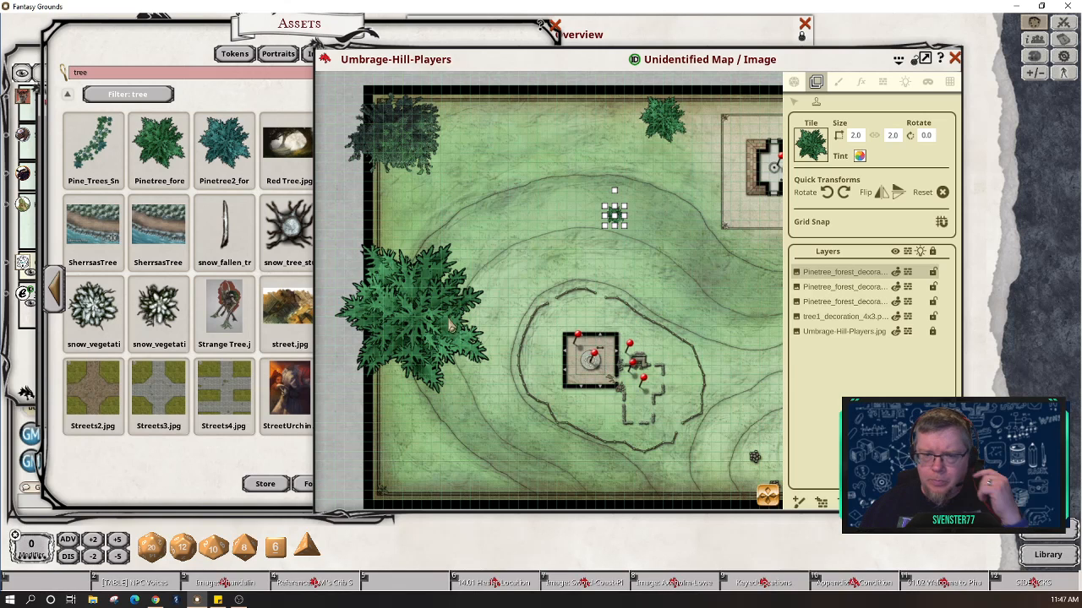
pyautogui.hotkey('ctrl', 'v')
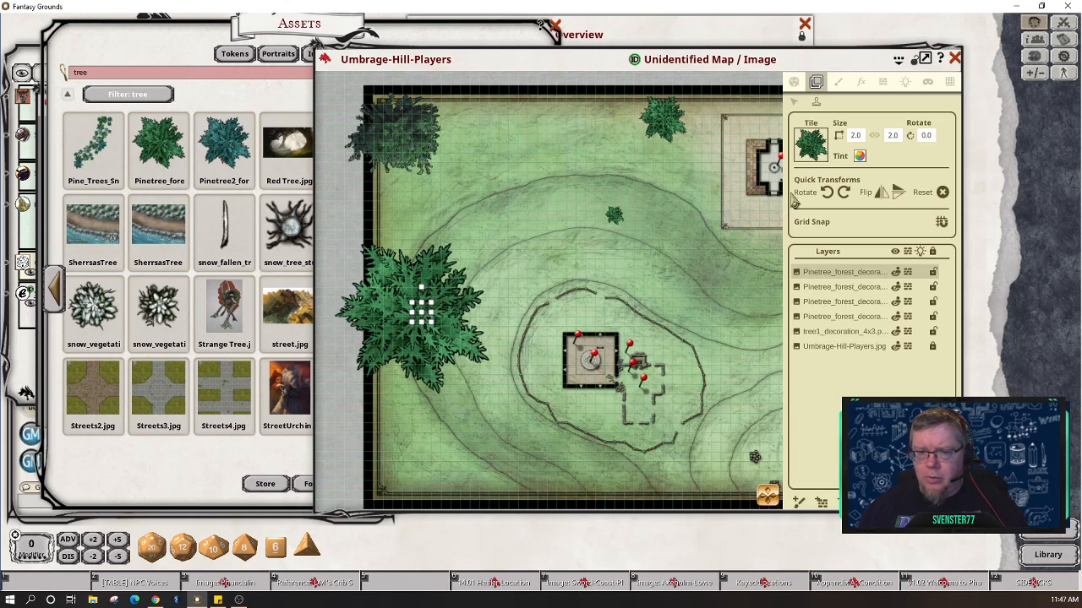
# Step: Move a small pine to the top-middle, rotate it counter-clockwise, and shrink the big left pine
pyautogui.click(793, 100)
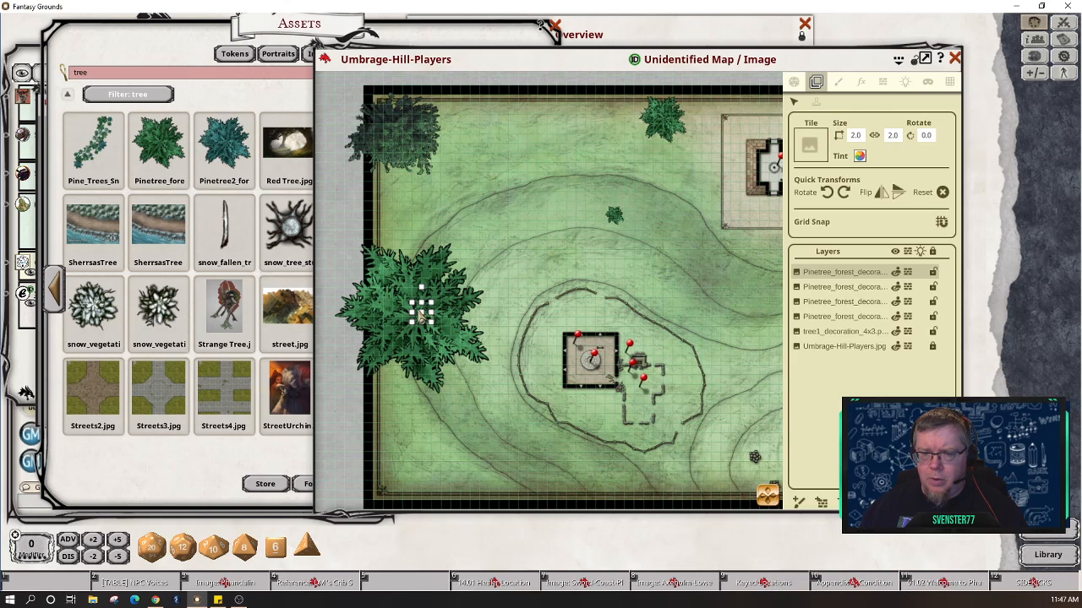
pyautogui.moveTo(420, 318); pyautogui.dragTo(602, 213)
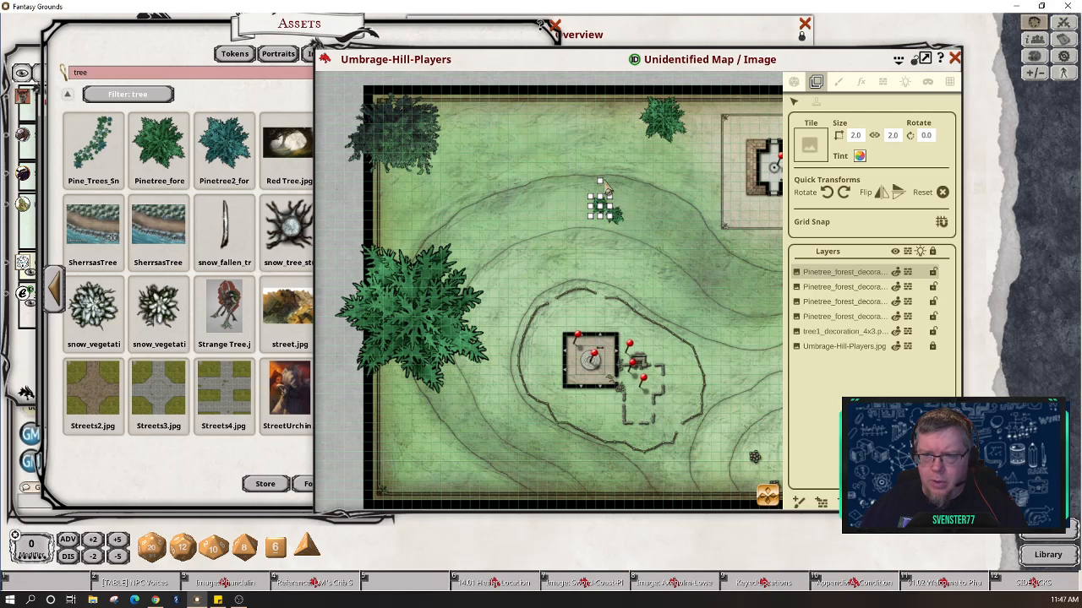
pyautogui.click(828, 193)
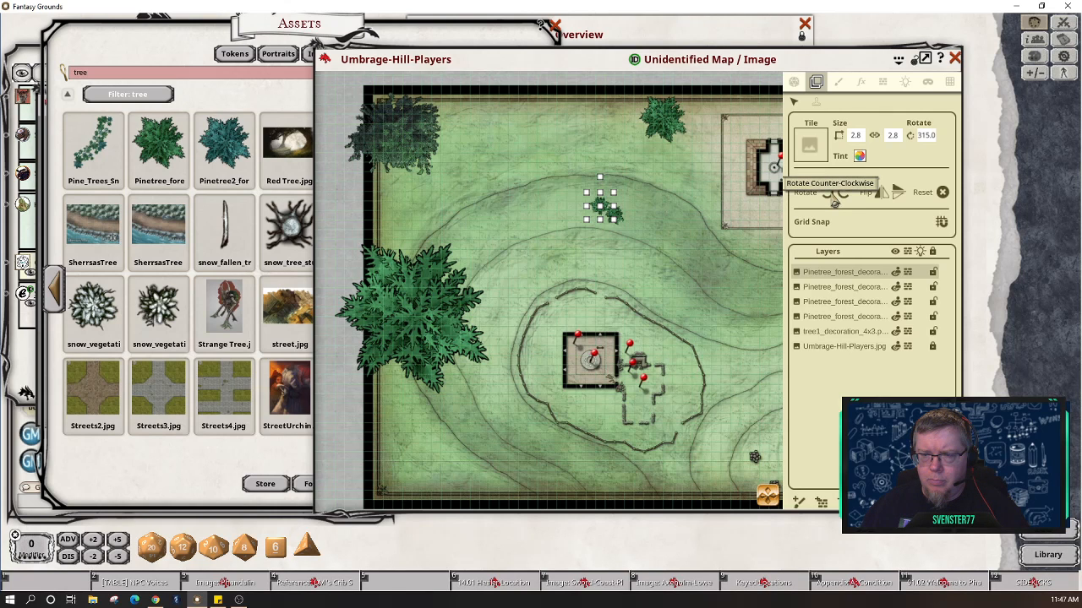
pyautogui.click(422, 313)
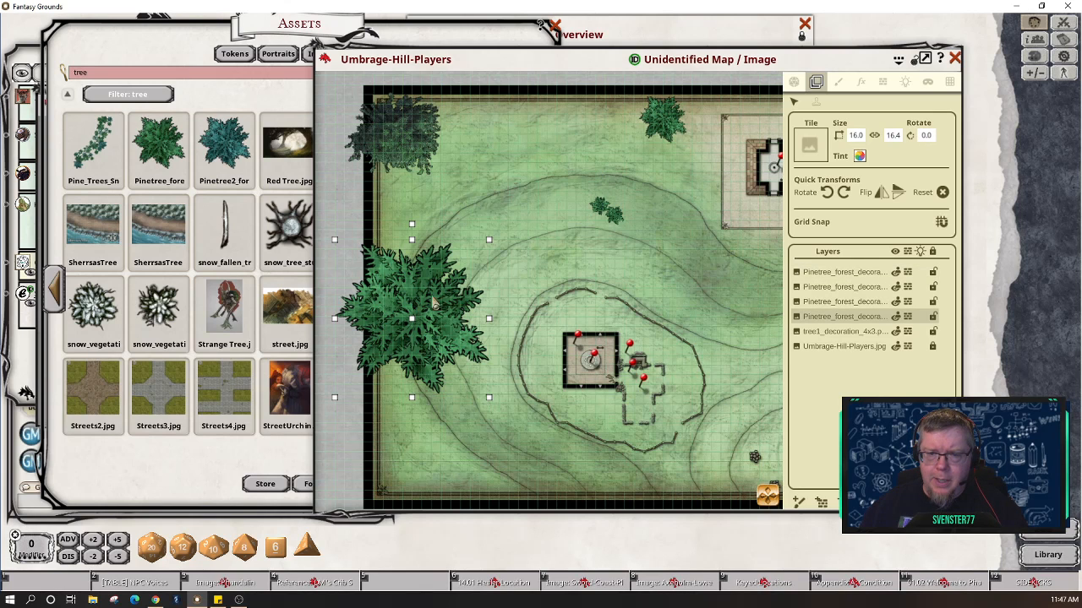
pyautogui.moveTo(490, 242); pyautogui.dragTo(442, 274)
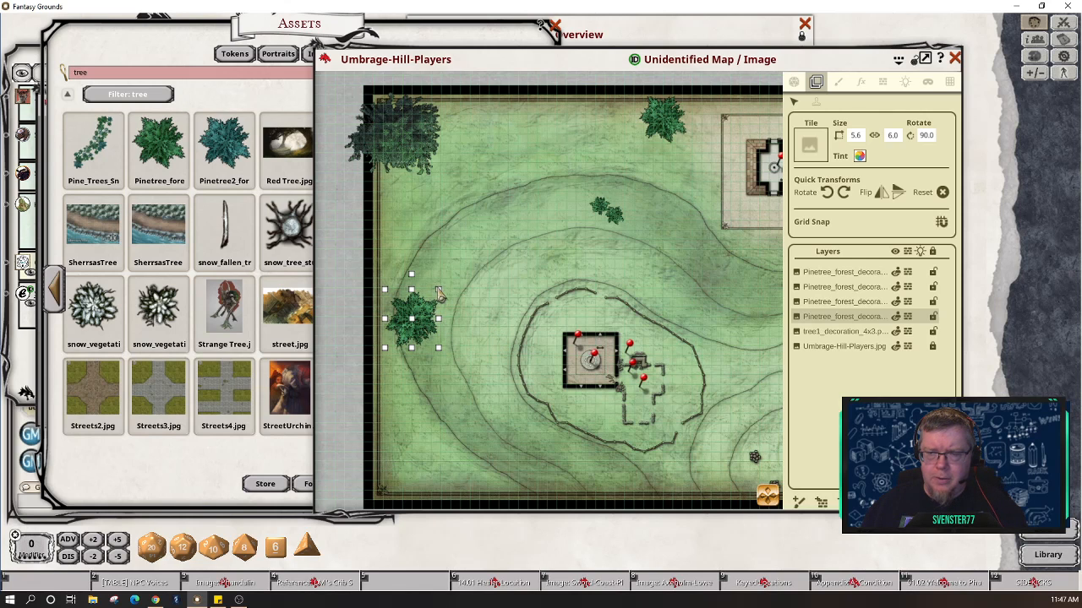
# Step: Tint the left pine tree tan (FFB5A087, R 181 G 160 B 135) sampled from the map
pyautogui.click(859, 157)
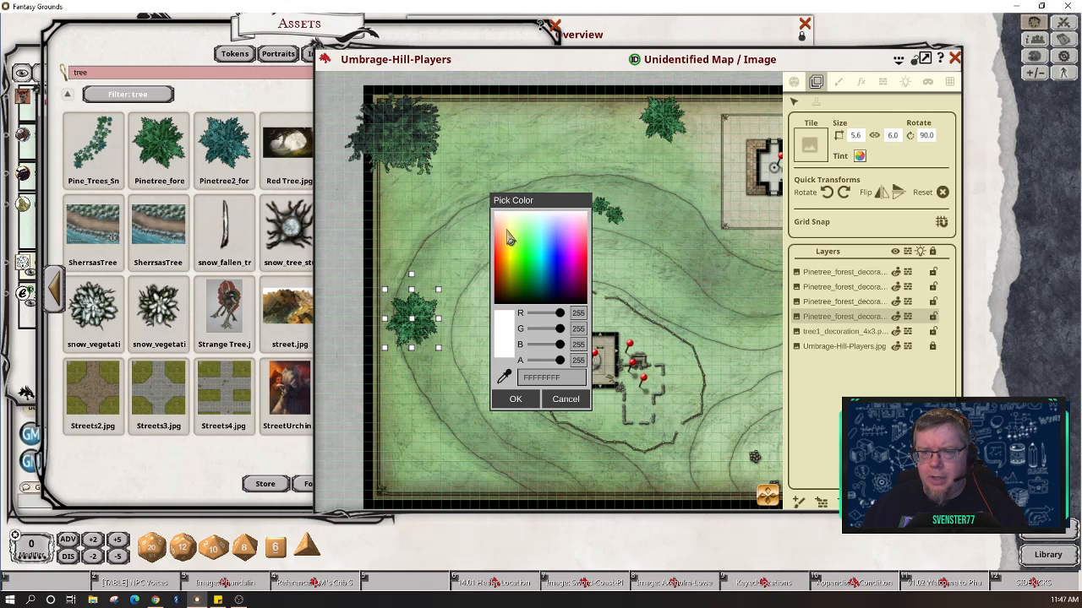
pyautogui.click(507, 239)
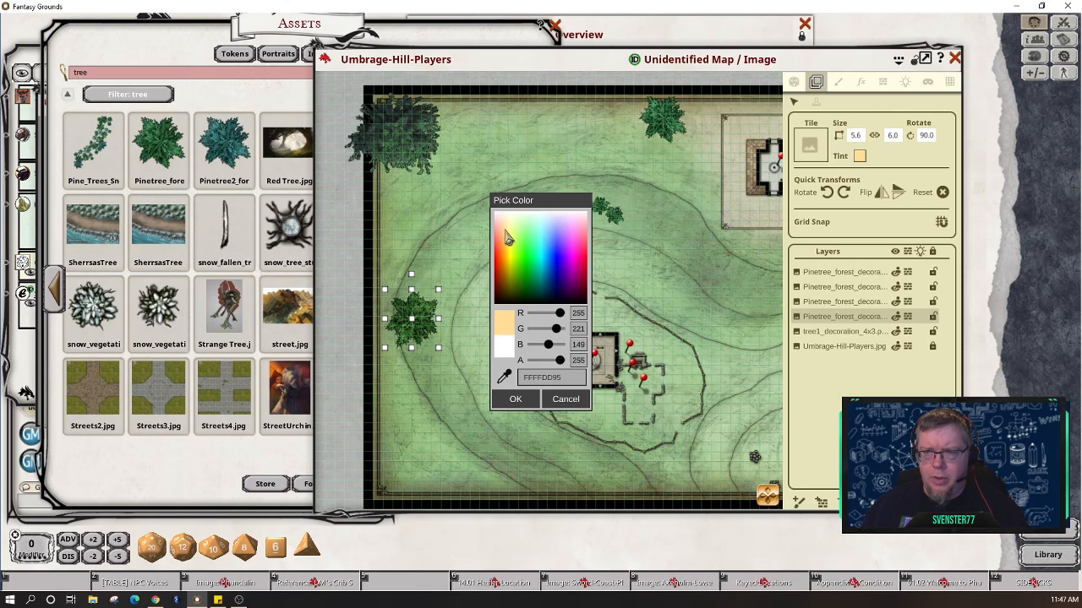
pyautogui.click(507, 231)
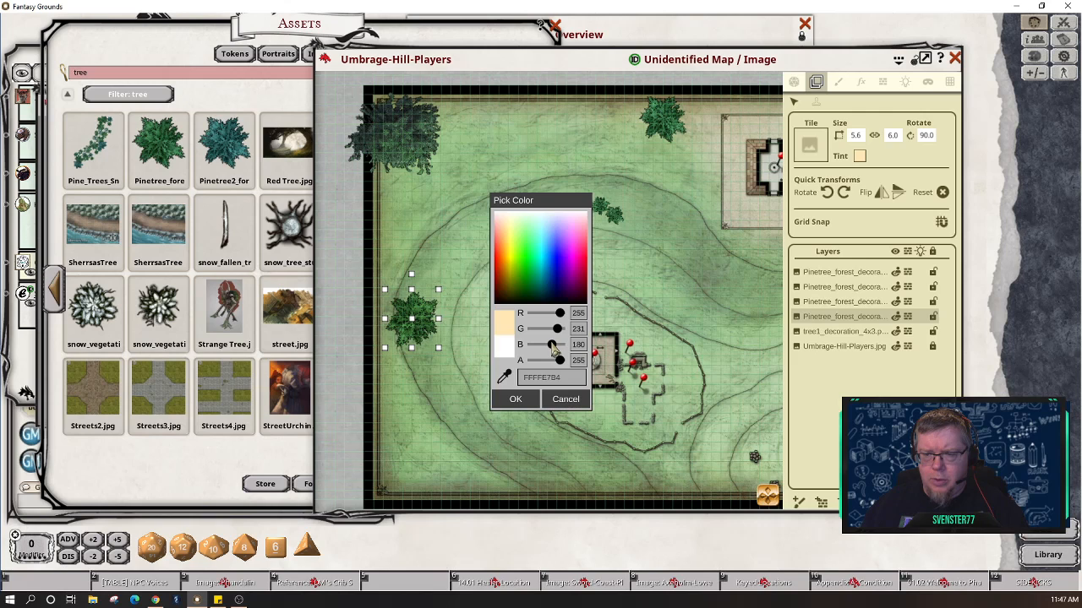
pyautogui.moveTo(552, 349)
pyautogui.mouseDown()
pyautogui.moveTo(538, 349)
pyautogui.moveTo(566, 353)
pyautogui.moveTo(540, 349)
pyautogui.mouseUp()
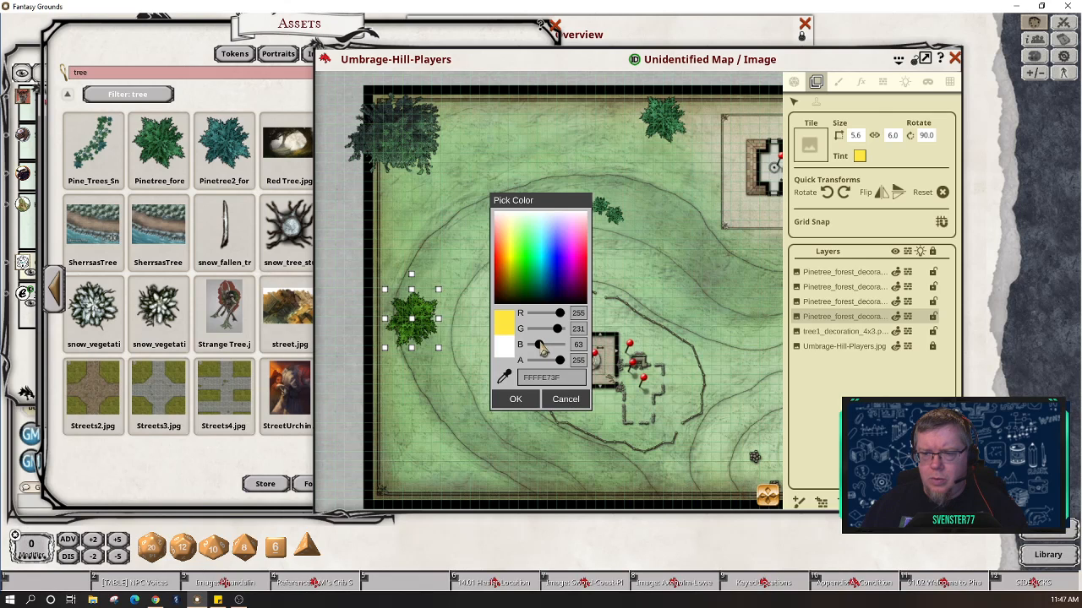
pyautogui.click(505, 377)
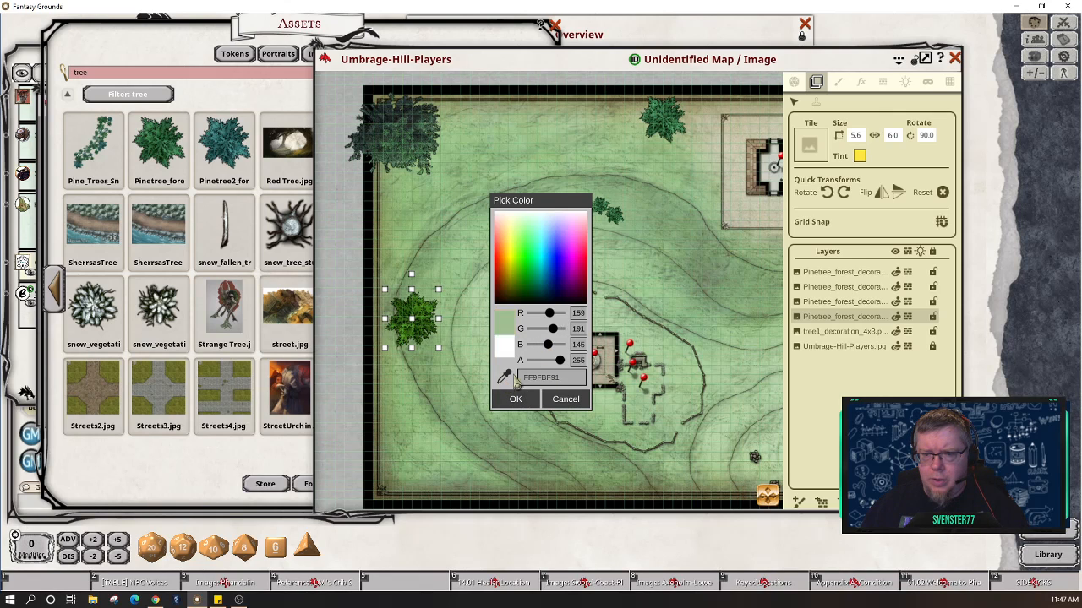
pyautogui.click(752, 172)
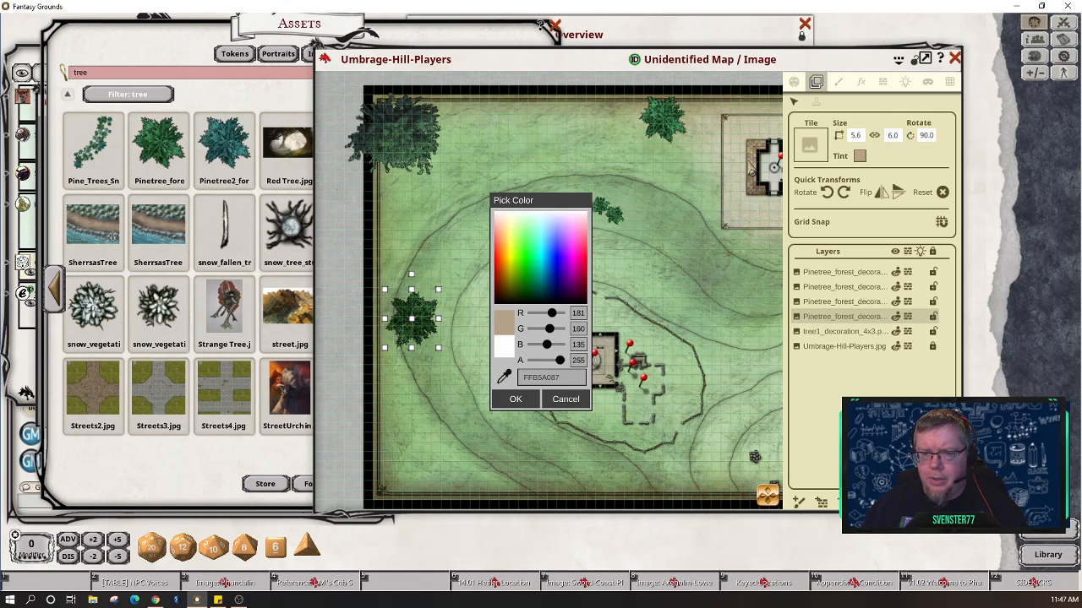
pyautogui.click(517, 401)
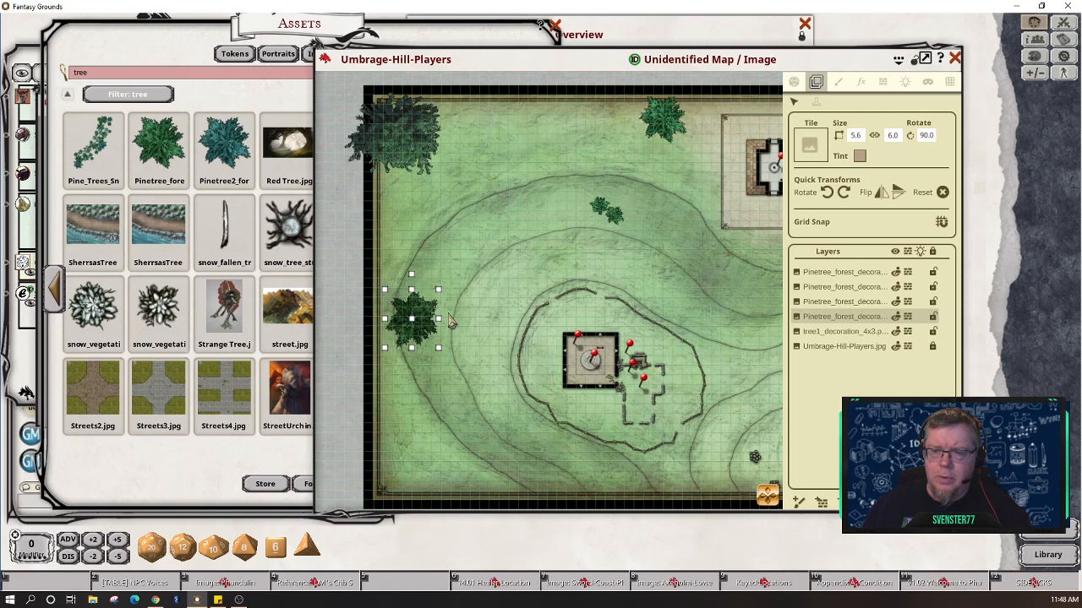
pyautogui.click(456, 388)
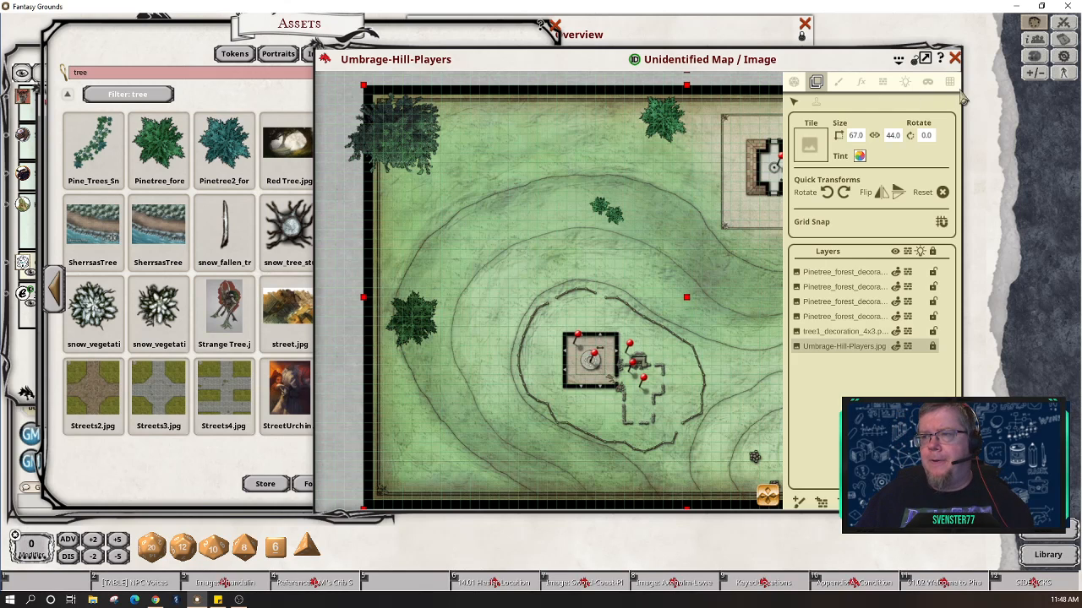
# Step: Choose the Dawn preset in the map's ambient lighting settings, then show the map actions
pyautogui.click(882, 81)
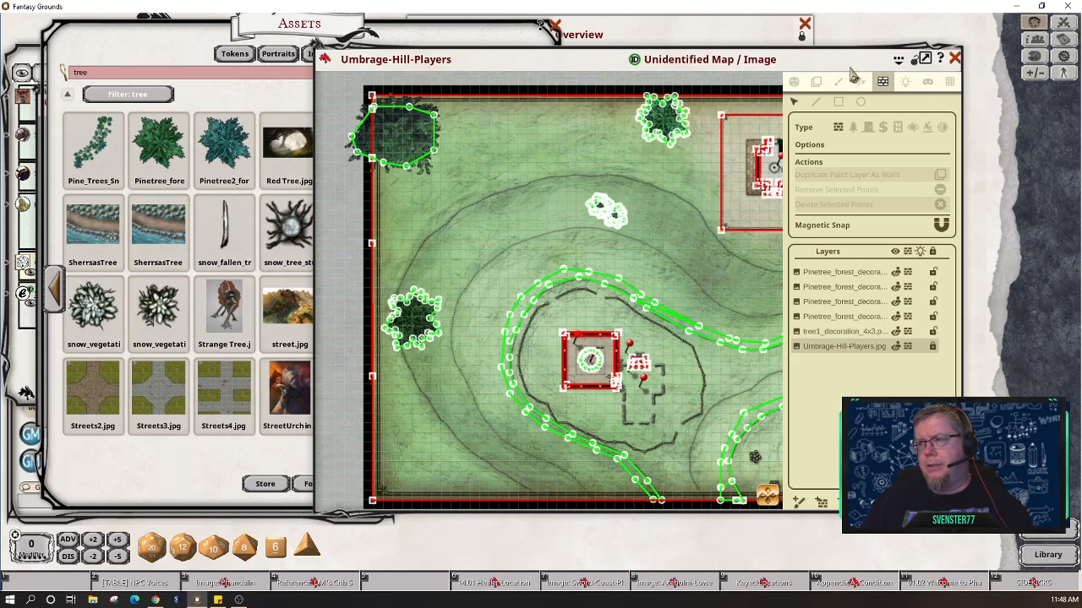
pyautogui.click(796, 81)
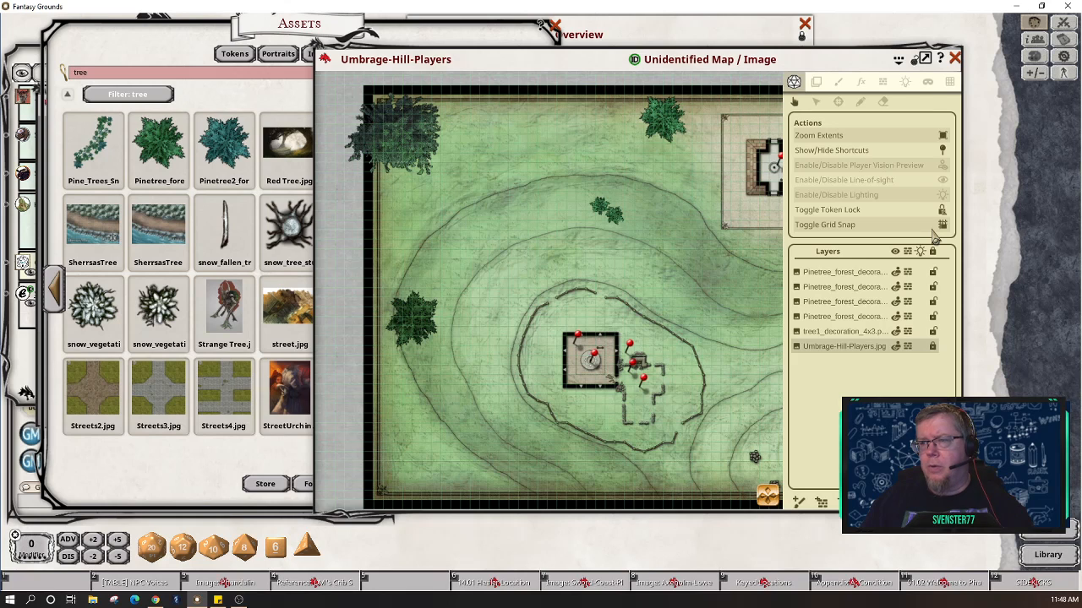
pyautogui.click(905, 82)
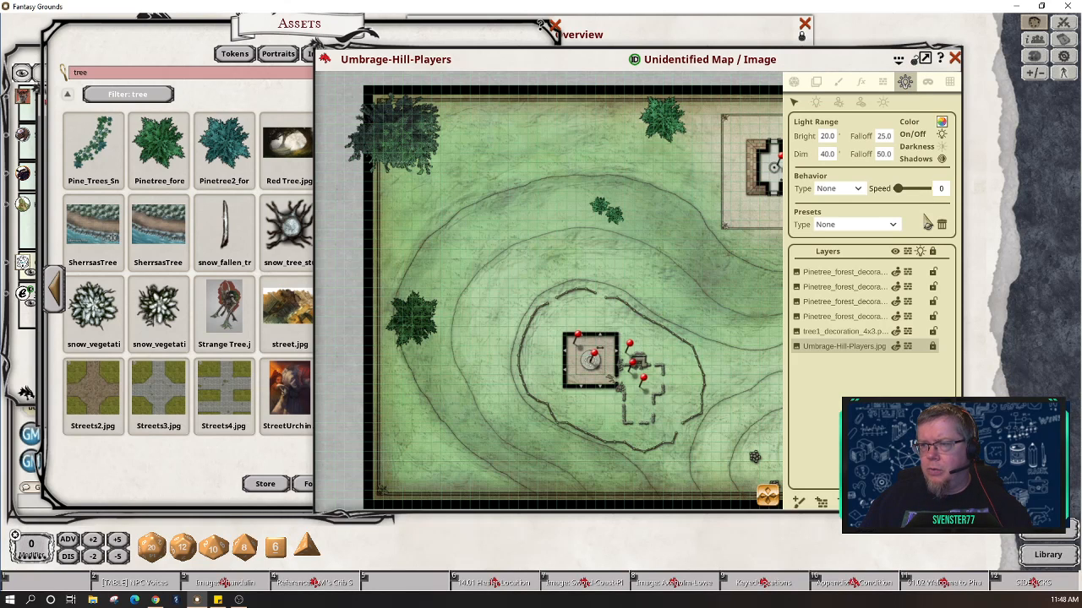
pyautogui.click(885, 106)
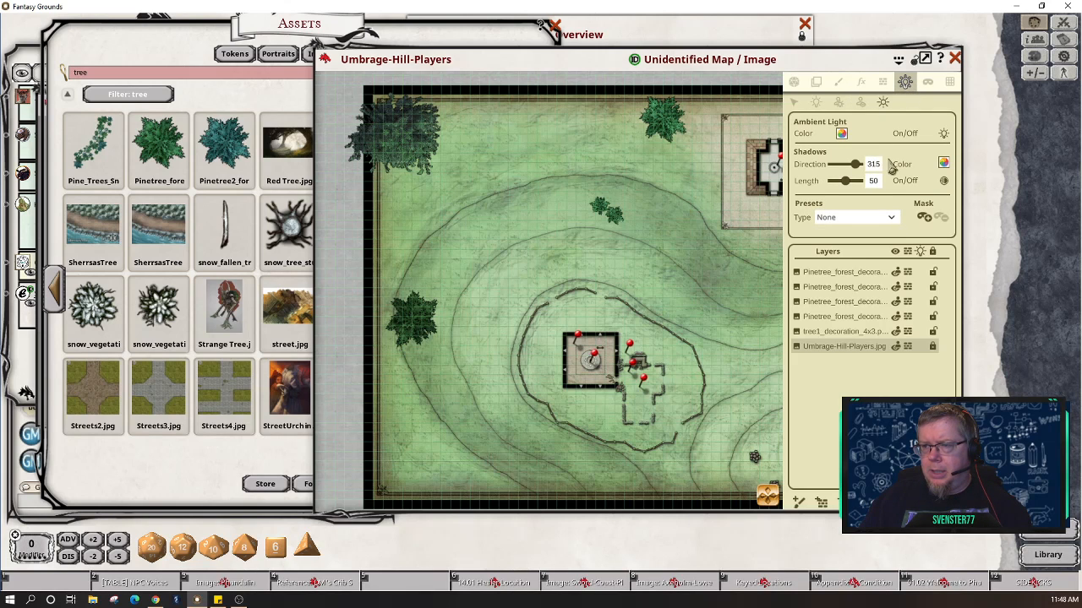
pyautogui.click(891, 218)
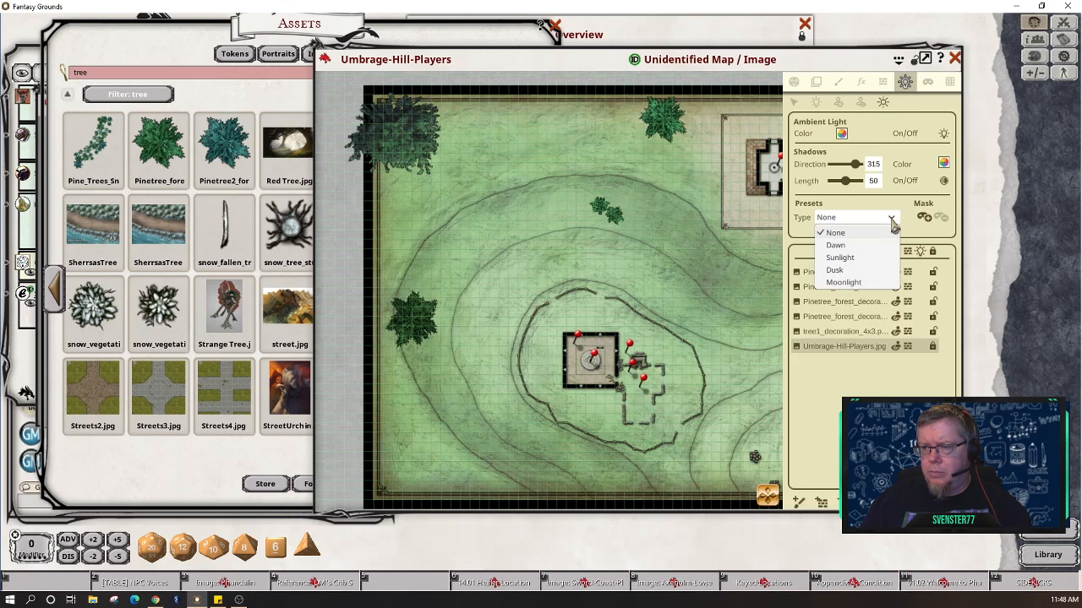
pyautogui.click(884, 247)
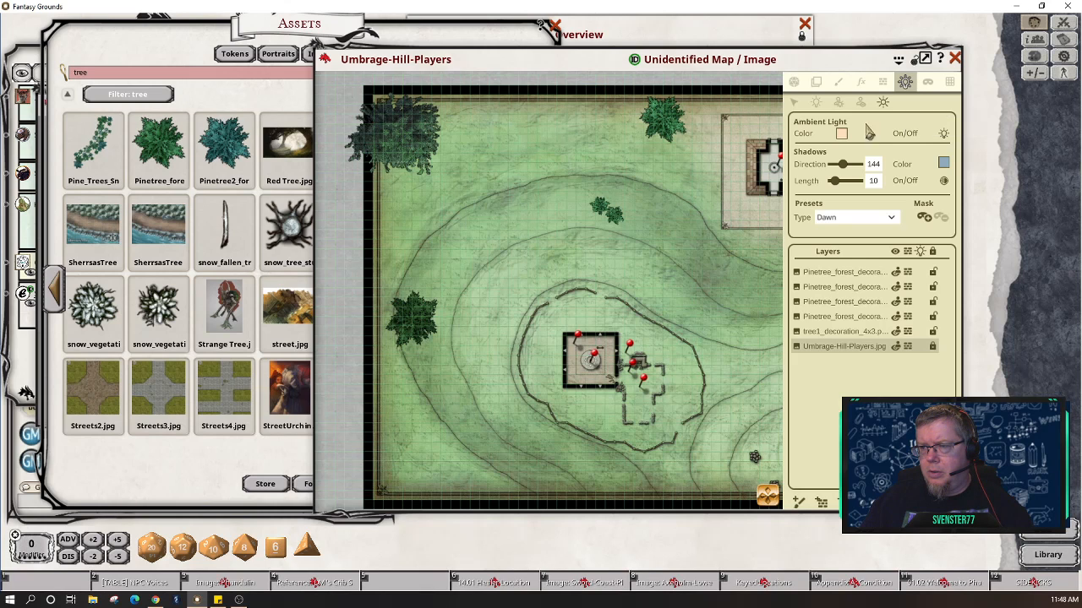
pyautogui.click(794, 84)
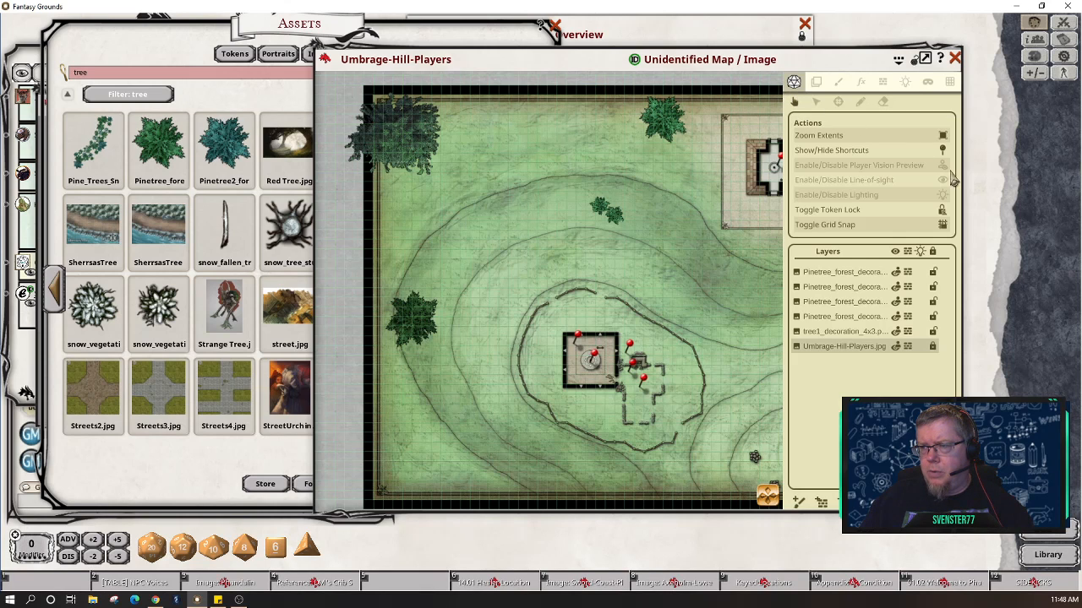
# Step: Enable lighting and line-of-sight, then preview the Sunlight and Dusk lighting presets
pyautogui.click(943, 202)
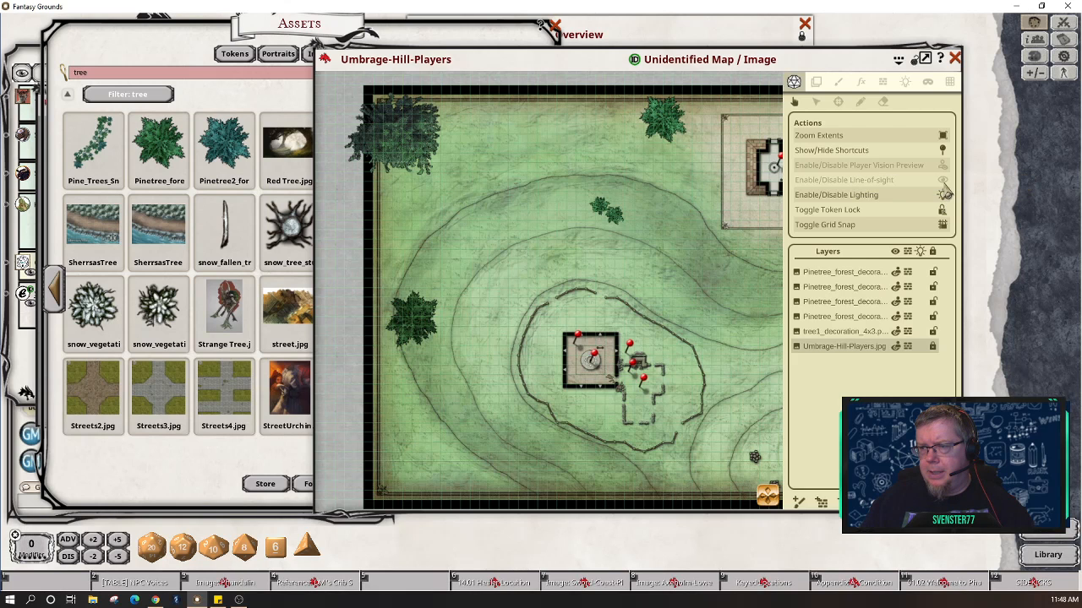
pyautogui.click(943, 180)
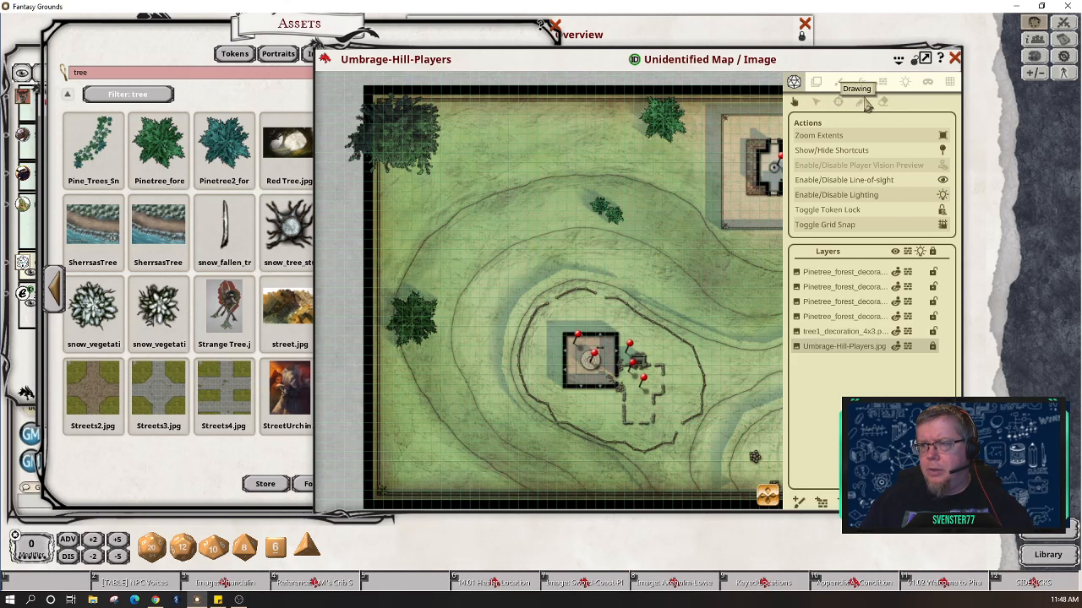
pyautogui.click(904, 82)
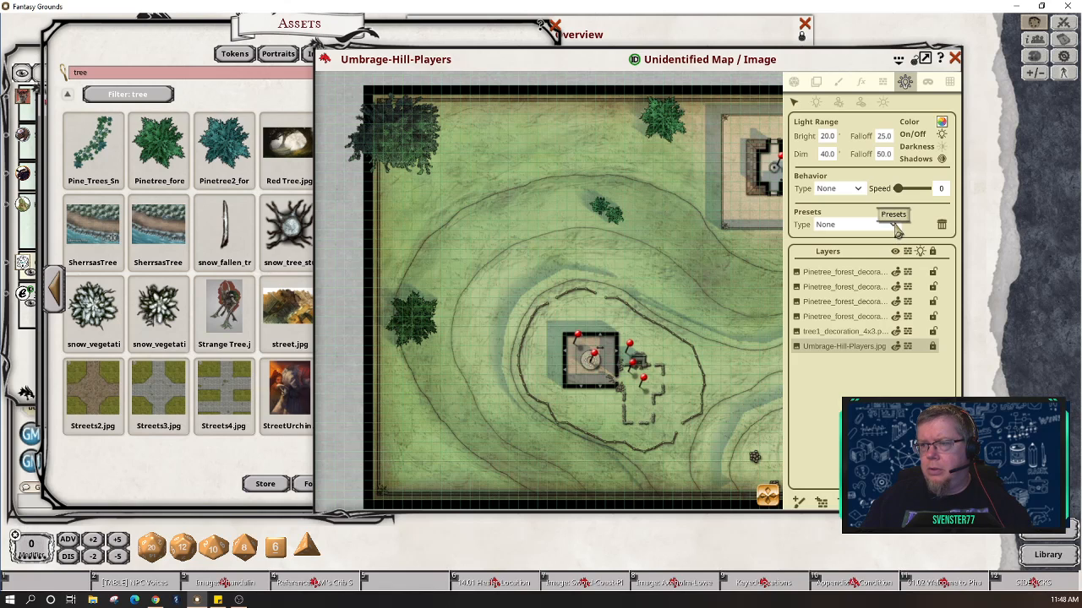
pyautogui.click(883, 102)
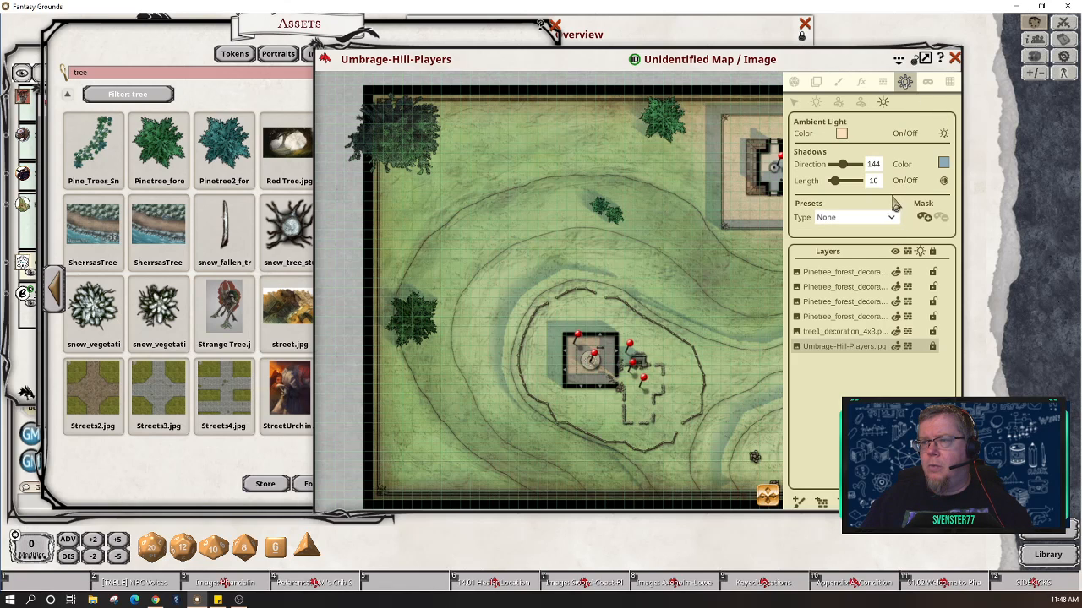
pyautogui.click(897, 222)
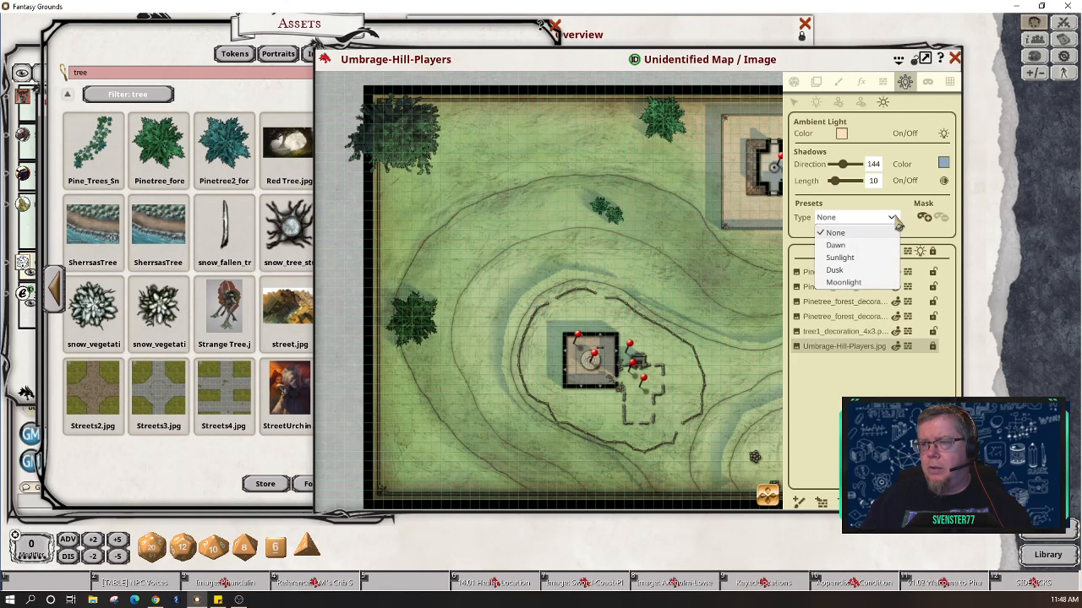
pyautogui.click(876, 258)
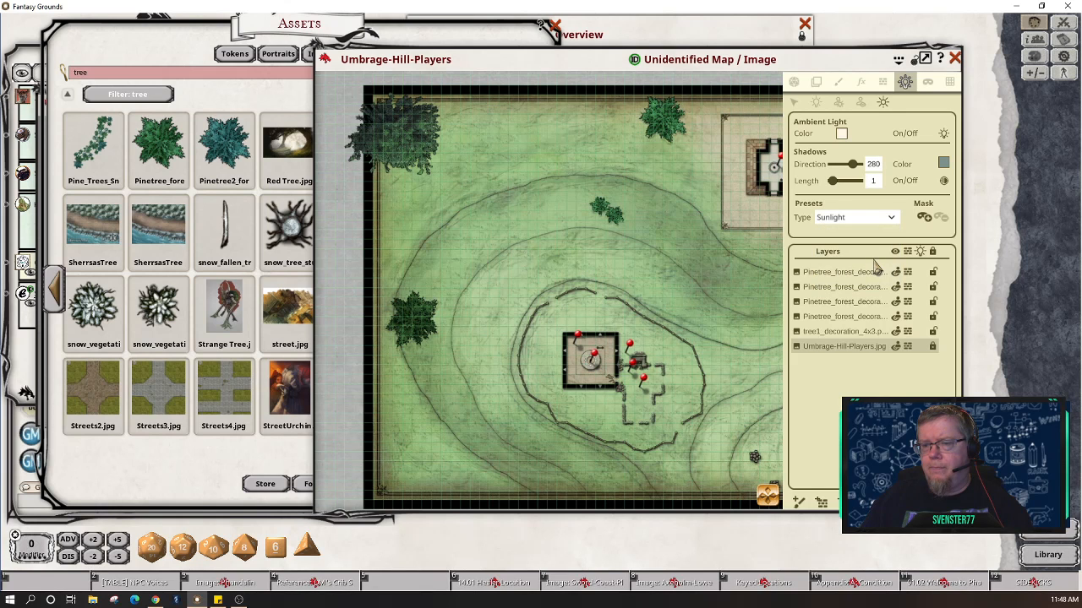
pyautogui.click(899, 221)
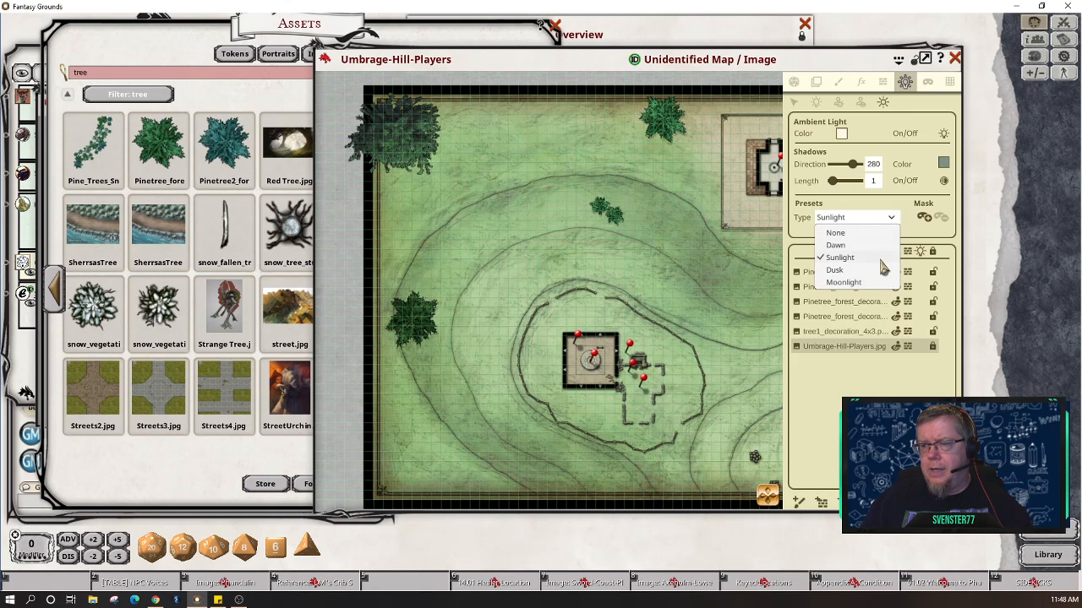
pyautogui.click(845, 269)
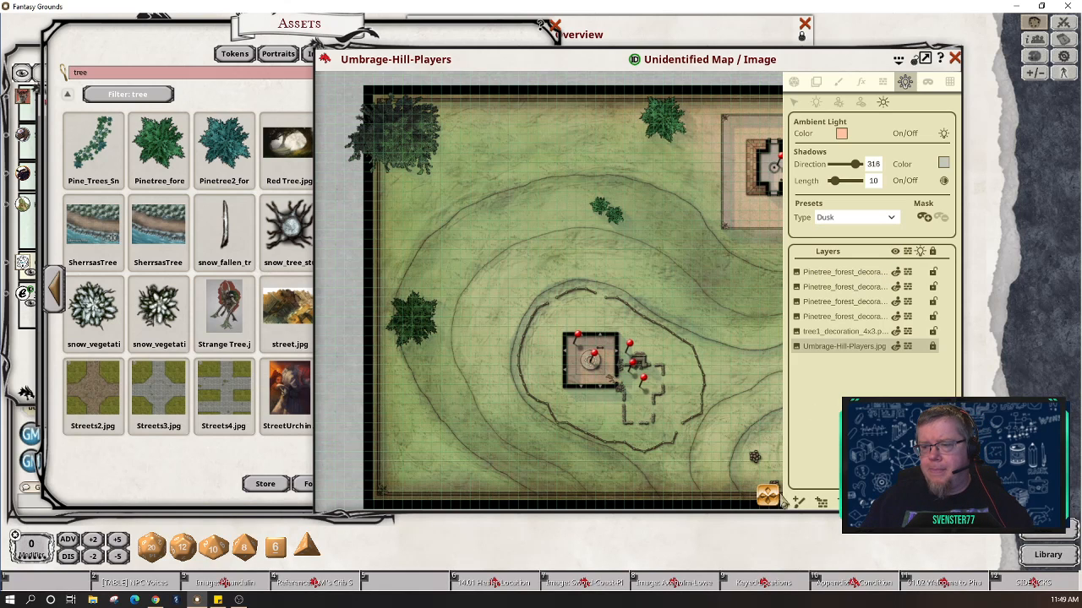
# Step: Preview the Moonlight preset, then return the map to Dawn lighting
pyautogui.moveTo(769, 499)
pyautogui.mouseDown()
pyautogui.moveTo(802, 509)
pyautogui.moveTo(769, 496)
pyautogui.mouseUp()
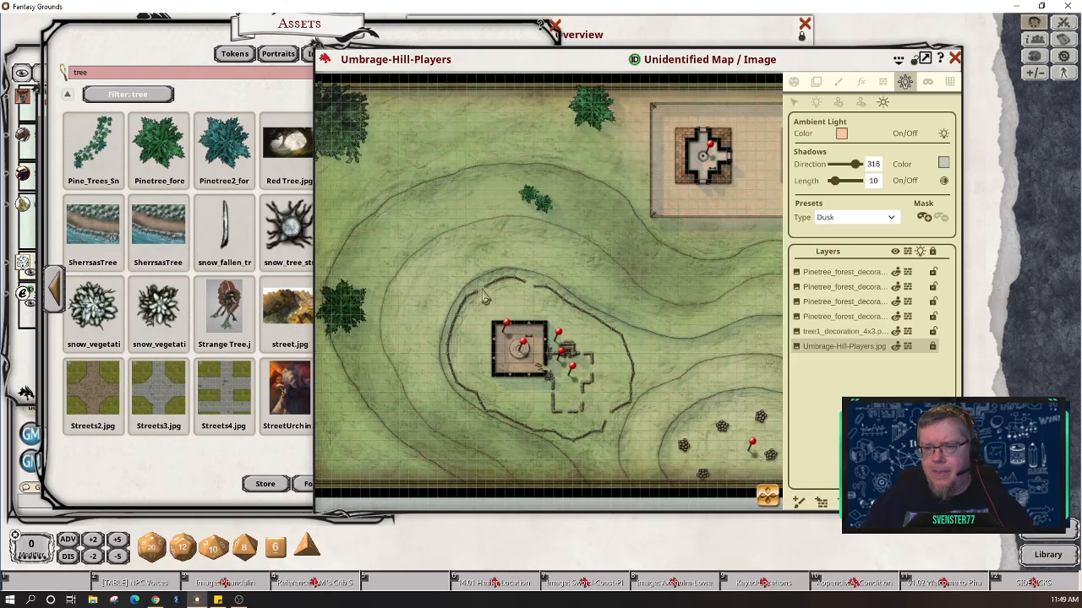
pyautogui.click(891, 219)
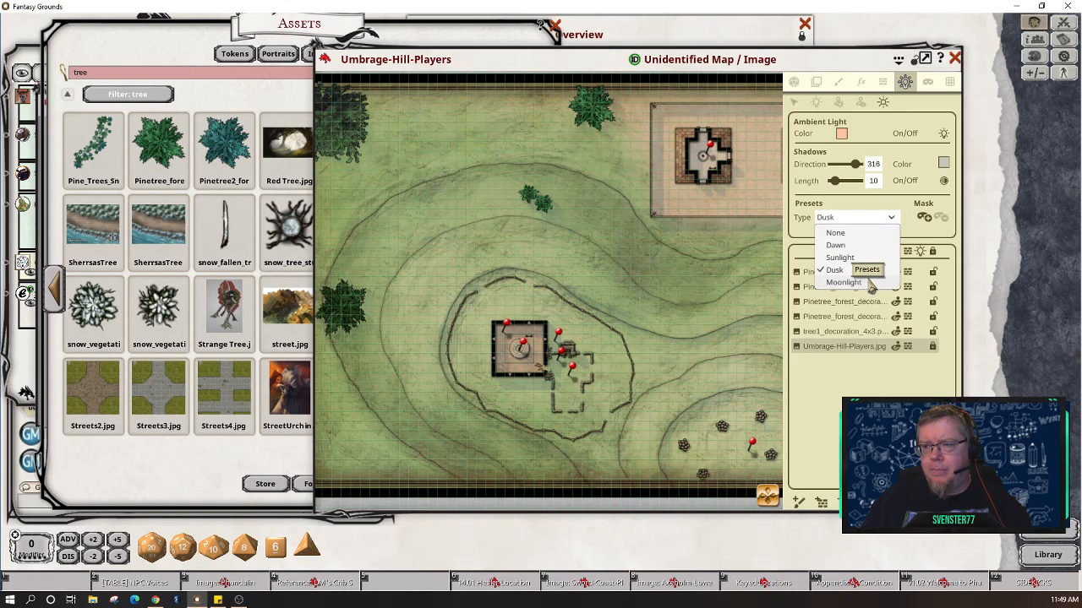
pyautogui.click(849, 282)
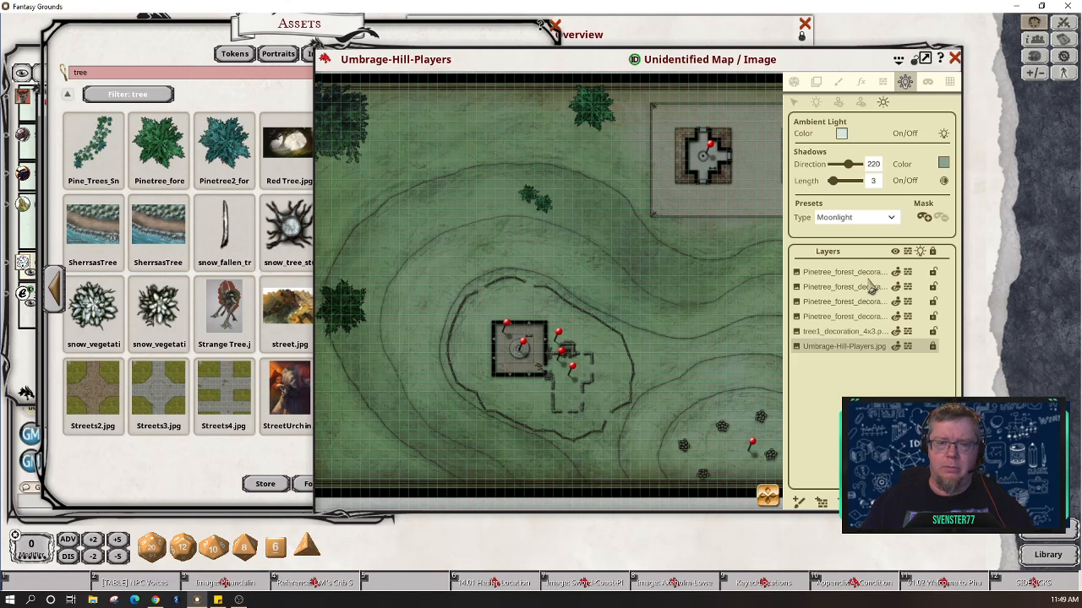
pyautogui.click(894, 219)
pyautogui.click(879, 245)
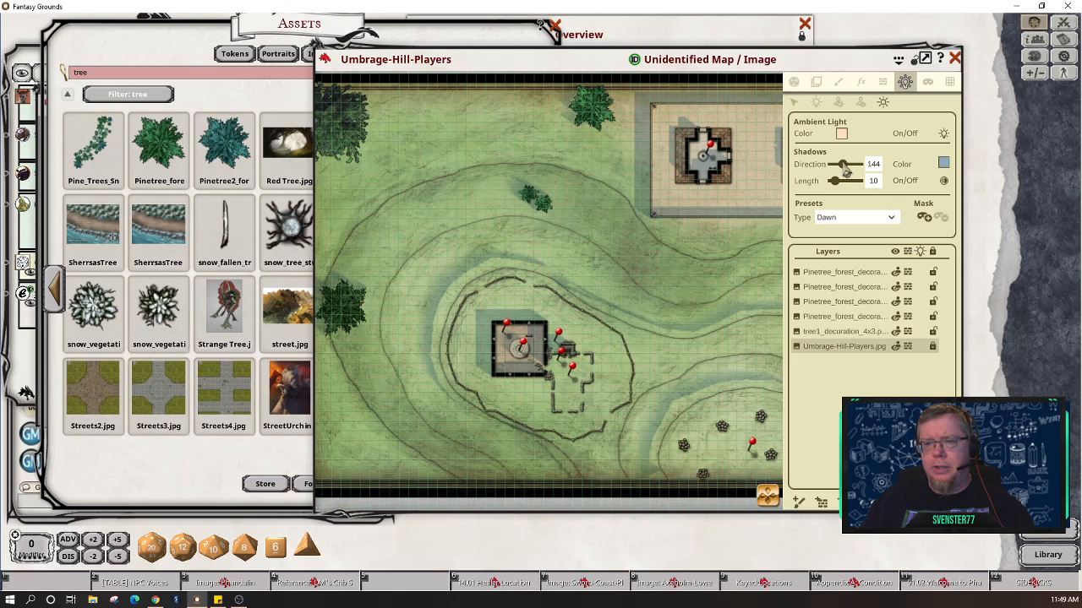
# Step: Set Dawn shadow direction to 129 and length to 10, then hide the lighting panel
pyautogui.moveTo(845, 169); pyautogui.dragTo(844, 171)
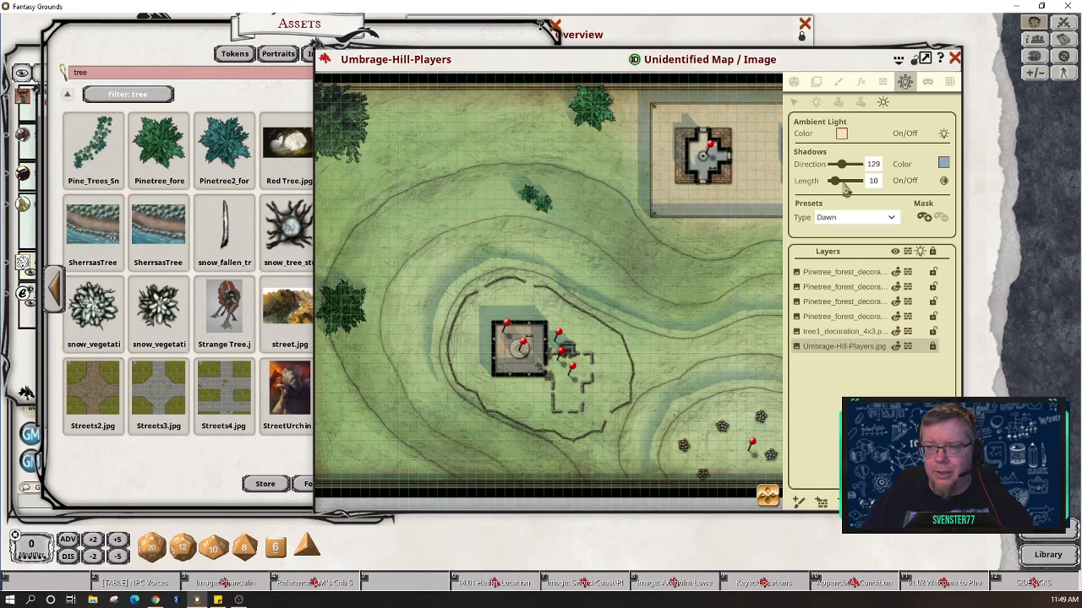
pyautogui.moveTo(837, 182)
pyautogui.mouseDown()
pyautogui.moveTo(851, 188)
pyautogui.moveTo(839, 192)
pyautogui.mouseUp()
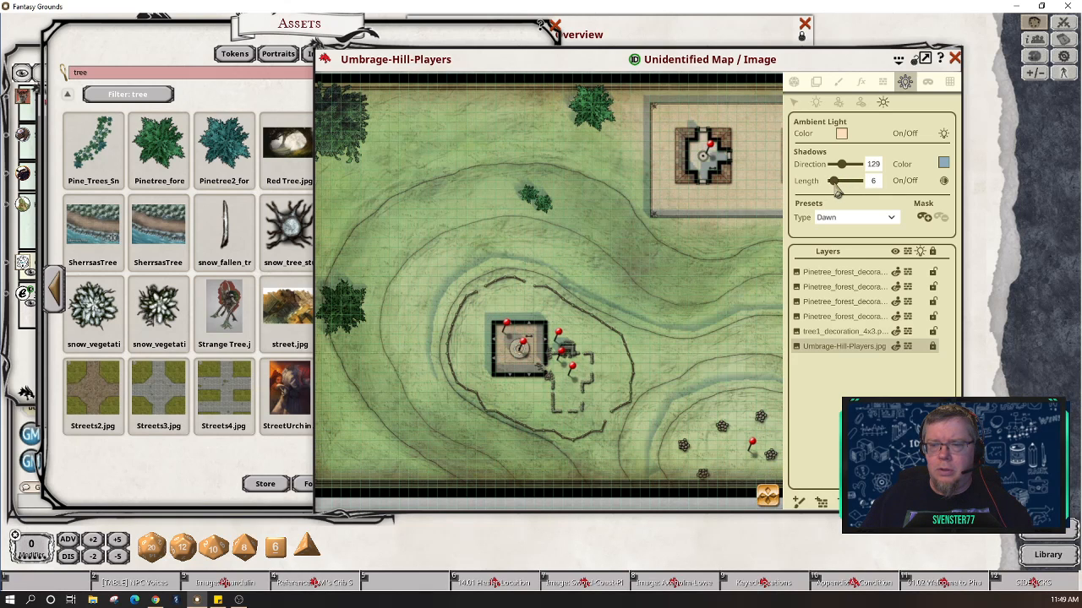
pyautogui.moveTo(839, 192); pyautogui.dragTo(837, 192)
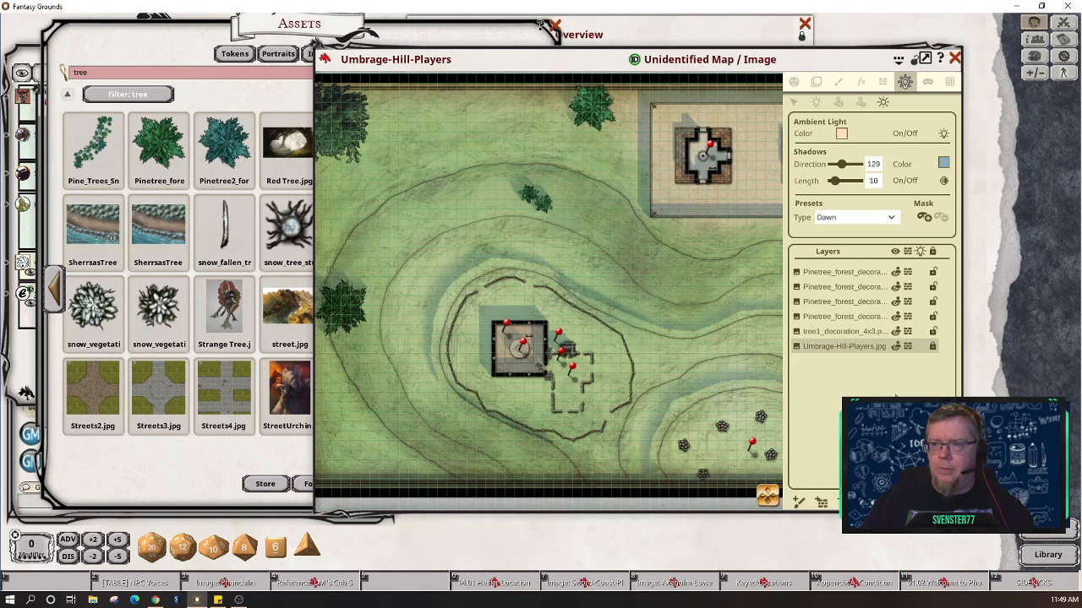
pyautogui.click(903, 81)
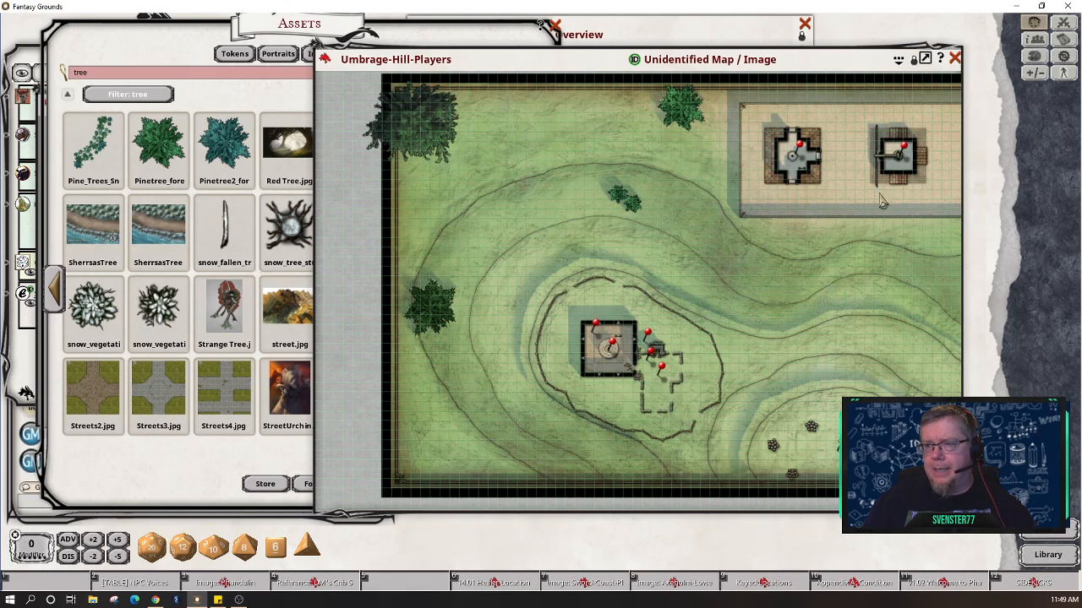
# Step: Close the map and Assets browser, and move the Manticore Skirmisher image right, narrowing its window
pyautogui.click(954, 58)
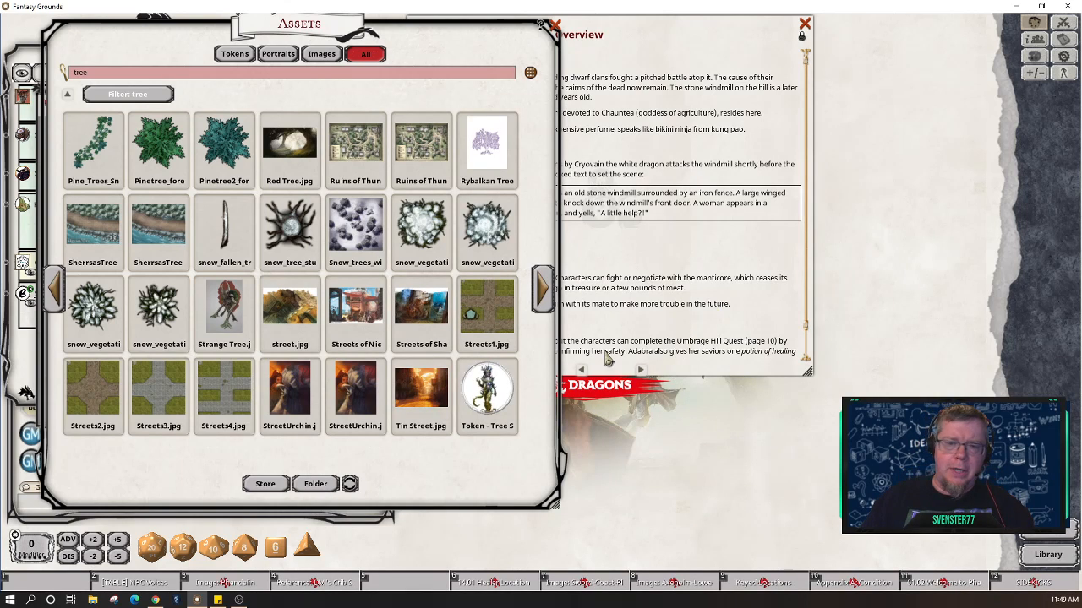
pyautogui.moveTo(191, 40); pyautogui.dragTo(580, 43)
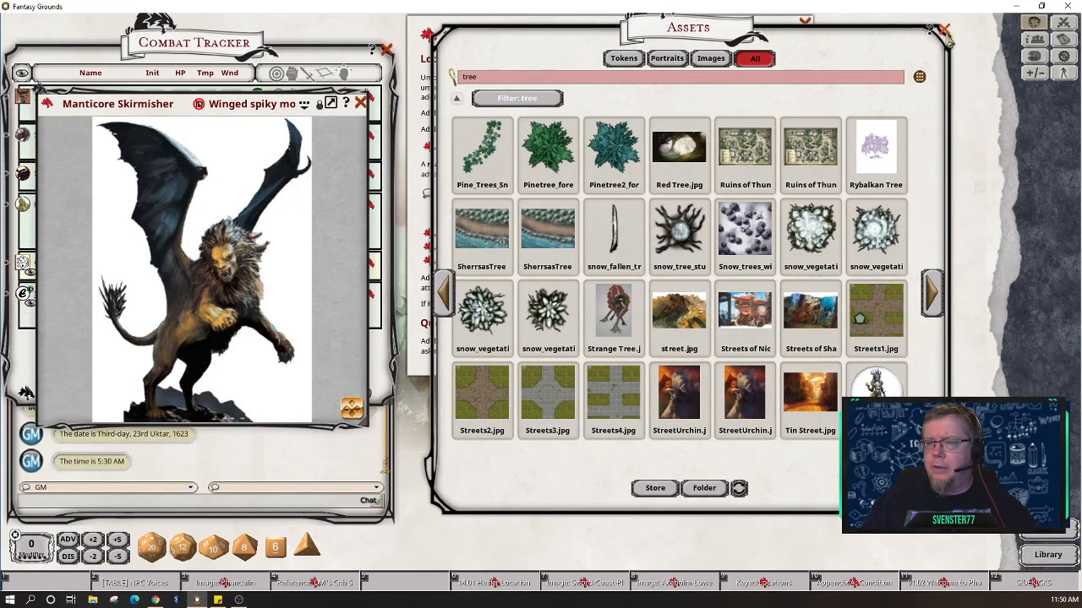
pyautogui.click(944, 30)
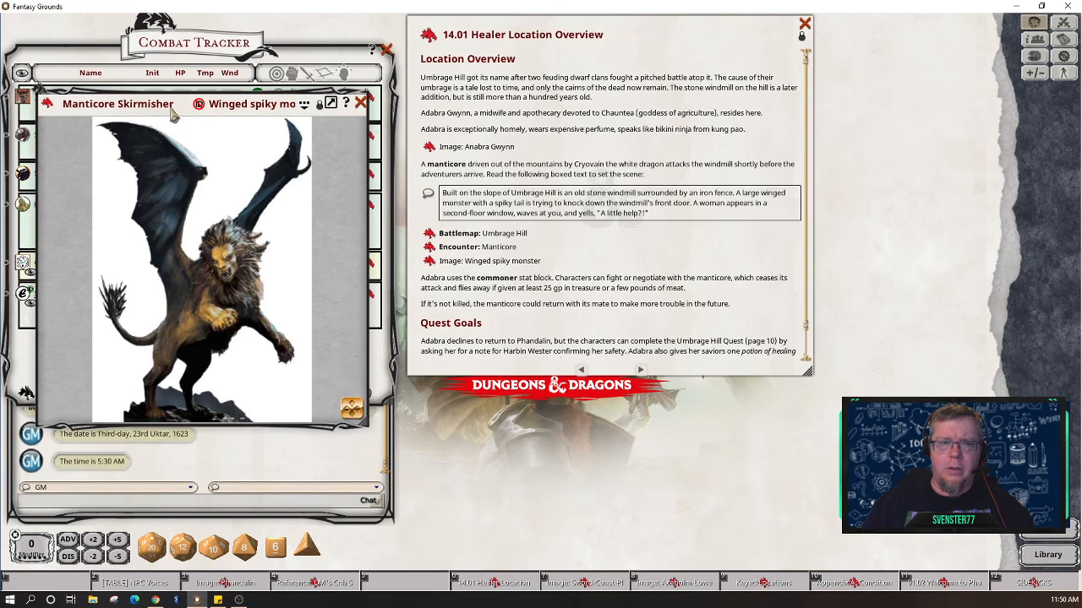
pyautogui.moveTo(191, 106); pyautogui.dragTo(870, 102)
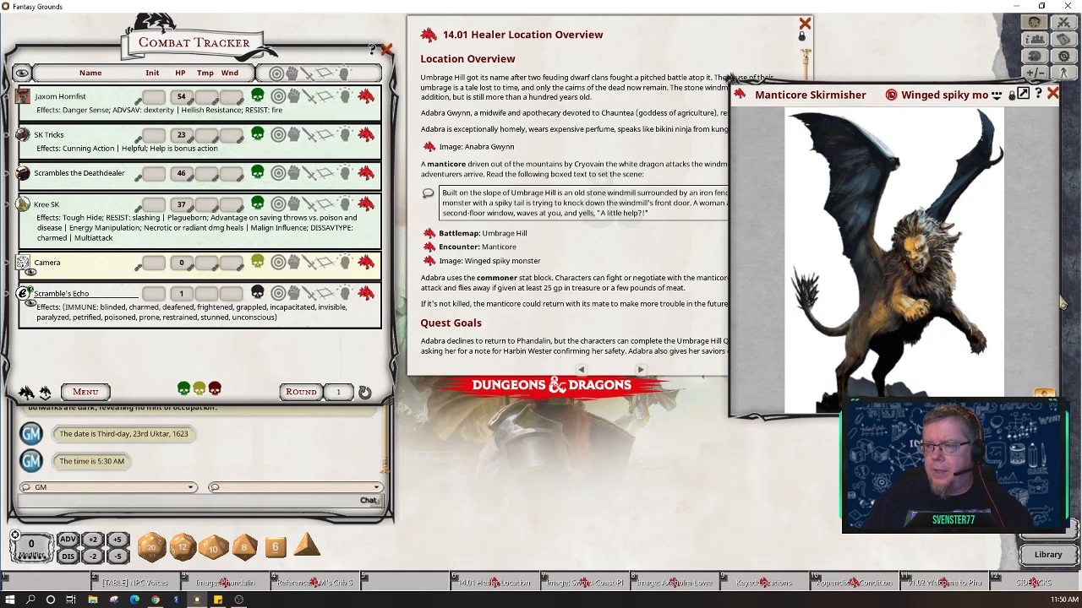
pyautogui.moveTo(1059, 309); pyautogui.dragTo(990, 291)
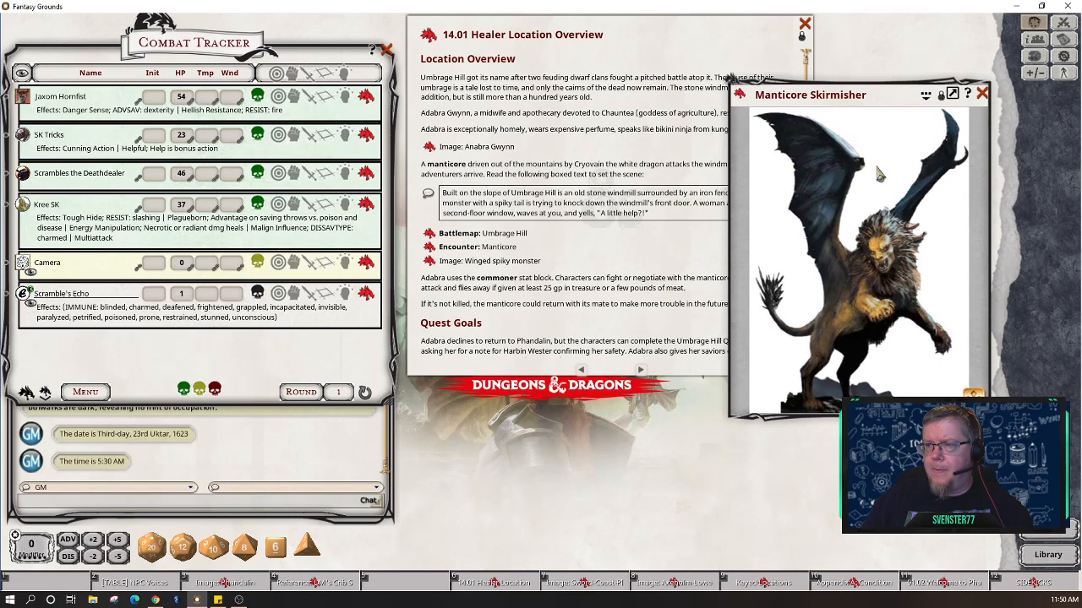